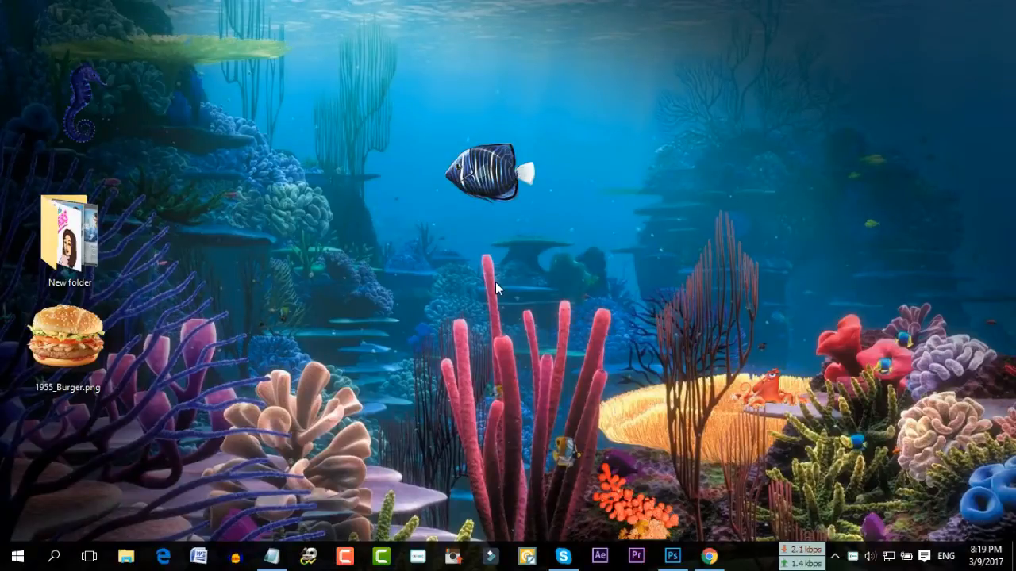
Open Chrome and run a Google search for 'flyers design'
left_click(708, 556)
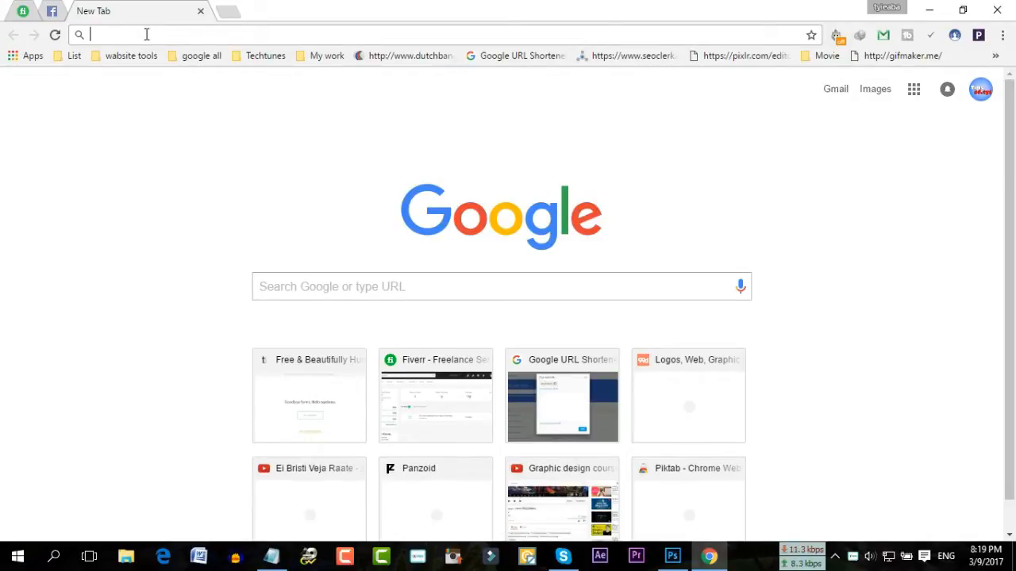
type("fl")
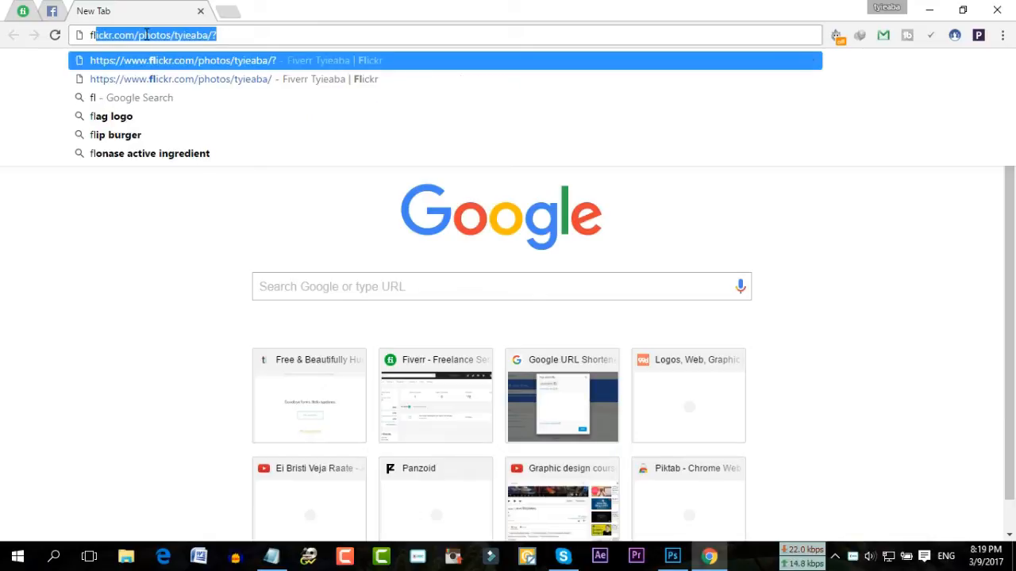
type("yers")
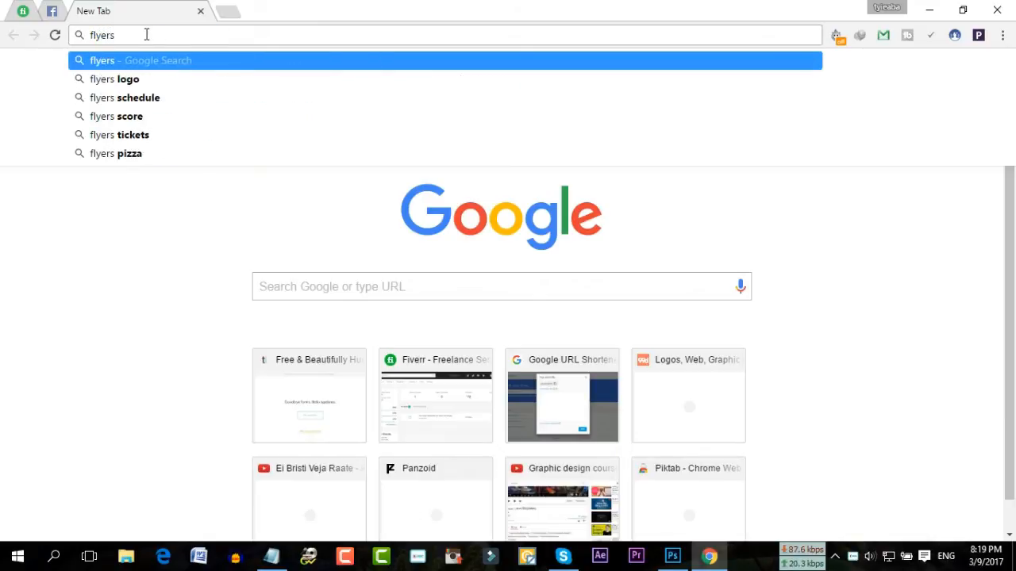
type(" d")
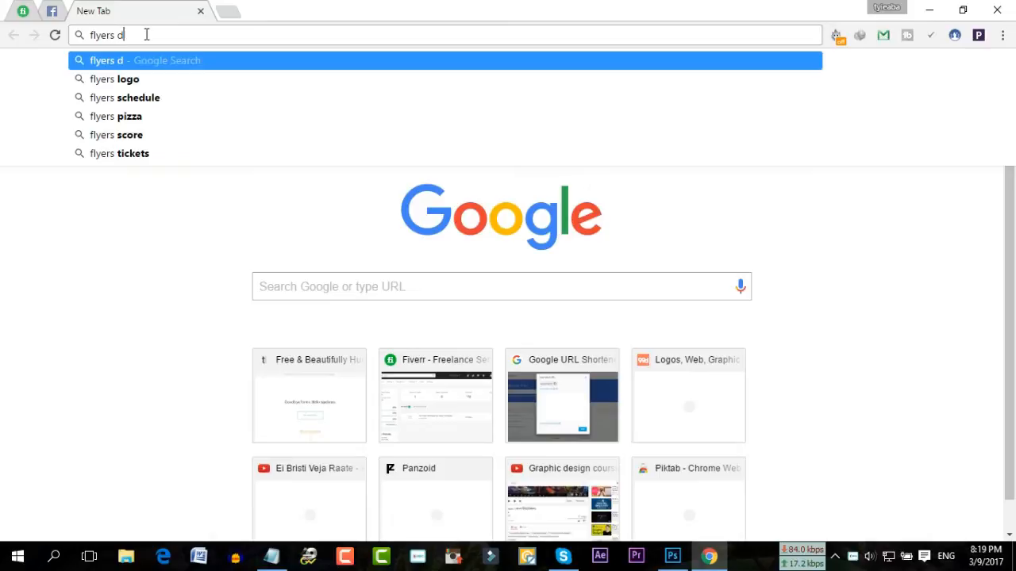
type("esign")
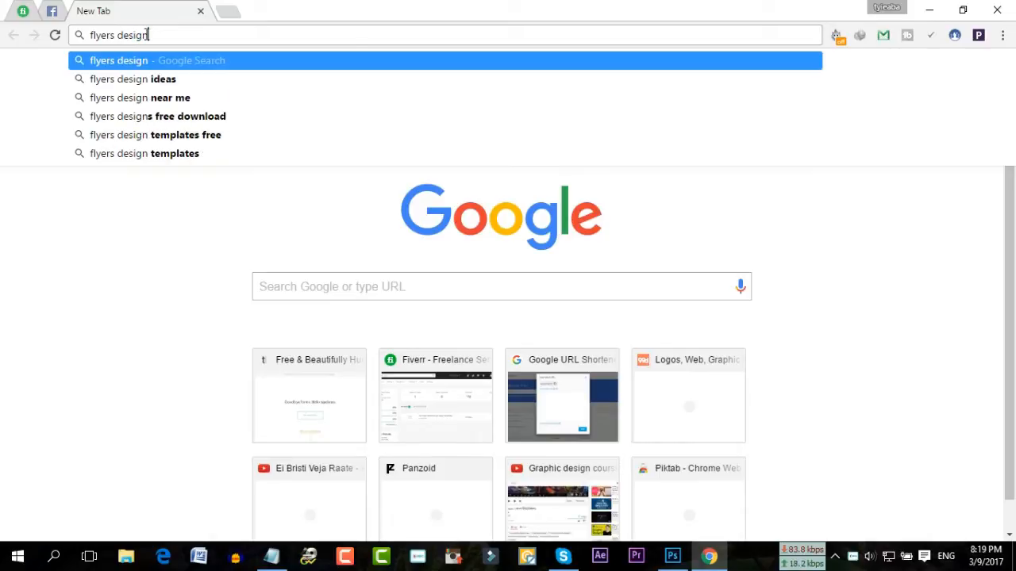
key("Return")
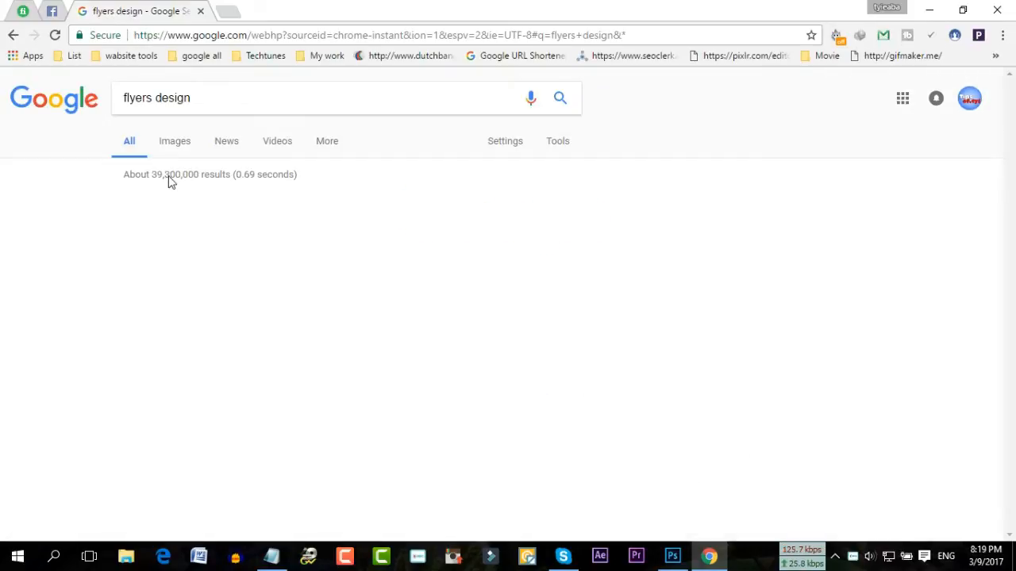
Browse the flyer image results and view the rooftop flyer in a new tab, then close it
left_click(173, 146)
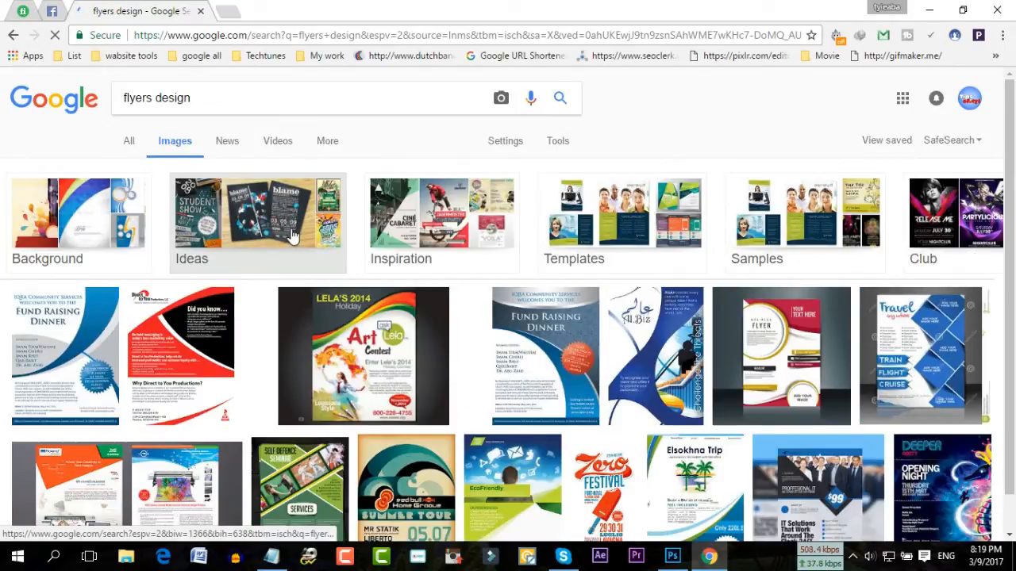
scroll(302, 270, "down", 1)
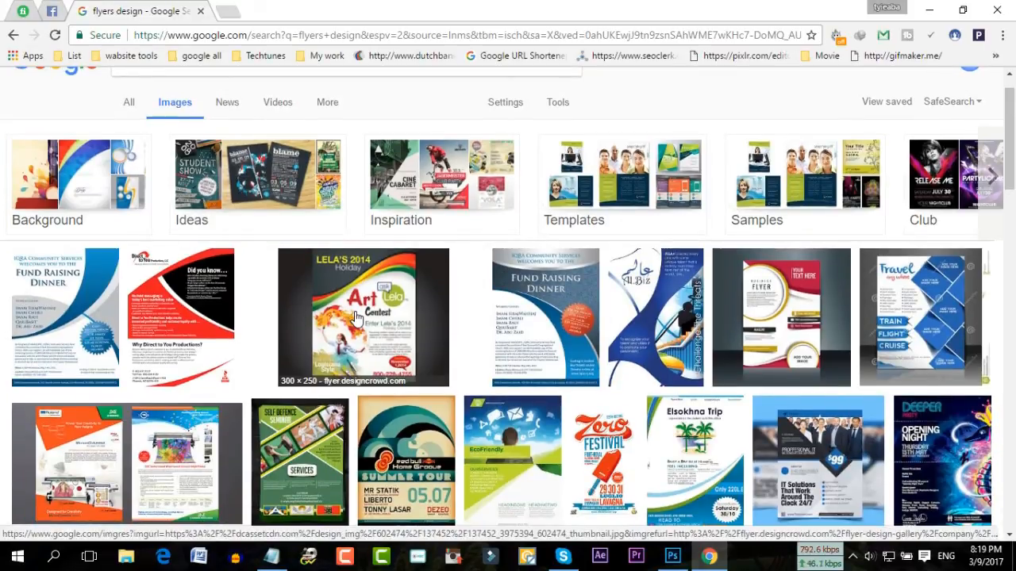
scroll(355, 317, "down", 3)
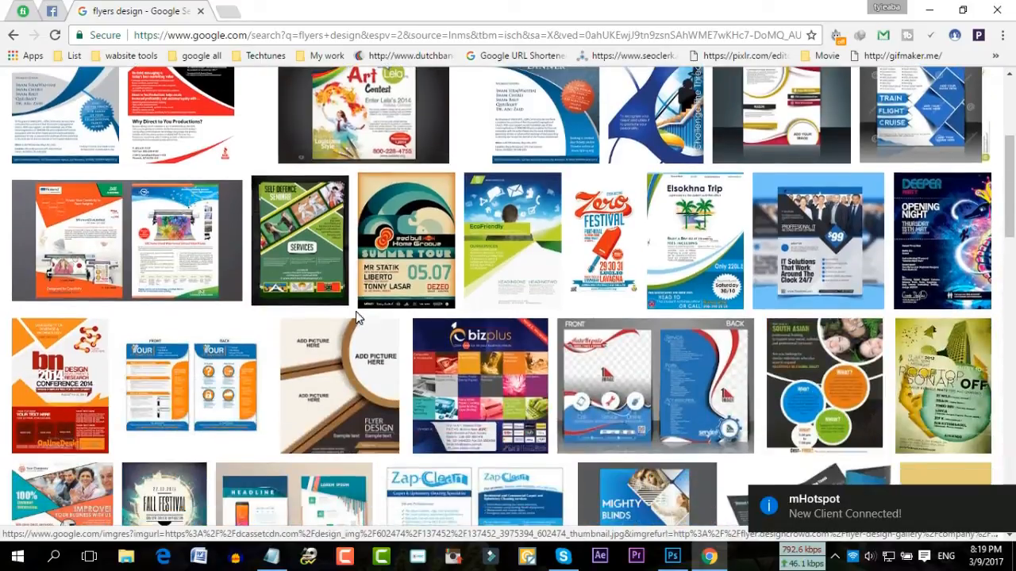
scroll(355, 317, "down", 1)
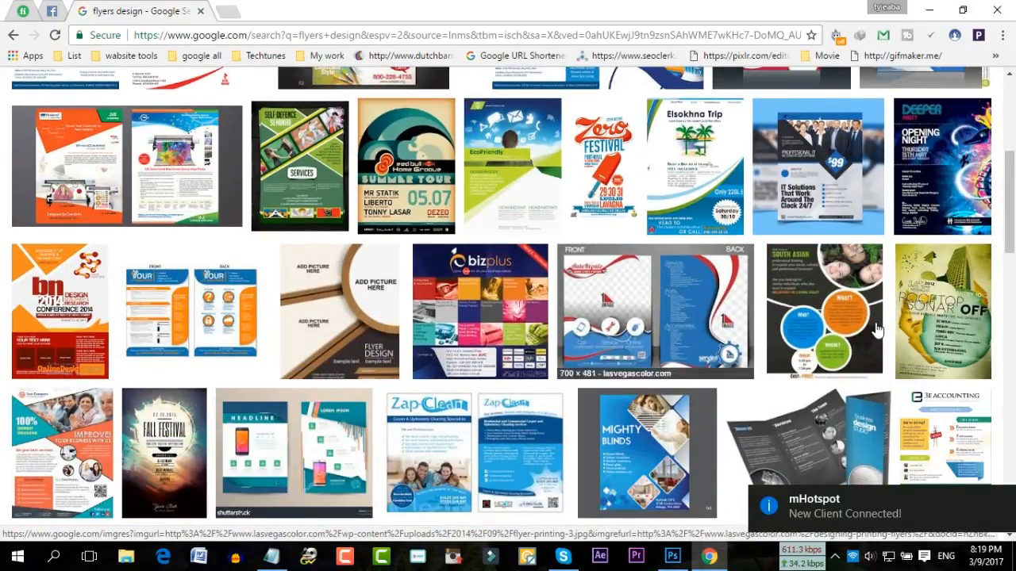
right_click(945, 324)
left_click(841, 68)
left_click(278, 11)
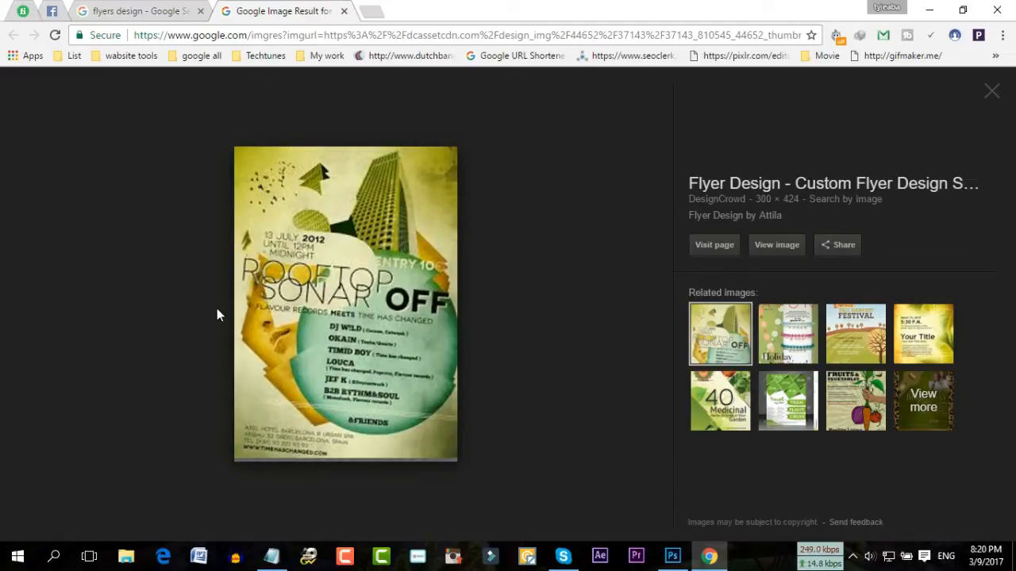
left_click(343, 11)
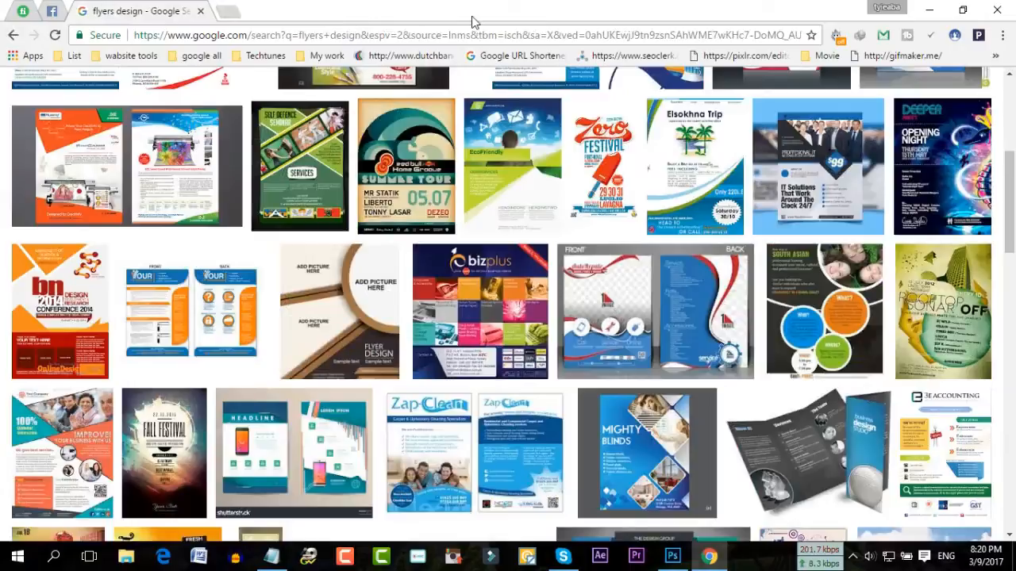
Minimise Chrome, refresh the desktop and open 1955_Burger.png
left_click(930, 9)
right_click(412, 275)
left_click(455, 327)
double_click(47, 356)
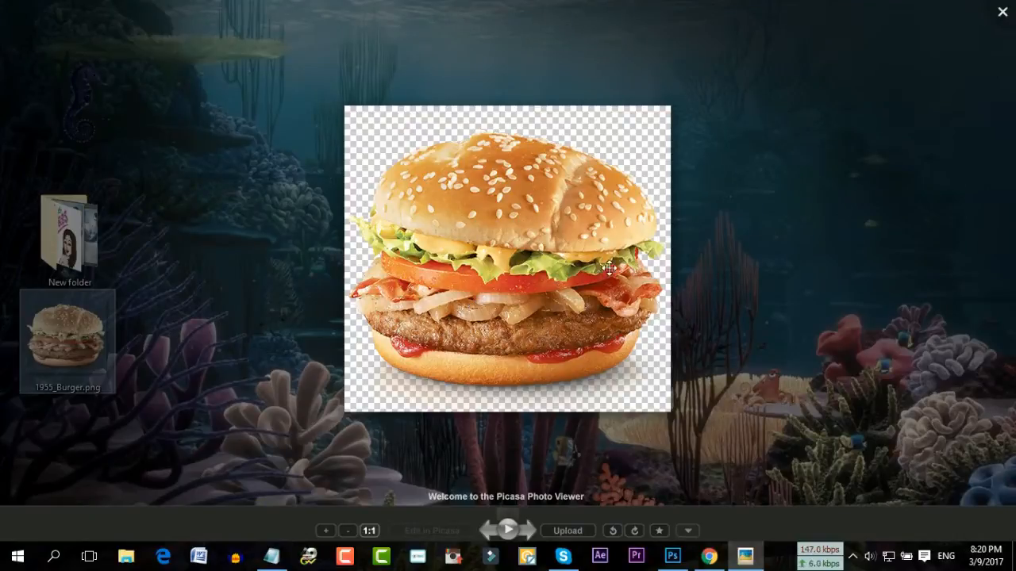
Close the Picasa viewer showing 1955_Burger.png and refresh the desktop
left_click(1001, 16)
right_click(331, 232)
left_click(370, 276)
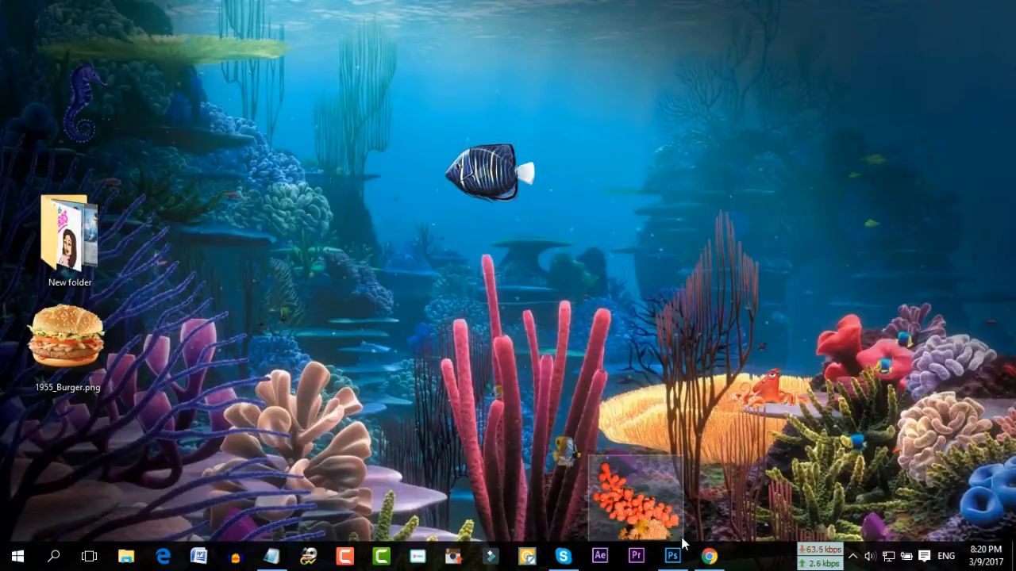
Replace the 'flyers design' image search with 'wooden background'
left_click(708, 558)
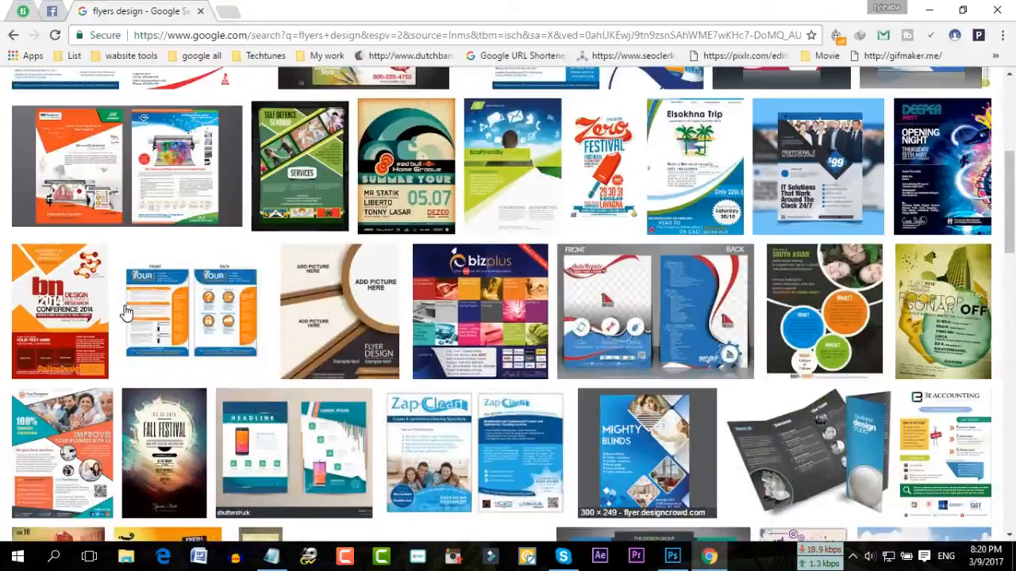
scroll(124, 310, "up", 5)
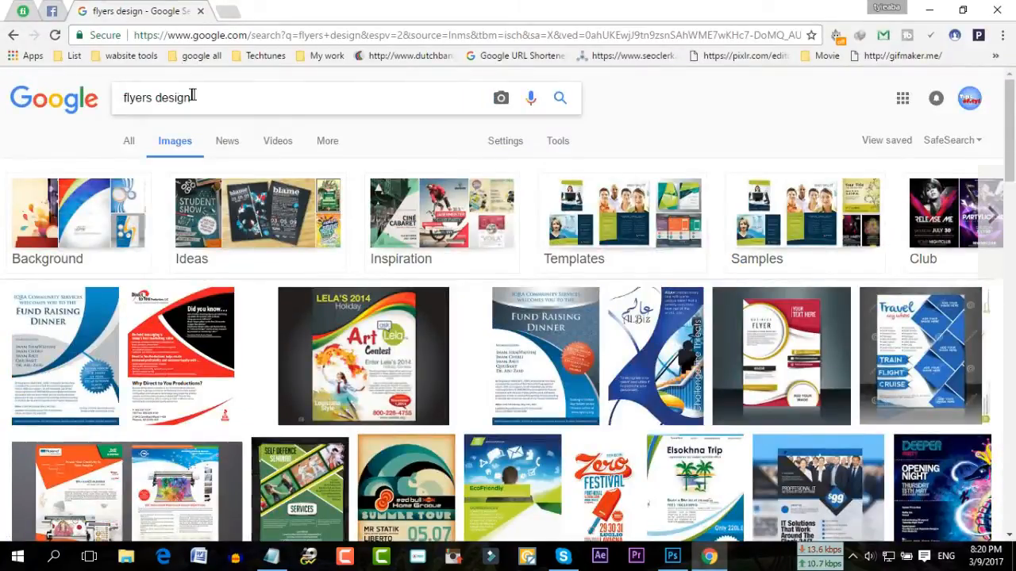
left_click_drag(197, 96, 100, 107)
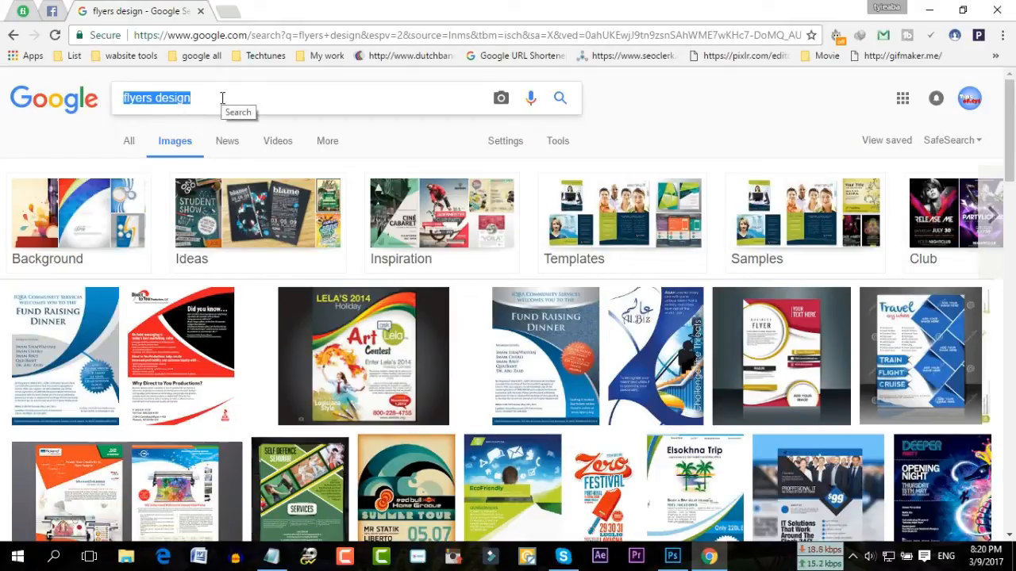
type("wood")
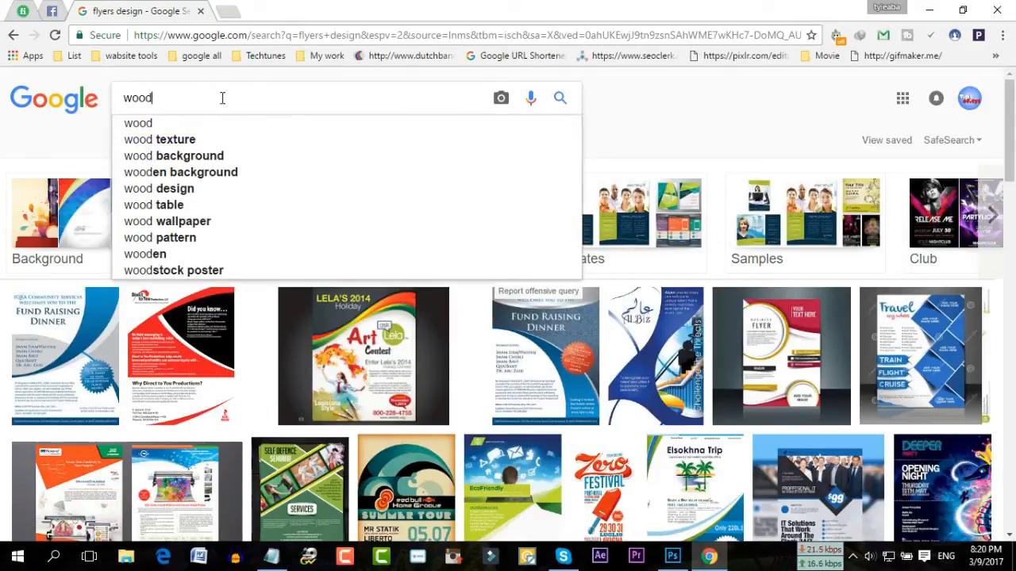
type("en backgro")
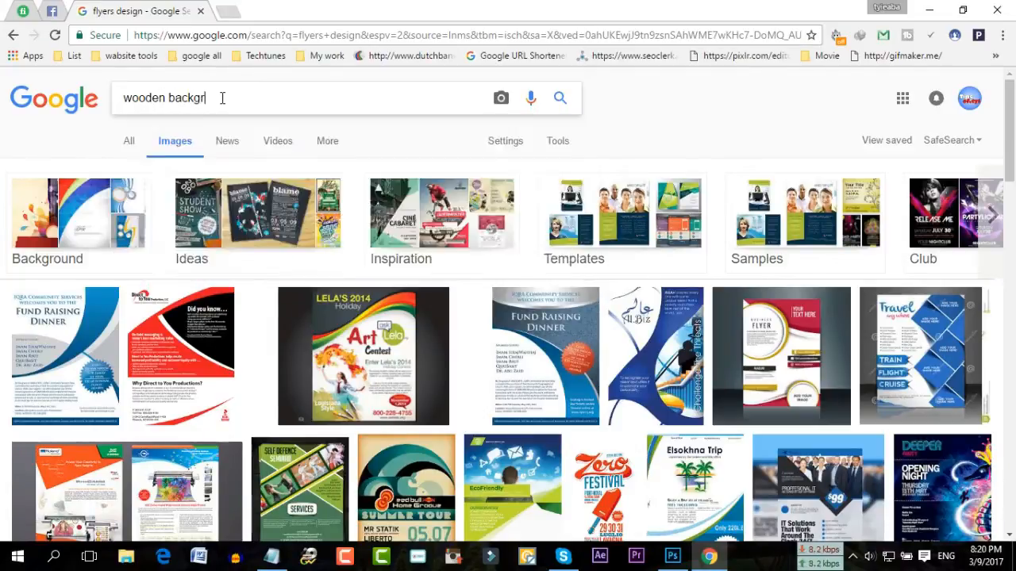
type("und")
key("Return")
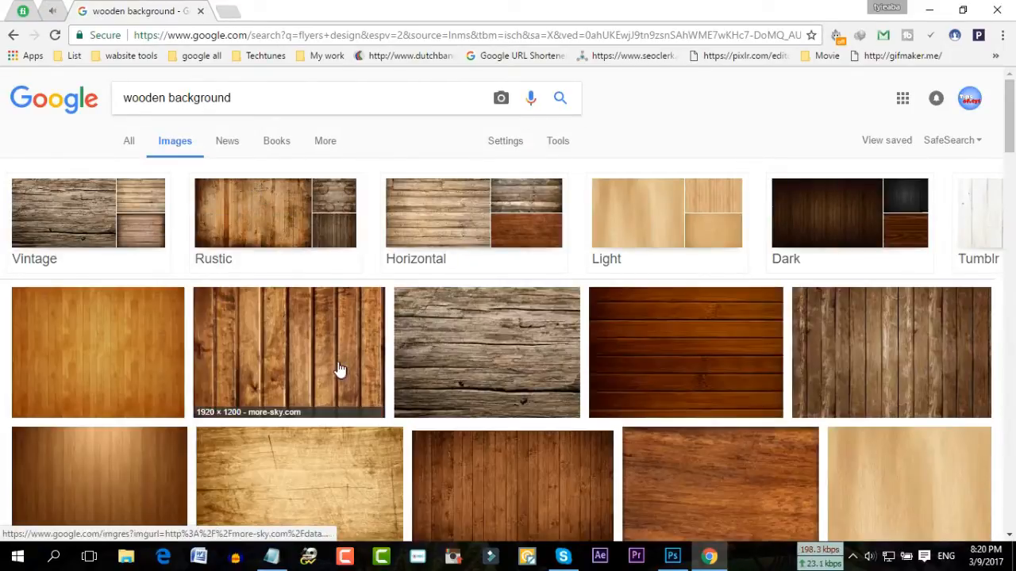
Open the first wood image in a background tab and load its full-size version
scroll(565, 433, "down", 1)
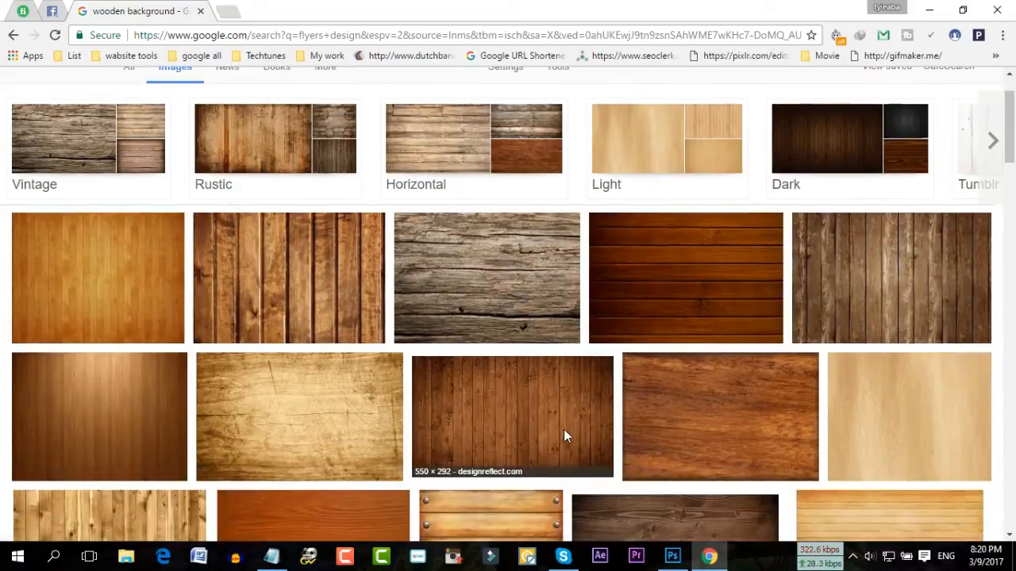
right_click(118, 280)
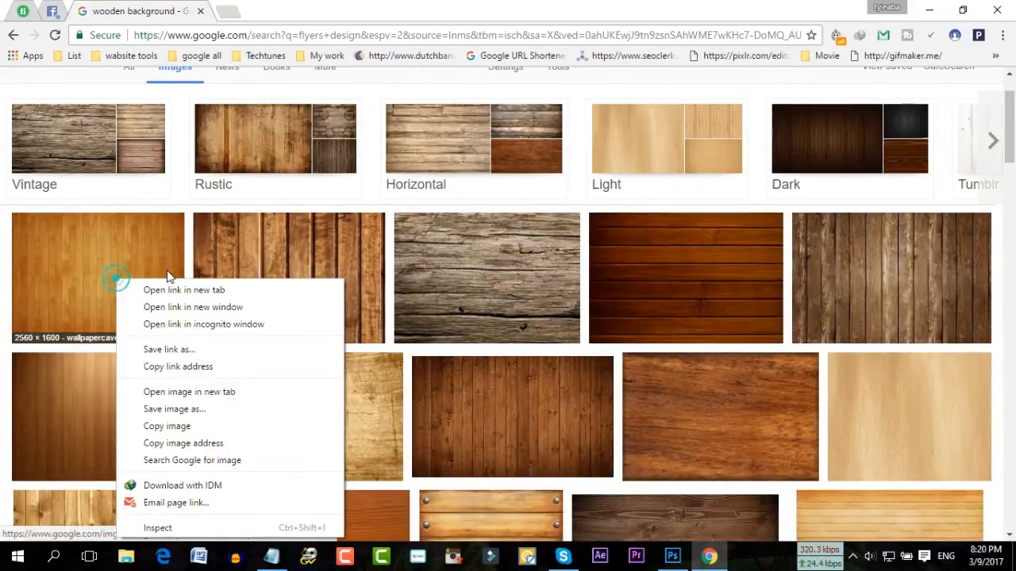
left_click(184, 291)
scroll(620, 353, "down", 4)
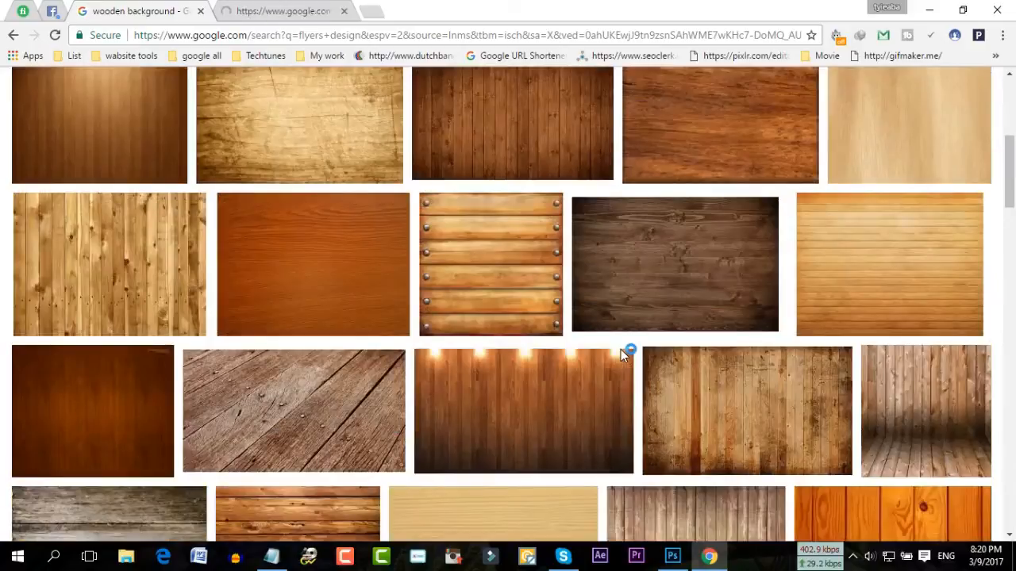
scroll(621, 353, "down", 5)
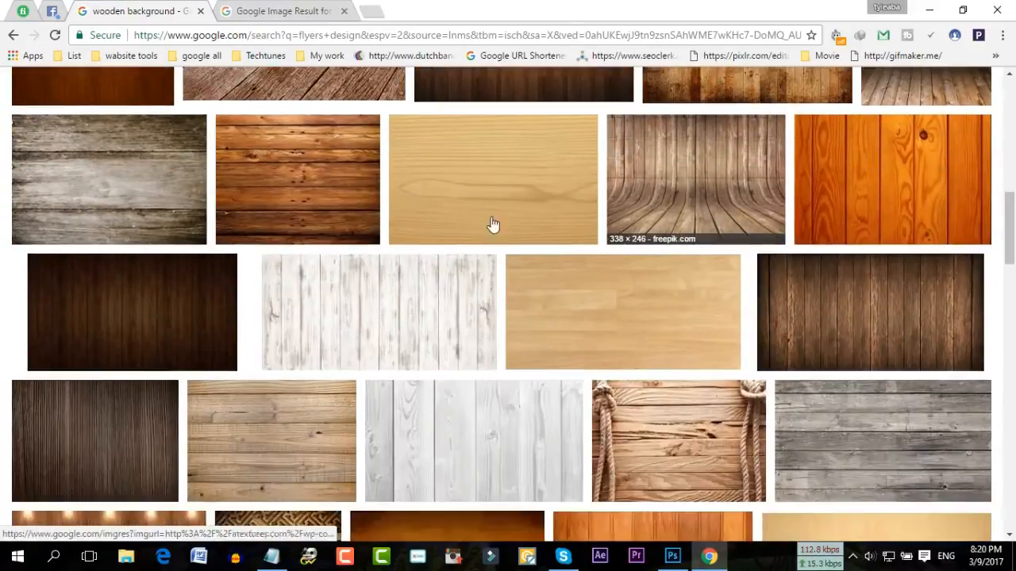
left_click(299, 10)
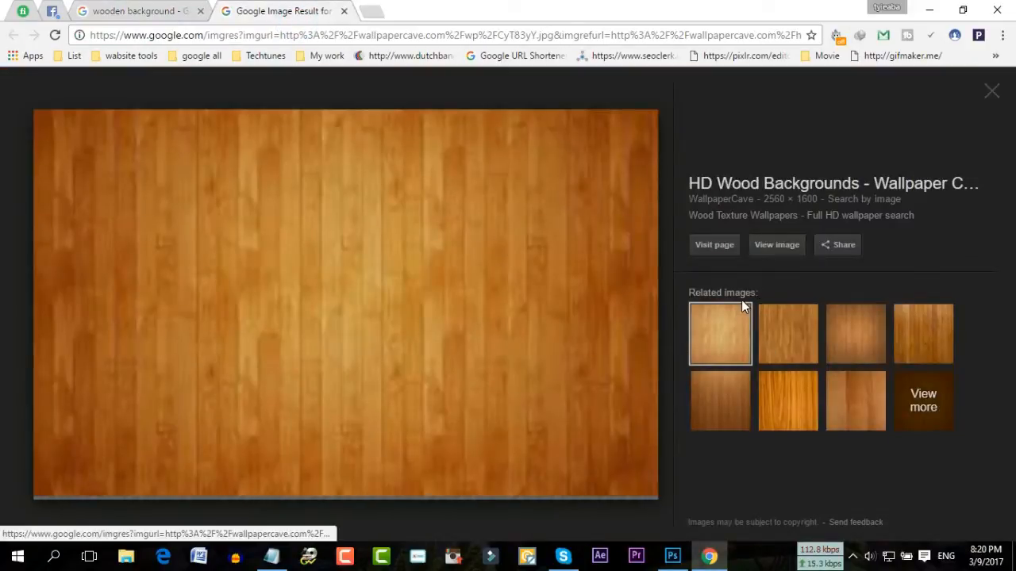
left_click(780, 250)
left_click(300, 11)
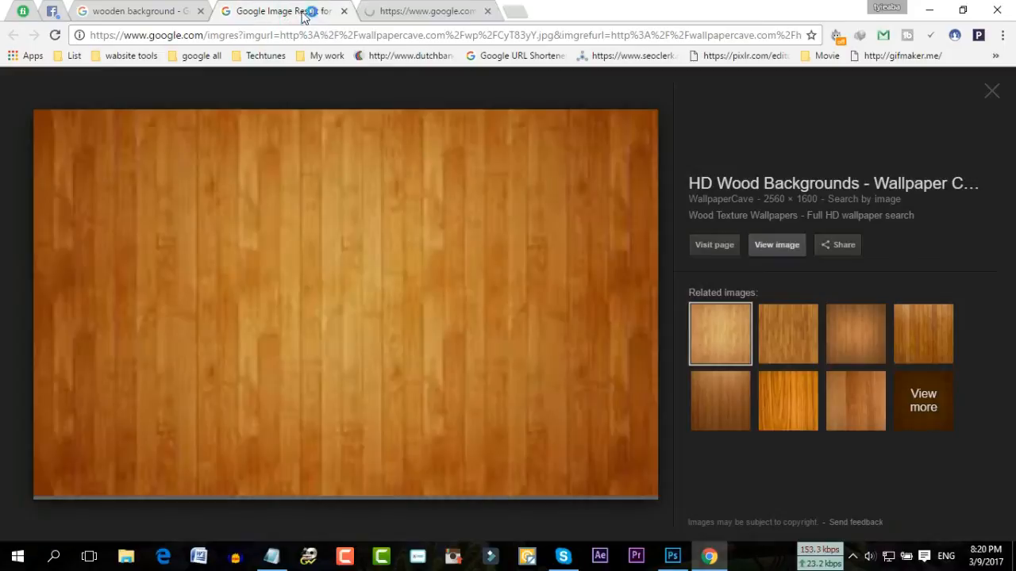
left_click(468, 12)
left_click(326, 11)
left_click(413, 13)
left_click(279, 8)
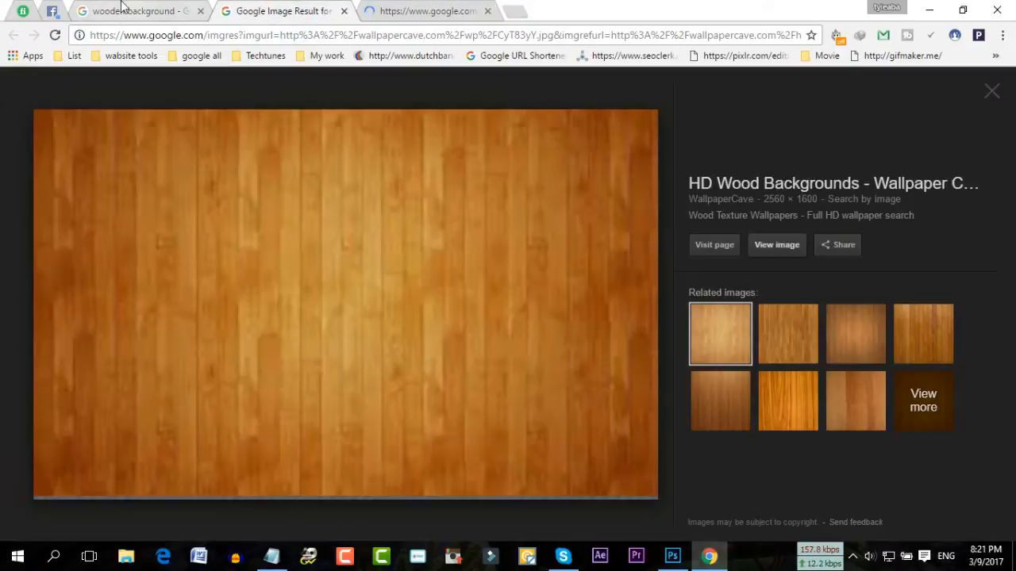
left_click(135, 11)
Preview the second, third, fourth and sixth related wood images
scroll(597, 265, "down", 3)
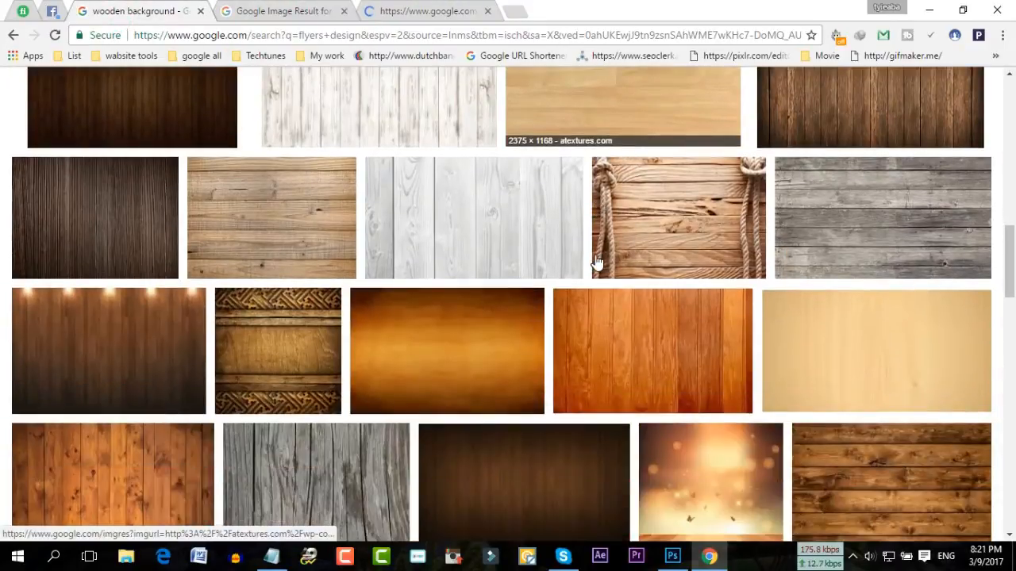
scroll(597, 262, "down", 5)
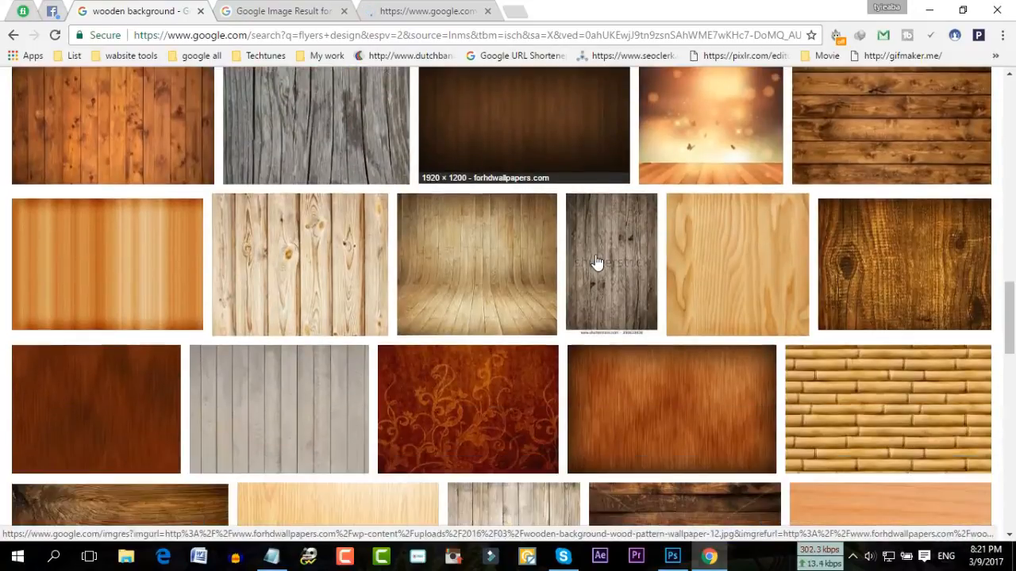
scroll(597, 262, "down", 3)
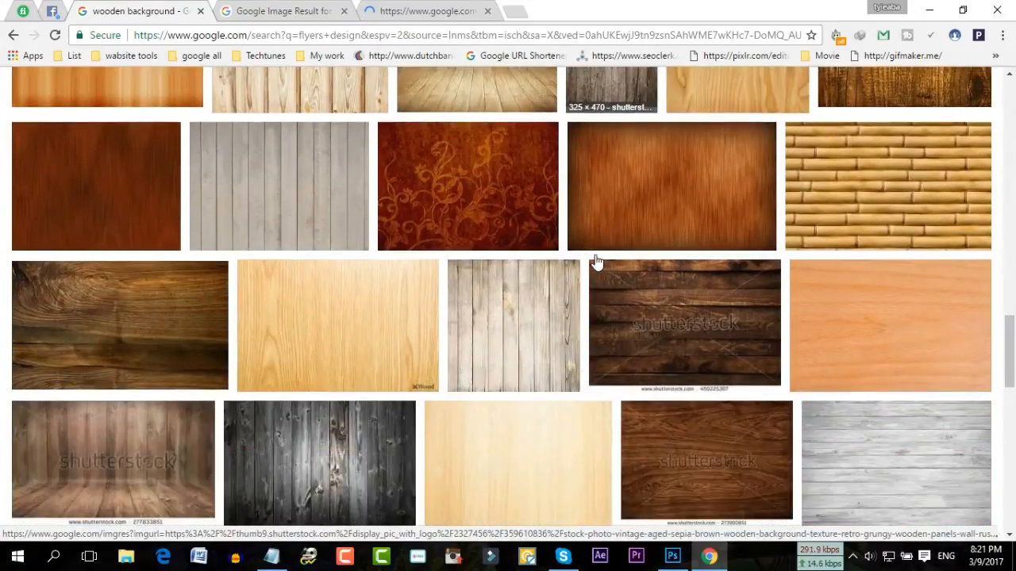
left_click(431, 11)
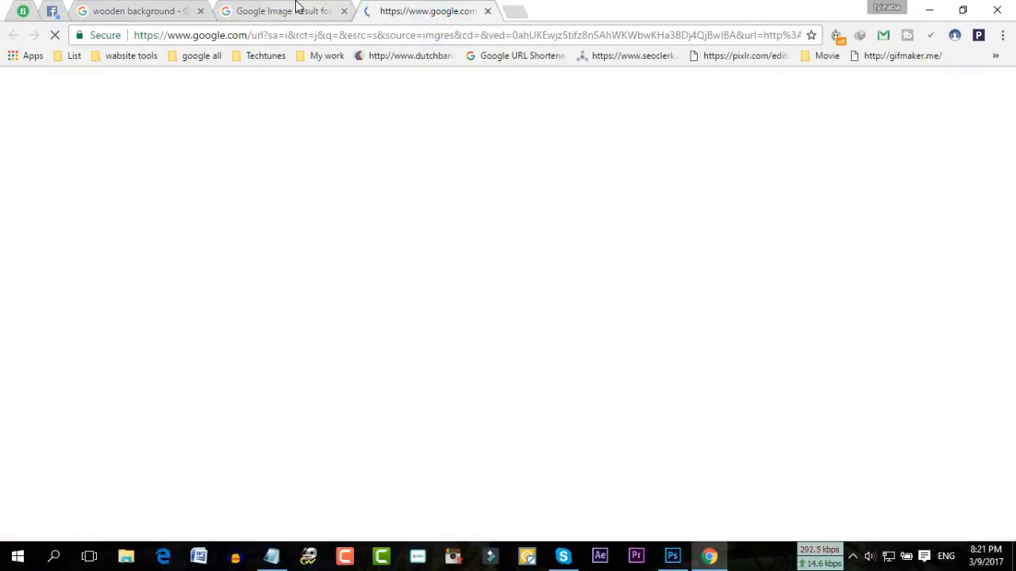
left_click(295, 7)
left_click(790, 342)
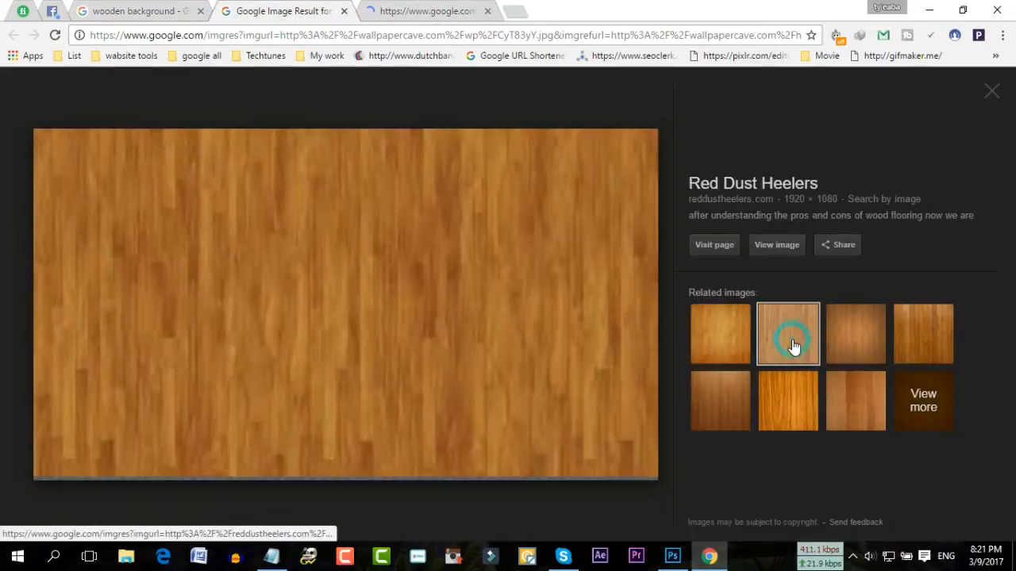
left_click(856, 341)
left_click(908, 336)
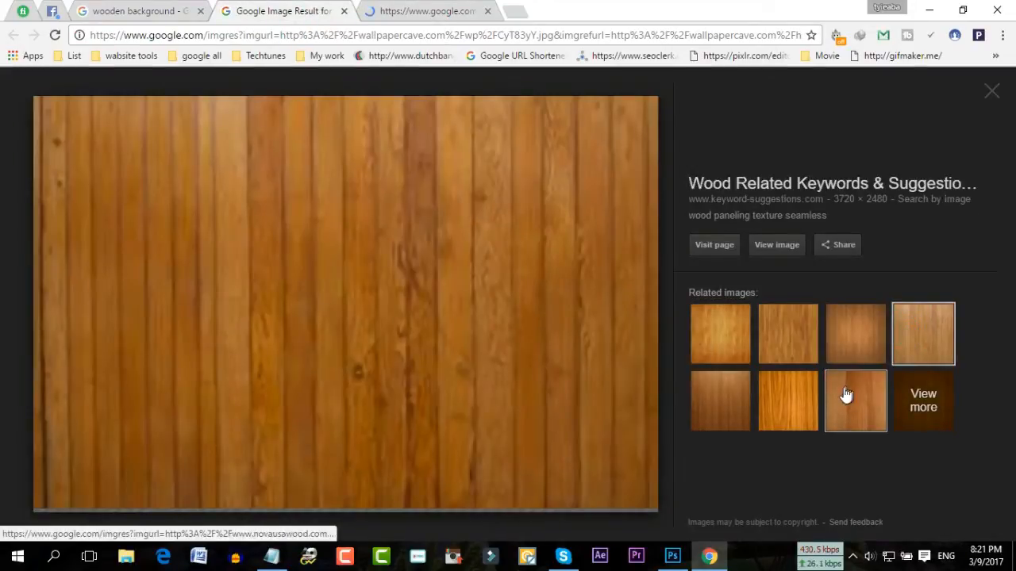
left_click(793, 415)
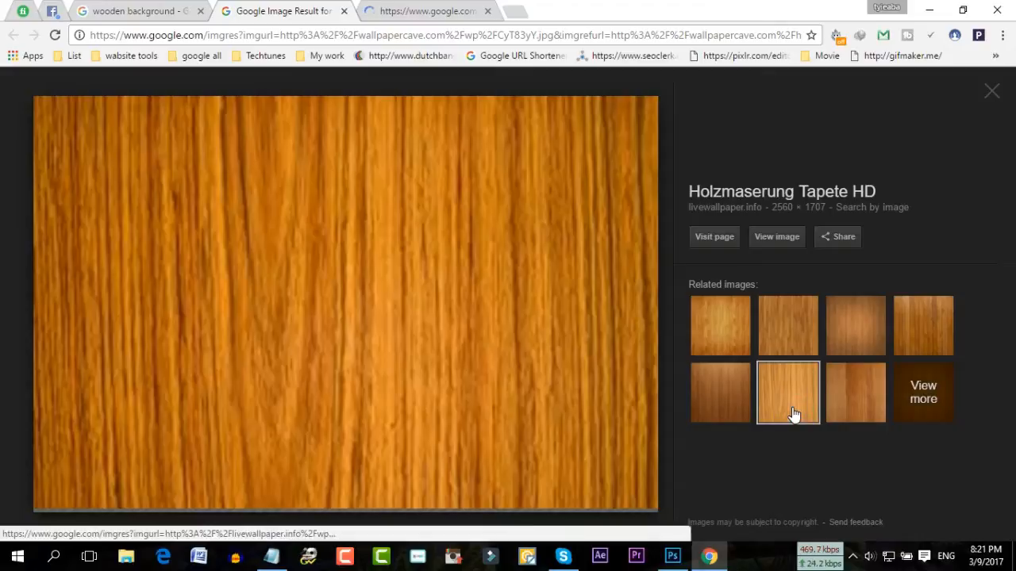
View the full-size CyT83yY.jpg wood image, toggling its zoom
left_click(197, 10)
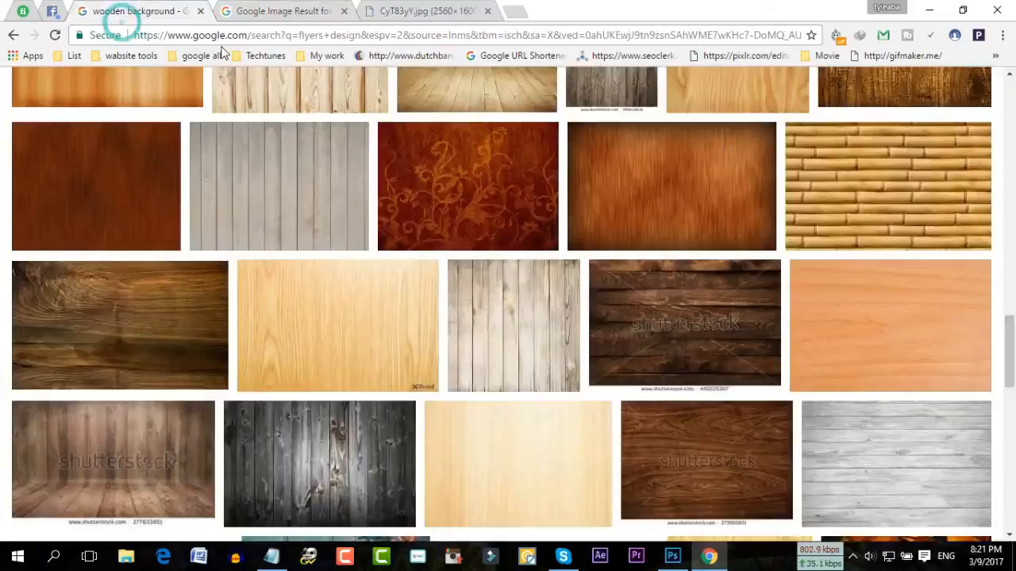
left_click(437, 11)
left_click(529, 225)
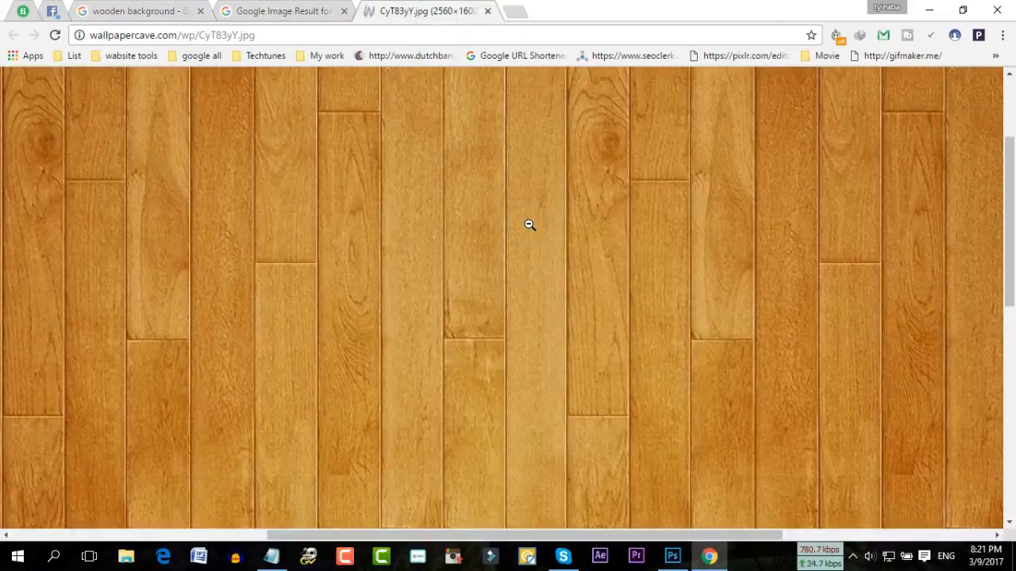
left_click(529, 225)
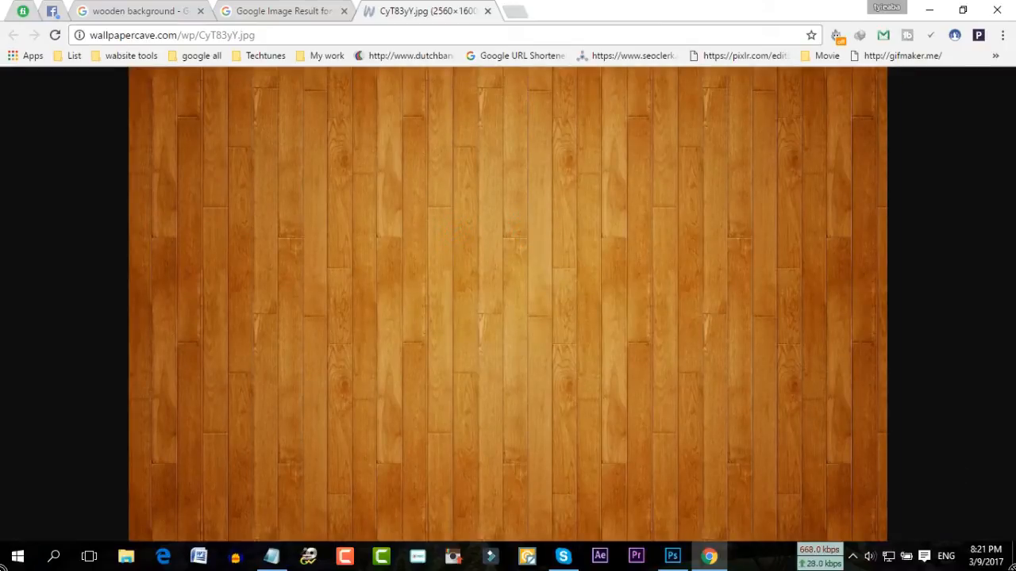
key("super+d")
Open CyT83yY.jpg in Photoshop with Ctrl+O
right_click(300, 244)
left_click(342, 288)
left_click(673, 555)
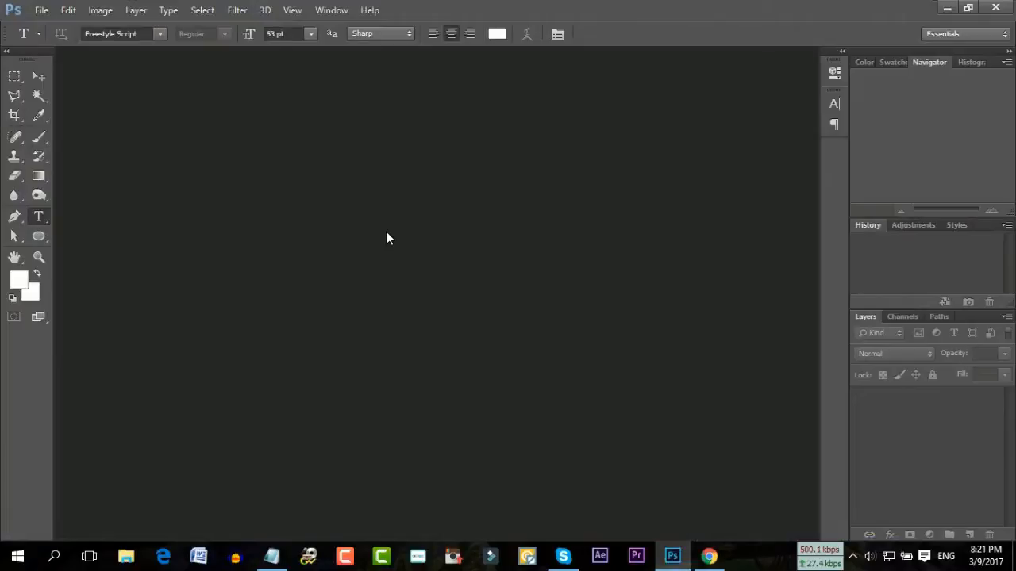
key("ctrl+o")
left_click(387, 230)
left_click(434, 351)
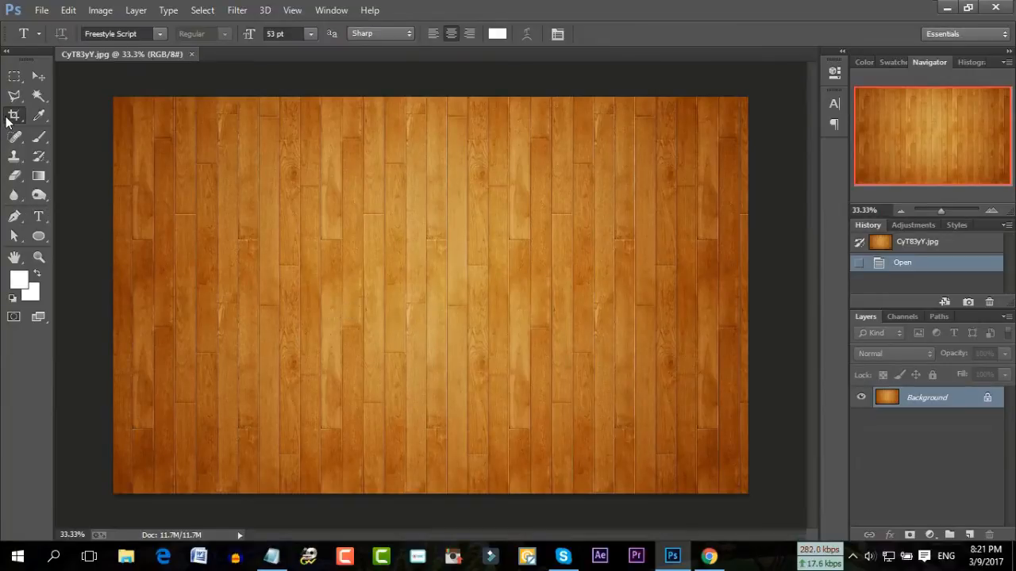
left_click(14, 114)
Pull the crop's left and right edges in to a central portrait strip about 17.5 in wide
left_click_drag(113, 296, 193, 295)
left_click_drag(677, 298, 581, 300)
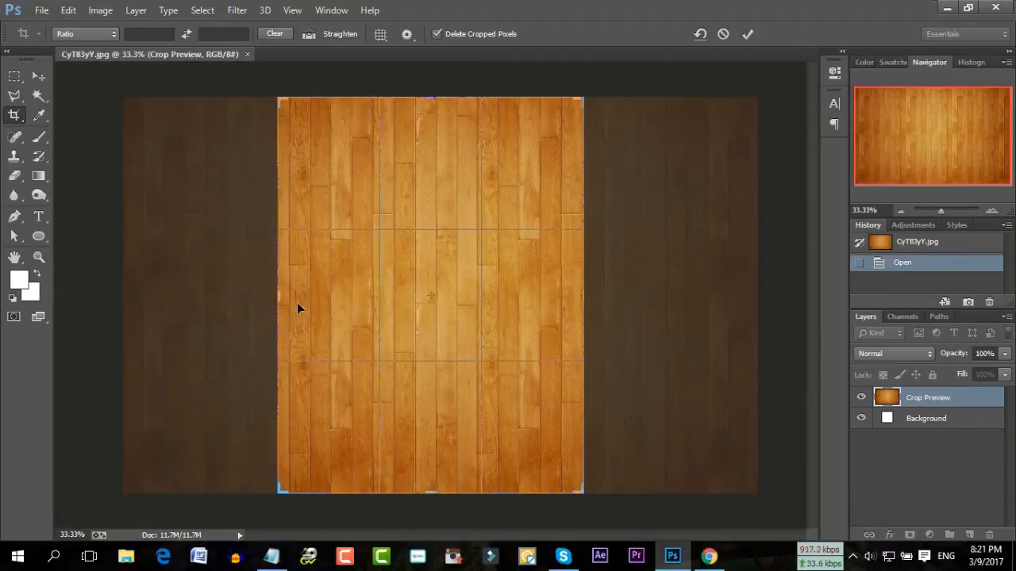
left_click_drag(276, 295, 273, 298)
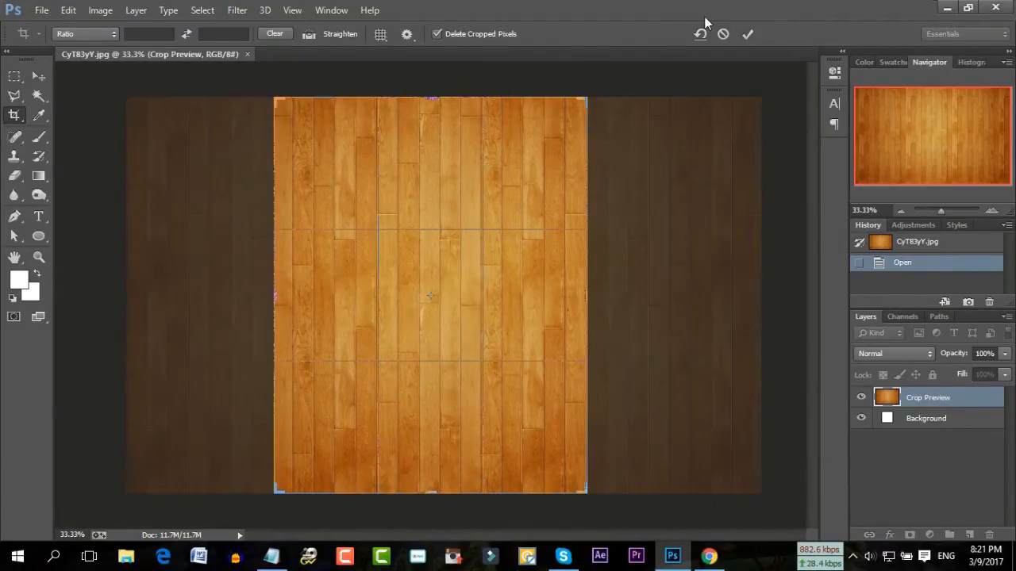
Apply the crop and resize the image to 1200 px wide with proportions unlinked
left_click(750, 33)
left_click(93, 11)
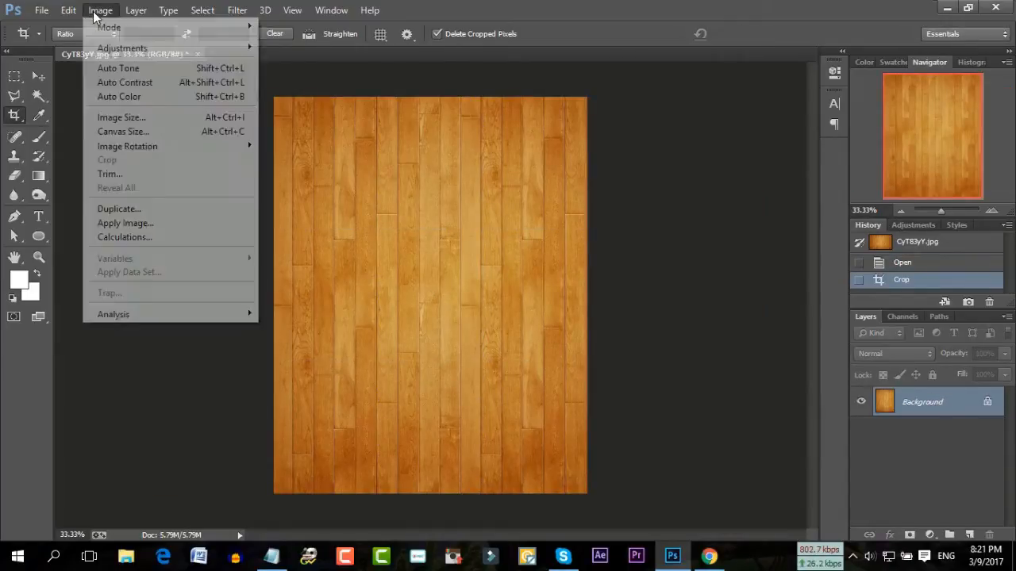
left_click(119, 118)
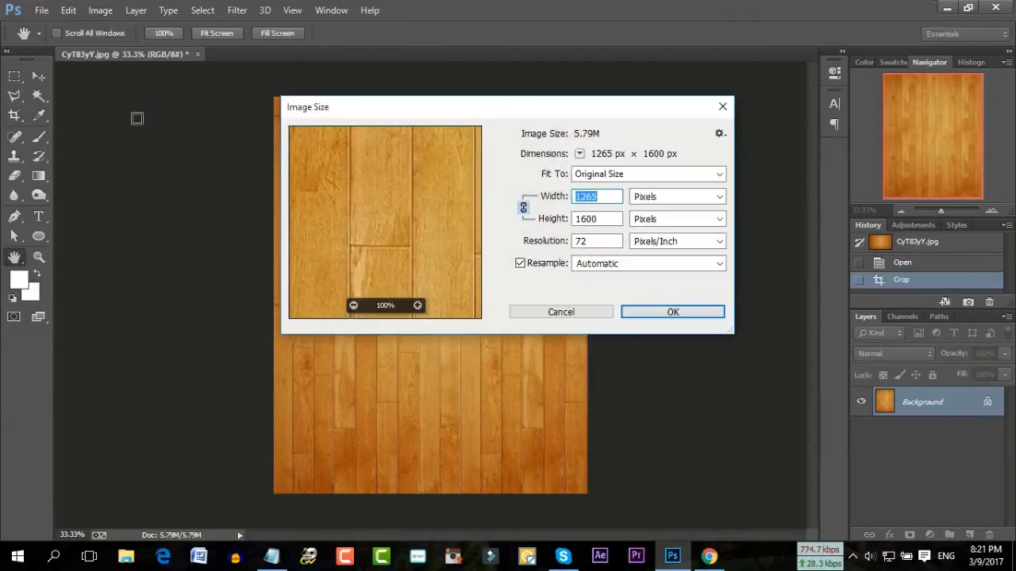
left_click(601, 197)
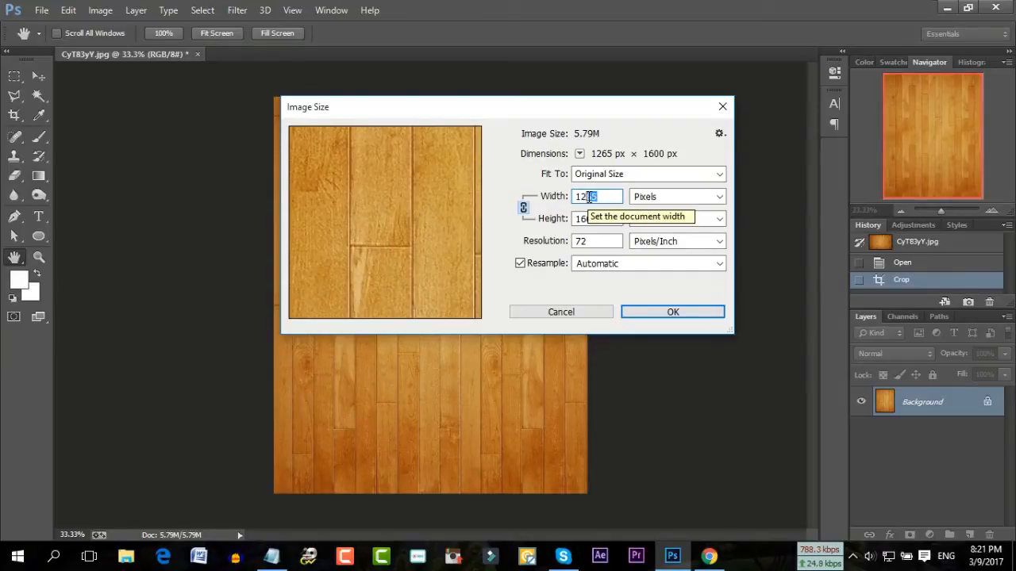
left_click(524, 208)
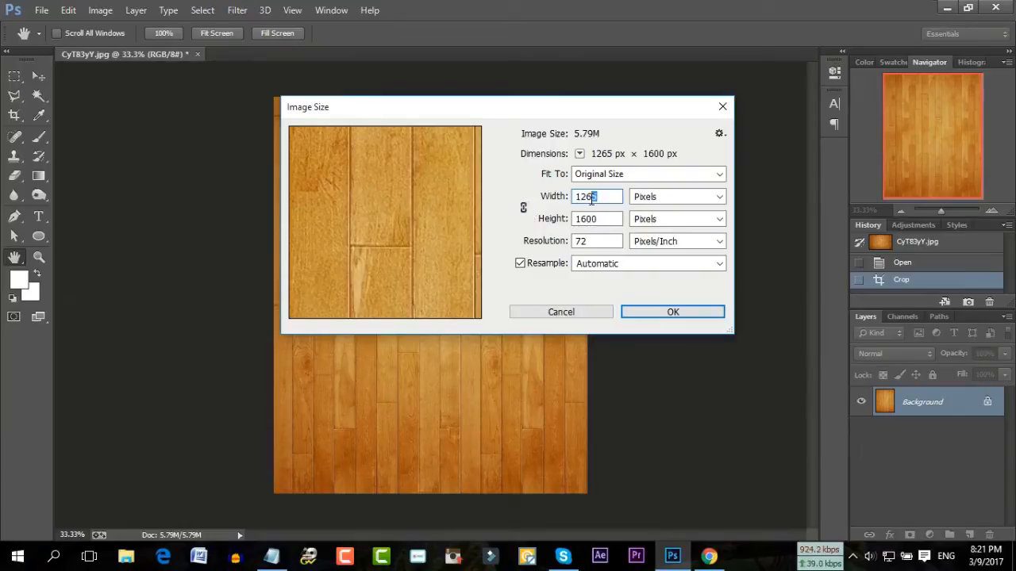
type("00")
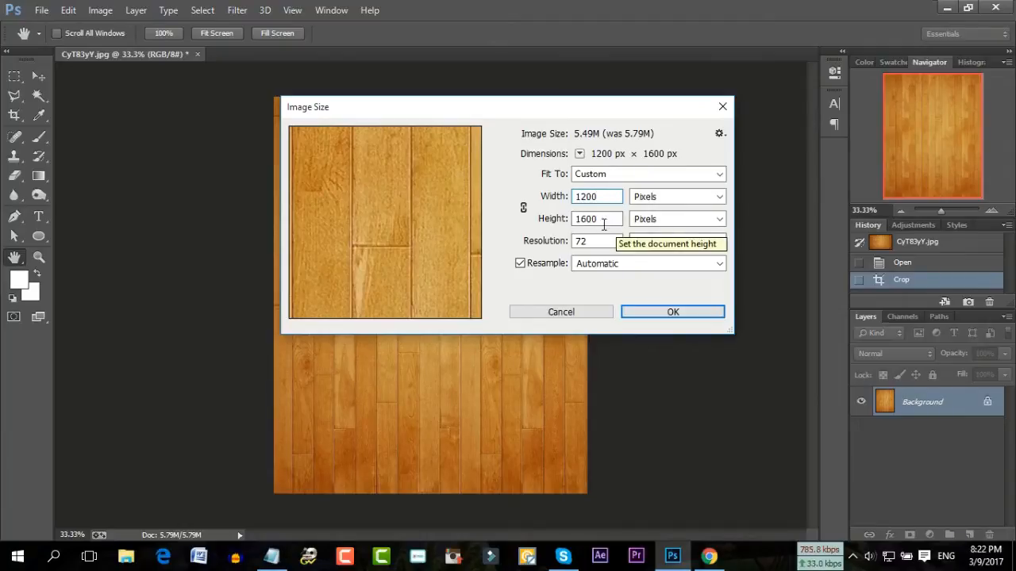
left_click(650, 312)
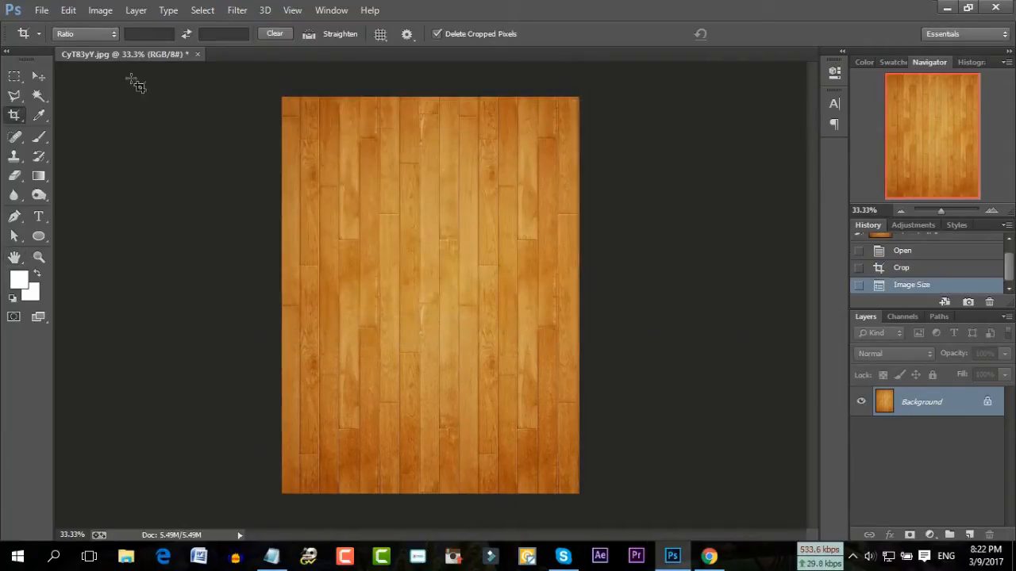
Reopen Image Size to confirm the 1200 × 1600 px result
left_click(95, 10)
left_click(170, 118)
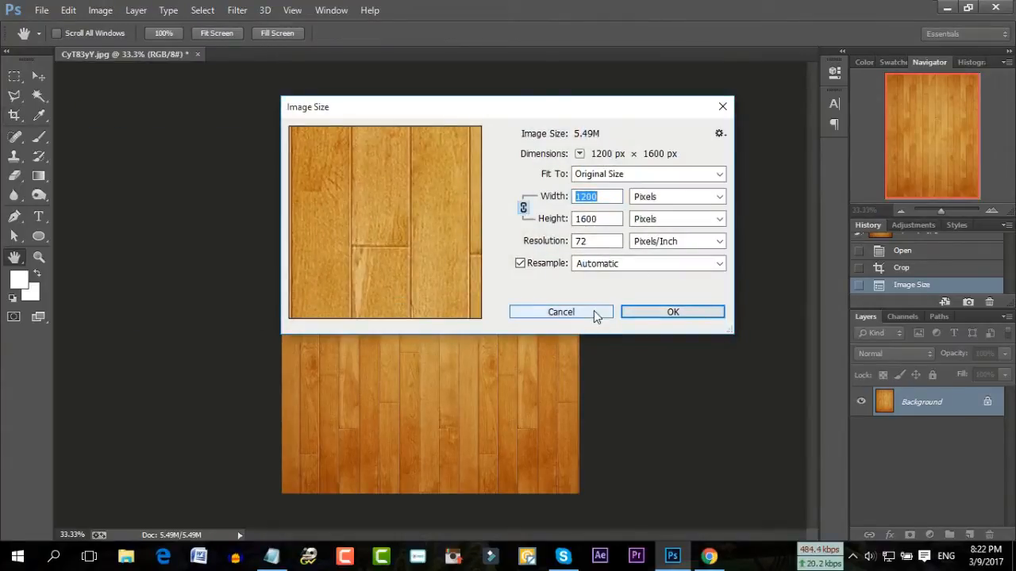
left_click(661, 317)
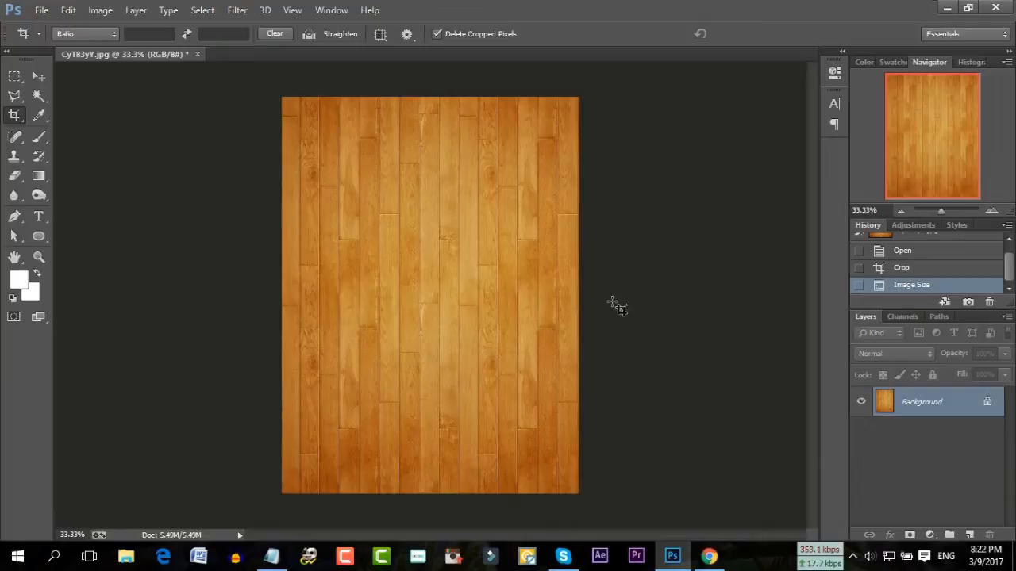
left_click(33, 11)
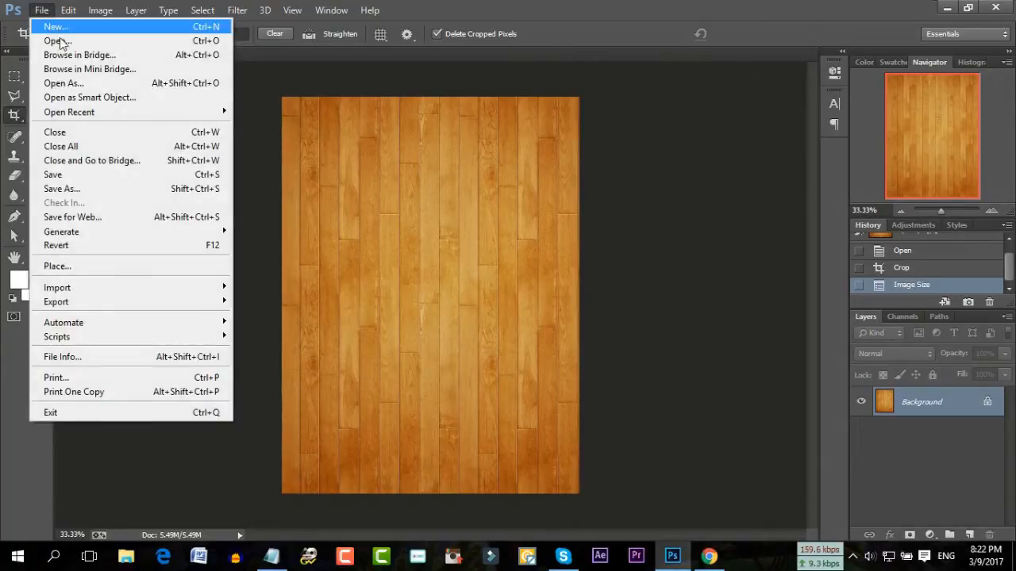
Drag 1955_Burger.png onto the wood document as Layer 1 and close the burger file
left_click(59, 38)
double_click(303, 238)
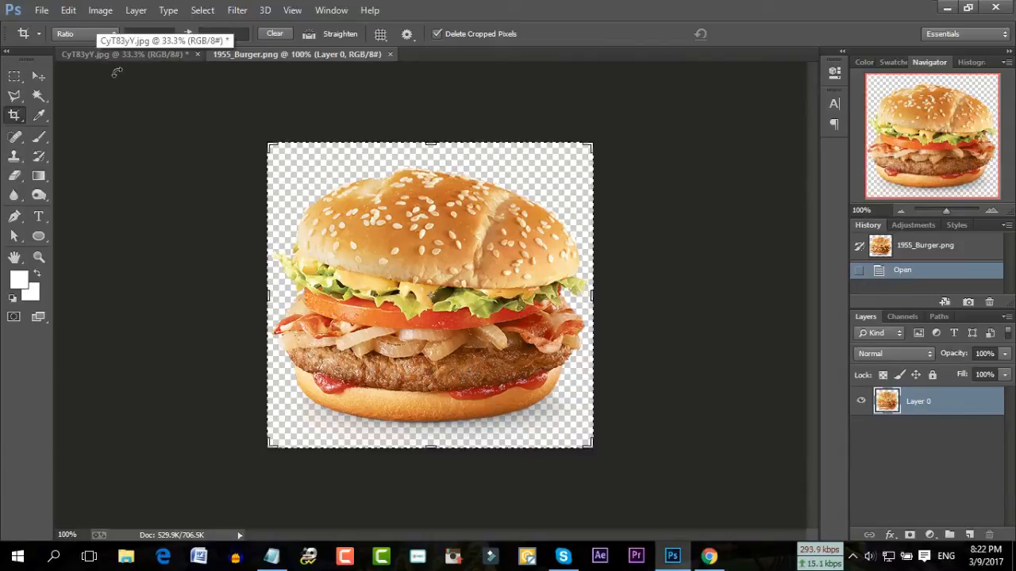
left_click(39, 76)
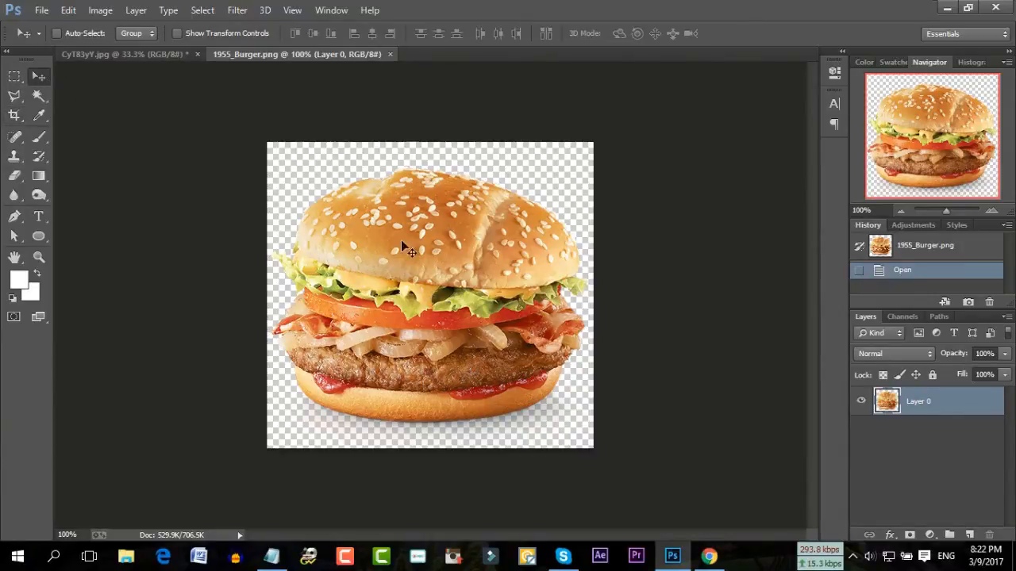
left_click_drag(412, 248, 379, 296)
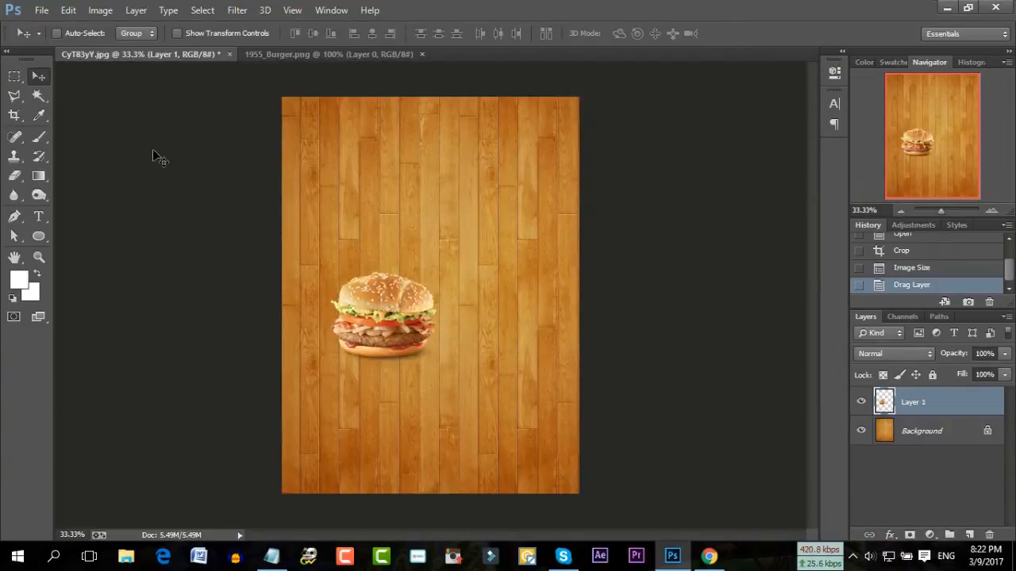
left_click(285, 53)
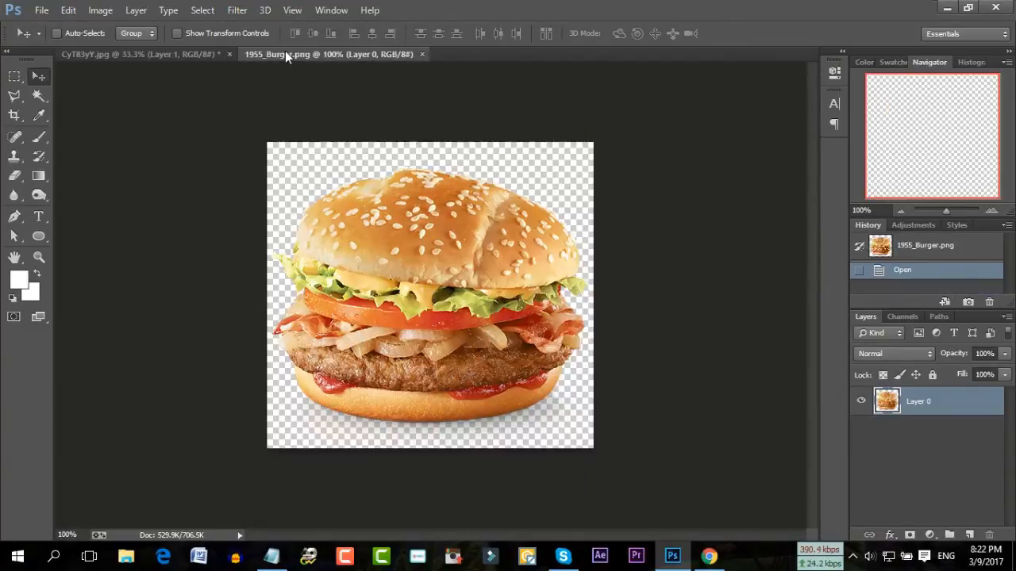
left_click(421, 54)
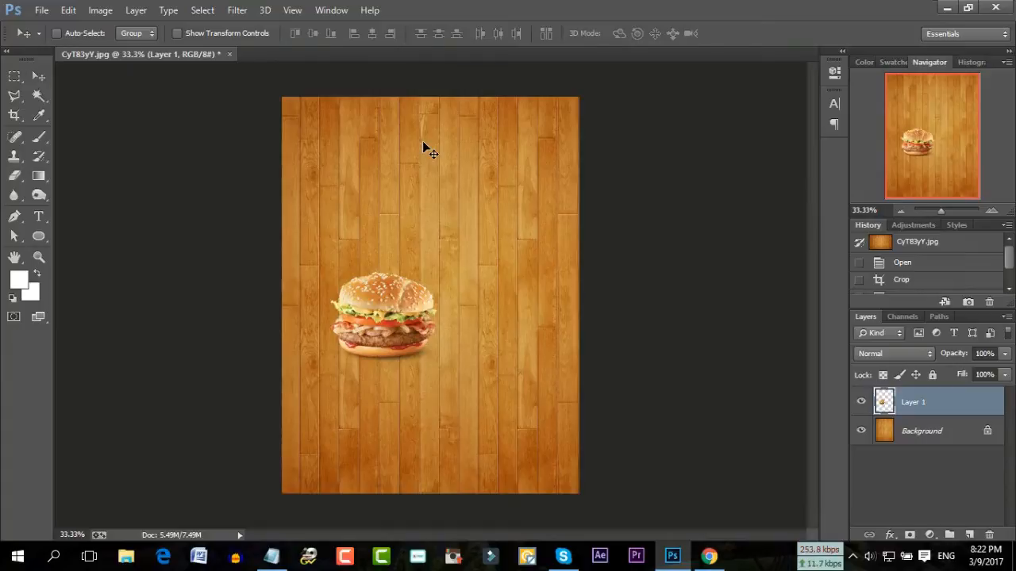
key("ctrl+t")
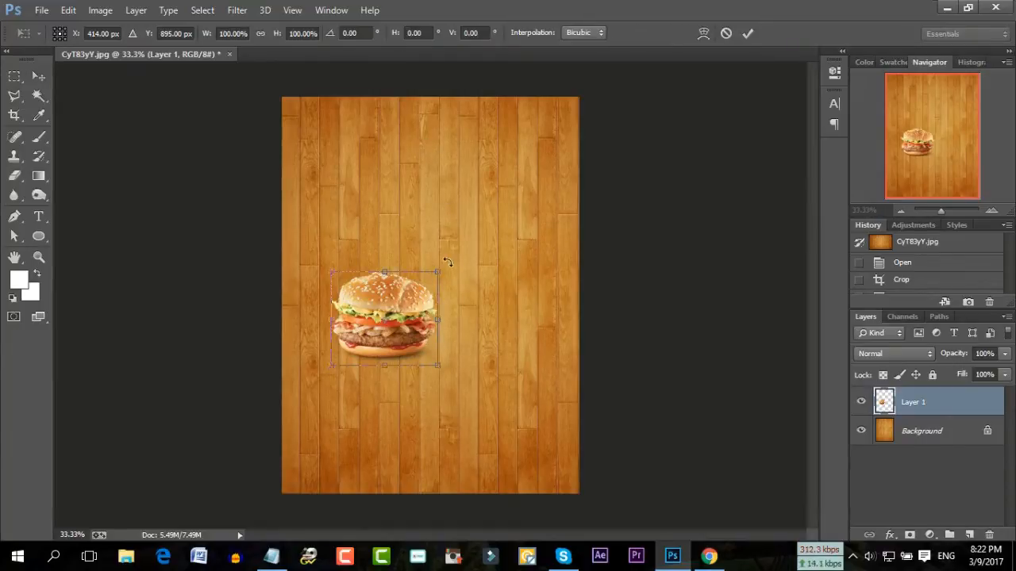
Scale the burger to about 166% × 181%, centre it on the planks and commit
left_click_drag(437, 274, 509, 196)
left_click_drag(465, 244, 462, 290)
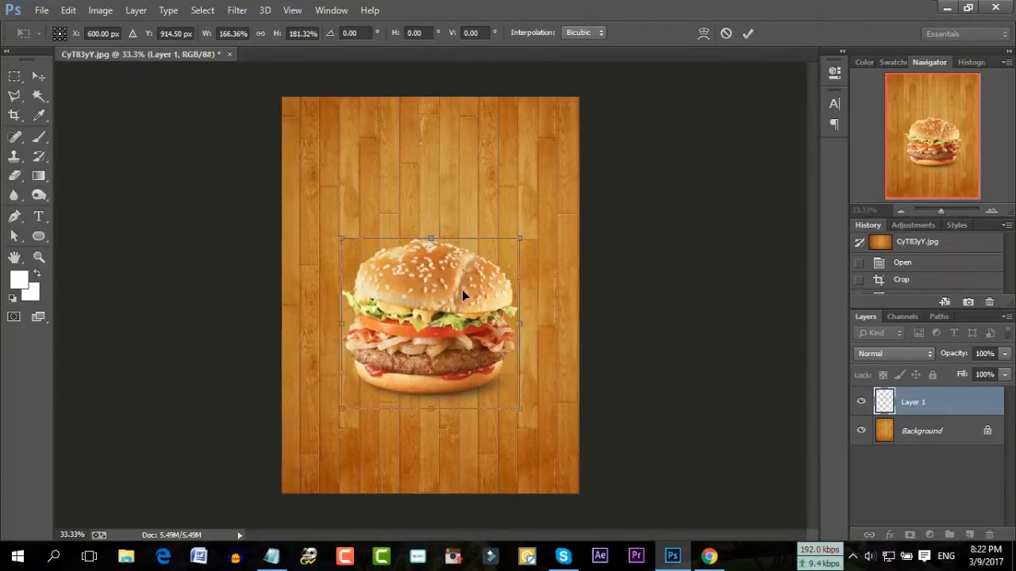
left_click(749, 33)
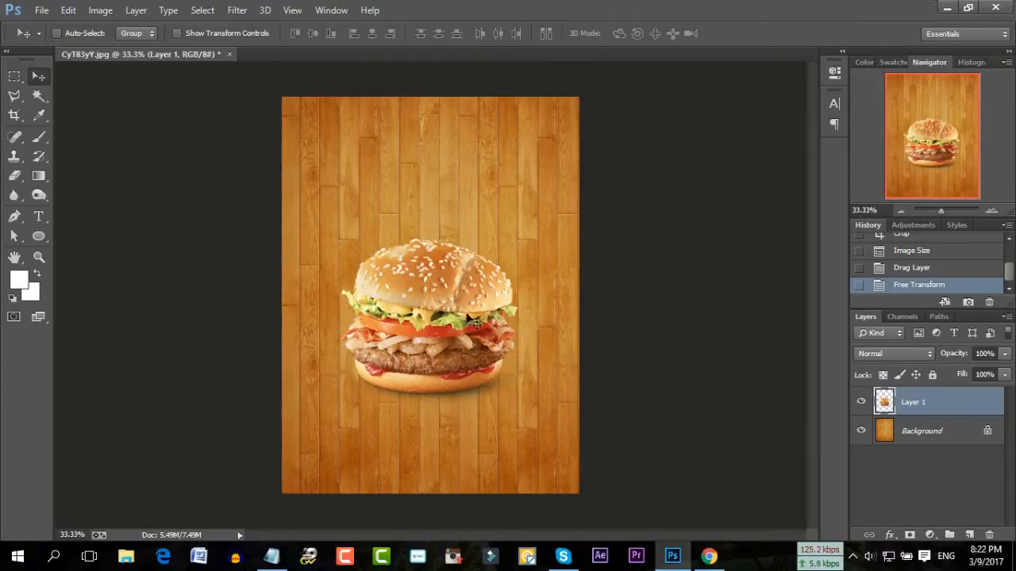
left_click_drag(940, 213, 943, 211)
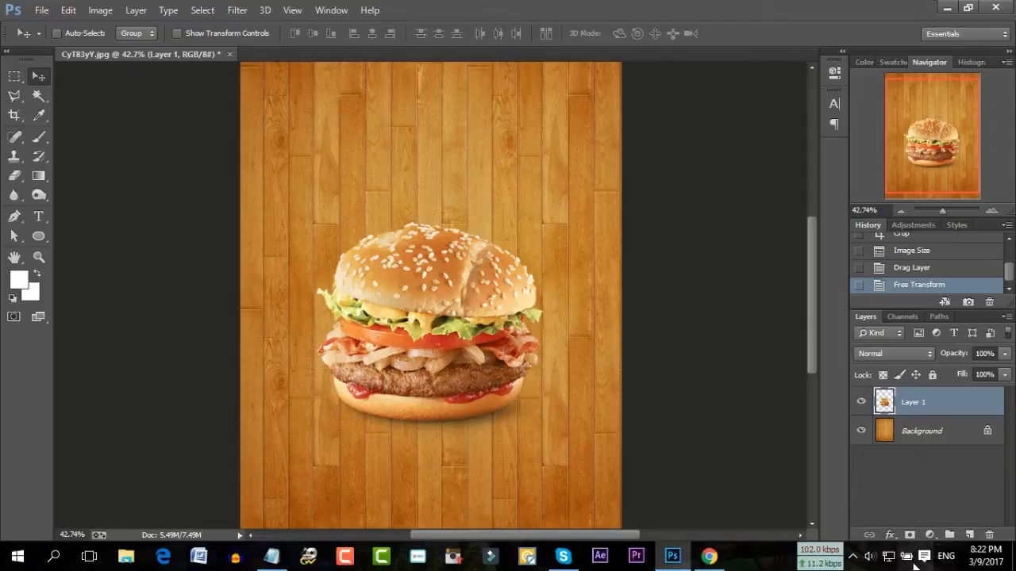
Add a drop shadow to the burger layer: 13% opacity, 54 px size, 4% spread, 16 px distance
left_click(890, 535)
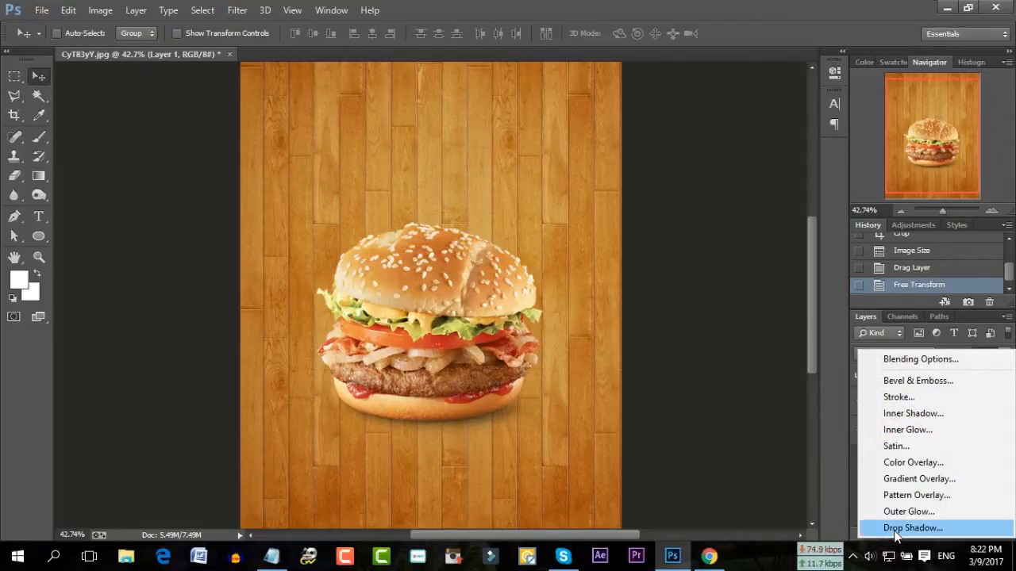
left_click(895, 533)
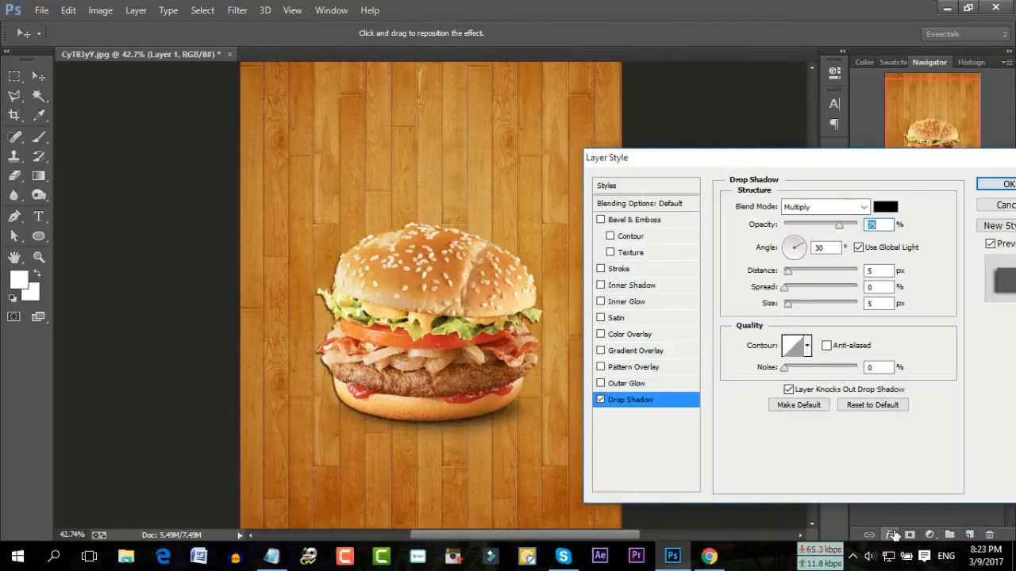
left_click_drag(843, 229, 802, 230)
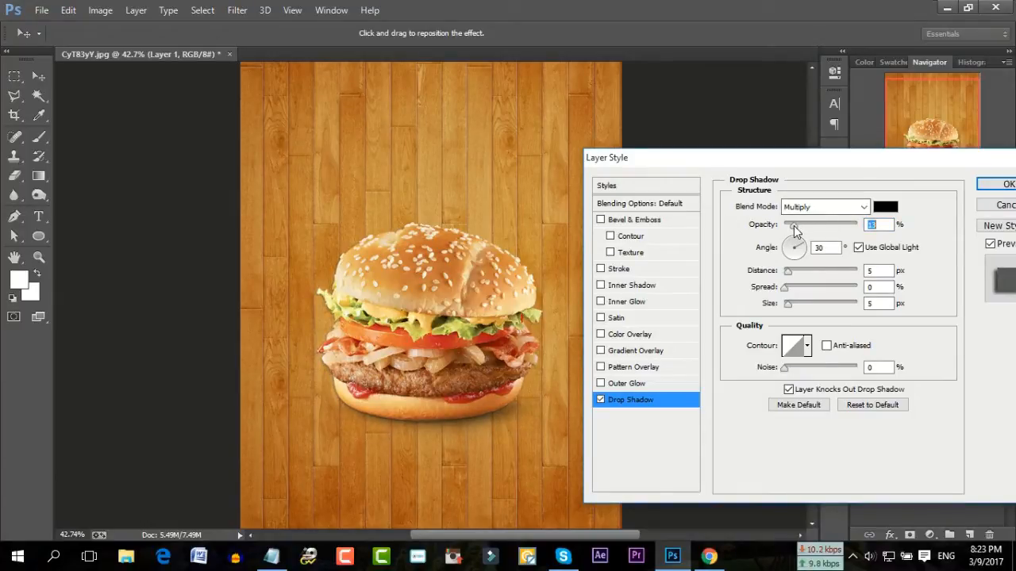
left_click_drag(787, 305, 803, 311)
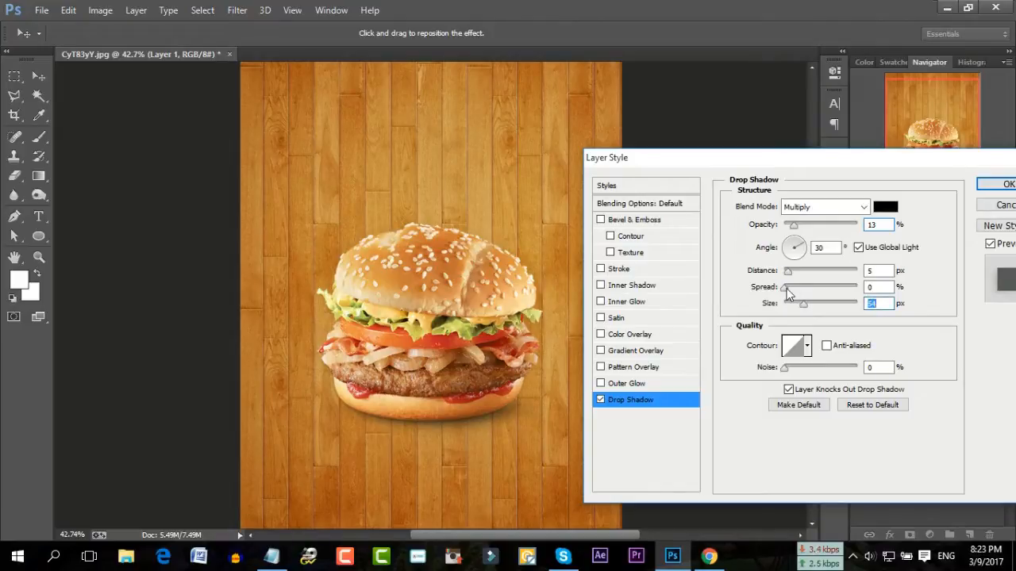
left_click(788, 290)
left_click_drag(788, 293, 797, 276)
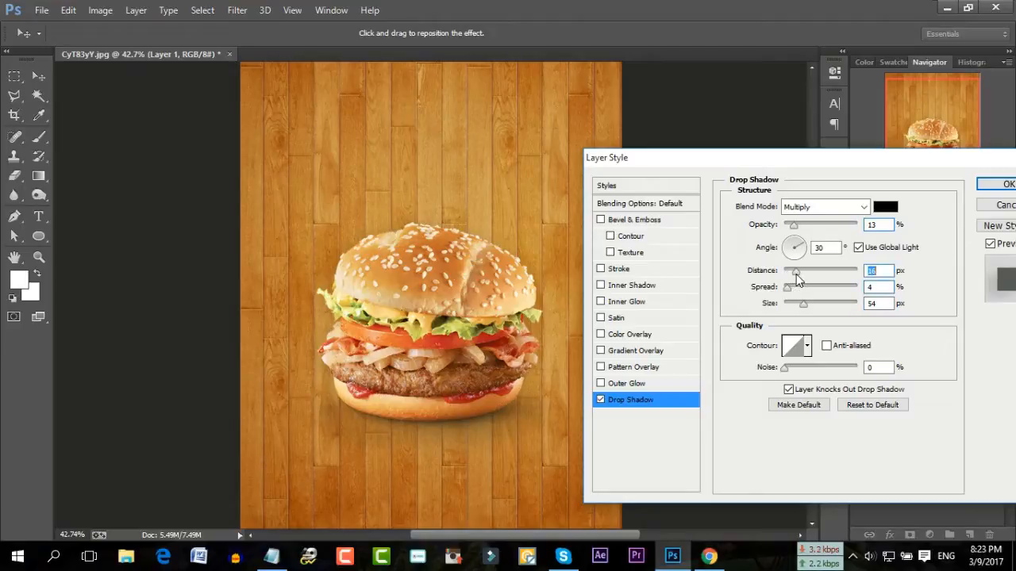
key("Return")
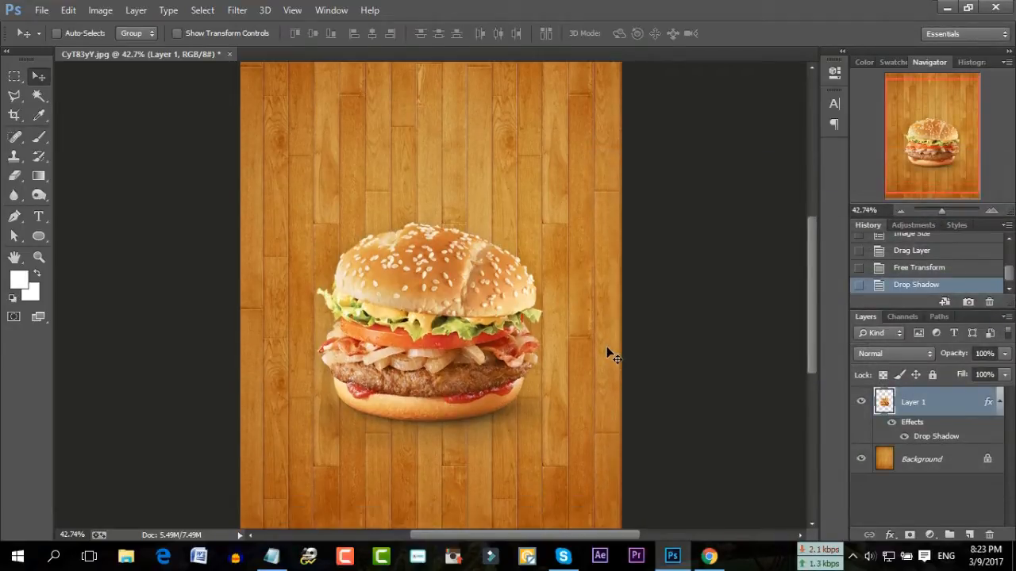
Use Free Transform to nudge the burger right and up to X 602 px, Y 902.5 px
scroll(606, 349, "down", 2)
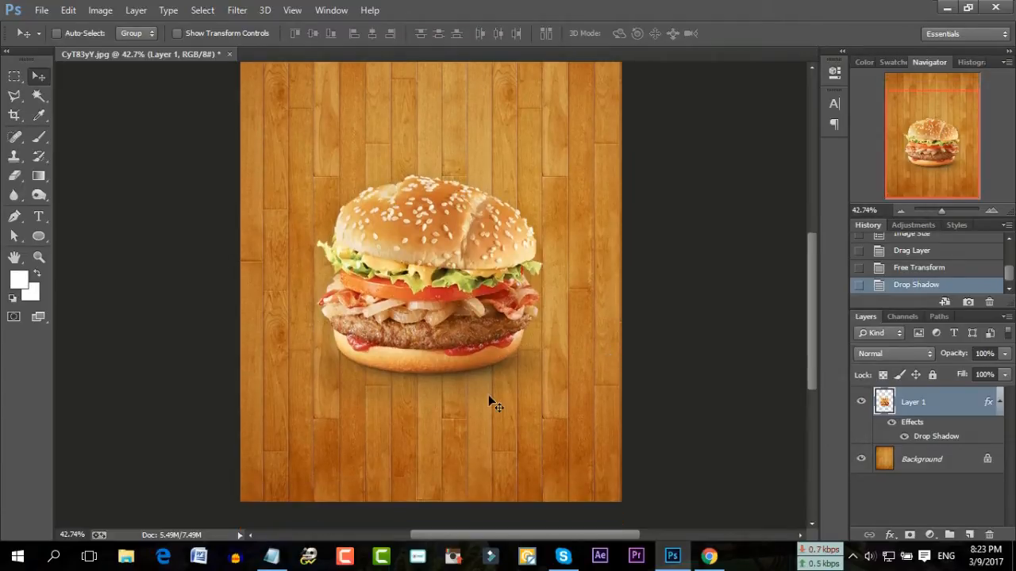
key("ctrl+t")
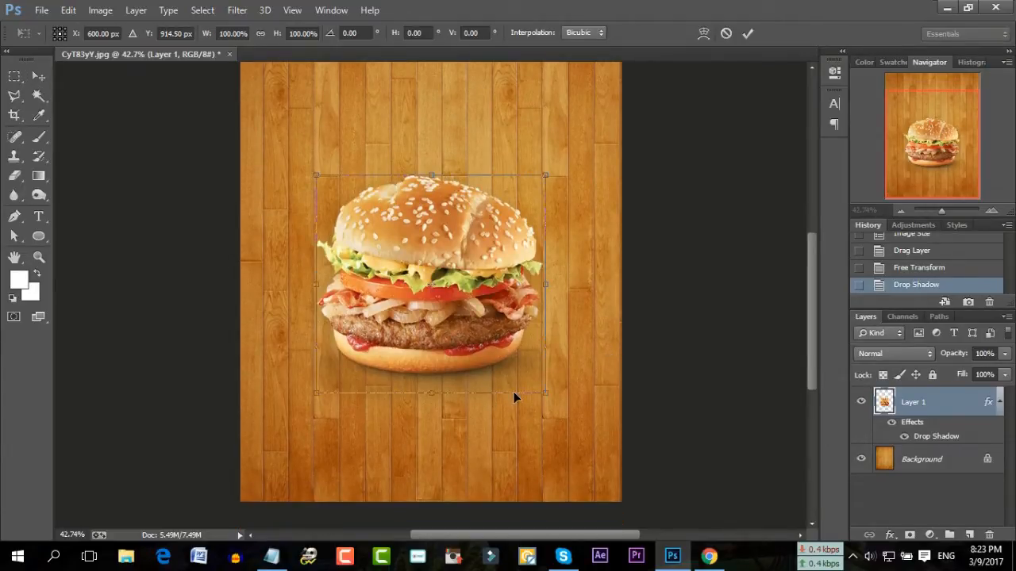
key("Right")
key("Right")
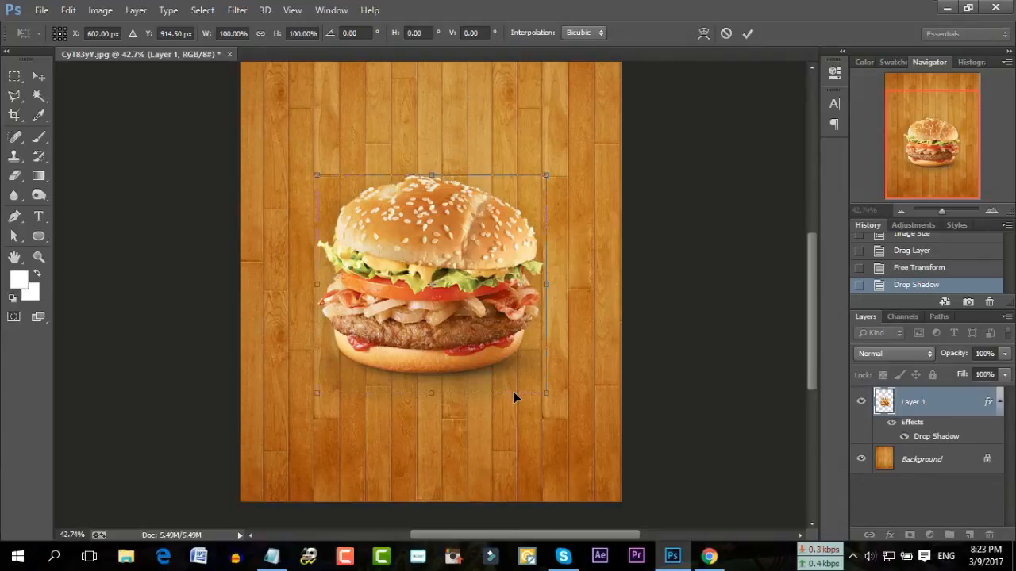
key("Up")
key("Up")
key("Up")
key("Up")
key("Up")
key("Up")
key("Up")
key("Up")
key("Up")
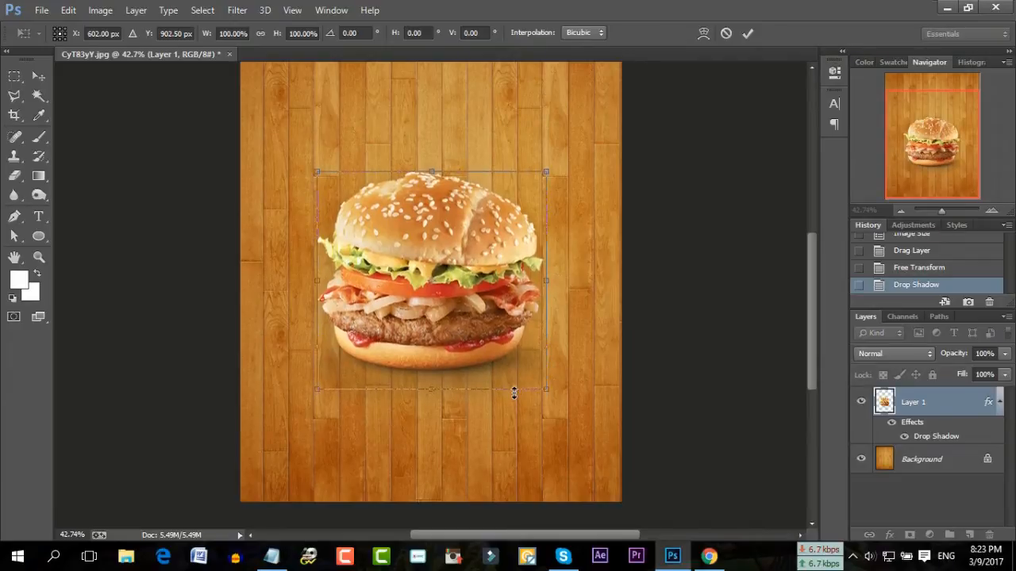
key("Return")
Zoom out in the Navigator to see the whole flyer and bring the Notepad notes back
scroll(514, 395, "up", 2)
scroll(515, 394, "up", 3)
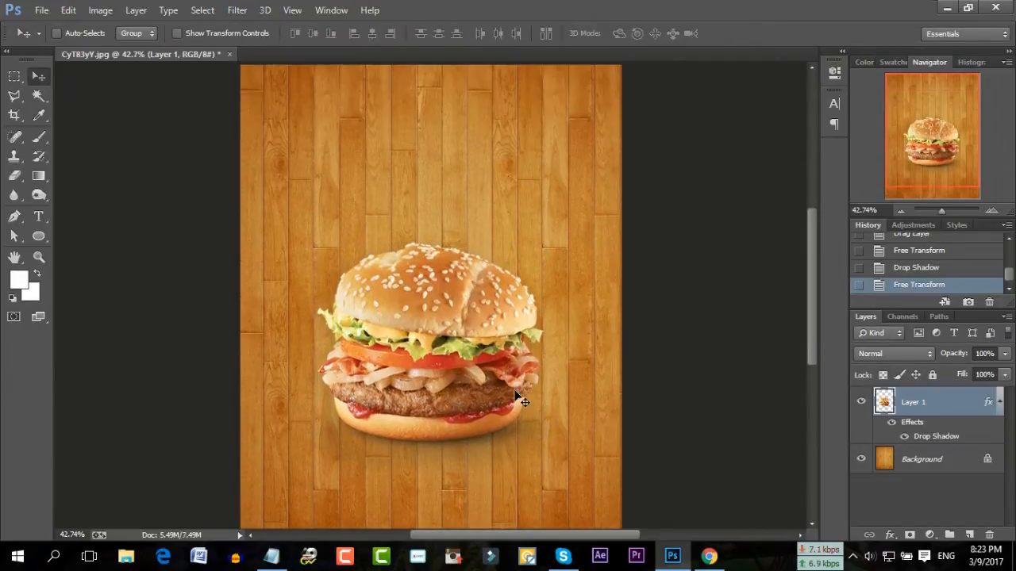
scroll(514, 394, "down", 2)
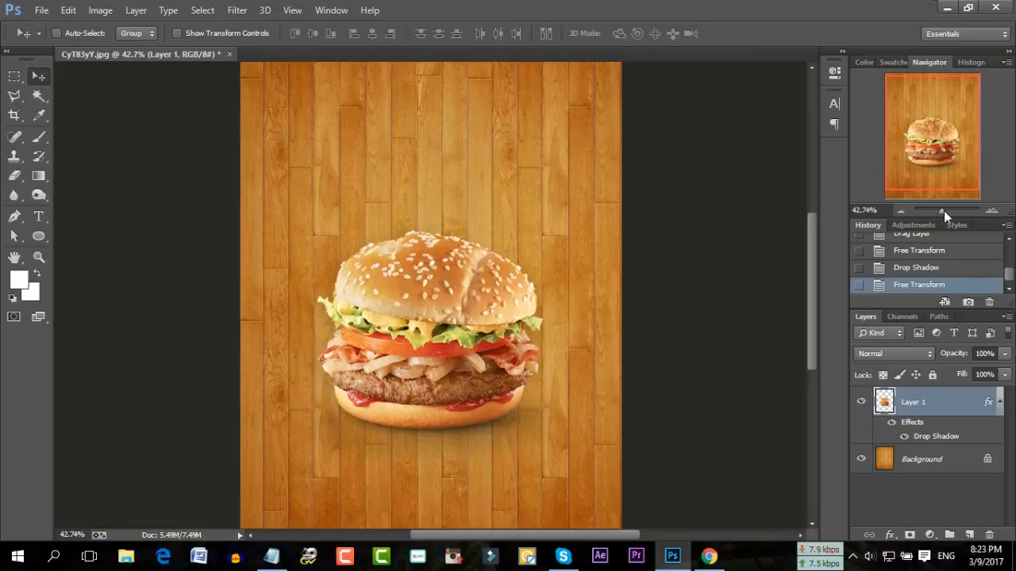
left_click_drag(944, 211, 940, 210)
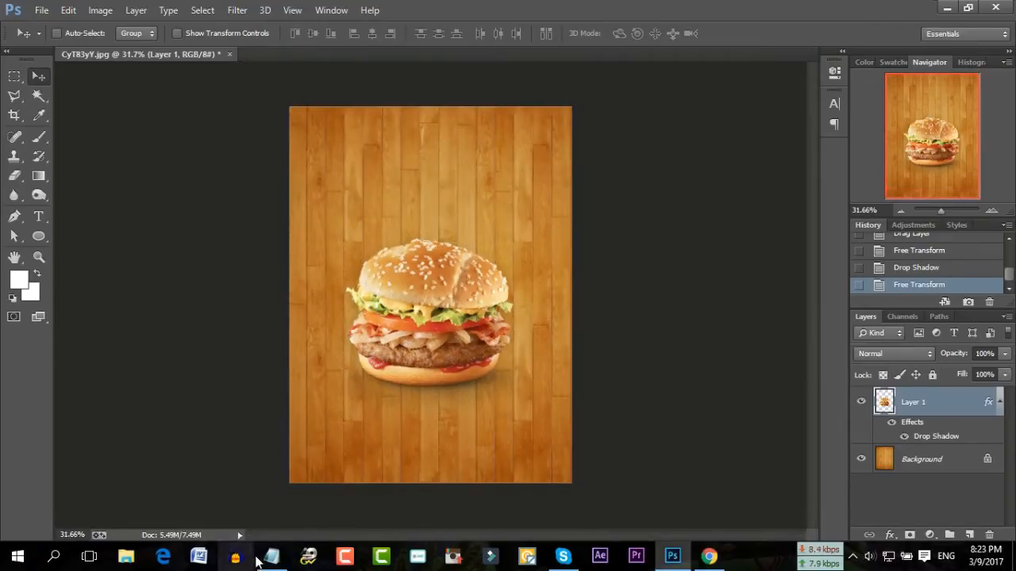
left_click(270, 556)
Move and enlarge the Notepad window, then highlight the $5.00 ONLY, Special BURGER and tagline lines
left_click_drag(595, 258, 443, 230)
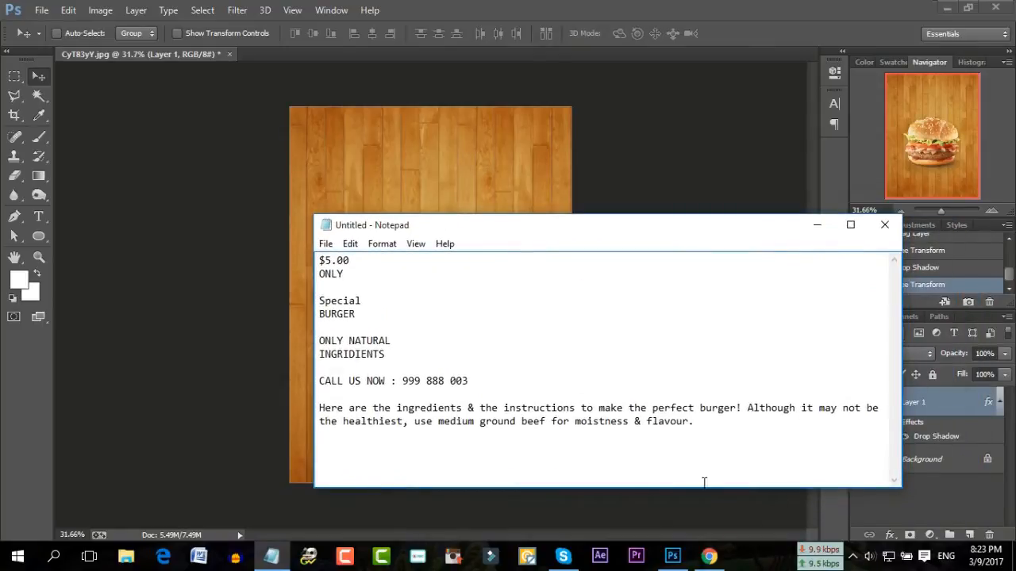
left_click_drag(654, 486, 654, 524)
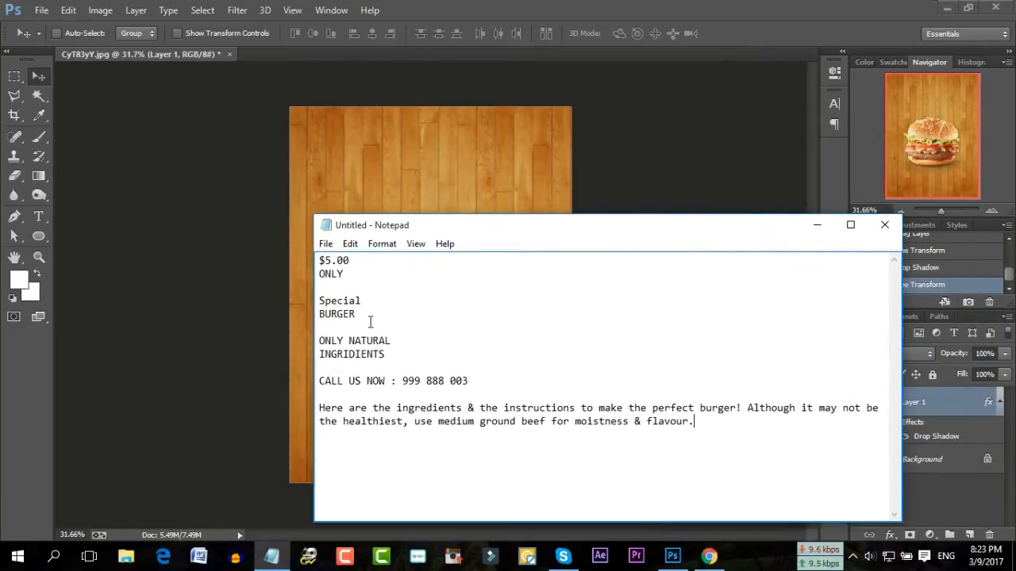
left_click_drag(347, 277, 319, 262)
left_click(356, 275)
left_click_drag(359, 316, 324, 303)
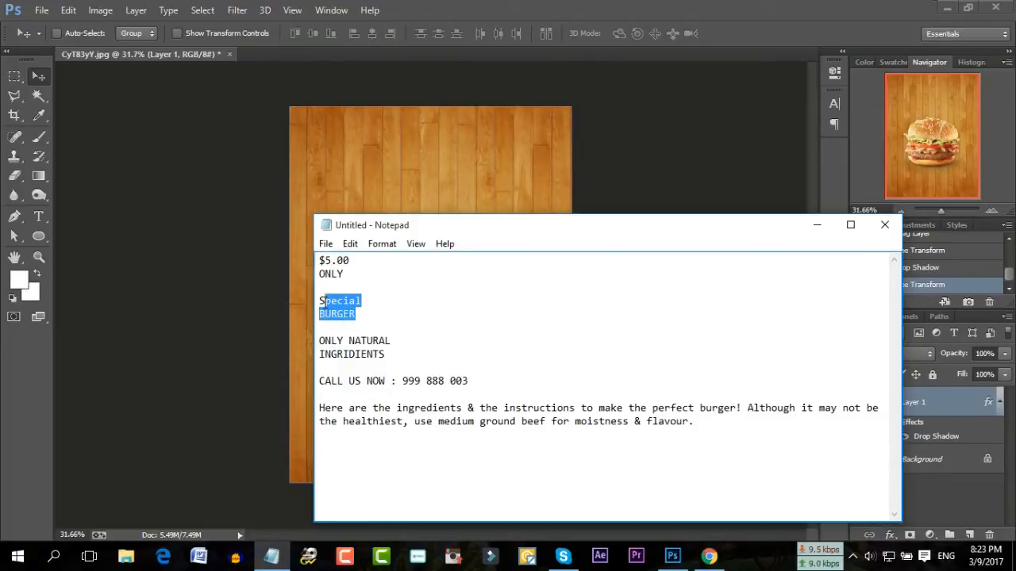
left_click(360, 314)
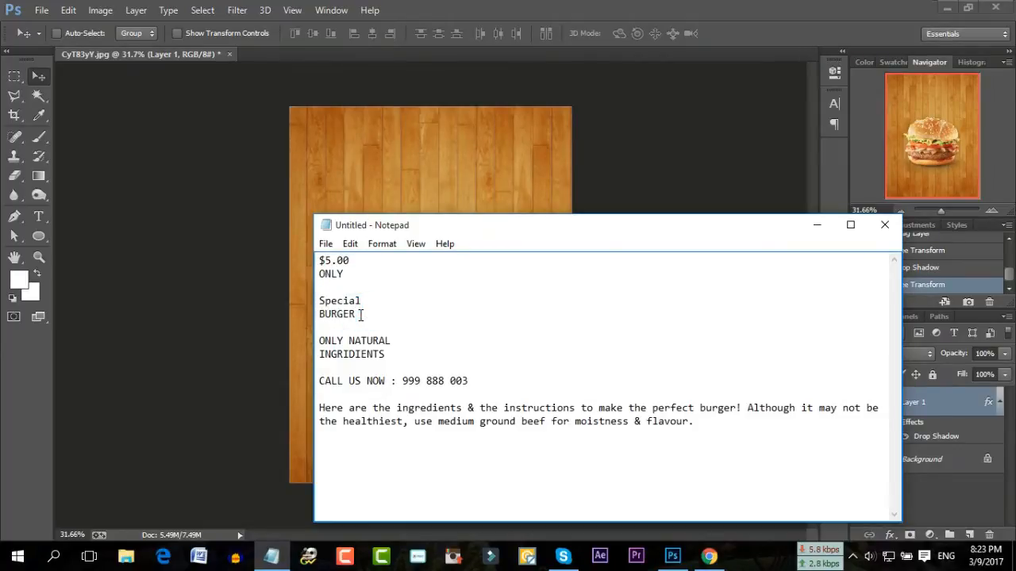
left_click_drag(362, 315, 323, 301)
left_click(369, 325)
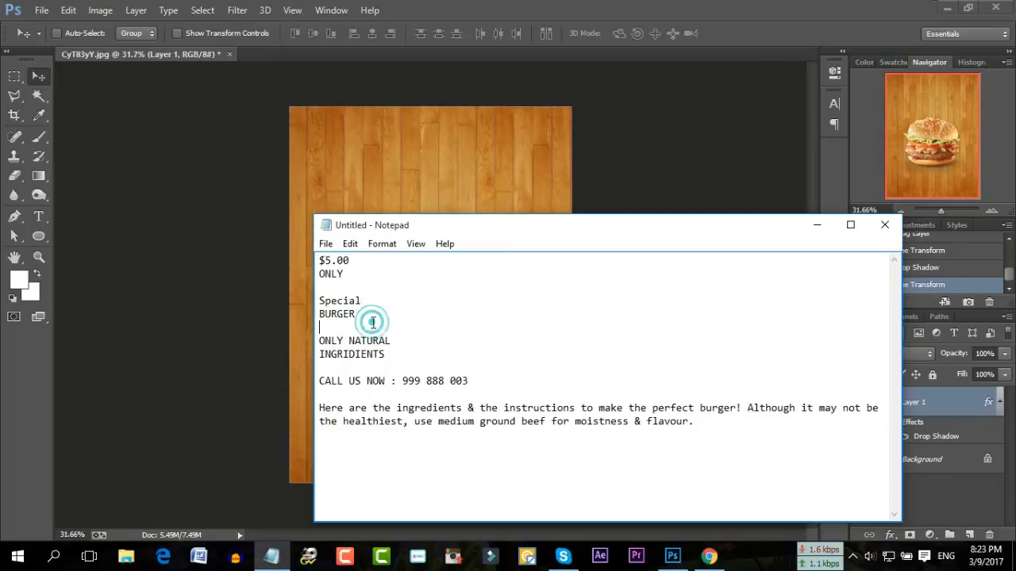
left_click_drag(387, 354, 320, 341)
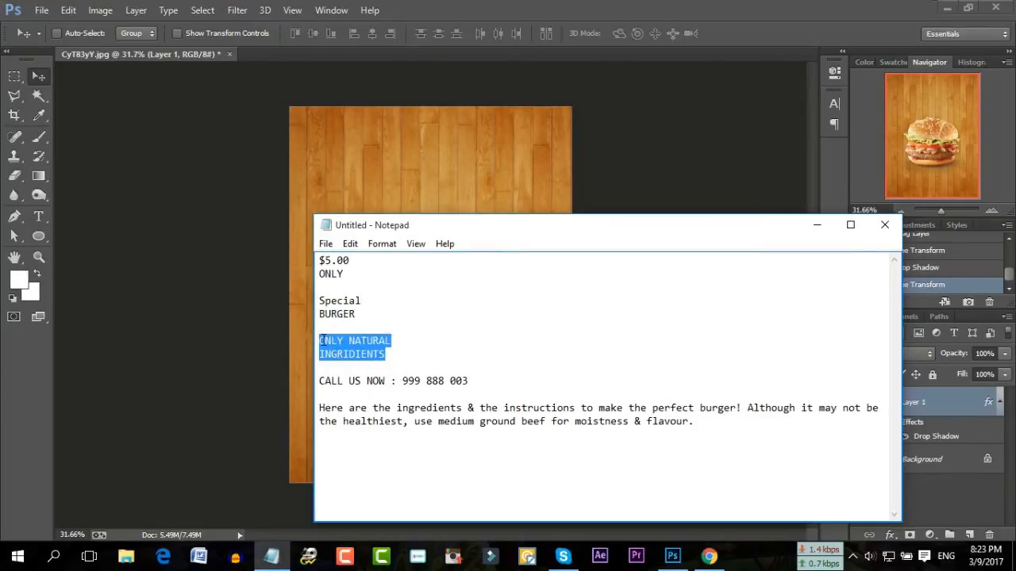
left_click(386, 354)
Highlight the tagline, CALL US NOW line, phone number and burger description in the notes
left_click_drag(386, 354, 327, 342)
left_click(391, 354)
left_click_drag(469, 381, 319, 382)
left_click(354, 381)
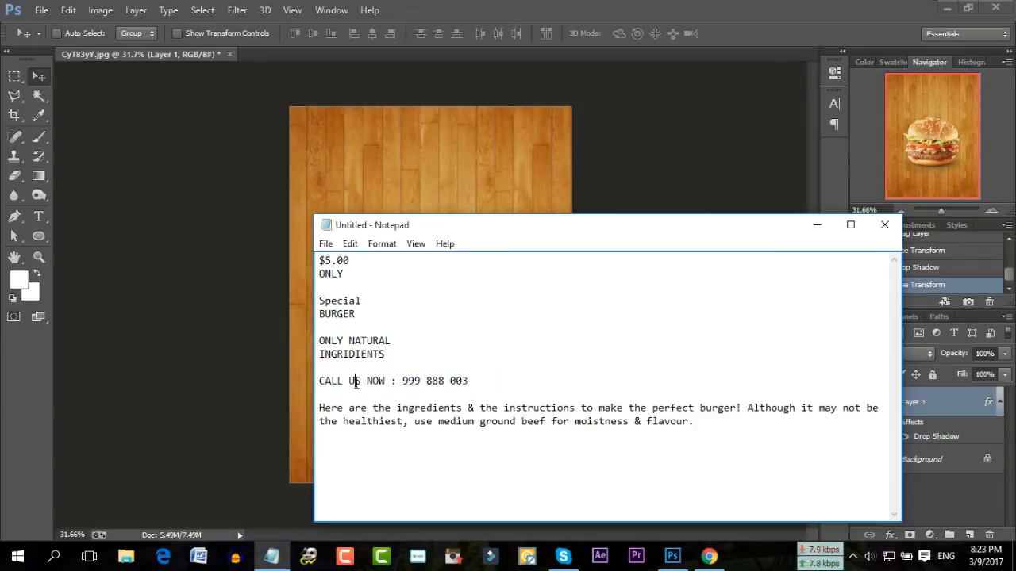
left_click_drag(470, 381, 332, 382)
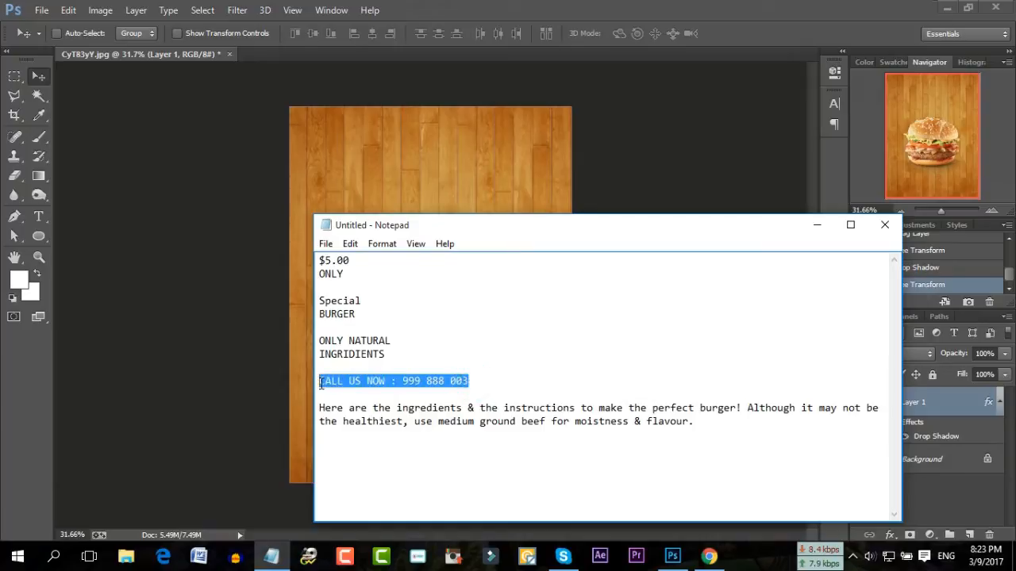
left_click(475, 381)
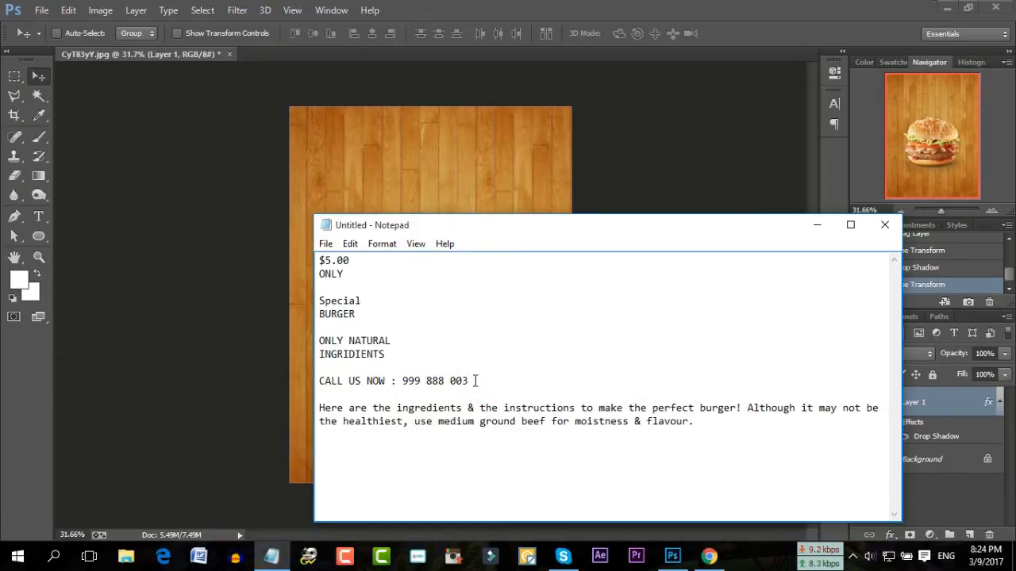
left_click_drag(712, 424, 320, 409)
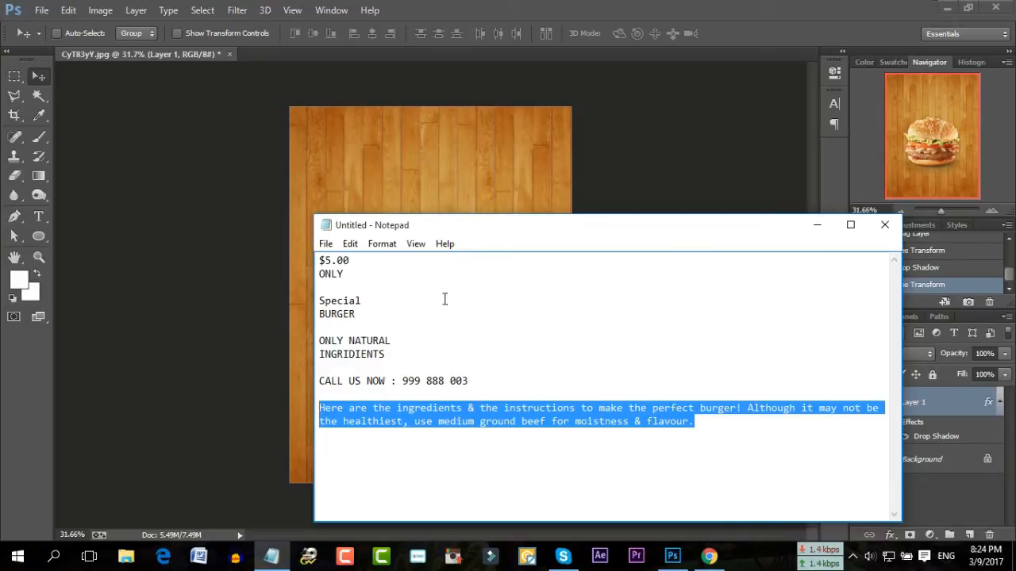
left_click_drag(357, 274, 321, 260)
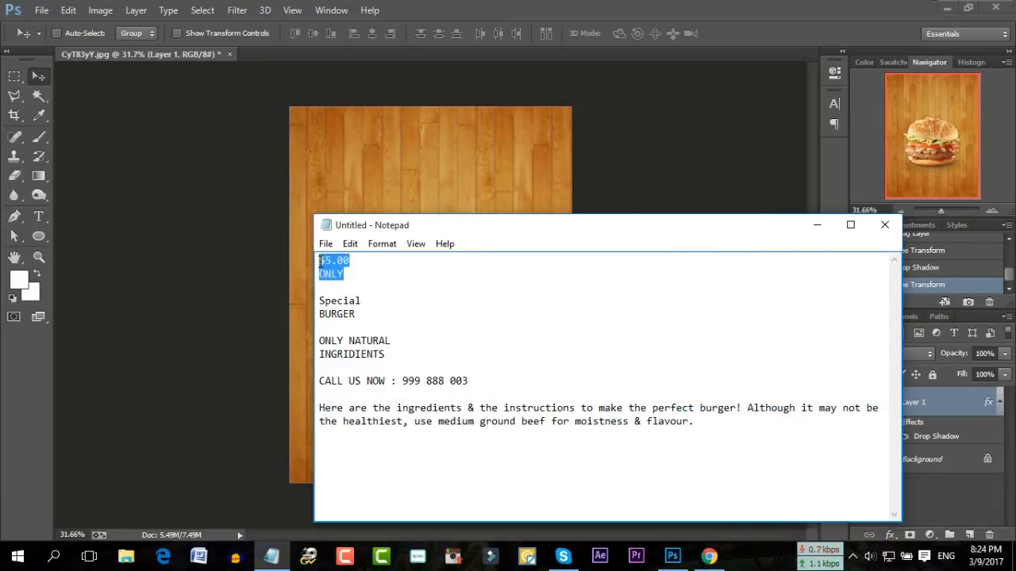
Copy the word BURGER from the notes and minimize Notepad
double_click(357, 314)
right_click(321, 315)
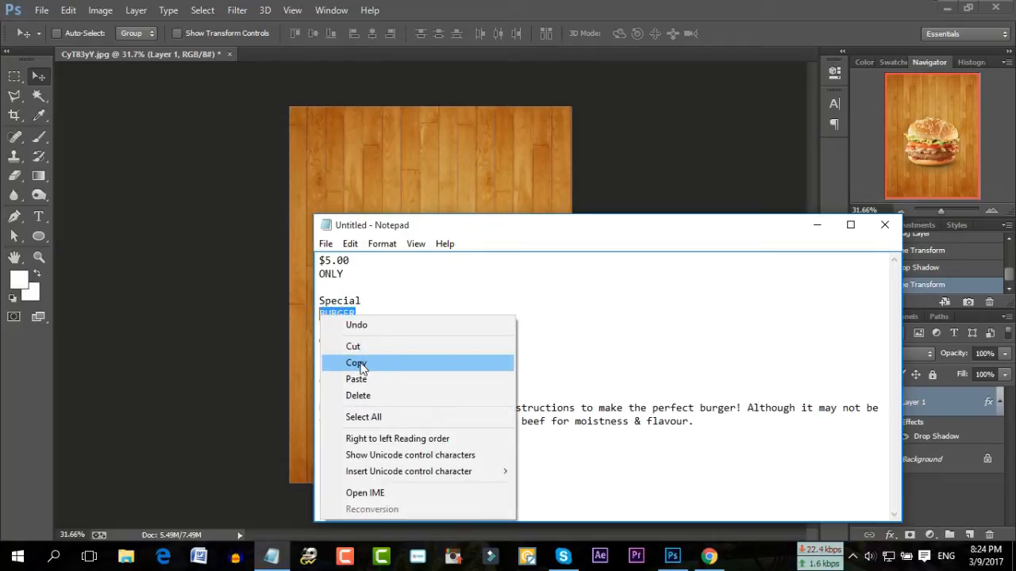
left_click(357, 363)
left_click(816, 226)
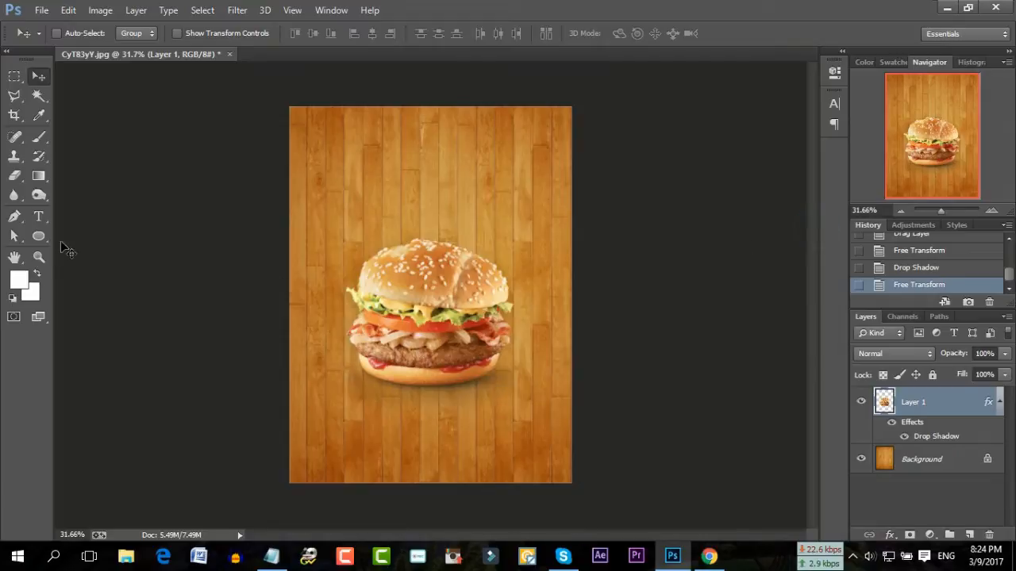
Create a text box on the upper flyer, paste BURGER into it and set it in Impact
left_click(38, 216)
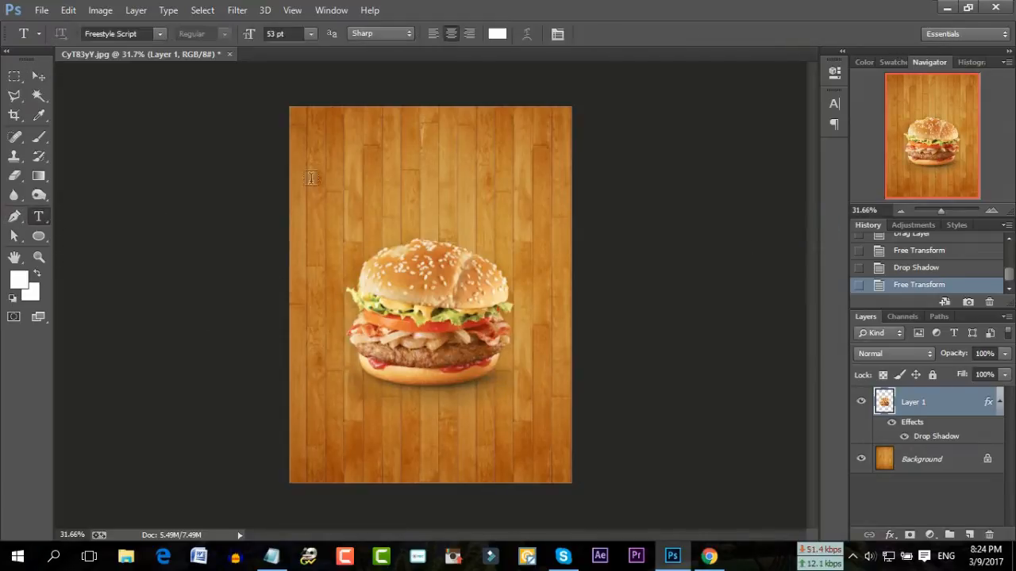
left_click_drag(309, 149, 565, 431)
right_click(447, 220)
left_click(477, 285)
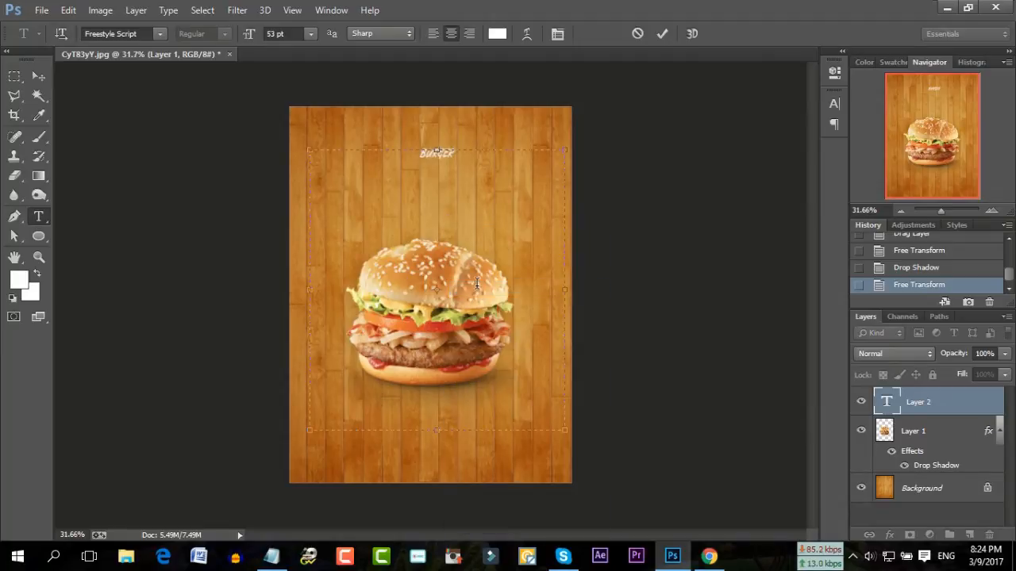
key("ctrl+a")
left_click(160, 34)
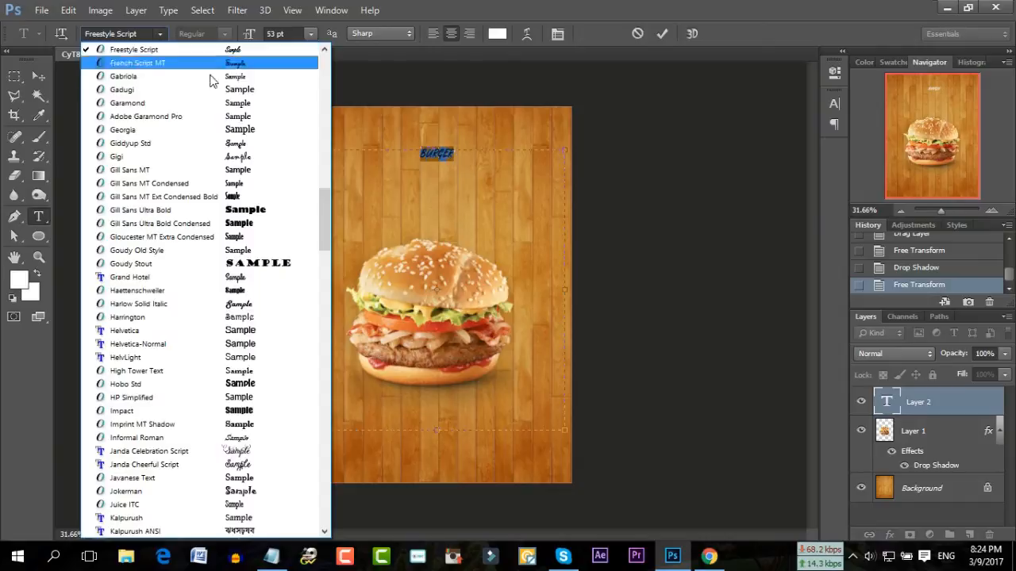
left_click(256, 411)
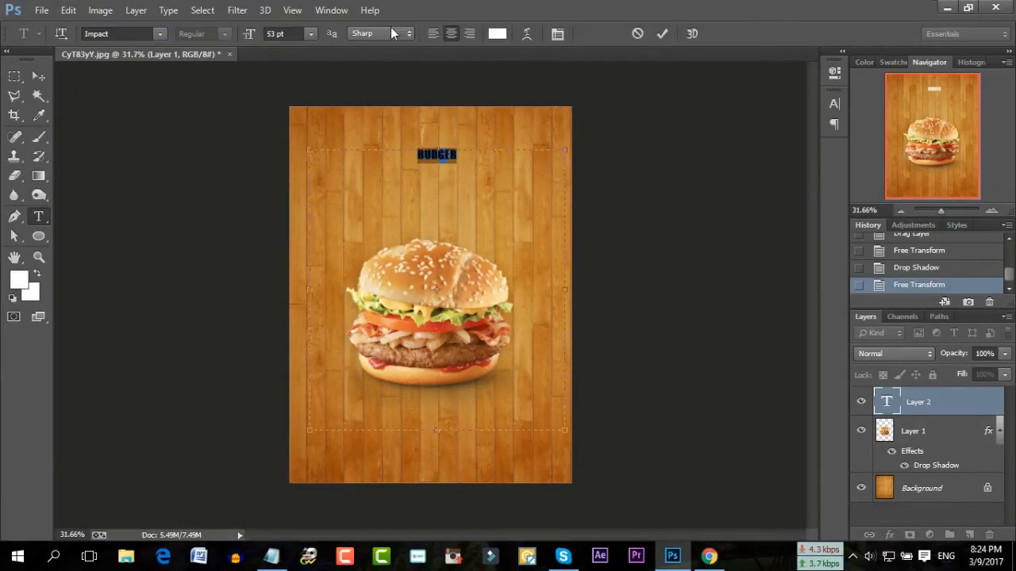
Enlarge the BURGER text to 193 pt
left_click(280, 33)
scroll(284, 33, "up", 20)
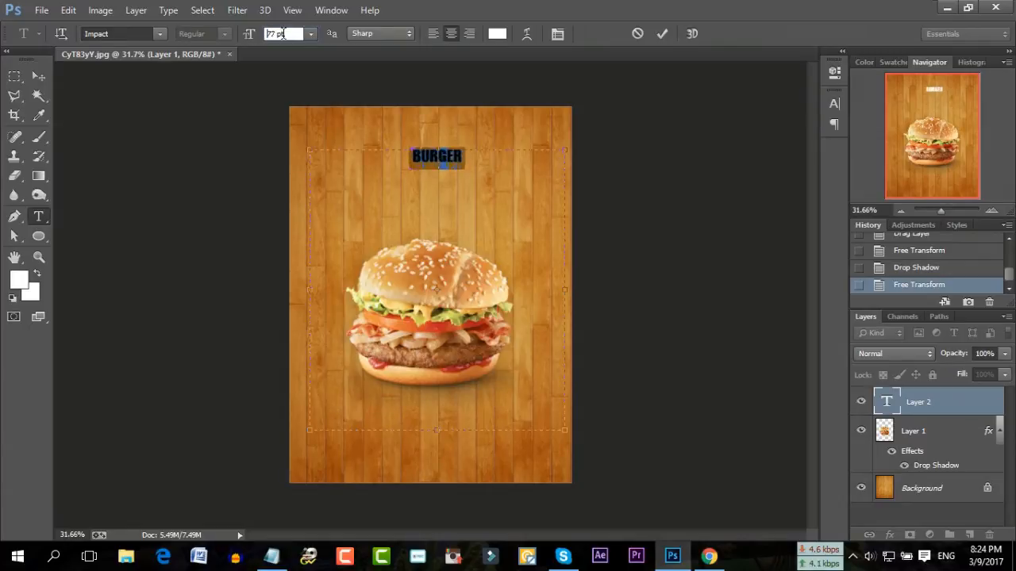
scroll(283, 33, "up", 20)
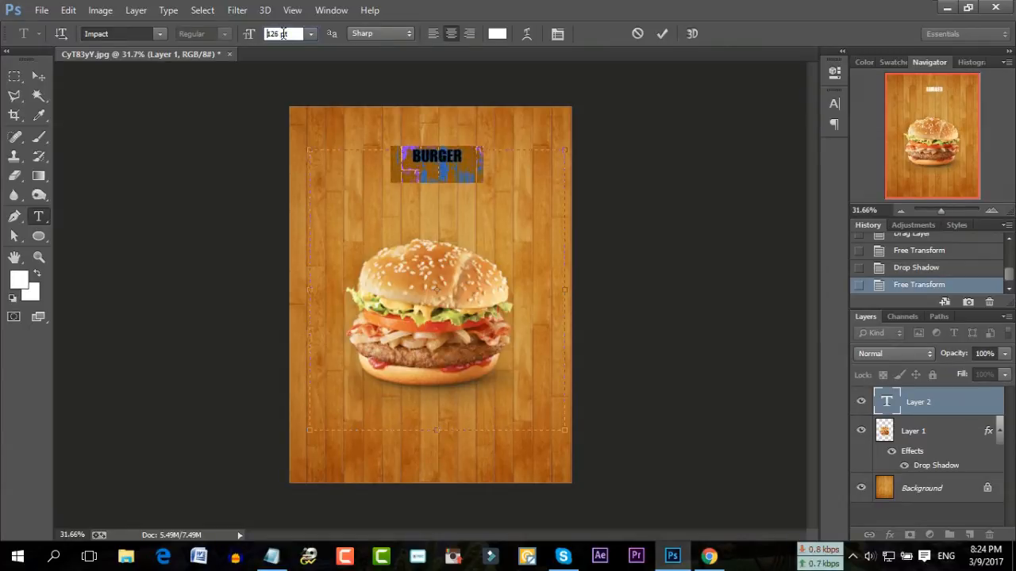
scroll(284, 34, "up", 20)
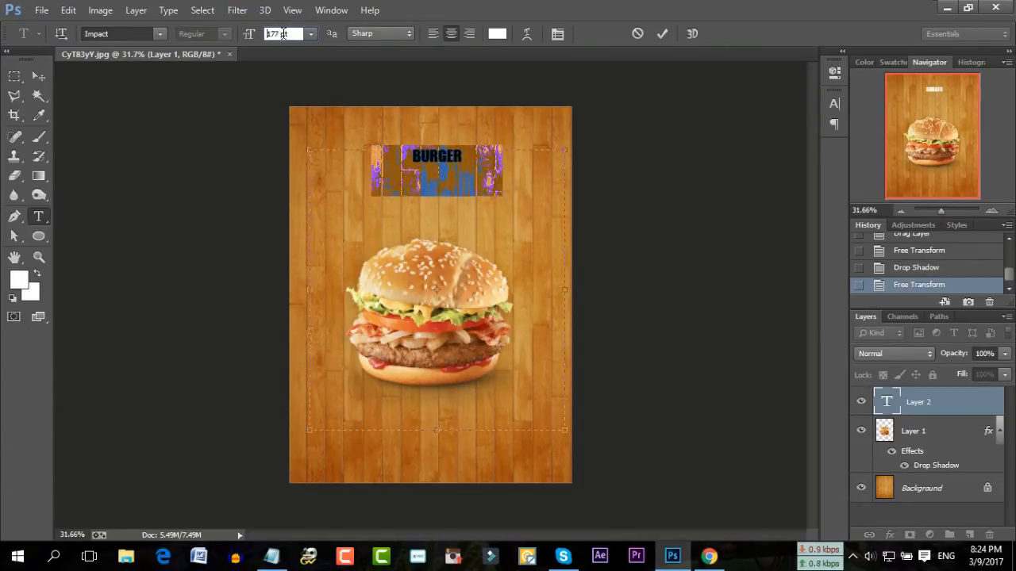
scroll(283, 33, "up", 20)
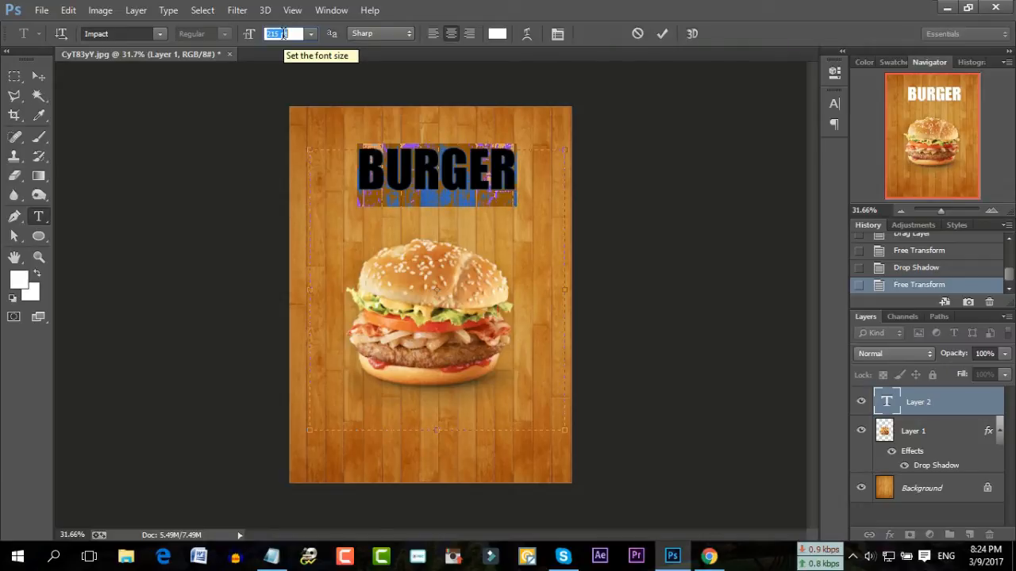
scroll(283, 33, "up", 20)
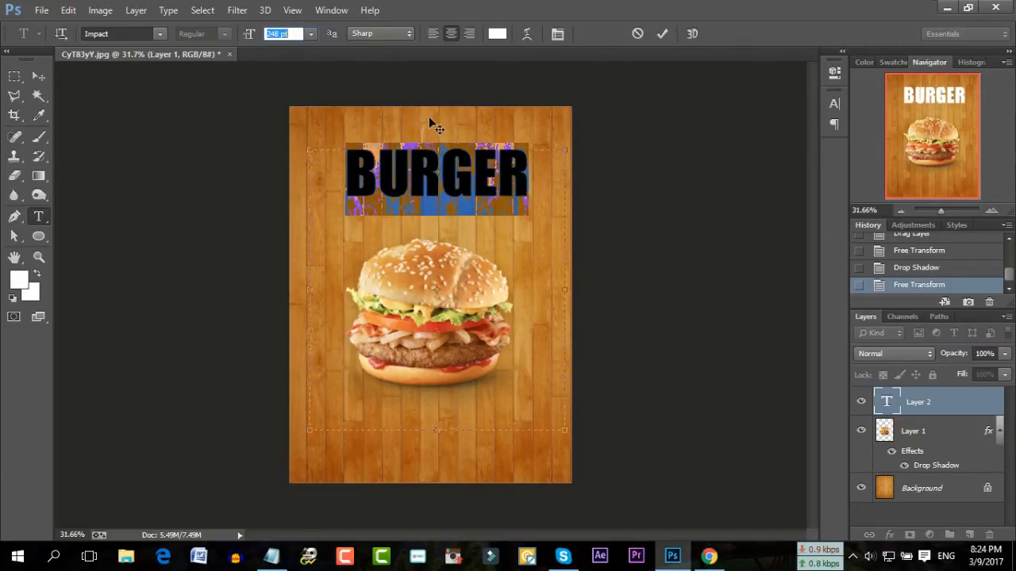
scroll(276, 33, "down", 20)
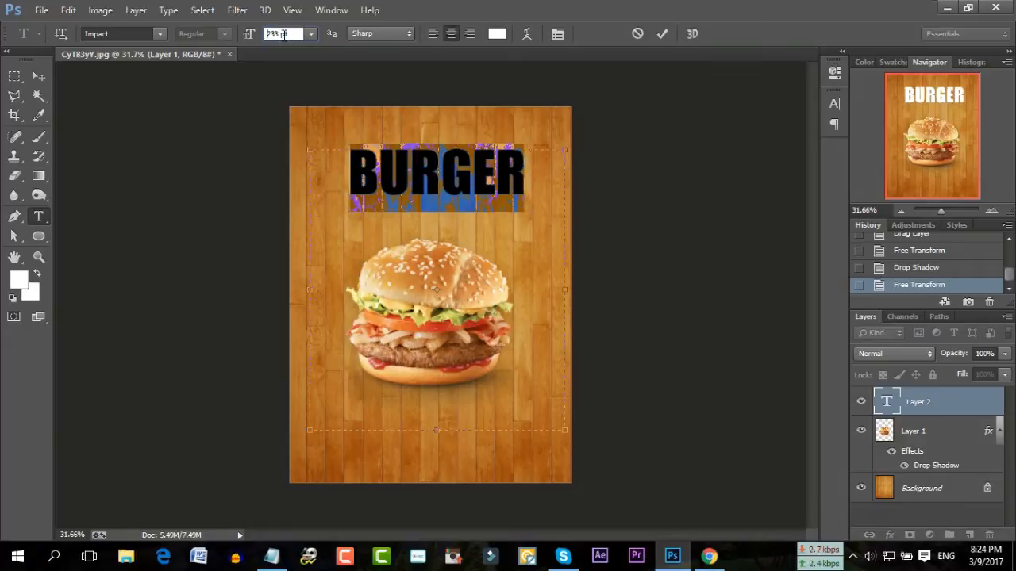
scroll(284, 34, "down", 15)
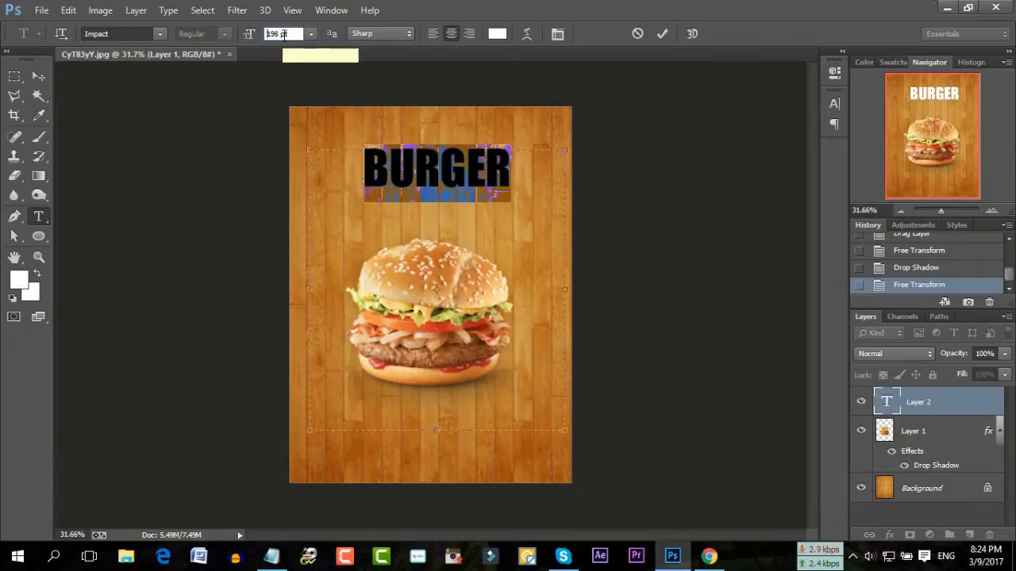
left_click(501, 215)
Tilt BURGER about -9.7°, move it above the burger and commit the transform
left_click_drag(577, 147, 542, 115)
left_click_drag(382, 145, 414, 159)
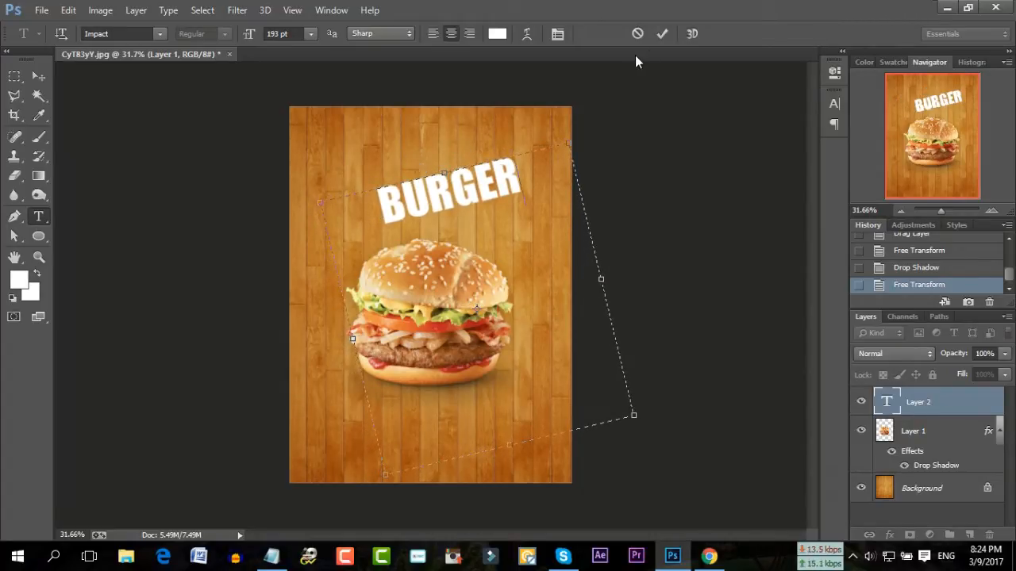
left_click(657, 34)
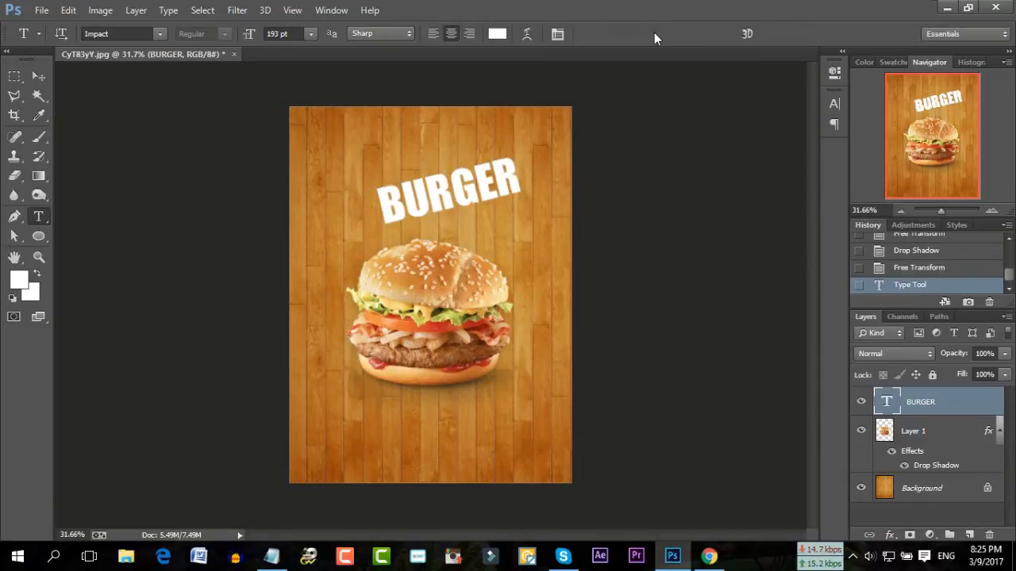
left_click(888, 534)
Add a 19 px black outside stroke to the BURGER text layer
left_click(902, 389)
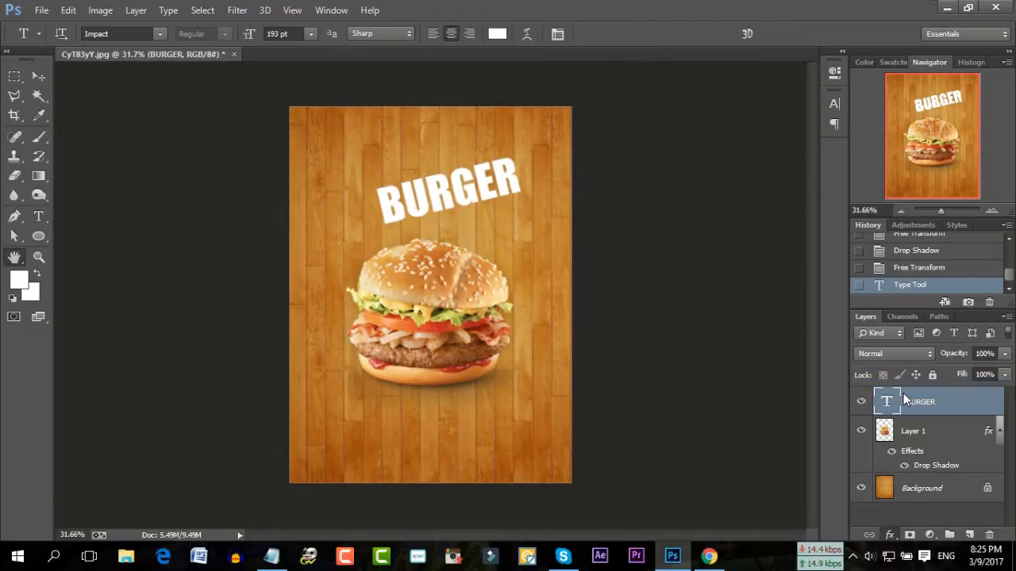
scroll(878, 209, "up", 10)
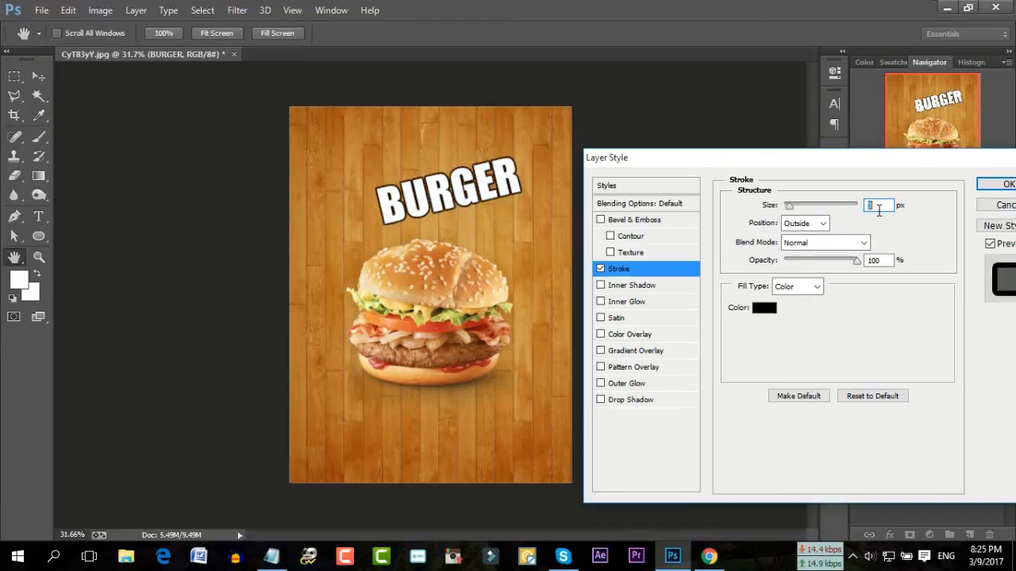
scroll(879, 210, "up", 6)
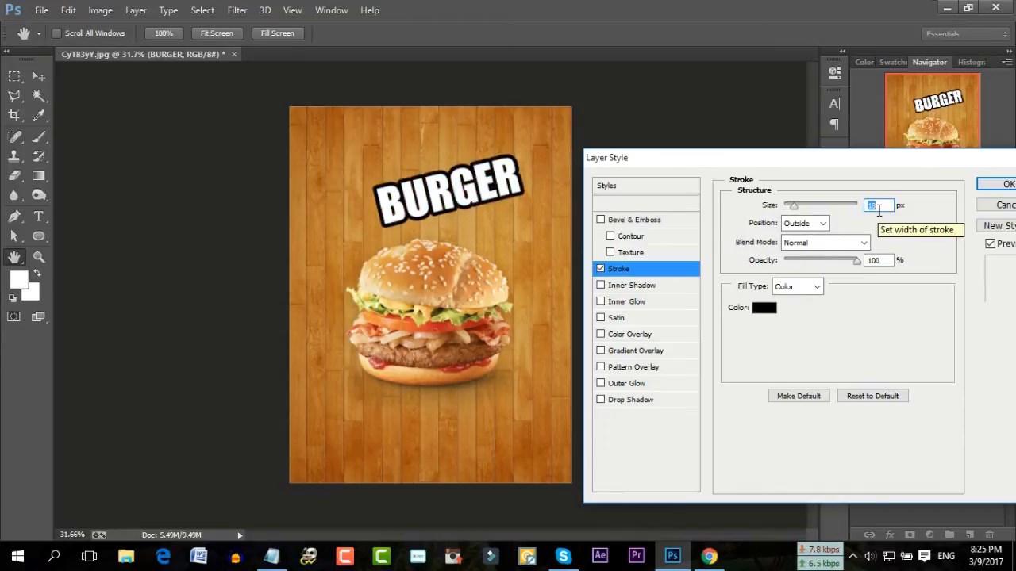
left_click(992, 185)
double_click(448, 187)
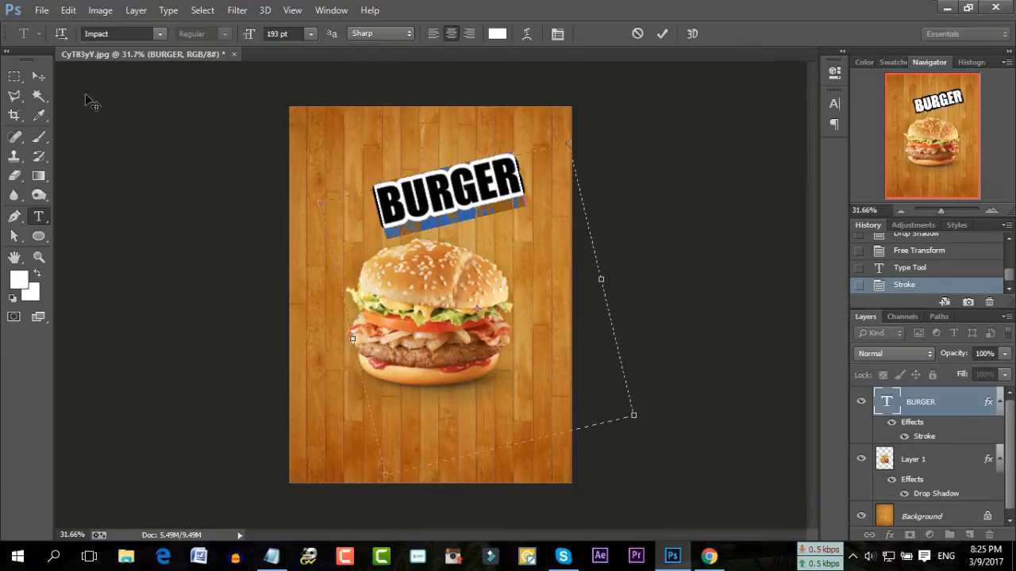
Try the Magneto, Matura MT Script Capitals and Mistral fonts on BURGER
left_click(162, 37)
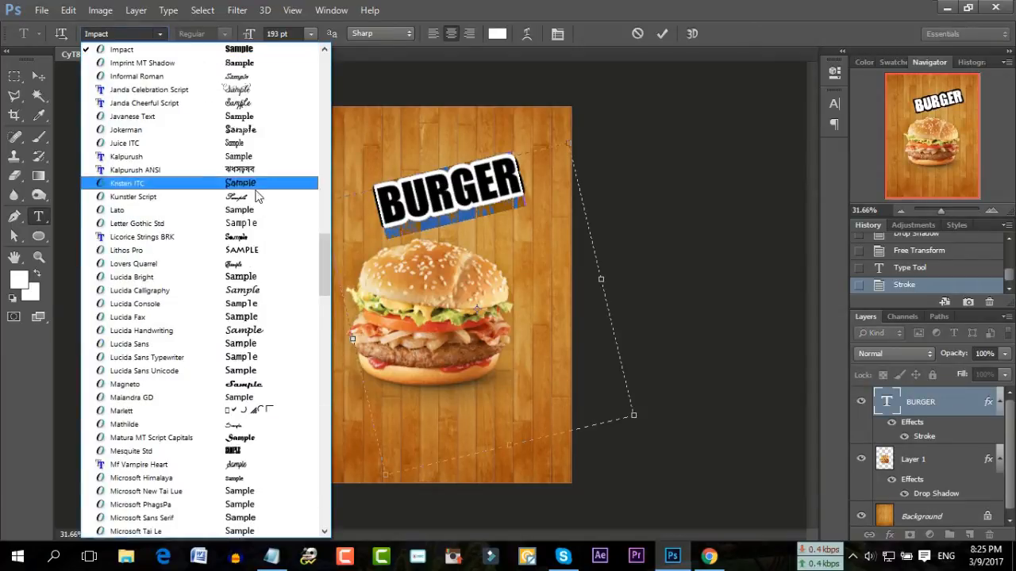
scroll(265, 250, "down", 1)
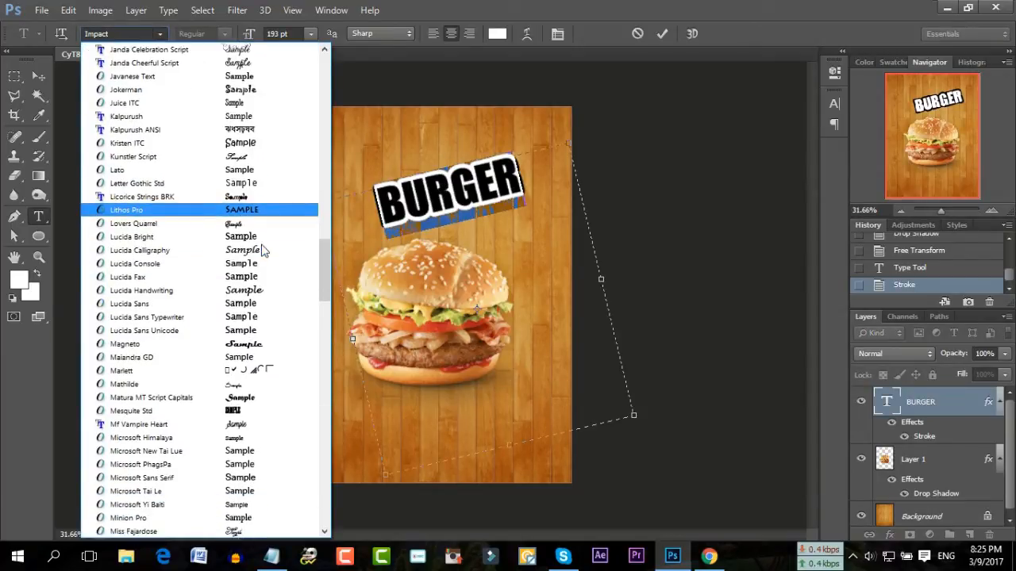
left_click(265, 347)
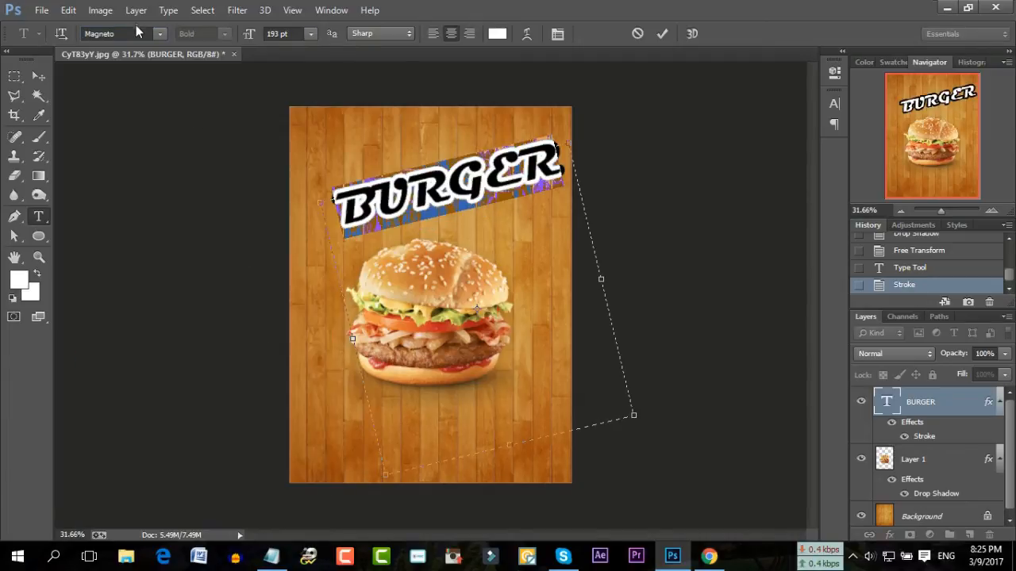
left_click(159, 33)
left_click(204, 100)
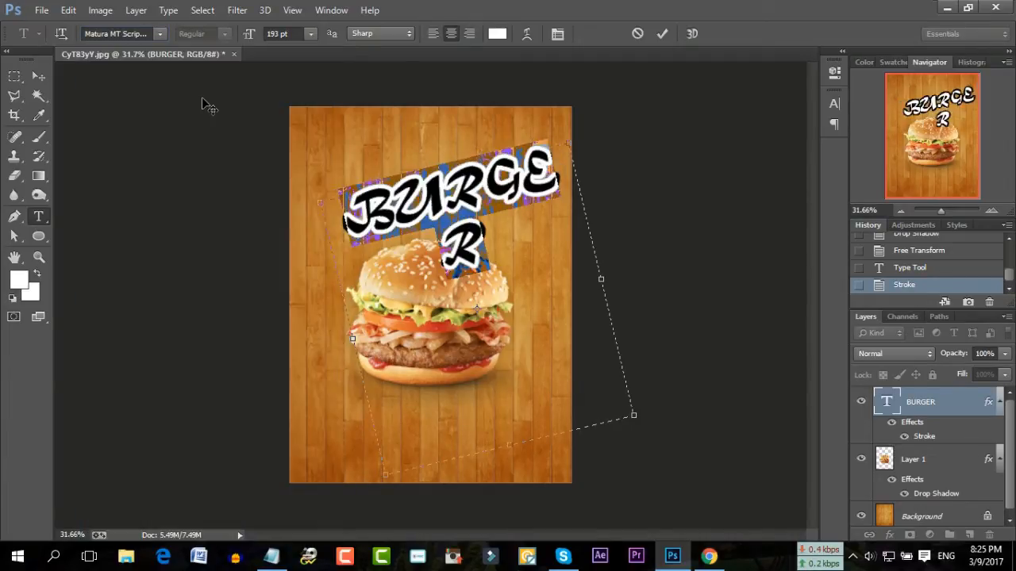
left_click(158, 33)
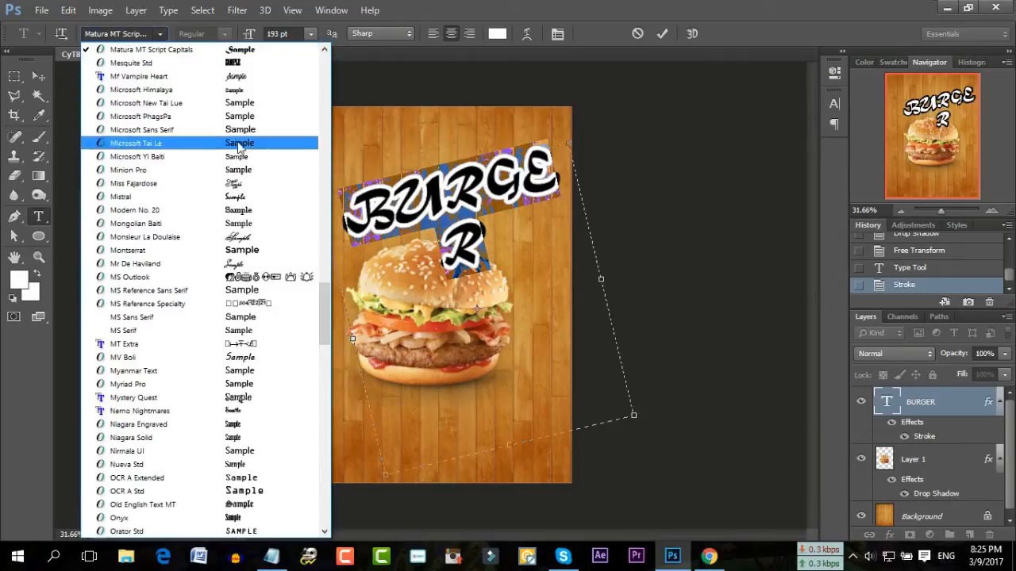
left_click(254, 201)
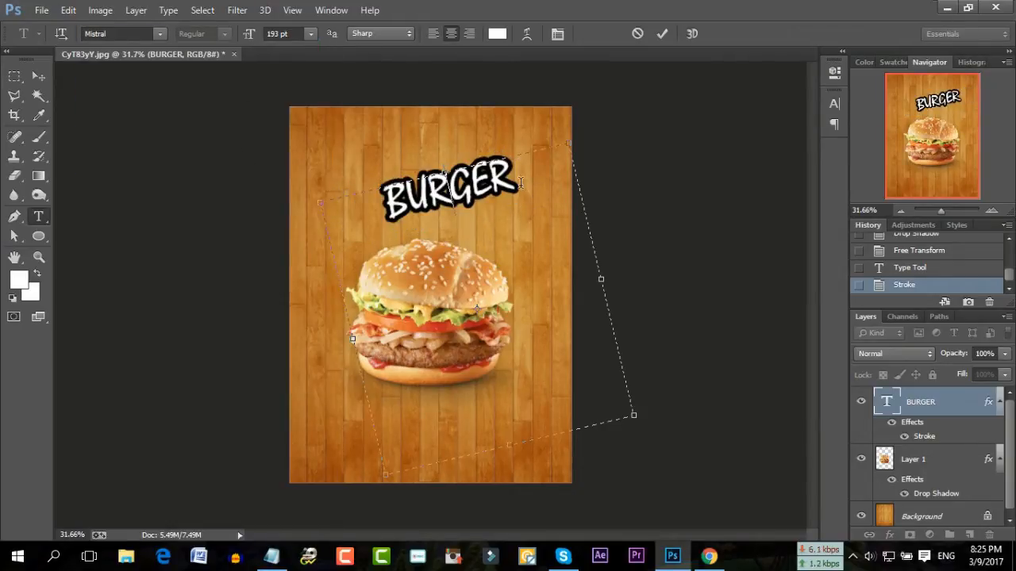
Select BURGER, try Oswald, then set it in Tw Cen MT Condensed Extra Bold
left_click_drag(512, 166, 331, 211)
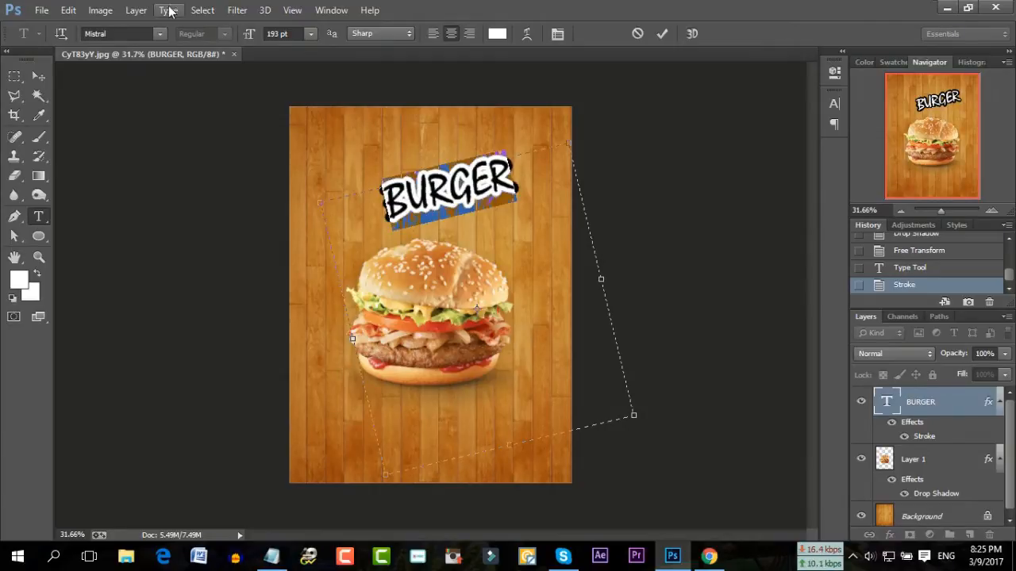
left_click(159, 33)
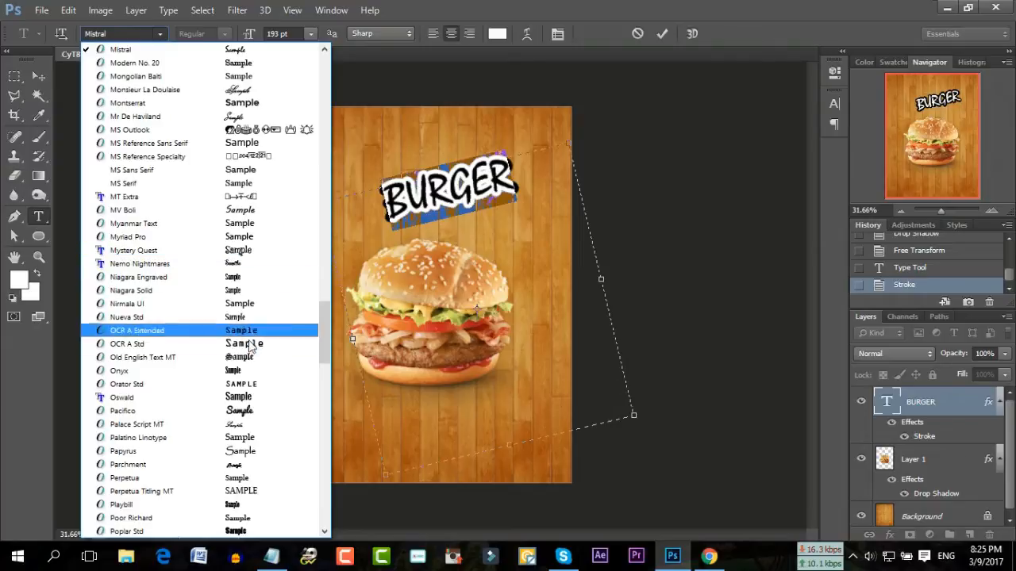
left_click(242, 398)
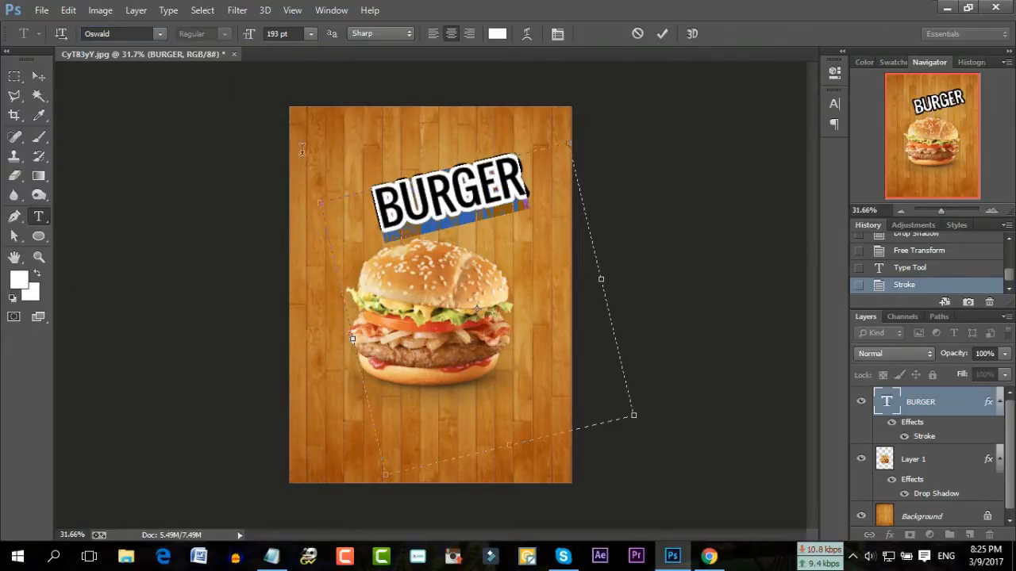
left_click(161, 34)
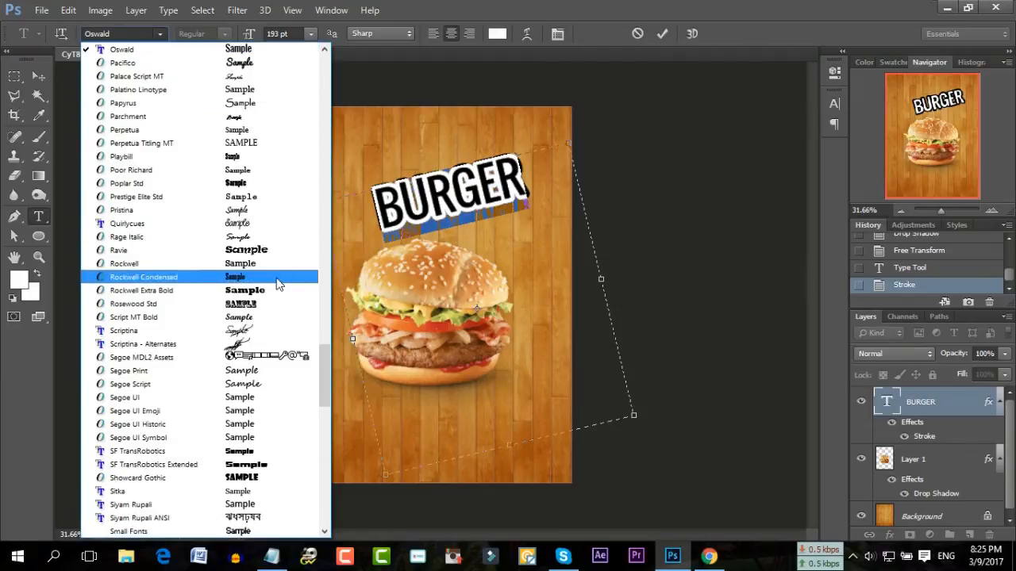
scroll(278, 284, "down", 7)
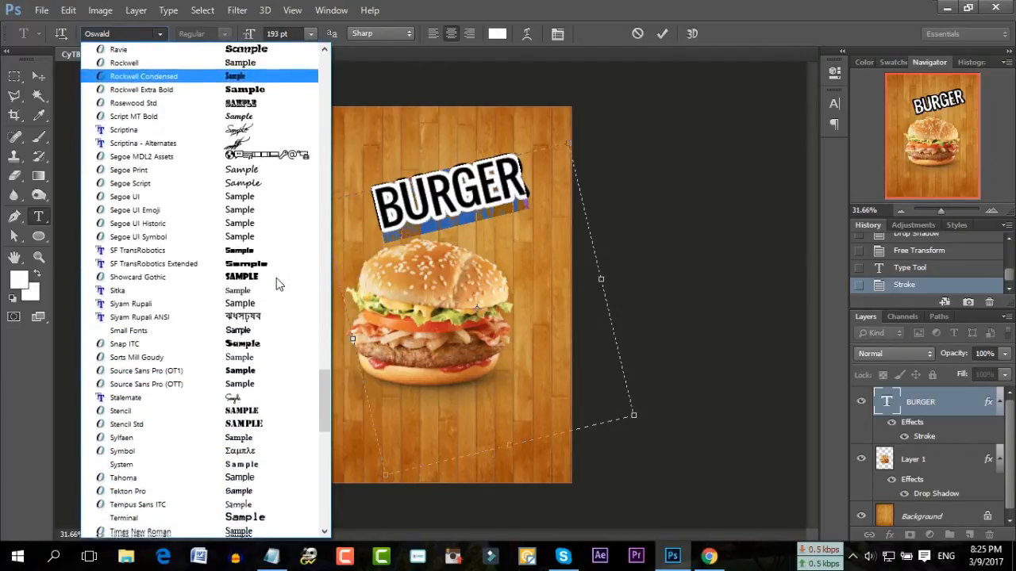
scroll(277, 285, "down", 4)
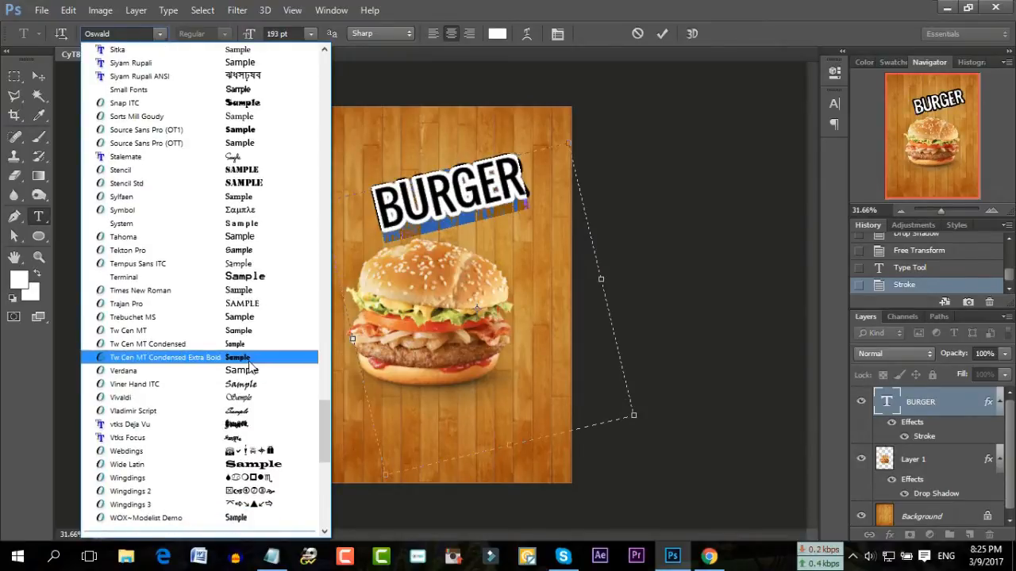
left_click(249, 363)
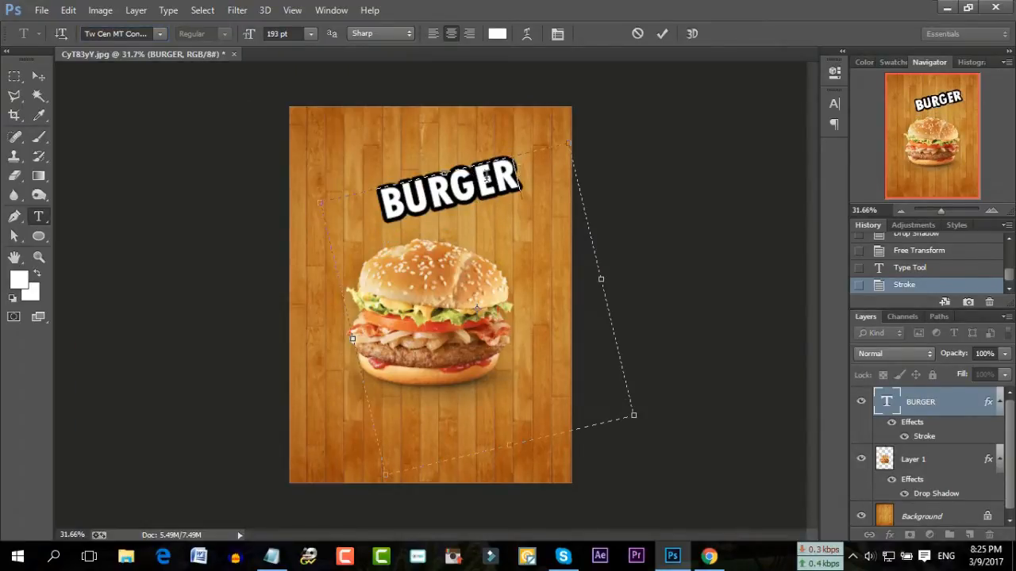
Set BURGER's size to 200 pt then reduce it to 174 pt, shift it slightly right, and commit
left_click(293, 32)
type("200")
key("Return")
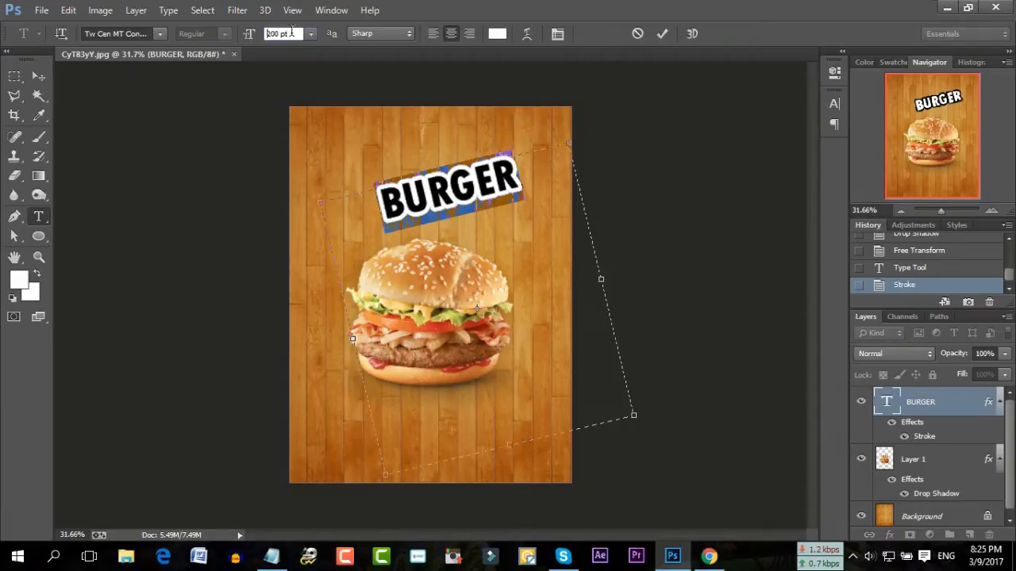
scroll(292, 32, "up", 20)
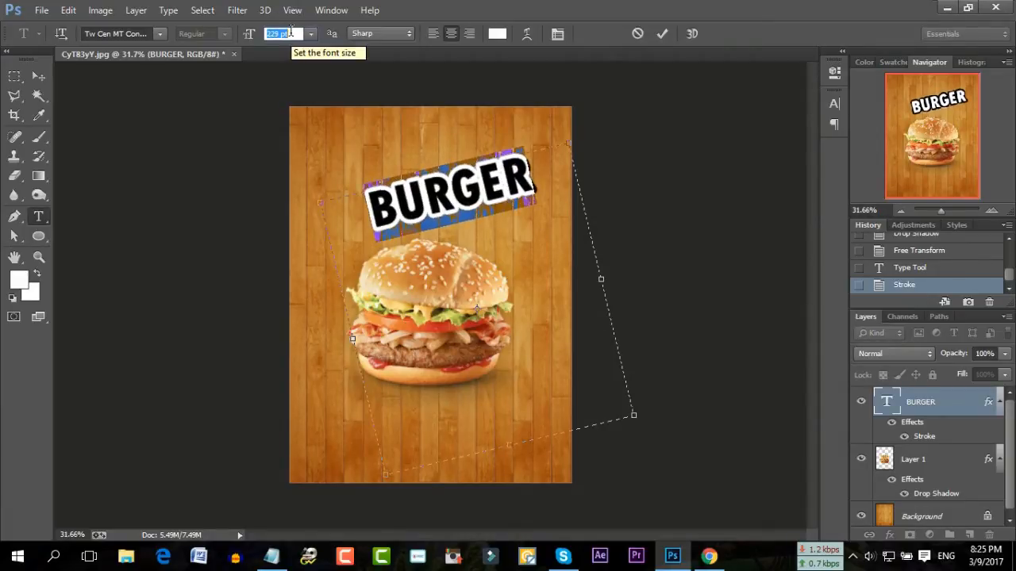
left_click(448, 195)
left_click_drag(409, 146, 412, 147)
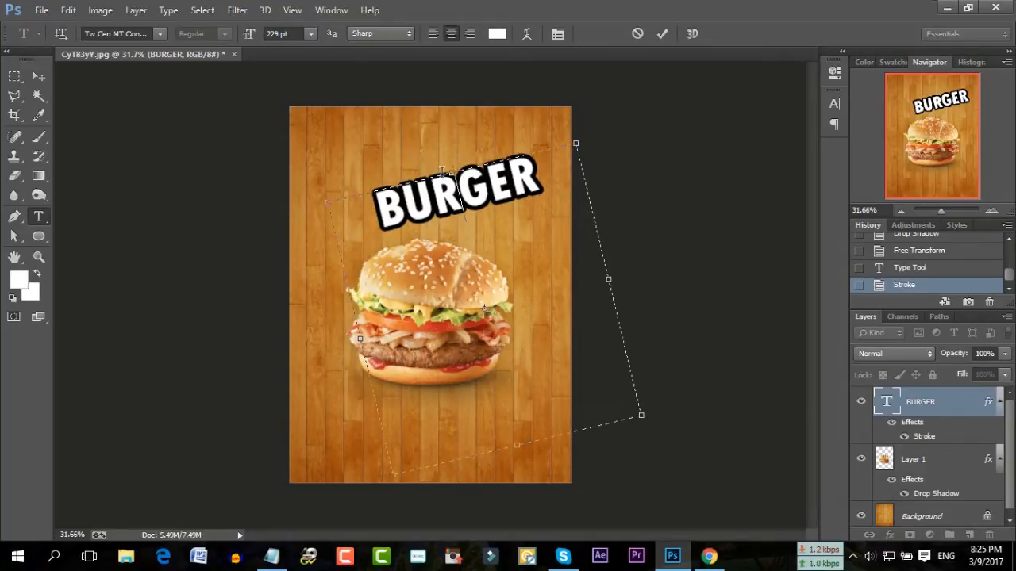
key("ctrl+a")
scroll(281, 33, "down", 15)
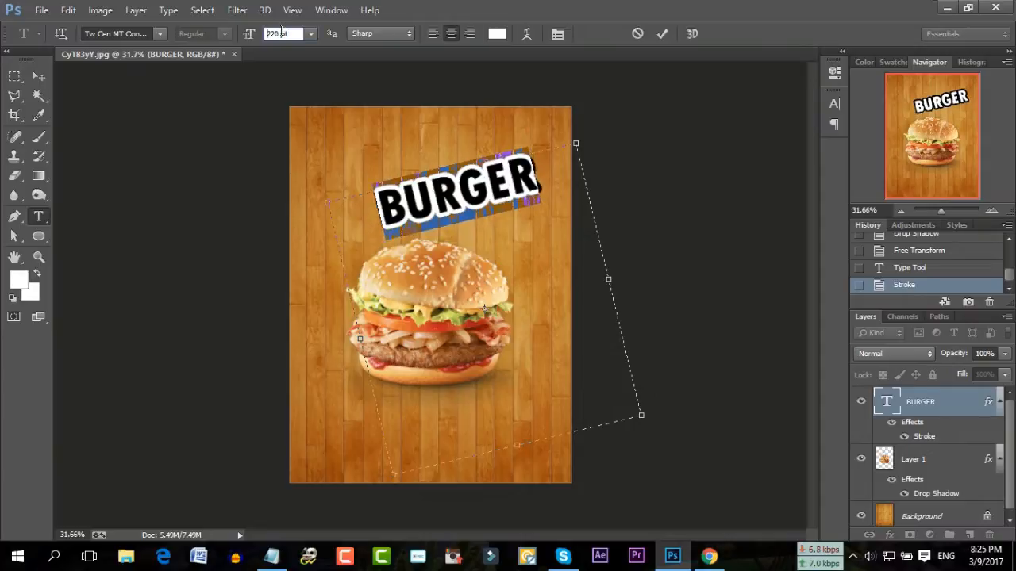
scroll(282, 33, "down", 7)
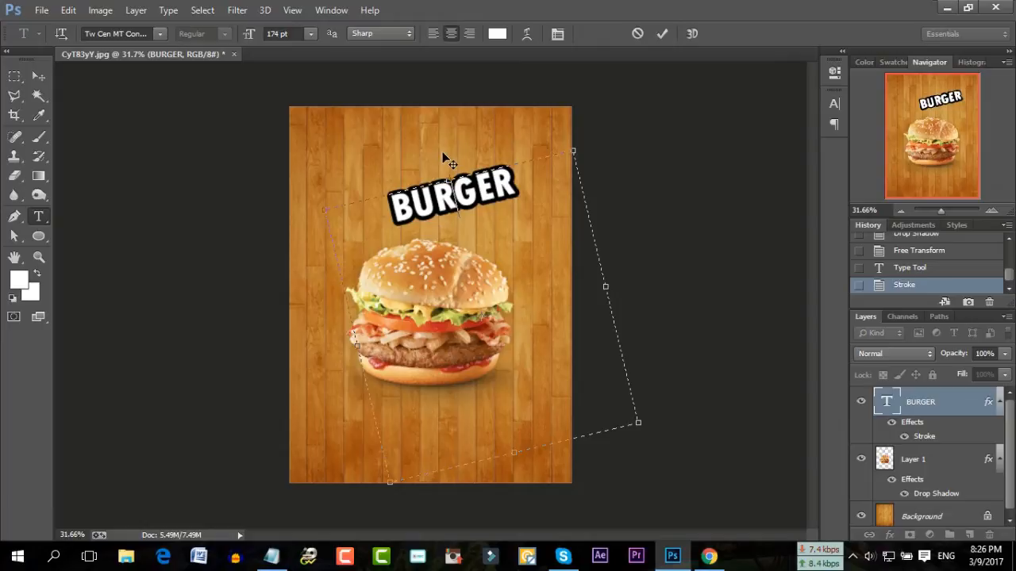
left_click(662, 33)
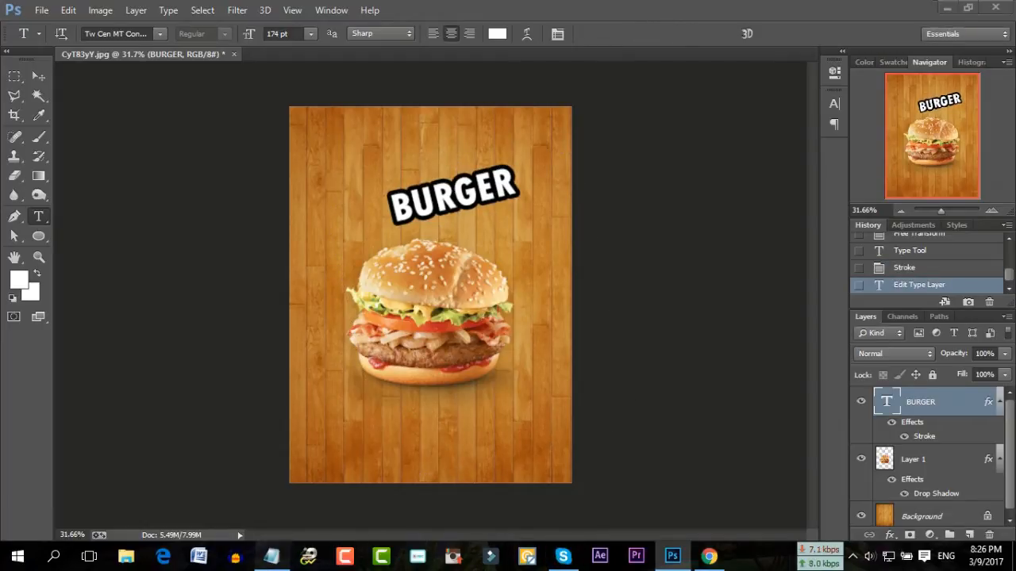
Copy the word Special from the Notepad flyer notes, keeping the unsaved notes open
left_click(271, 556)
double_click(363, 301)
right_click(326, 300)
left_click(386, 345)
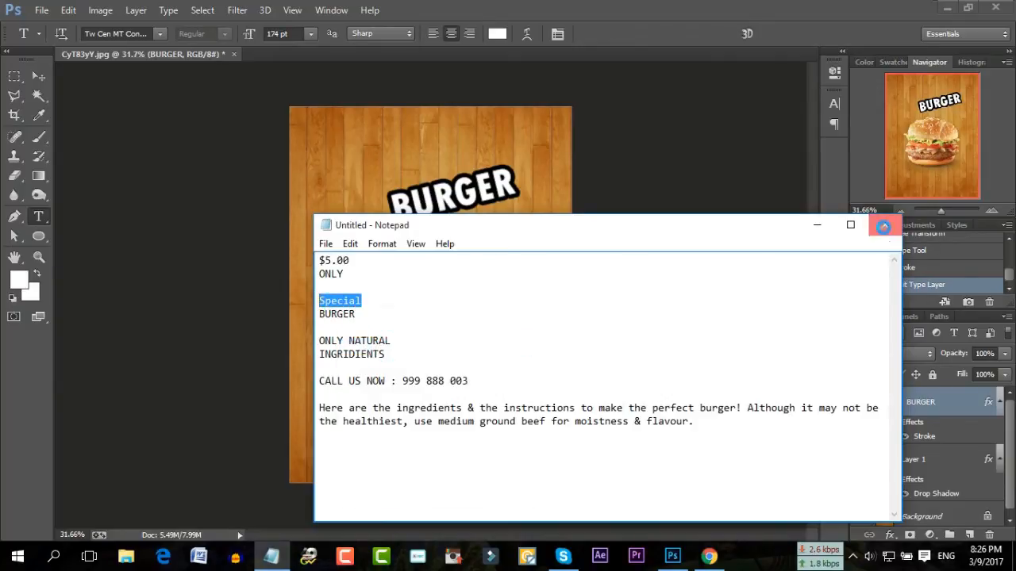
left_click(884, 225)
left_click(599, 279)
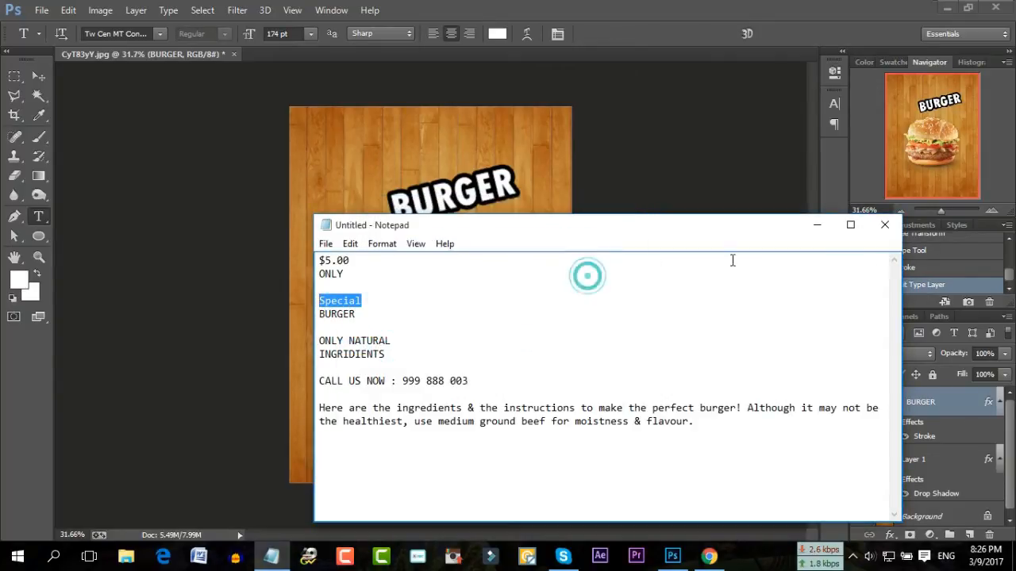
Minimize Notepad and draw a new text box on the Photoshop poster
left_click(817, 225)
left_click_drag(325, 150, 581, 408)
right_click(459, 205)
Paste Special into the new text layer, set it in Stalemate and move it up-left
left_click(495, 269)
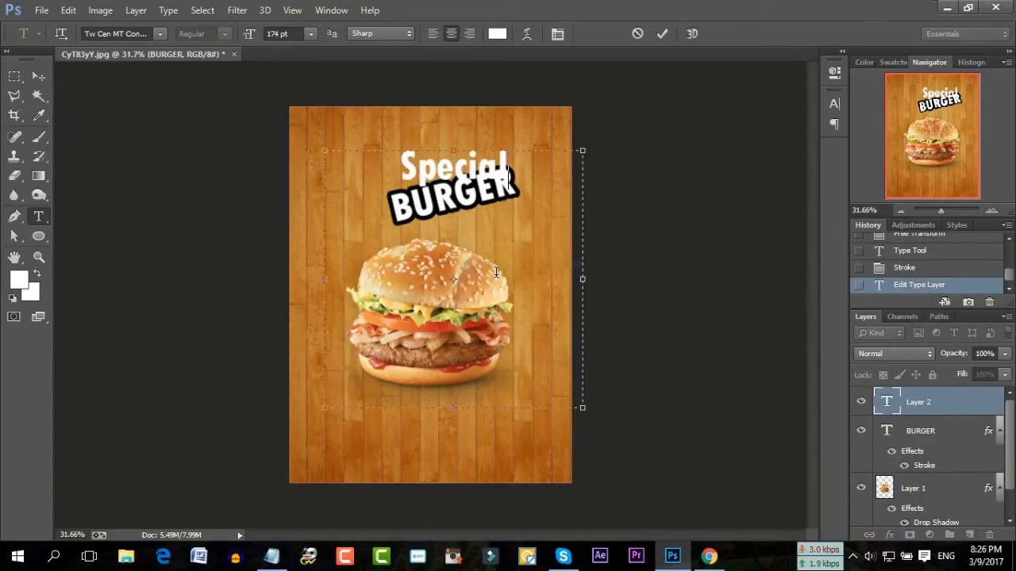
key("ctrl+a")
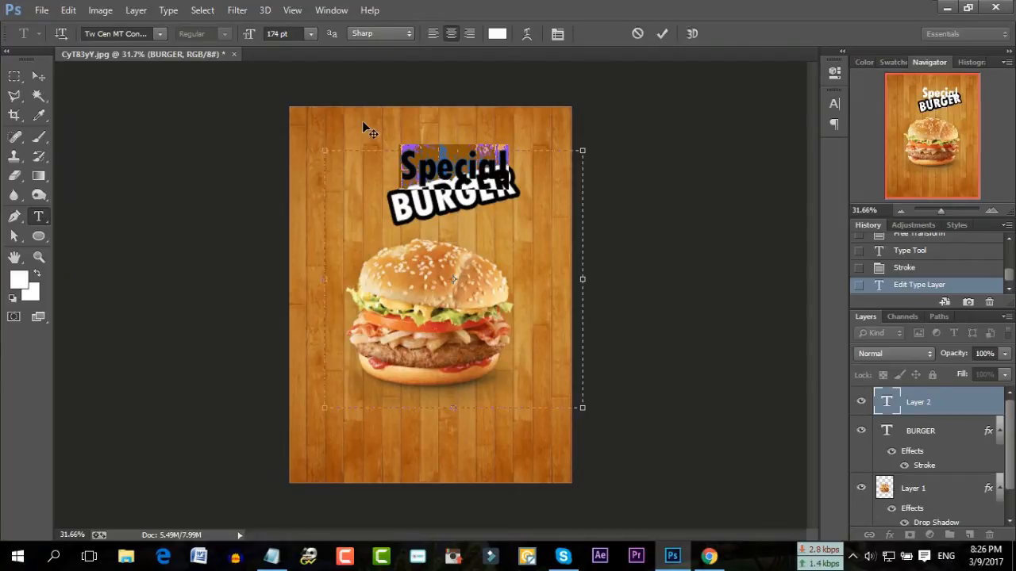
left_click(159, 34)
scroll(198, 127, "up", 2)
scroll(198, 133, "up", 5)
left_click(224, 132)
left_click(400, 171)
left_click_drag(493, 124, 486, 121)
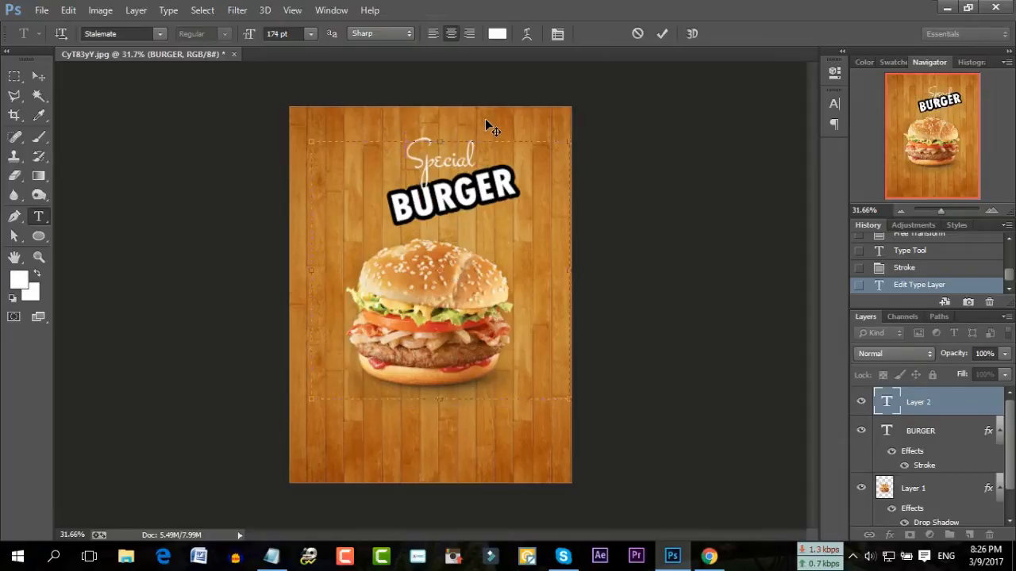
Switch Special to the Pacifico font and size it to 118 pt
double_click(479, 168)
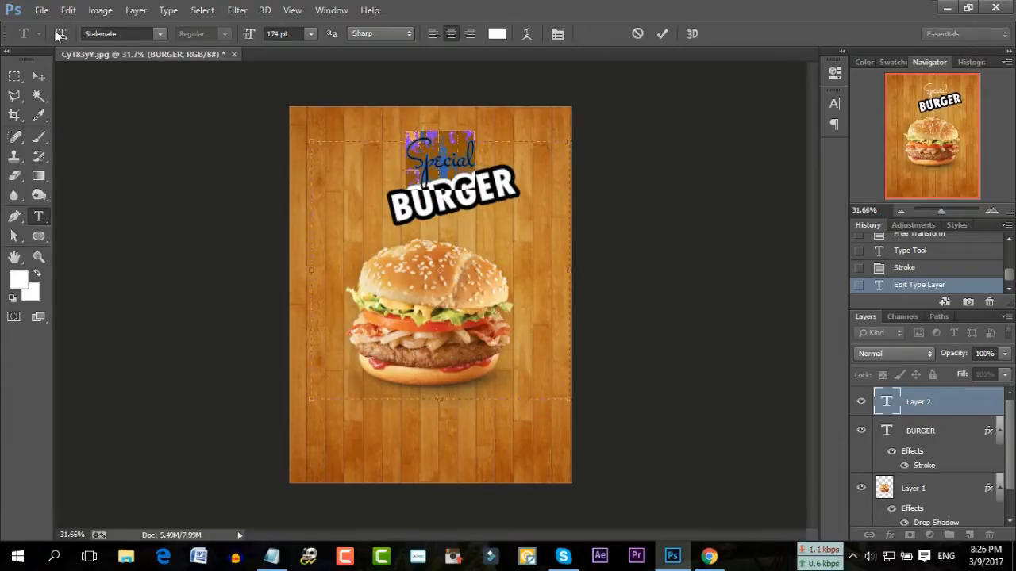
left_click(155, 36)
scroll(189, 130, "up", 9)
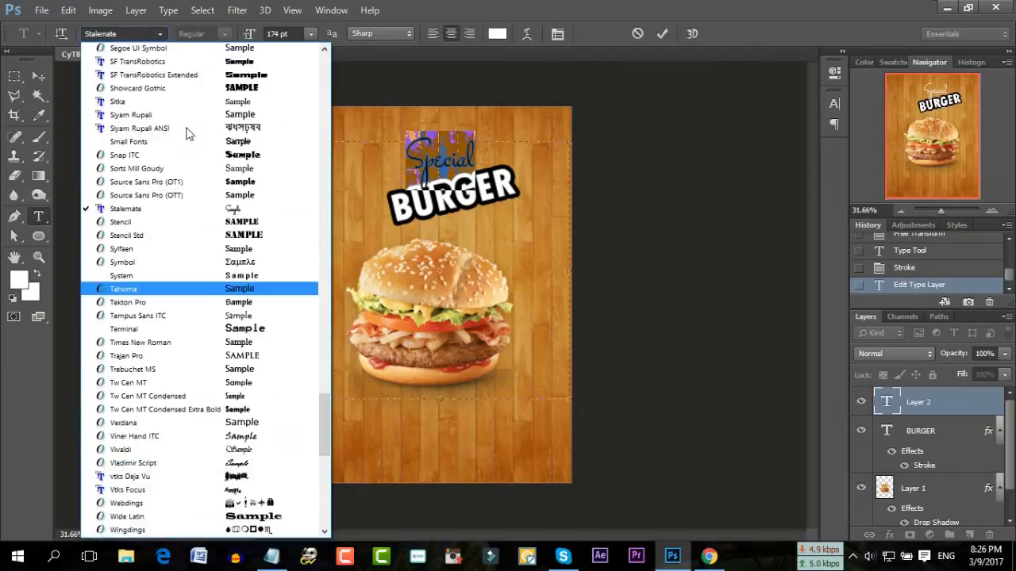
scroll(188, 131, "up", 5)
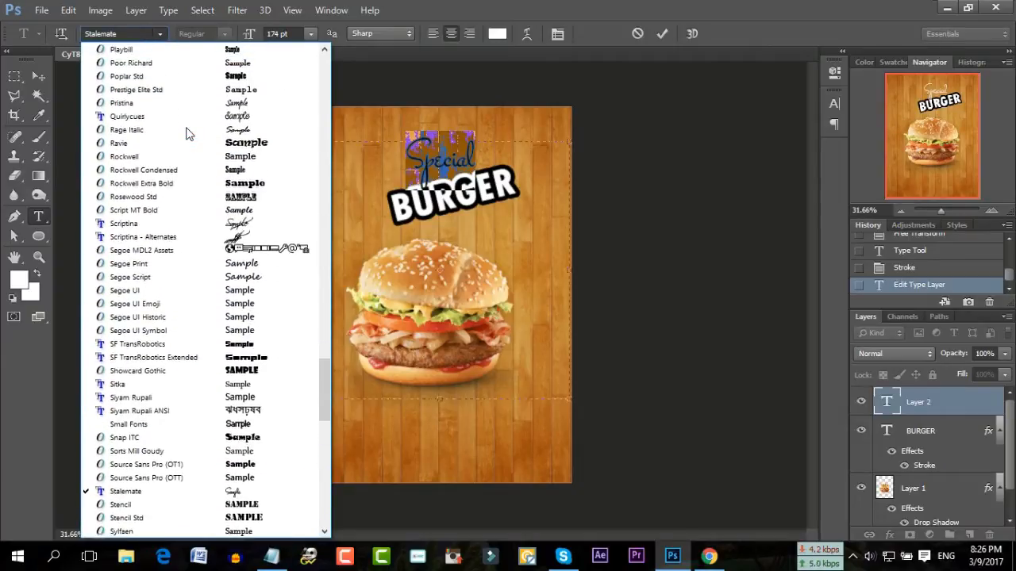
scroll(233, 145, "up", 4)
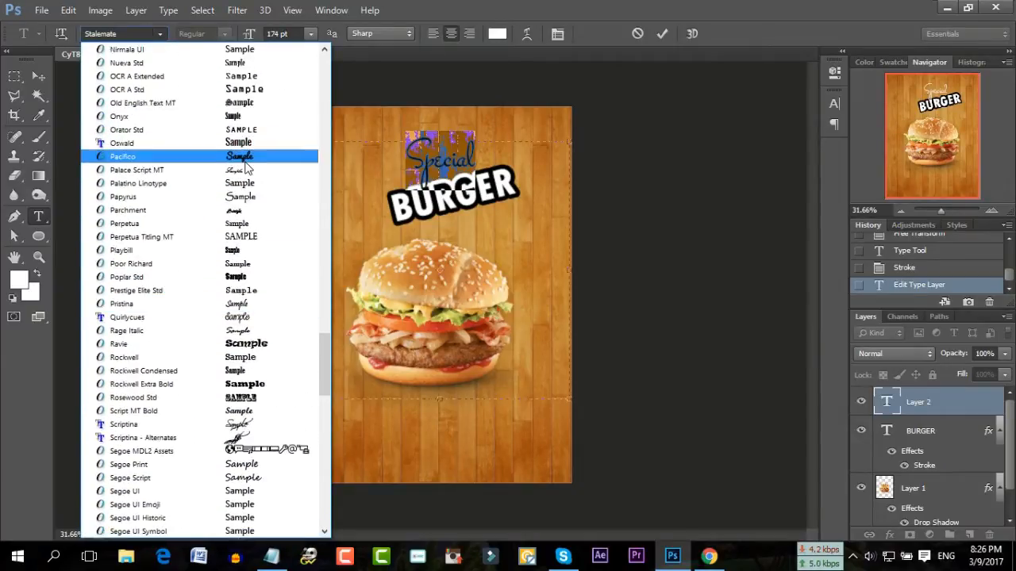
left_click(230, 156)
left_click(446, 153)
left_click_drag(515, 162, 372, 160)
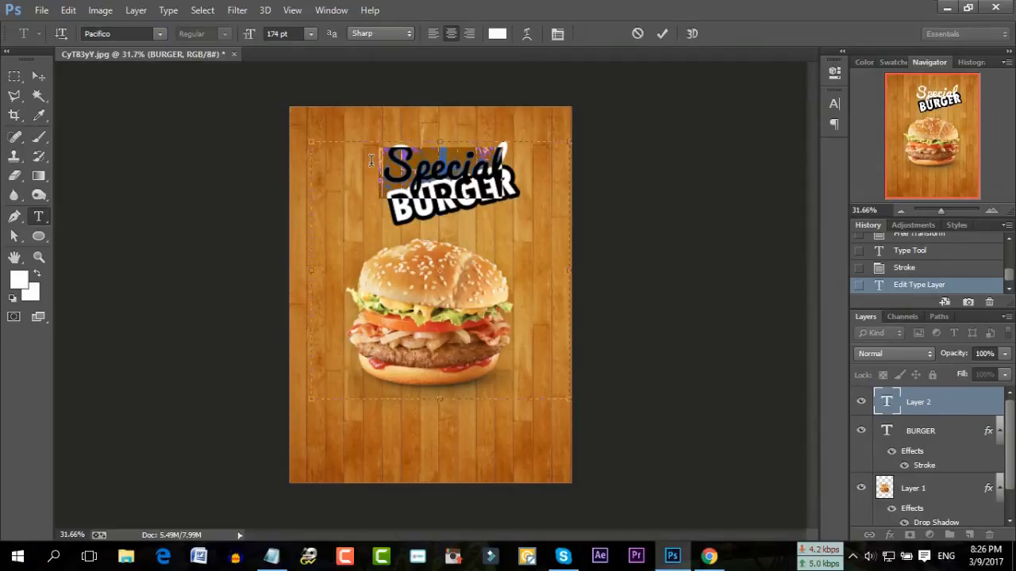
scroll(290, 33, "down", 20)
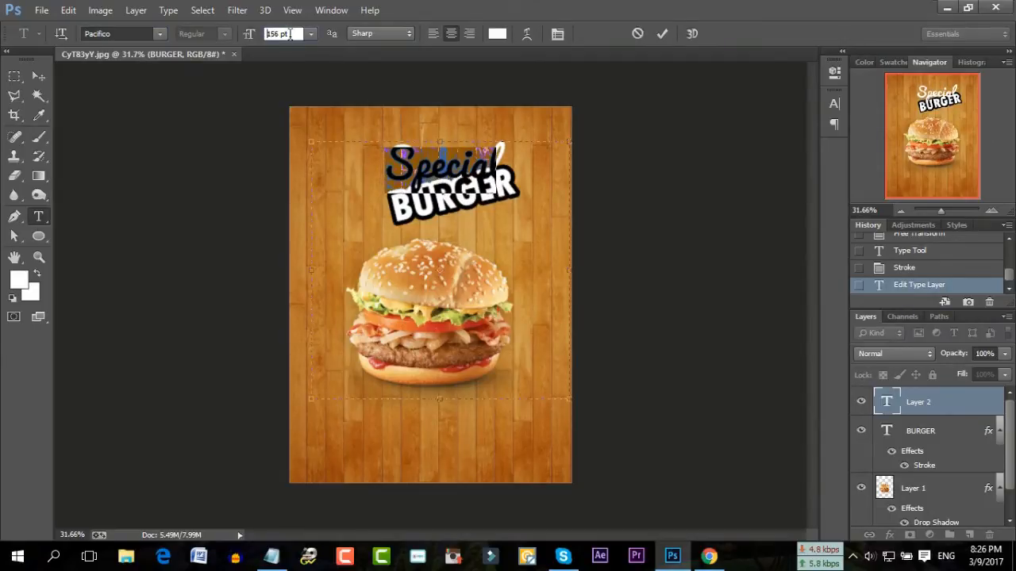
scroll(289, 33, "down", 15)
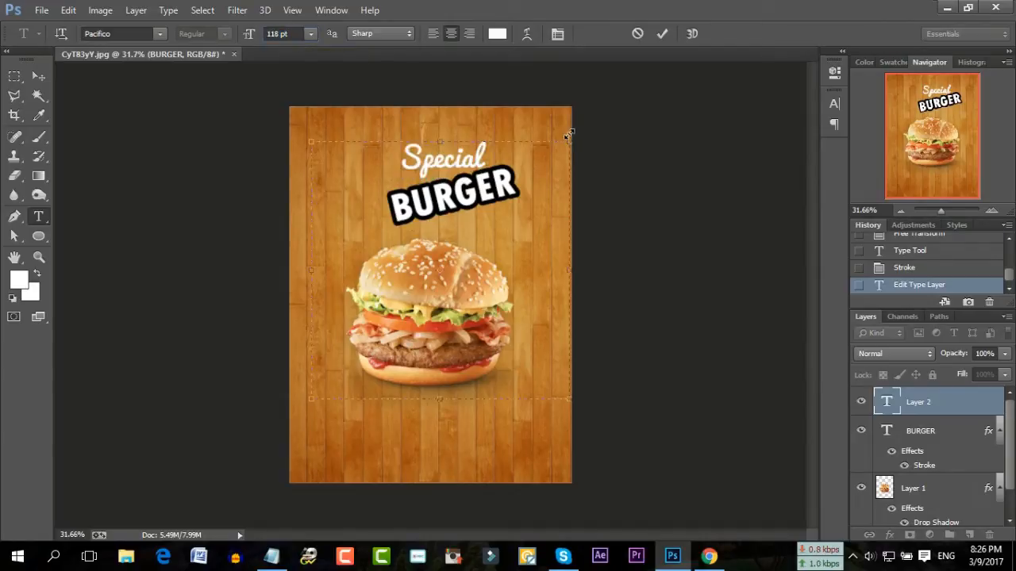
Rotate Special about 15° upward and tuck it against BURGER's upper-left corner
left_click_drag(553, 127, 508, 109)
left_click_drag(447, 111, 430, 127)
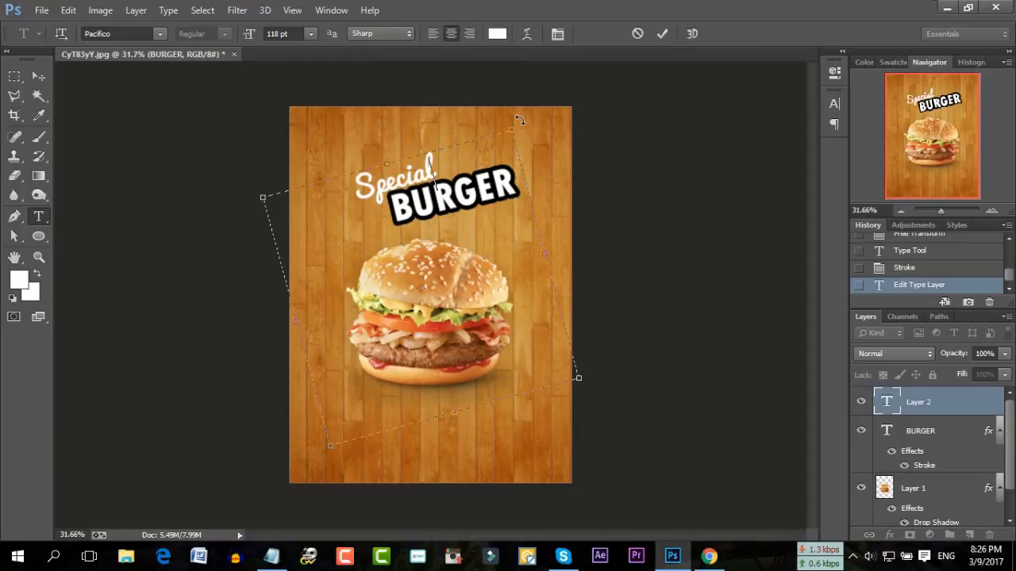
left_click_drag(520, 121, 520, 123)
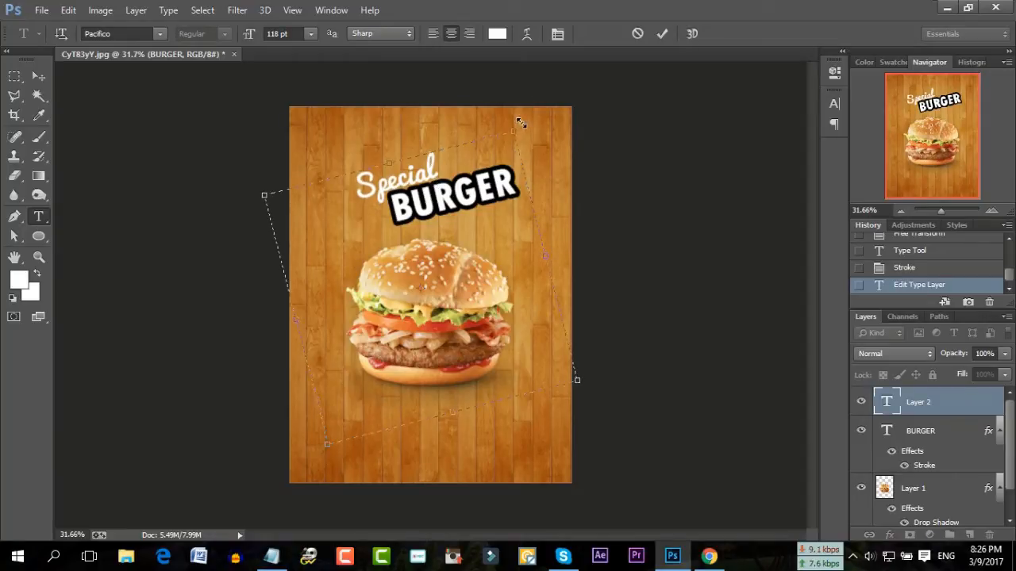
left_click(662, 34)
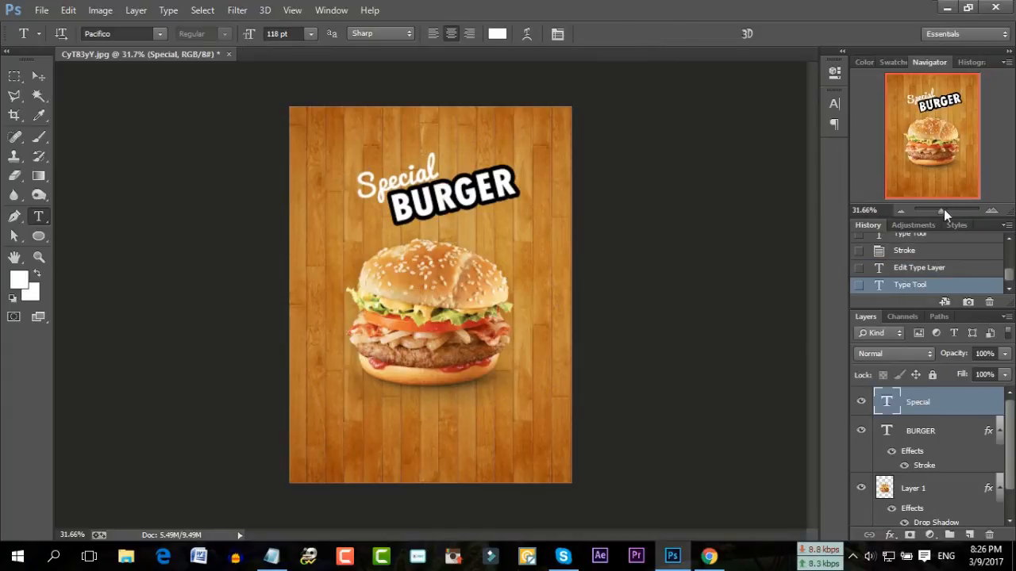
Add a 14 px black Stroke effect to the Special text layer
left_click_drag(944, 209, 946, 210)
scroll(516, 182, "up", 5)
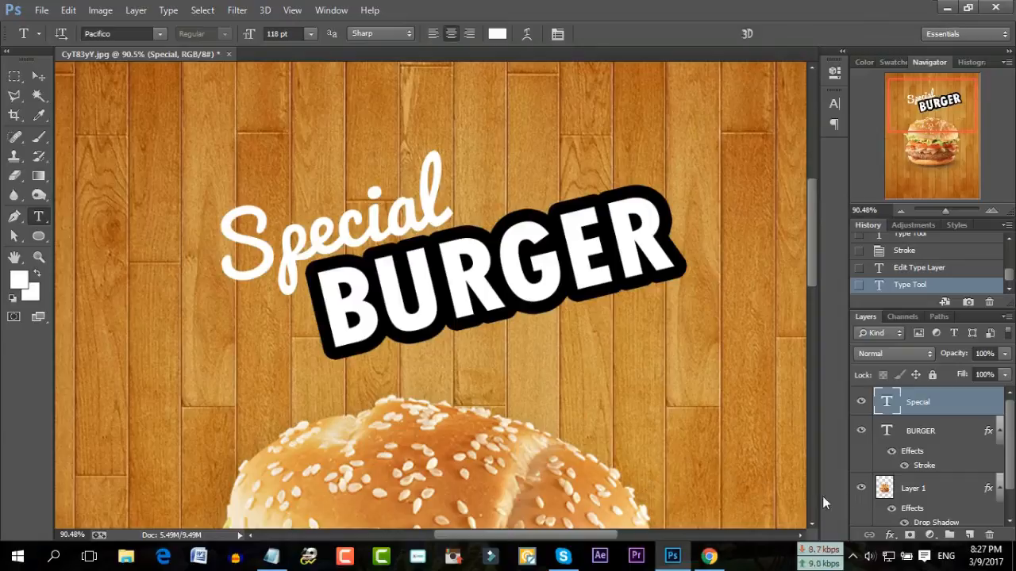
left_click(890, 536)
left_click(905, 395)
scroll(879, 205, "up", 5)
scroll(878, 205, "up", 1)
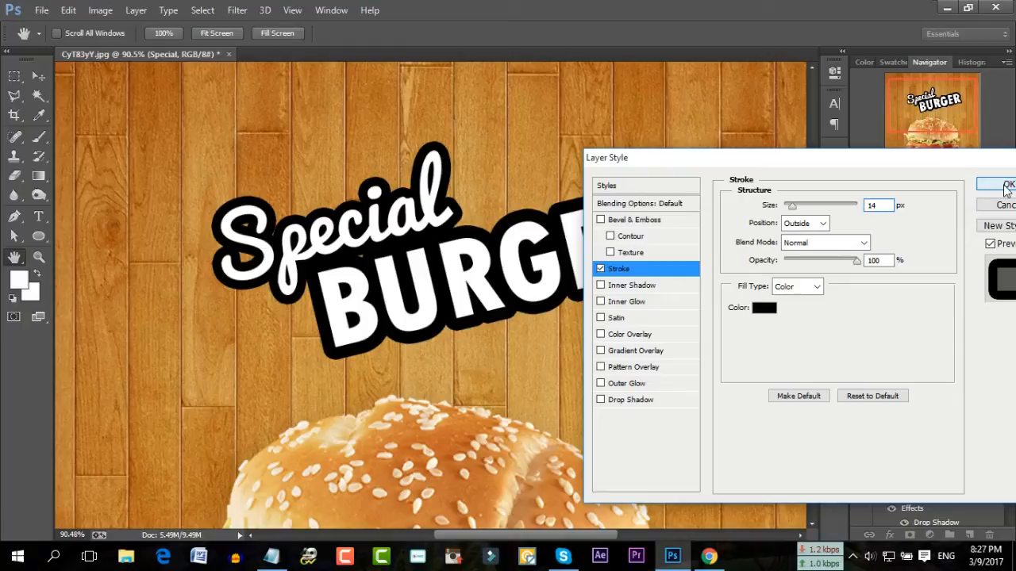
left_click(1005, 186)
left_click_drag(940, 212, 948, 210)
Test red stroke colours, keep black, and thin Special's outline to about 10 px
left_click(887, 536)
left_click(916, 397)
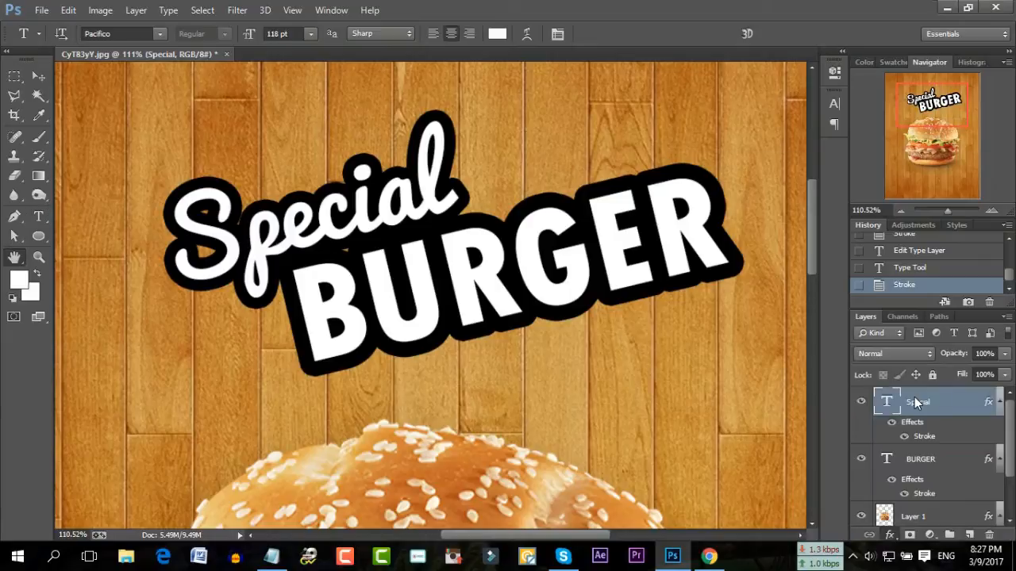
left_click(764, 310)
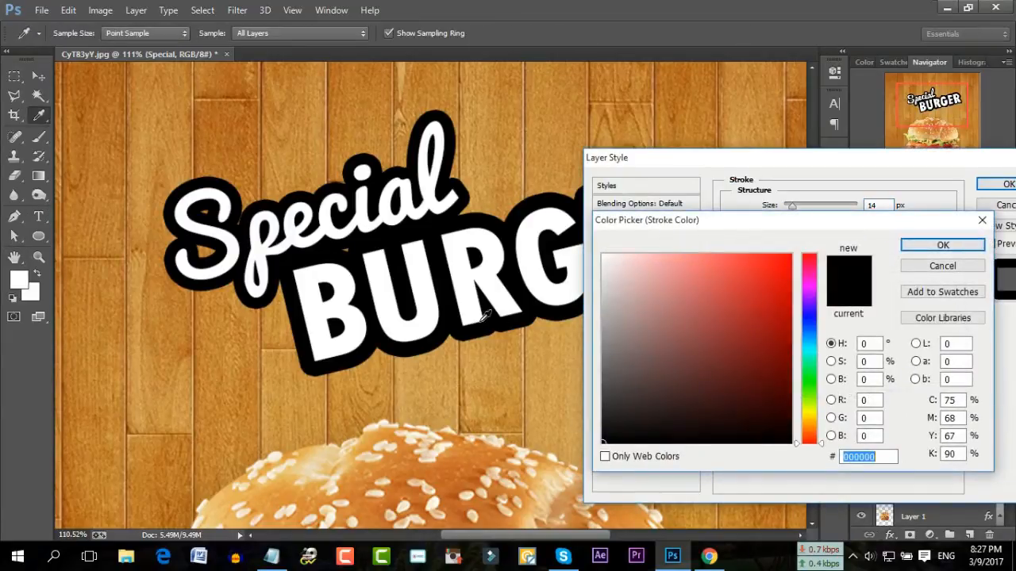
left_click_drag(846, 226, 474, 233)
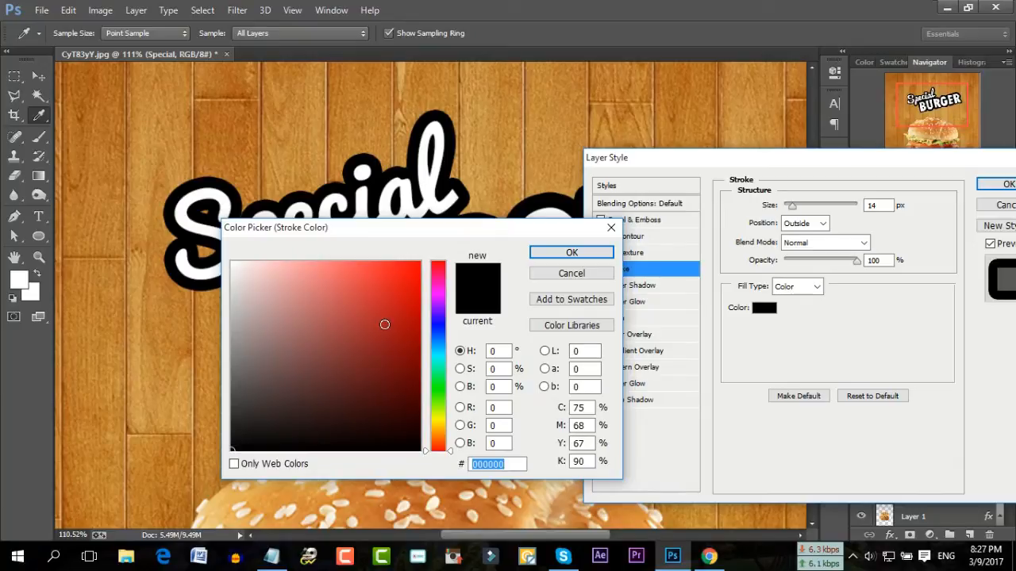
left_click(384, 323)
left_click(357, 290)
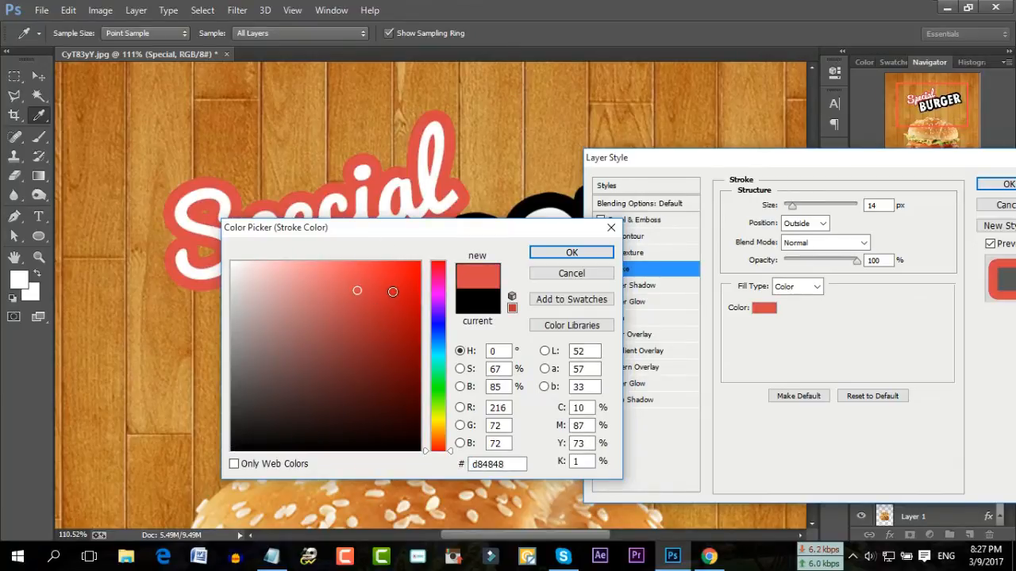
left_click(392, 291)
left_click(549, 273)
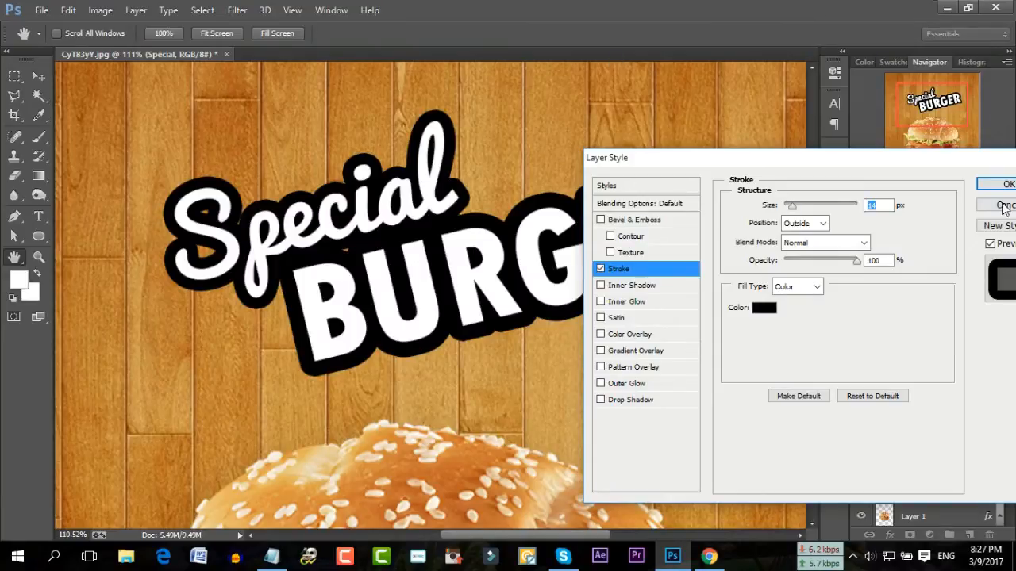
key("Down")
key("Down")
key("Down")
key("Down")
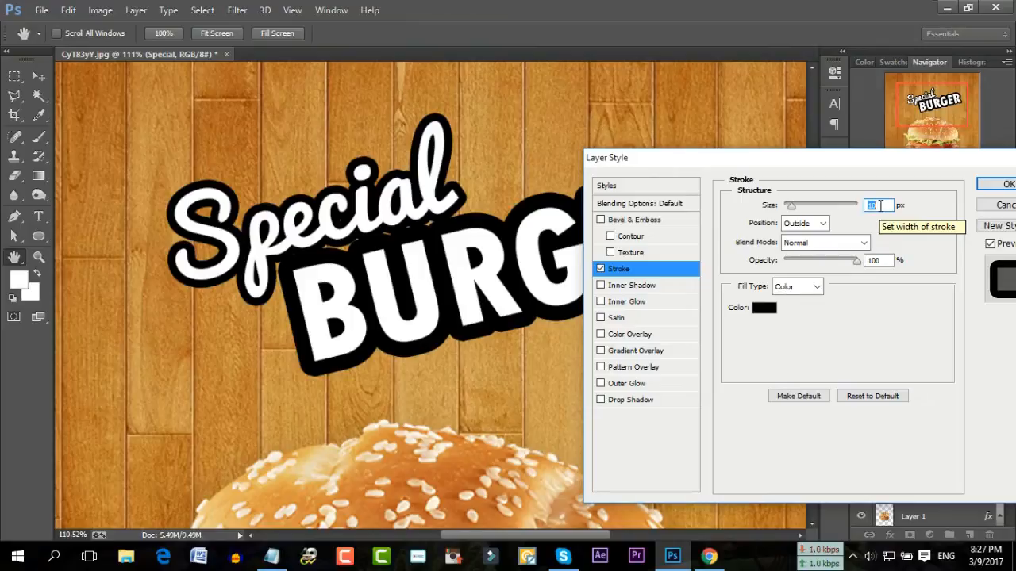
left_click(978, 185)
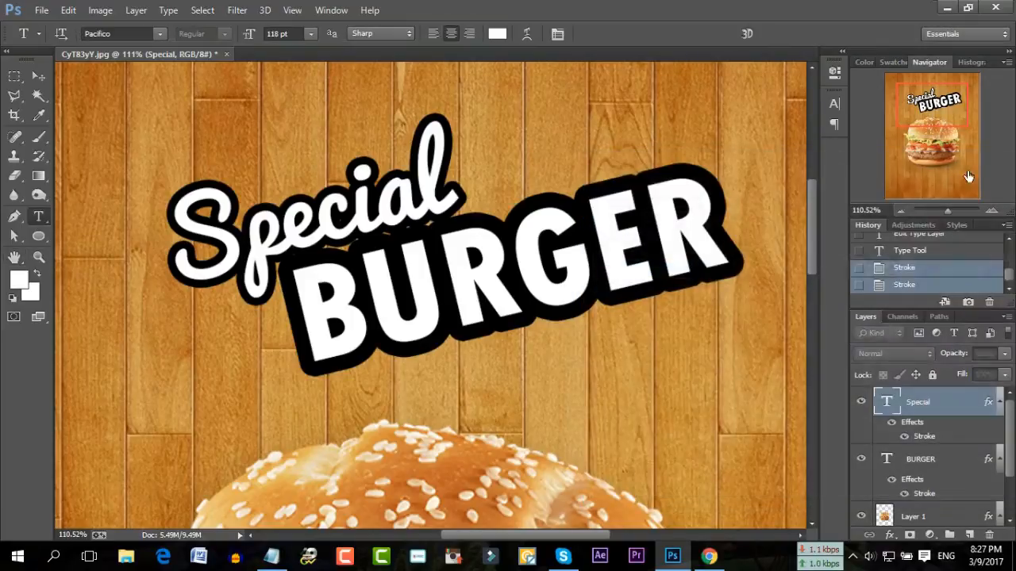
left_click_drag(948, 210, 943, 215)
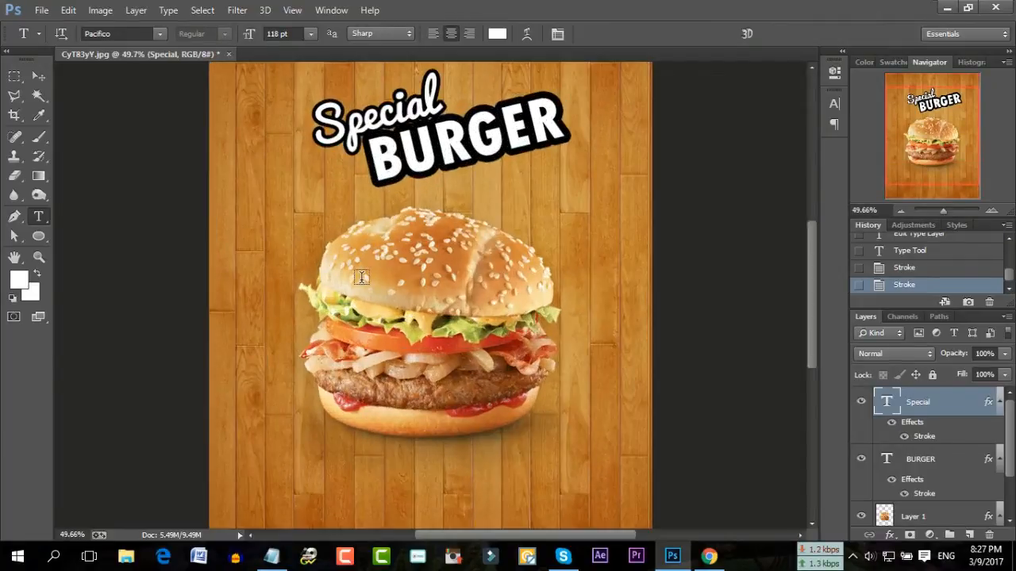
scroll(240, 176, "up", 2)
Draw a text box and paste in the $5.00 price copied from the Notepad notes
left_click_drag(222, 136, 472, 345)
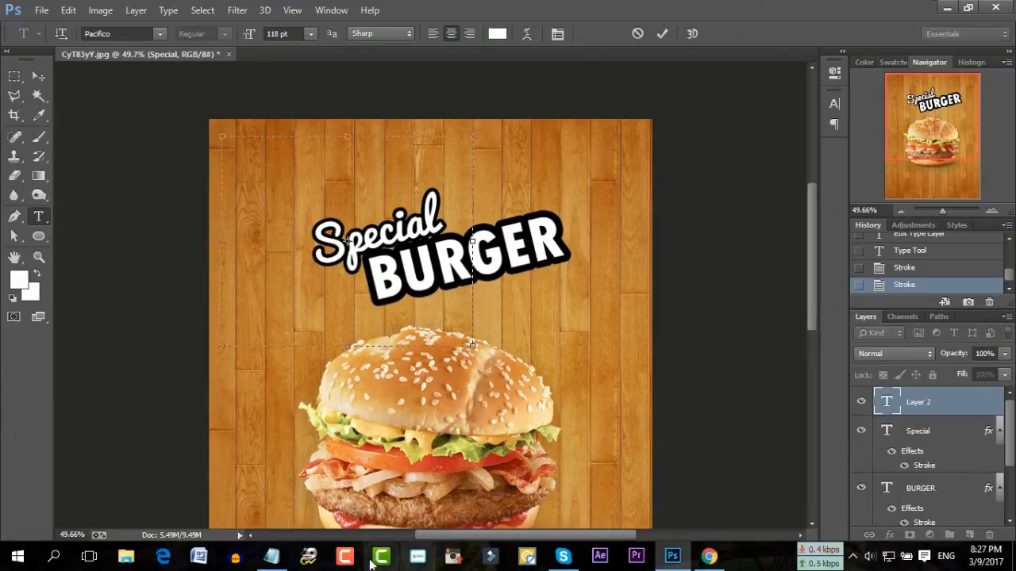
left_click(271, 555)
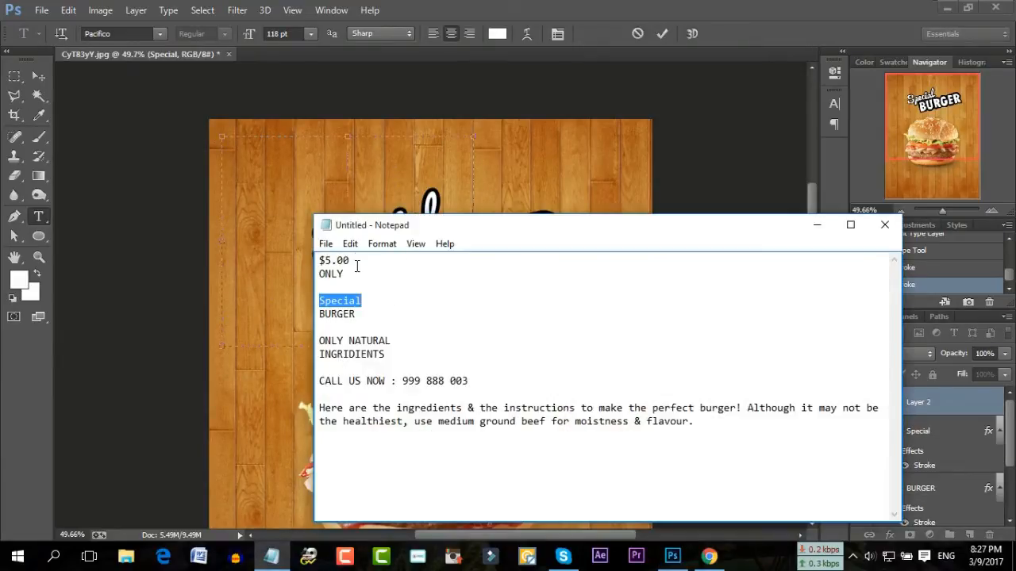
double_click(356, 262)
right_click(323, 262)
left_click(361, 309)
left_click(264, 165)
right_click(264, 164)
left_click(338, 232)
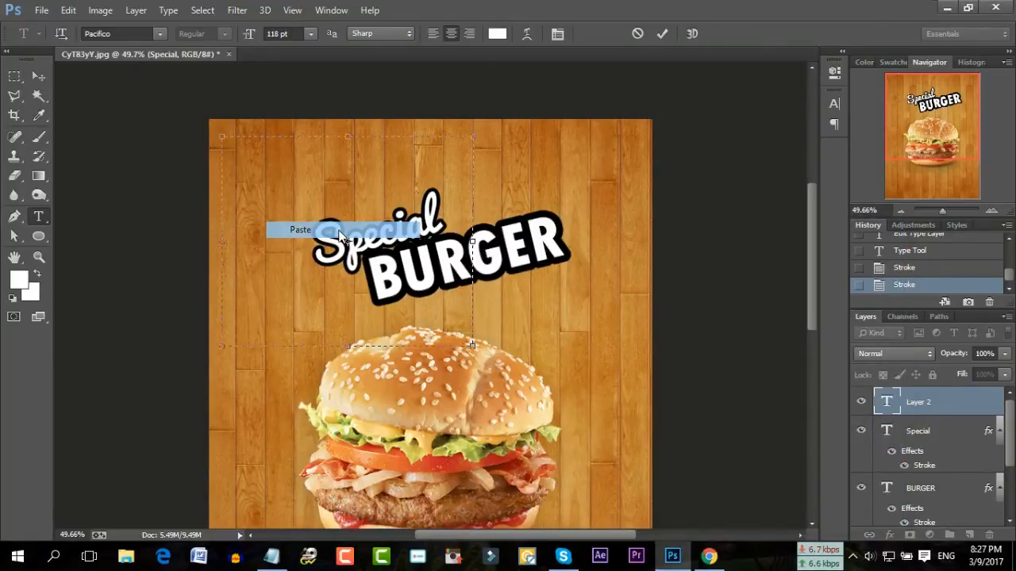
Rotate the $5.00 text level and move it to the poster's upper left
left_click_drag(401, 165, 308, 160)
left_click_drag(316, 121, 289, 119)
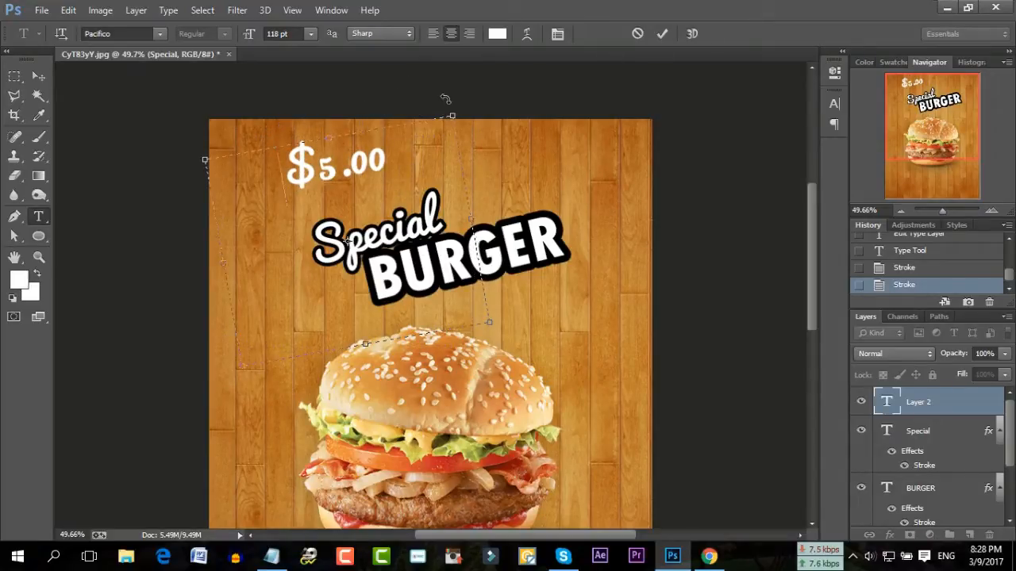
left_click_drag(449, 99, 460, 123)
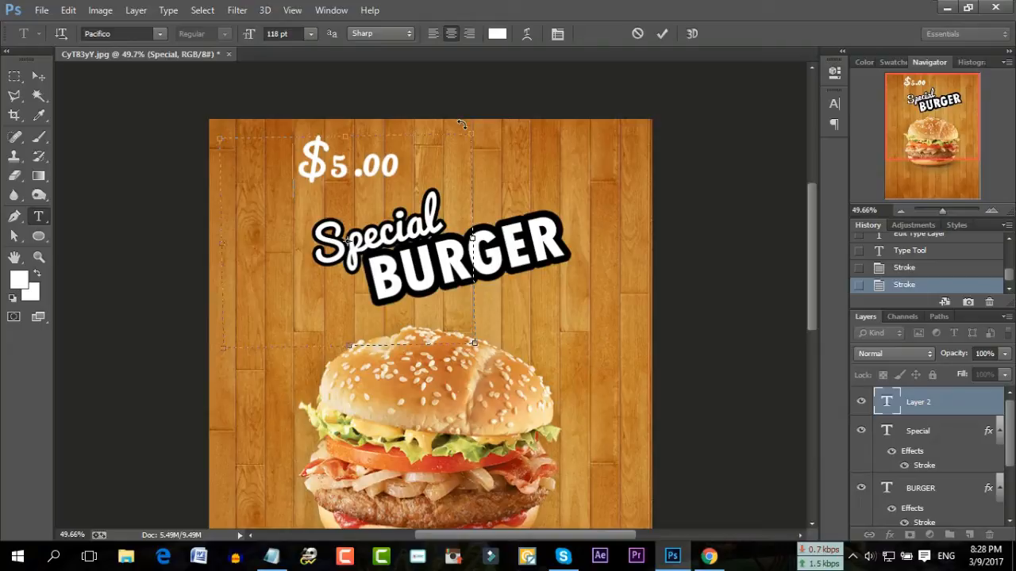
left_click_drag(461, 125, 462, 128)
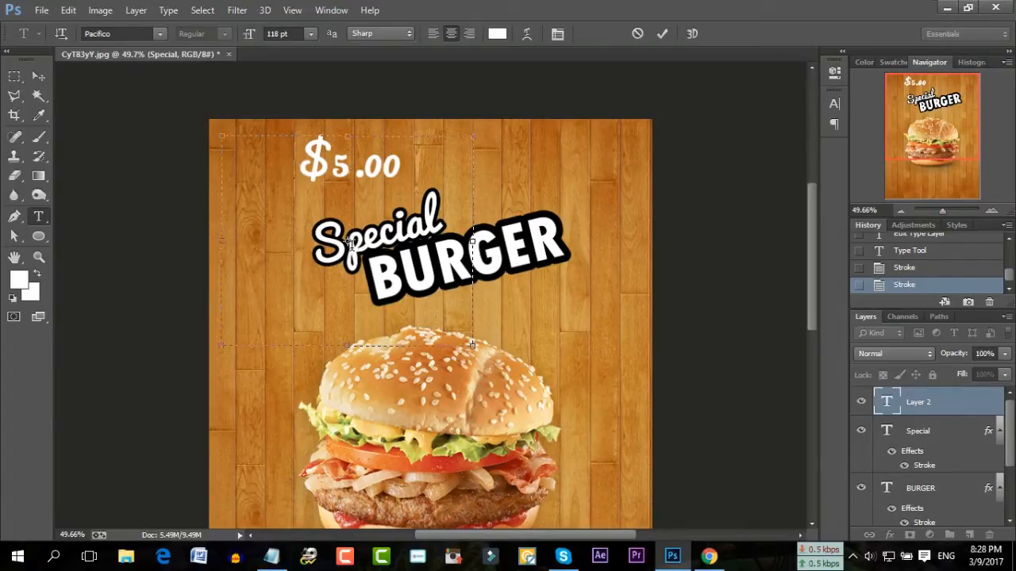
left_click_drag(345, 100, 297, 97)
Reduce the $5.00 price's font size and nudge it slightly left
triple_click(296, 182)
left_click(290, 34)
scroll(293, 34, "down", 20)
scroll(294, 34, "down", 7)
left_click_drag(296, 91, 272, 92)
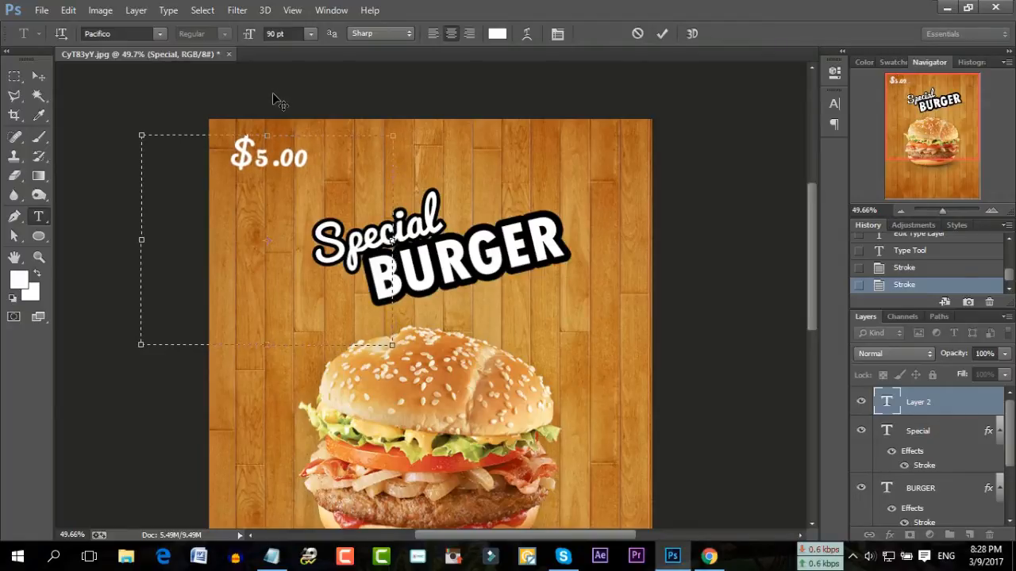
Color the $5.00 price a pale yellow, commit it, and draw a new text box
triple_click(282, 176)
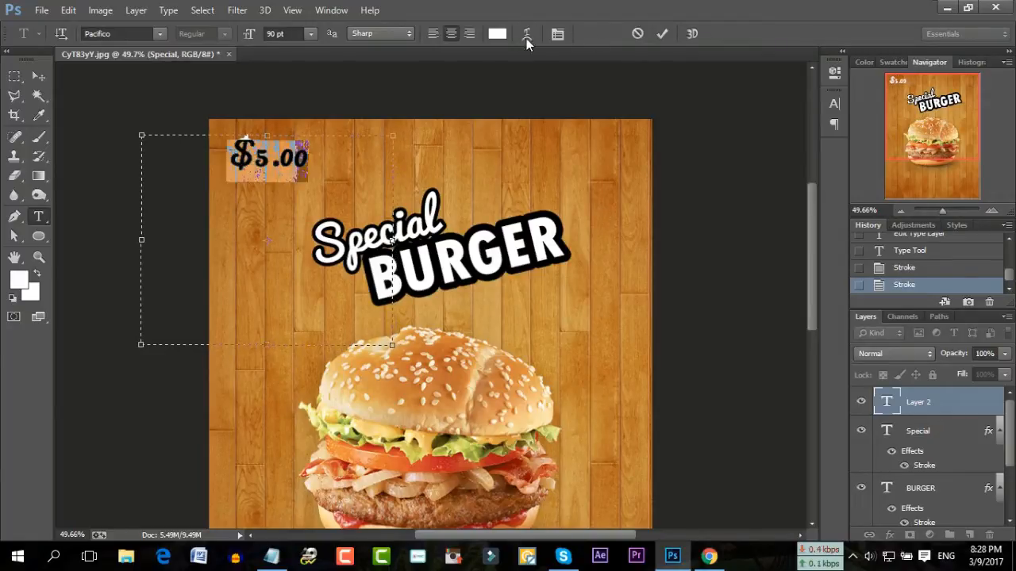
left_click(497, 33)
left_click_drag(453, 226, 692, 210)
left_click(664, 403)
left_click(646, 239)
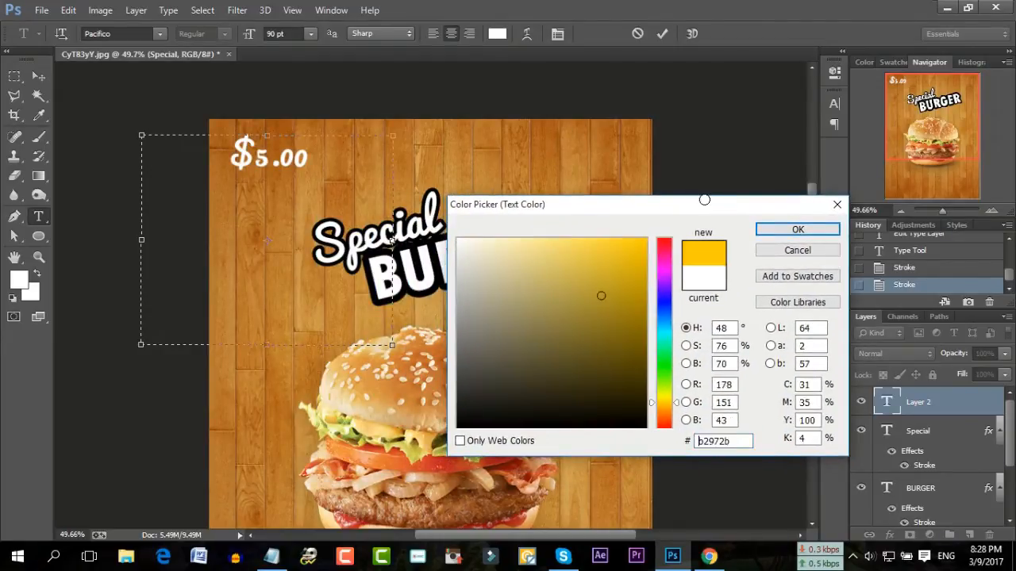
left_click(608, 240)
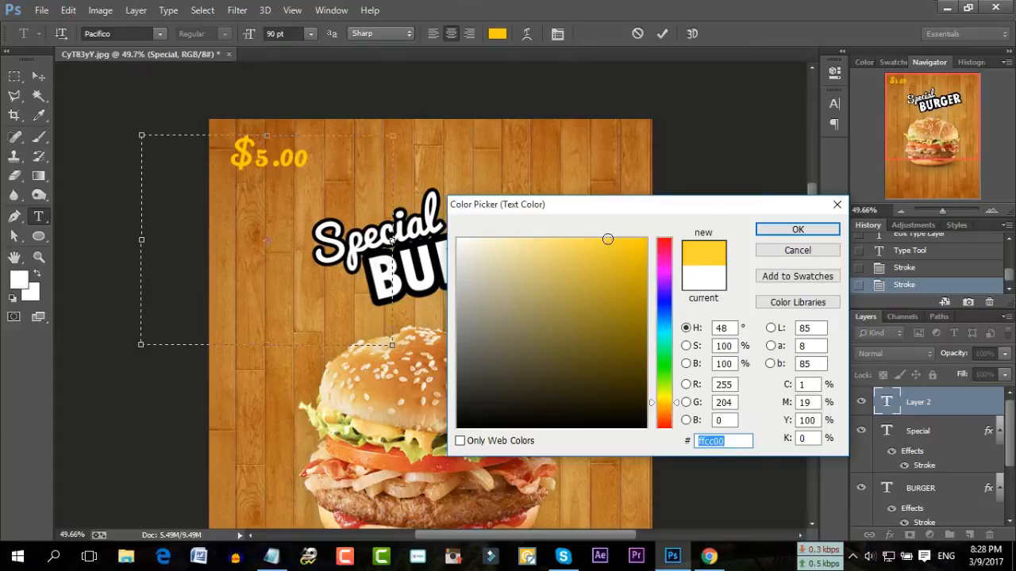
left_click(590, 240)
left_click(573, 240)
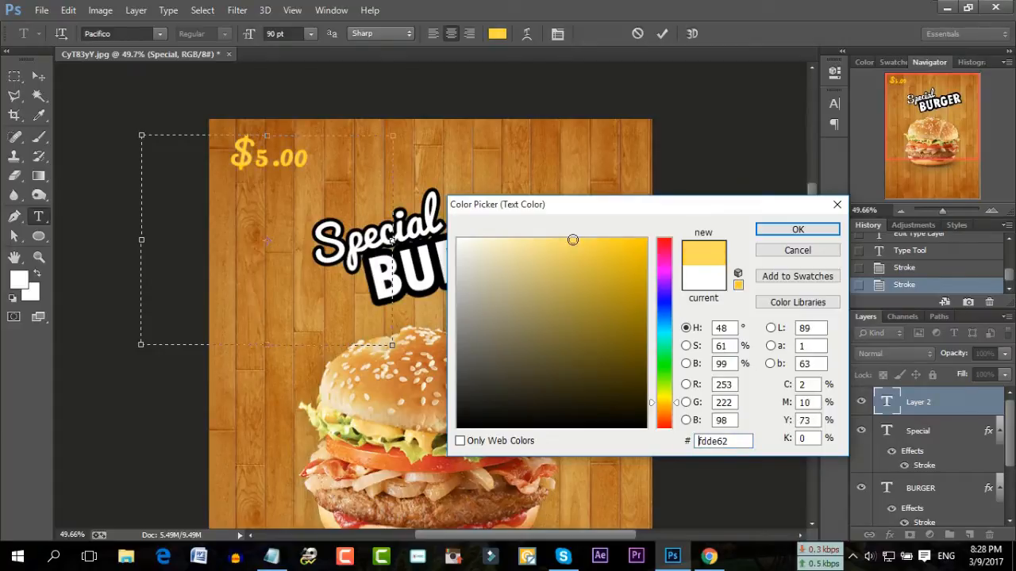
left_click(773, 230)
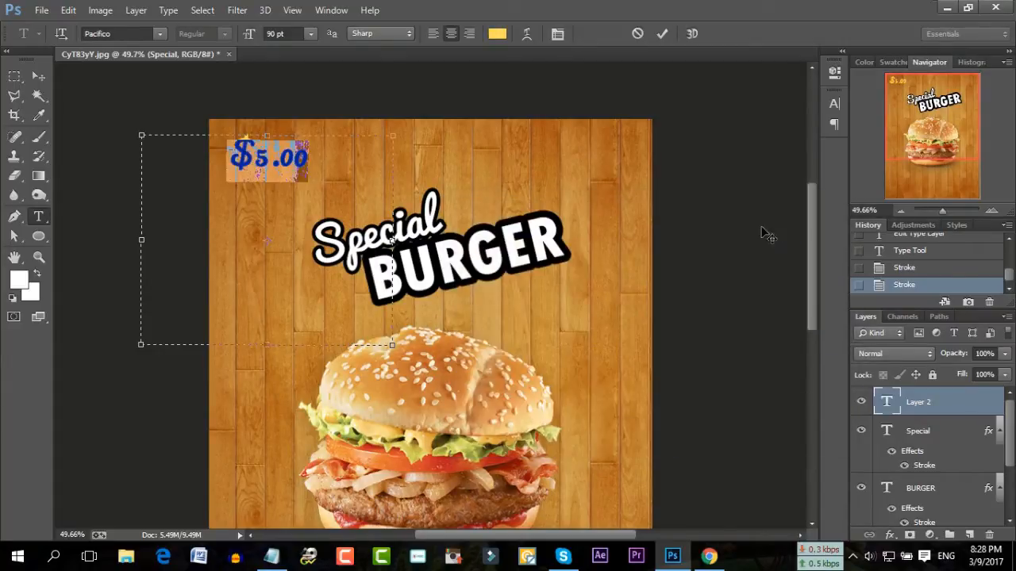
left_click(662, 34)
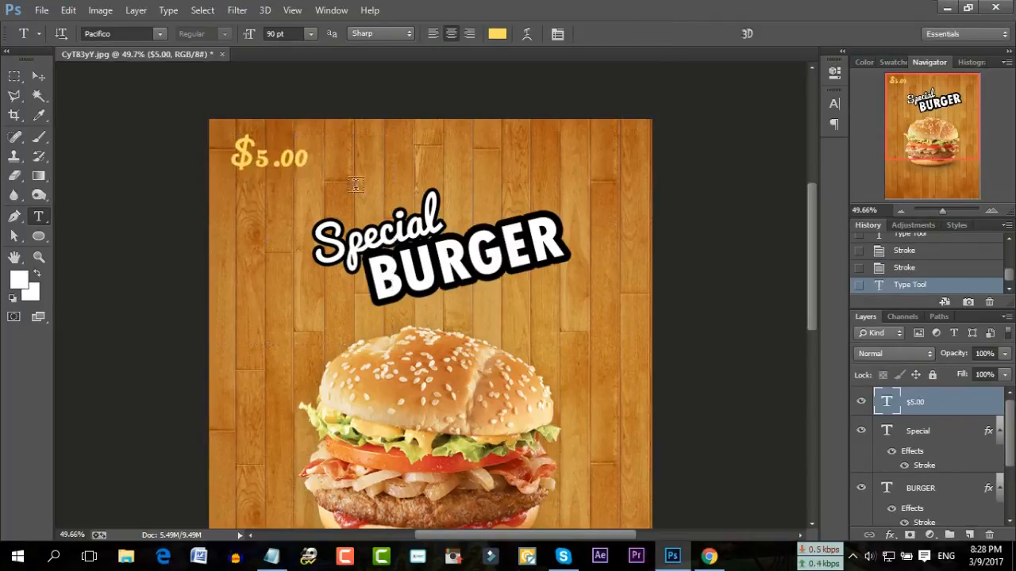
left_click_drag(218, 180, 578, 325)
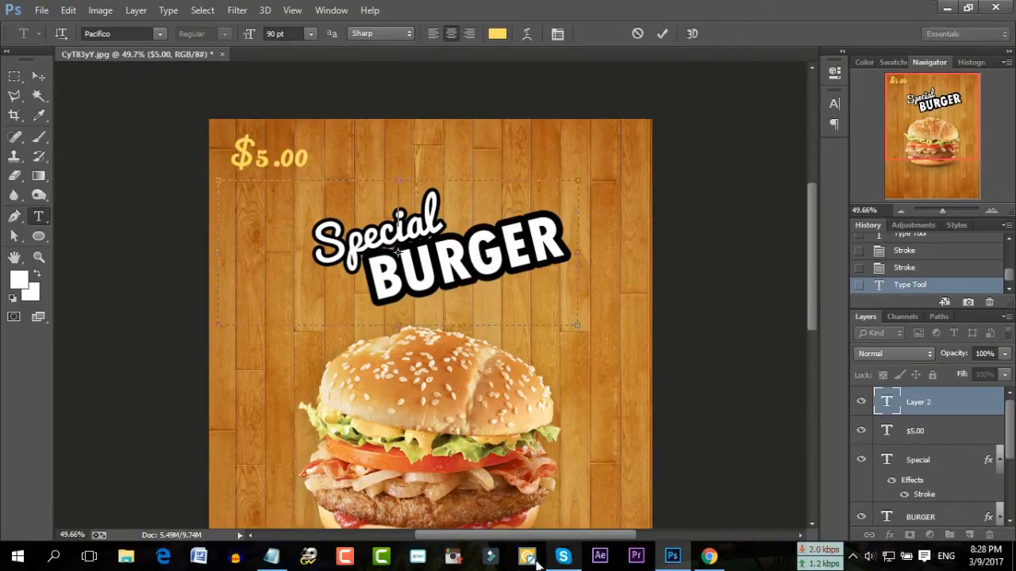
Cut ONLY from the Notepad flyer notes, then paste it back on line 2
left_click(271, 556)
double_click(330, 274)
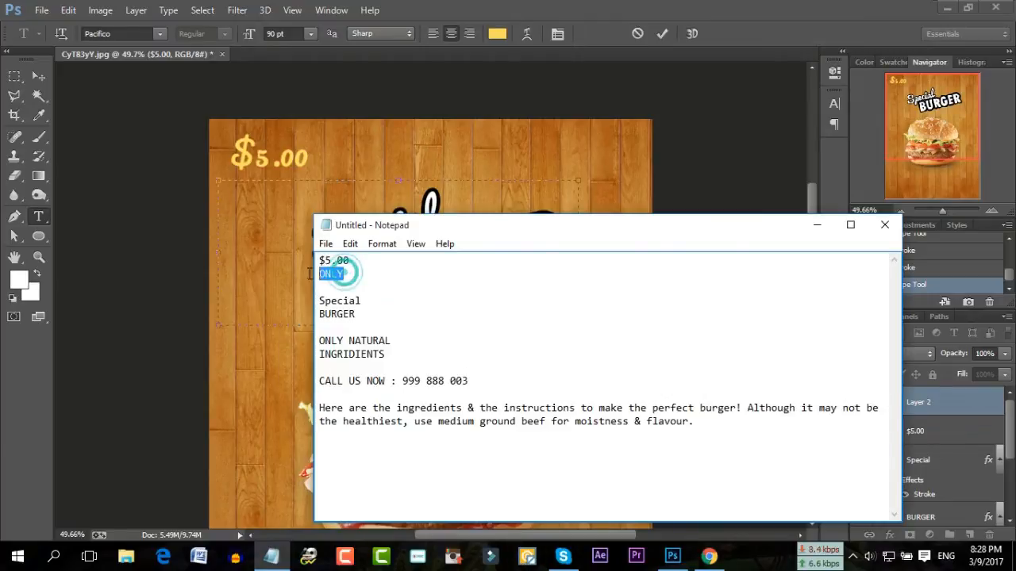
right_click(326, 275)
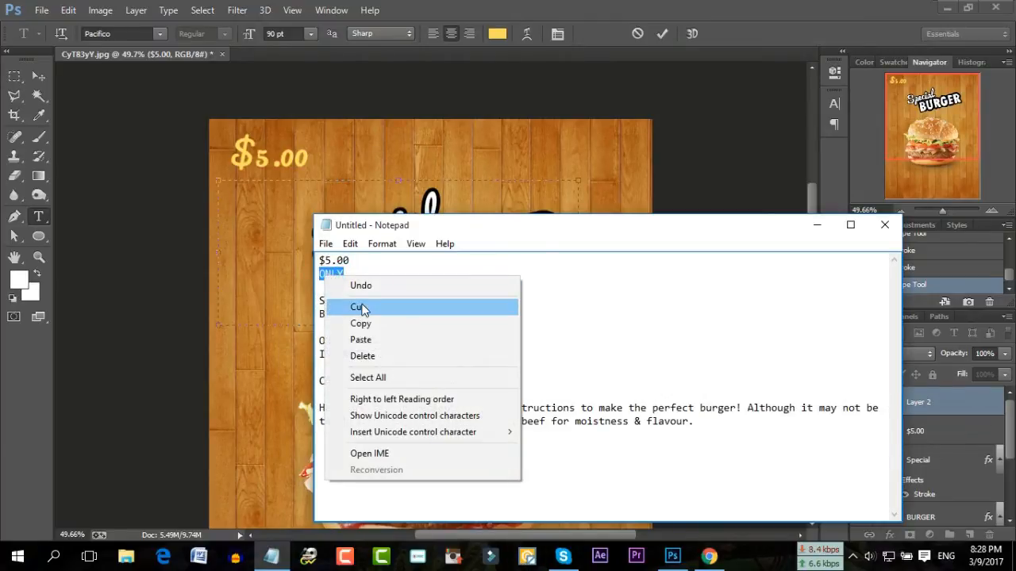
left_click(359, 308)
type("z")
key("BackSpace")
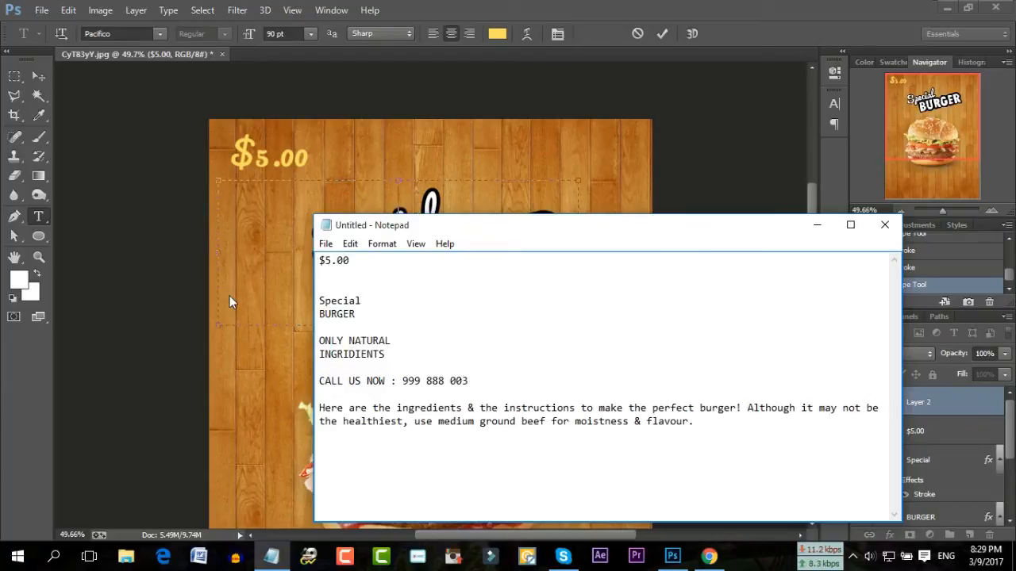
key("ctrl+z")
key("ctrl+z")
right_click(356, 285)
left_click(390, 344)
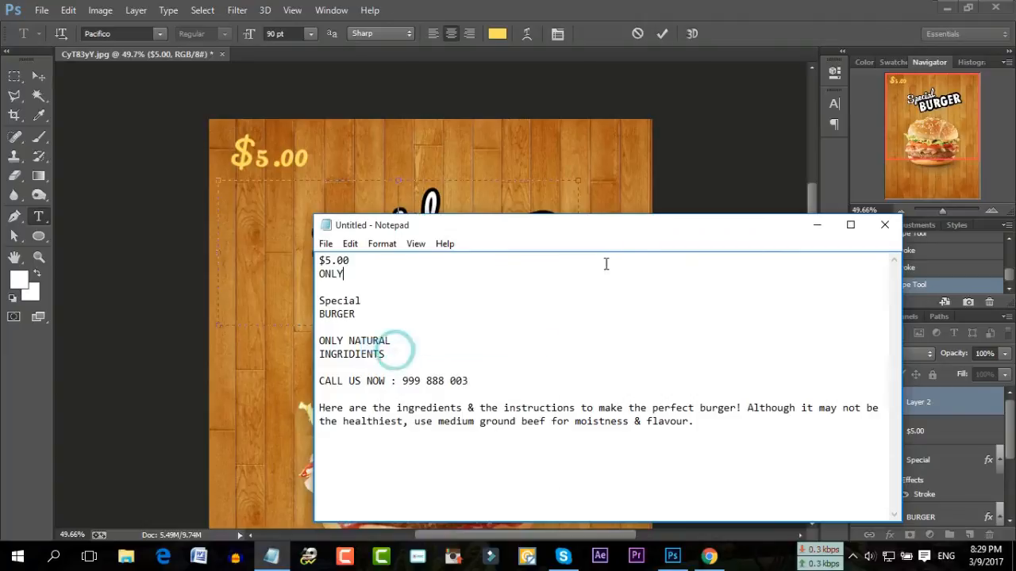
Copy the word ONLY and return to the Photoshop flyer
double_click(347, 278)
right_click(362, 276)
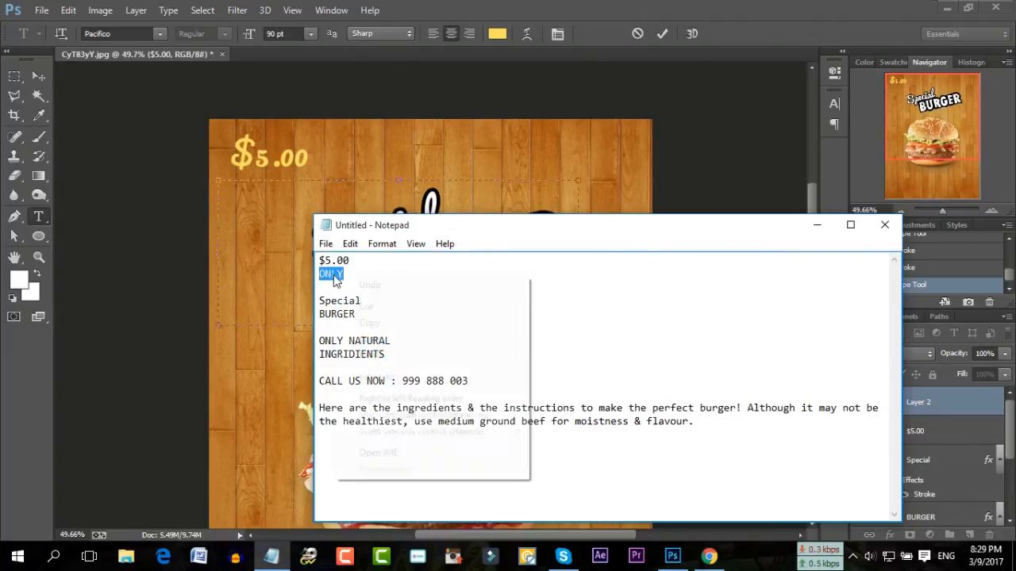
left_click(374, 320)
left_click(240, 207)
Paste ONLY into the new text box and set it in Papyrus
right_click(242, 210)
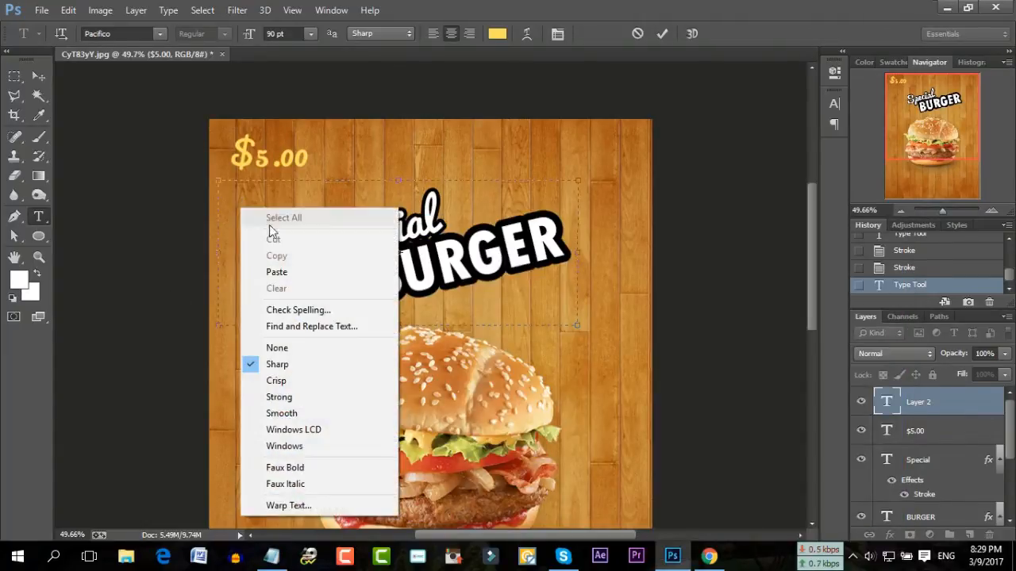
left_click(275, 273)
left_click_drag(476, 197, 265, 188)
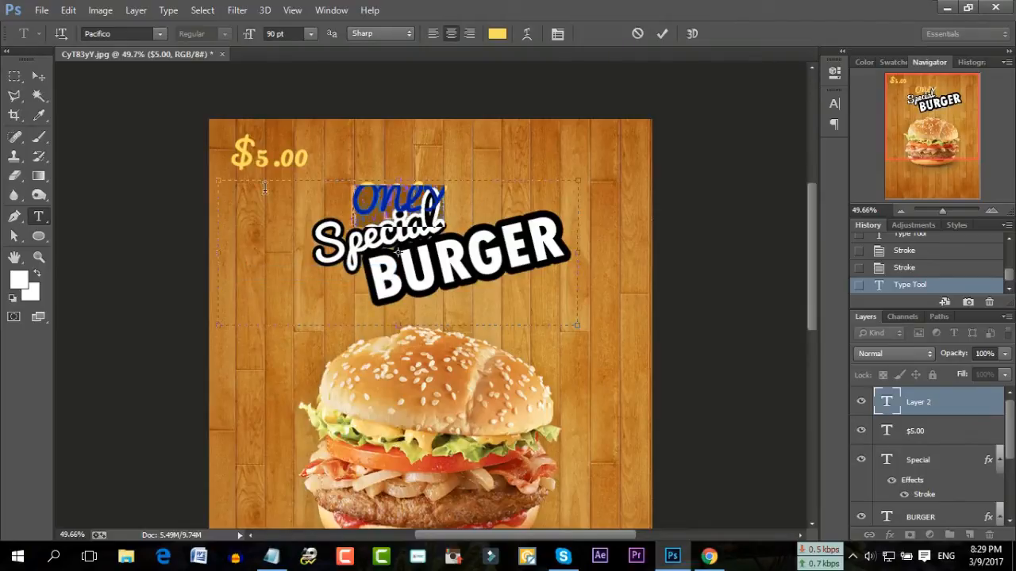
left_click(159, 34)
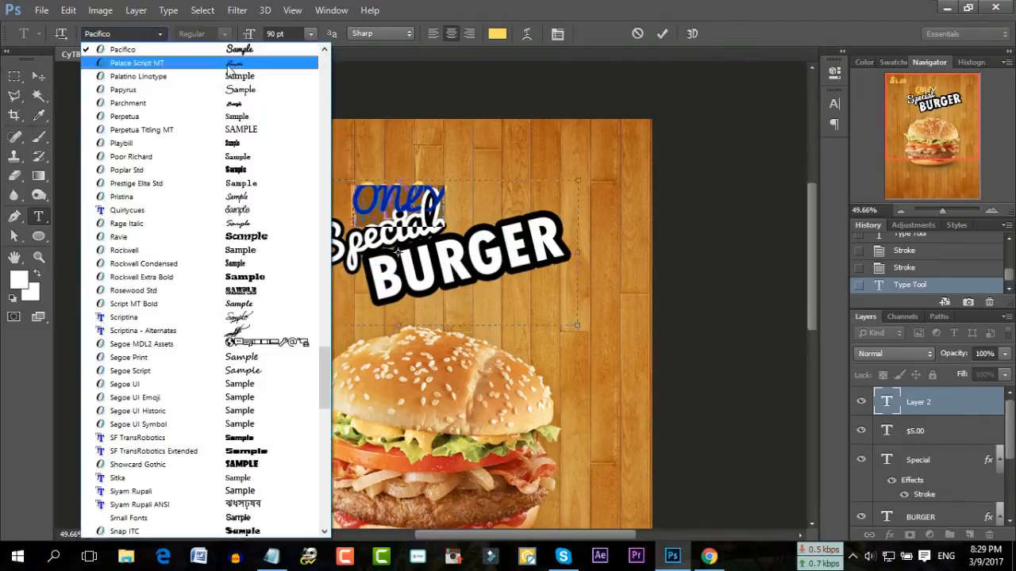
left_click(255, 94)
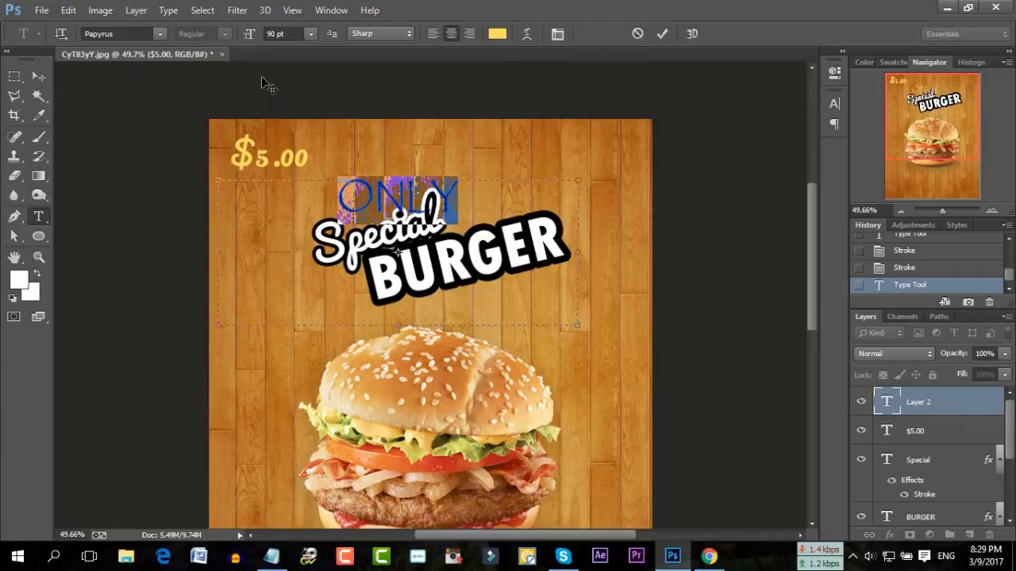
Size ONLY to 45 pt and position it just under the $5.00 price
left_click_drag(407, 152, 302, 151)
key("ctrl+a")
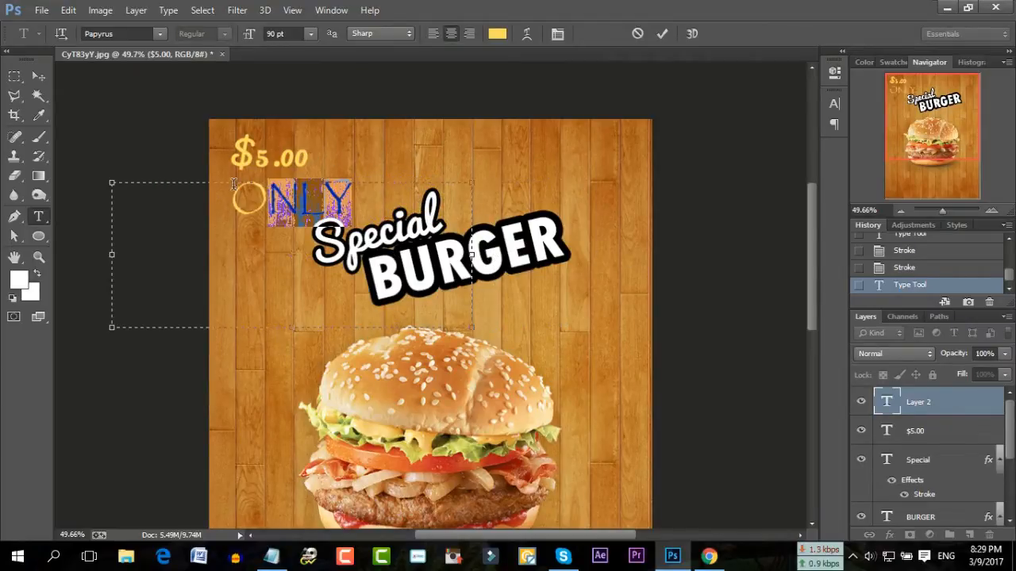
left_click(286, 33)
scroll(287, 33, "down", 20)
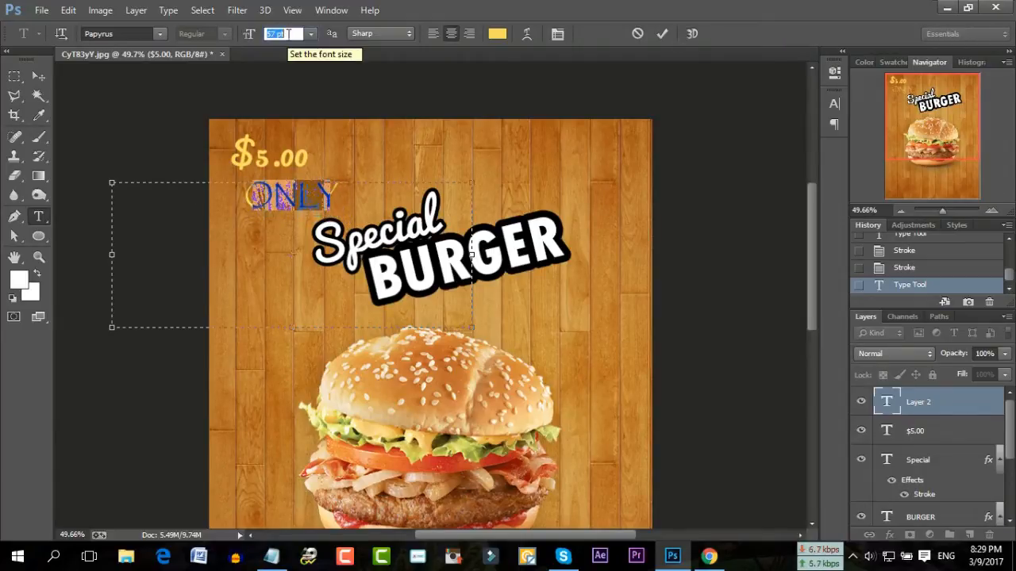
left_click(299, 213)
left_click_drag(290, 151, 268, 142)
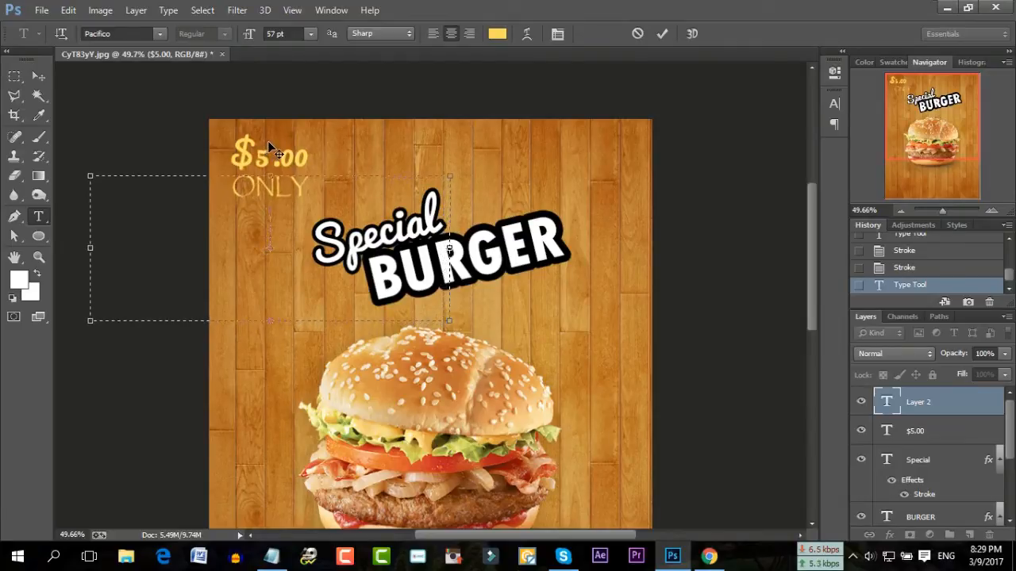
left_click(279, 203)
key("ctrl+a")
left_click(288, 30)
scroll(287, 30, "down", 12)
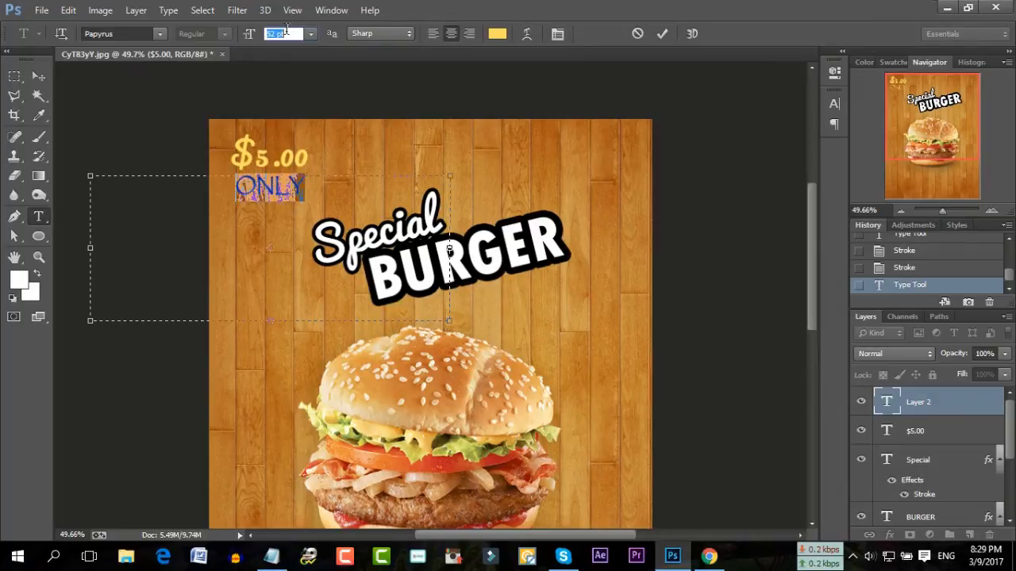
left_click(255, 197)
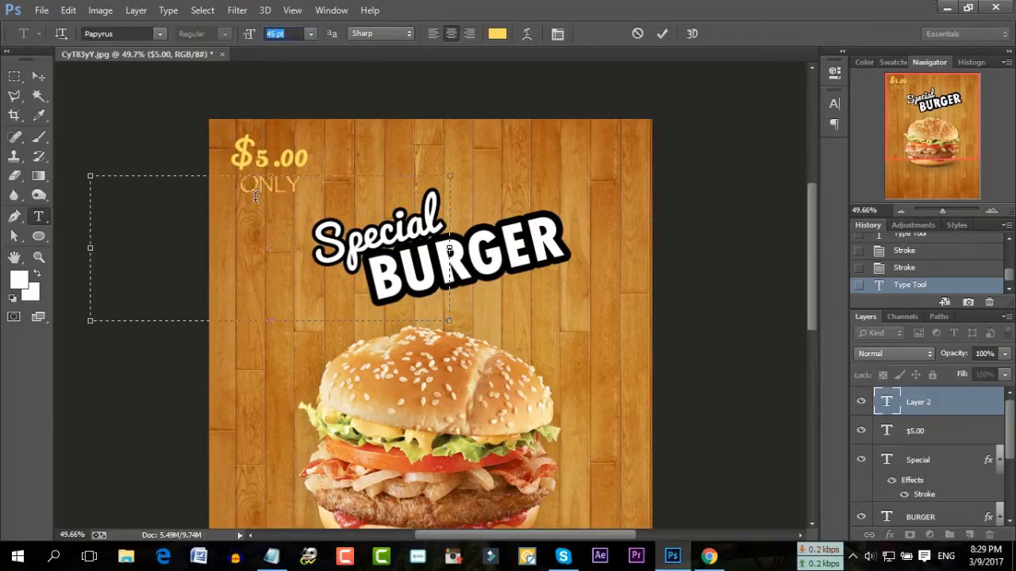
Confirm the pale yellow colour and commit the ONLY text
left_click(497, 34)
left_click(796, 229)
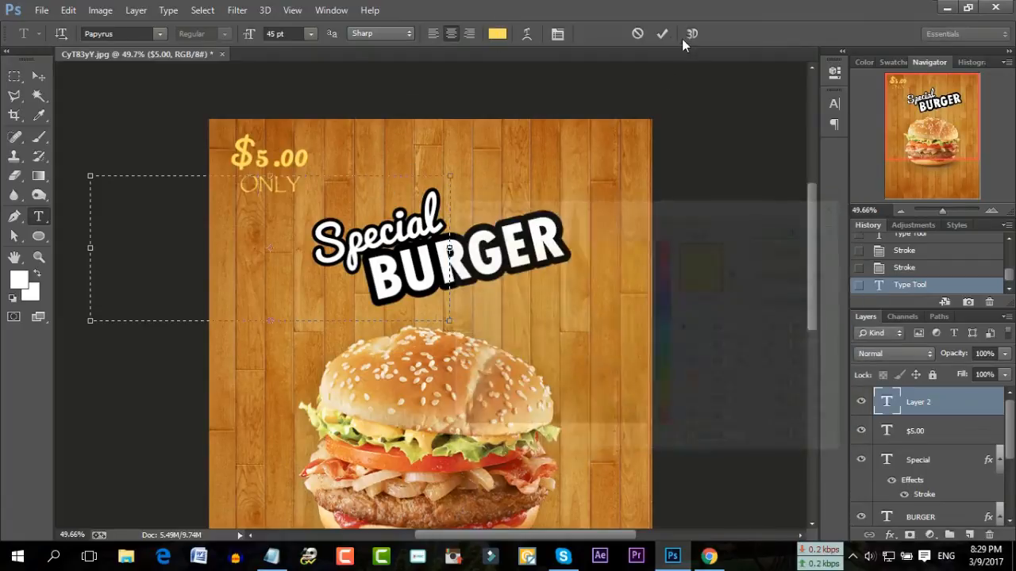
left_click(663, 35)
scroll(647, 211, "down", 3)
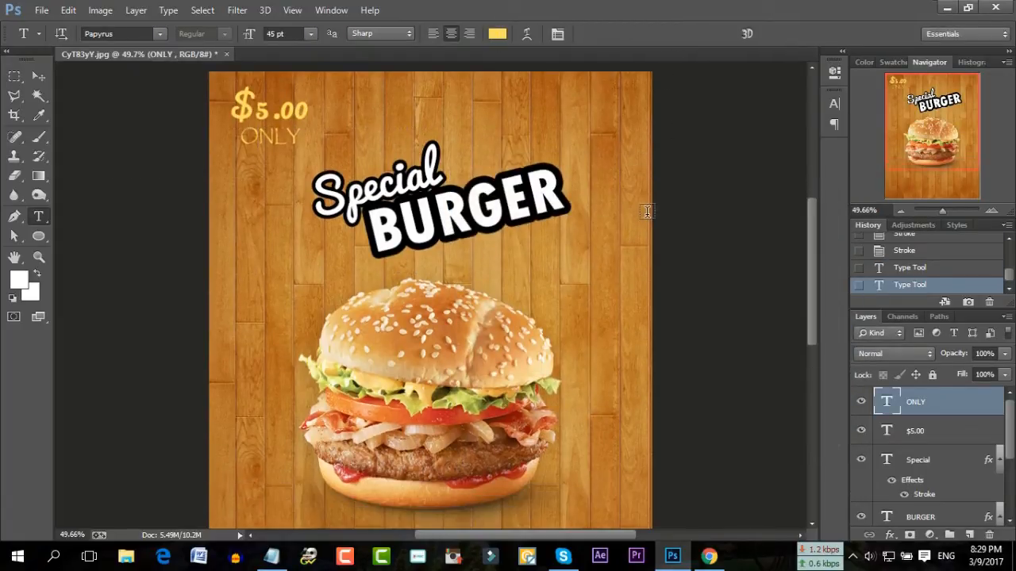
Copy the ONLY NATURAL line from the Notepad notes and minimize Notepad
left_click(272, 557)
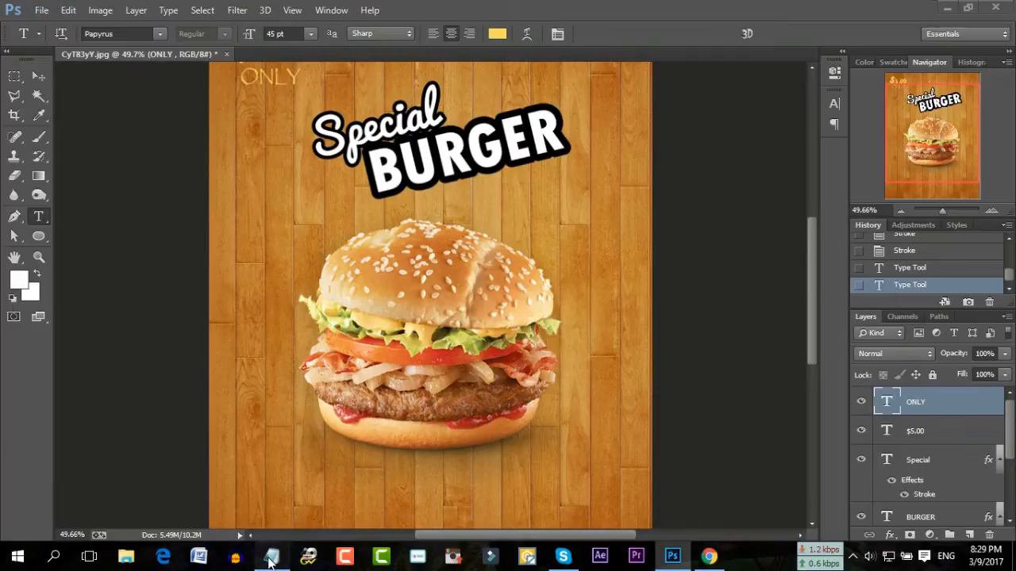
left_click_drag(391, 341, 324, 341)
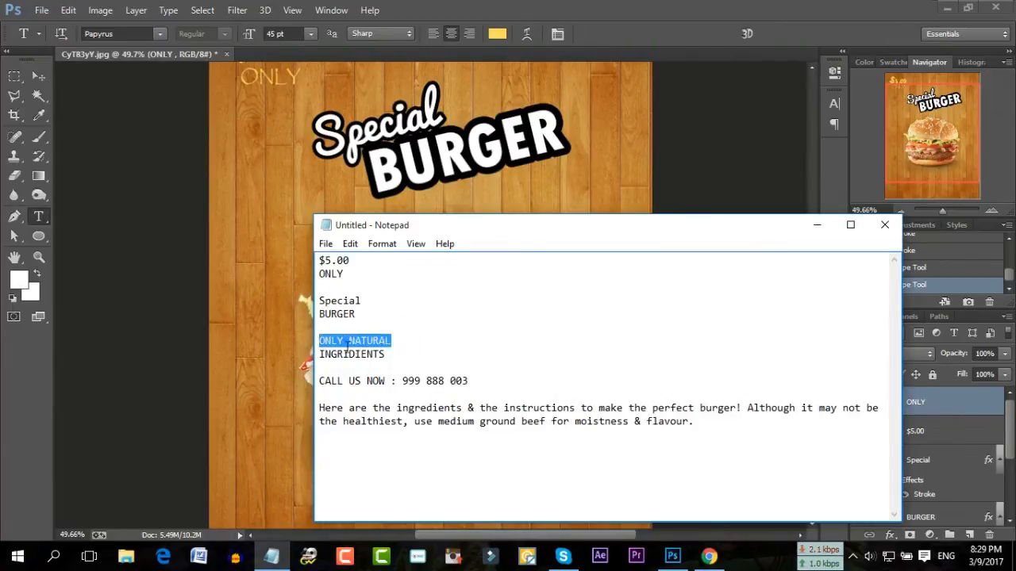
right_click(357, 338)
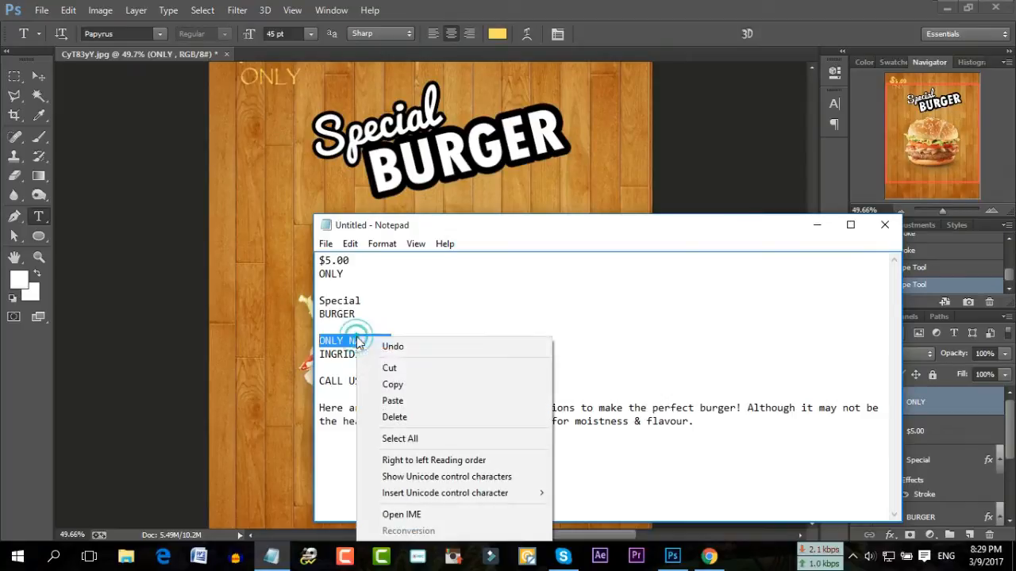
left_click(393, 385)
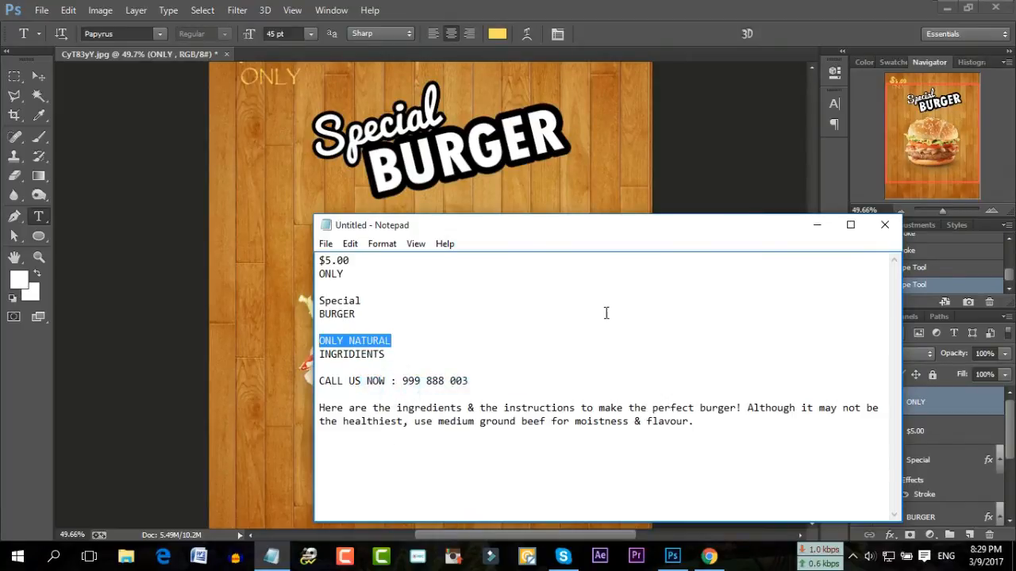
left_click(816, 225)
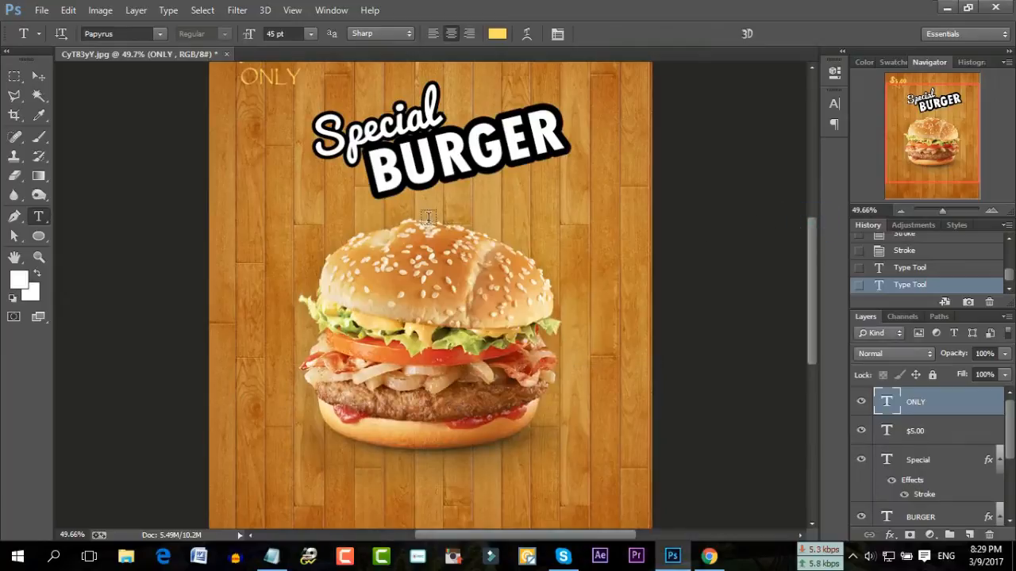
Draw a new text box over the burger and paste ONLY NATURAL into it
double_click(414, 171)
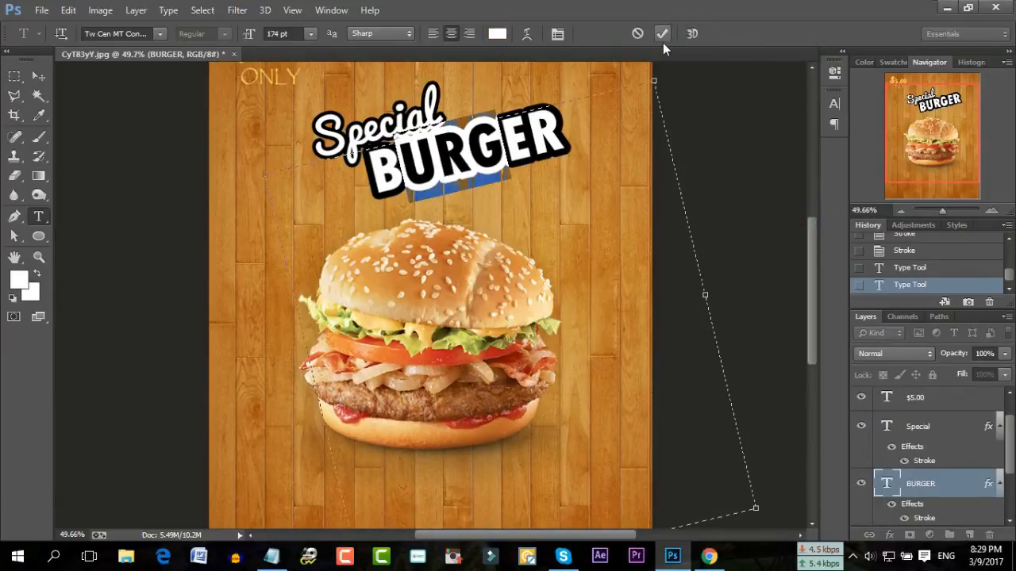
left_click(639, 34)
left_click_drag(242, 173, 562, 380)
right_click(370, 199)
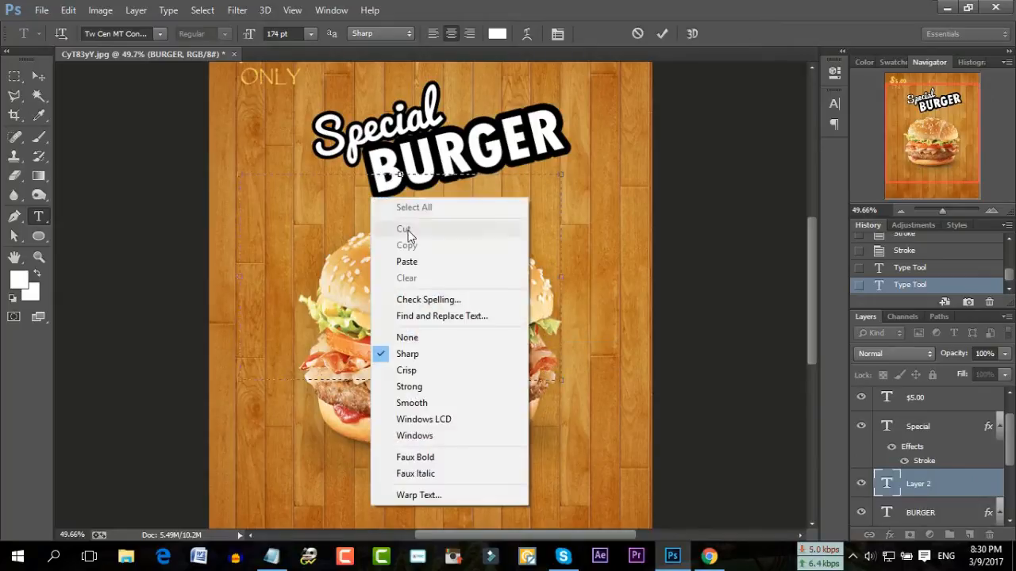
left_click(407, 261)
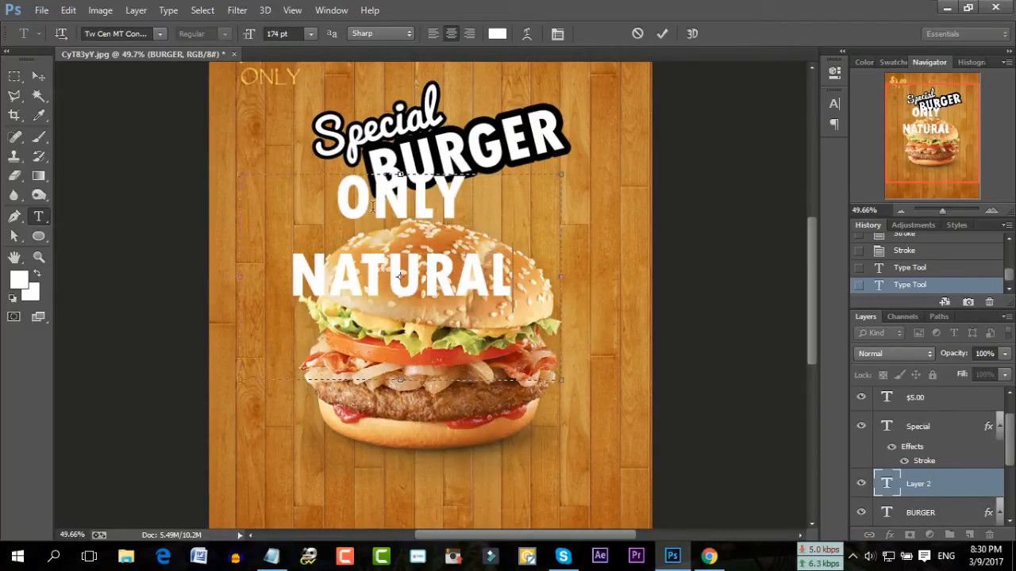
key("ctrl+a")
Set ONLY NATURAL in Papyrus and reduce its size from 174 pt to 45 pt
left_click(160, 34)
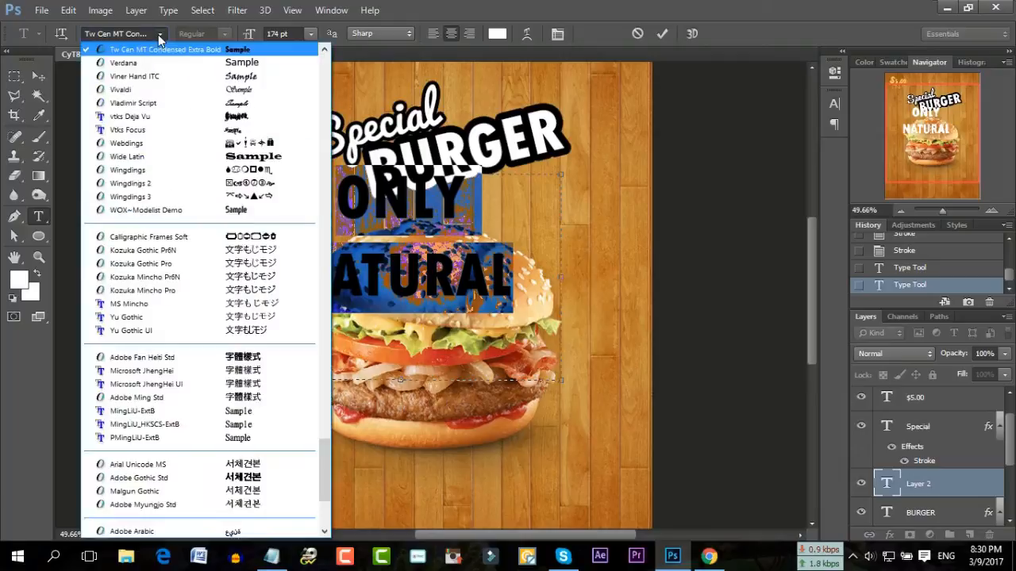
scroll(236, 108, "up", 5)
scroll(238, 108, "up", 5)
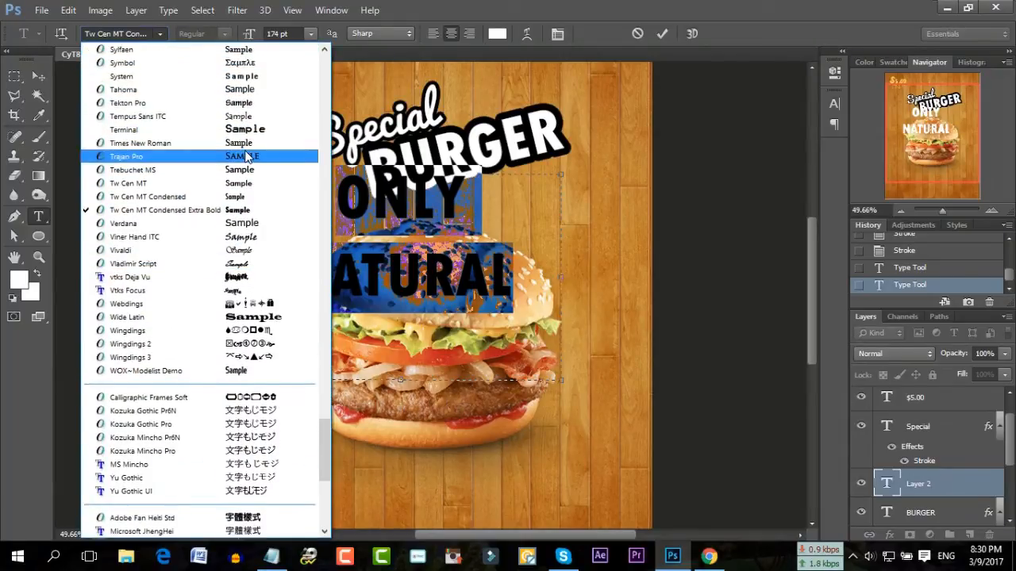
scroll(247, 158, "up", 7)
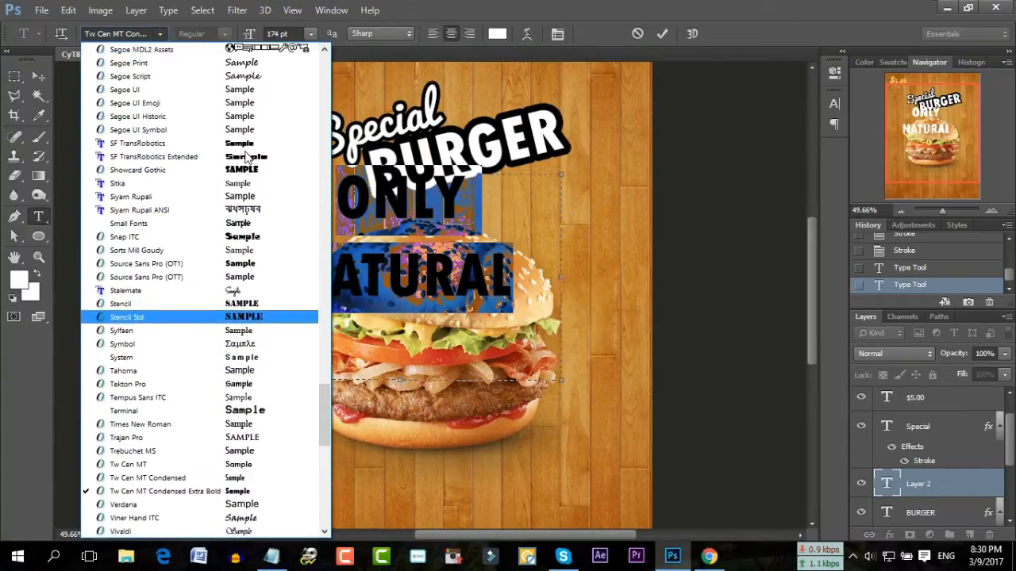
scroll(246, 156, "up", 8)
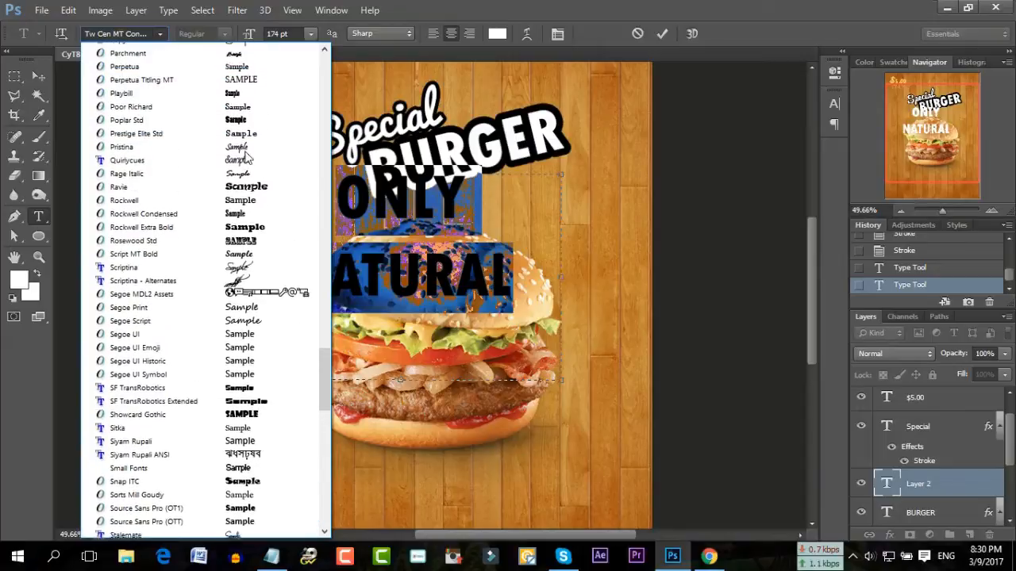
left_click(256, 116)
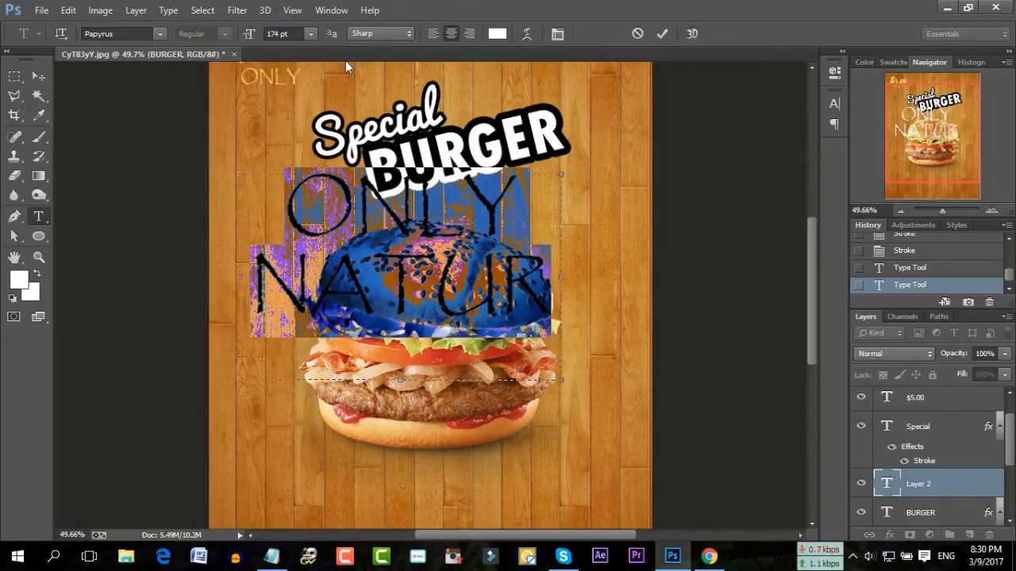
left_click(289, 34)
scroll(290, 34, "down", 20)
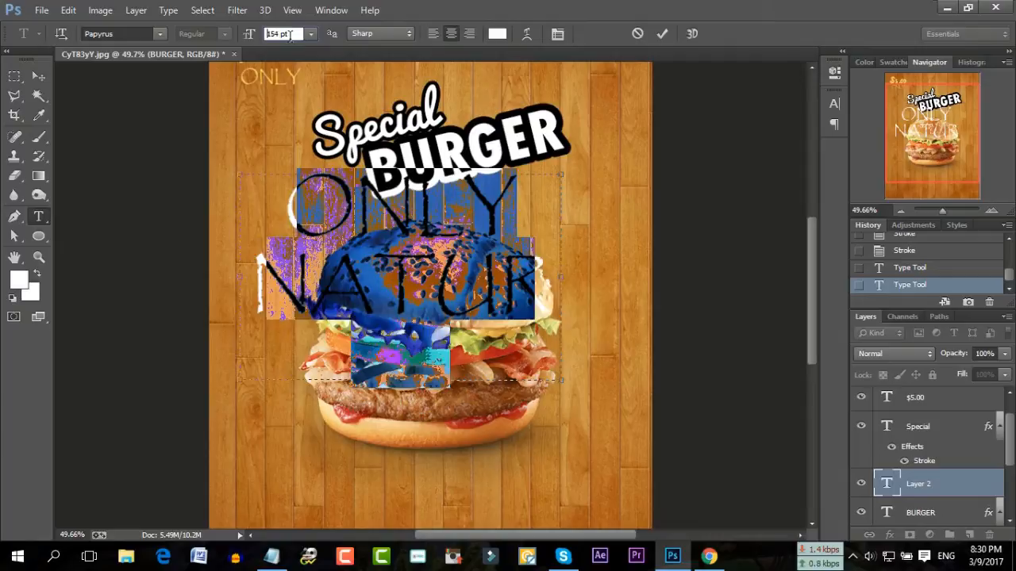
scroll(290, 34, "down", 20)
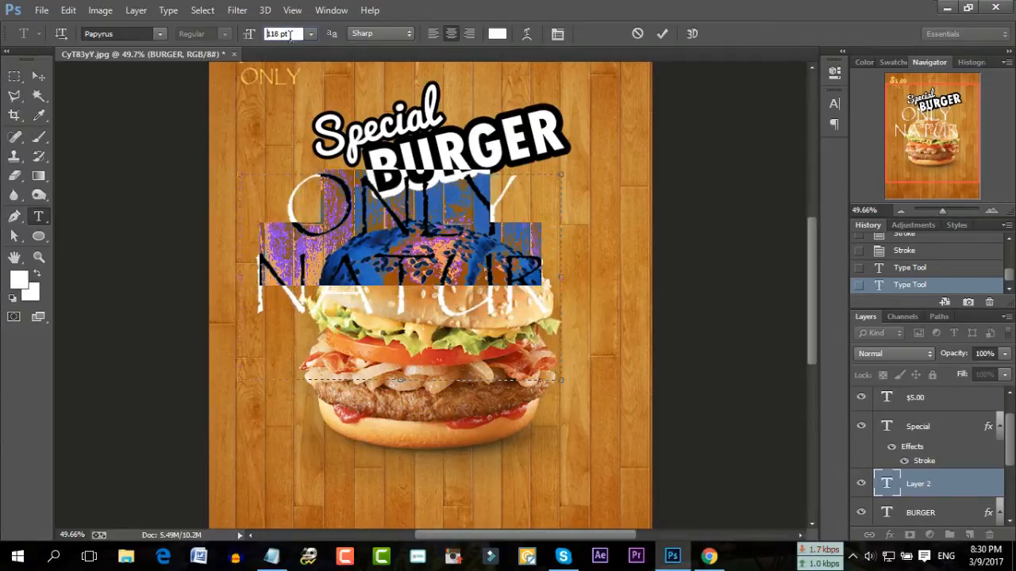
scroll(289, 34, "down", 20)
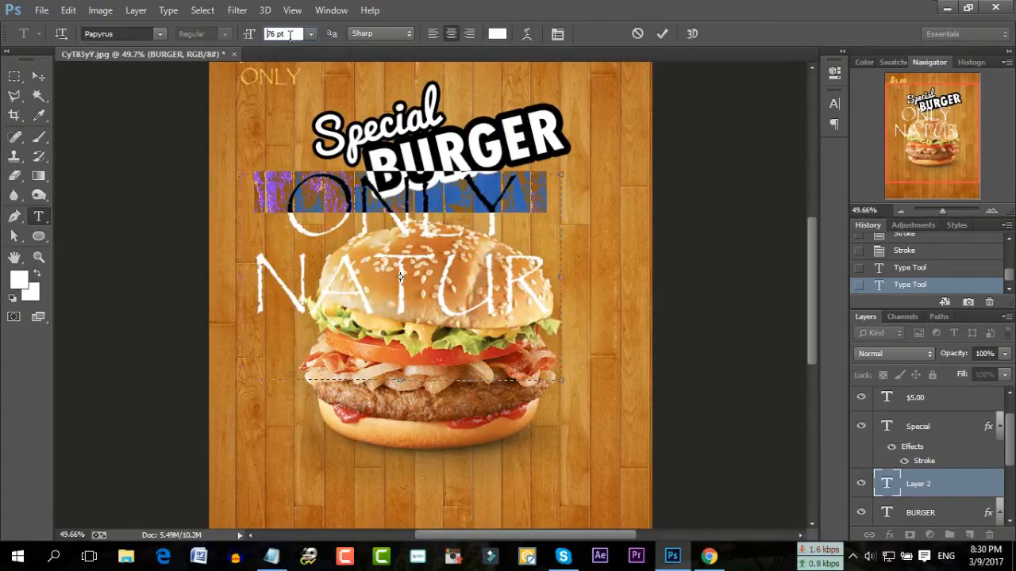
scroll(289, 34, "down", 12)
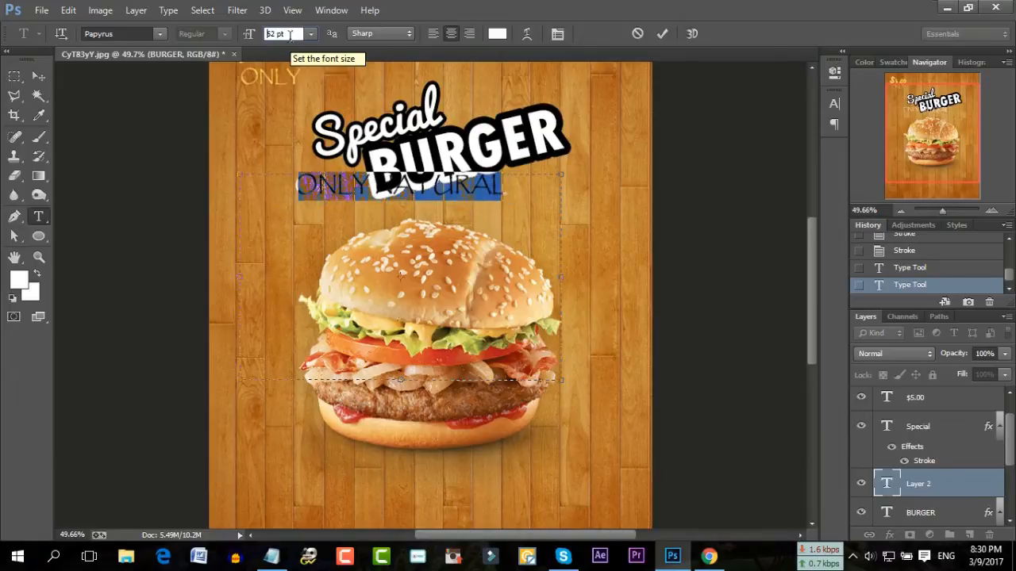
left_click(497, 34)
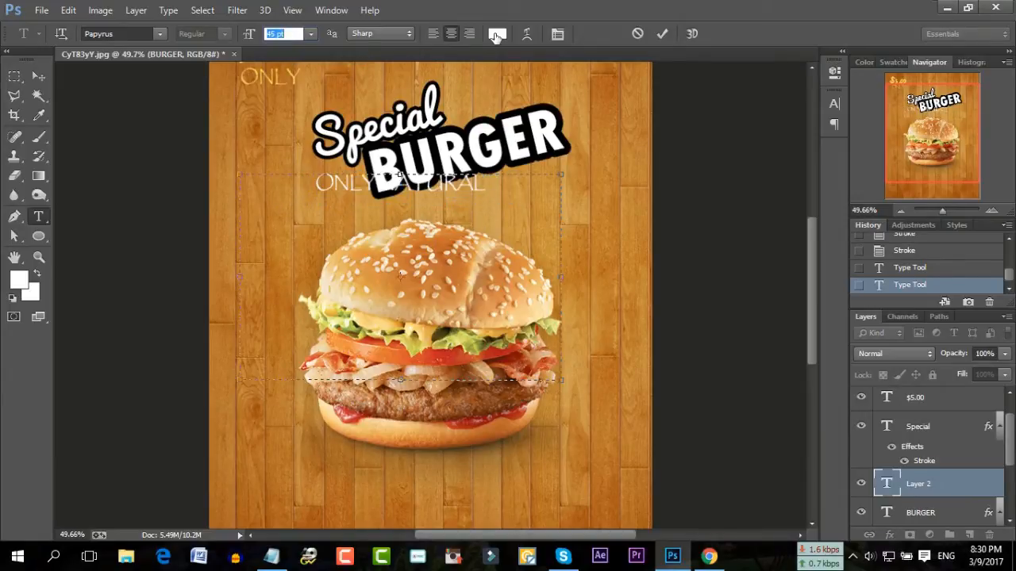
Color ONLY NATURAL pale yellow (f6d55d) and shift it right beneath BURGER
left_click(613, 295)
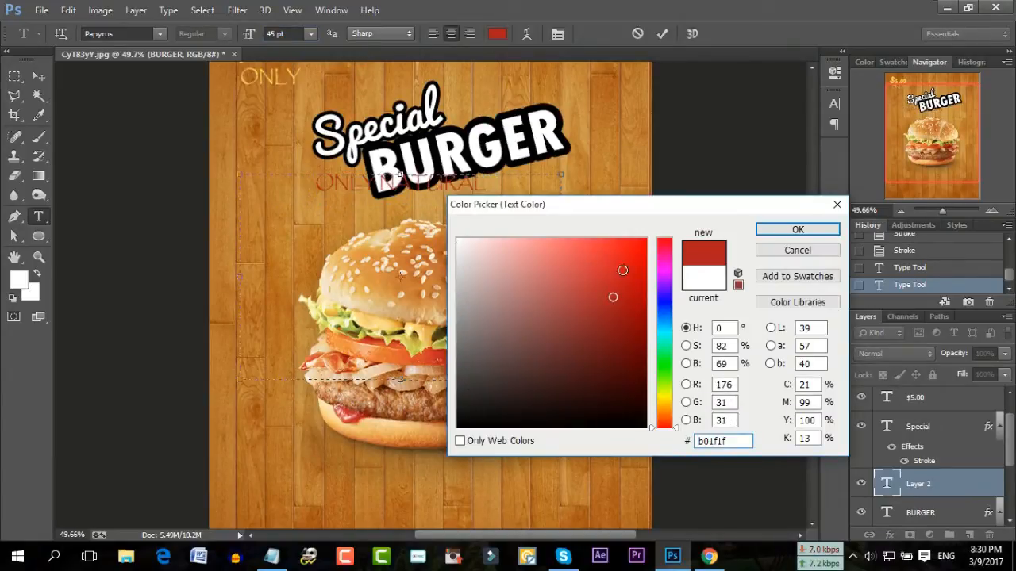
left_click(576, 258)
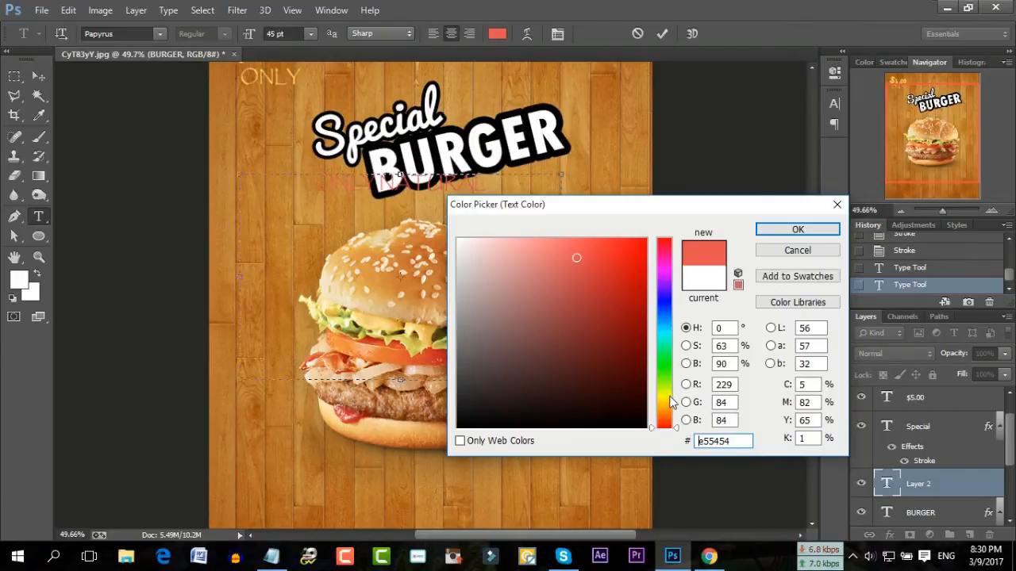
left_click(669, 398)
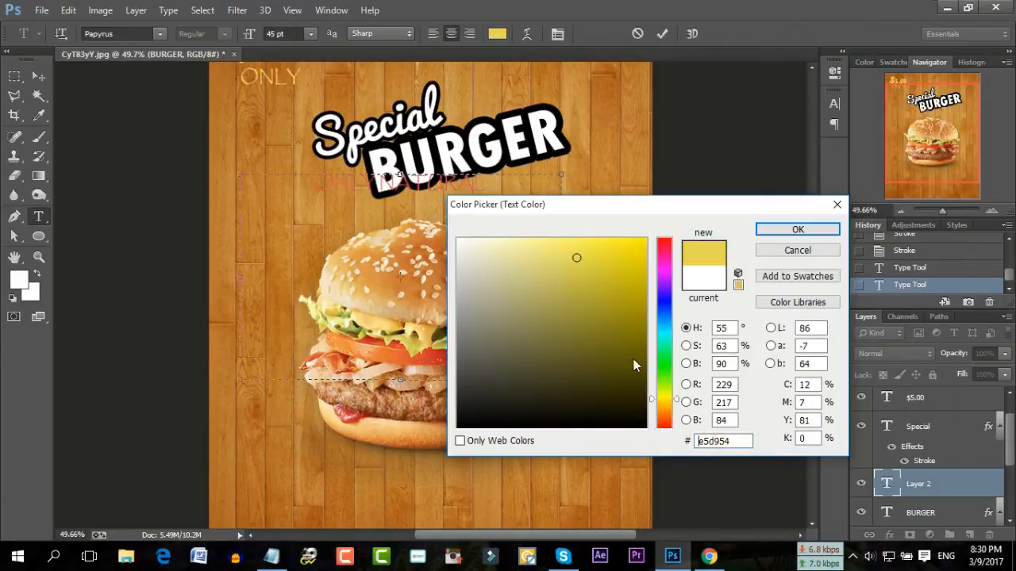
left_click(247, 78)
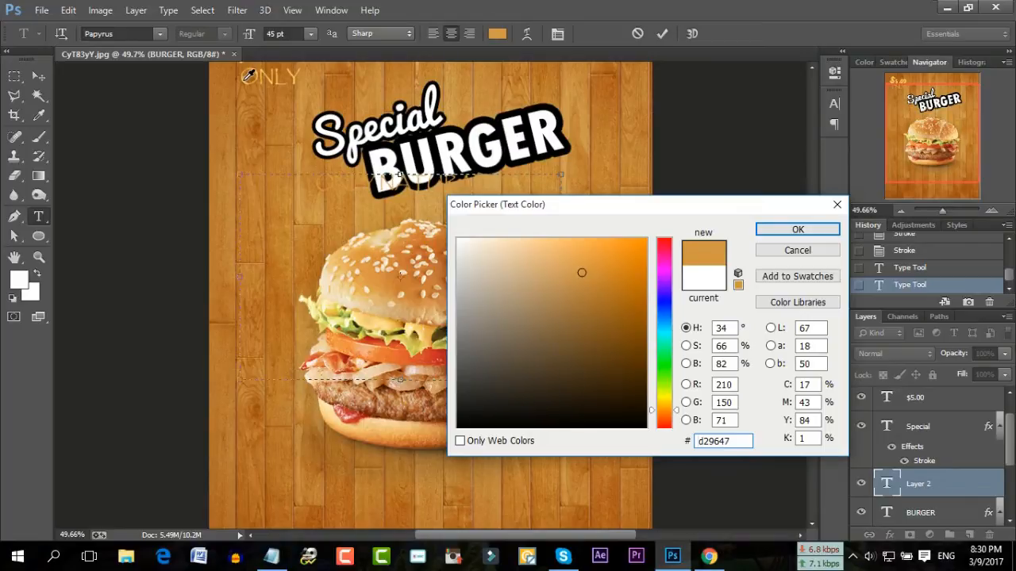
left_click(247, 78)
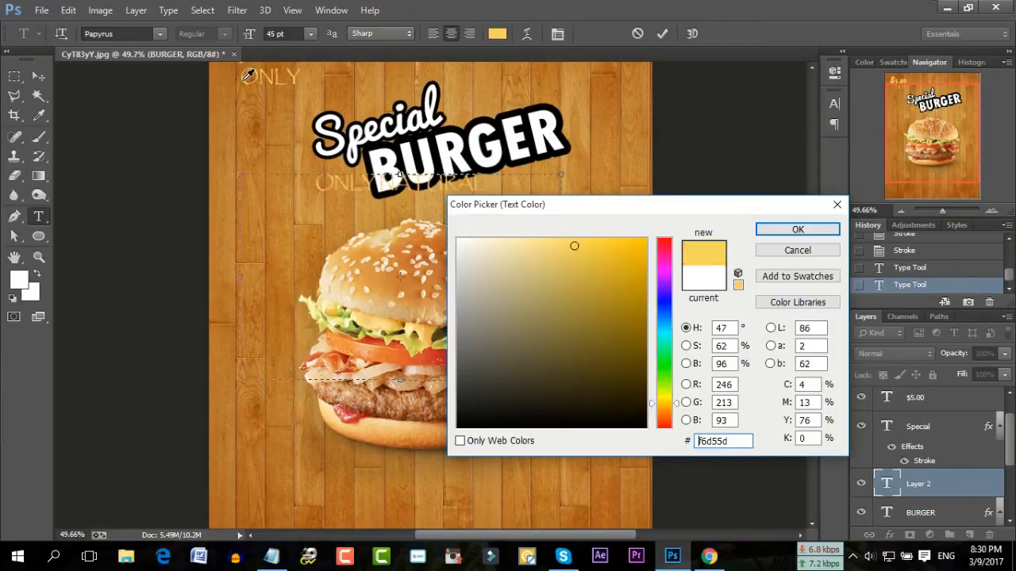
left_click(790, 230)
left_click(362, 183)
left_click_drag(408, 141, 566, 154)
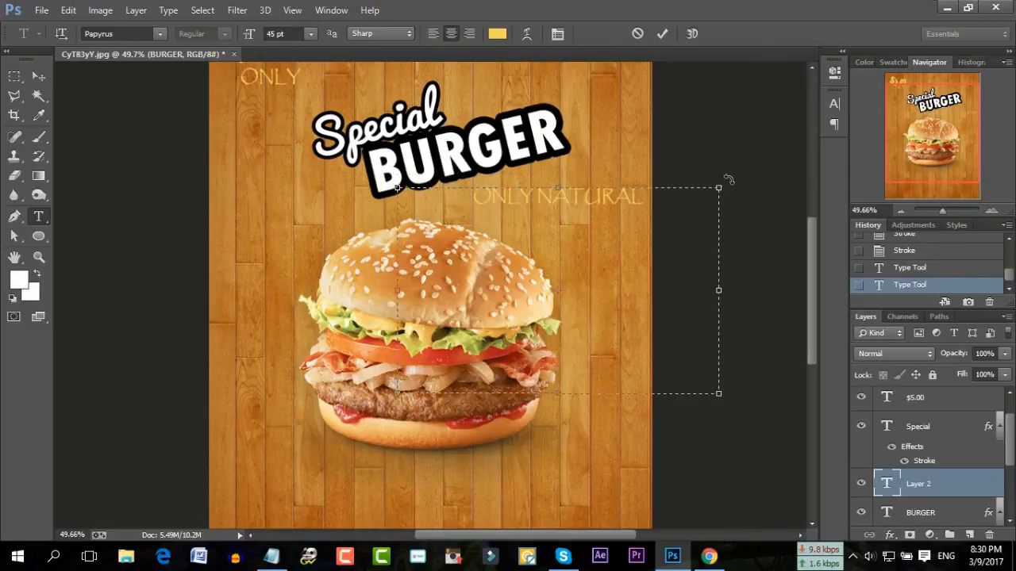
Resize the ONLY NATURAL tagline to 32 pt
left_click_drag(661, 197, 405, 199)
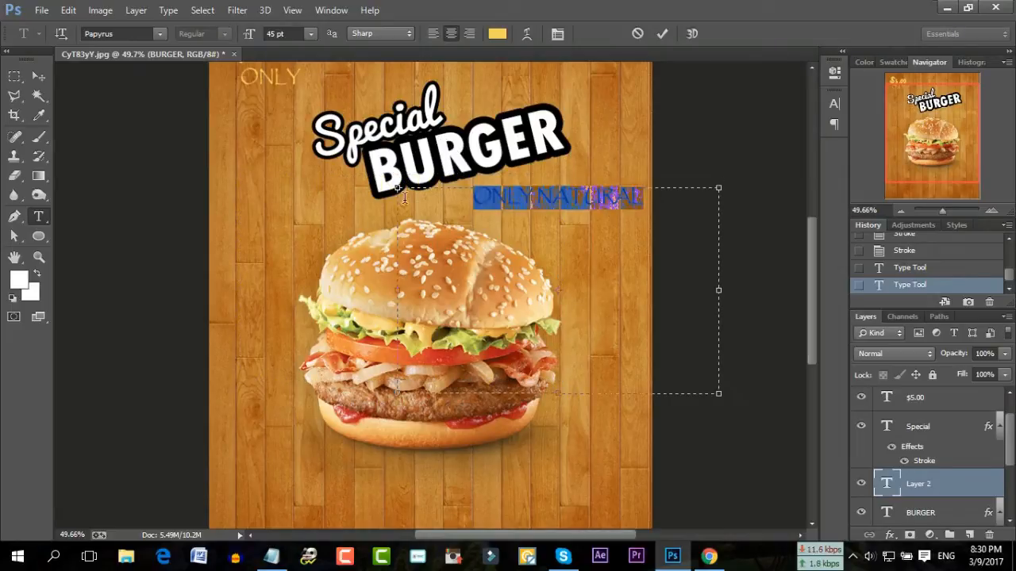
left_click(290, 34)
type("32")
key("Return")
left_click(785, 203)
Tilt the tagline about 23° upward, place it beside BURGER, and commit
left_click_drag(732, 185, 681, 170)
left_click_drag(524, 142, 523, 139)
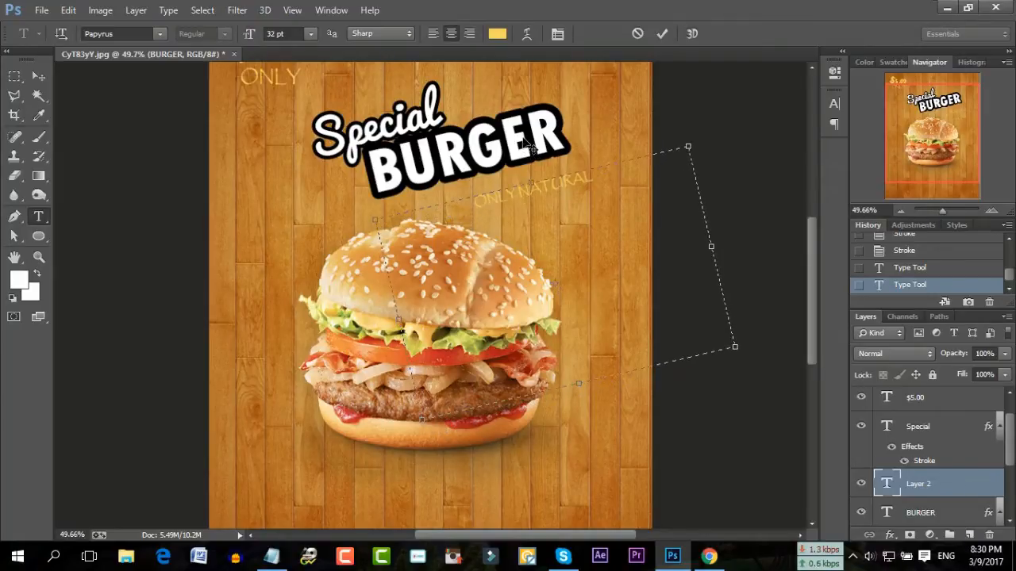
left_click(663, 33)
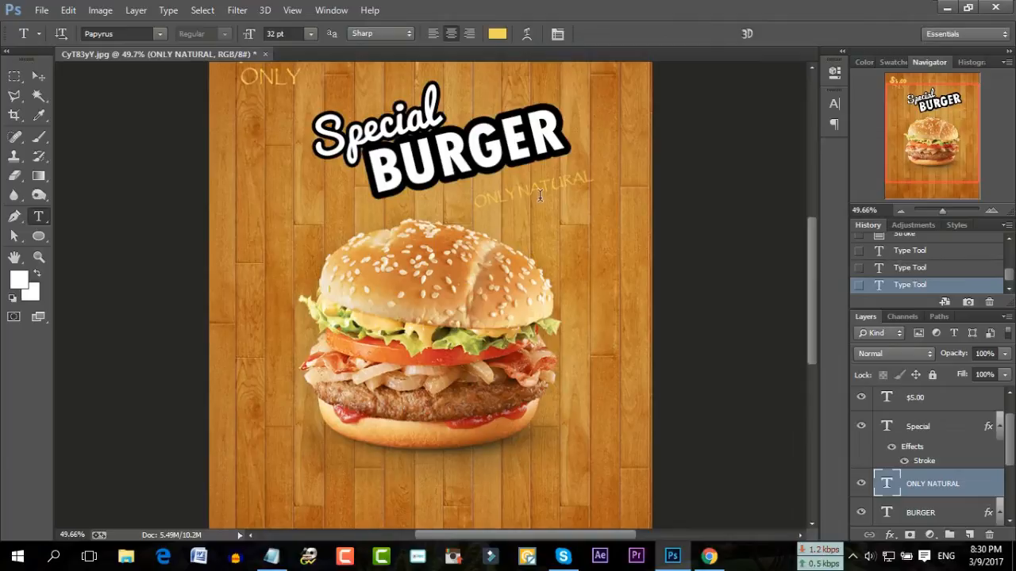
scroll(410, 200, "up", 2)
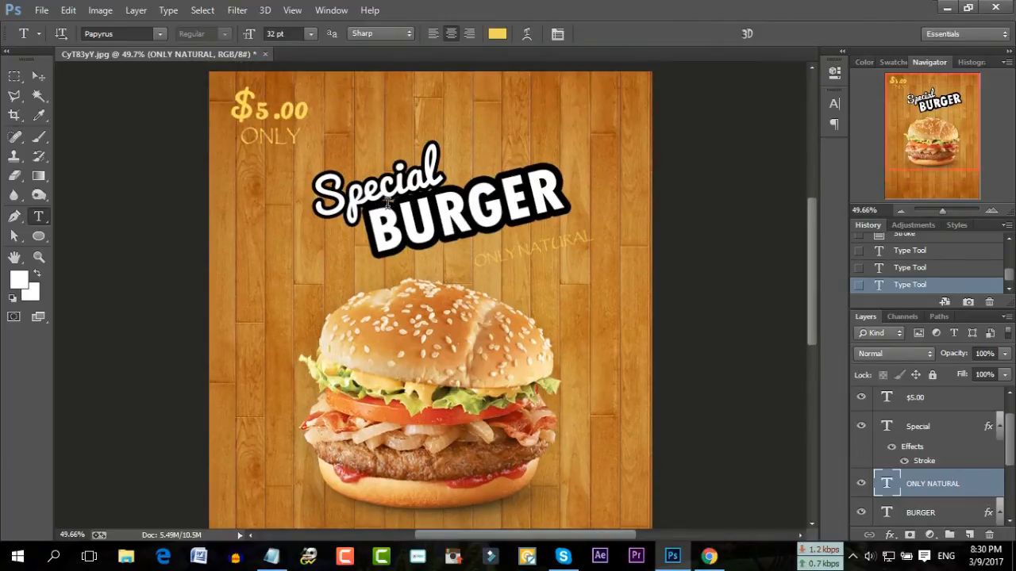
left_click(917, 406)
Add a black outline Stroke effect to the $5.00 price layer
left_click(890, 536)
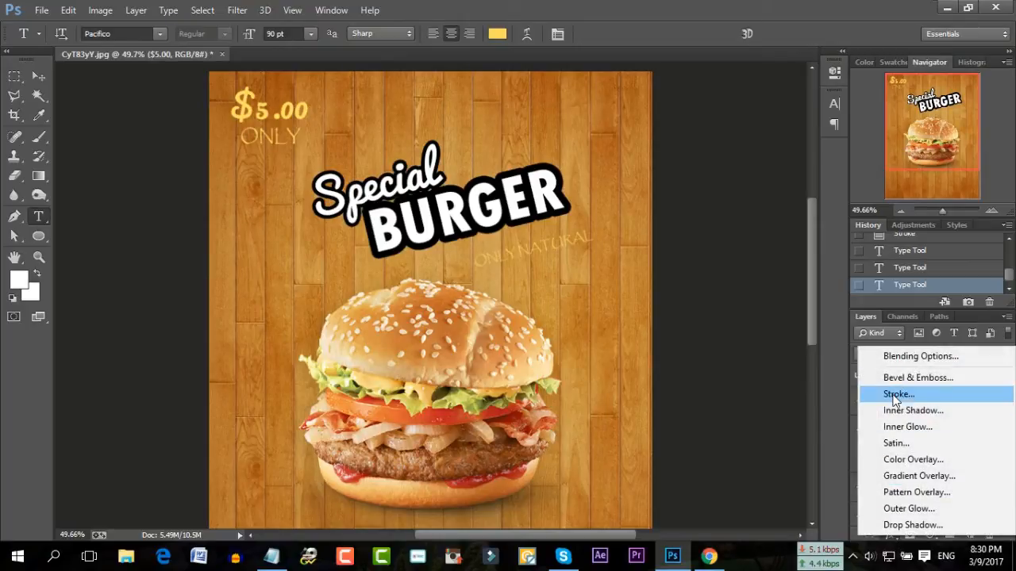
left_click(893, 395)
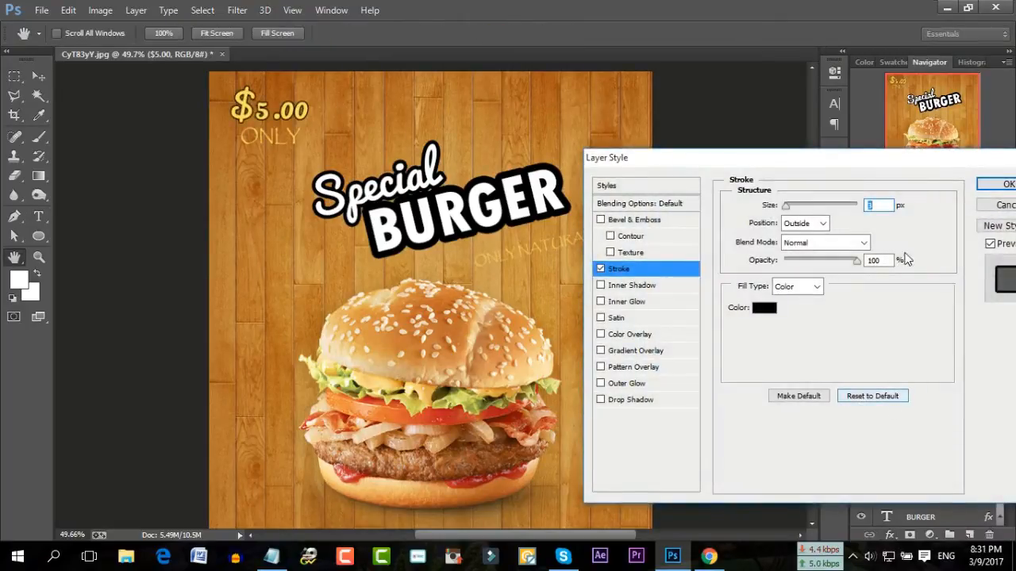
left_click(1001, 184)
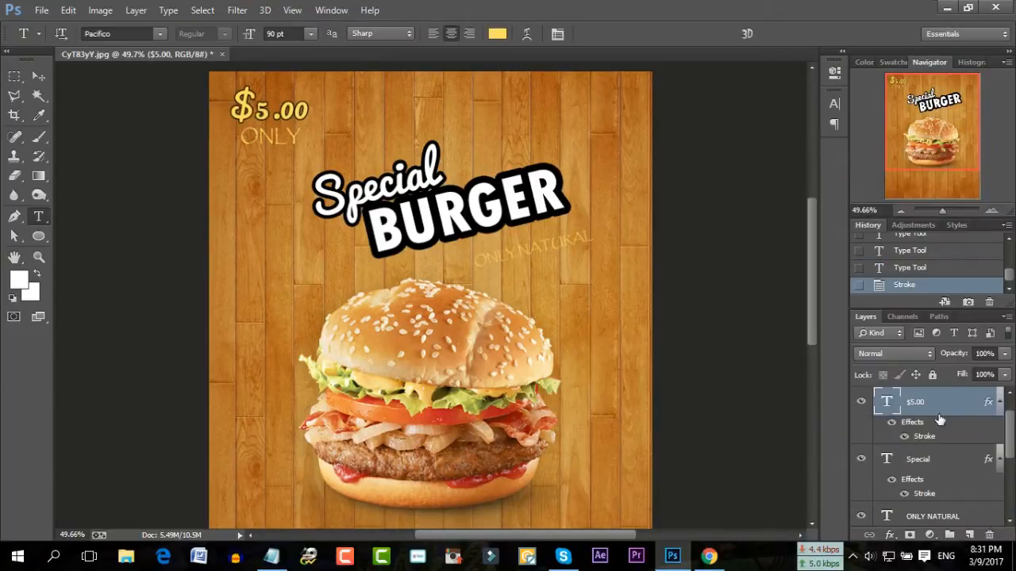
Give the ONLY text layer a 2 px black Stroke
left_click(921, 465)
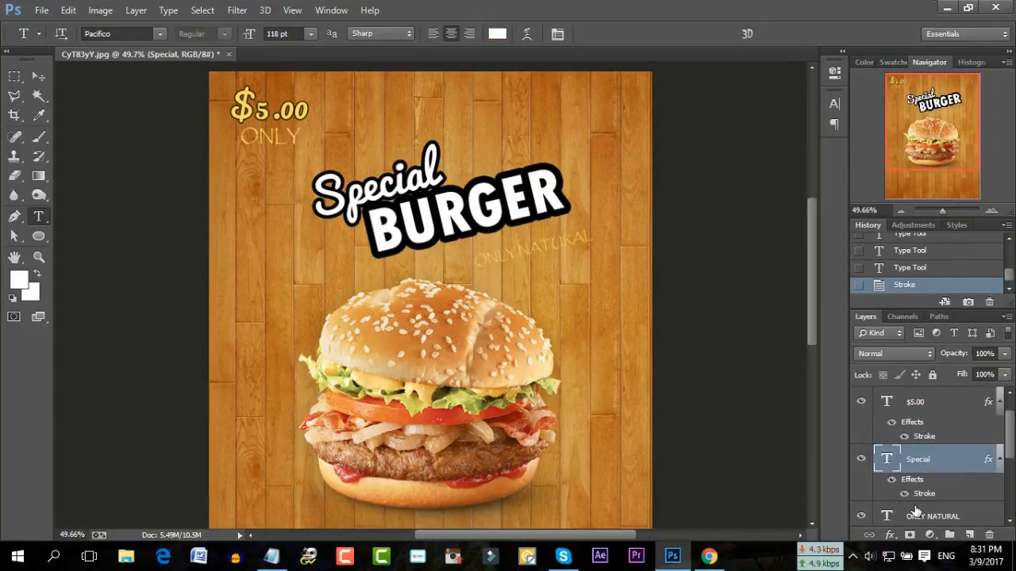
scroll(920, 468, "down", 3)
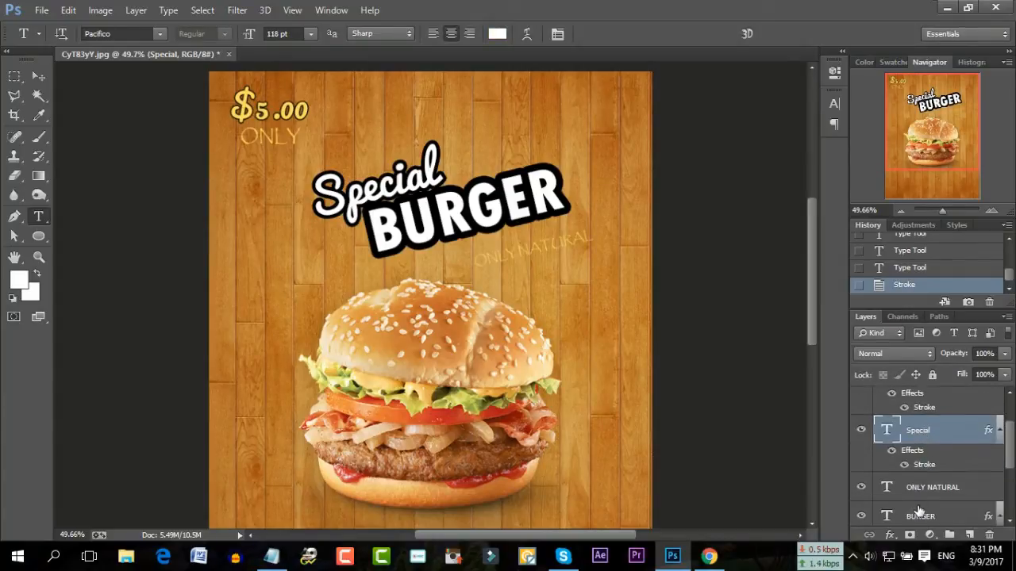
scroll(940, 506, "down", 1)
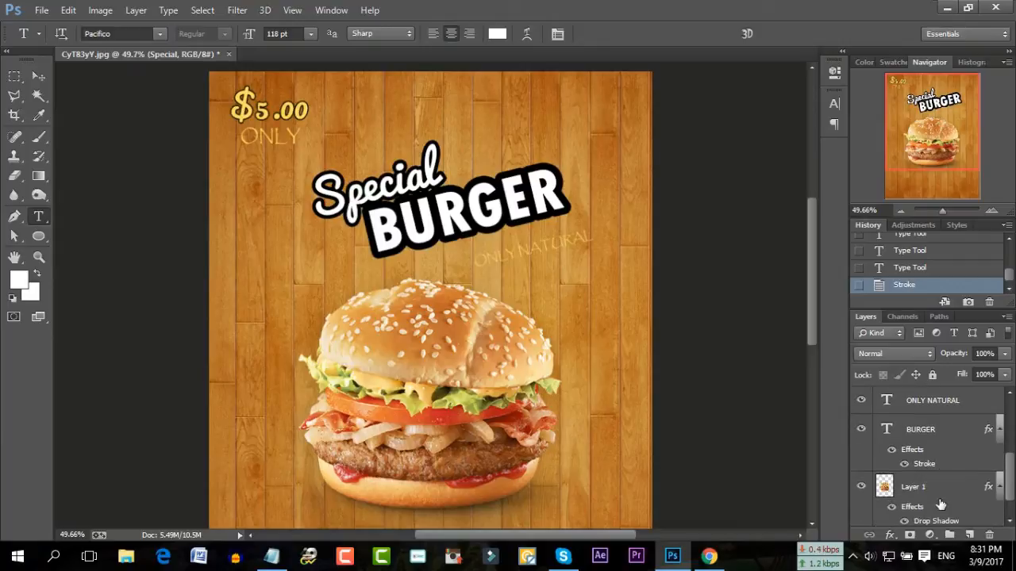
scroll(940, 506, "down", 1)
scroll(940, 506, "up", 1)
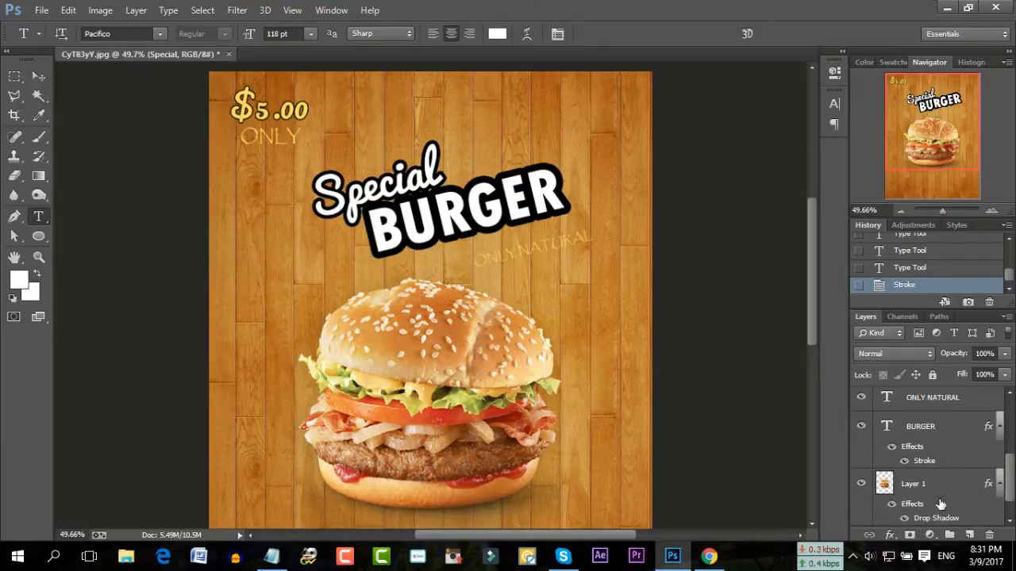
scroll(940, 506, "up", 2)
scroll(940, 506, "up", 3)
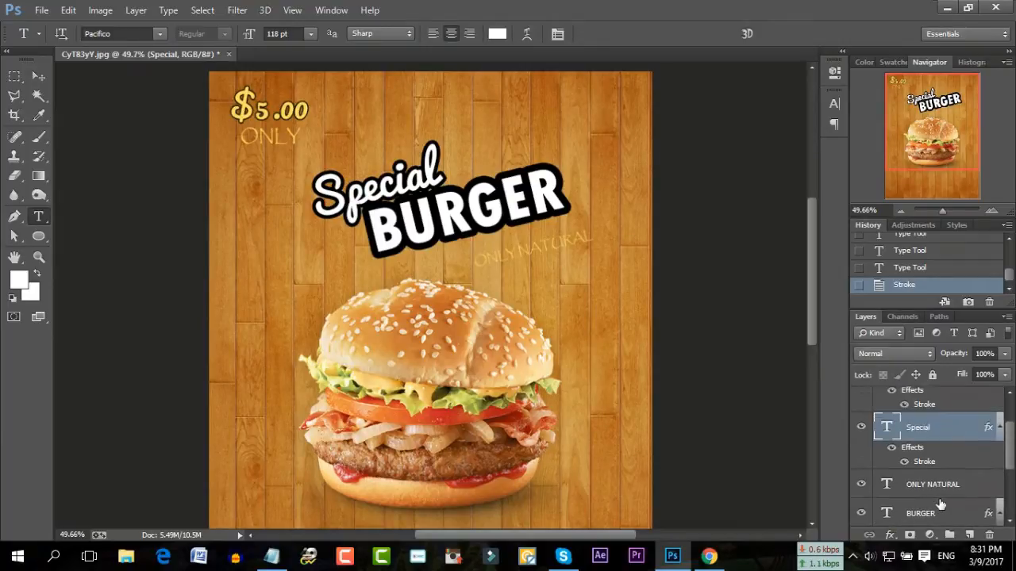
left_click(919, 405)
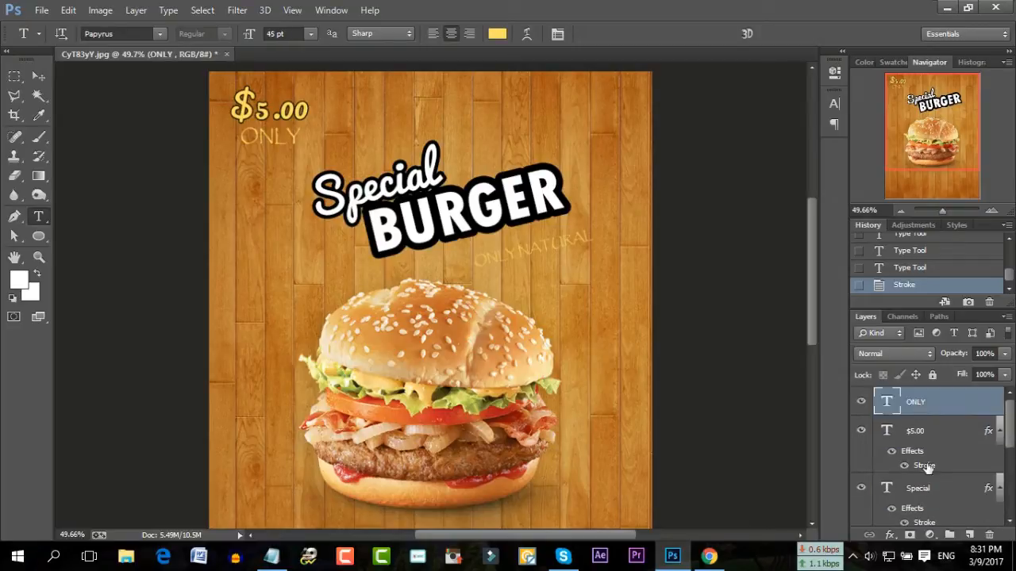
left_click(890, 534)
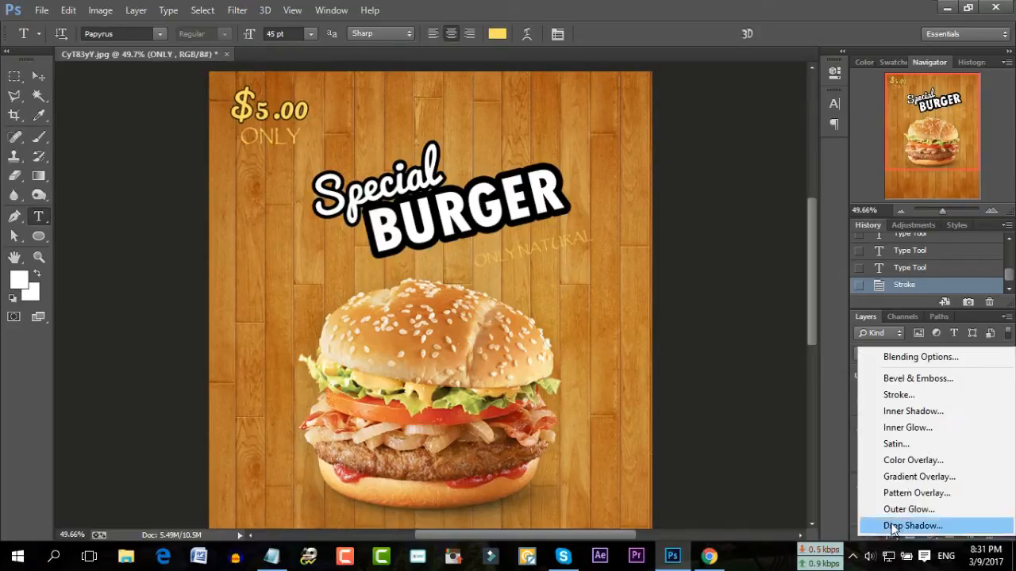
left_click(903, 396)
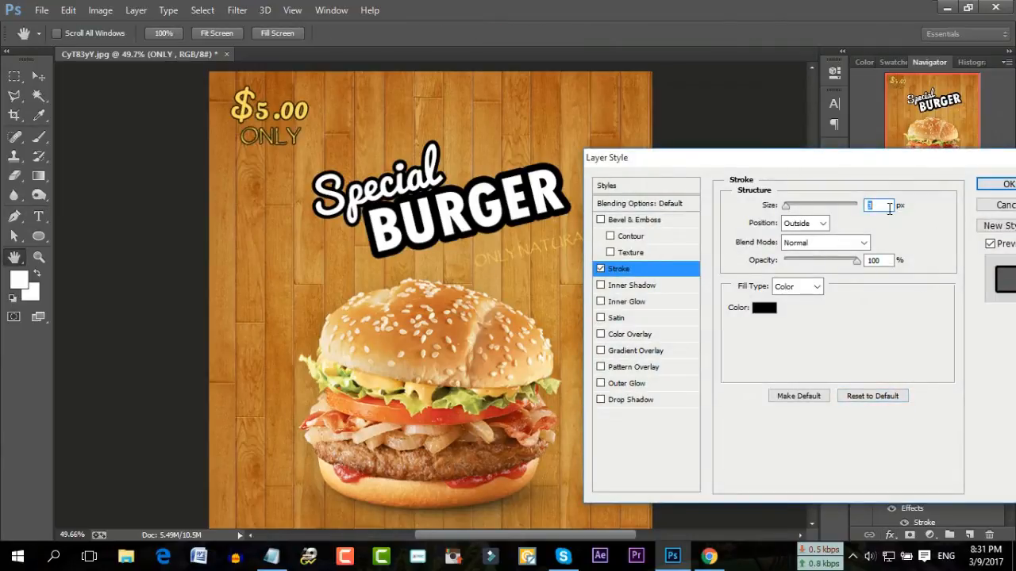
key("Up")
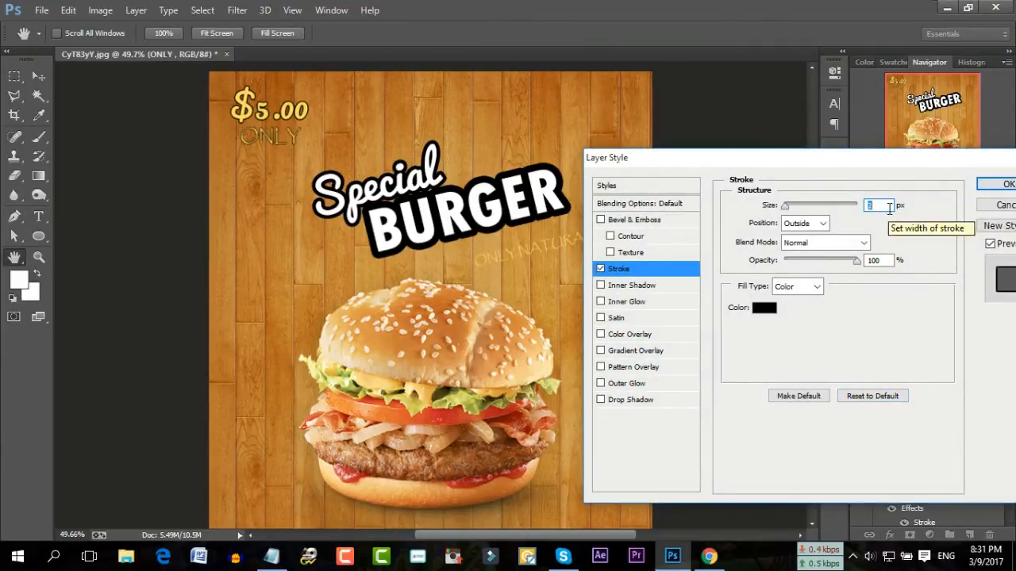
left_click(994, 182)
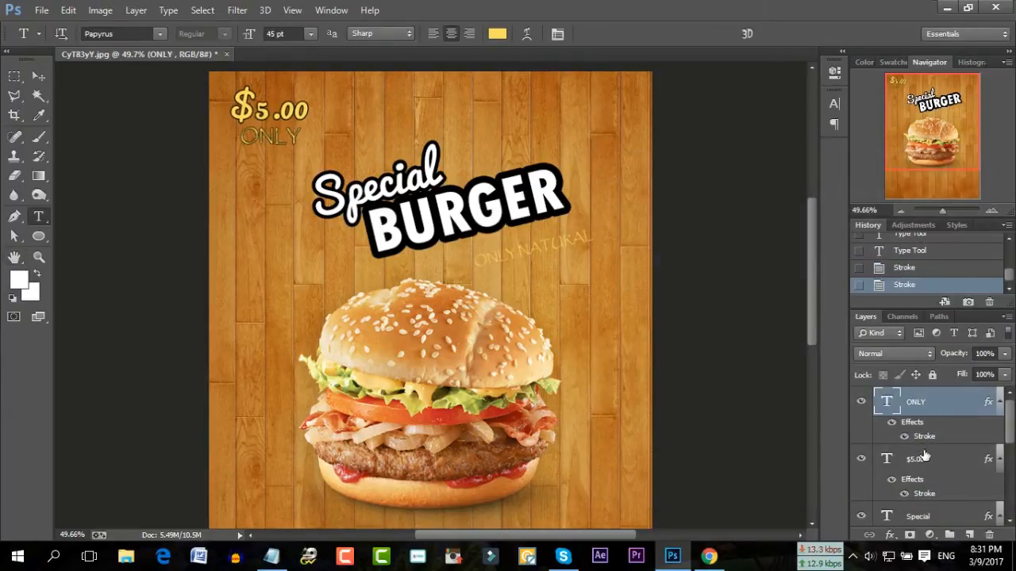
Add a thin black Stroke outline to the ONLY NATURAL tagline layer
scroll(925, 457, "down", 1)
left_click(937, 517)
left_click(889, 536)
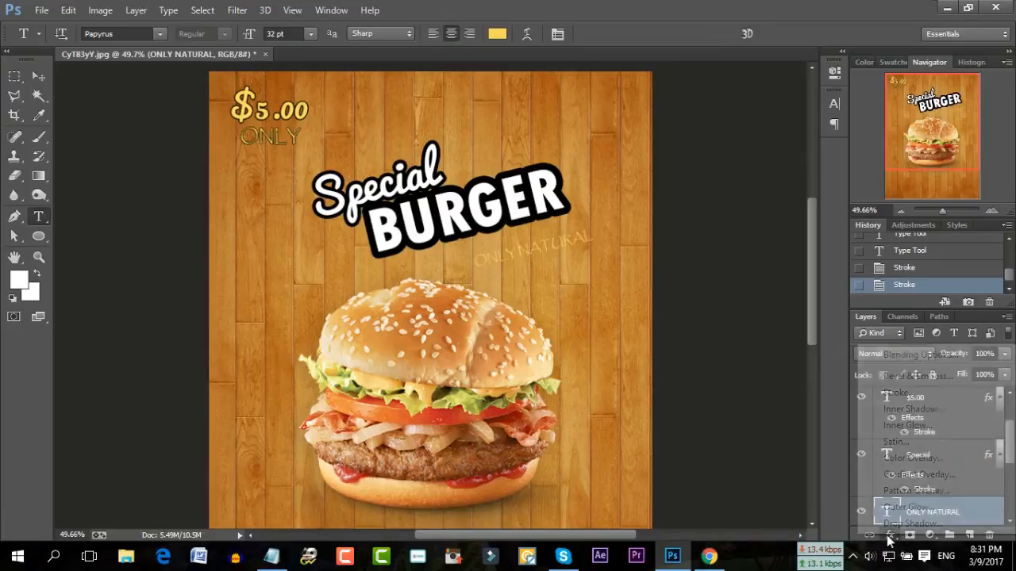
left_click(908, 393)
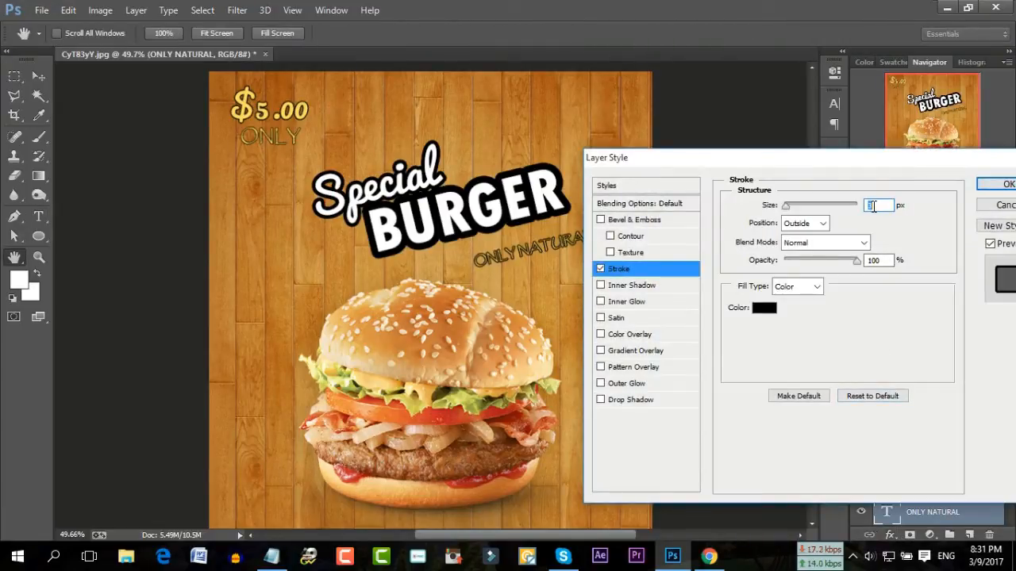
left_click(1005, 185)
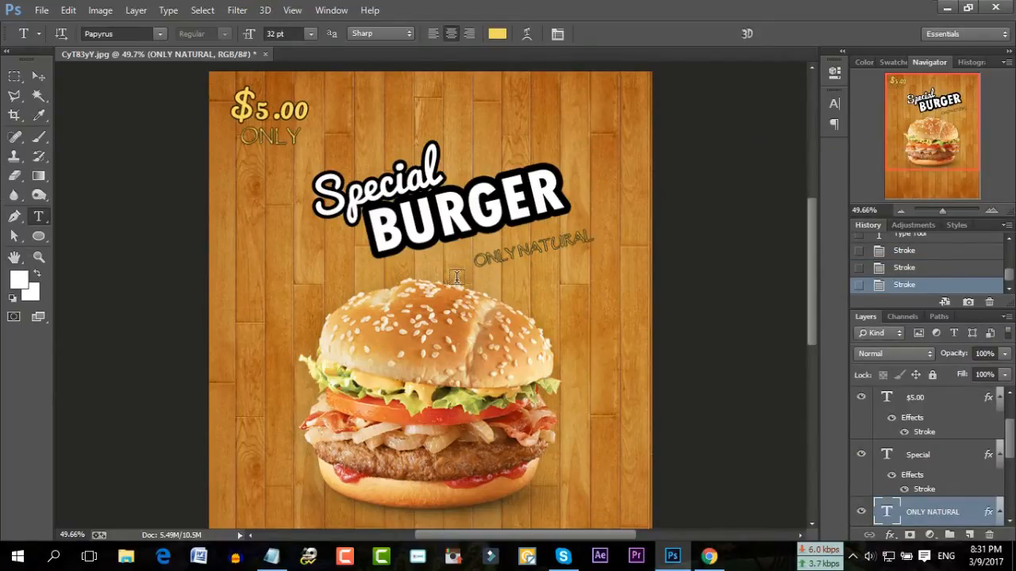
triple_click(525, 245)
left_click(525, 246)
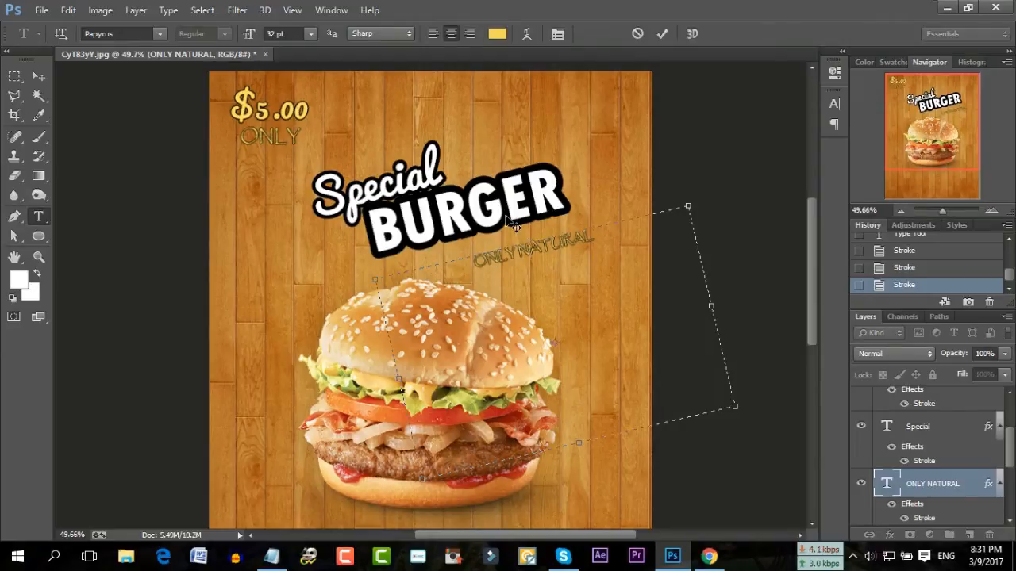
double_click(525, 249)
left_click_drag(591, 237, 461, 269)
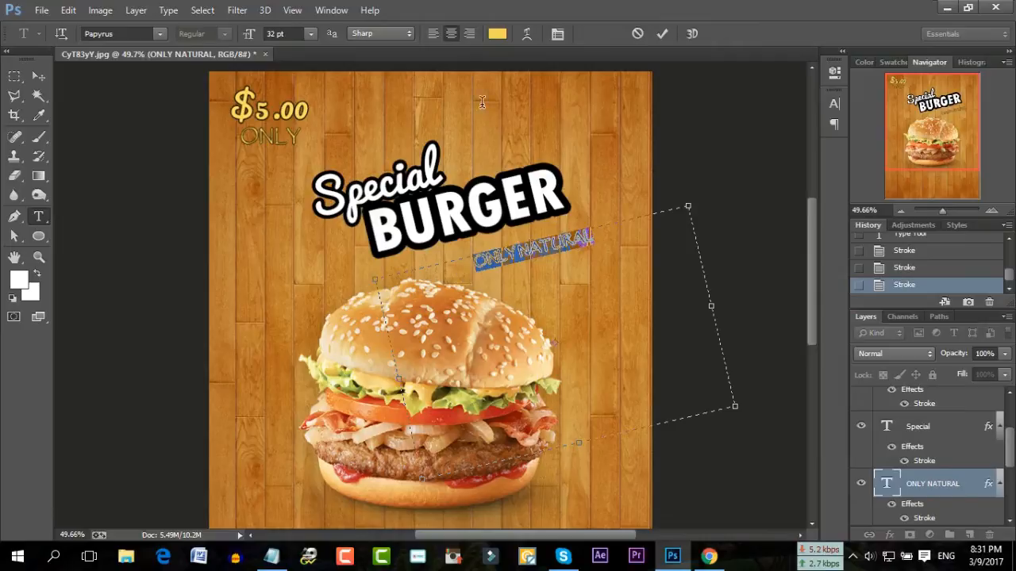
left_click(505, 36)
type("ffffff")
left_click_drag(508, 210, 691, 268)
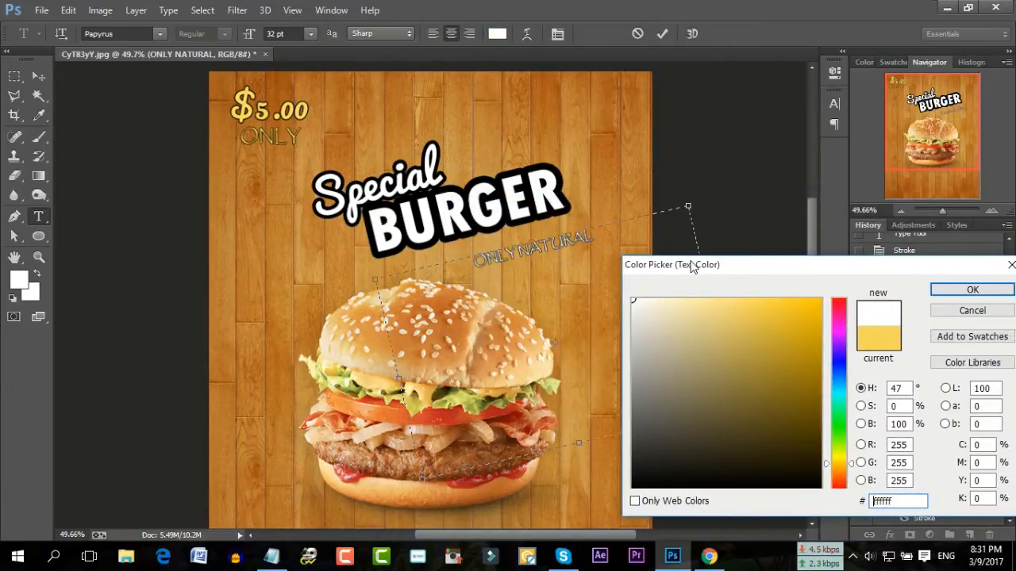
left_click(972, 310)
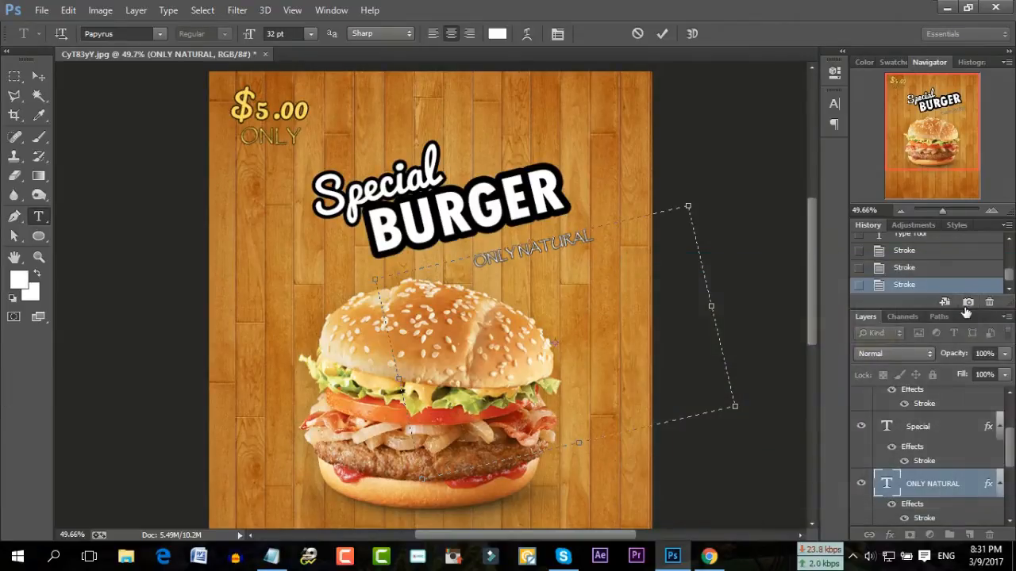
left_click(661, 34)
left_click_drag(377, 171, 454, 238)
Discard the accidental Special edit, then paste INGRIDIENTS from the Notepad notes into a new text box
left_click(637, 34)
left_click_drag(366, 117, 654, 393)
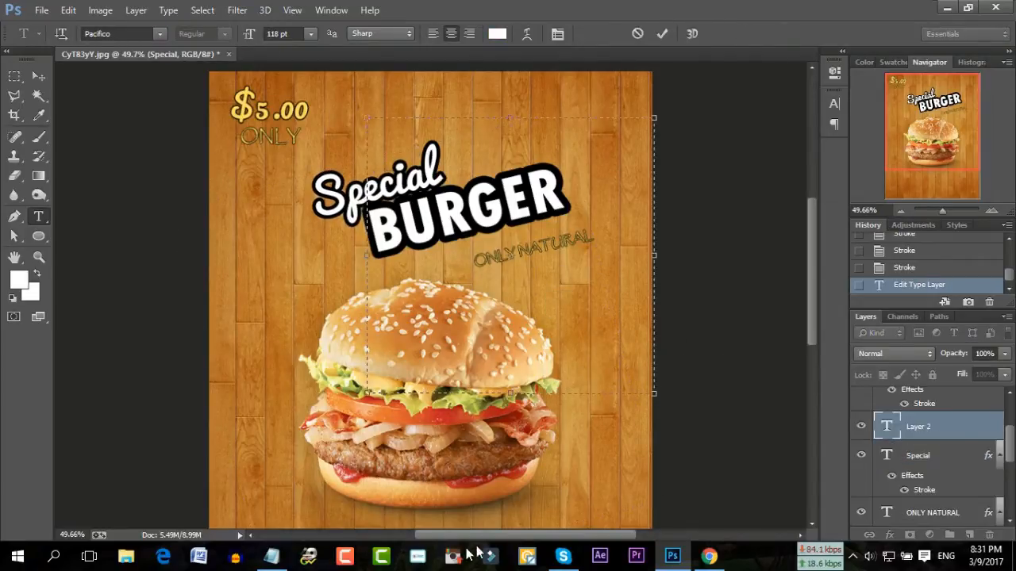
left_click(271, 556)
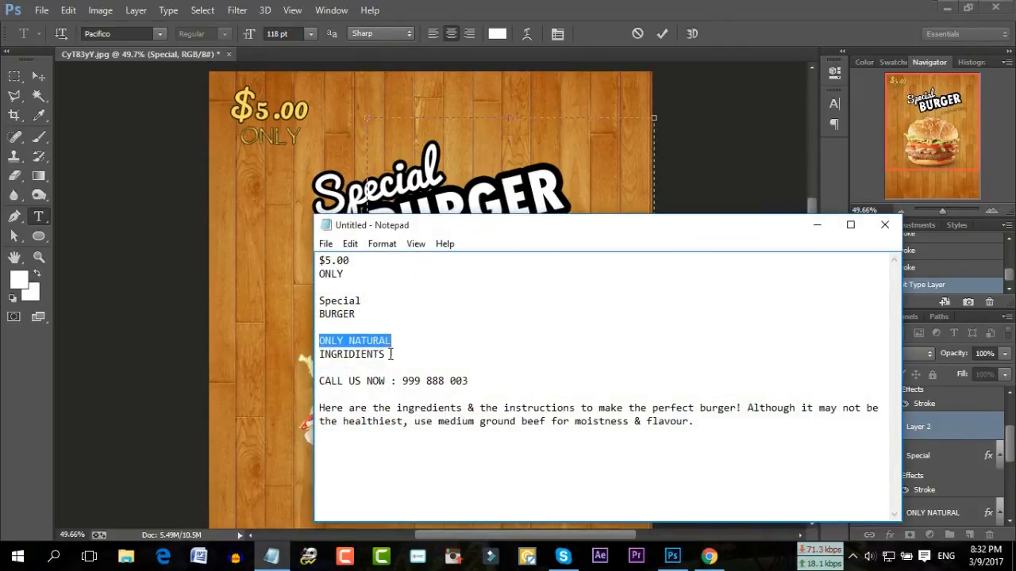
double_click(389, 353)
right_click(324, 356)
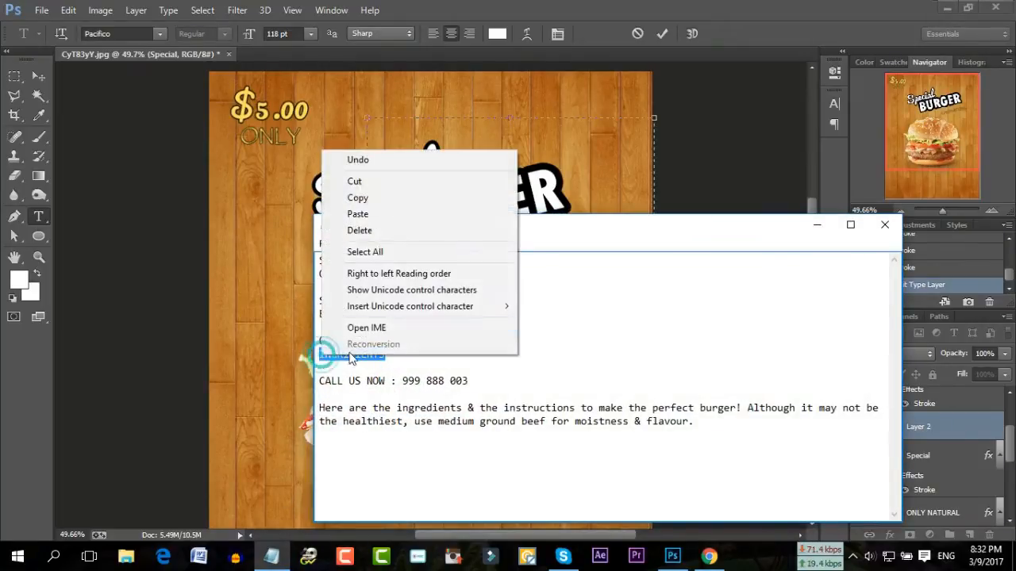
left_click(363, 199)
left_click(514, 124)
right_click(511, 131)
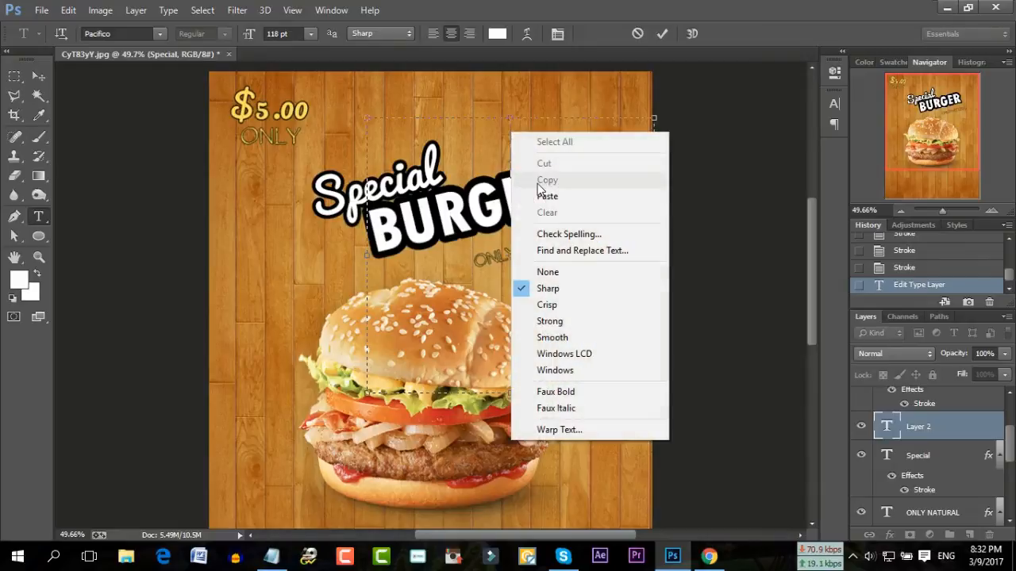
left_click(547, 197)
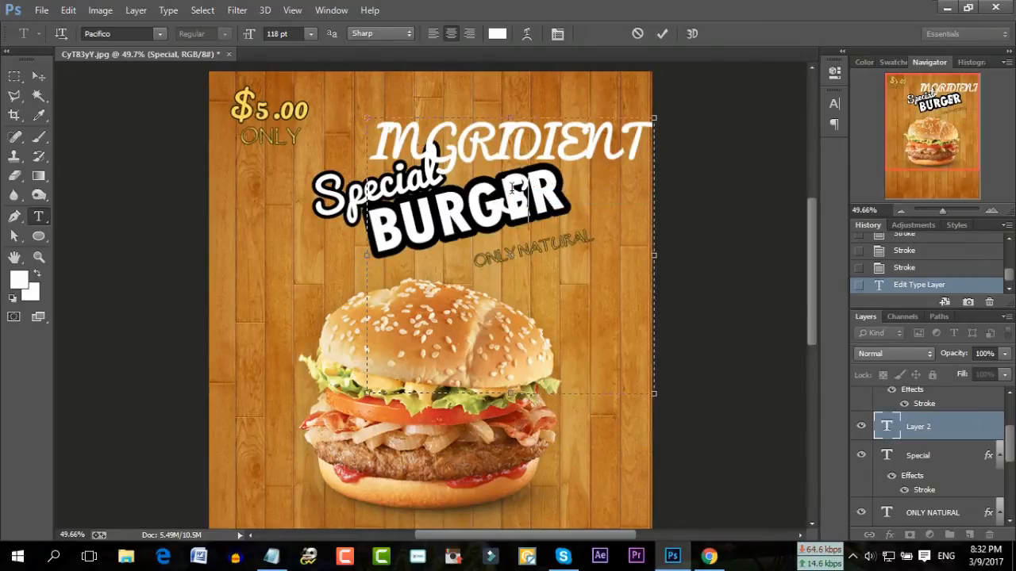
Set the INGRIDIENTS text to the Papyrus font at 36 pt
key("ctrl+a")
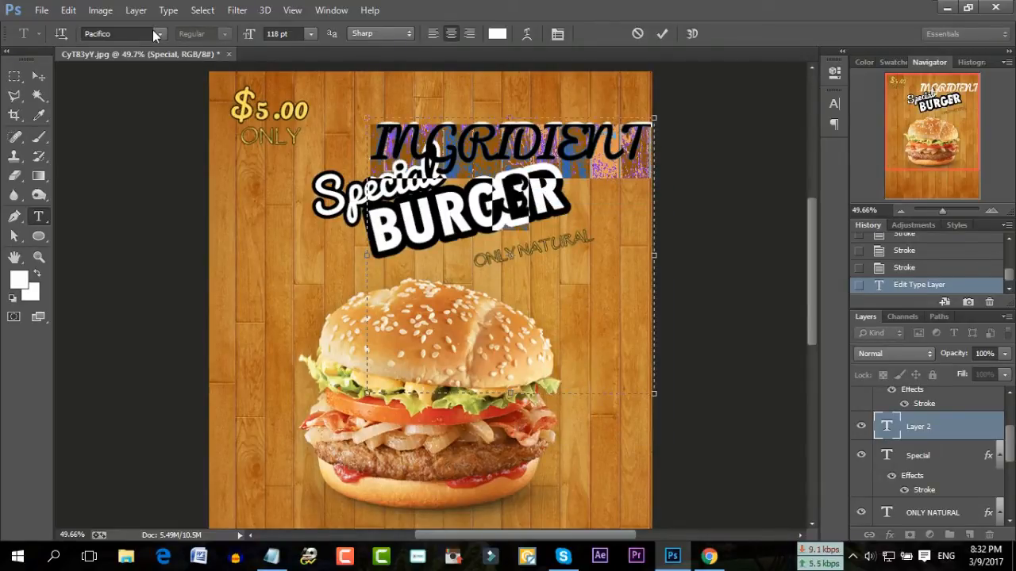
left_click(155, 36)
left_click(267, 98)
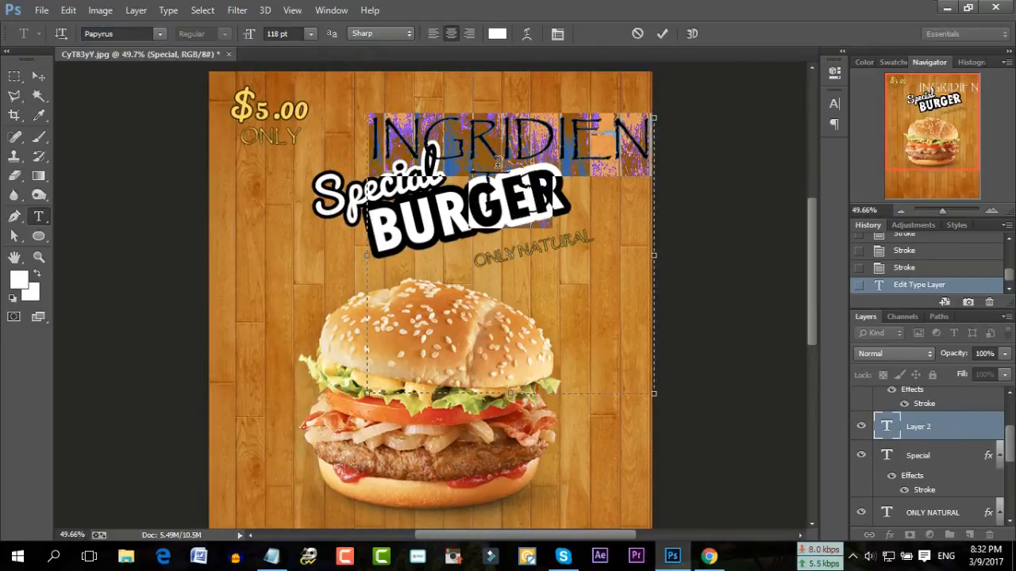
left_click(300, 32)
scroll(300, 32, "down", 20)
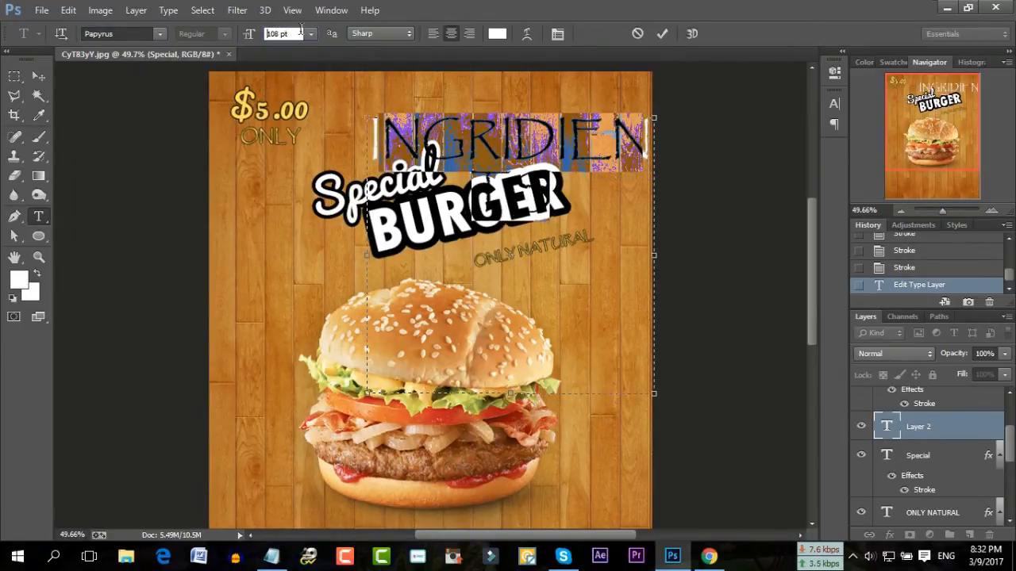
scroll(300, 32, "down", 20)
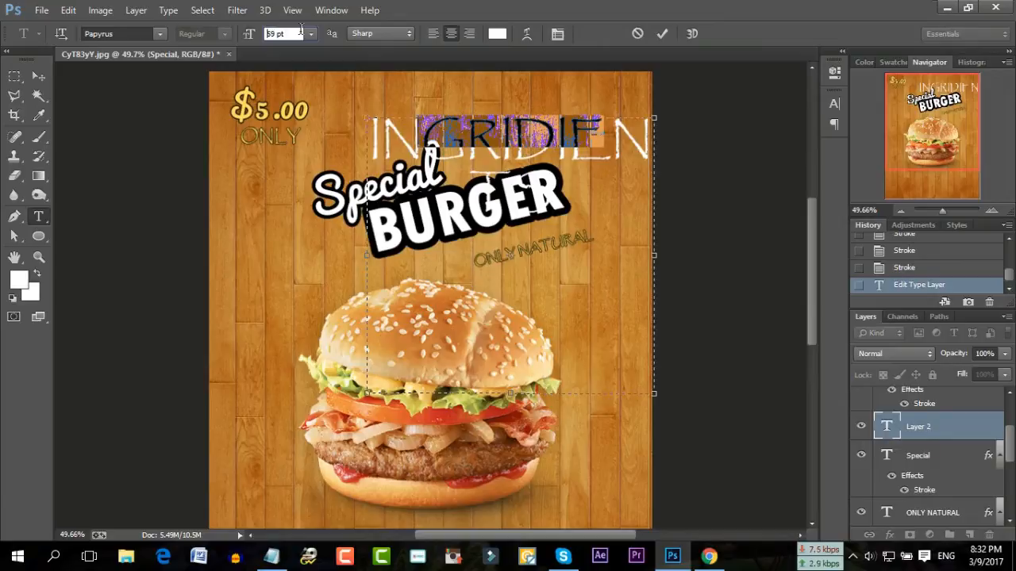
scroll(300, 32, "down", 14)
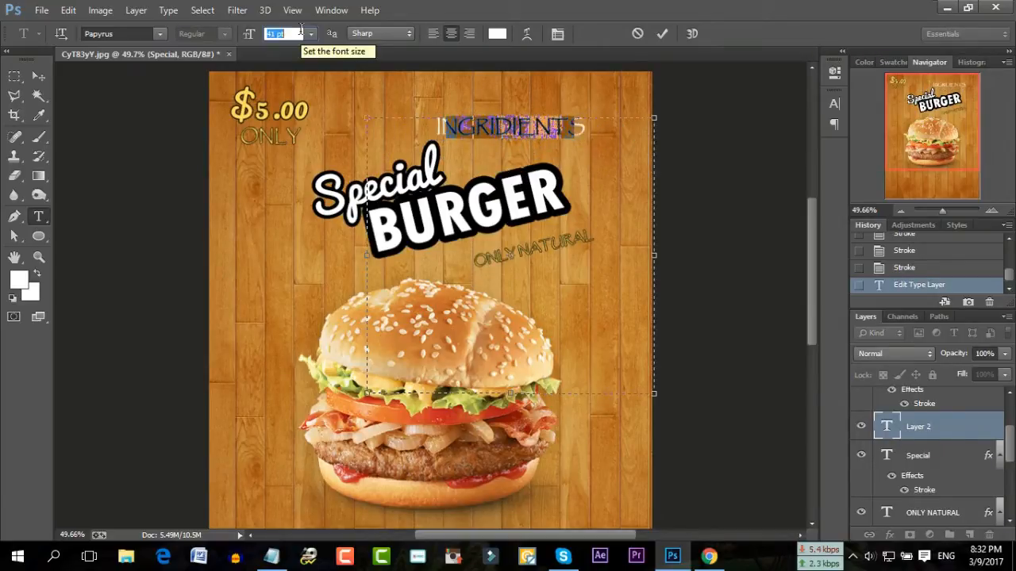
left_click(536, 146)
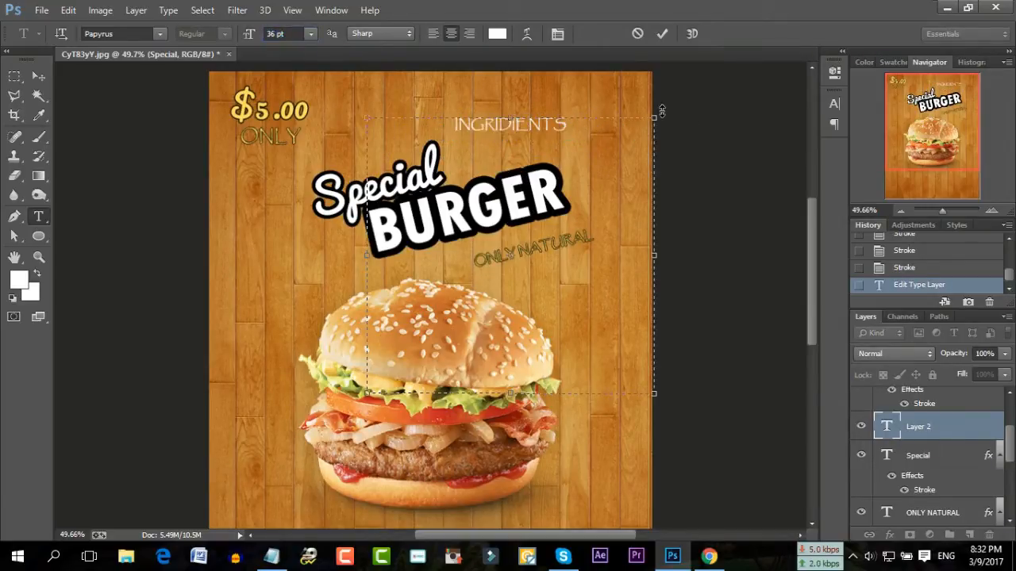
Color INGRIDIENTS with the yellow sampled from the $5.00 price
left_click_drag(577, 114, 418, 126)
left_click(496, 33)
left_click(270, 105)
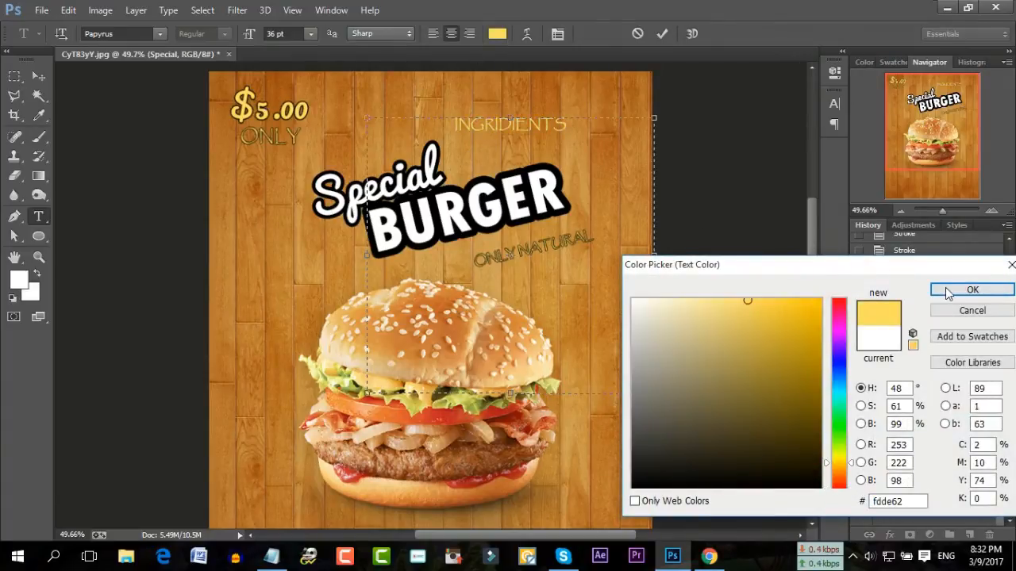
left_click(973, 289)
Tilt INGRIDIENTS about 14° counter-clockwise, place it just under ONLY NATURAL, and commit
left_click_drag(670, 117, 620, 90)
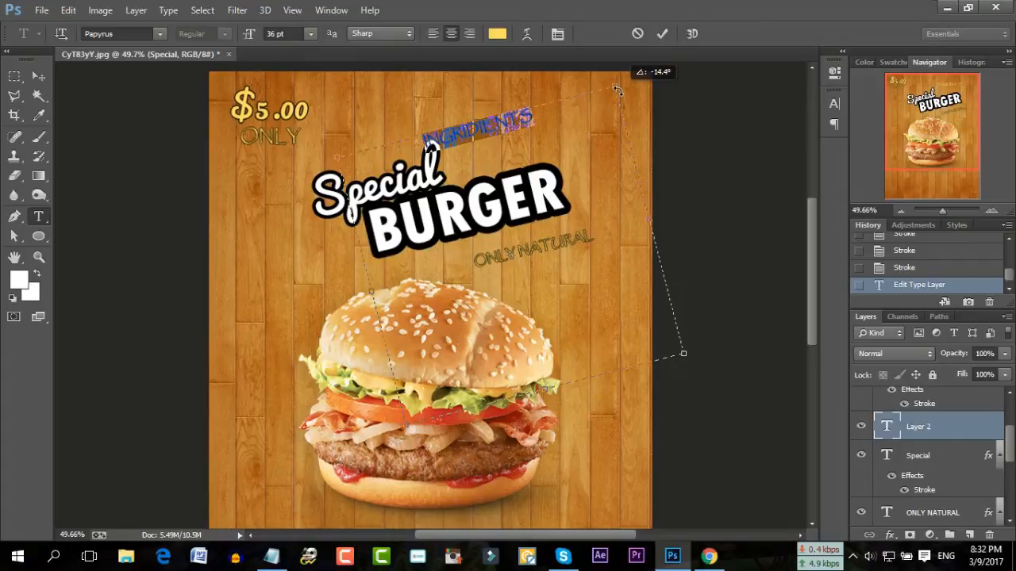
left_click_drag(490, 196, 512, 236)
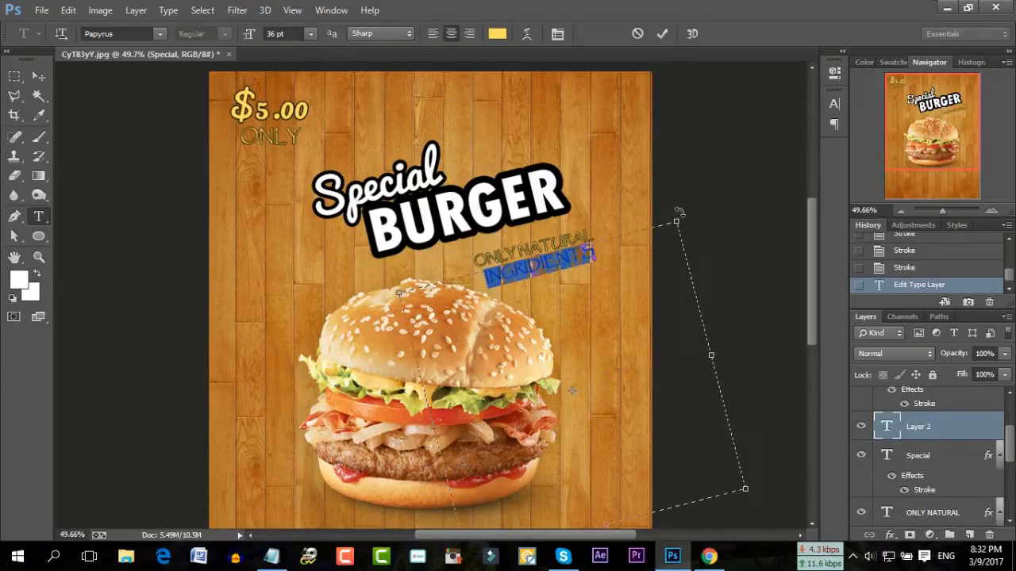
left_click_drag(681, 213, 684, 213)
left_click_drag(532, 221, 529, 219)
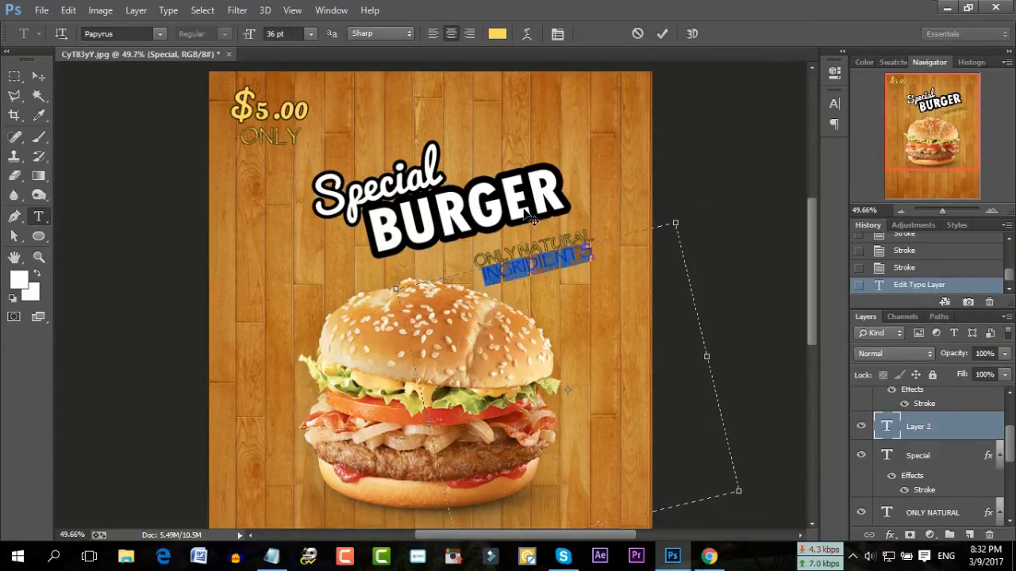
left_click(662, 34)
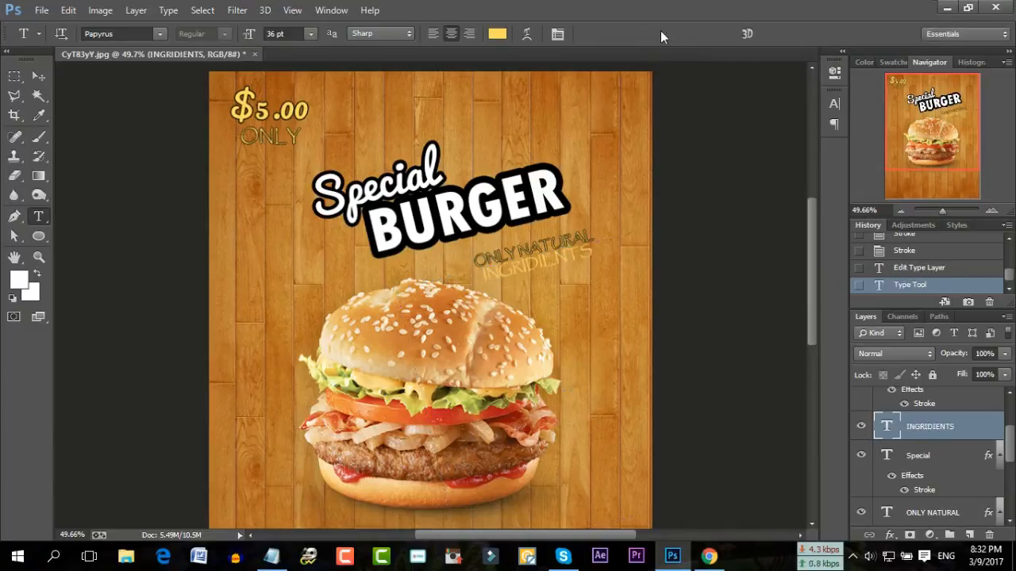
left_click(521, 262)
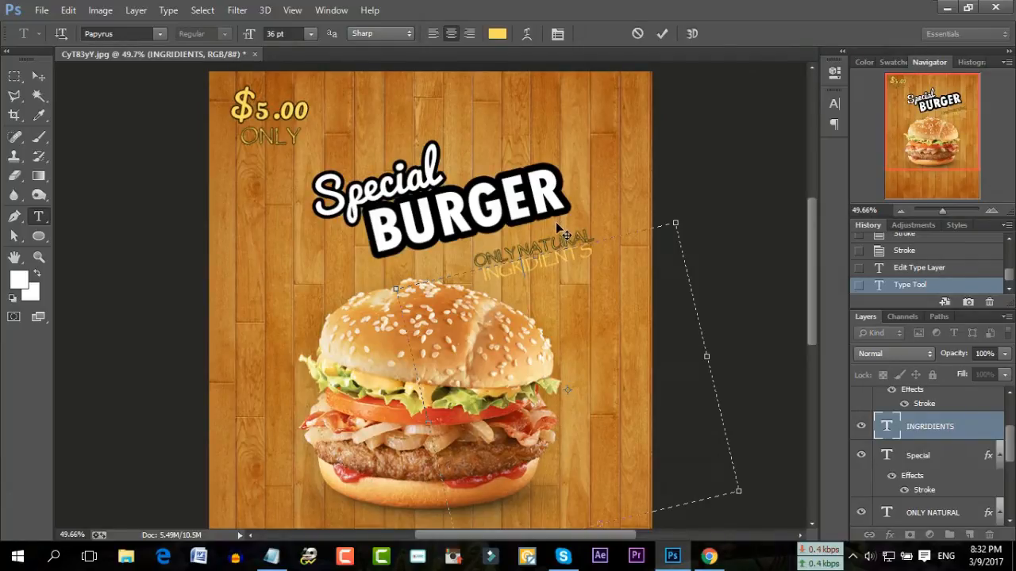
Nudge the INGRIDIENTS text slightly and shrink it from 36 pt to 34 pt
left_click_drag(568, 235, 569, 234)
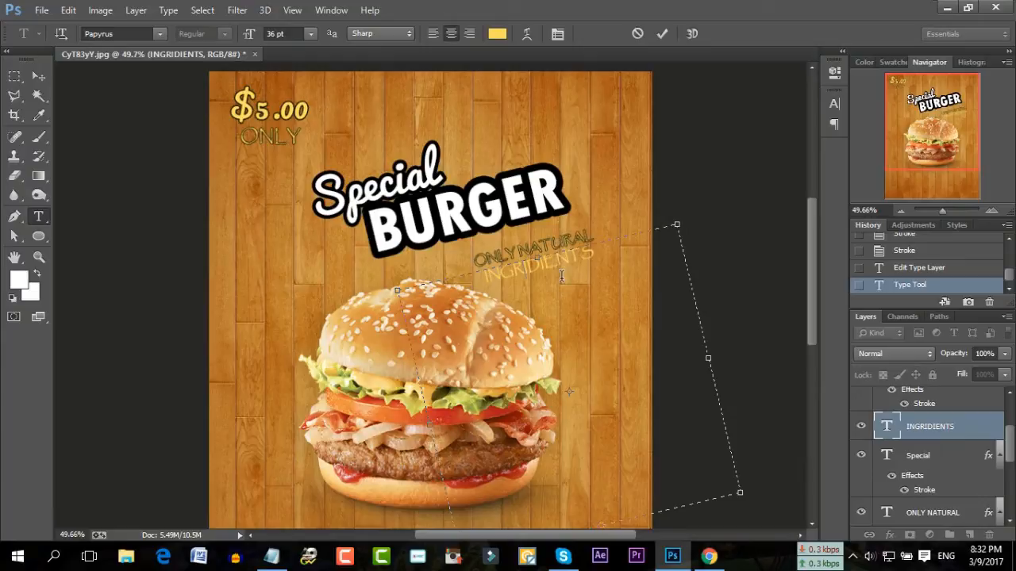
key("ctrl+a")
left_click(284, 33)
key("Down")
key("Down")
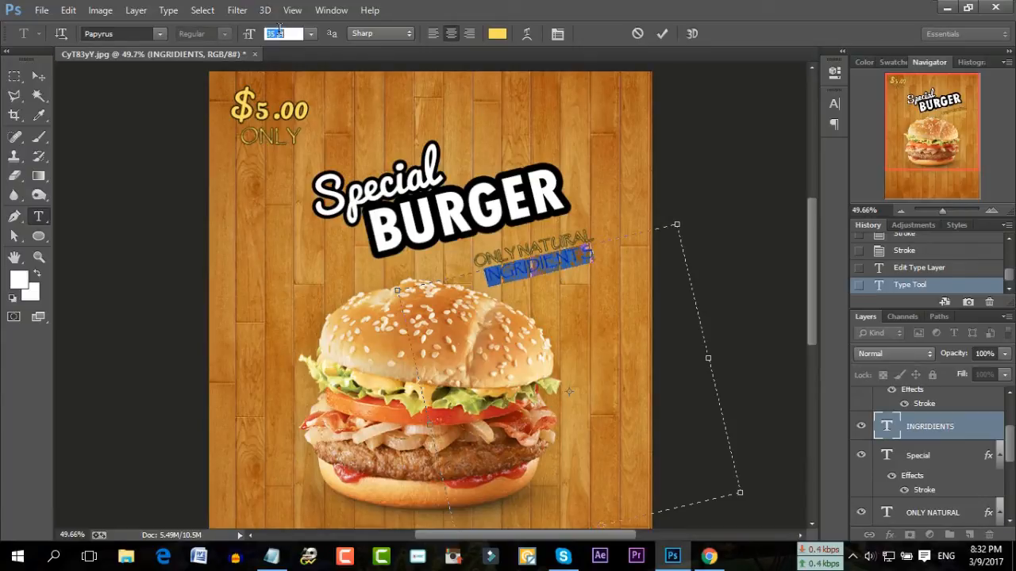
left_click(634, 275)
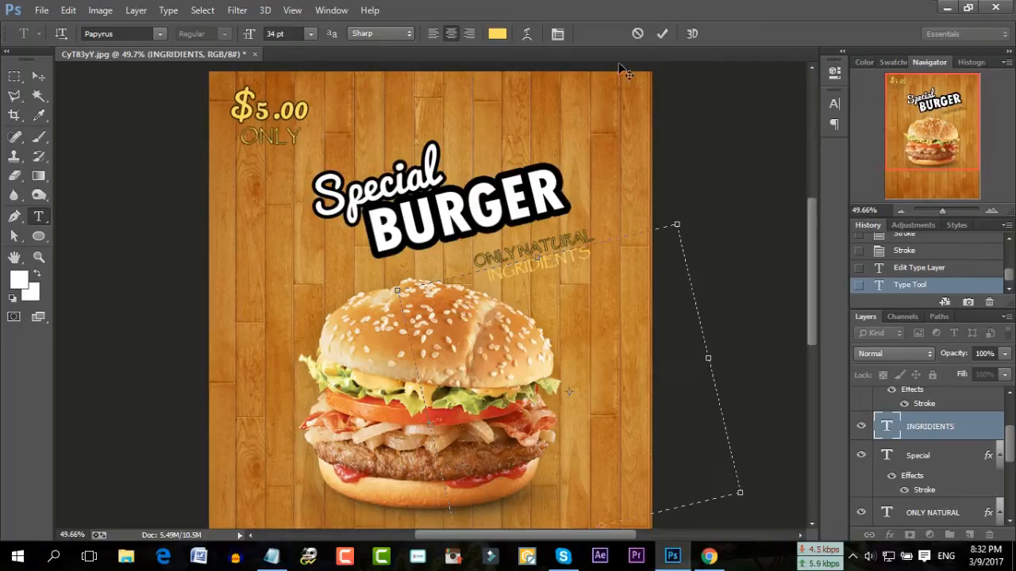
left_click(662, 33)
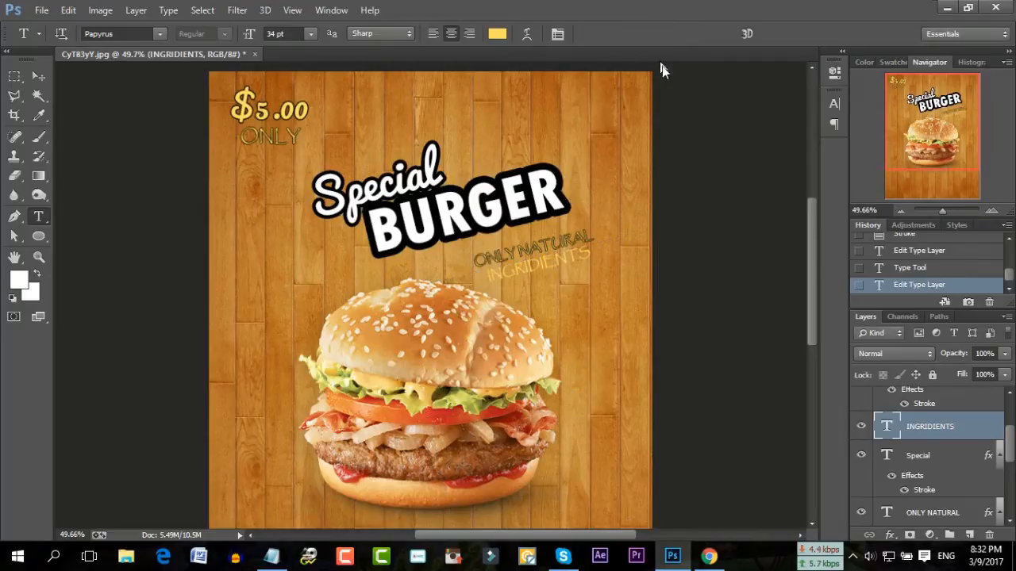
left_click(909, 534)
Add a stroke outline effect to the INGRIDIENTS layer
left_click(898, 390)
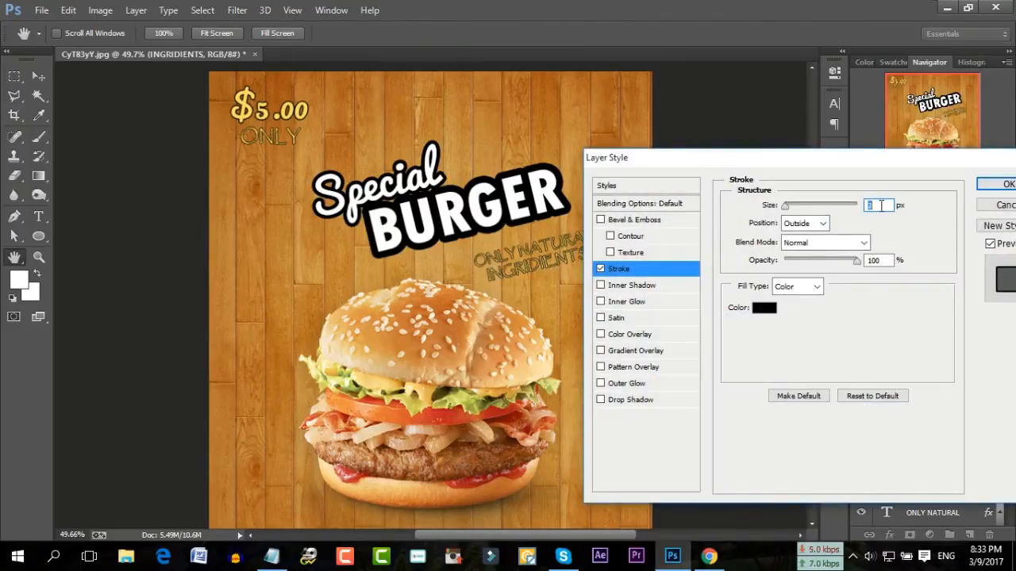
left_click(1003, 186)
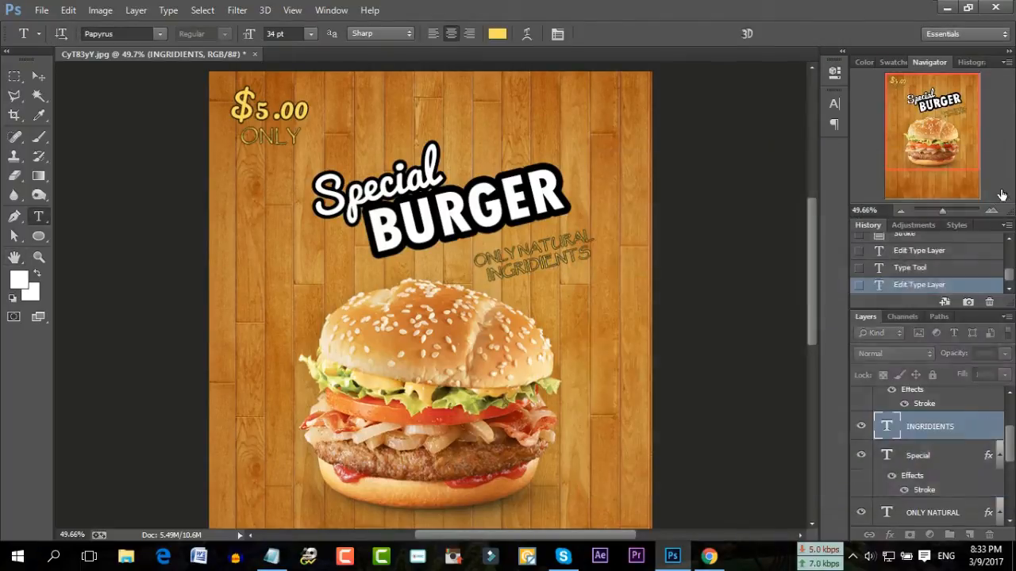
left_click_drag(942, 212, 946, 211)
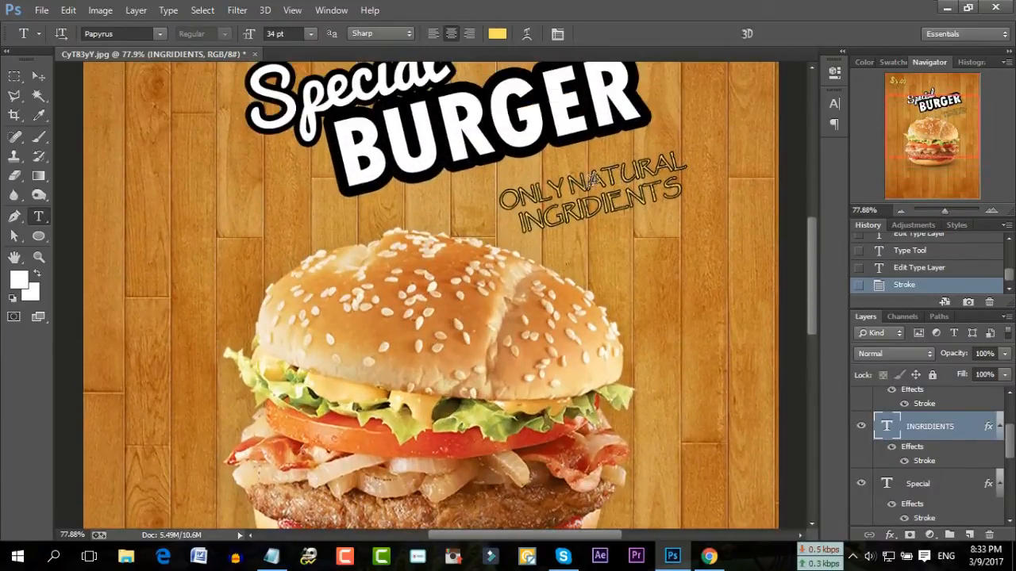
Switch the word INGRIDIENTS to the Segoe UI Emoji font
left_click(589, 181)
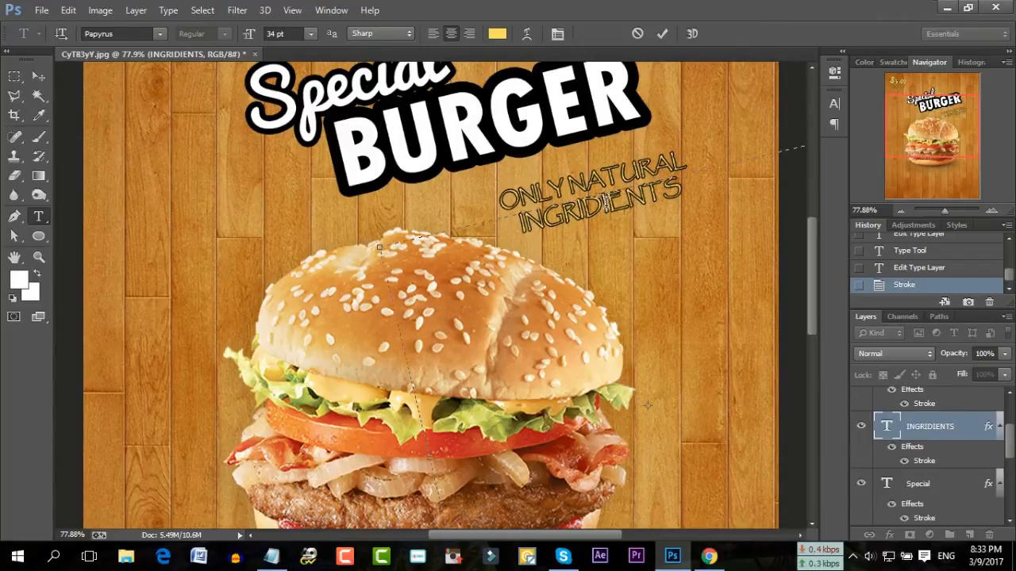
double_click(606, 203)
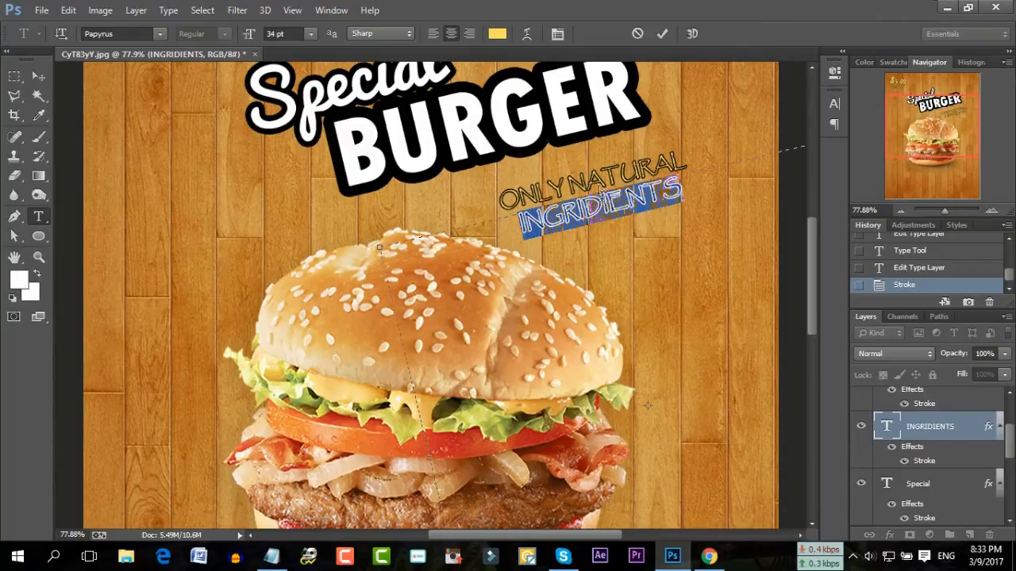
left_click(164, 35)
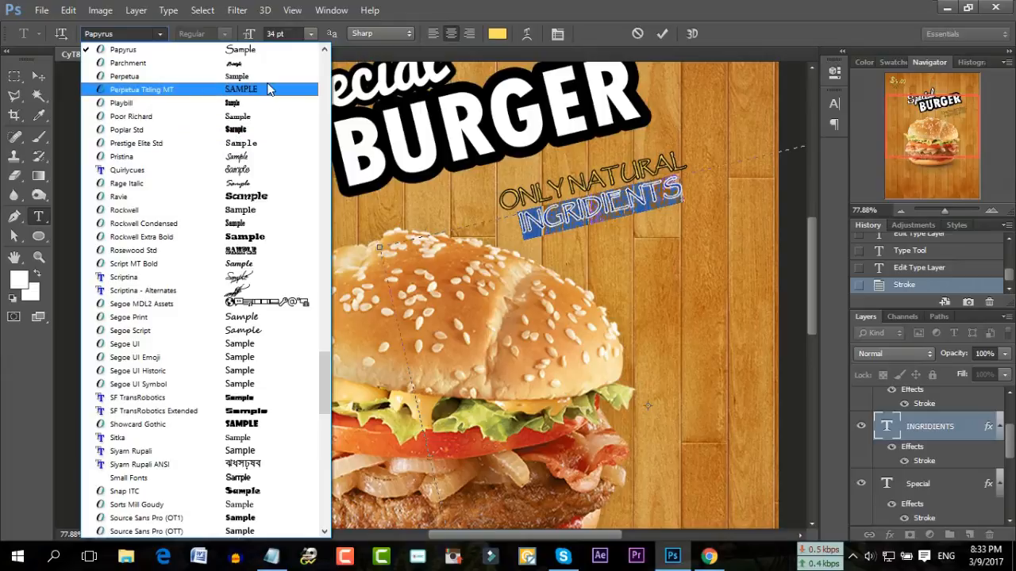
left_click(268, 358)
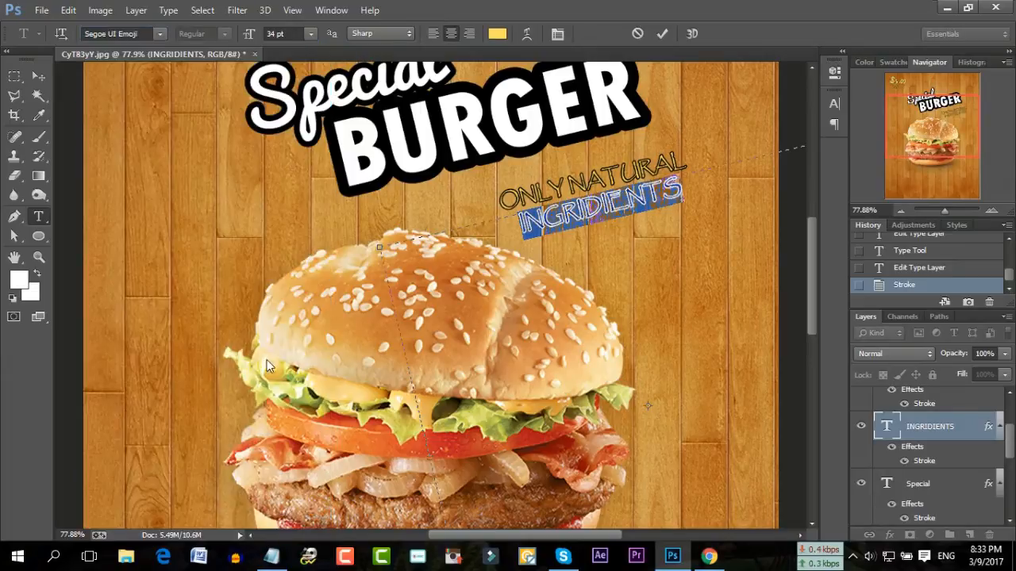
left_click(590, 231)
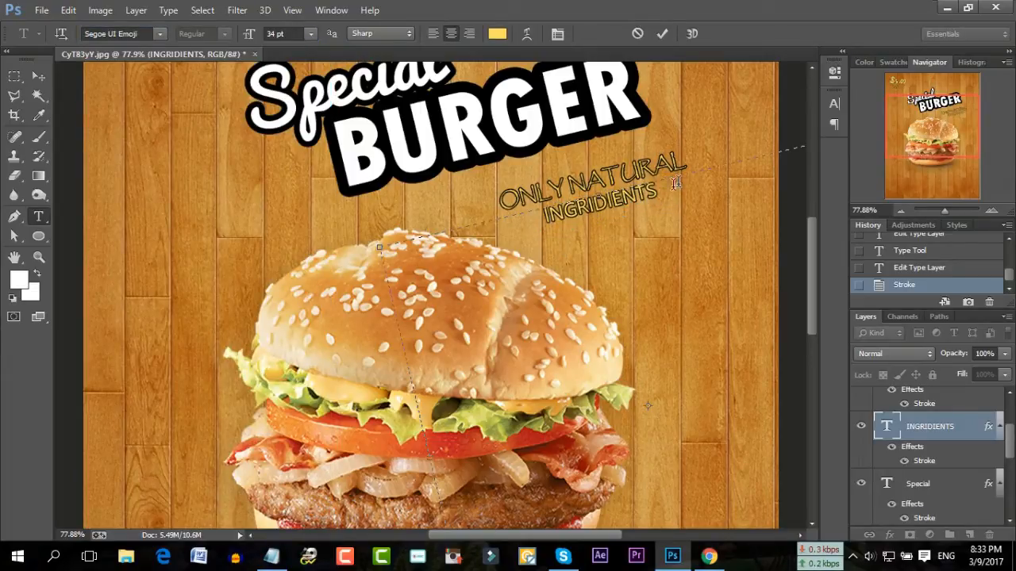
left_click_drag(674, 184, 525, 225)
Enlarge INGRIDIENTS to 46 pt and commit the text edit
left_click(298, 33)
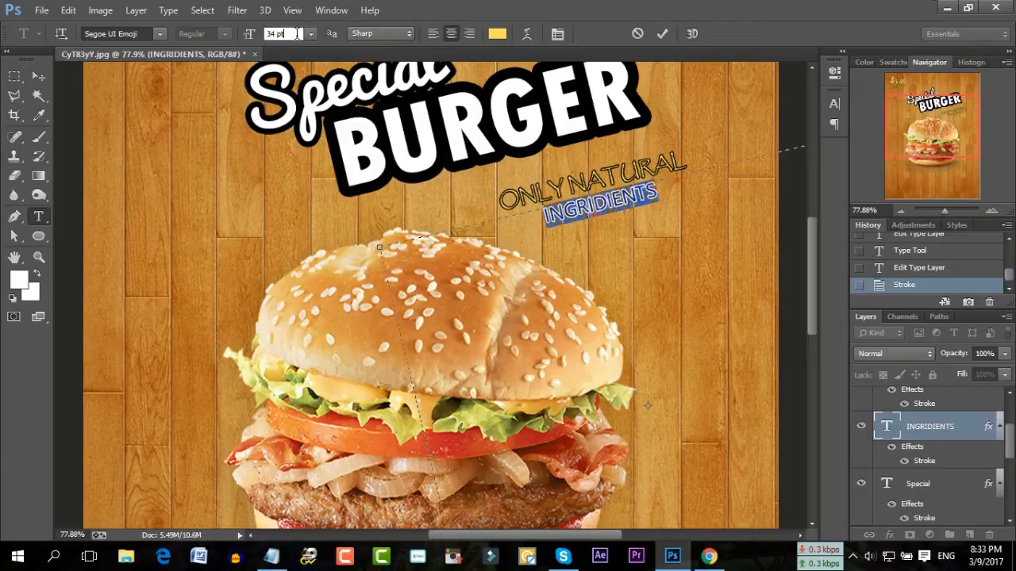
scroll(298, 33, "up", 12)
scroll(298, 33, "up", 2)
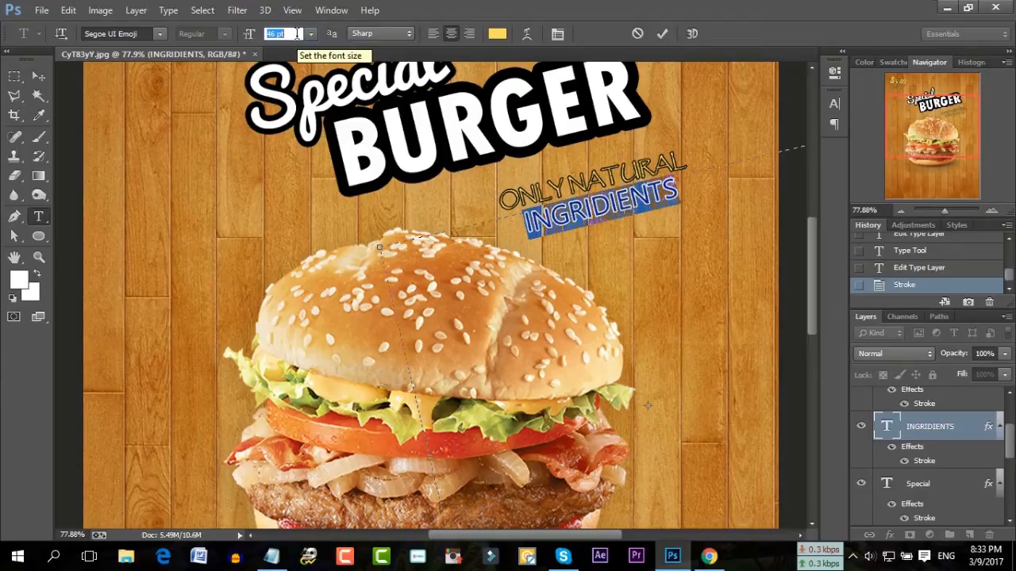
left_click(662, 33)
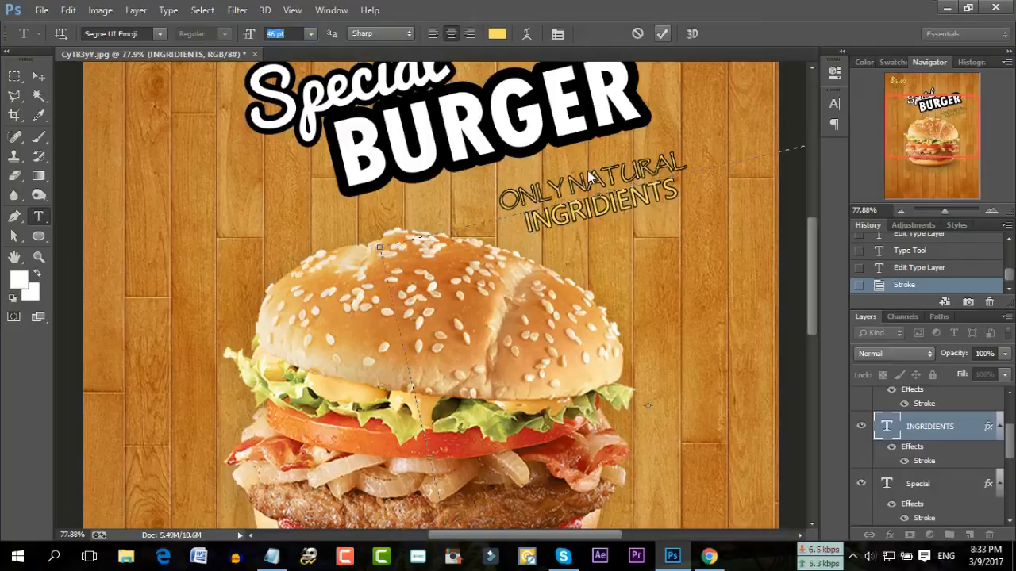
left_click(665, 33)
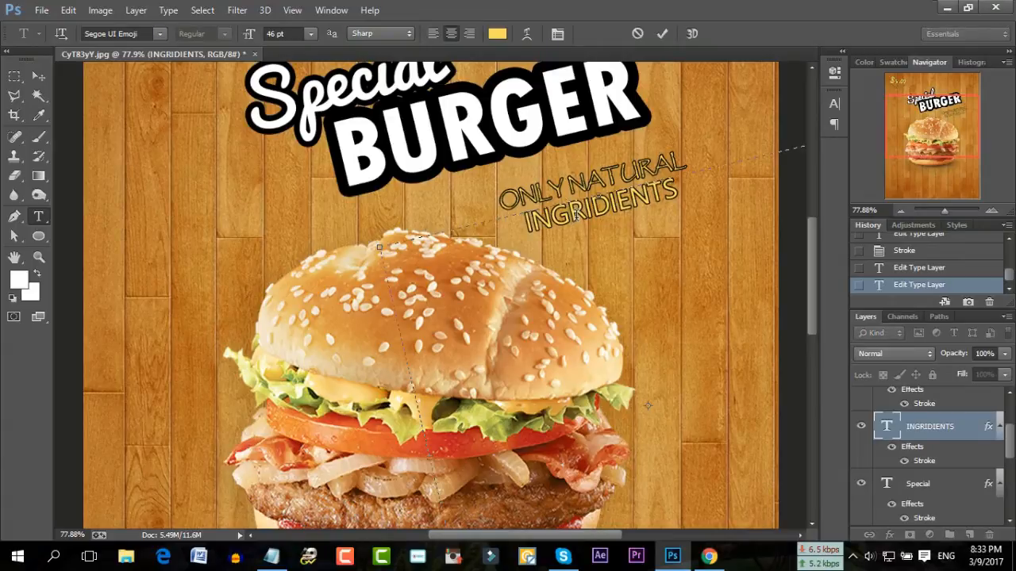
left_click(661, 33)
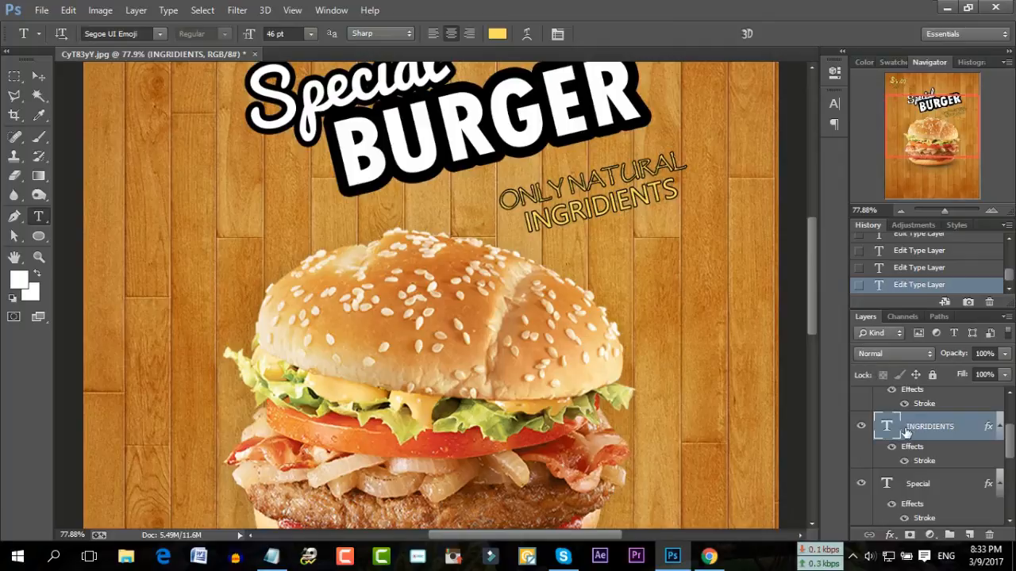
scroll(913, 445, "up", 2)
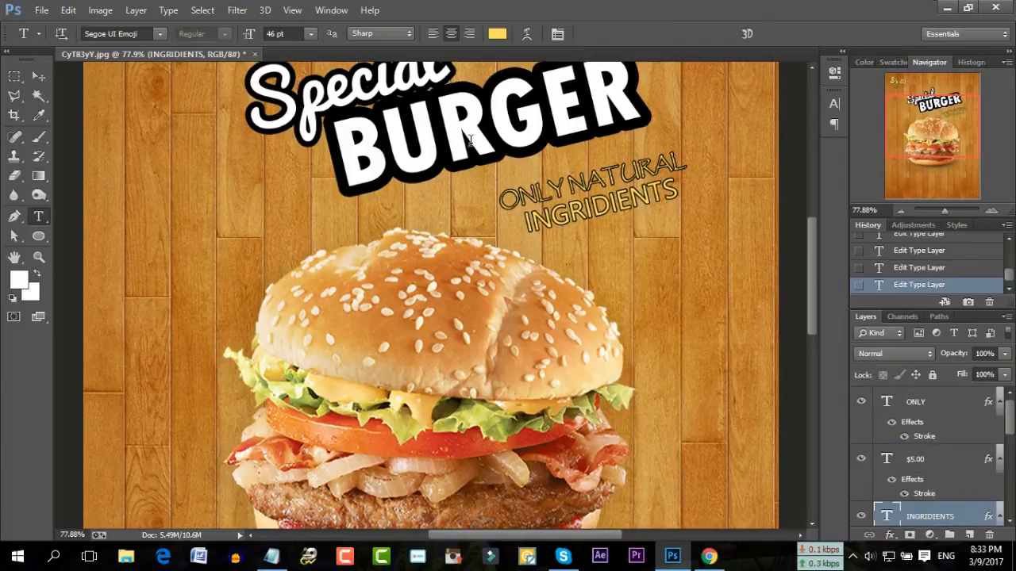
Select the whole ONLY NATURAL line and apply the Segoe UI Emoji font
left_click(515, 133)
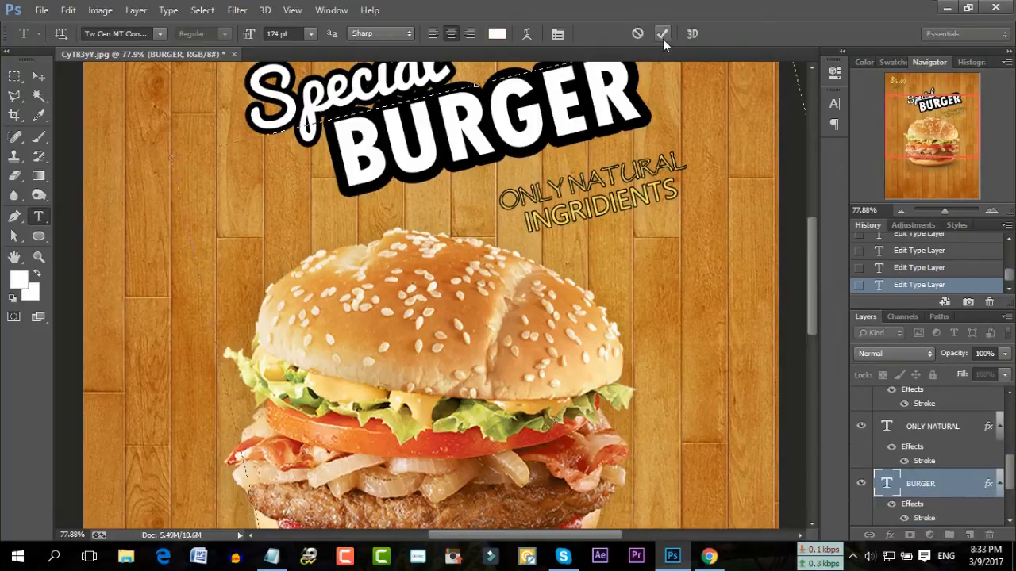
left_click(662, 36)
scroll(937, 512, "down", 3)
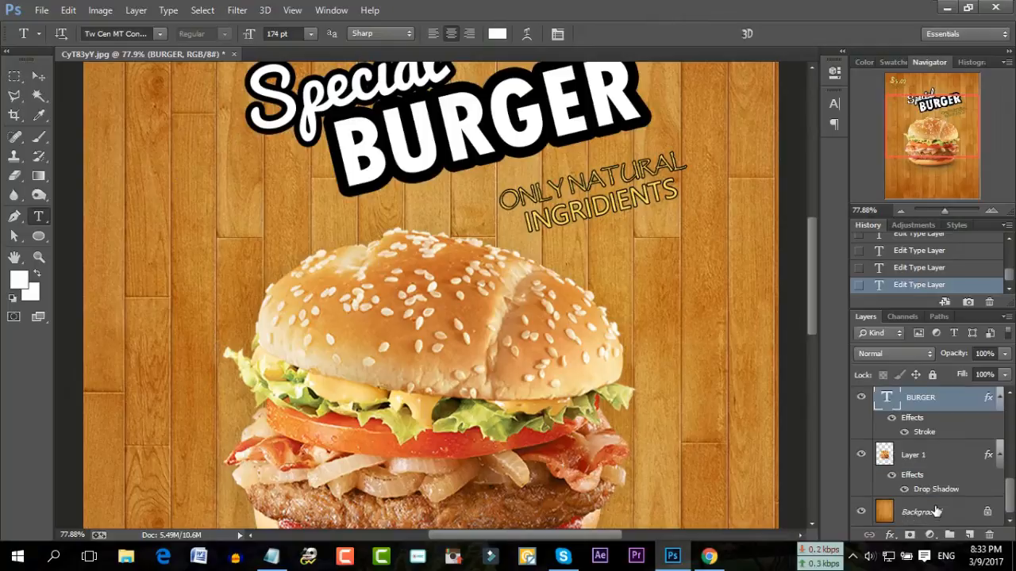
scroll(907, 435, "up", 2)
left_click(910, 457)
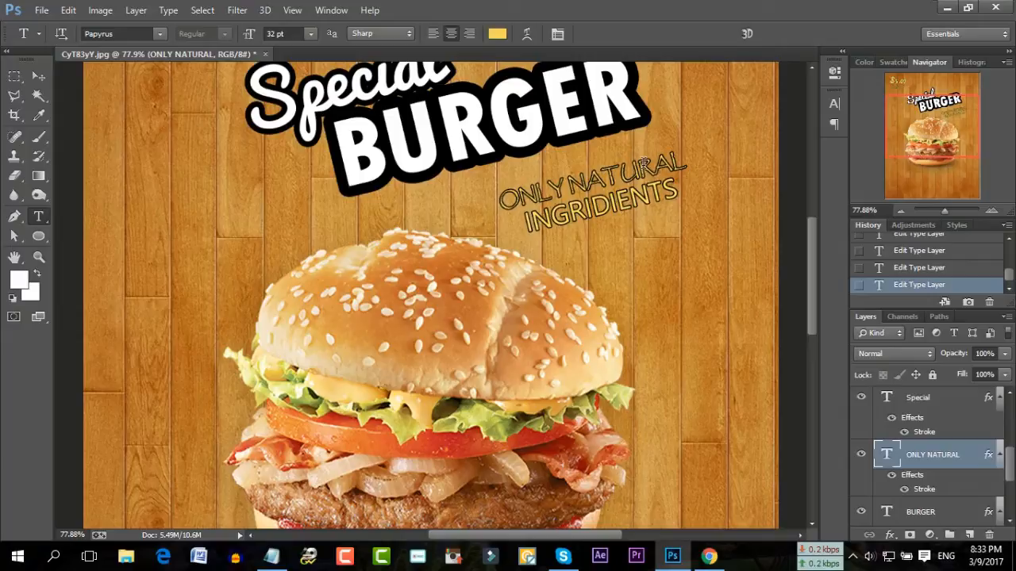
double_click(591, 172)
left_click(662, 163)
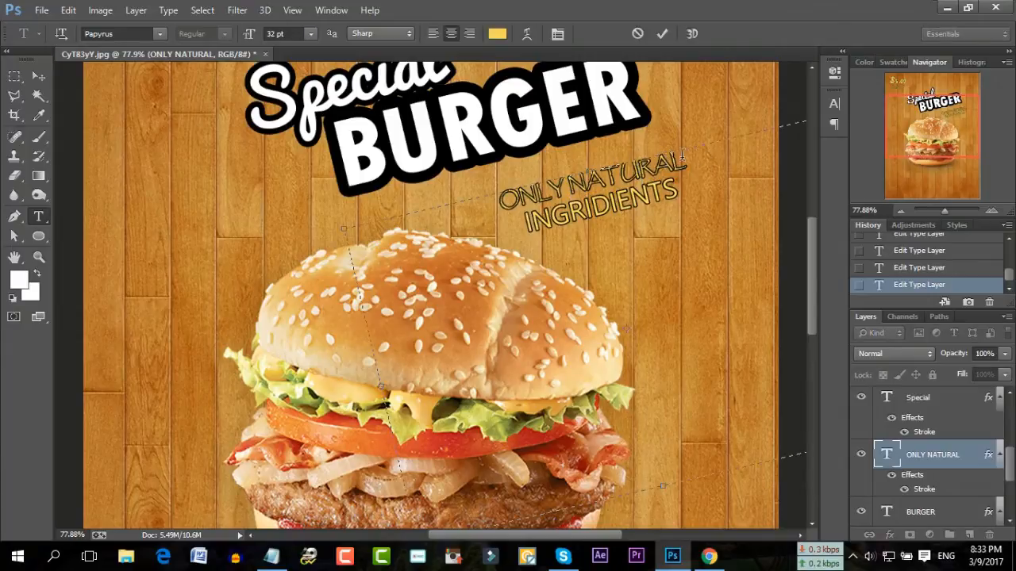
left_click_drag(681, 154, 418, 204)
left_click(159, 33)
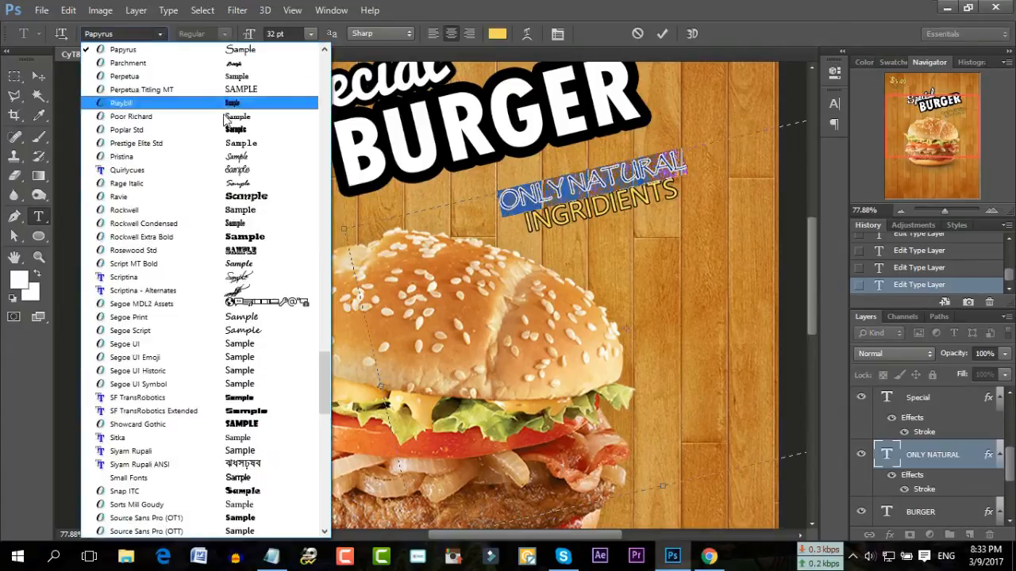
left_click(221, 363)
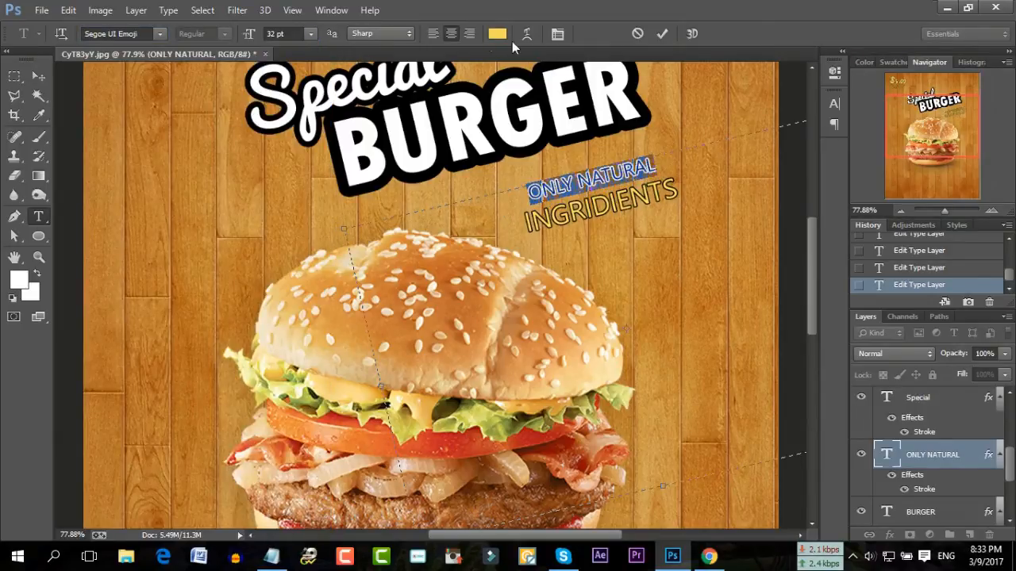
Raise ONLY NATURAL to 50 pt, move it up slightly, and commit
left_click(296, 33)
scroll(297, 34, "up", 14)
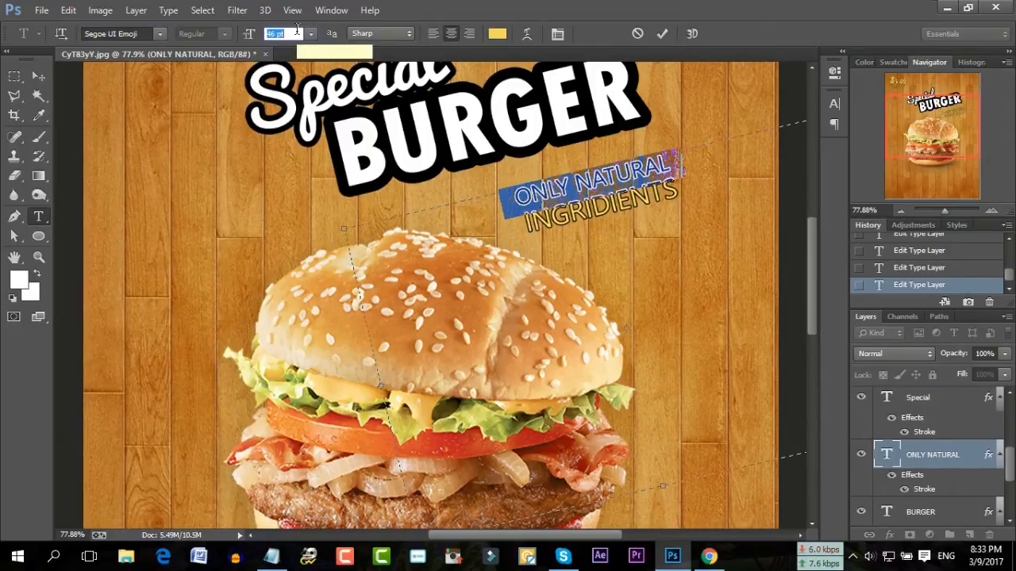
scroll(296, 34, "up", 4)
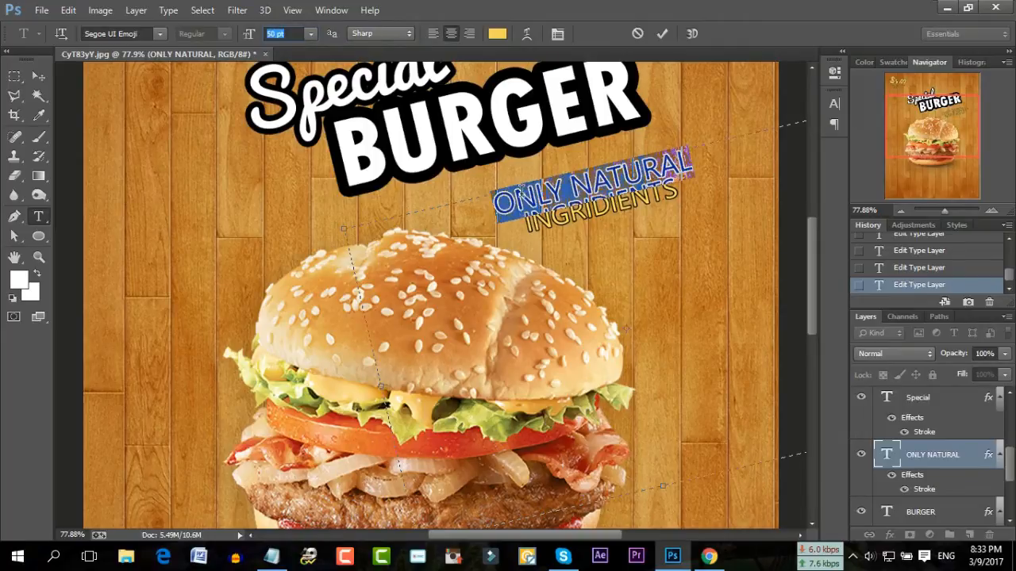
left_click(538, 197)
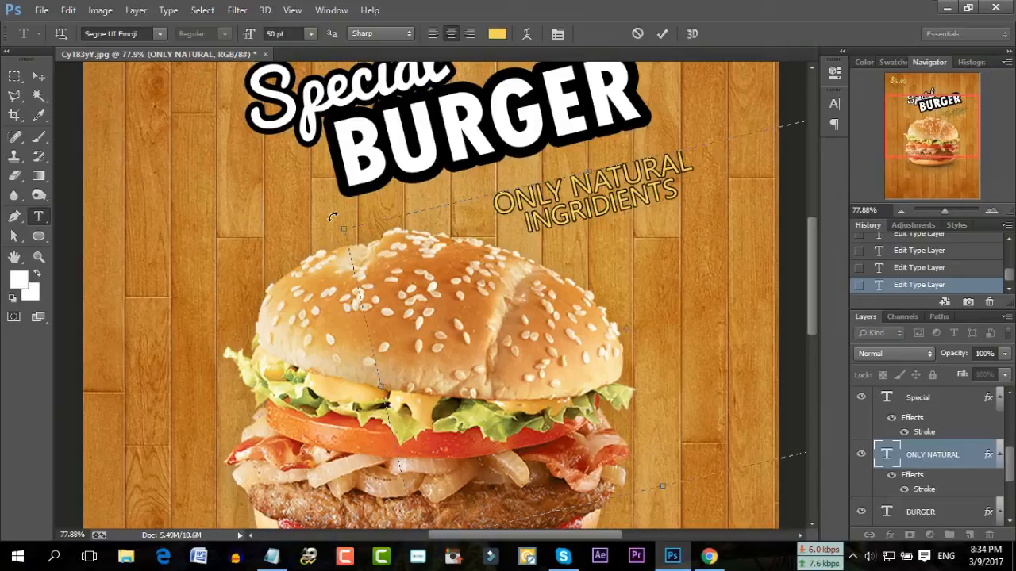
left_click_drag(601, 133, 600, 131)
left_click(662, 33)
scroll(246, 177, "up", 1)
Restyle the ONLY label under $5.00 in Segoe UI Emoji at 61 pt
scroll(246, 178, "up", 1)
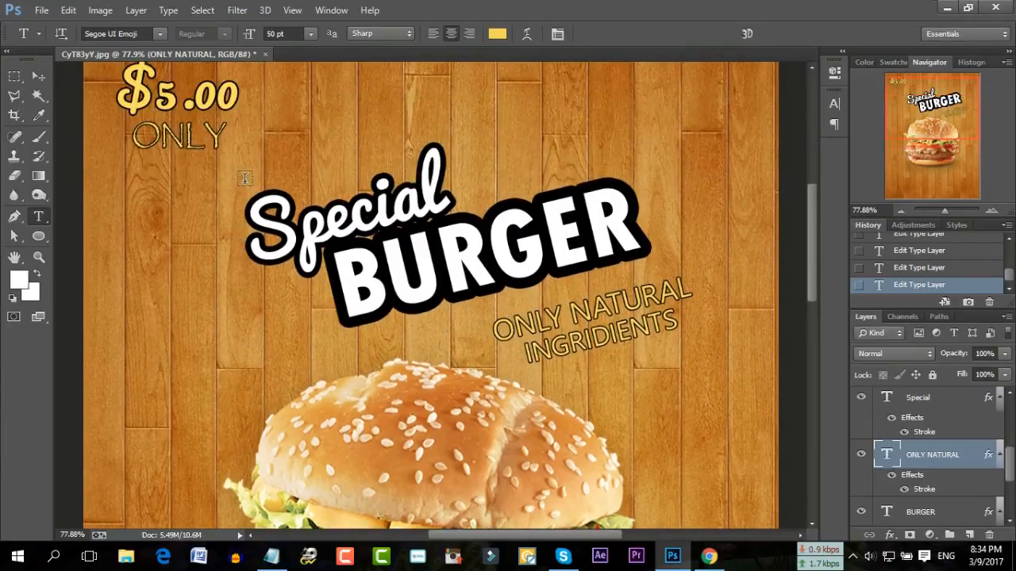
scroll(246, 178, "up", 1)
double_click(166, 157)
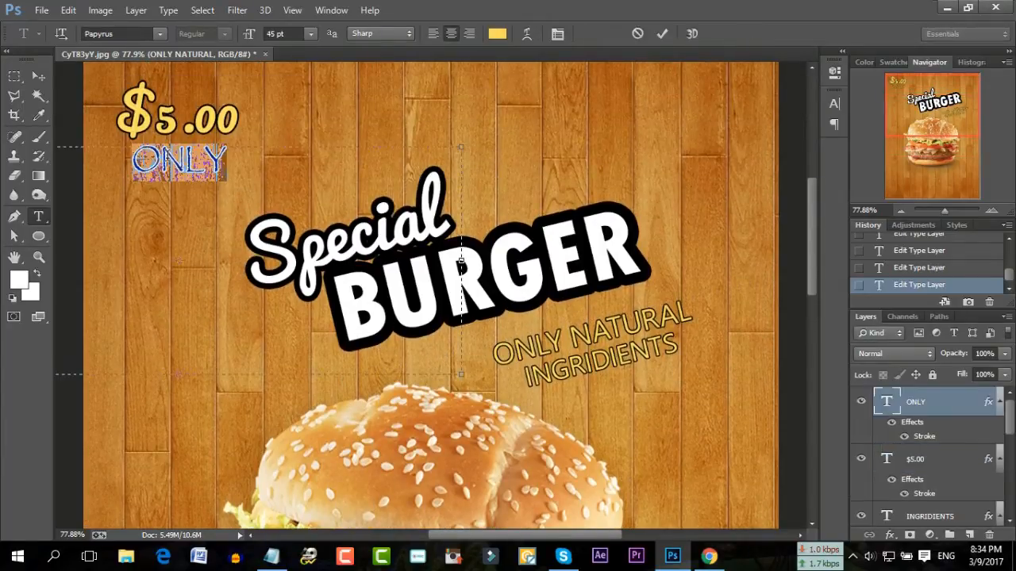
left_click(157, 33)
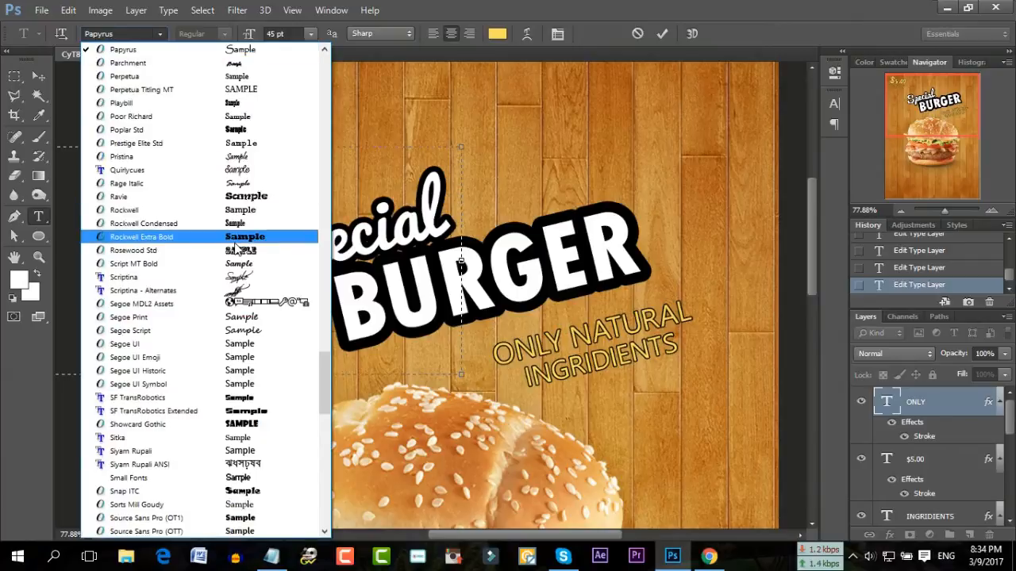
scroll(234, 242, "down", 5)
scroll(235, 248, "down", 4)
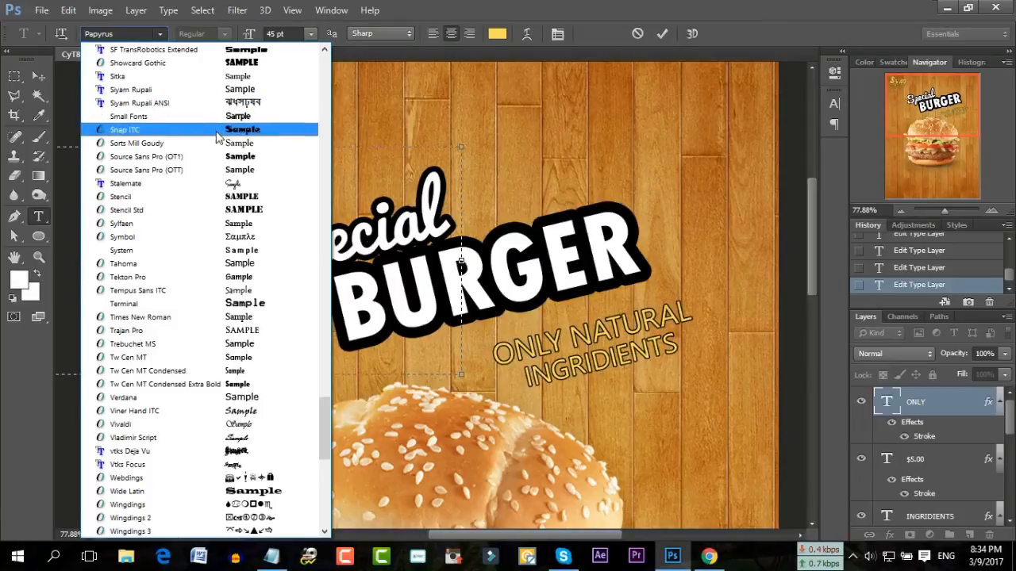
scroll(215, 139, "up", 2)
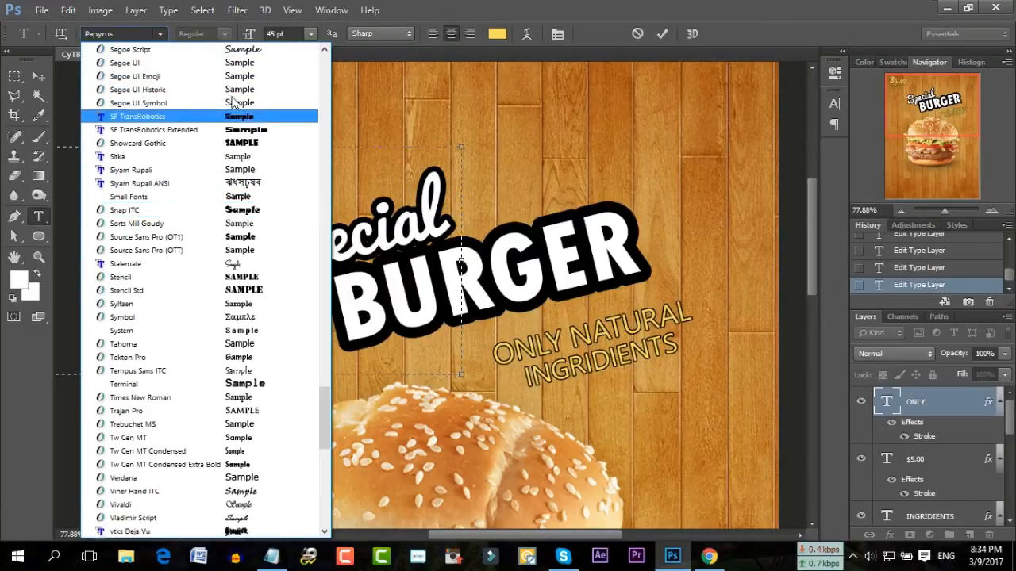
left_click(243, 80)
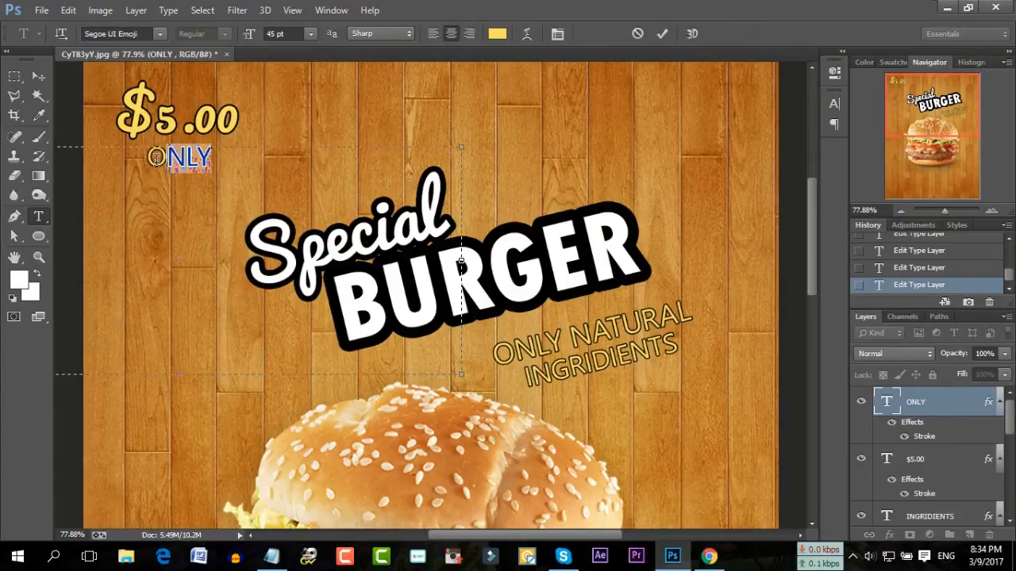
left_click(295, 34)
key("Up")
key("Up")
key("Up")
key("Up")
key("Up")
key("Up")
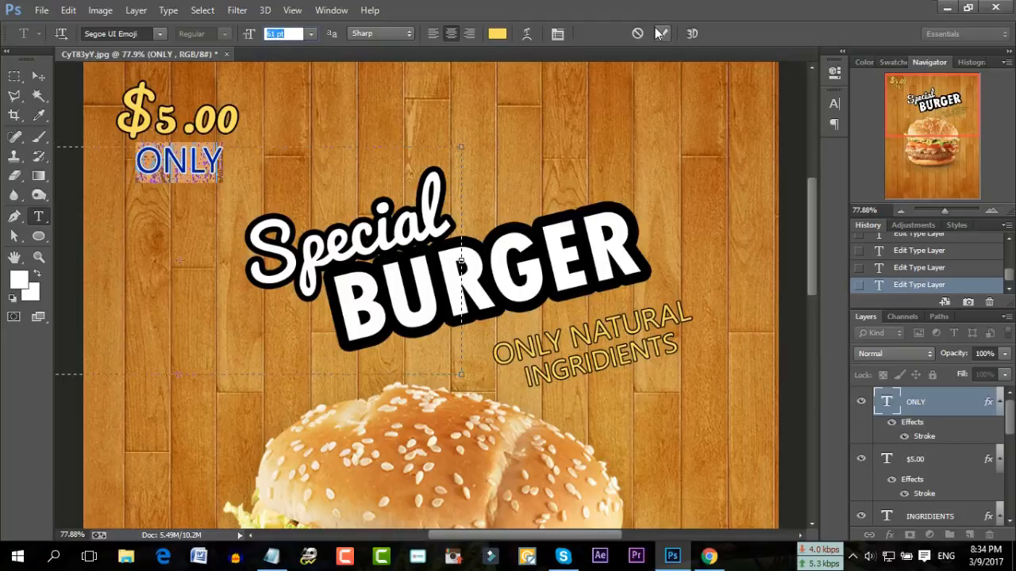
left_click(662, 34)
left_click_drag(951, 209, 942, 208)
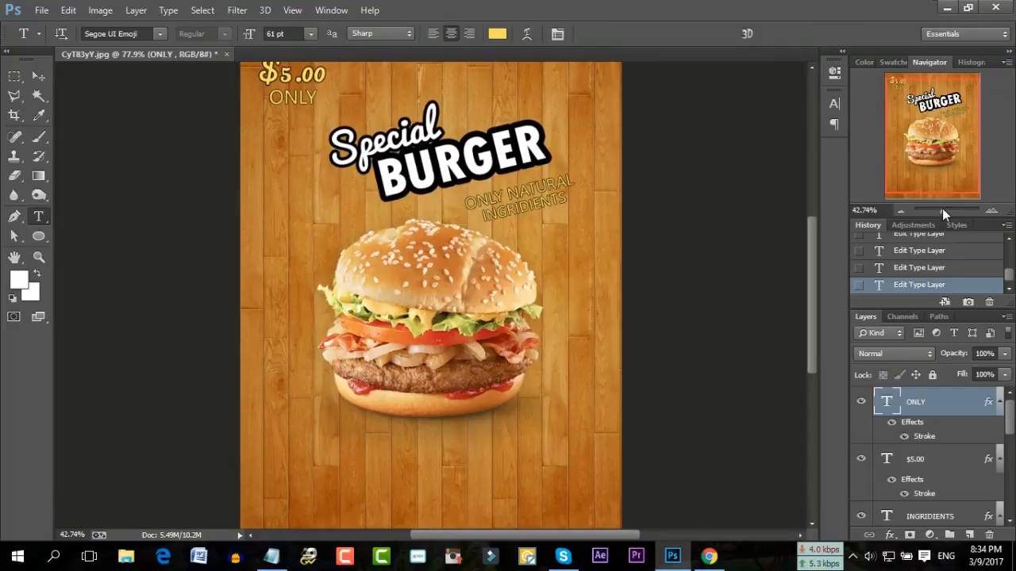
Draw a text box below the burger and copy the CALL US NOW line from the notes
scroll(387, 298, "down", 2)
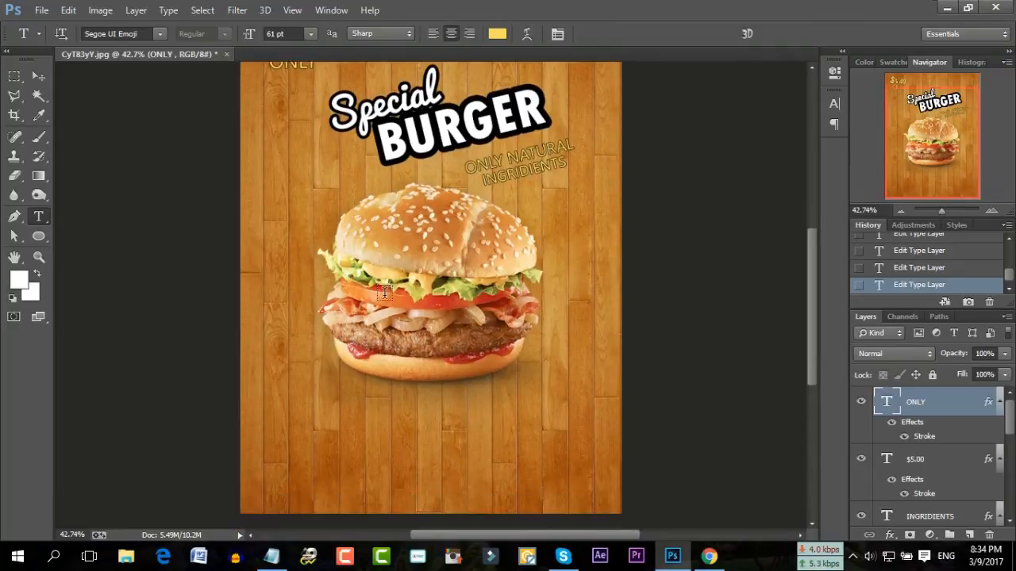
left_click_drag(258, 281, 595, 473)
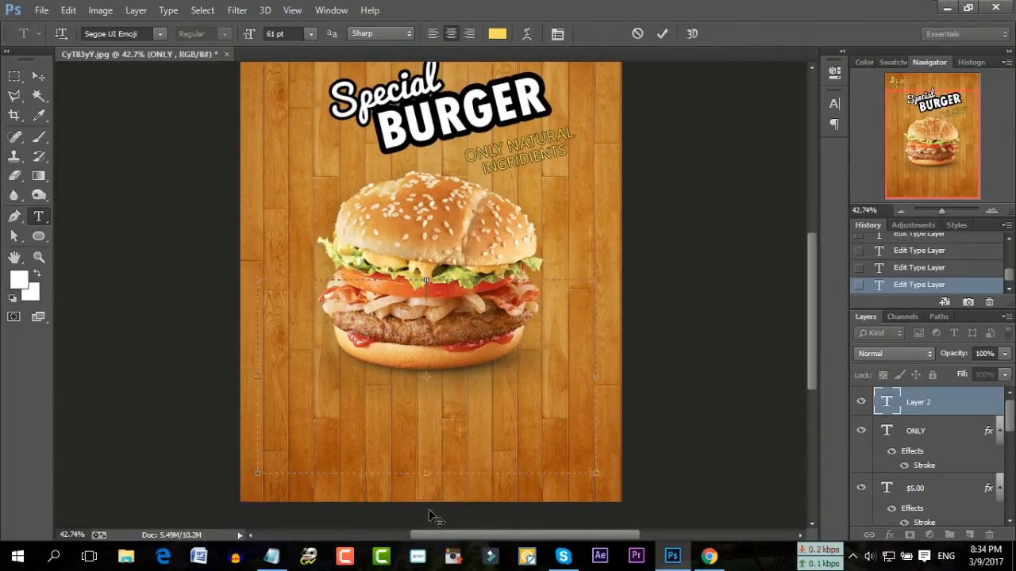
left_click(272, 557)
left_click_drag(486, 380, 323, 383)
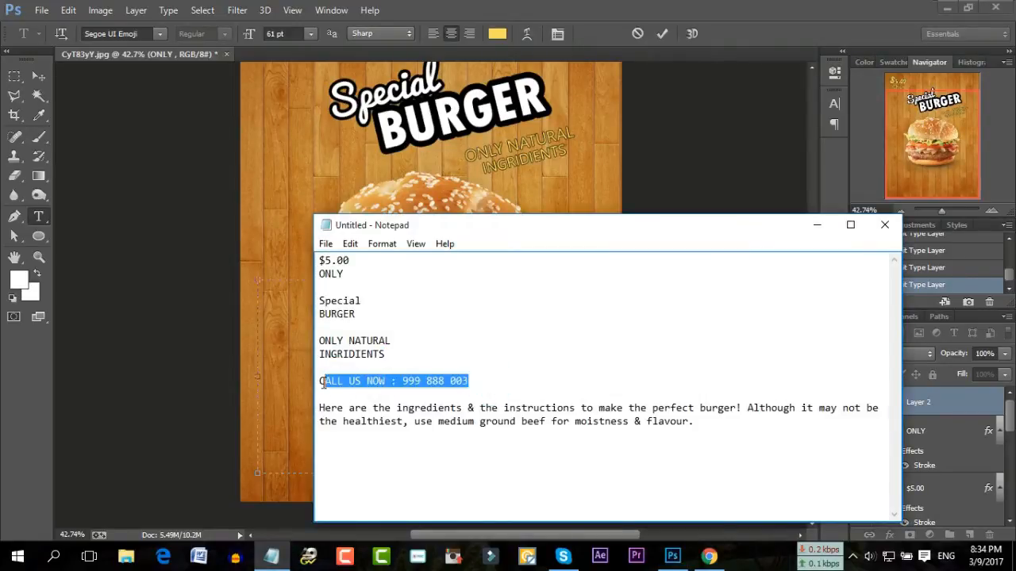
right_click(321, 382)
left_click(357, 222)
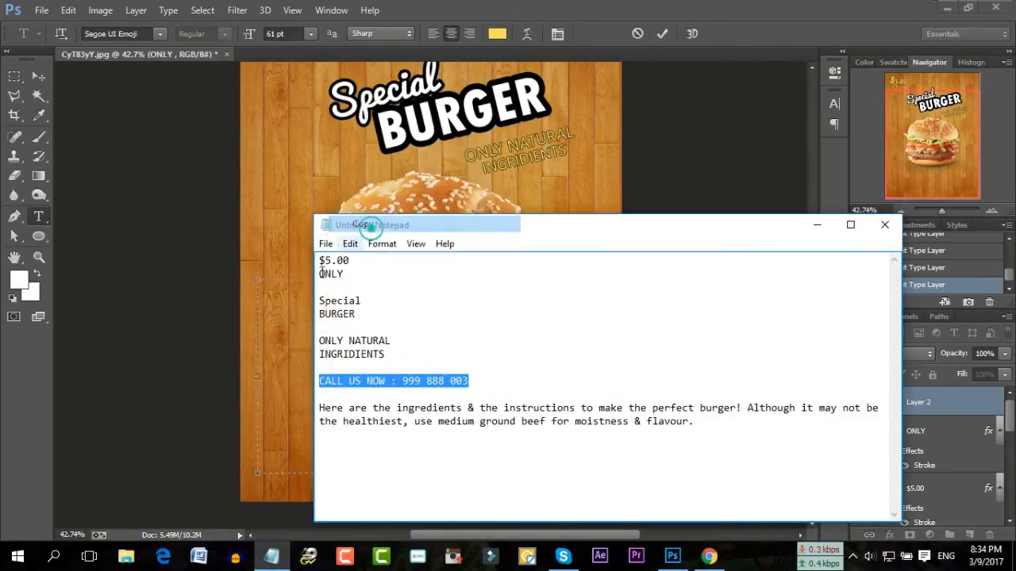
Paste the CALL US NOW line with its phone number, move it lower, and commit
left_click(304, 296)
right_click(304, 298)
left_click(341, 310)
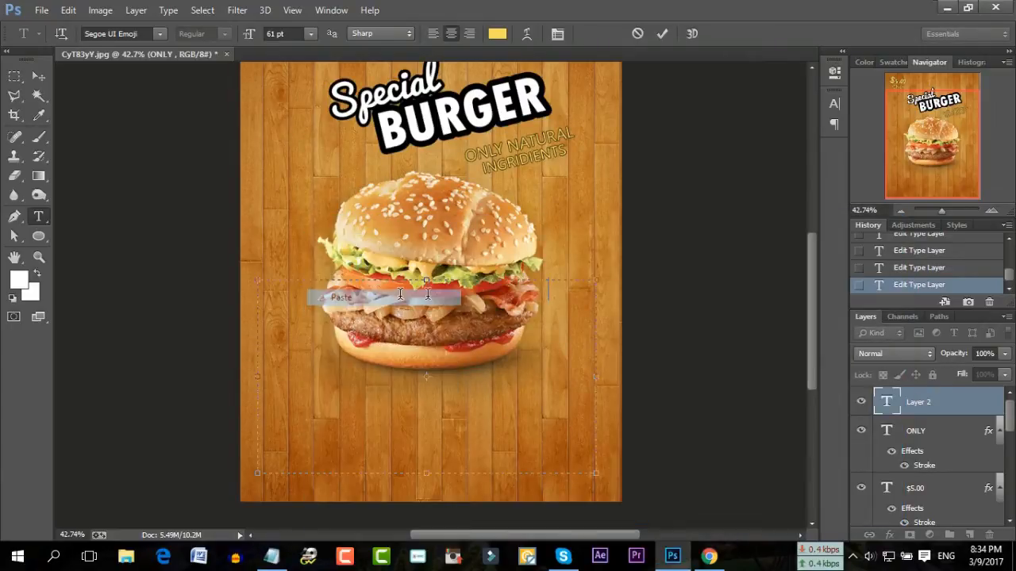
key("ctrl+a")
left_click_drag(297, 273, 273, 345)
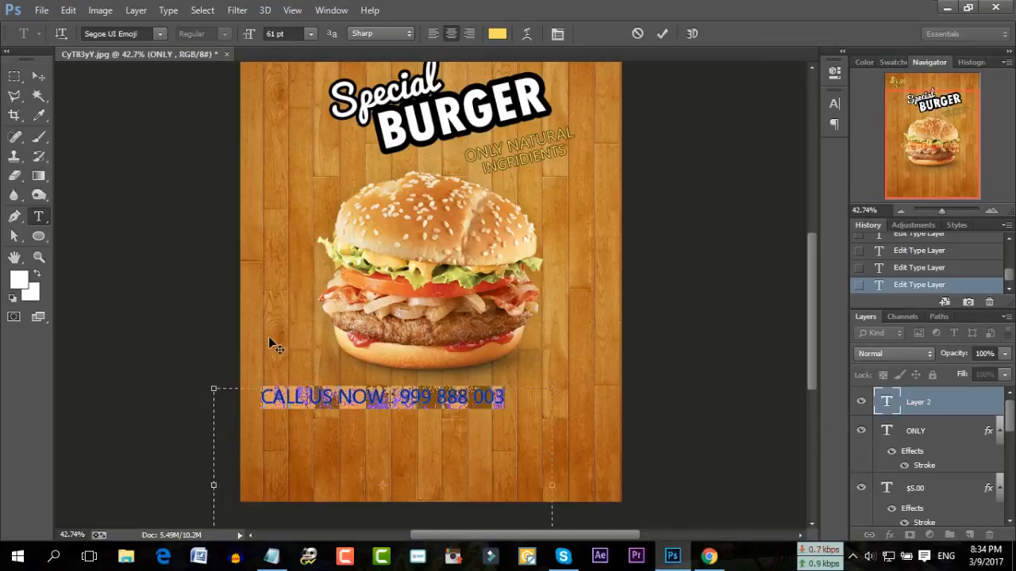
left_click(320, 397)
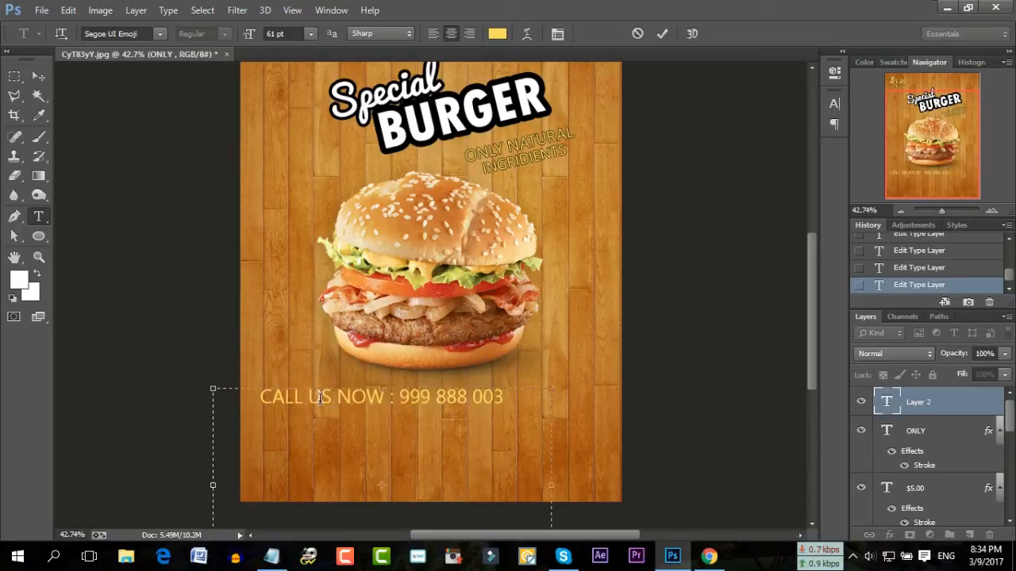
left_click(661, 33)
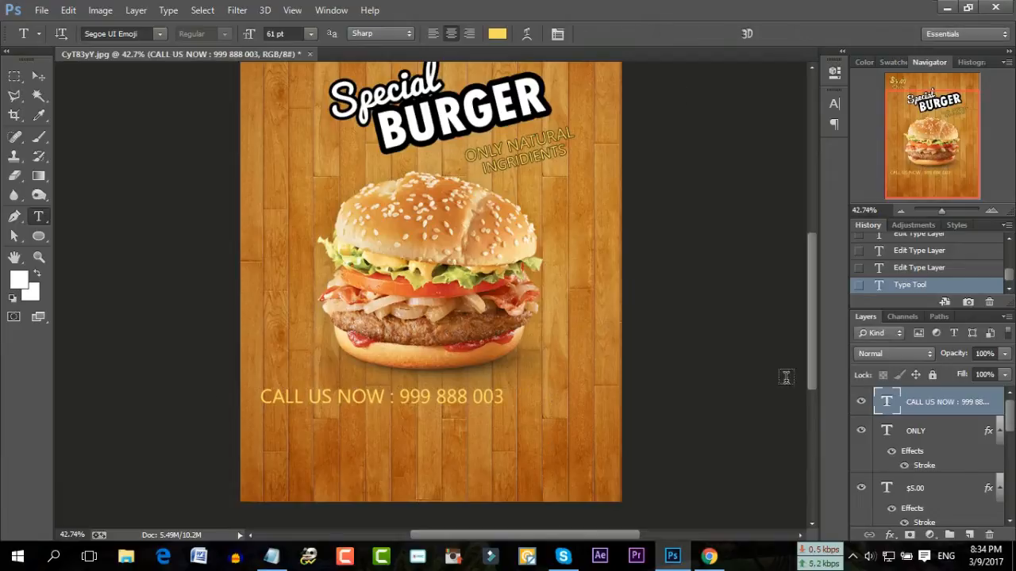
Apply a black Stroke layer effect to the CALL US NOW text
left_click(890, 535)
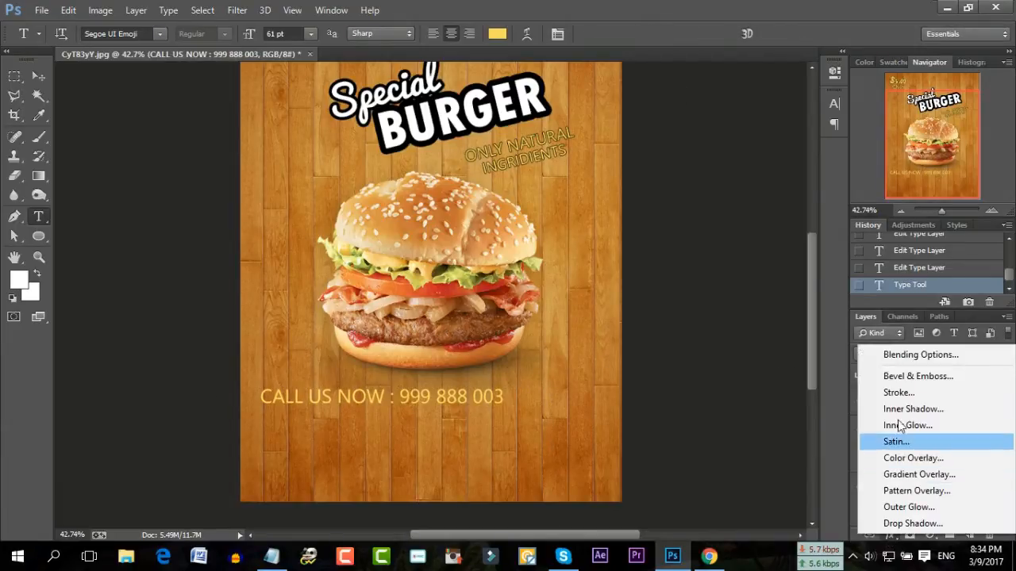
left_click(905, 393)
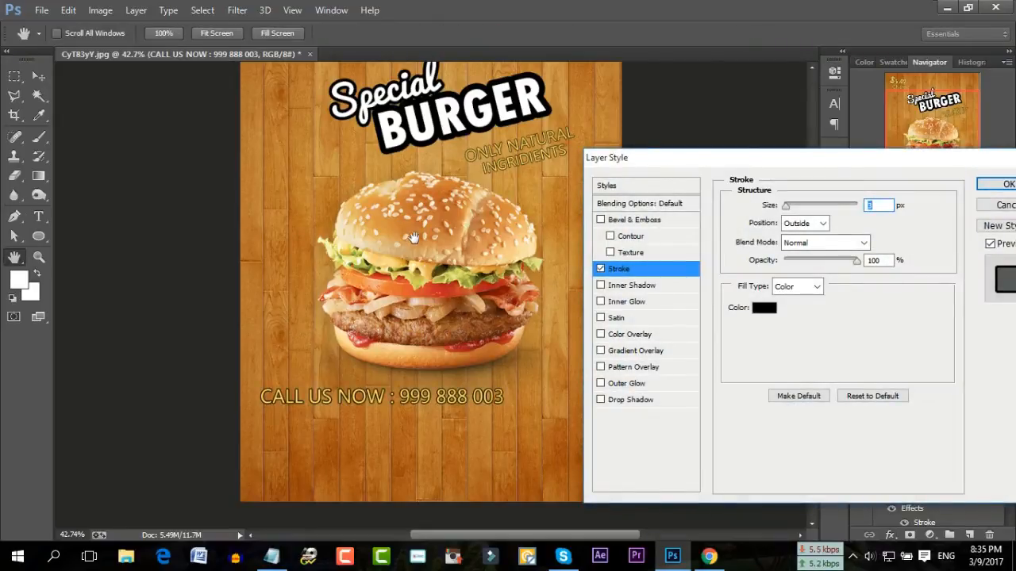
left_click(991, 187)
scroll(472, 256, "up", 3)
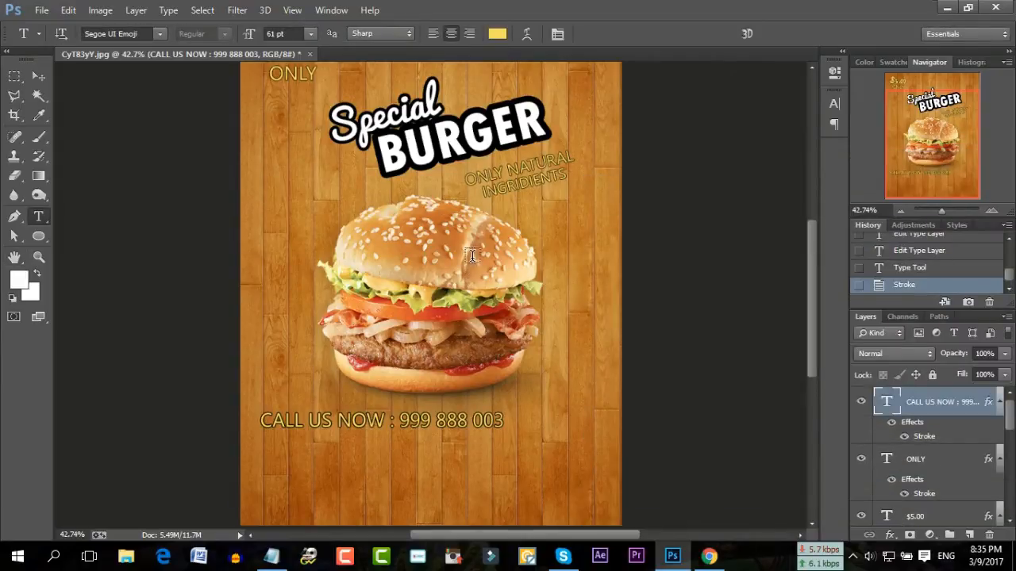
scroll(472, 255, "down", 2)
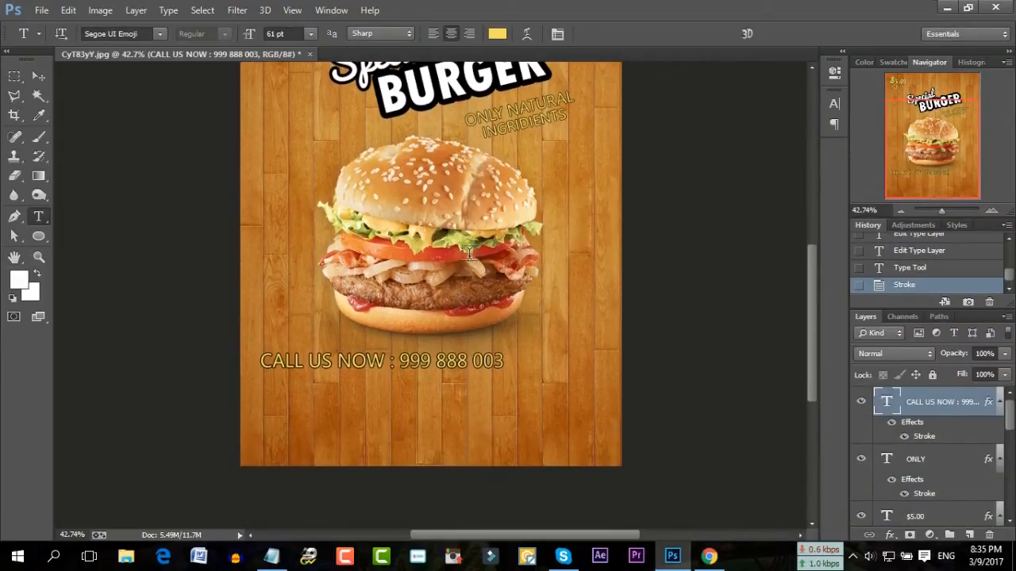
Draw a paragraph box and paste the ingredients paragraph copied from the notes
left_click_drag(259, 240, 578, 476)
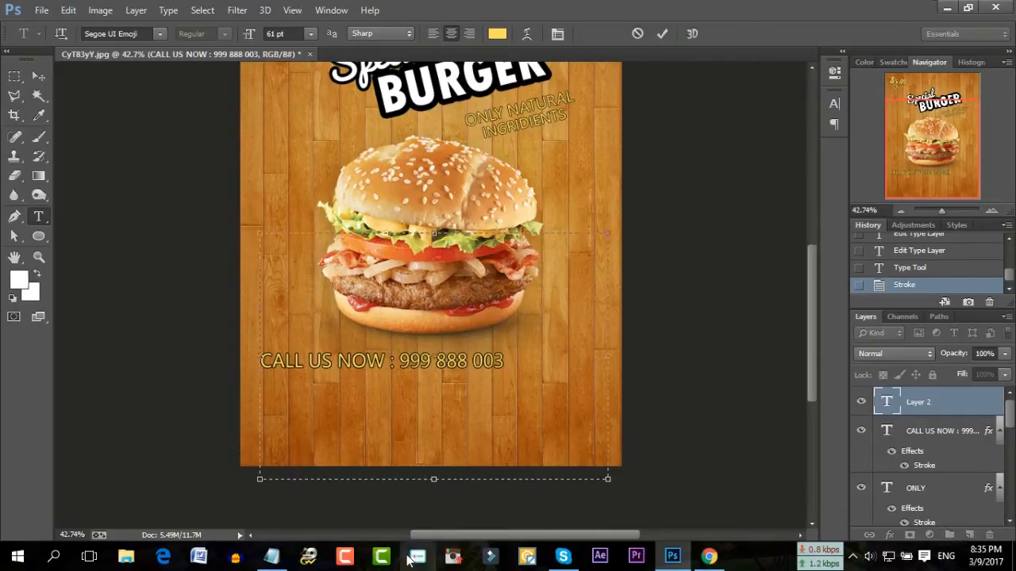
left_click(271, 556)
left_click_drag(712, 430, 320, 409)
right_click(365, 407)
left_click(406, 261)
left_click(292, 386)
right_click(412, 272)
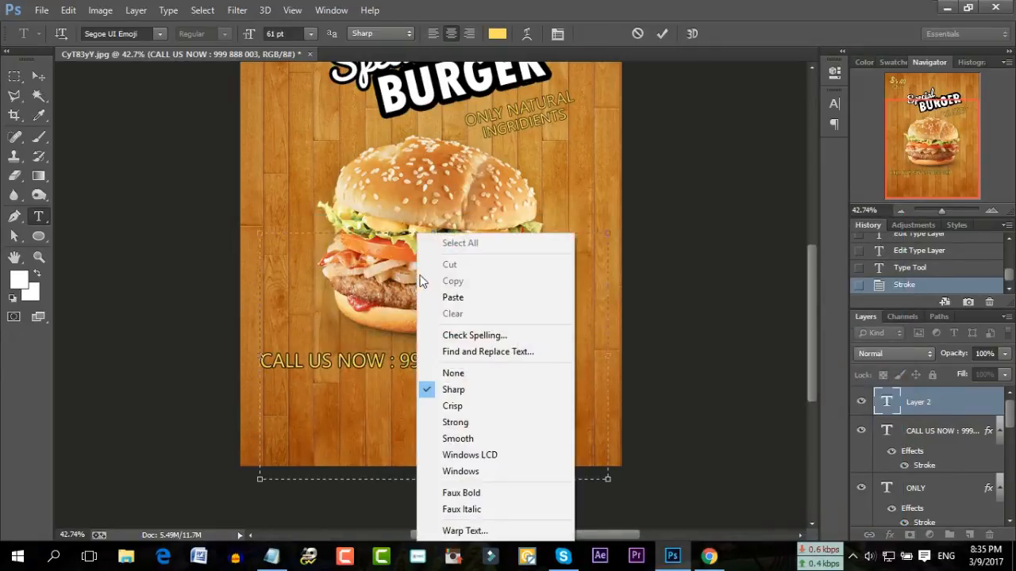
left_click(448, 297)
Set the paragraph to 48 pt, place it below CALL US NOW, and commit
left_click_drag(511, 340, 258, 222)
double_click(283, 34)
type("48")
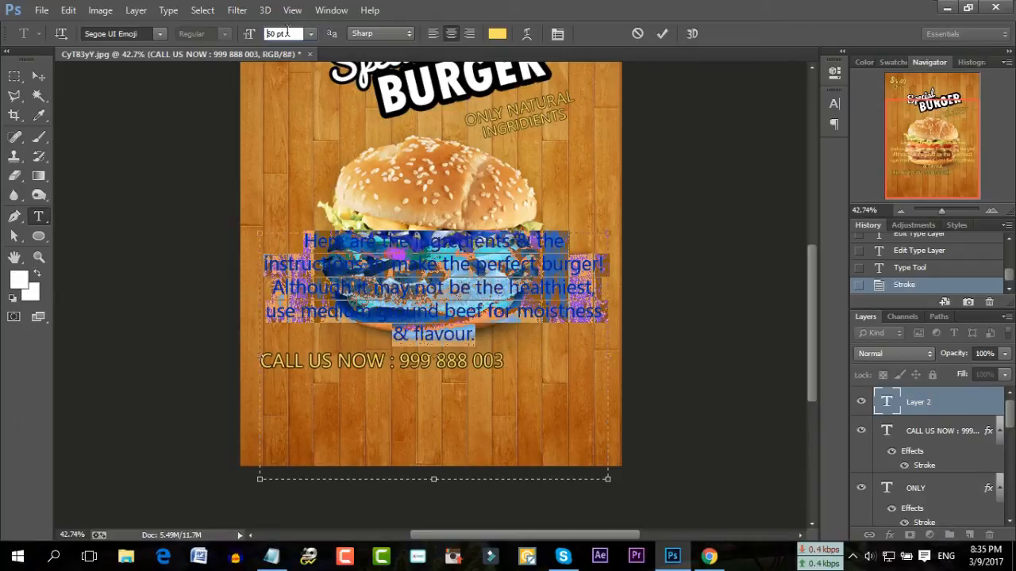
key("Return")
scroll(288, 32, "down", 4)
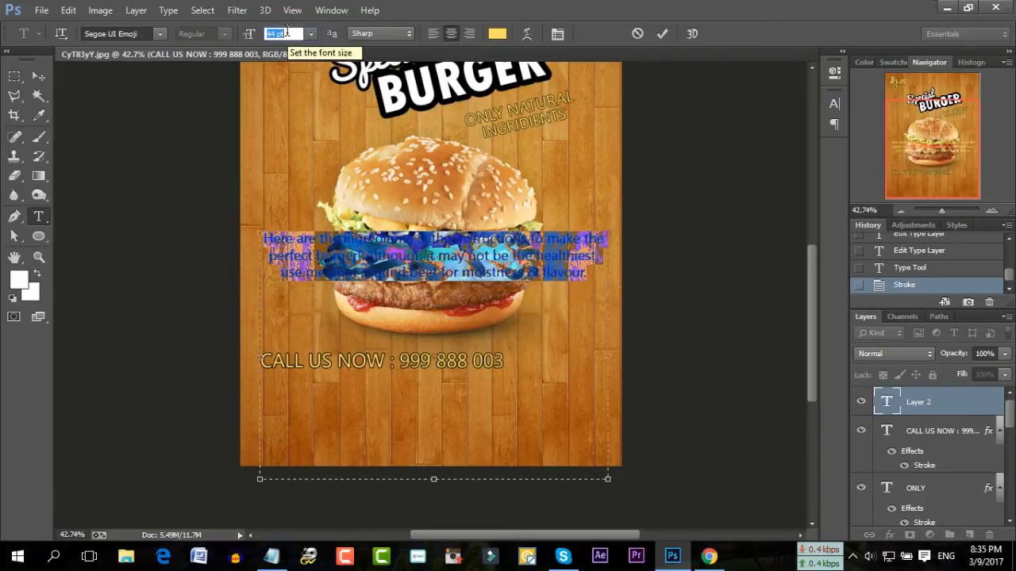
left_click_drag(426, 252, 419, 339)
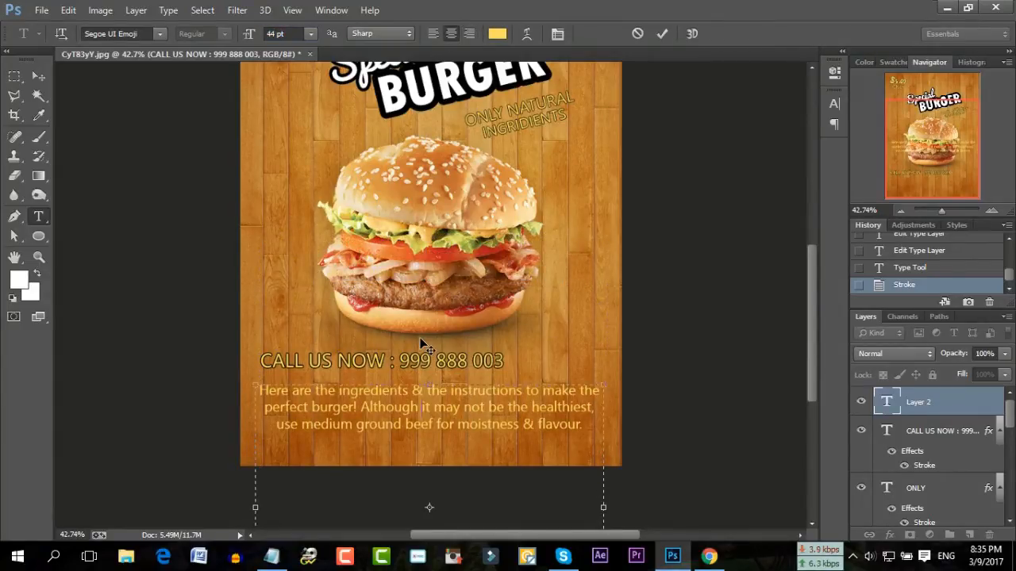
left_click_drag(421, 343, 422, 343)
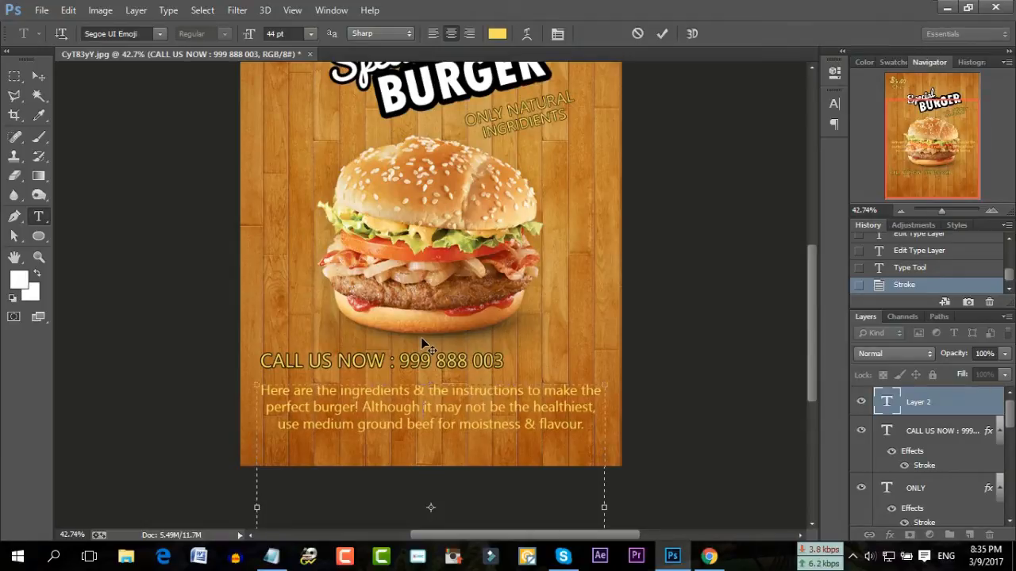
left_click(660, 33)
left_click(890, 536)
left_click(914, 396)
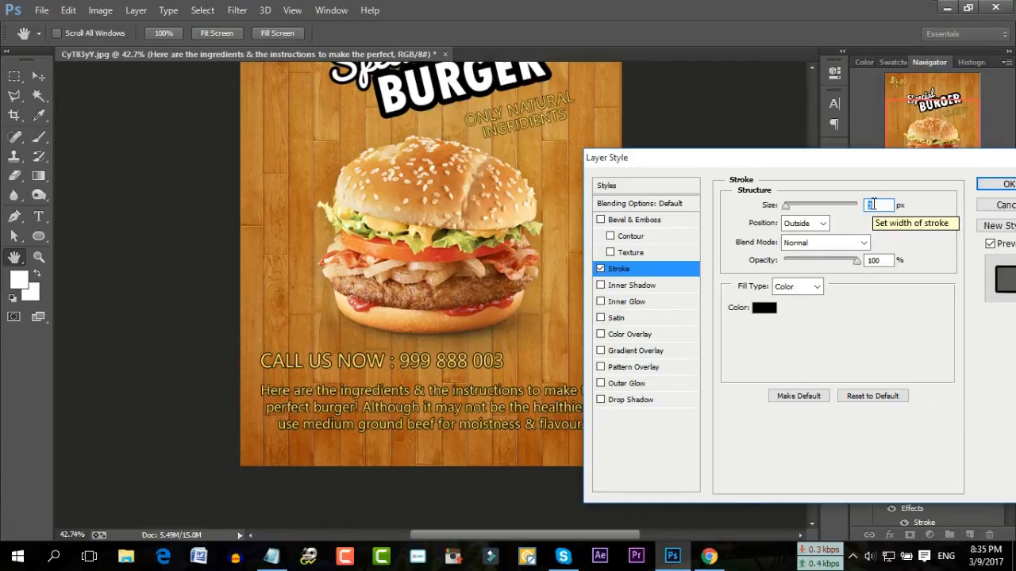
Confirm the stroke outline on the ingredients paragraph
left_click(992, 189)
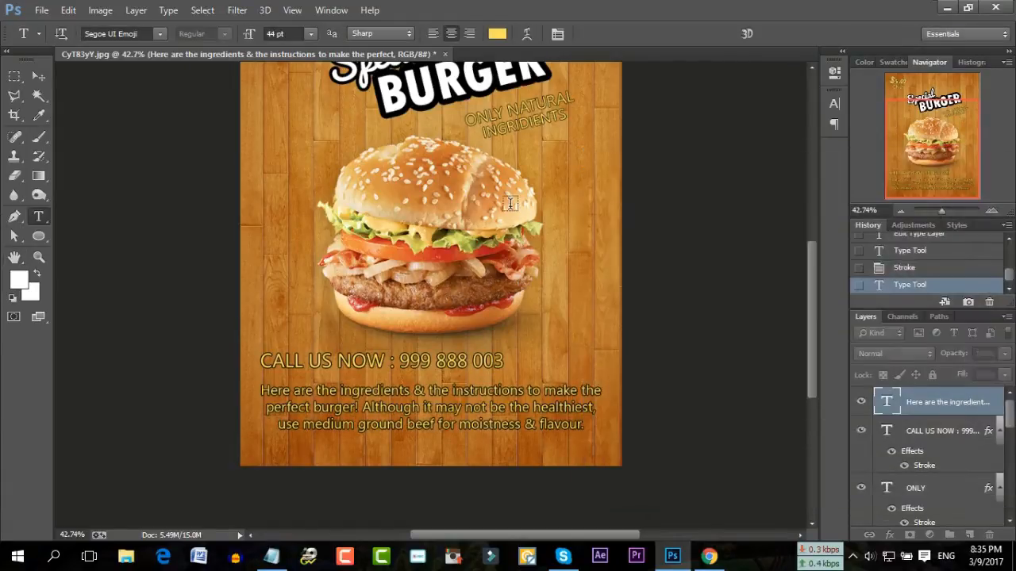
scroll(510, 204, "up", 5)
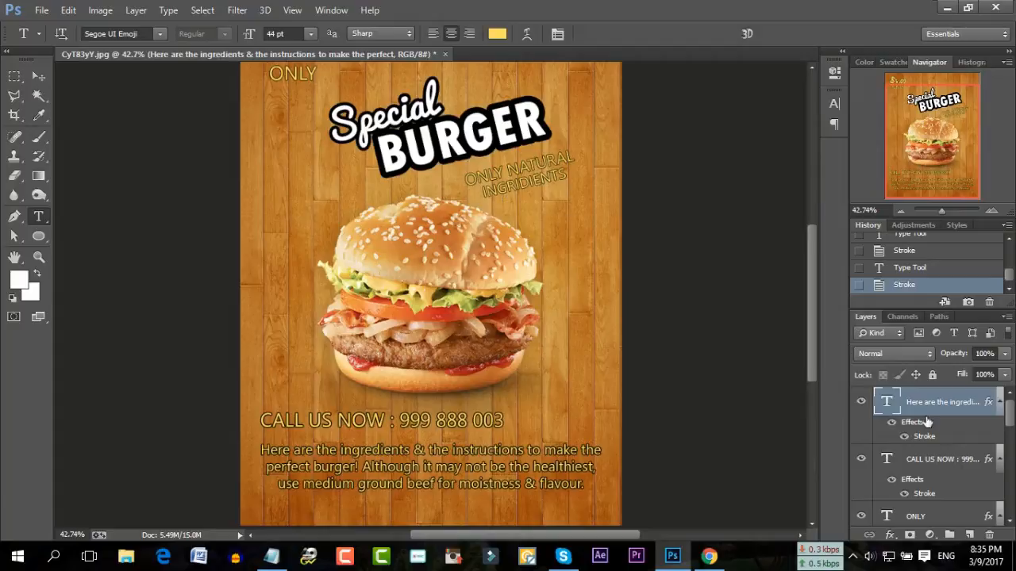
scroll(914, 475, "down", 1)
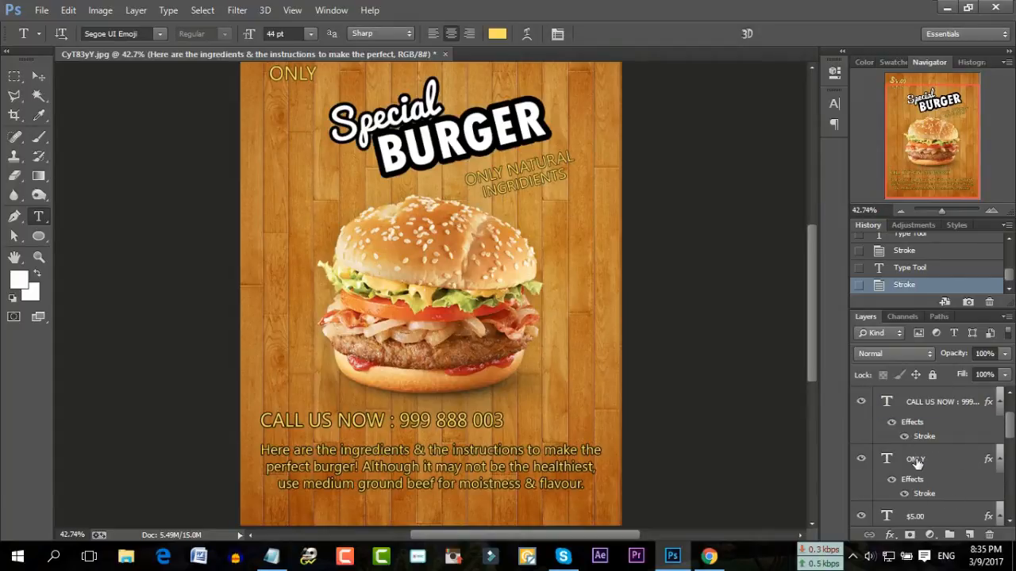
scroll(915, 463, "down", 1)
Select the INGRIDIENTS layer and start adding a Stroke effect to it
left_click(927, 518)
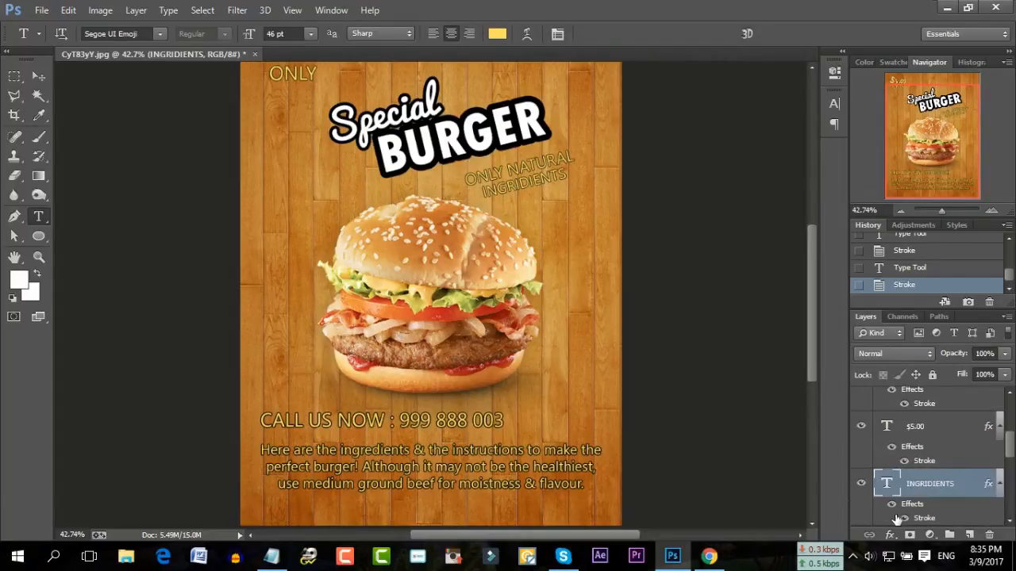
double_click(887, 484)
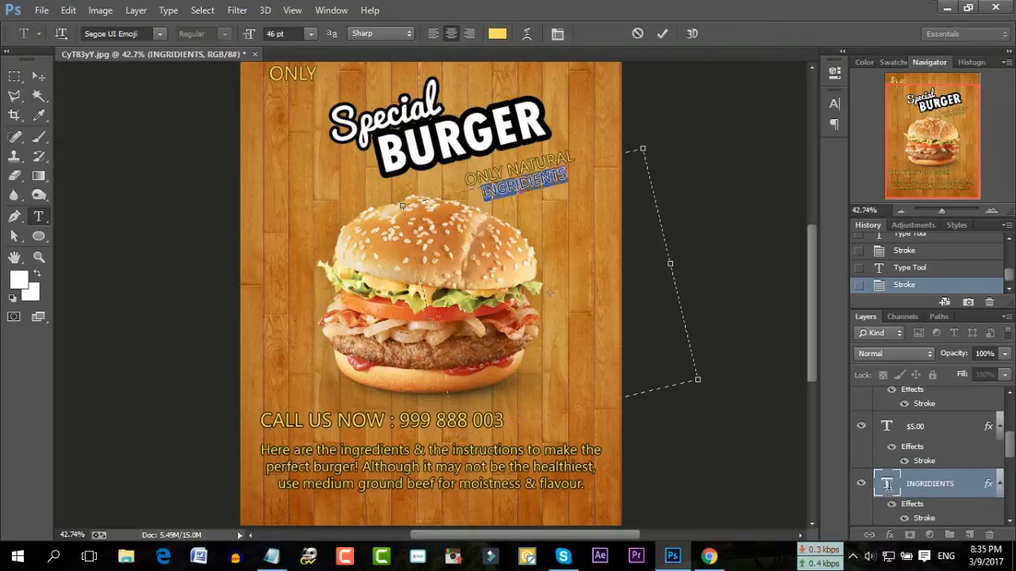
left_click(663, 35)
left_click(889, 535)
left_click(889, 392)
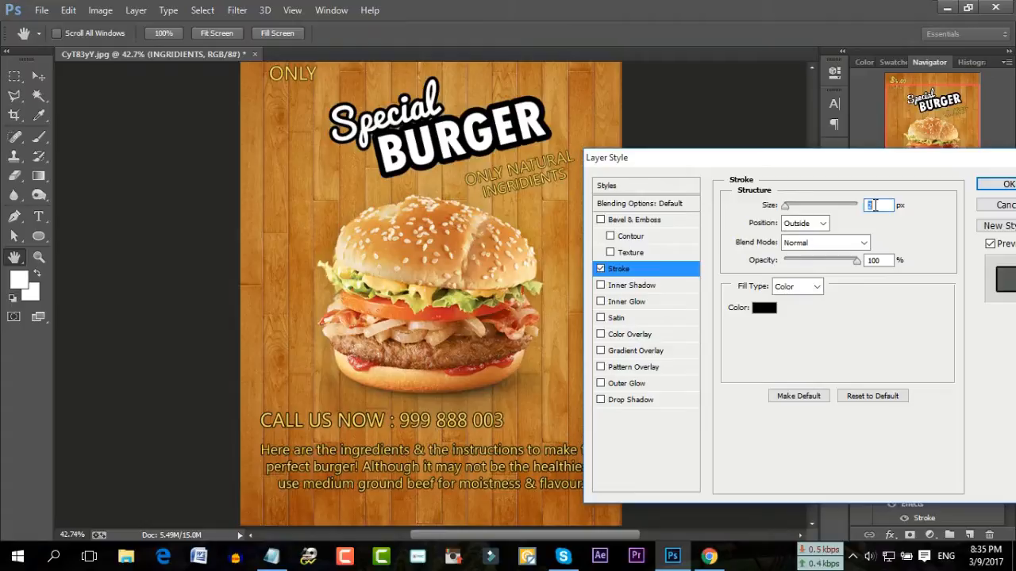
key("F1")
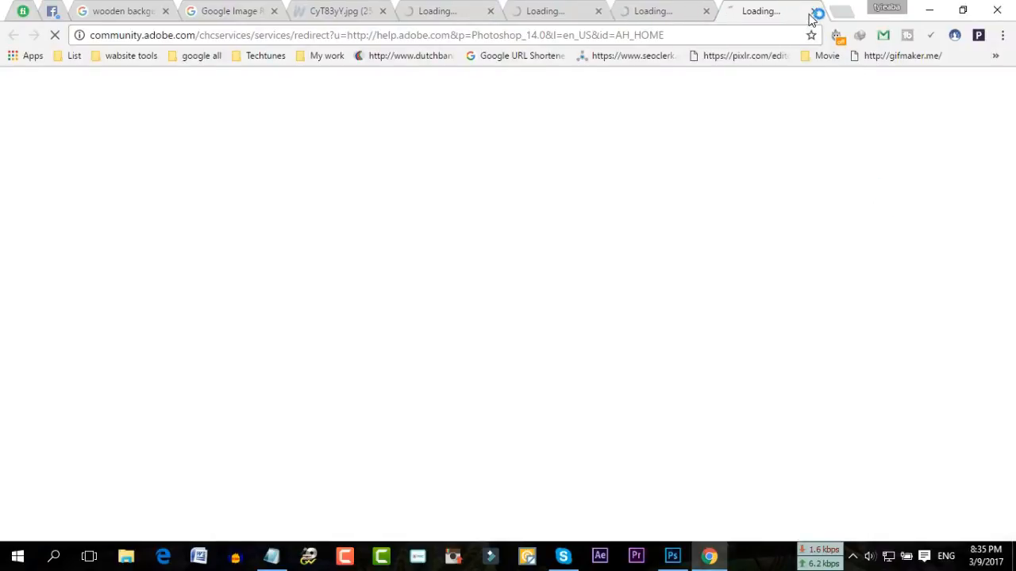
Close the Adobe help pages and wooden image tab in Chrome, then minimize it
left_click(814, 11)
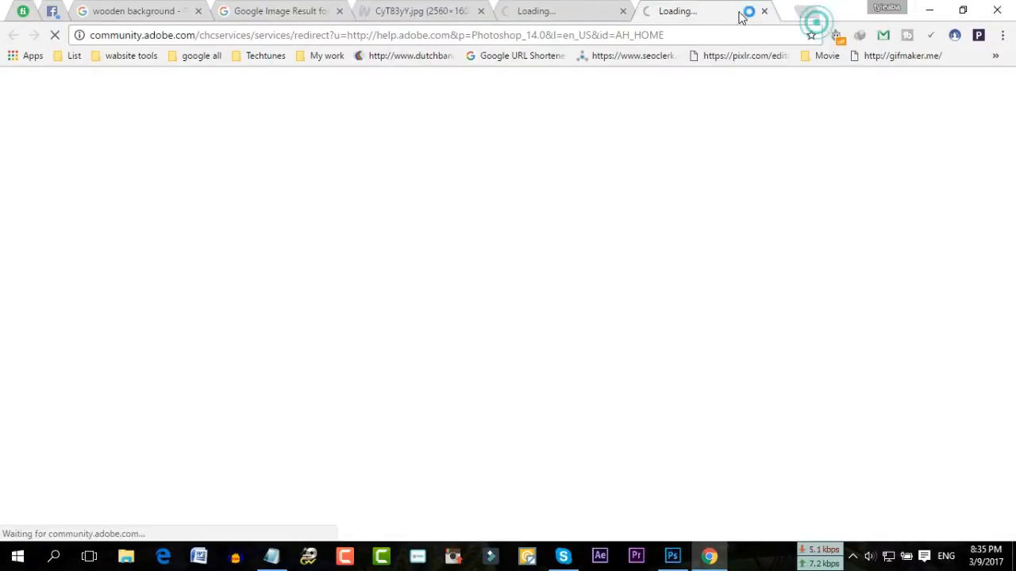
left_click(770, 11)
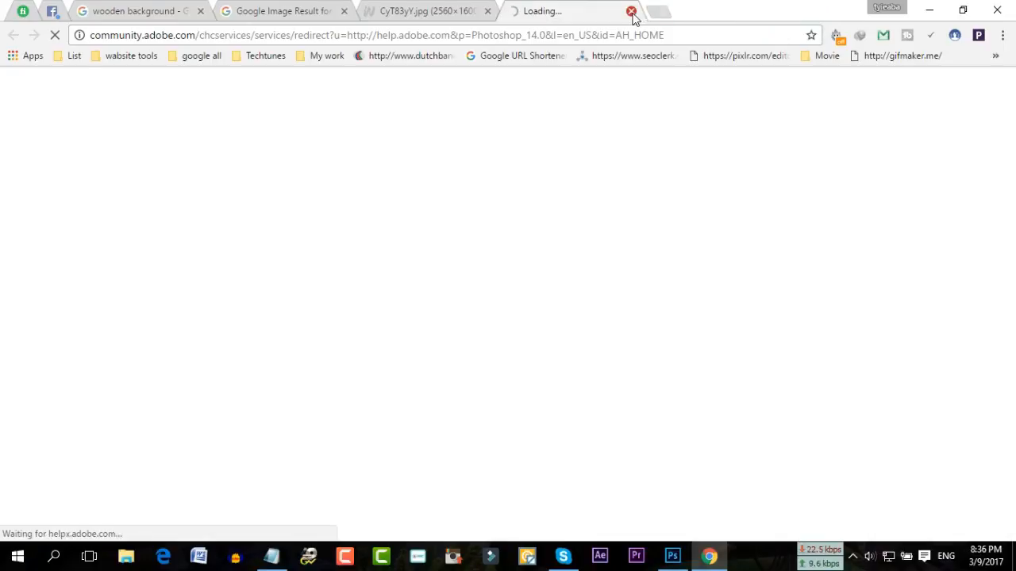
left_click(631, 12)
left_click(488, 12)
left_click(929, 11)
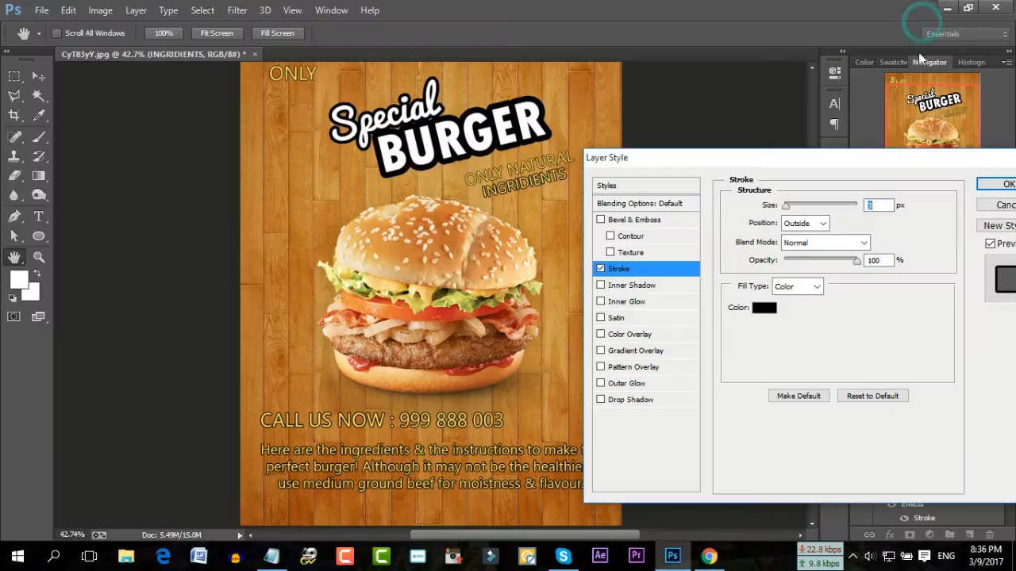
Confirm the INGRIDIENTS stroke and add the same black stroke to ONLY NATURAL
left_click(993, 185)
scroll(928, 492, "down", 2)
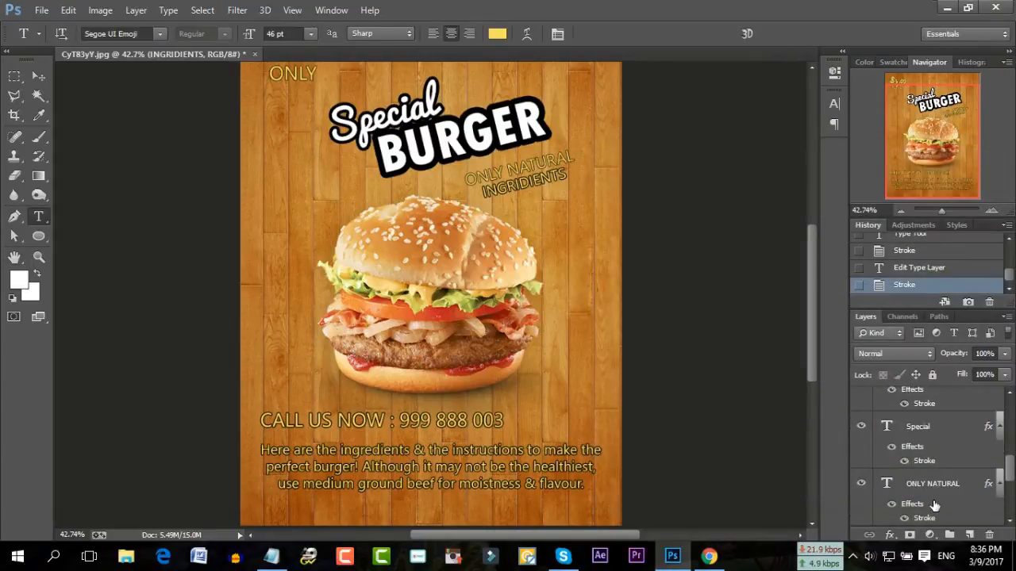
left_click(932, 488)
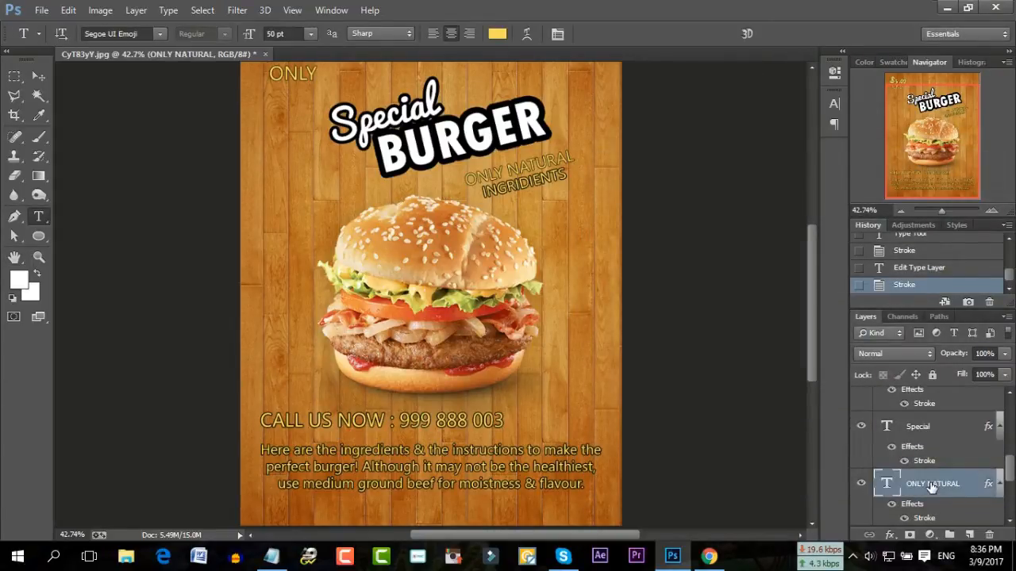
left_click(891, 534)
left_click(894, 394)
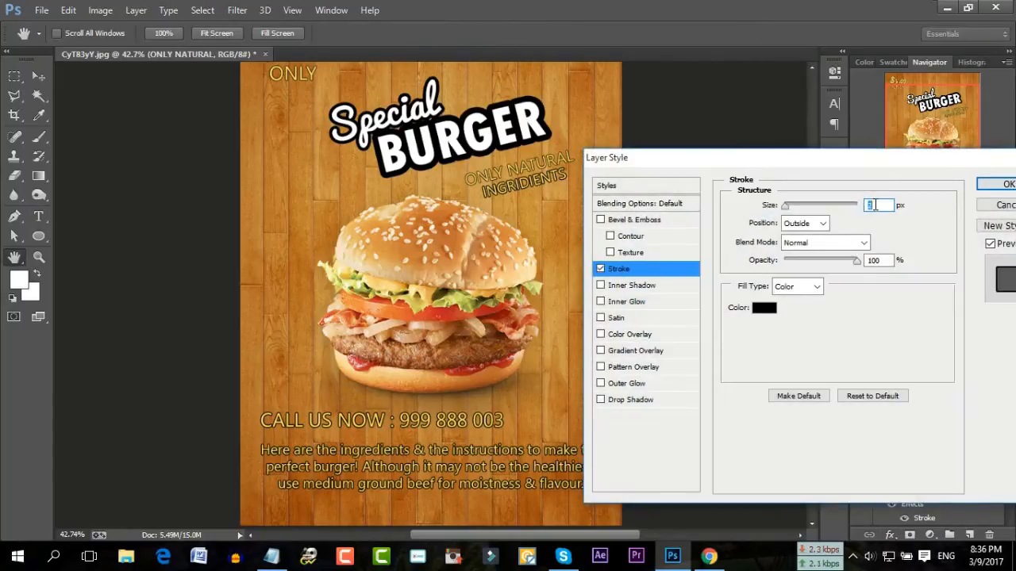
left_click(1003, 185)
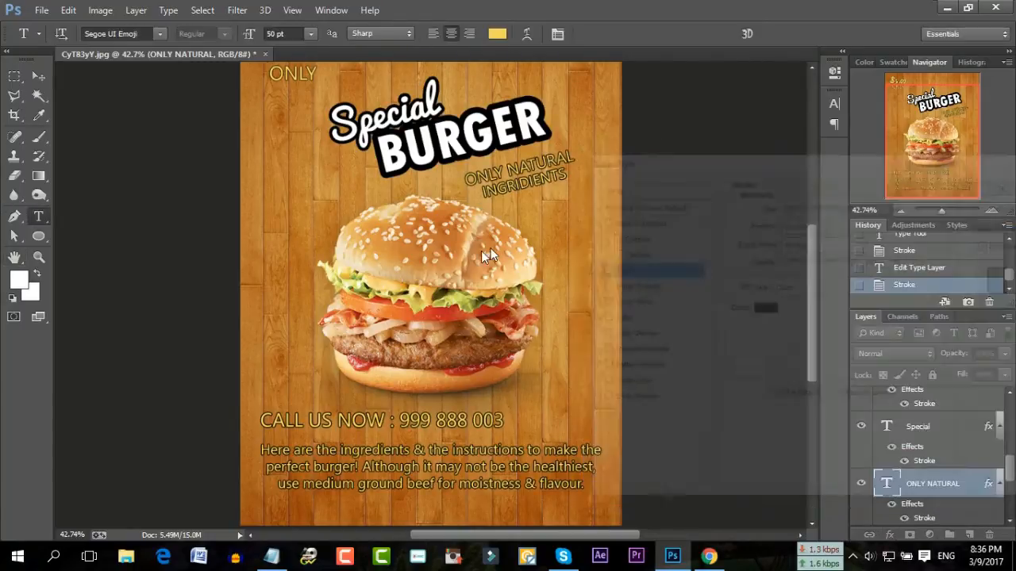
scroll(481, 251, "up", 1)
scroll(320, 231, "up", 1)
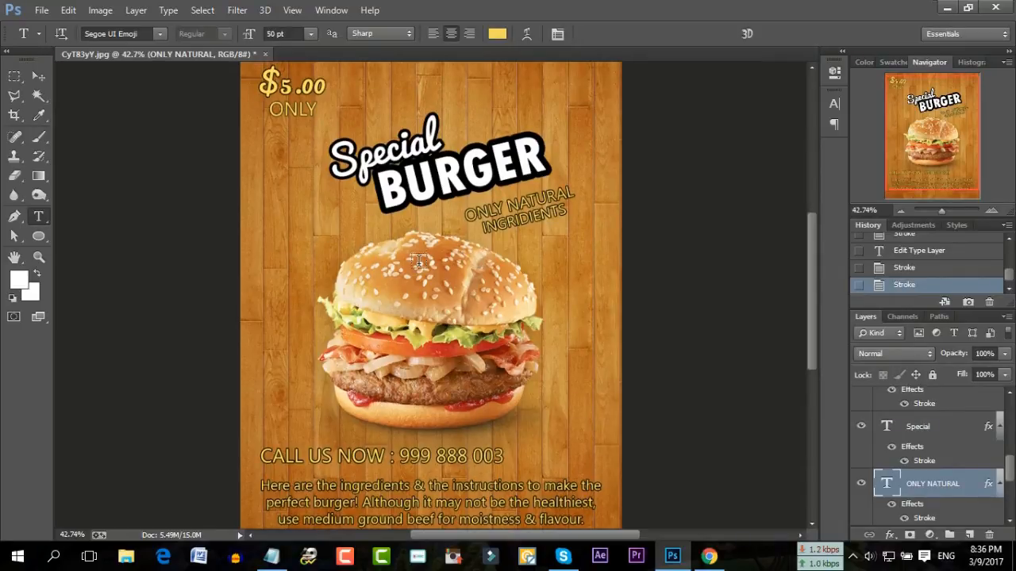
left_click_drag(943, 207, 941, 207)
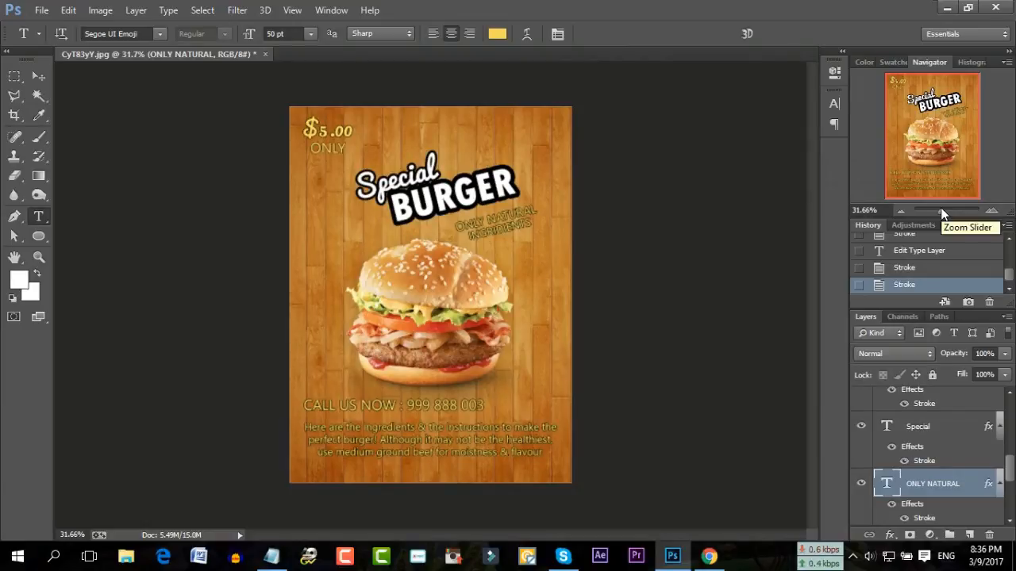
left_click(41, 10)
left_click(89, 189)
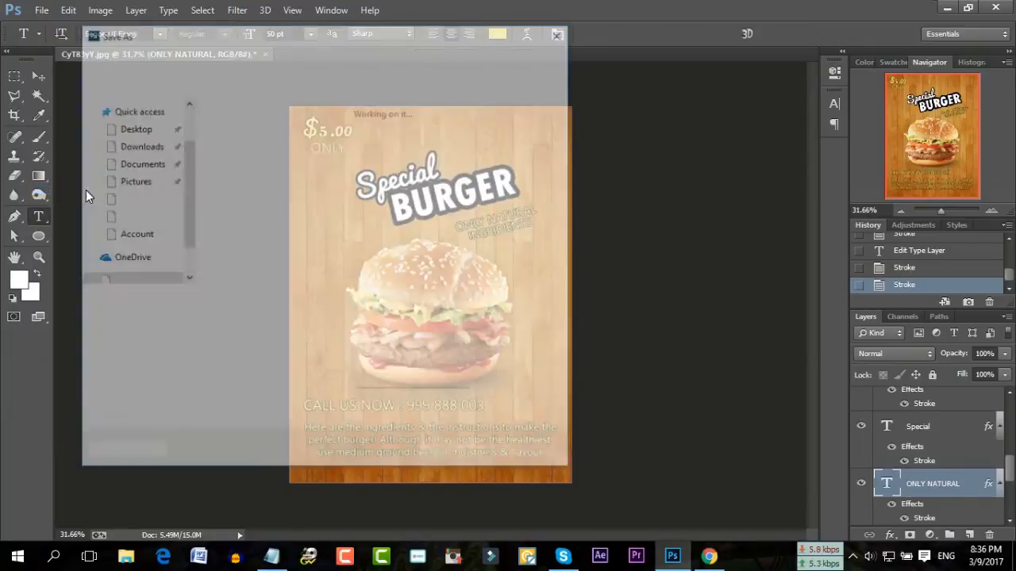
left_click(224, 325)
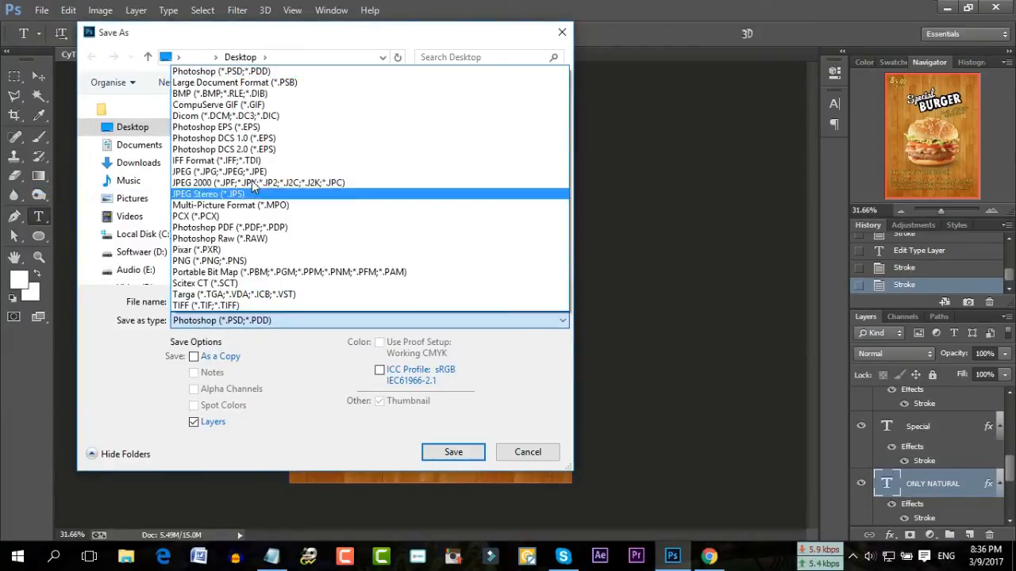
left_click(507, 171)
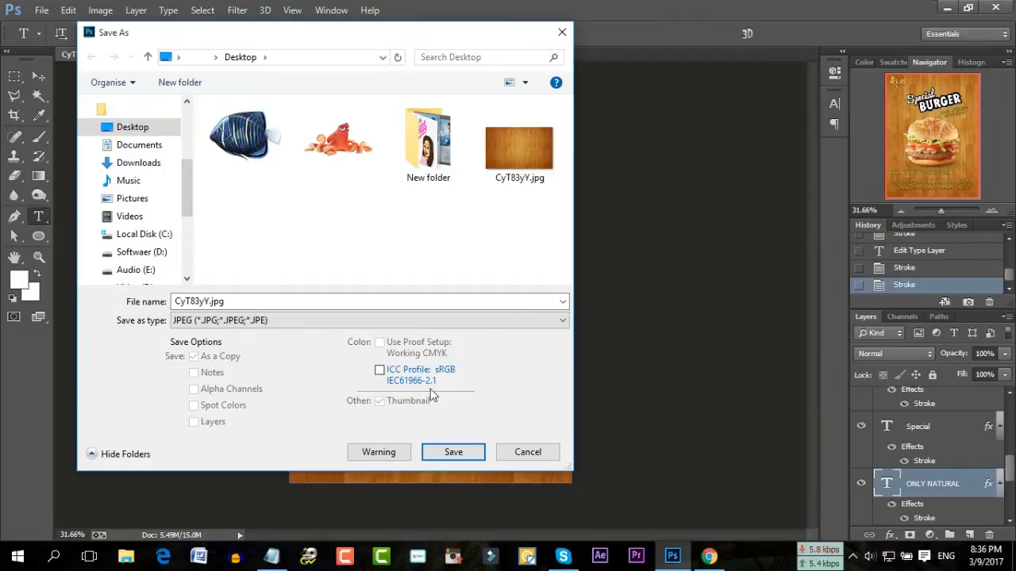
double_click(273, 301)
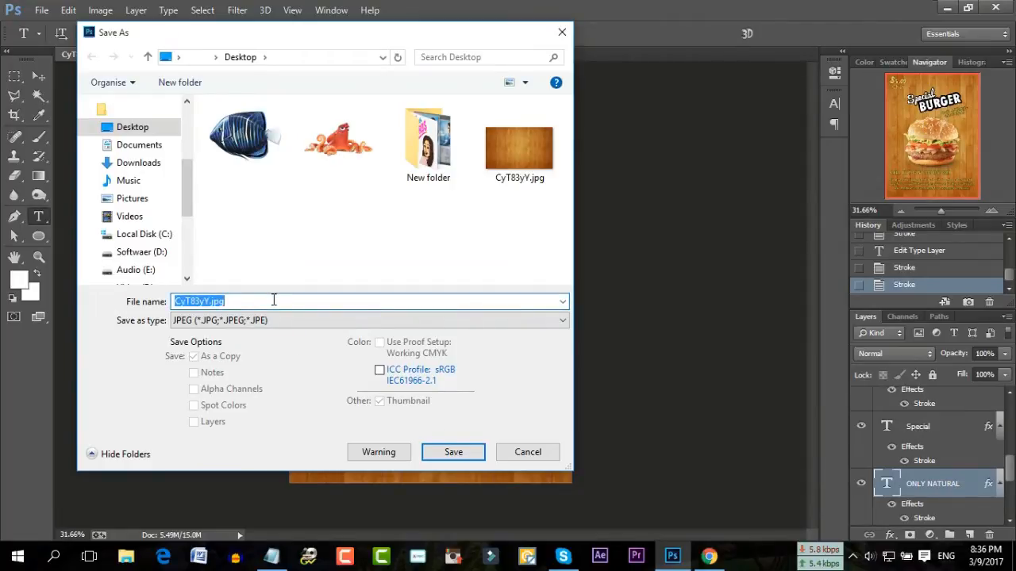
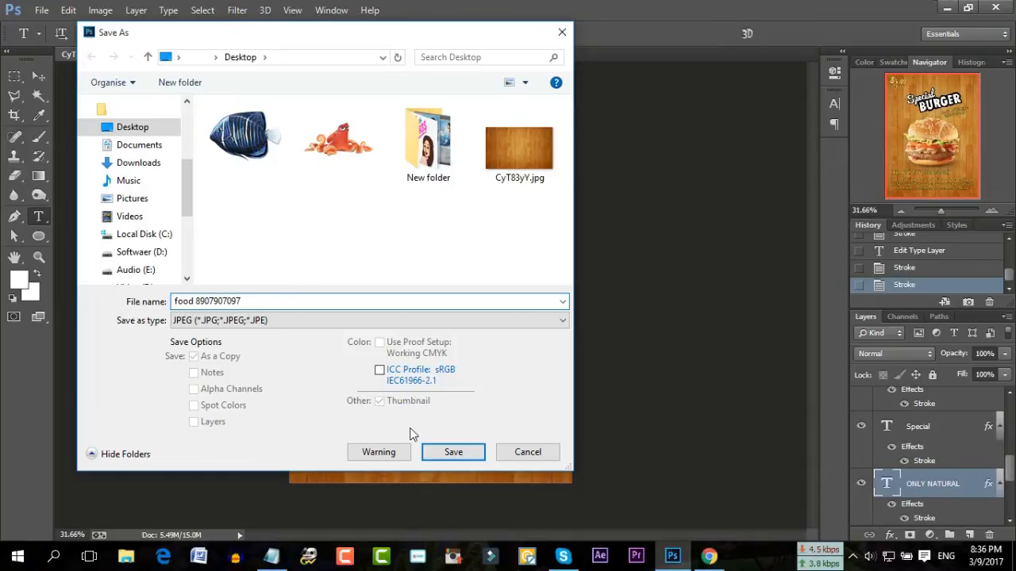
left_click(430, 455)
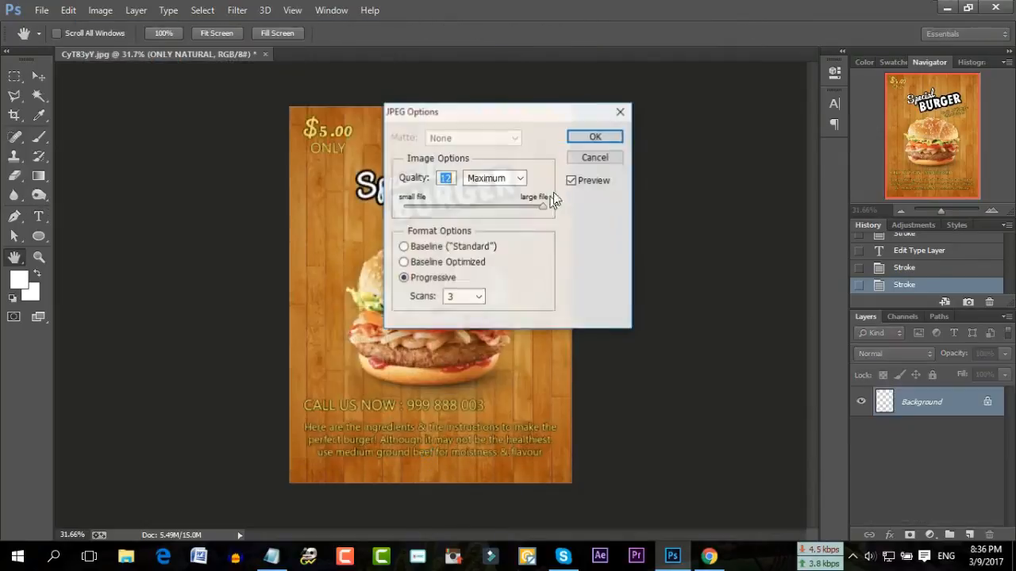
left_click(595, 137)
Close the notes without saving and refresh the desktop
left_click(946, 7)
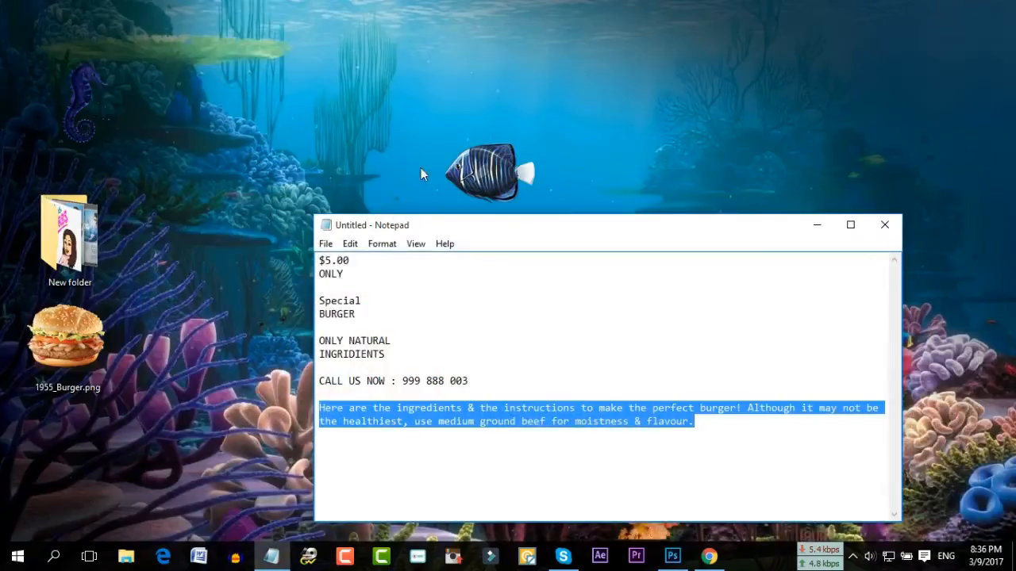
left_click(887, 229)
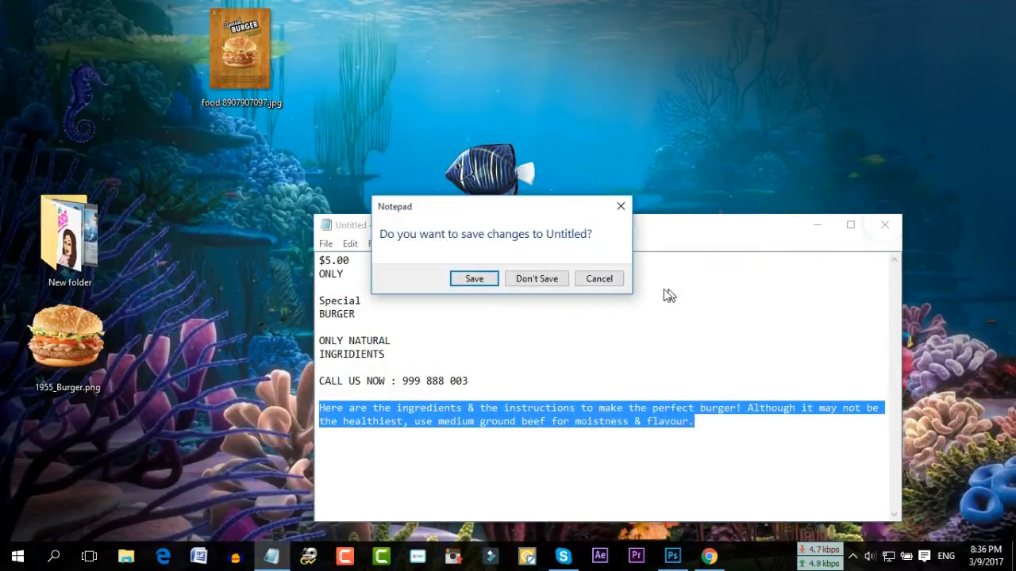
left_click(562, 283)
right_click(594, 185)
left_click(627, 224)
Move the saved poster file lower on the desktop and inspect it zoomed in Picasa
left_click_drag(223, 37, 261, 195)
double_click(261, 195)
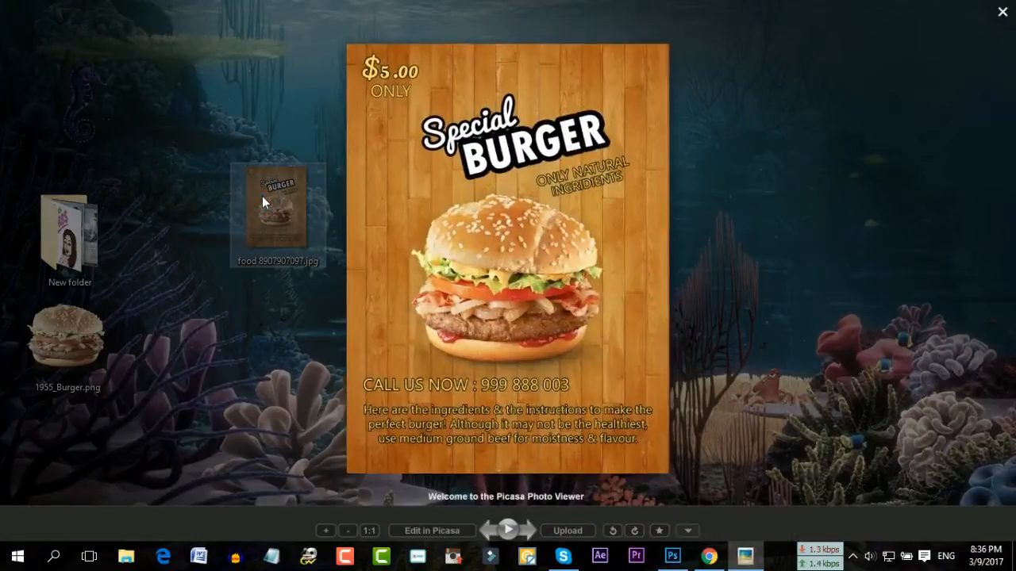
scroll(594, 197, "up", 8)
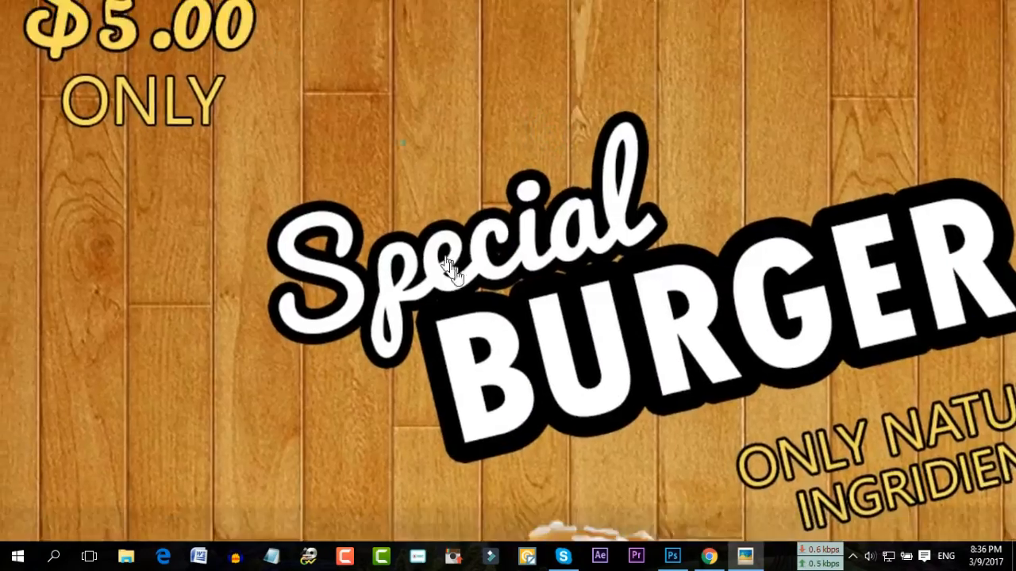
left_click_drag(448, 266, 524, 401)
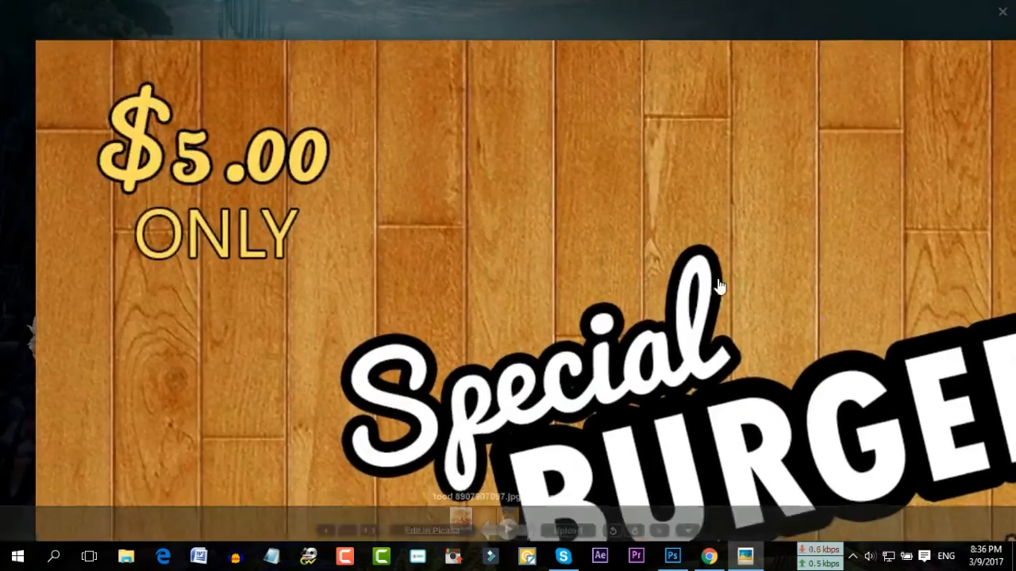
left_click_drag(719, 288, 536, 178)
left_click_drag(662, 496, 612, 208)
key("Escape")
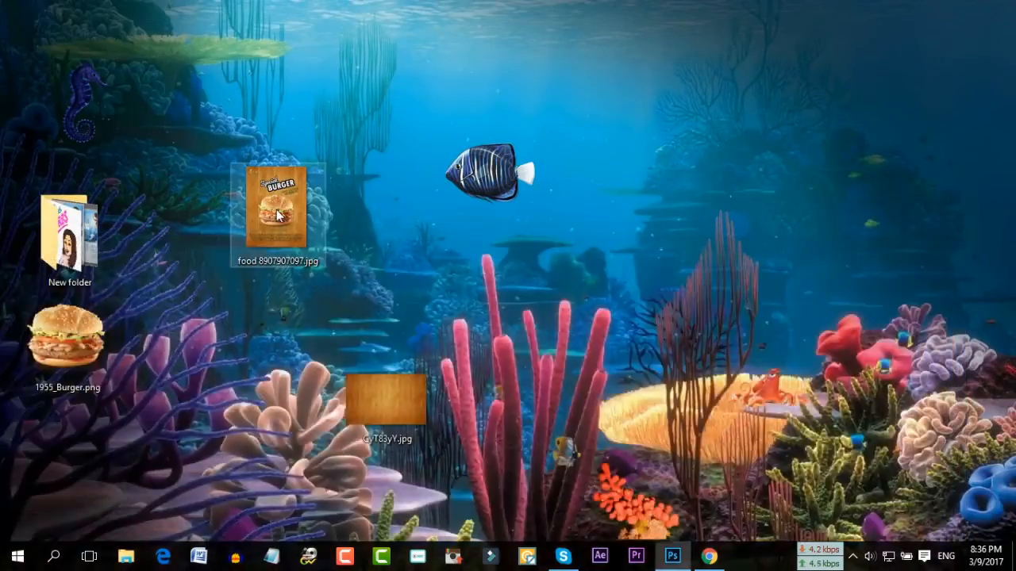
Reopen the poster in the viewer, pan around the zoomed image, then close Picasa
double_click(324, 238)
scroll(429, 305, "up", 4)
left_click_drag(538, 343, 508, 250)
left_click_drag(517, 163, 513, 266)
scroll(512, 266, "down", 5)
scroll(509, 254, "down", 1)
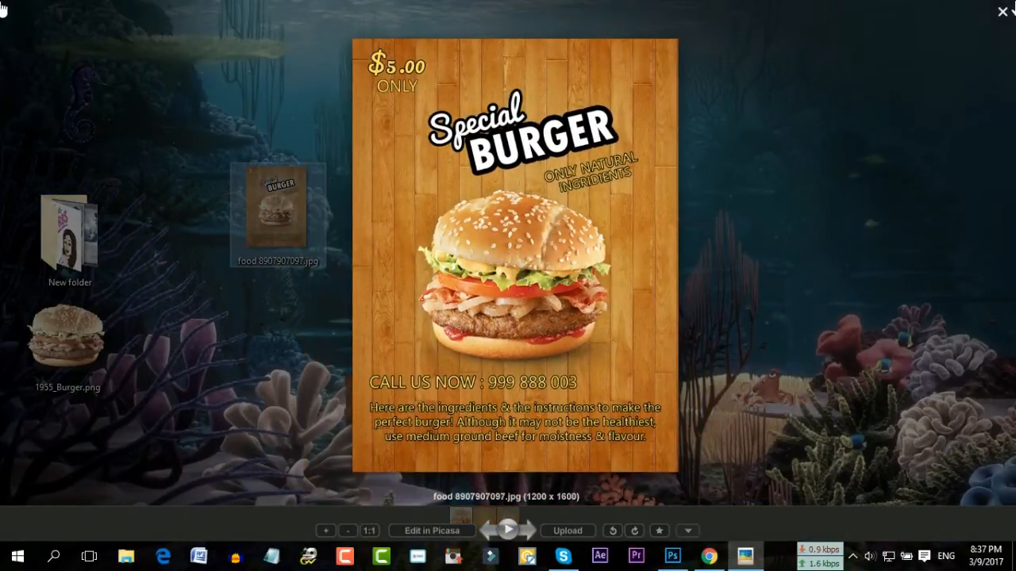
left_click(1004, 13)
Refresh the desktop twice and drag CyT83yY.jpg to the Recycle Bin
right_click(589, 202)
left_click(612, 245)
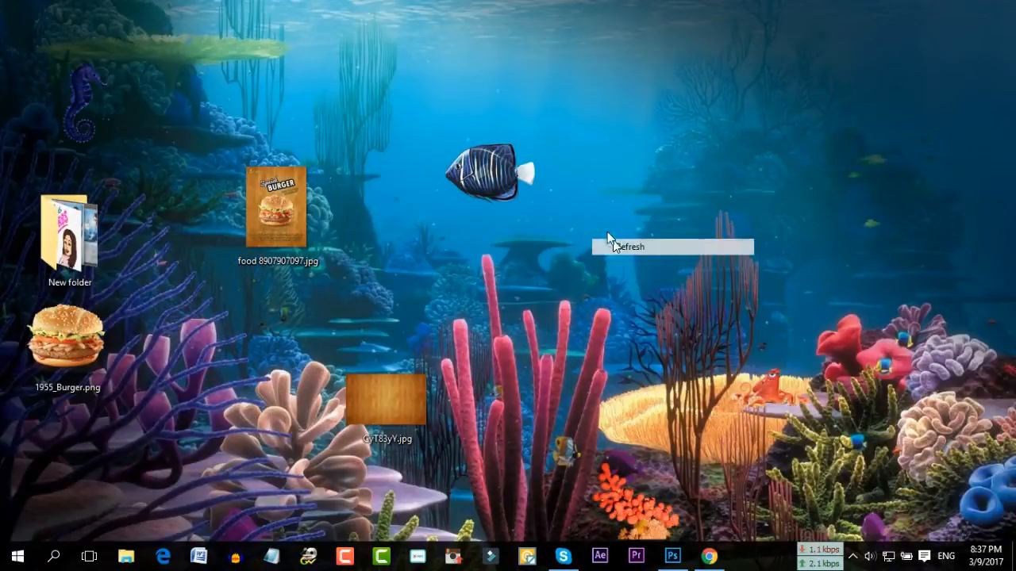
right_click(577, 198)
left_click(612, 245)
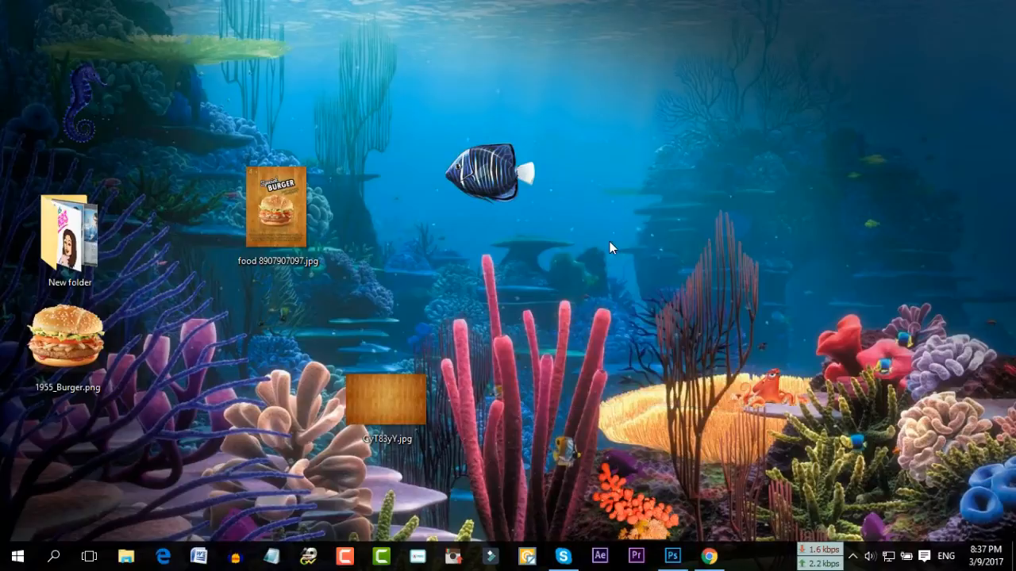
left_click_drag(403, 388, 645, 498)
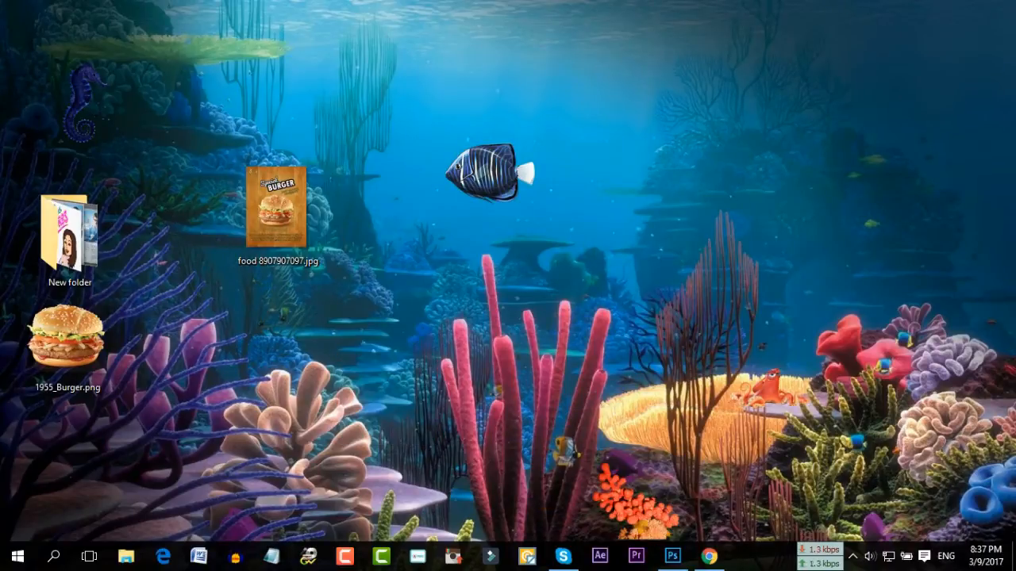
Keep the burger flyer open and save it to the Desktop as layered 9898898.psd
left_click(669, 560)
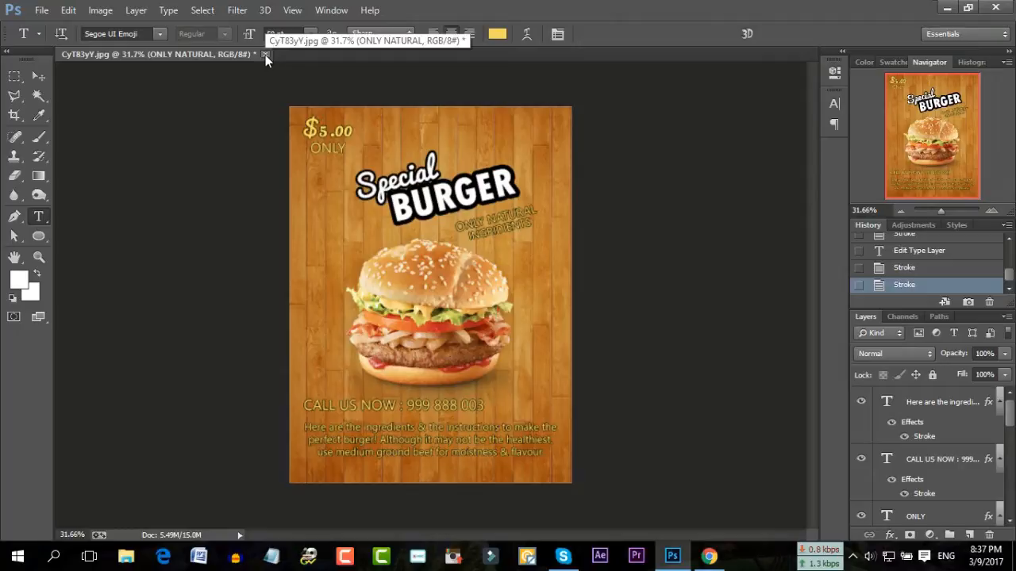
left_click(265, 55)
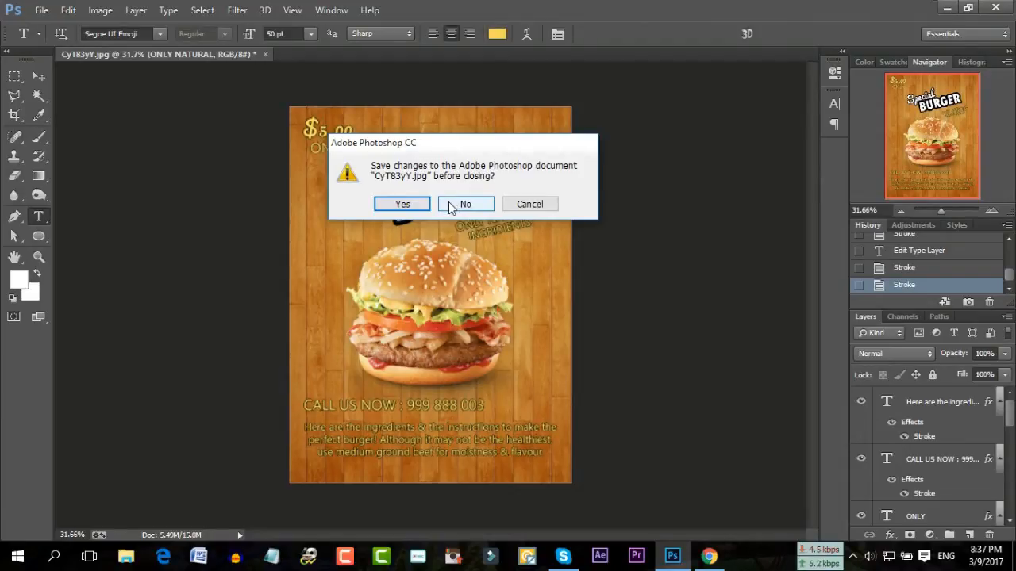
left_click(533, 208)
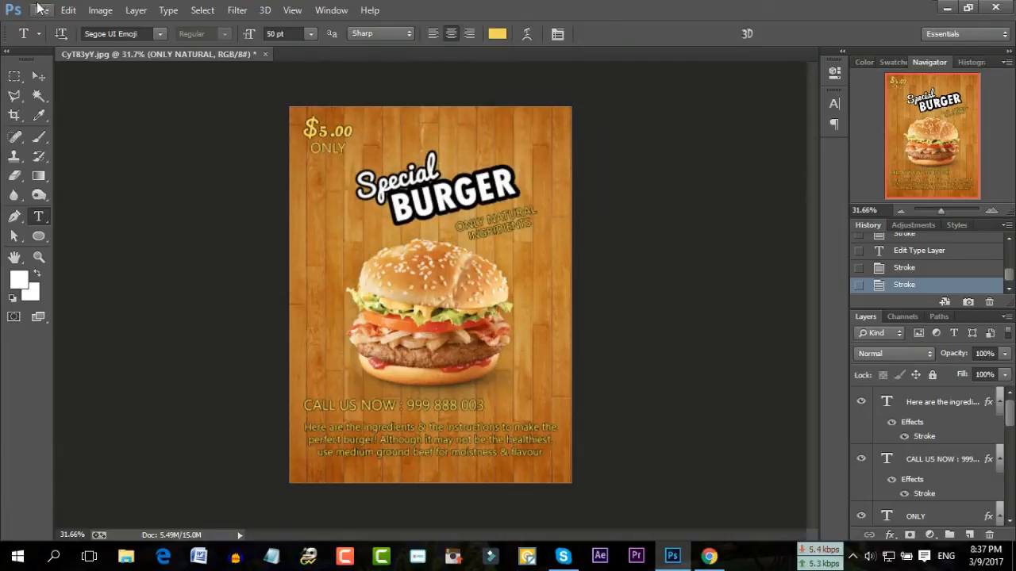
left_click(38, 10)
left_click(111, 189)
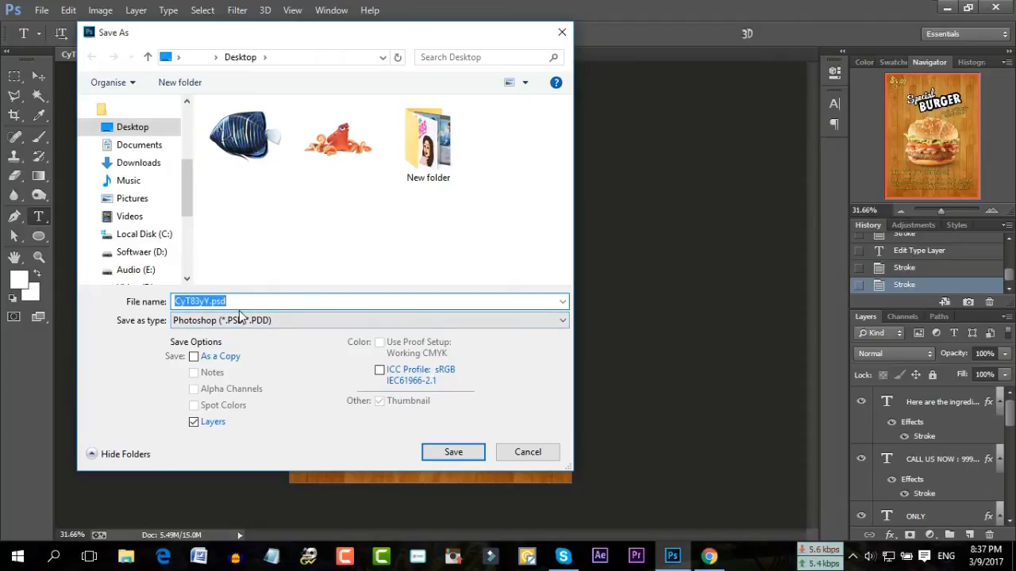
type("9898898")
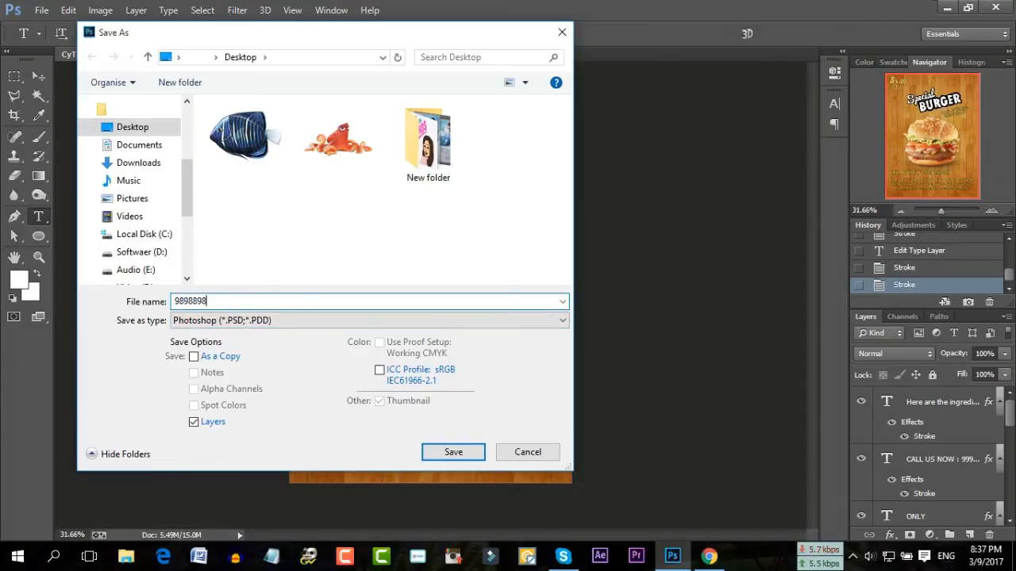
left_click(442, 454)
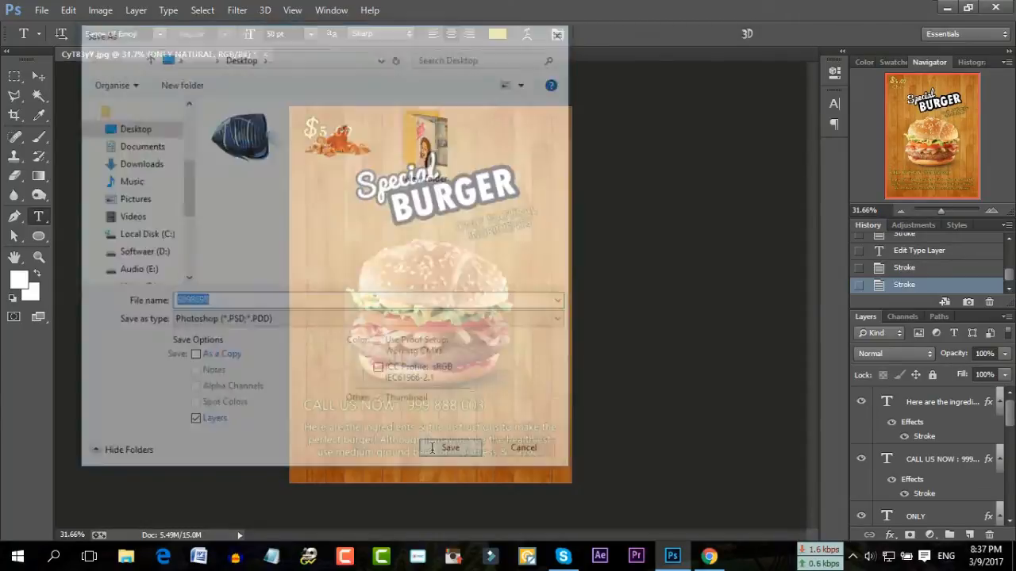
left_click(671, 167)
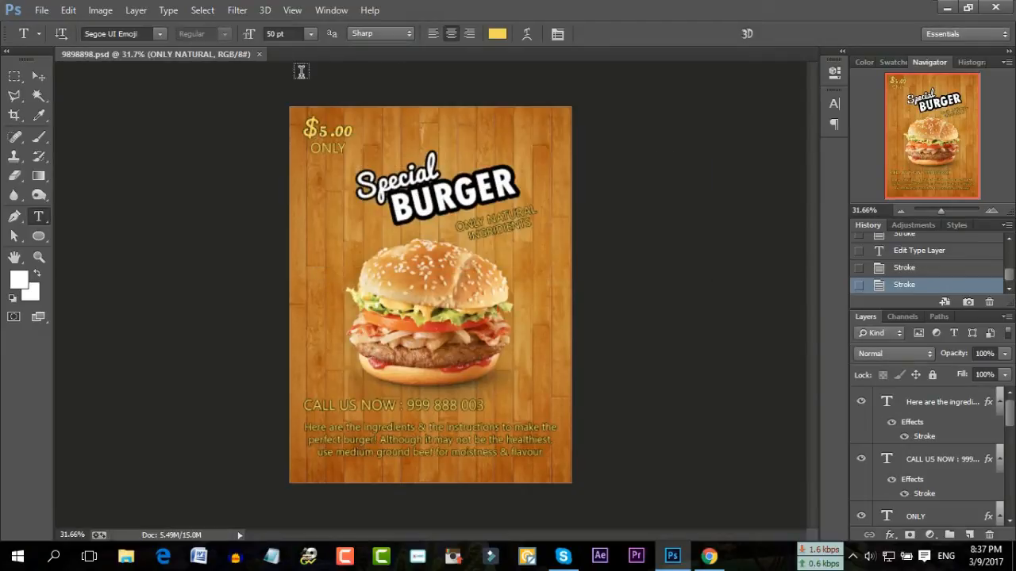
Close the flyer, open bbjbjb.jpg from New folder, then switch to Chrome
left_click(258, 55)
double_click(461, 213)
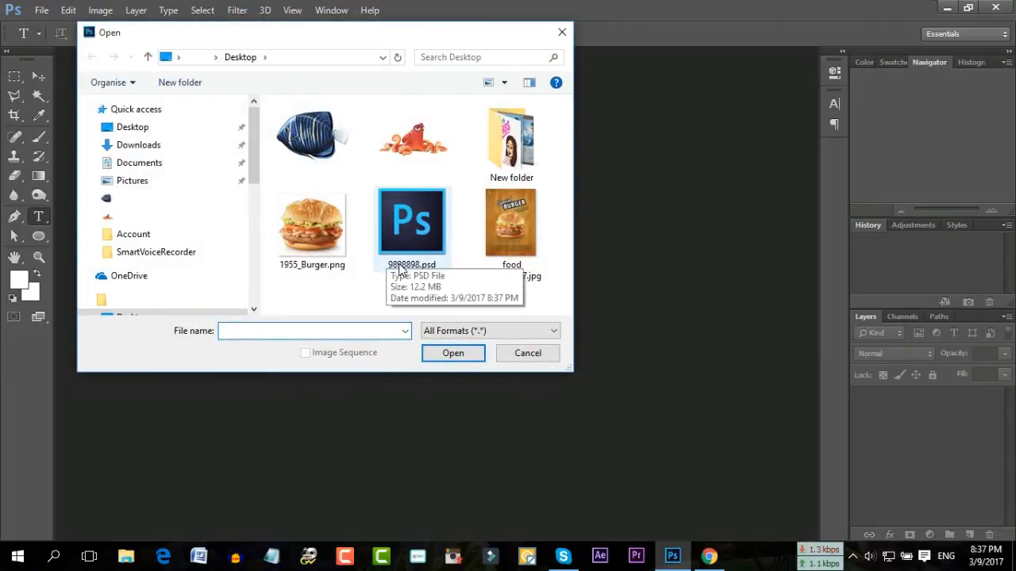
double_click(511, 141)
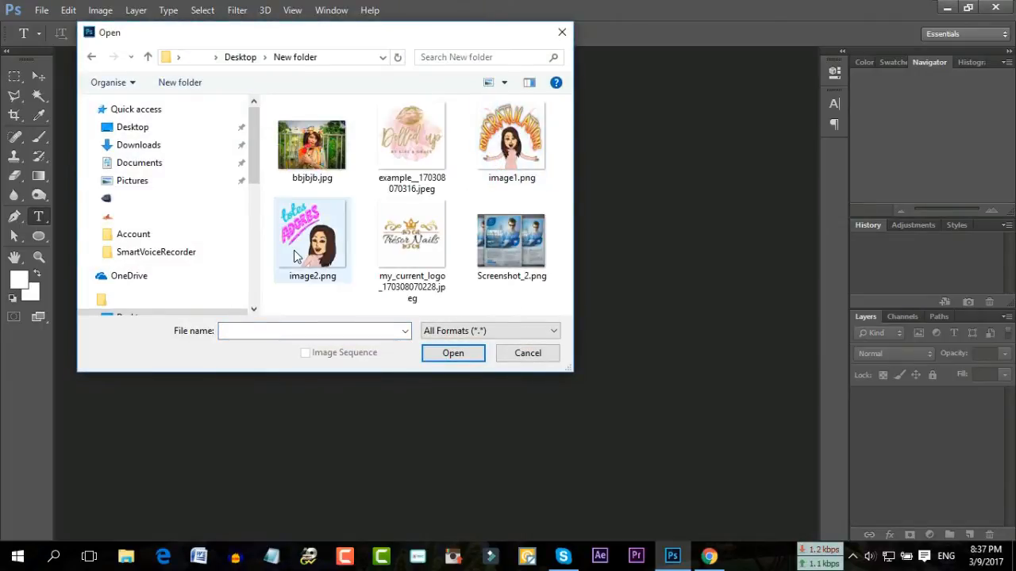
left_click(308, 159)
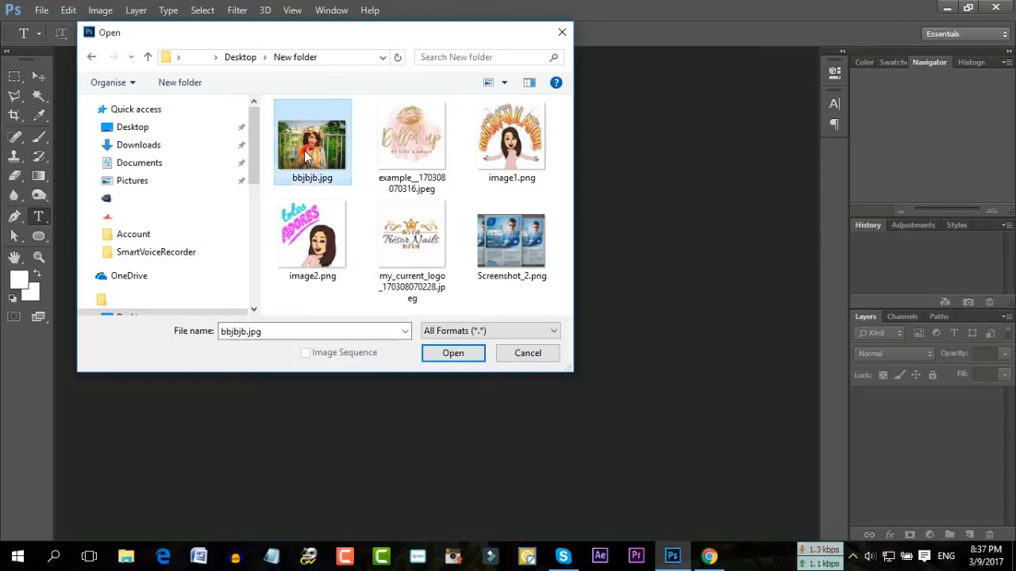
left_click(453, 357)
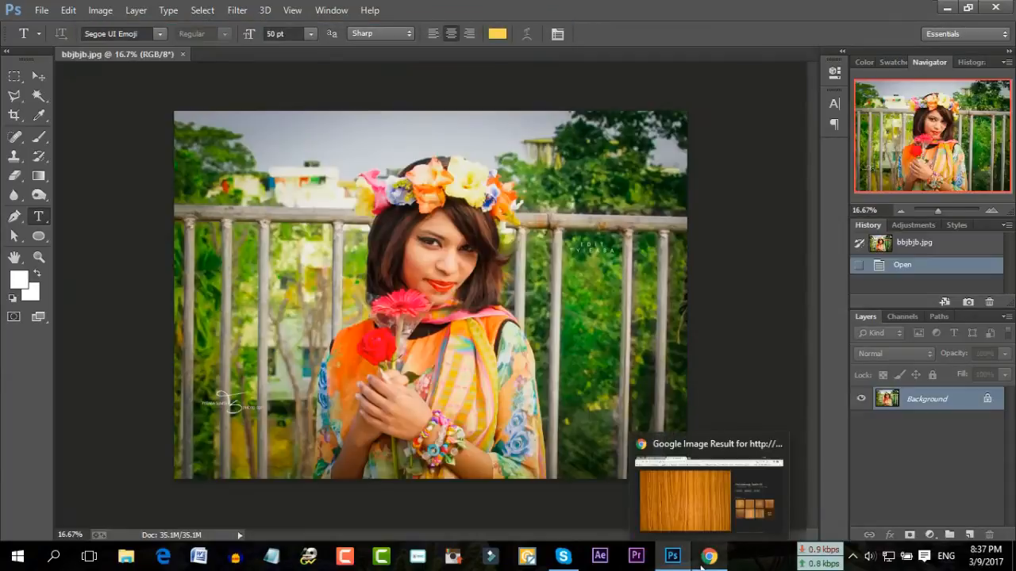
left_click(709, 555)
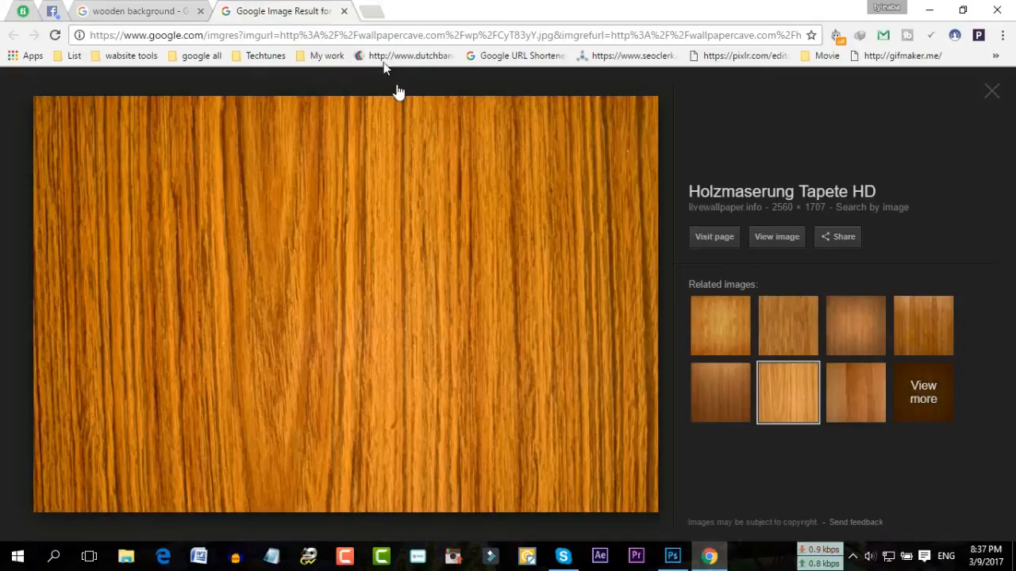
Close the wood preview tab and change the search from 'wooden background' to 'murbel background'
left_click(343, 14)
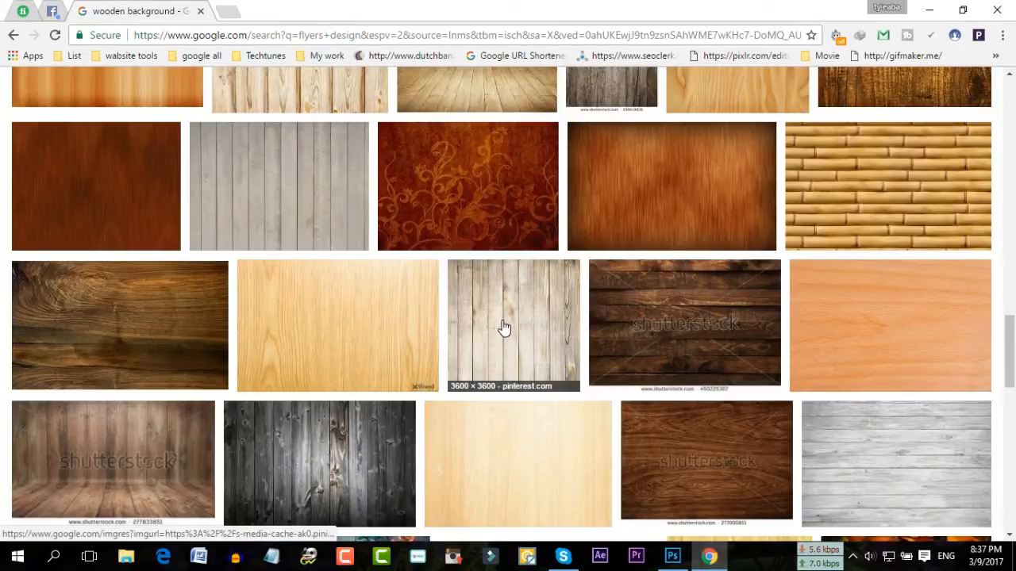
scroll(503, 327, "down", 4)
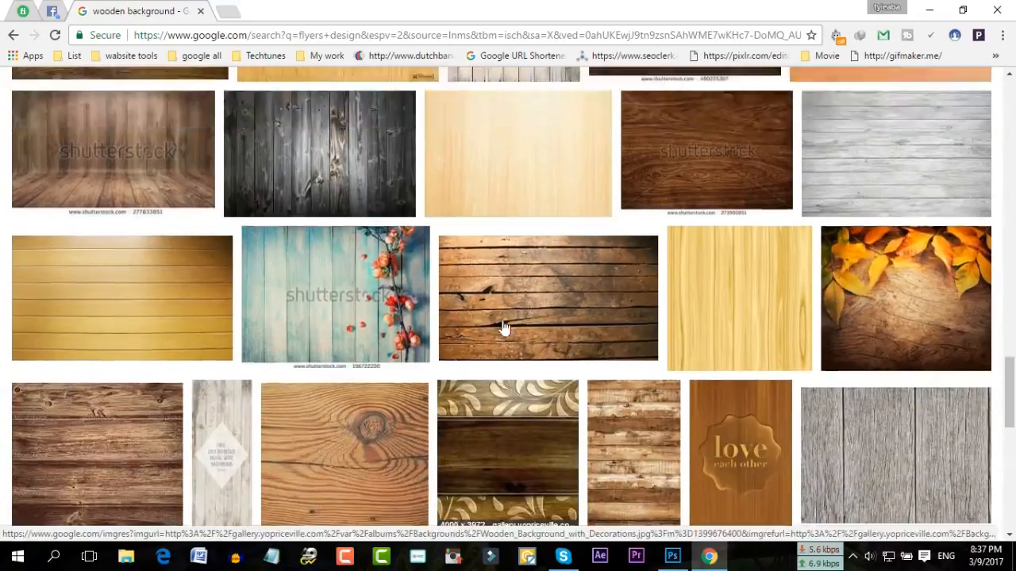
scroll(503, 327, "up", 10)
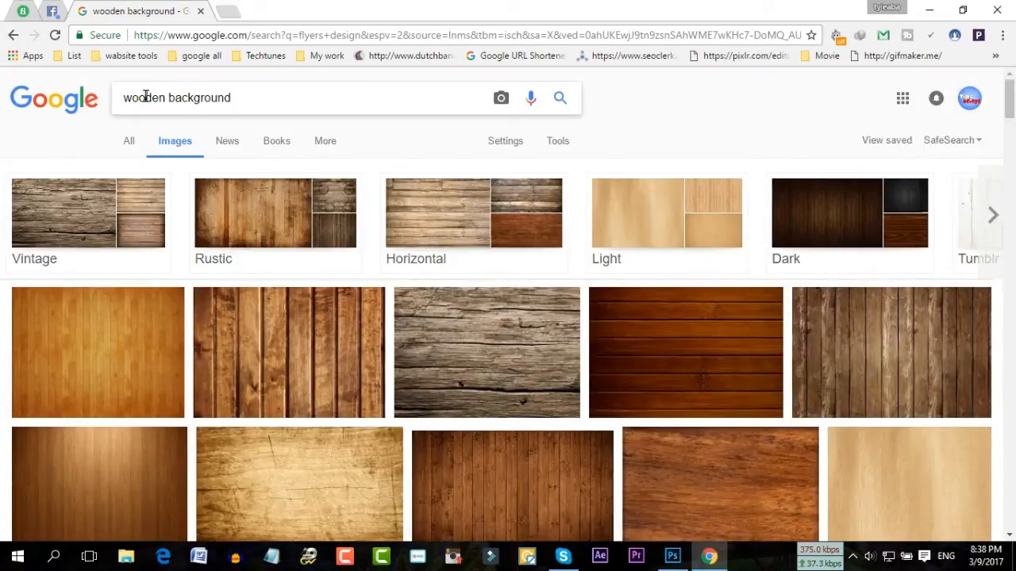
double_click(166, 97)
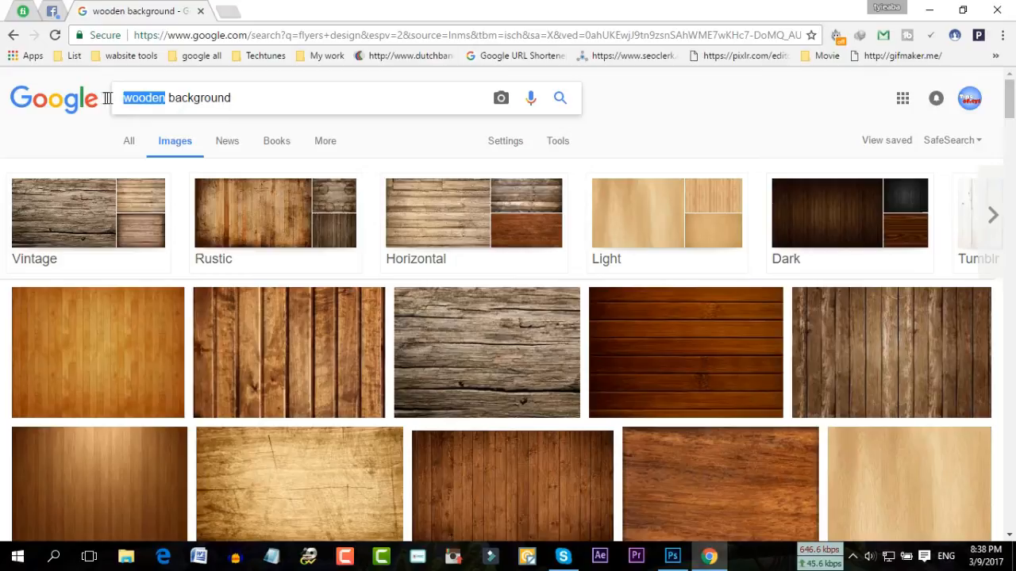
type("murbe")
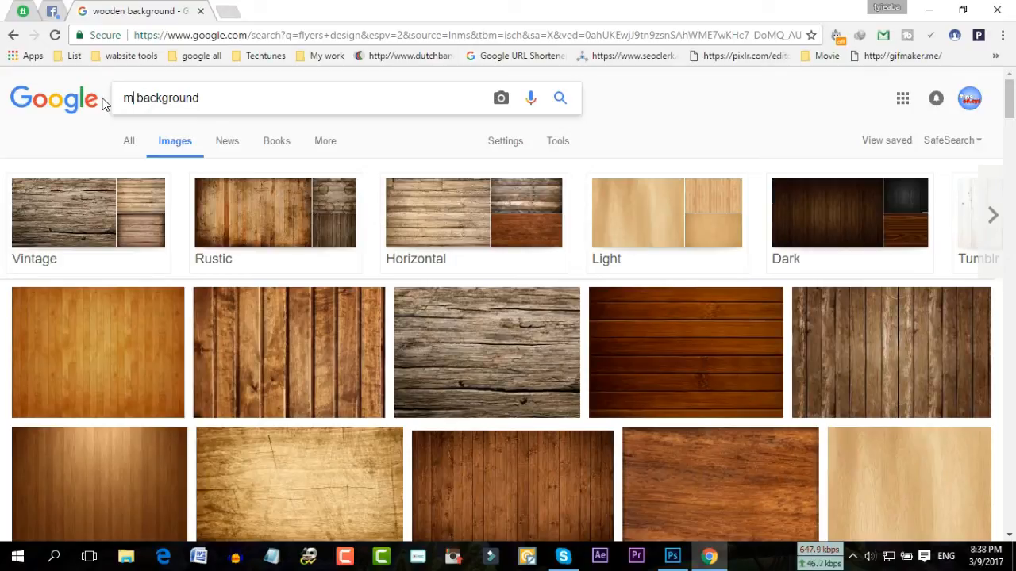
type("l")
key("Return")
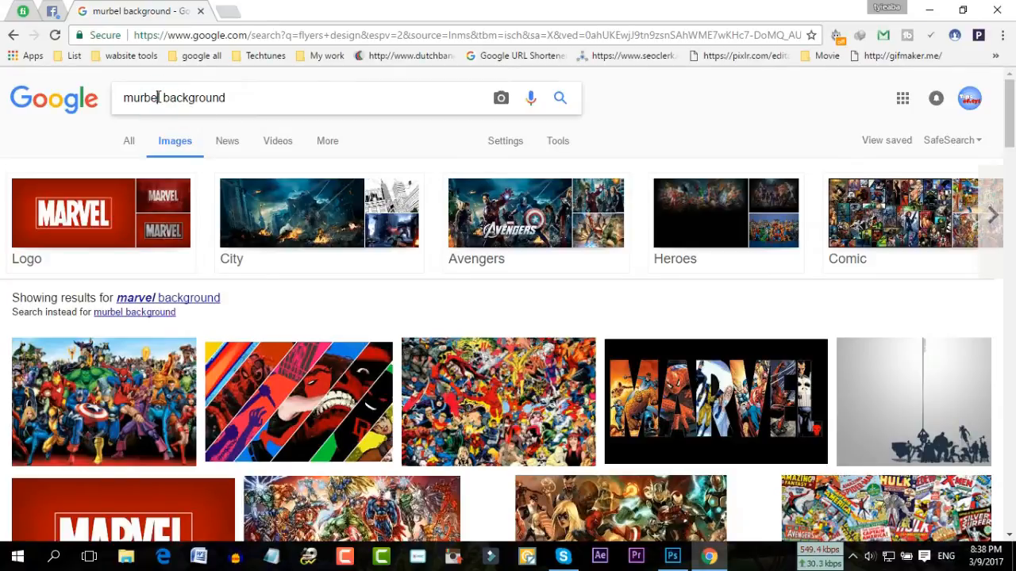
Add 'stone' to the 'murbel' search and scroll the results to a pale marble thumbnail
left_click(161, 96)
type("s")
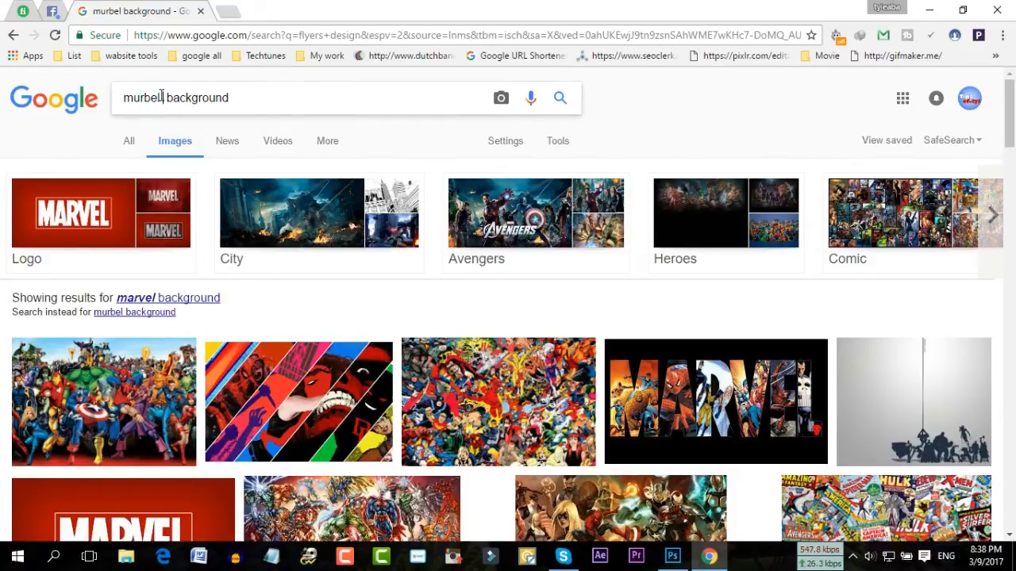
type("tone")
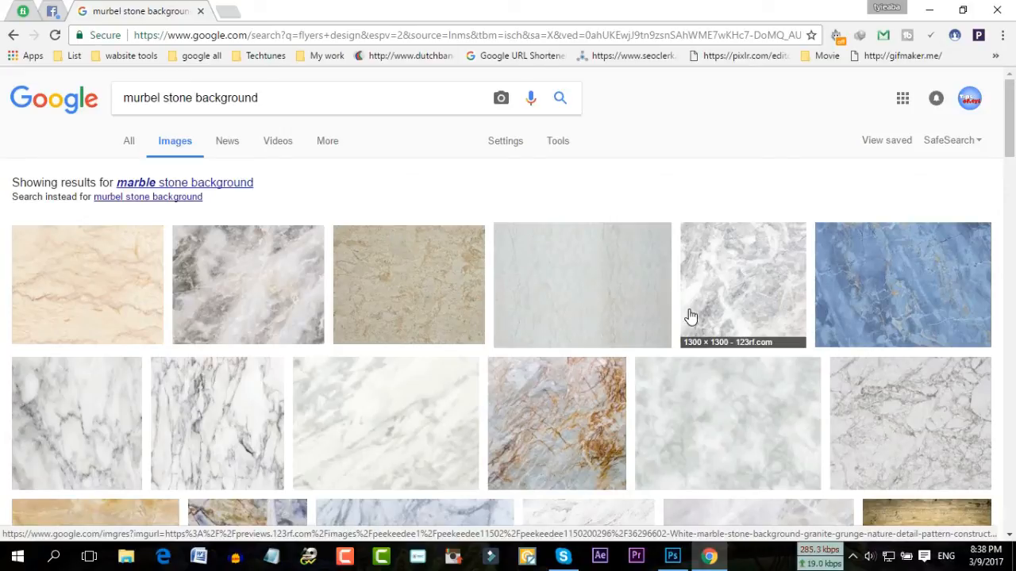
scroll(690, 317, "down", 3)
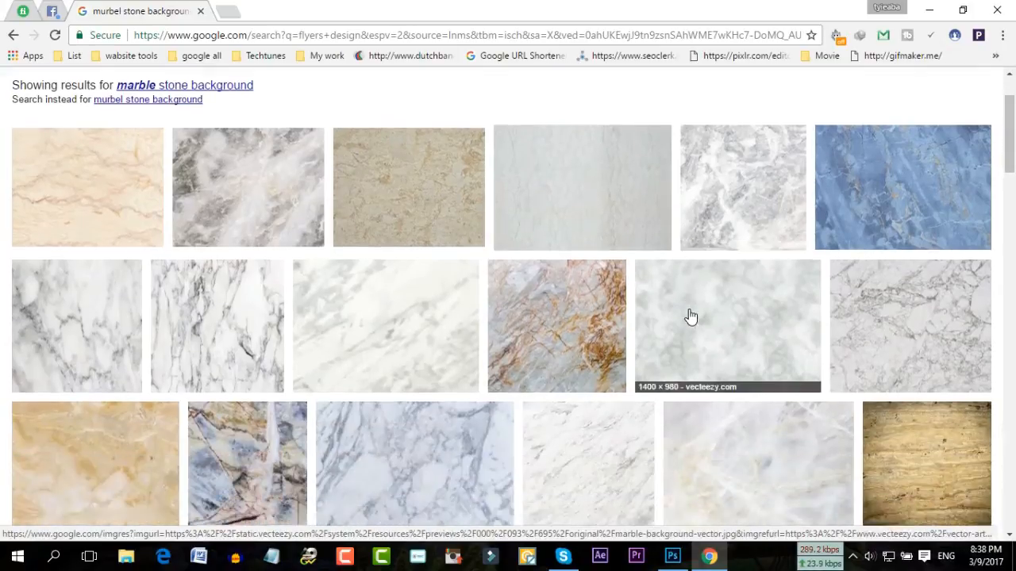
scroll(690, 317, "down", 10)
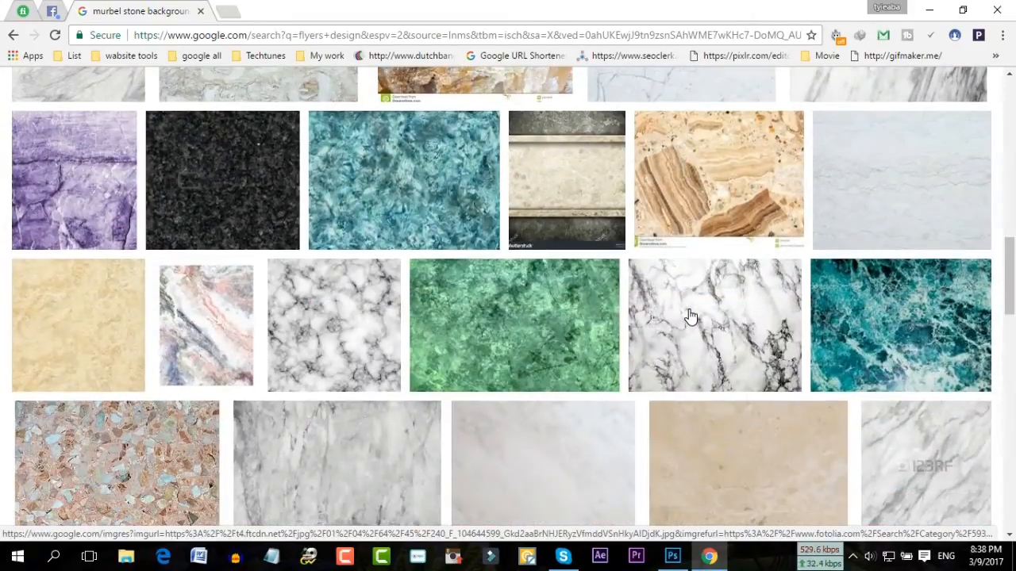
scroll(691, 316, "down", 3)
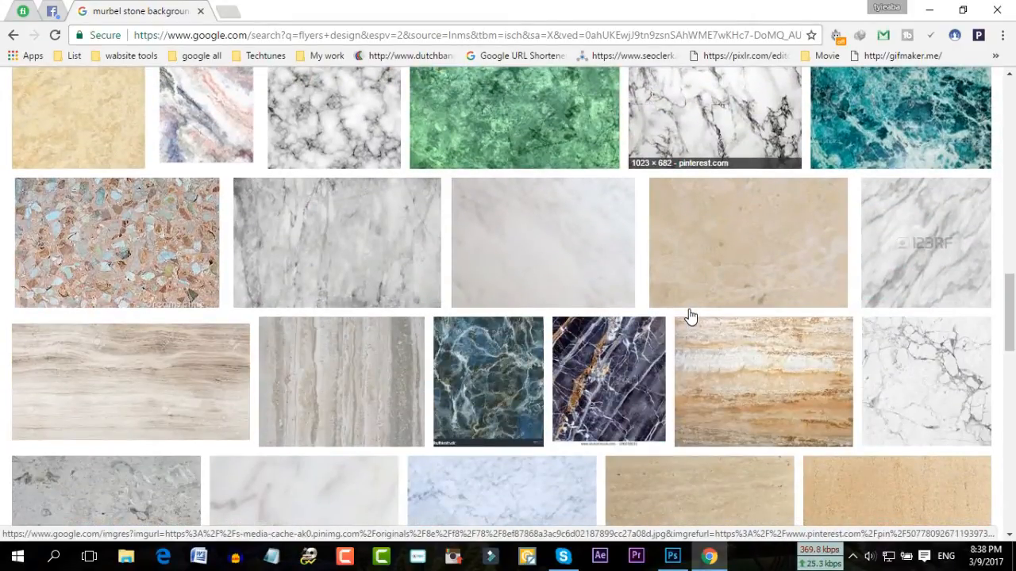
scroll(690, 317, "down", 3)
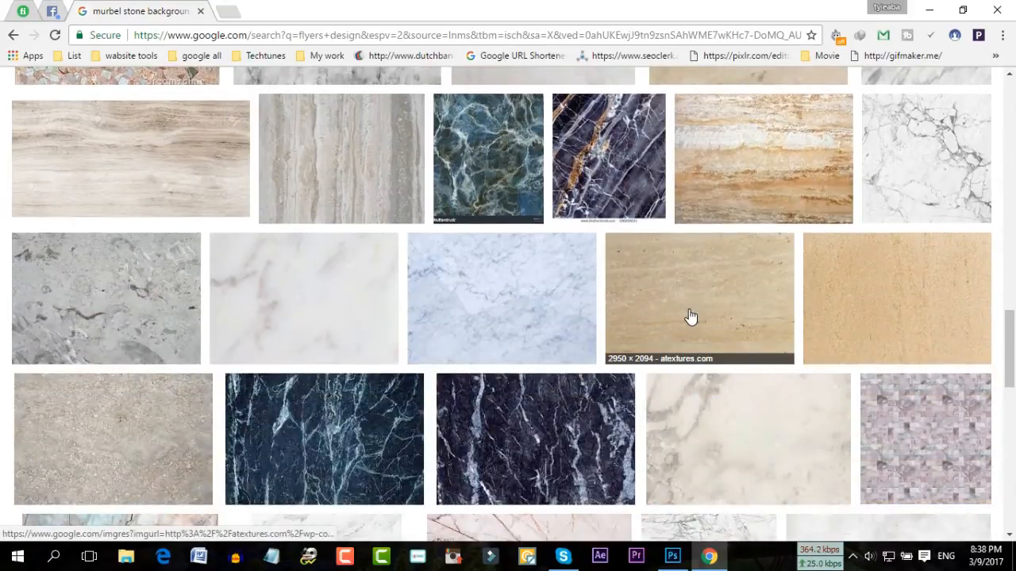
scroll(691, 316, "down", 5)
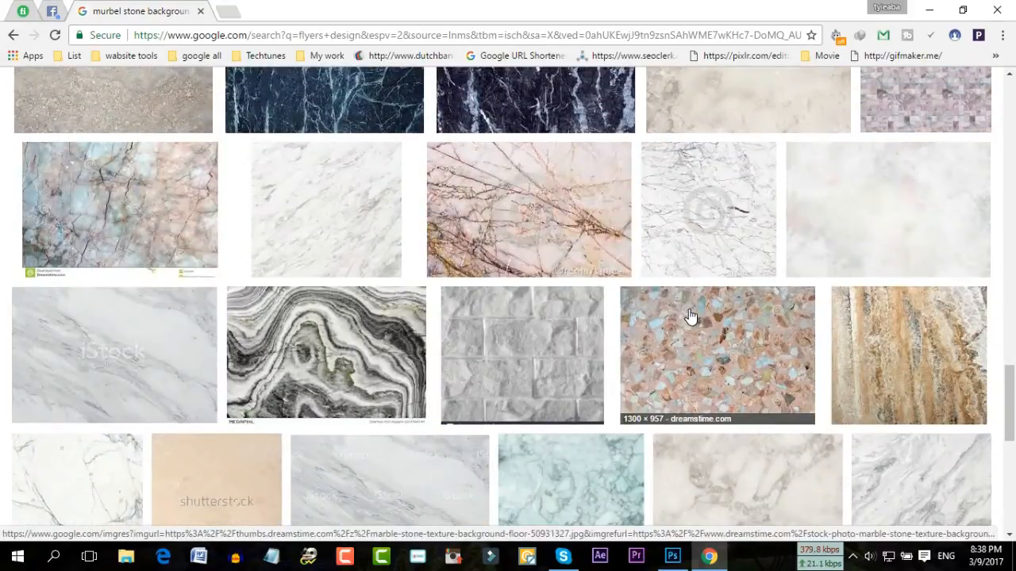
scroll(617, 291, "up", 15)
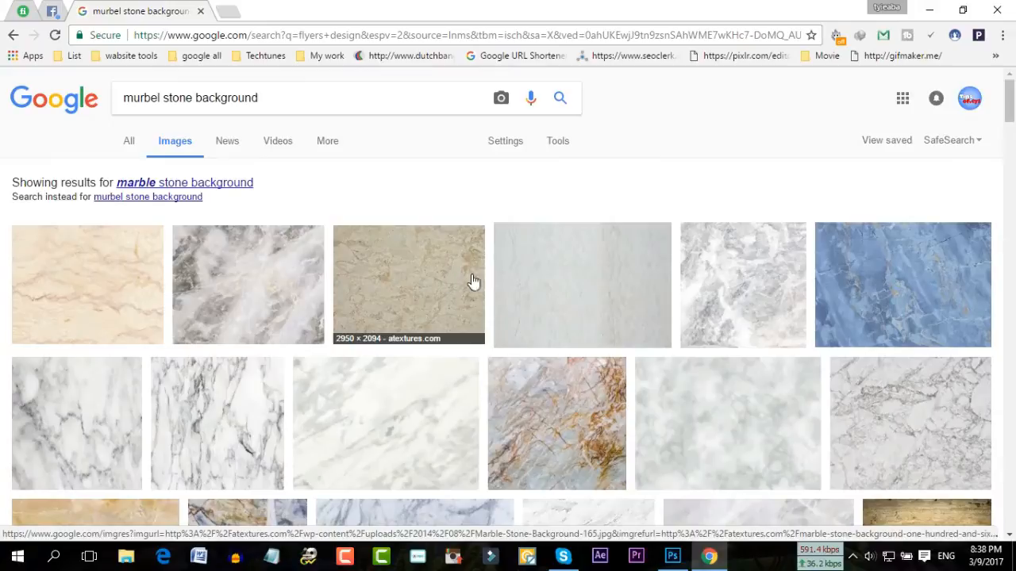
left_click(620, 285)
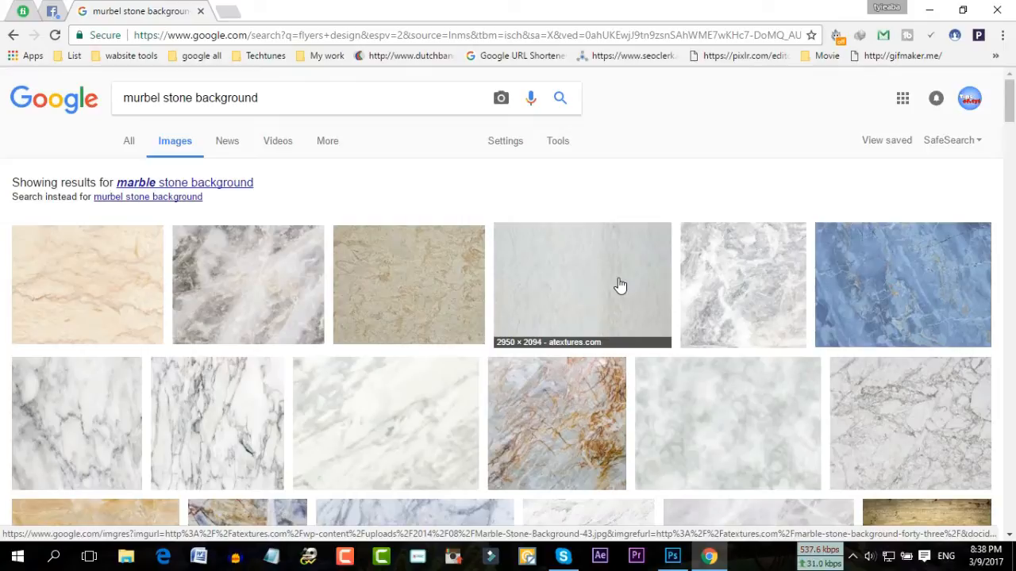
right_click(620, 285)
Open the pale marble result in a new tab and preview its full-size and related white textures
left_click(683, 289)
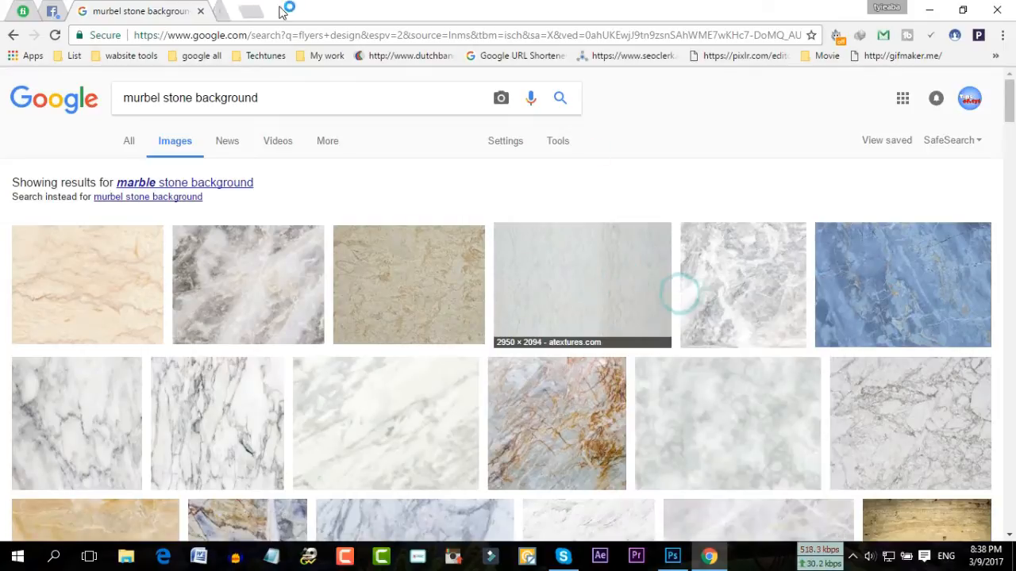
left_click(268, 12)
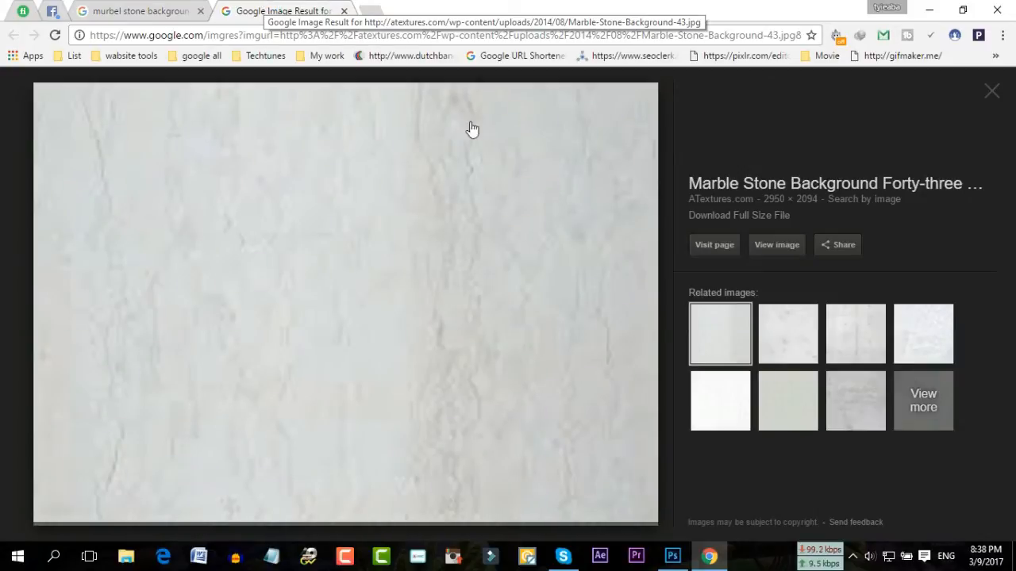
left_click(768, 260)
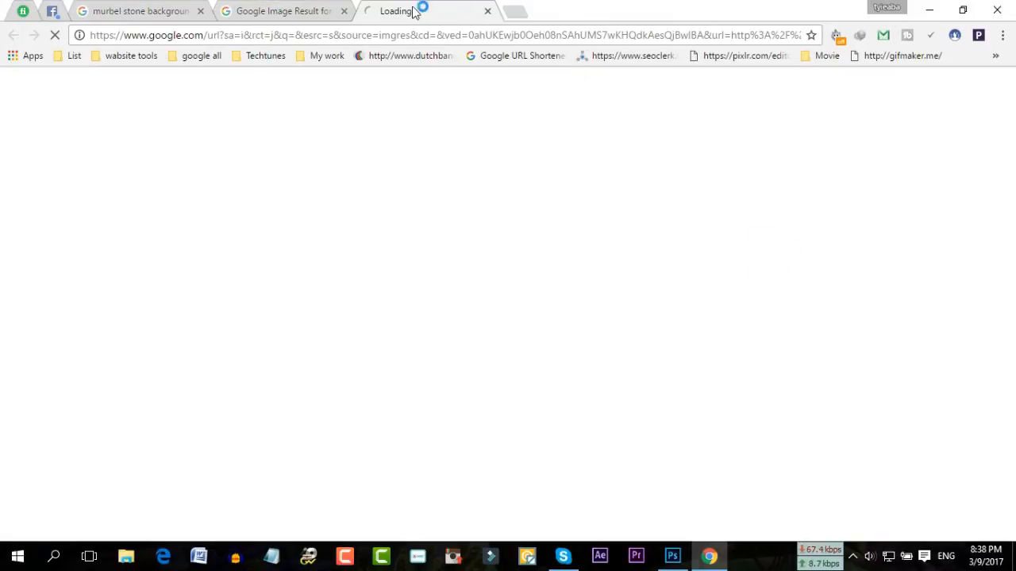
left_click(334, 10)
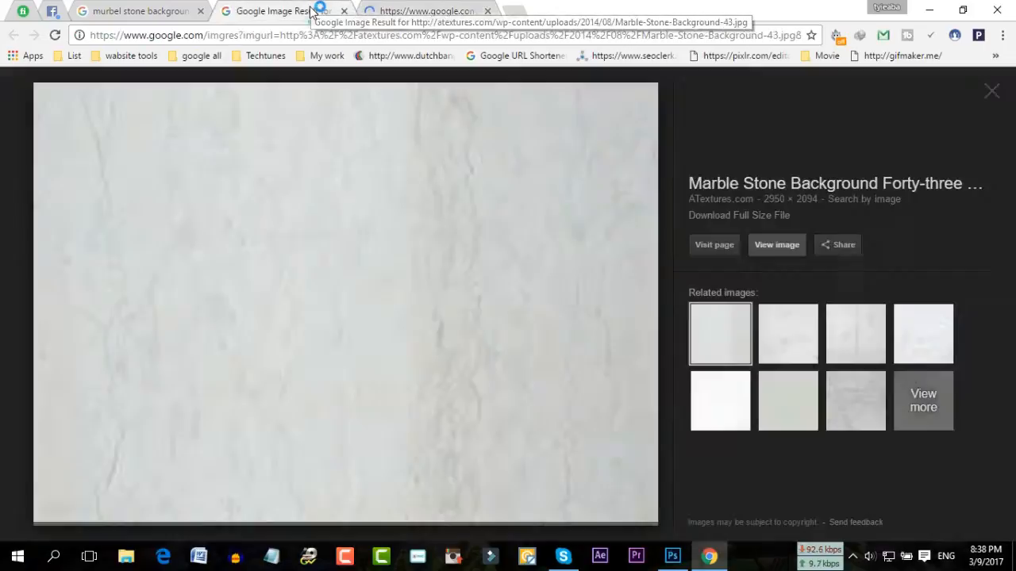
left_click(775, 333)
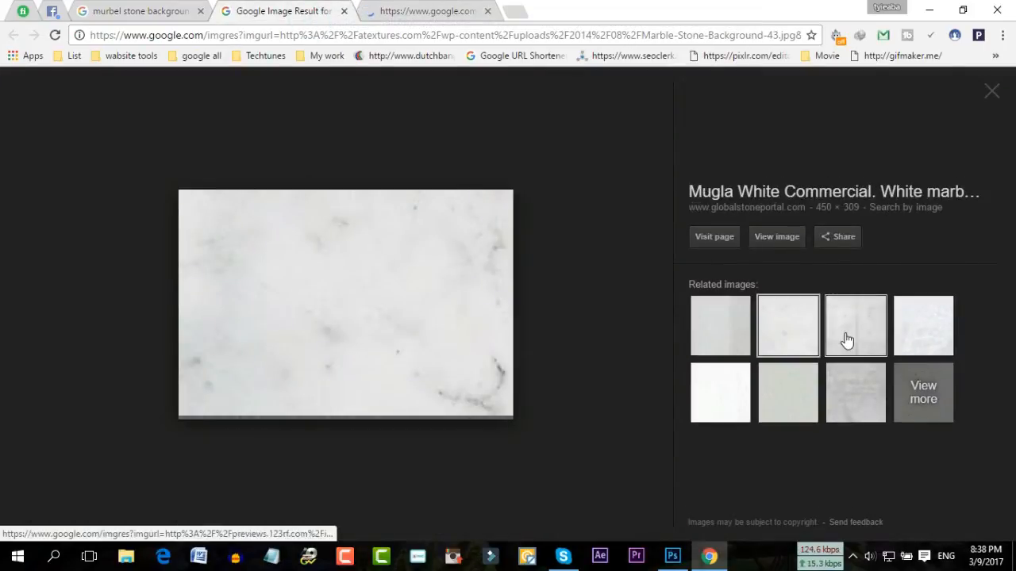
left_click(844, 335)
left_click(898, 335)
left_click(706, 397)
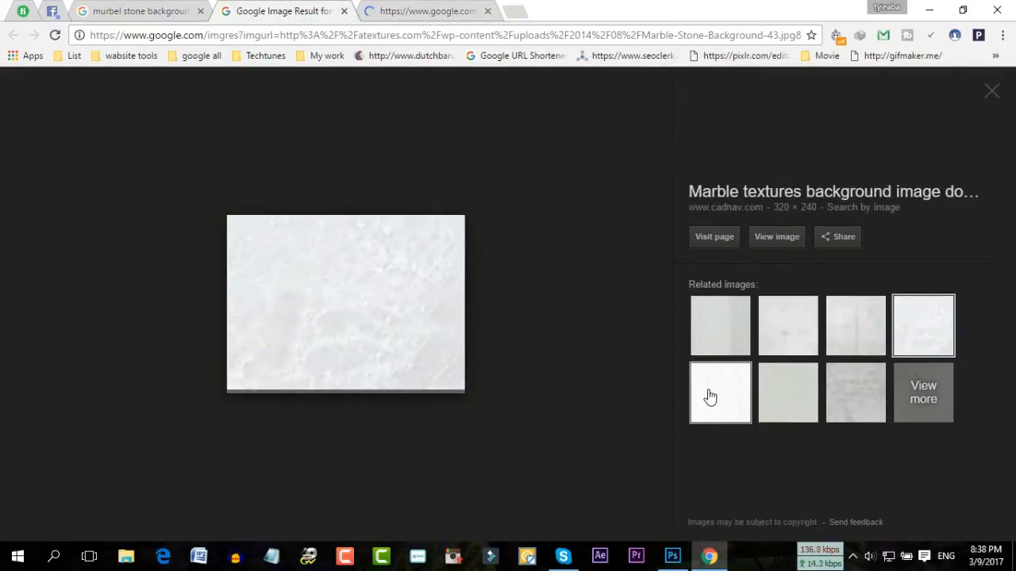
left_click(436, 11)
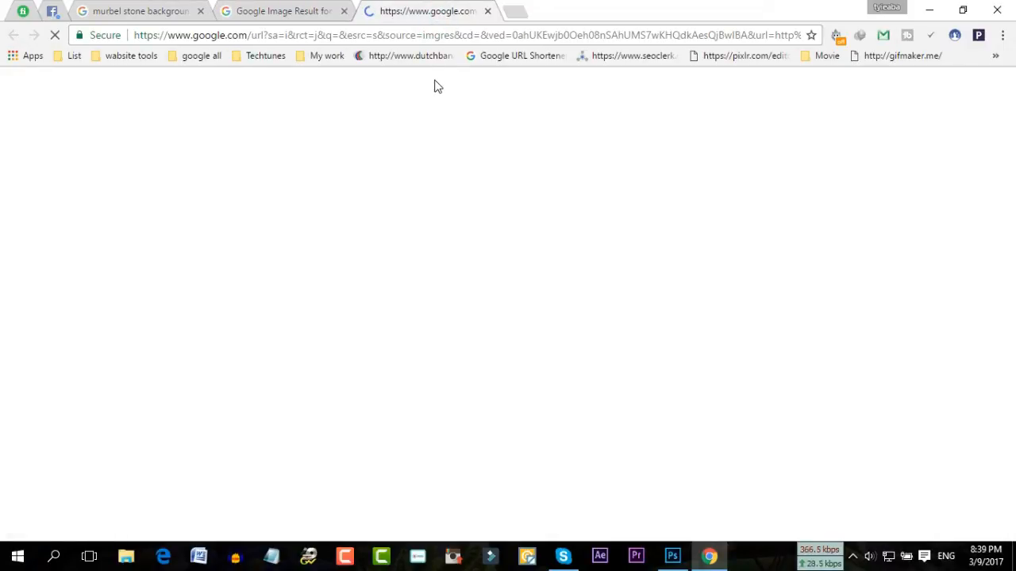
left_click(266, 10)
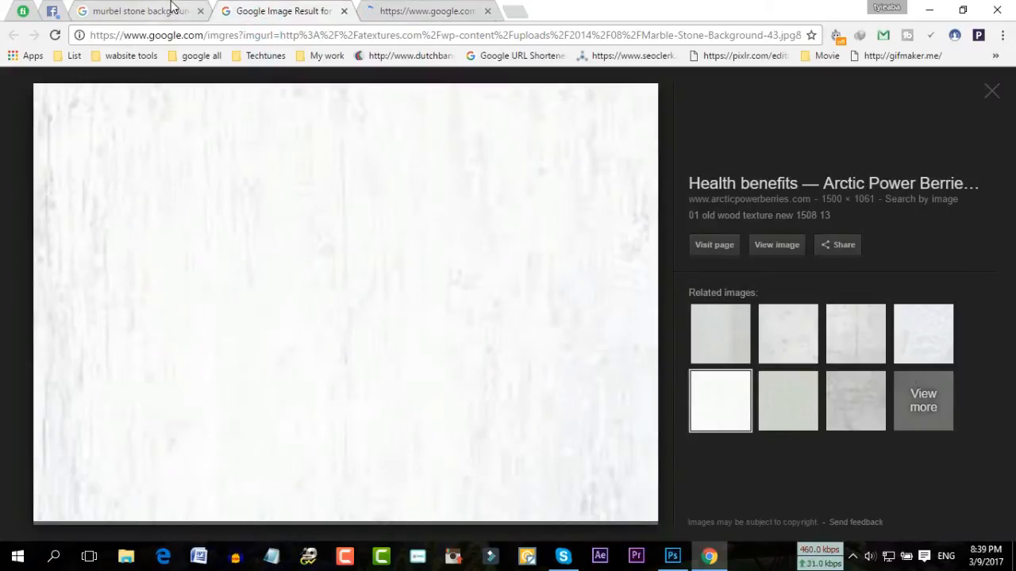
left_click(170, 8)
Open the cream marble result's page and its full-size image link in new tabs
scroll(730, 283, "down", 5)
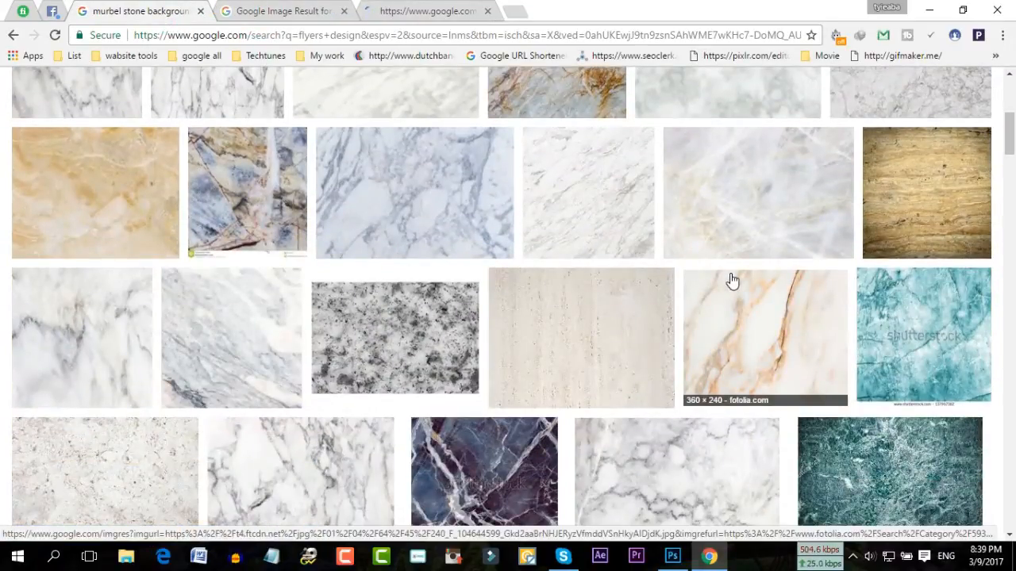
right_click(553, 308)
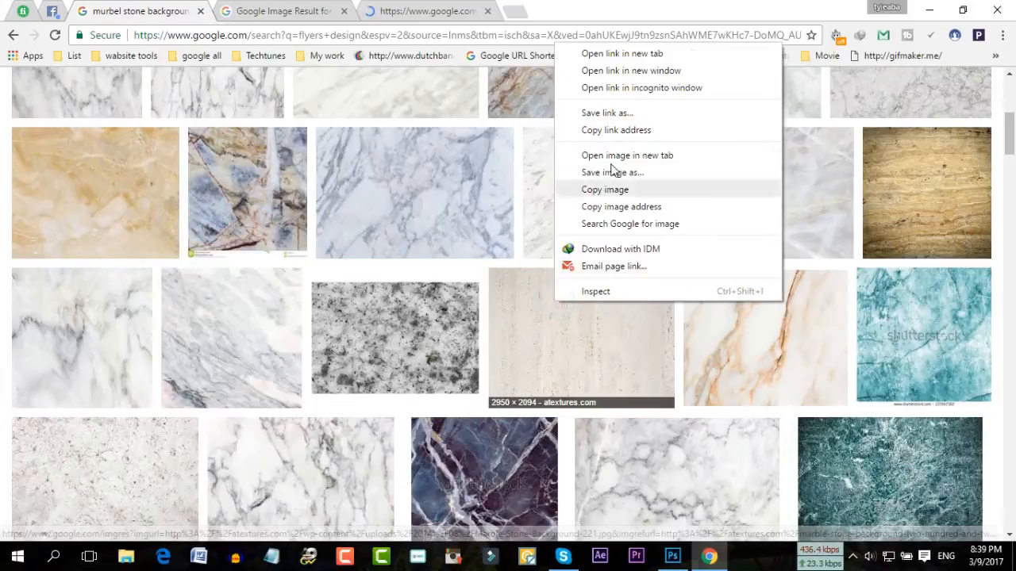
left_click(650, 61)
left_click(561, 12)
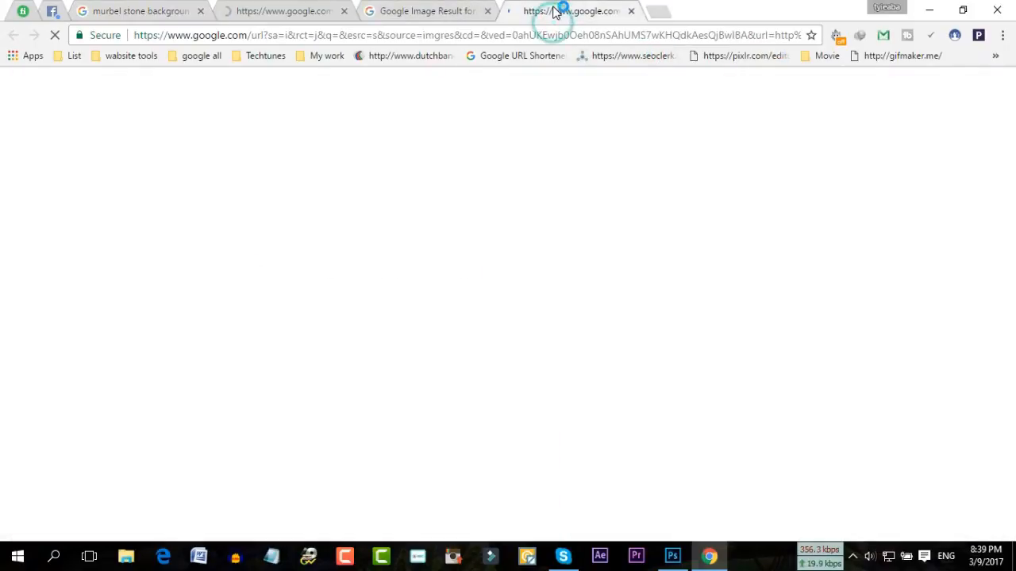
left_click(310, 12)
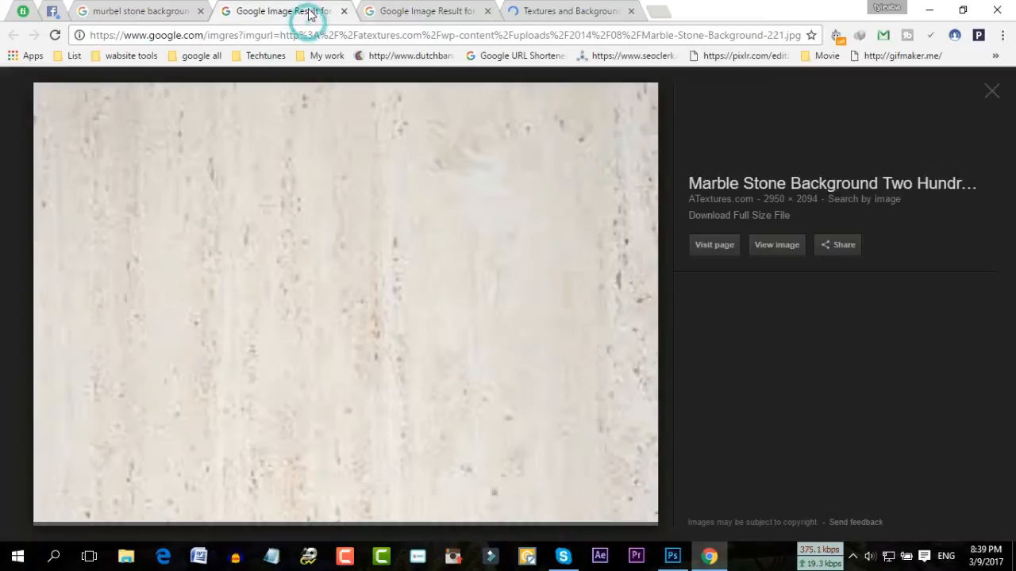
right_click(772, 246)
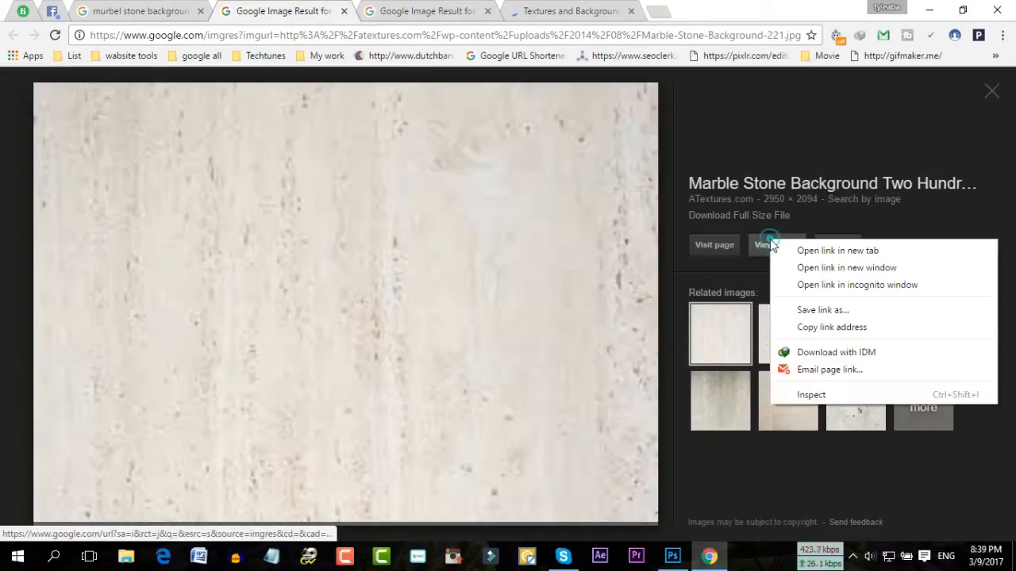
left_click(801, 253)
left_click(690, 11)
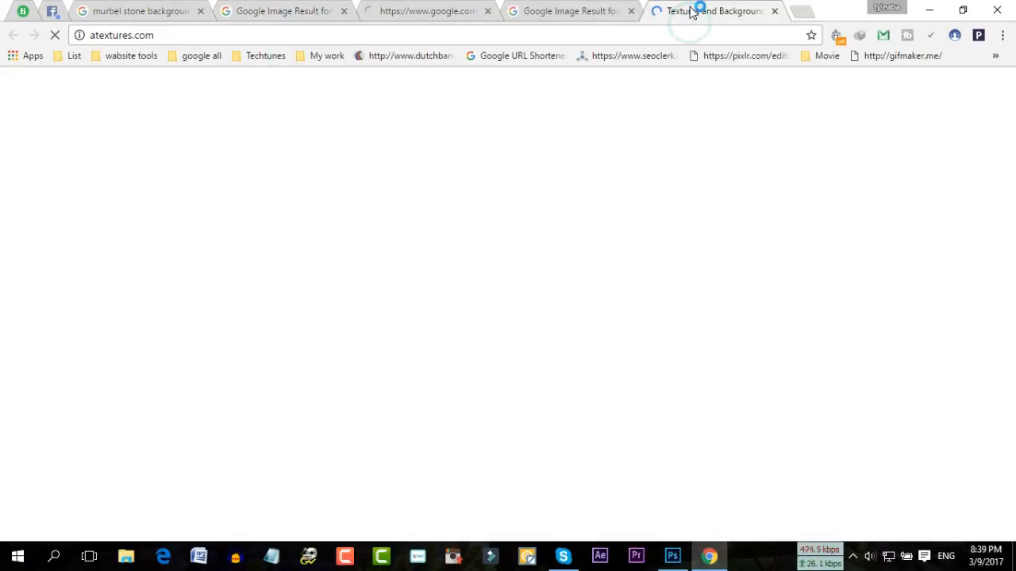
left_click(429, 10)
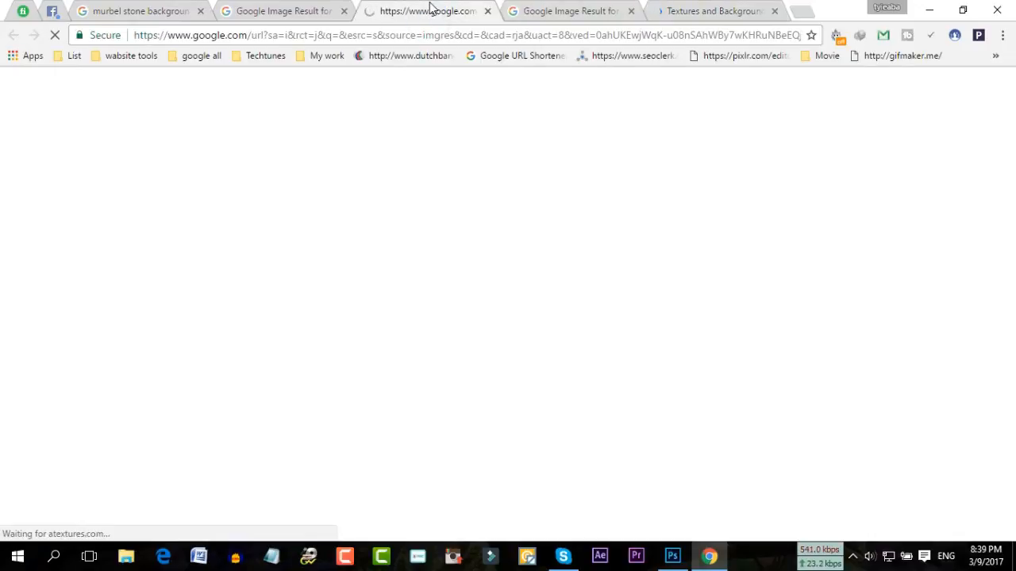
left_click(325, 8)
Preview the speckled Porcelain Tile image and check the ATextures backgrounds page and loading tabs
left_click(784, 335)
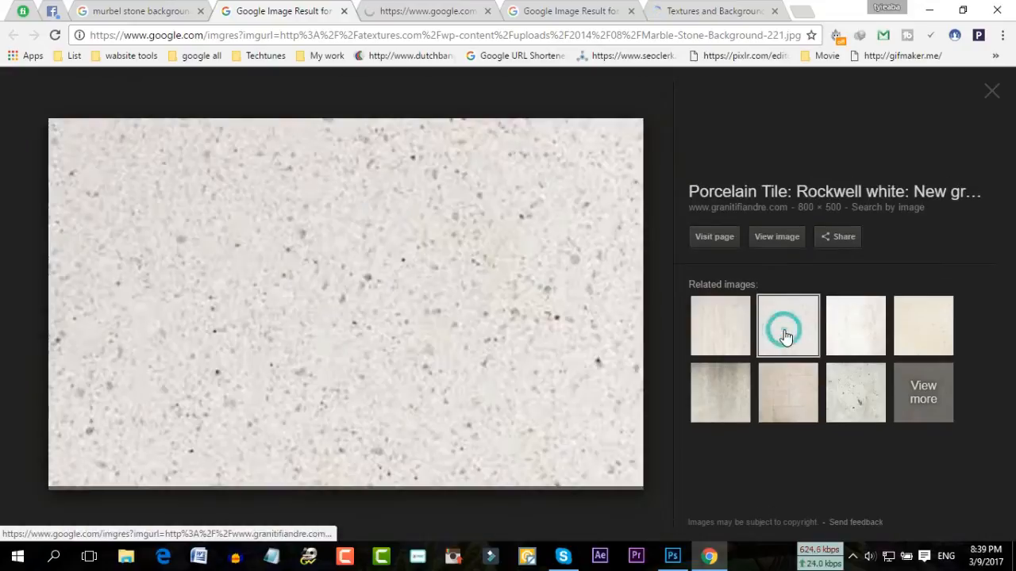
left_click(422, 11)
left_click(680, 8)
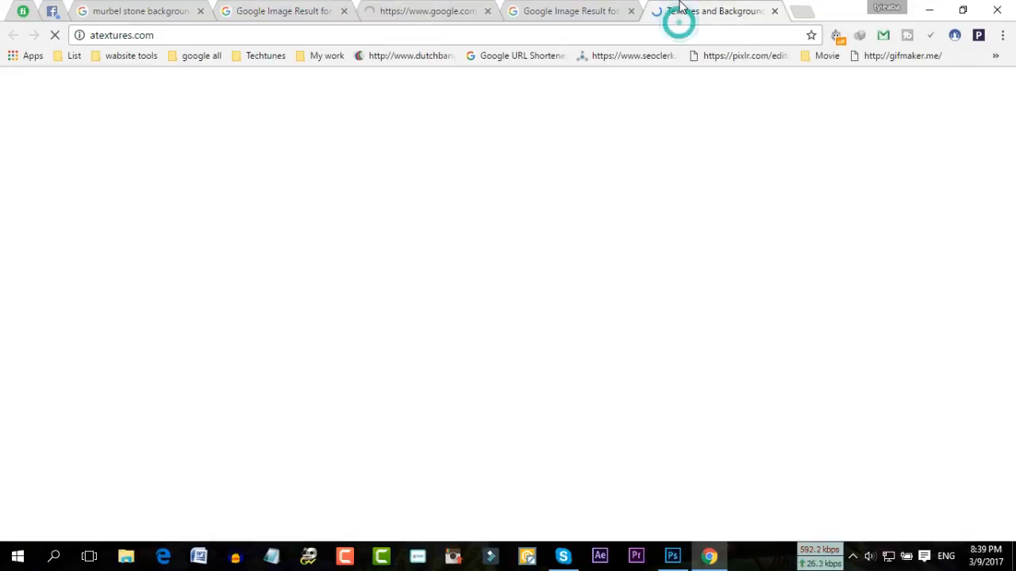
scroll(693, 243, "down", 2)
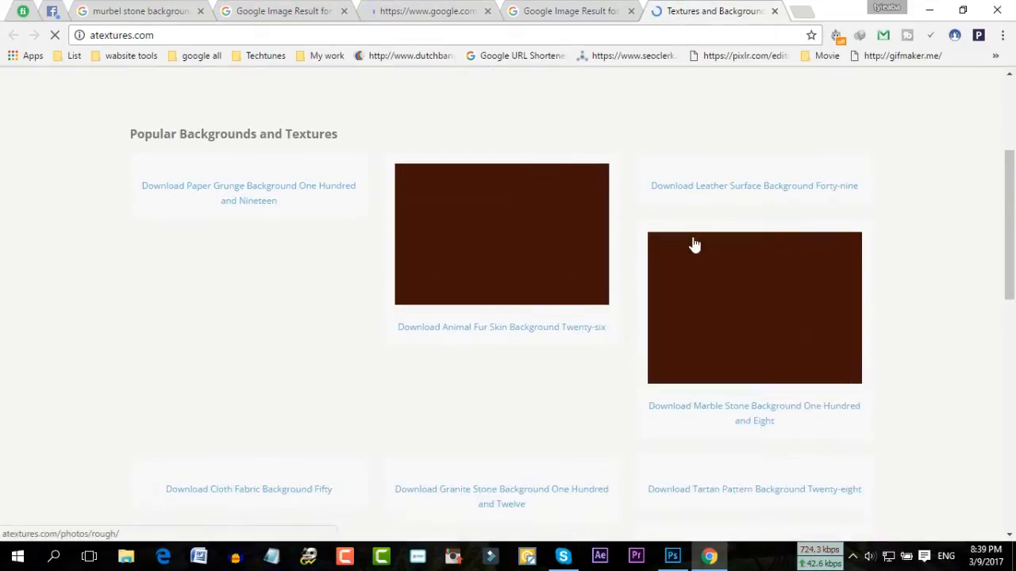
scroll(693, 243, "down", 2)
scroll(693, 244, "up", 2)
left_click(452, 14)
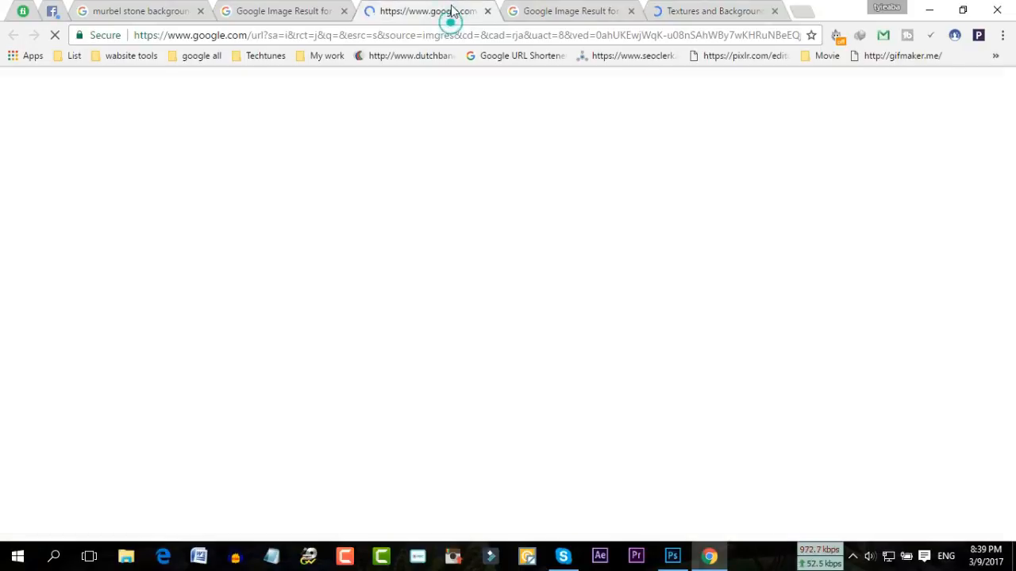
left_click(570, 16)
left_click(704, 16)
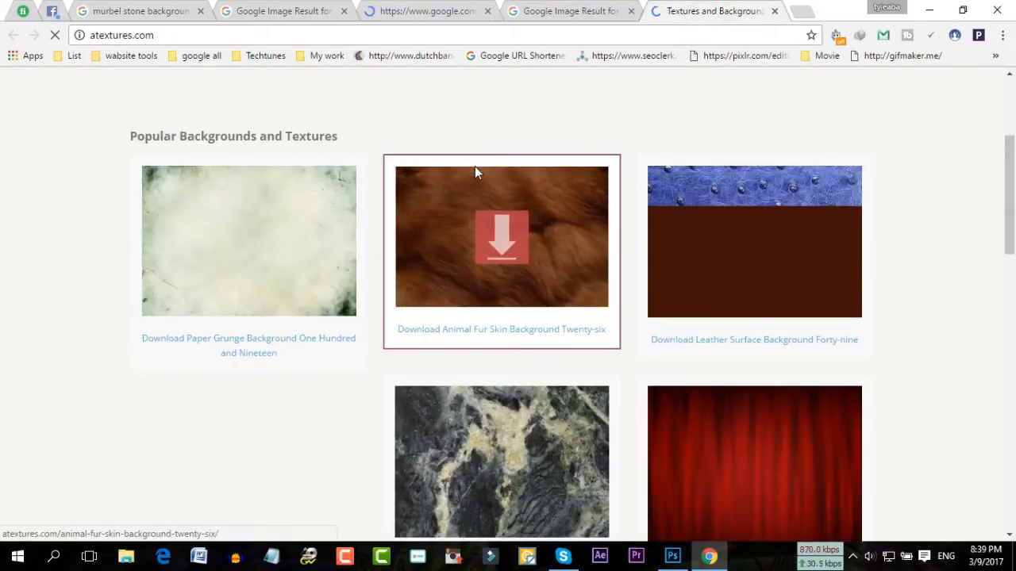
Scroll through the Popular Backgrounds grid on both ATextures tabs
scroll(992, 282, "down", 4)
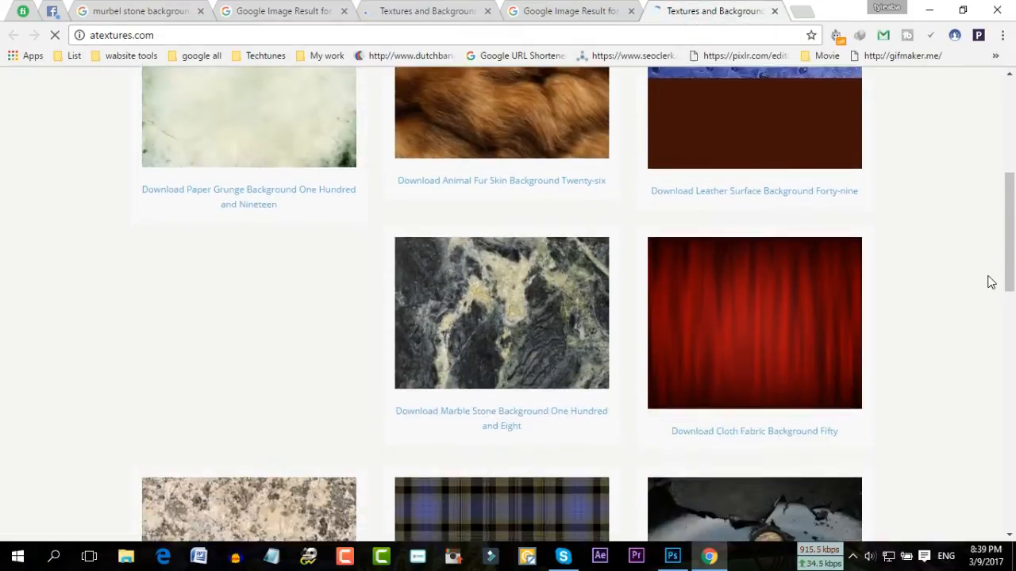
scroll(990, 282, "up", 6)
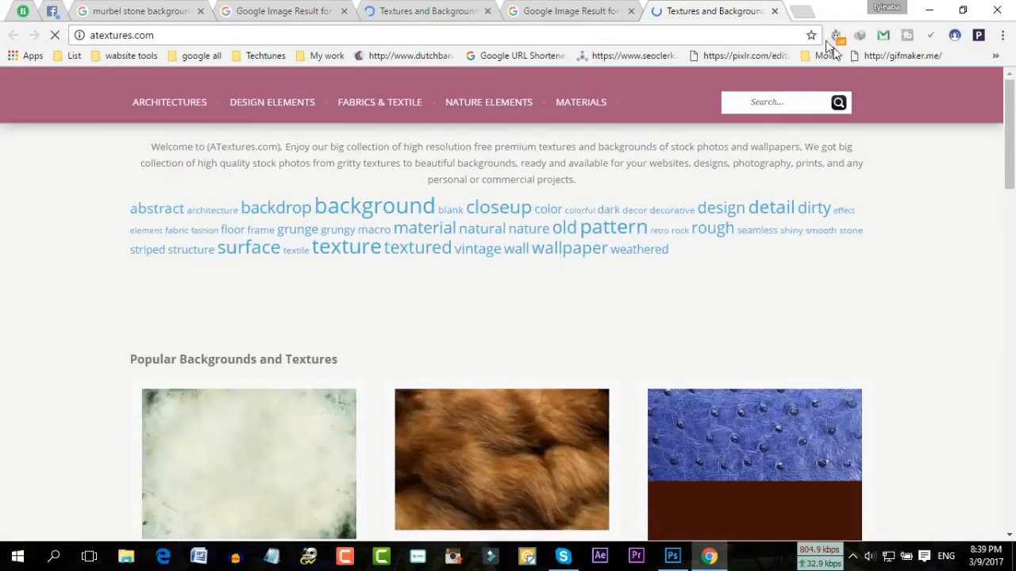
left_click(460, 11)
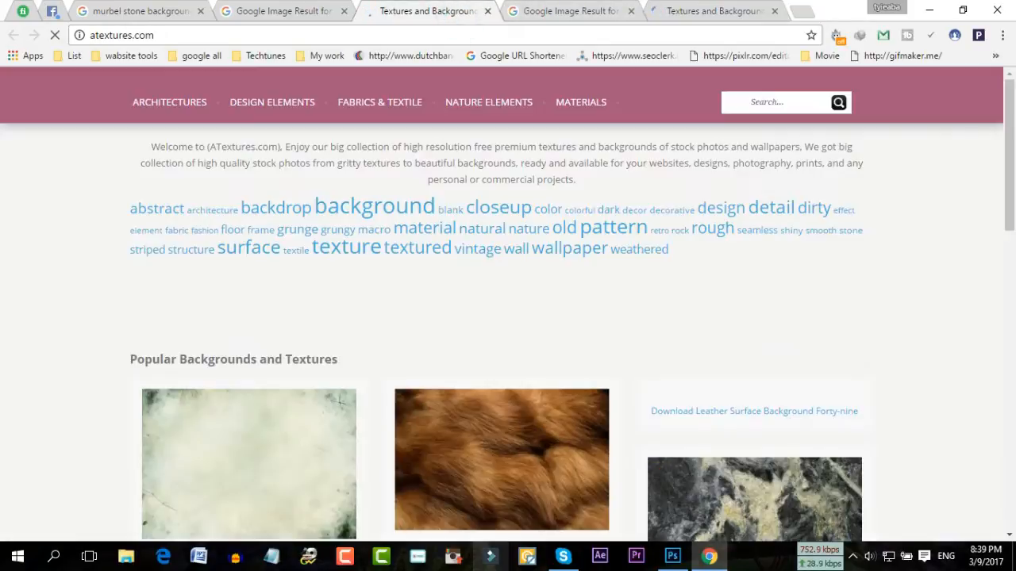
scroll(211, 393, "down", 3)
scroll(211, 395, "down", 3)
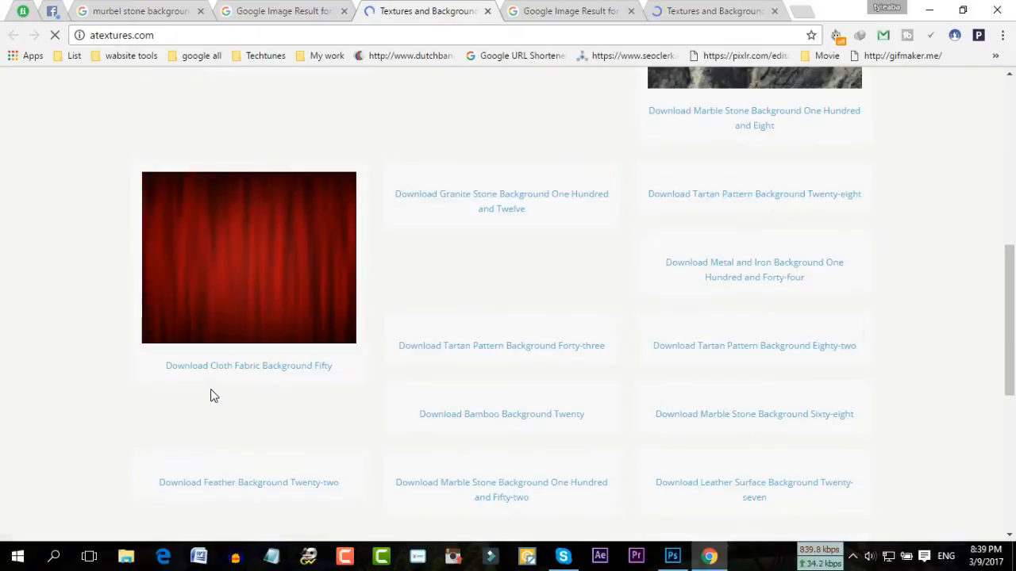
Close the duplicate ATextures tab and return to the speckled Porcelain Tile granite image
left_click(488, 11)
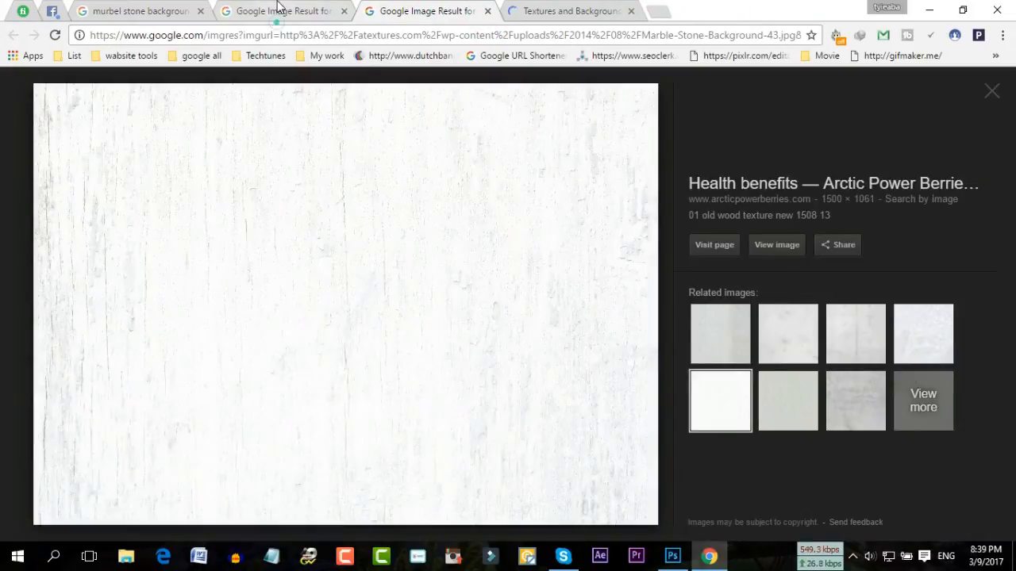
left_click(278, 7)
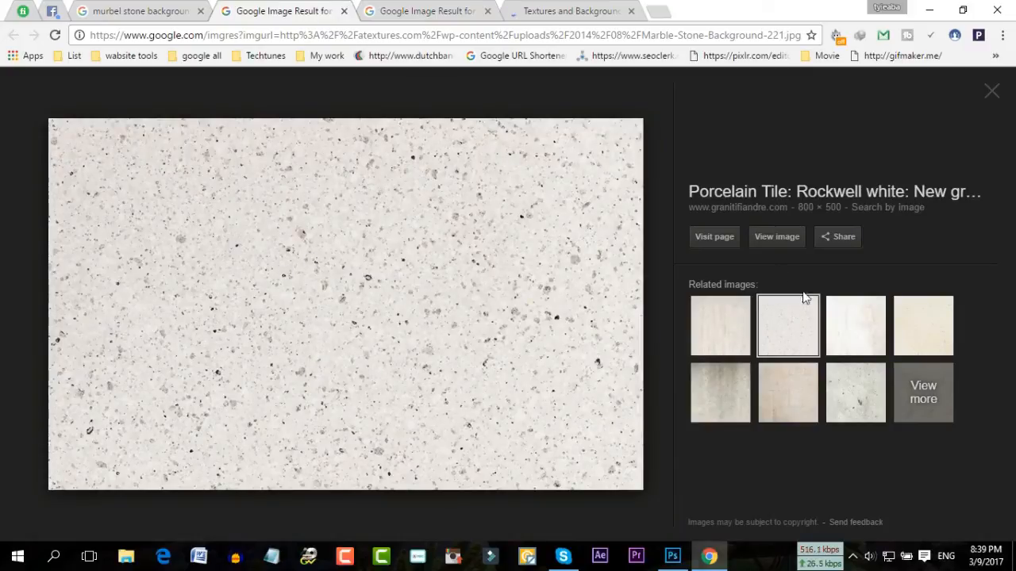
right_click(537, 247)
left_click(605, 373)
left_click(702, 11)
Open the full-size granite image in a new tab and close the ATextures tab
right_click(485, 335)
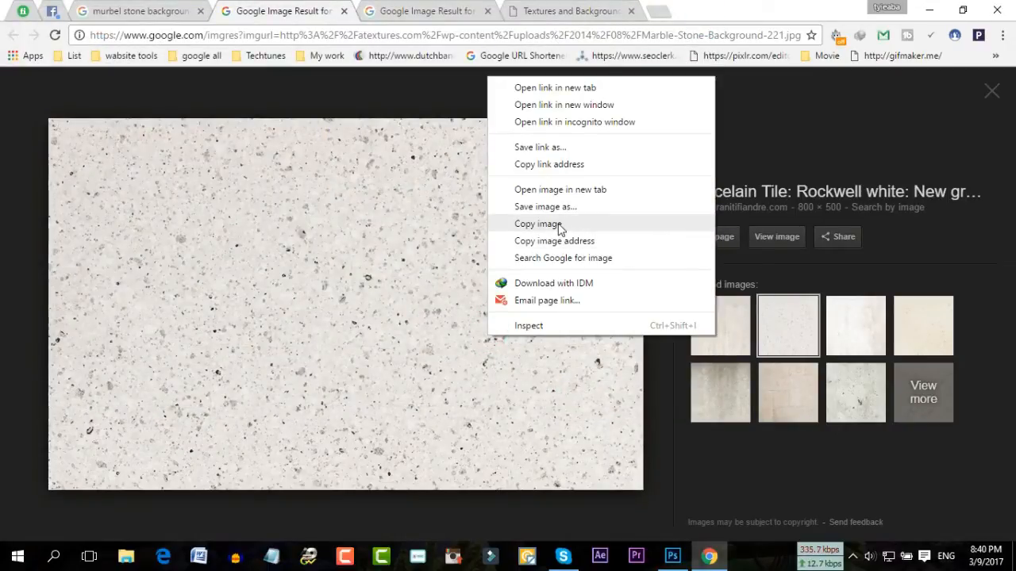
left_click(560, 190)
left_click(440, 12)
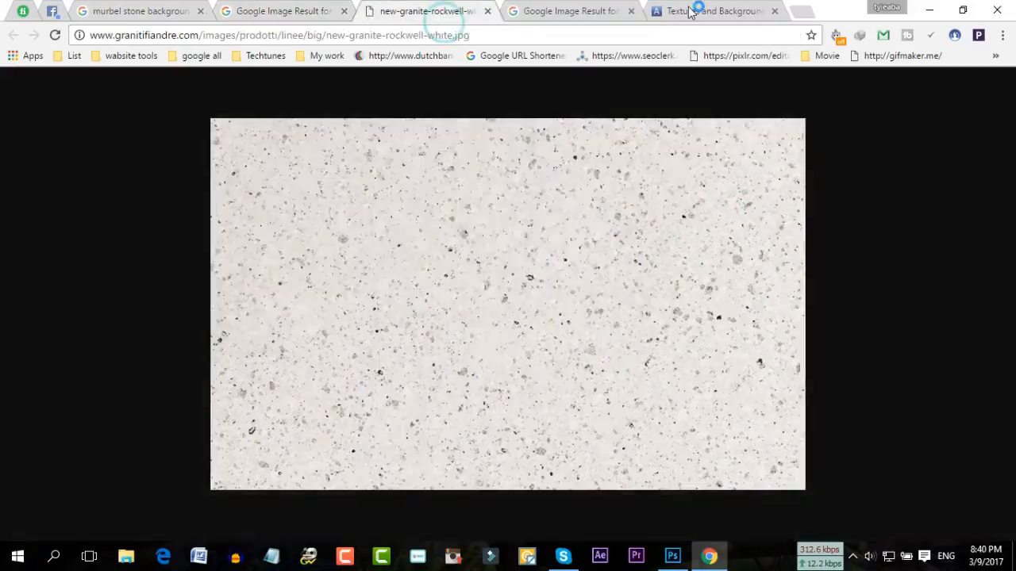
left_click(690, 11)
left_click(775, 11)
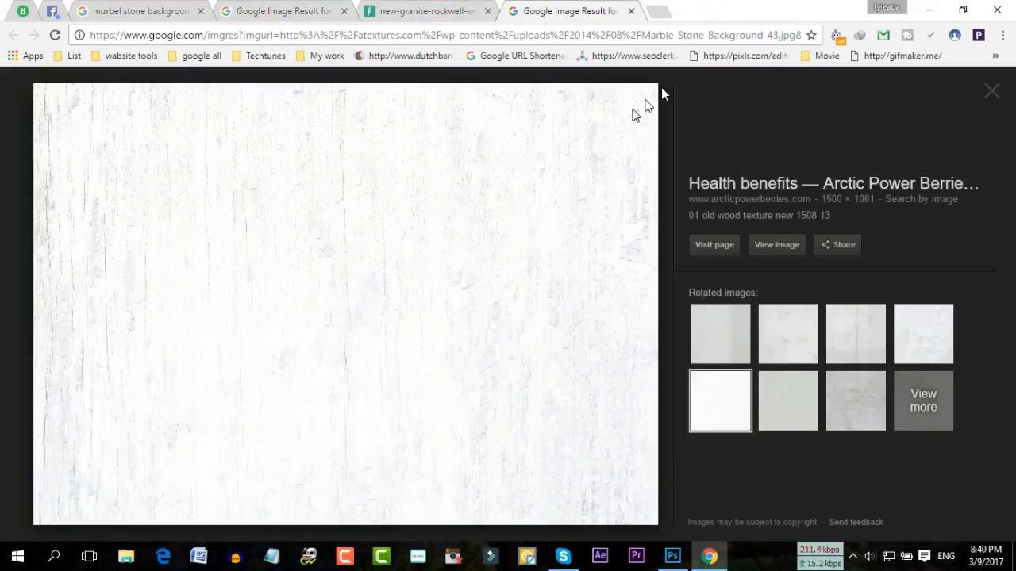
left_click(445, 12)
Save the granite image to the desktop and open new-granite-rockwell-white.jpg in Photoshop
left_click_drag(522, 250, 425, 390)
right_click(346, 284)
left_click(370, 329)
left_click(672, 557)
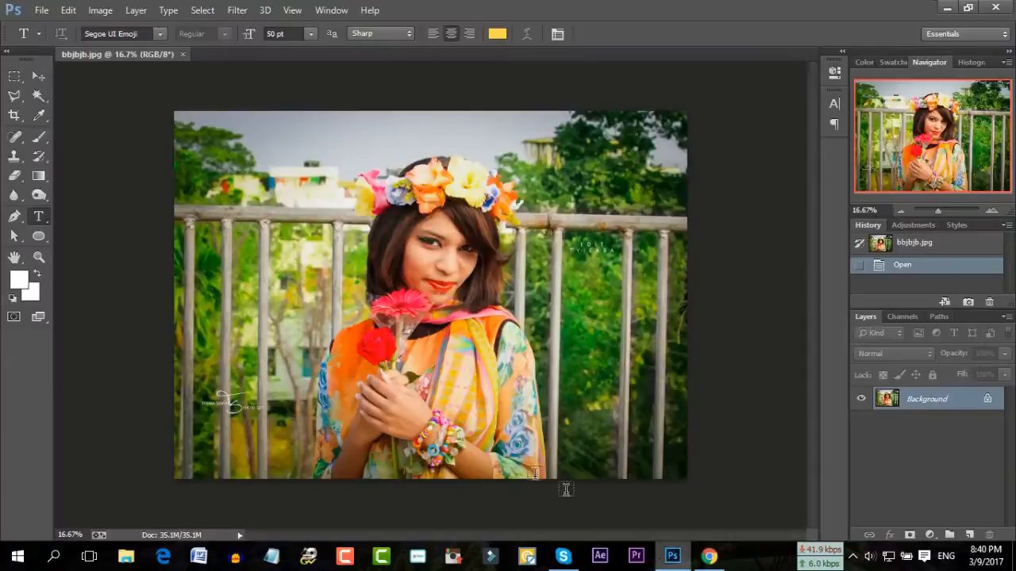
left_click(36, 11)
left_click(53, 41)
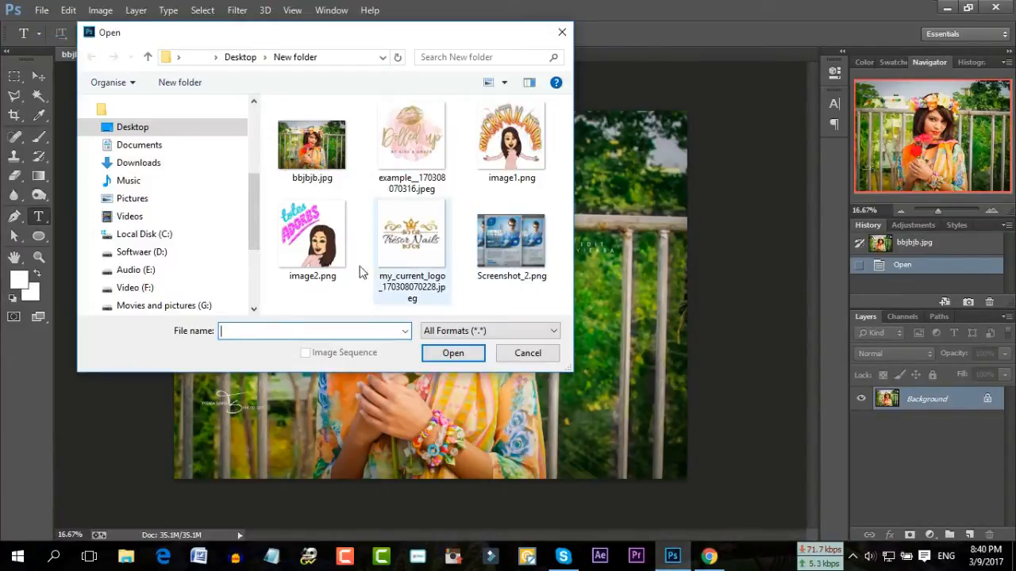
left_click(120, 129)
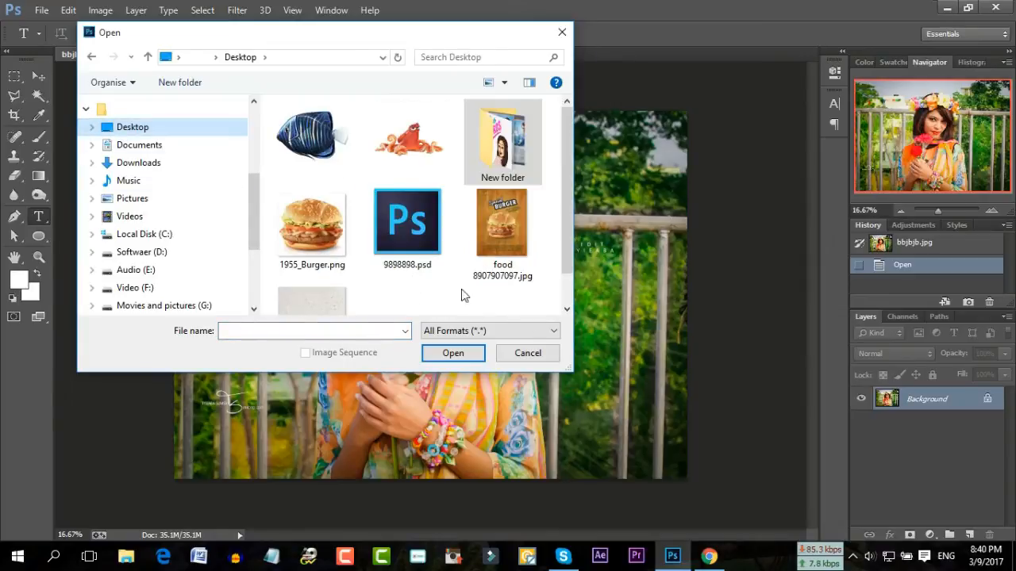
scroll(465, 291, "down", 1)
left_click(322, 276)
double_click(322, 270)
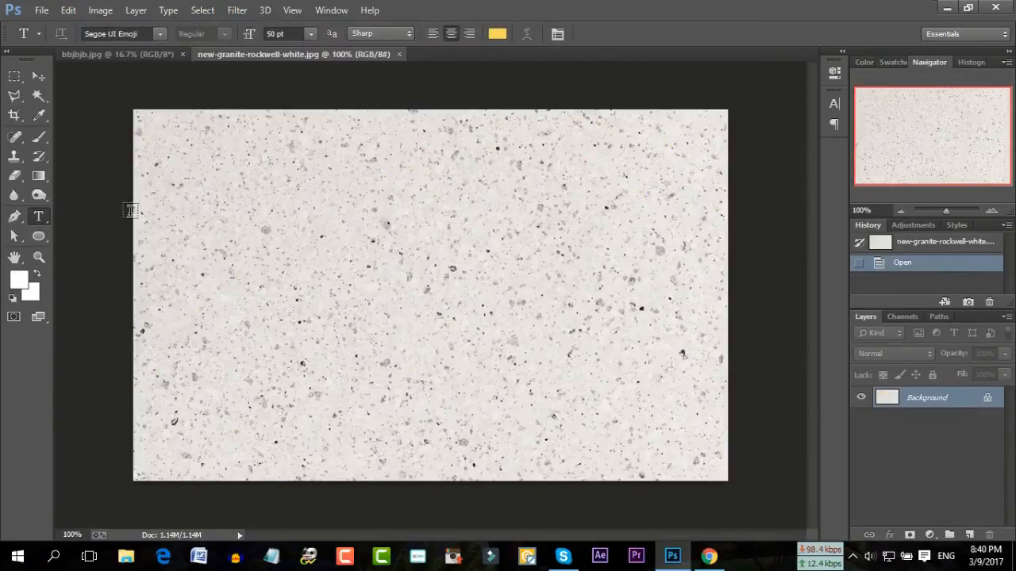
Crop away both sides of the granite texture, leaving a tall portrait strip
left_click(13, 116)
left_click_drag(129, 295, 206, 293)
left_click_drag(651, 294, 572, 300)
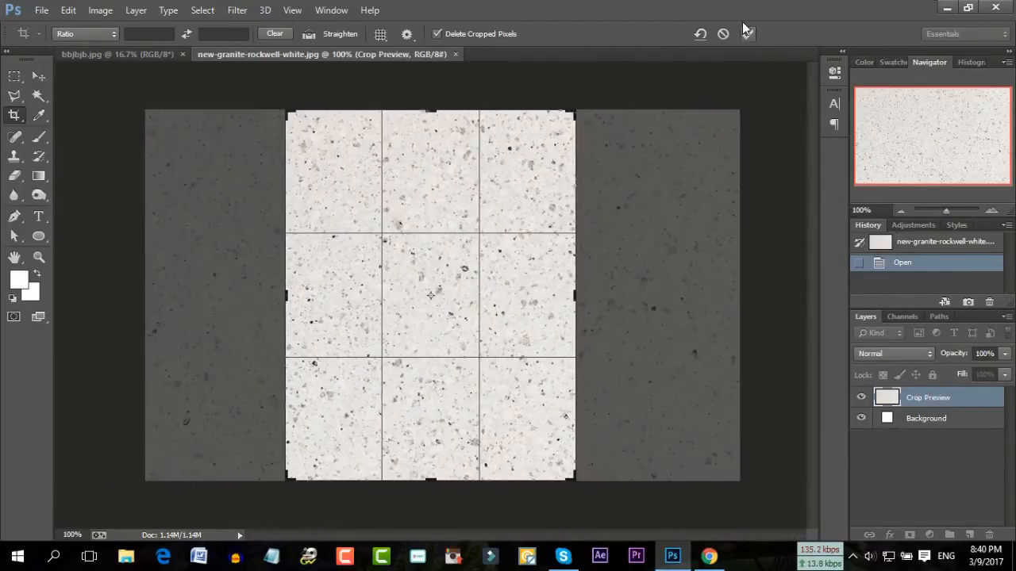
left_click(749, 33)
Resize the granite texture to 1200 × 1600 px with proportions unlinked
left_click(100, 10)
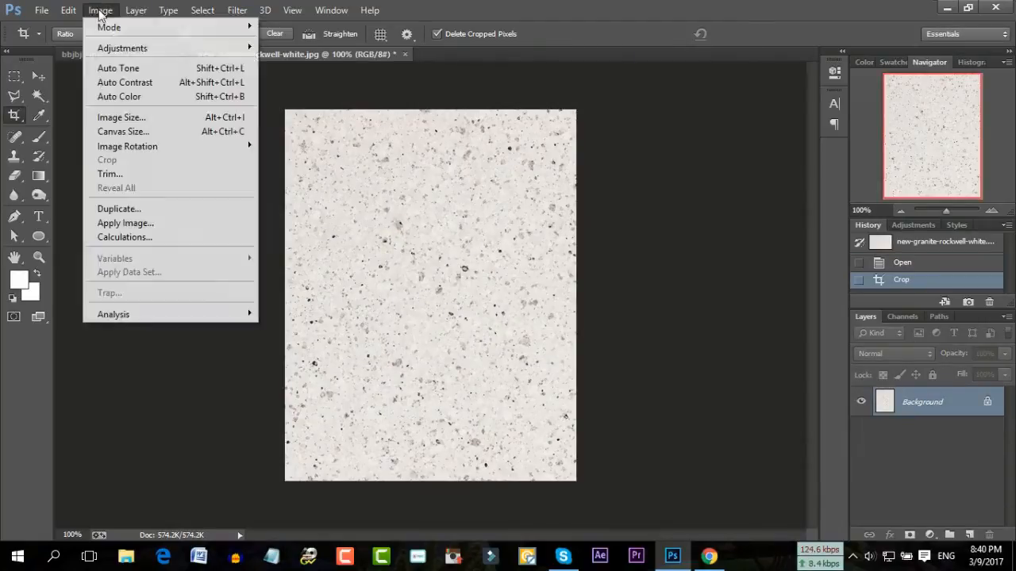
left_click(115, 117)
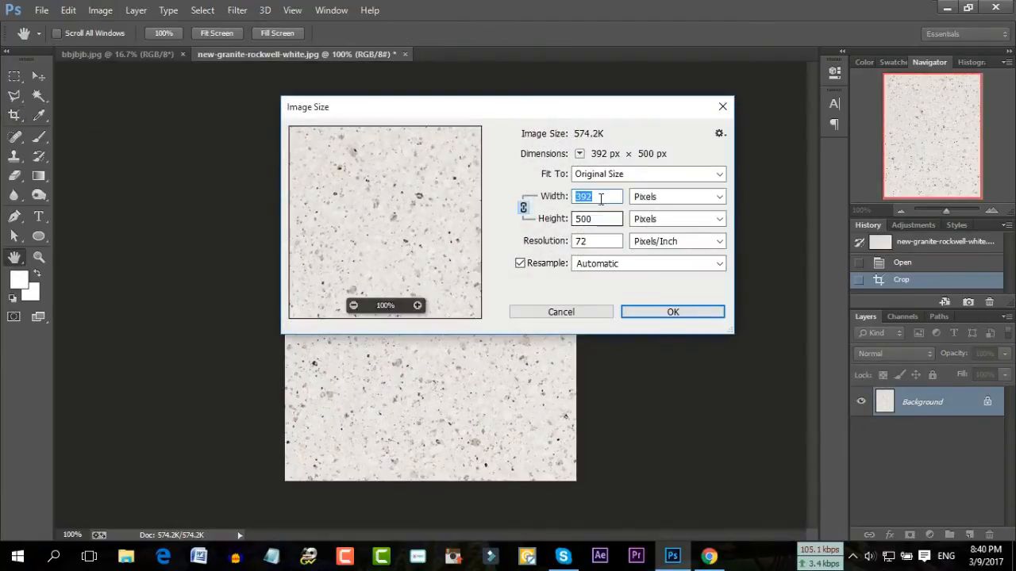
type("1200")
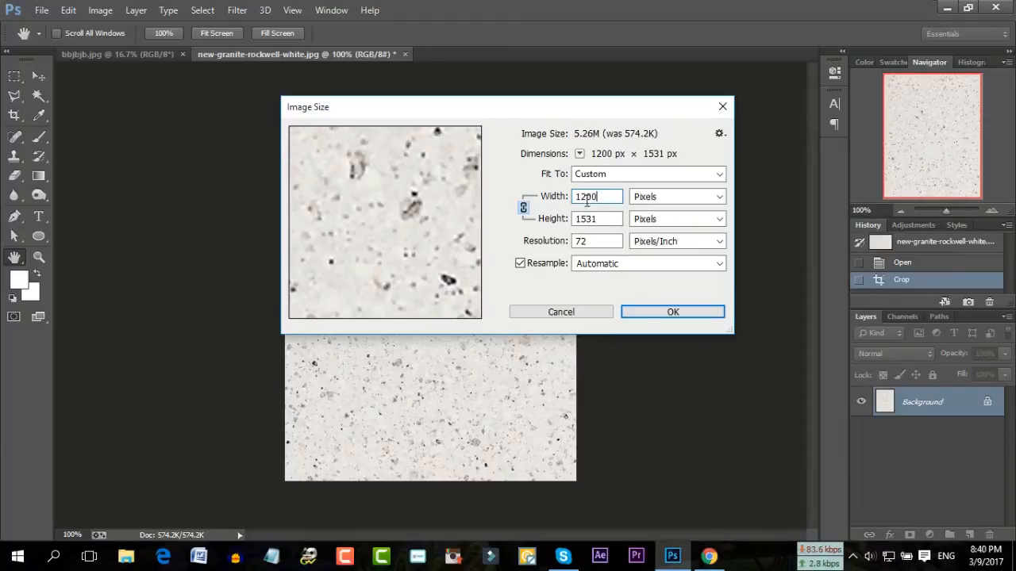
left_click(523, 208)
left_click_drag(597, 219, 585, 219)
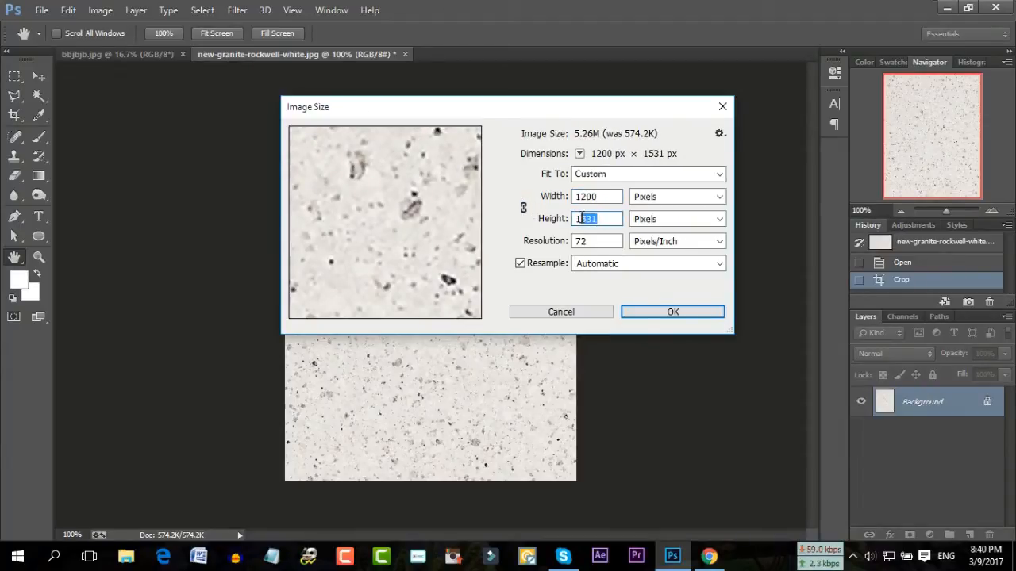
type("600")
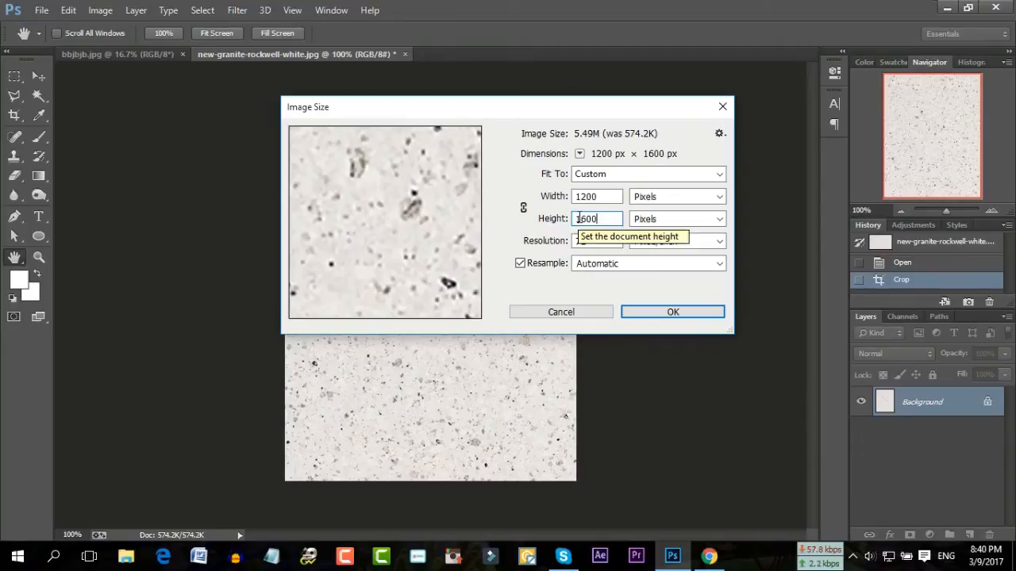
left_click(672, 313)
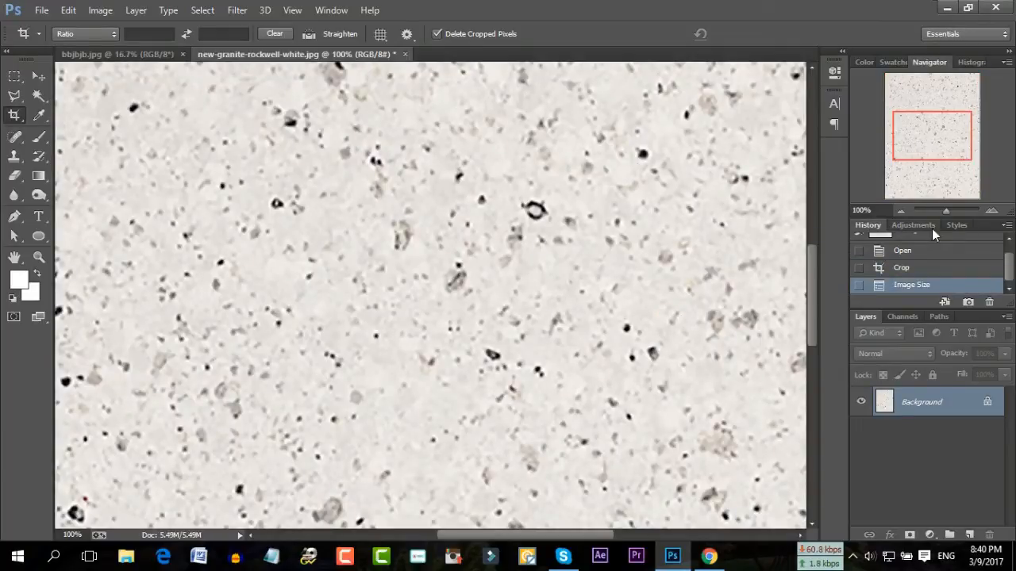
Switch to the bbjbjb.jpg portrait photo and select the Magic Wand tool
left_click_drag(950, 208, 941, 212)
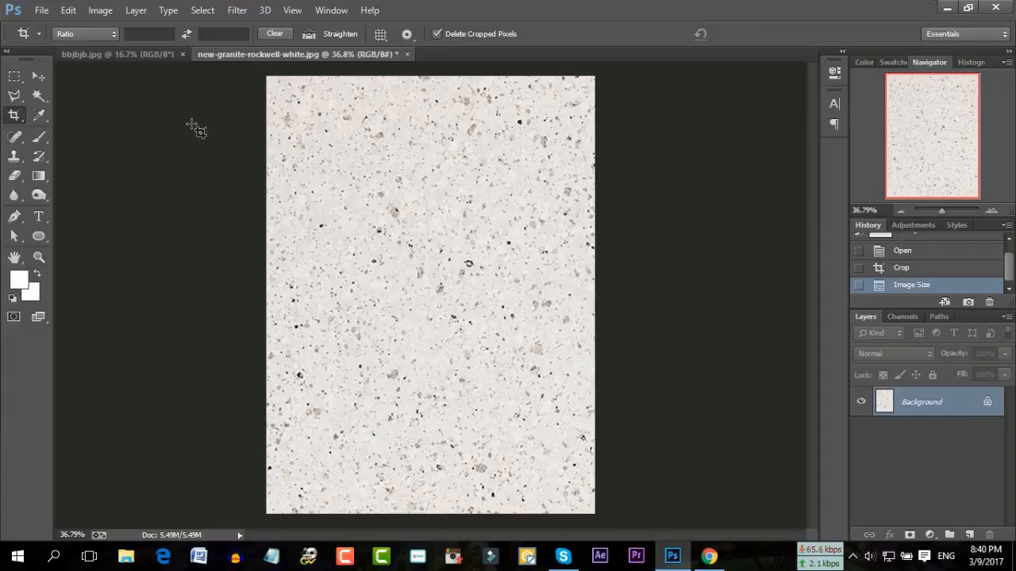
left_click(145, 54)
left_click(38, 95)
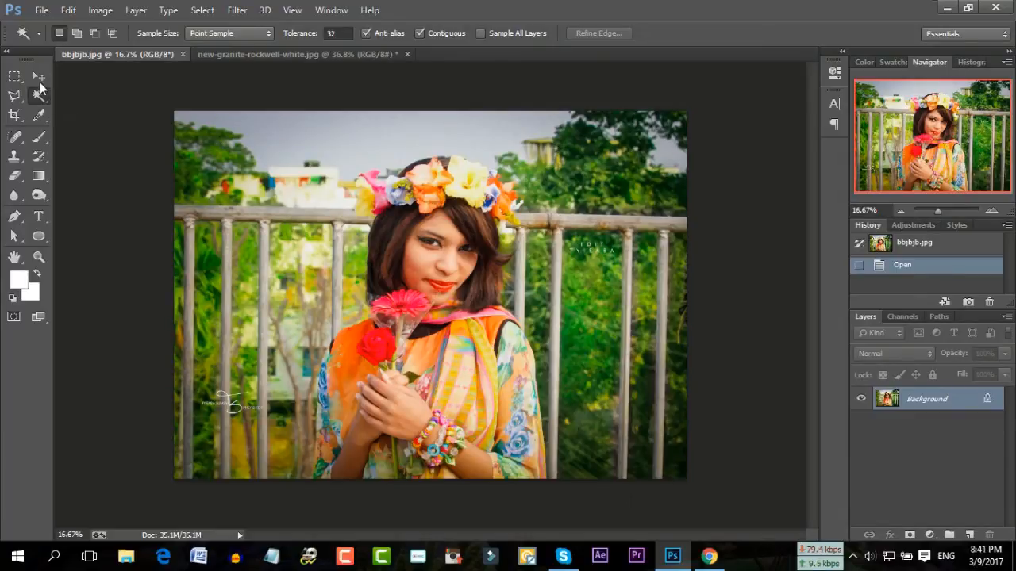
Drag bbjbjb.jpg into the granite document as Layer 1, scaled to about 26% near the top
left_click(39, 76)
left_click_drag(274, 270, 378, 239)
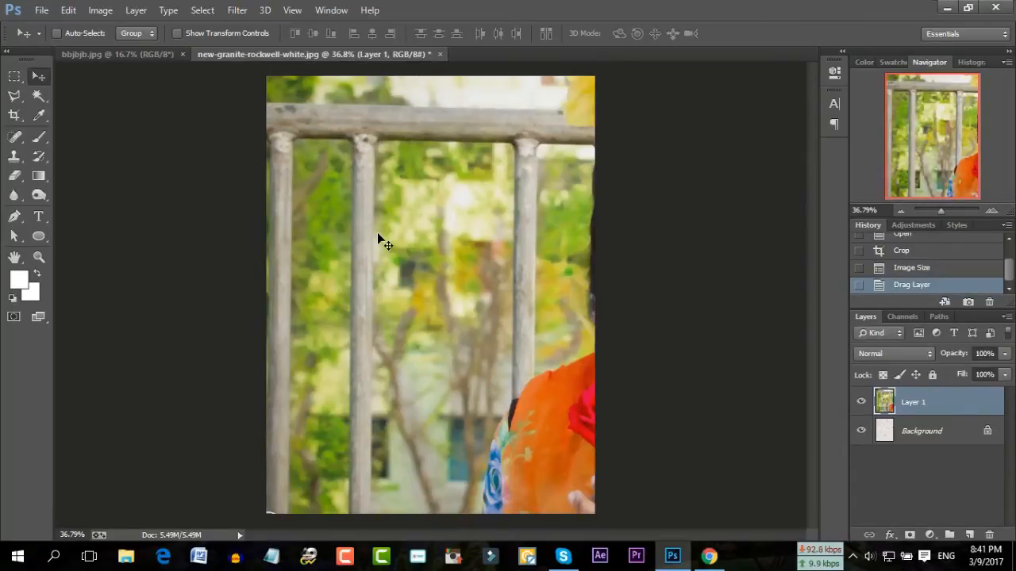
key("ctrl+t")
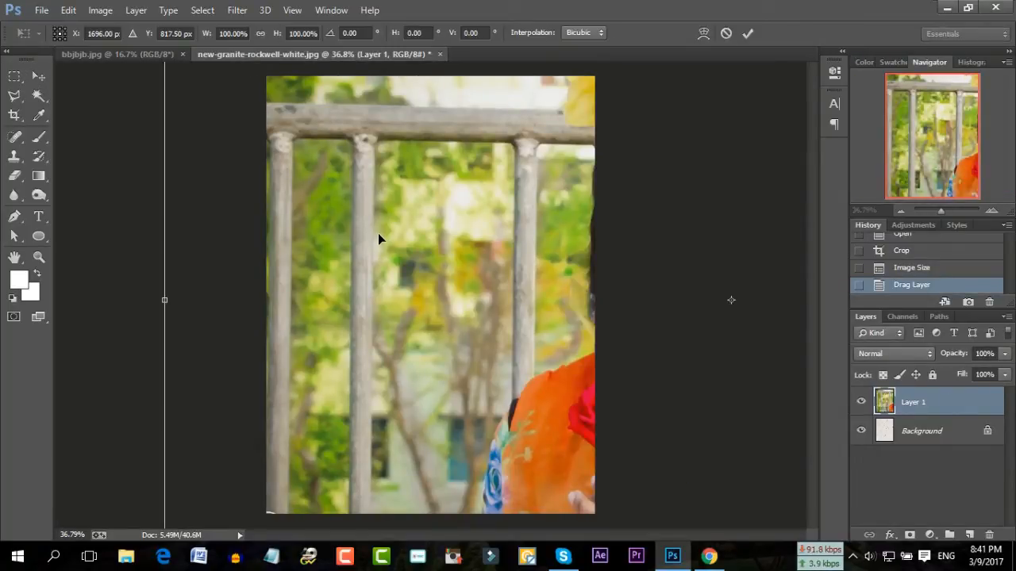
left_click_drag(222, 115, 279, 210)
left_click_drag(249, 140, 266, 269)
left_click_drag(241, 123, 313, 212)
left_click_drag(548, 355, 539, 311)
left_click_drag(646, 347, 575, 289)
left_click_drag(426, 222, 431, 240)
left_click(750, 40)
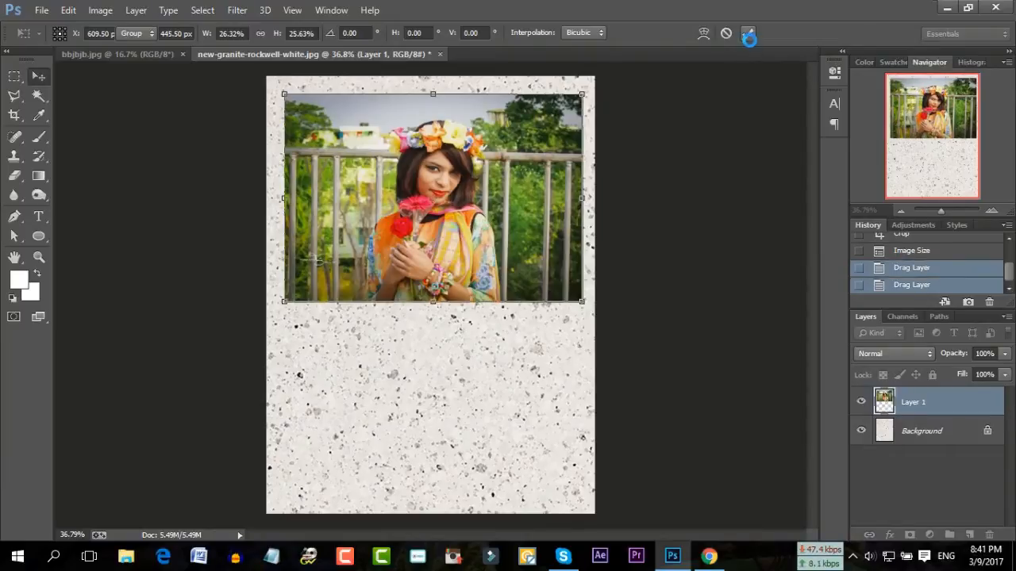
left_click(942, 212)
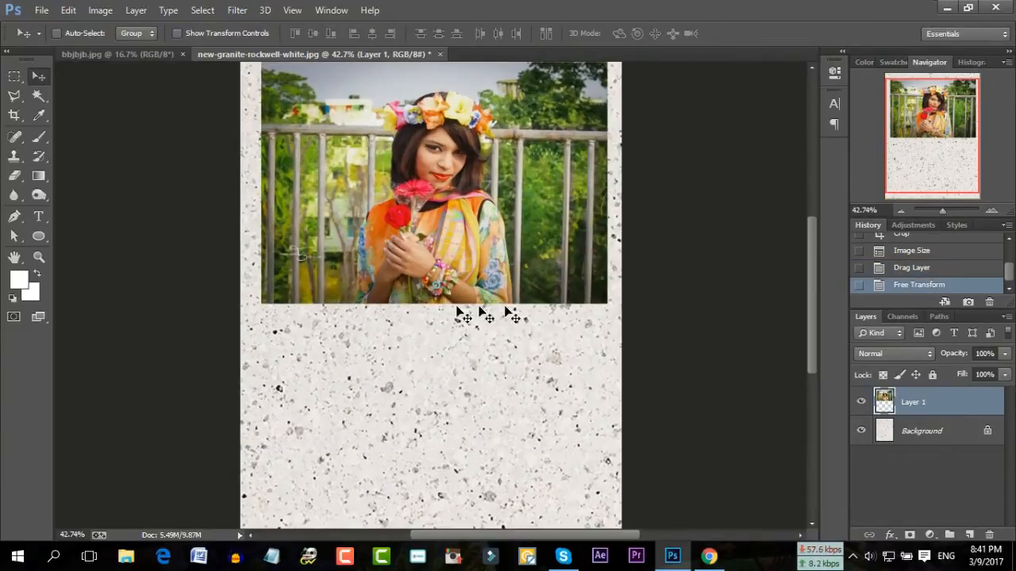
scroll(428, 308, "up", 5)
left_click(14, 96)
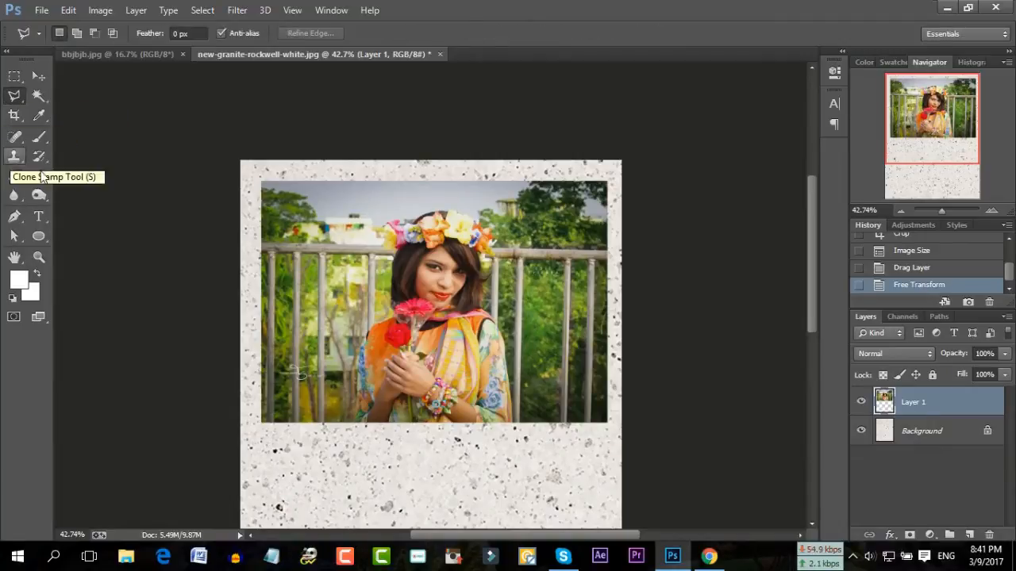
left_click(43, 240)
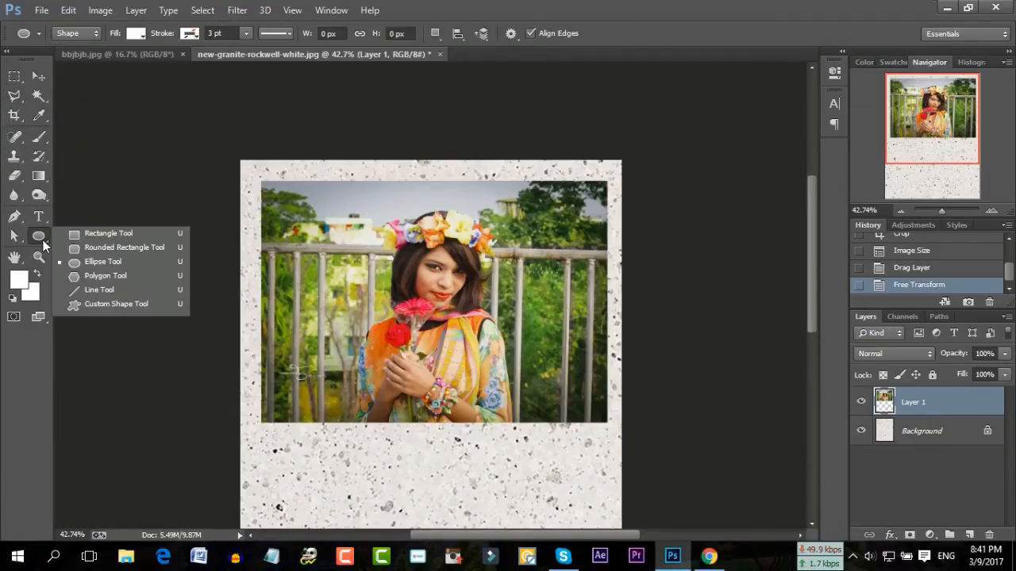
left_click(13, 96)
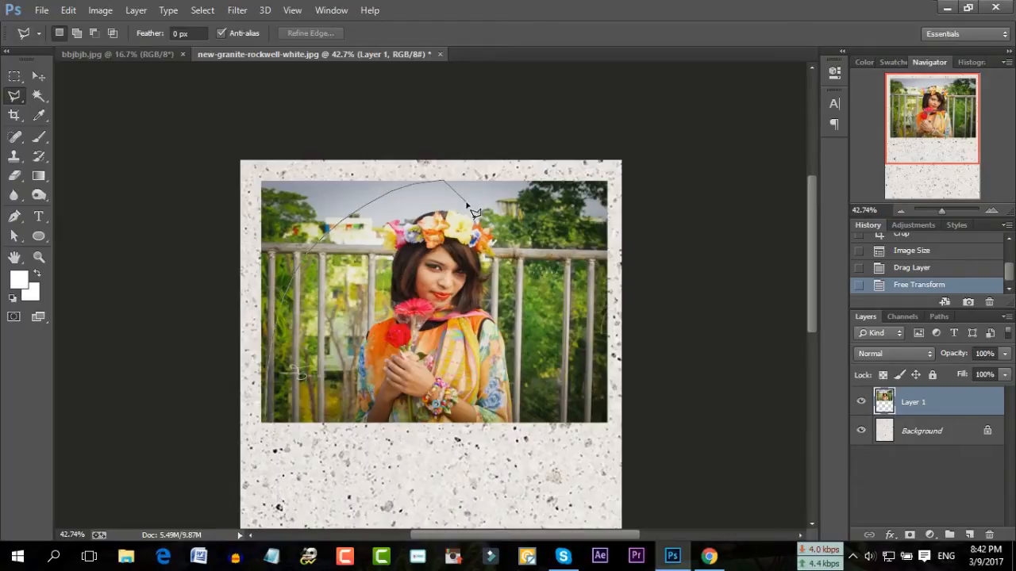
key("Escape")
left_click(467, 205)
key("Delete")
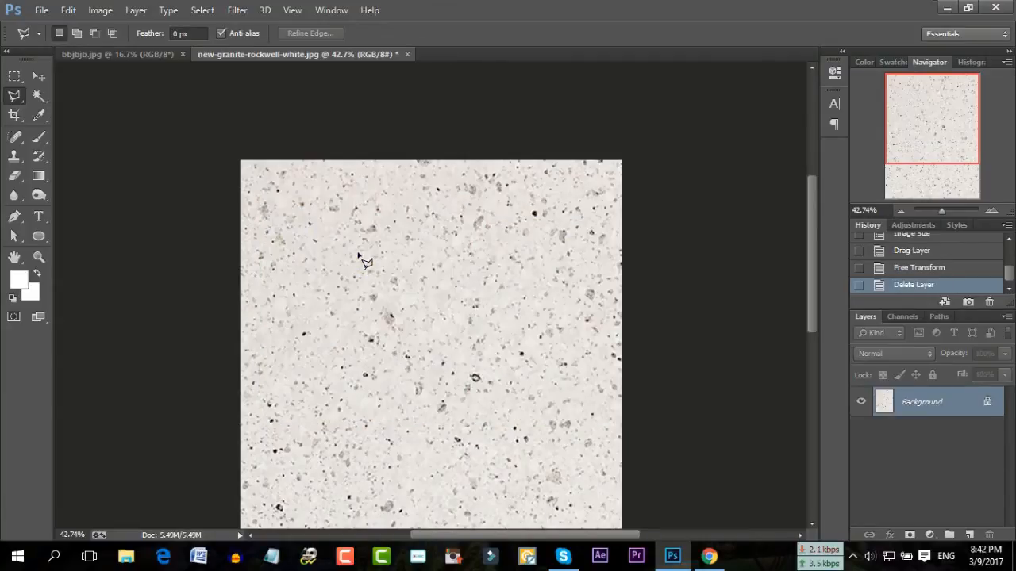
left_click(950, 270)
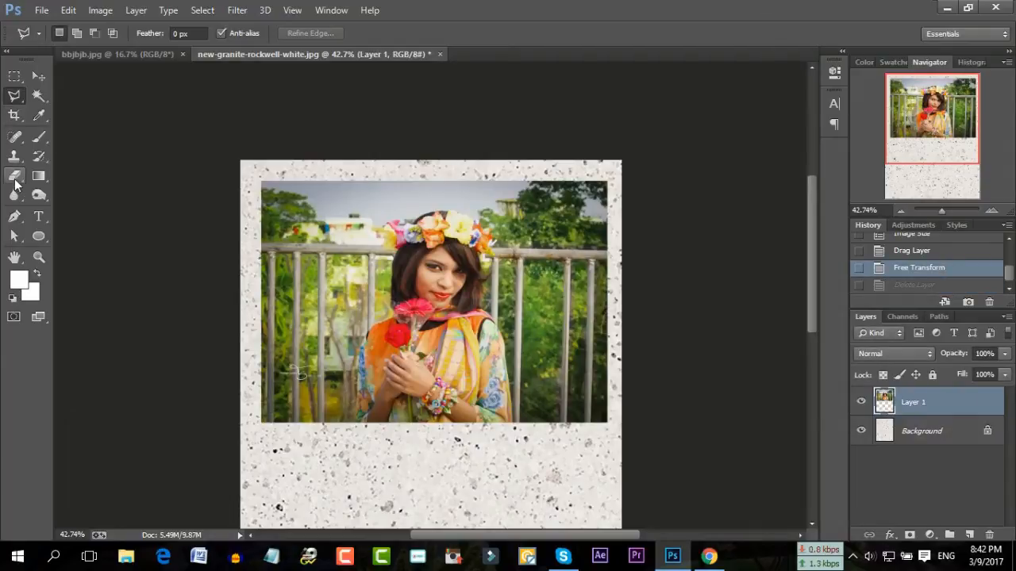
Set a 181 px hard eraser and round off the photo's top-left corner and left edge
left_click(15, 183)
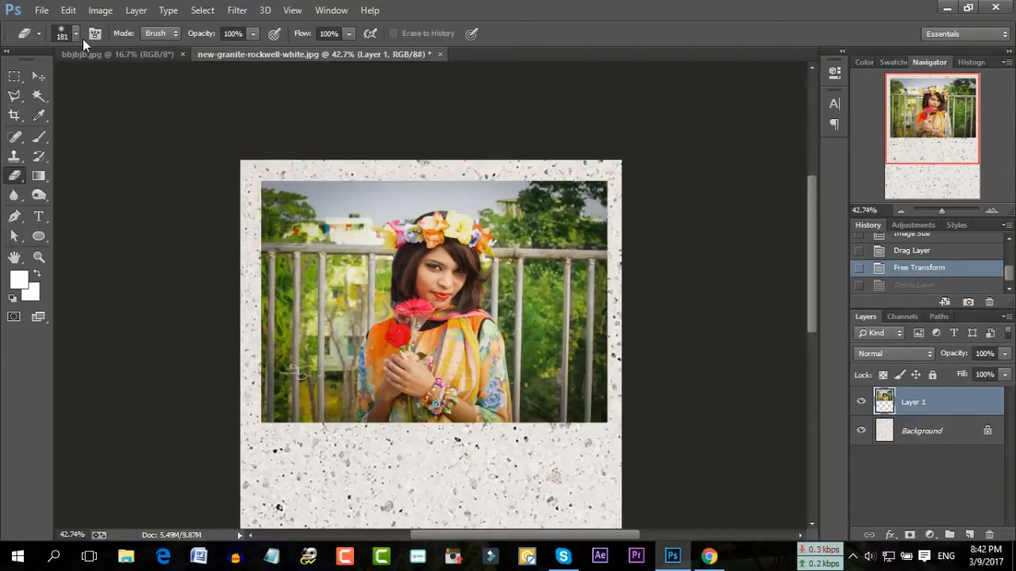
left_click(74, 33)
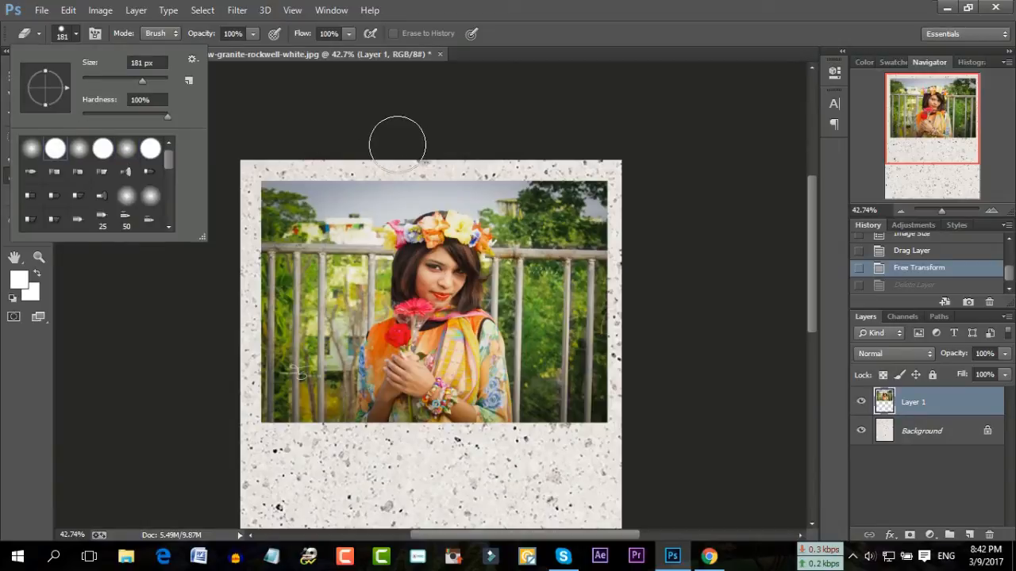
left_click(342, 166)
left_click_drag(304, 185, 208, 254)
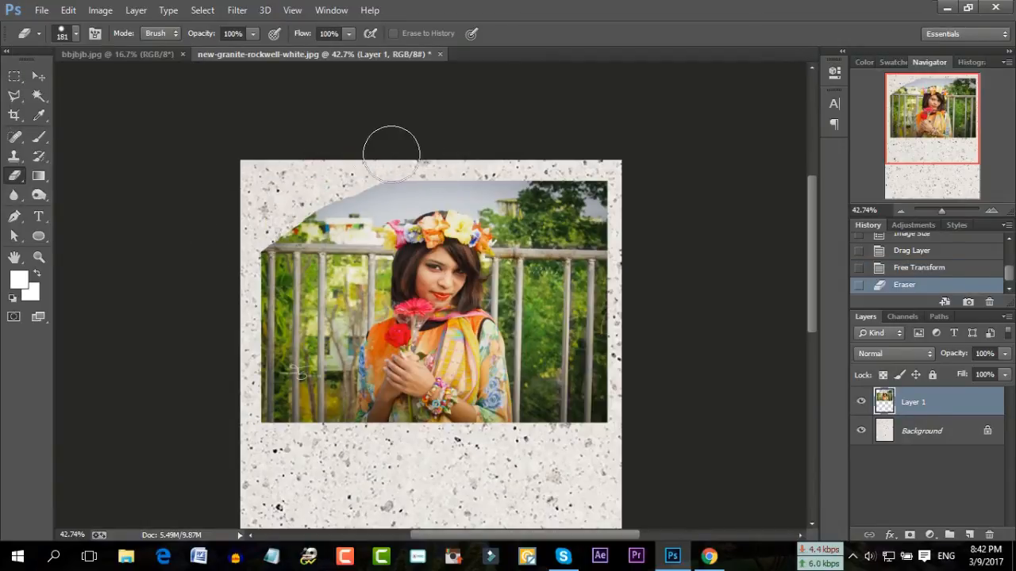
mouse_move(348, 174)
left_mouse_down()
mouse_move(270, 265)
mouse_move(229, 355)
left_mouse_up()
Erase curved bands along the photo's right side and trim the top edge near the right
mouse_move(560, 168)
left_mouse_down()
mouse_move(556, 267)
mouse_move(535, 352)
mouse_move(504, 413)
mouse_move(441, 466)
left_mouse_up()
mouse_move(537, 357)
left_mouse_down()
mouse_move(486, 430)
mouse_move(446, 461)
left_mouse_up()
mouse_move(547, 277)
left_mouse_down()
mouse_move(564, 240)
mouse_move(517, 369)
mouse_move(396, 462)
left_mouse_up()
mouse_move(585, 294)
left_mouse_down()
mouse_move(587, 172)
mouse_move(585, 422)
mouse_move(580, 397)
left_mouse_up()
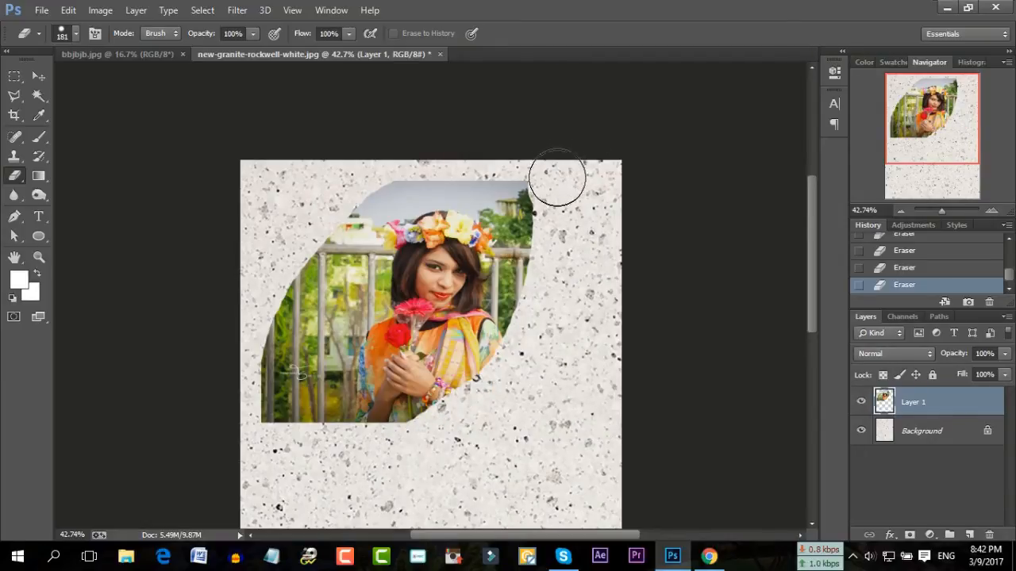
left_click_drag(434, 149, 321, 200)
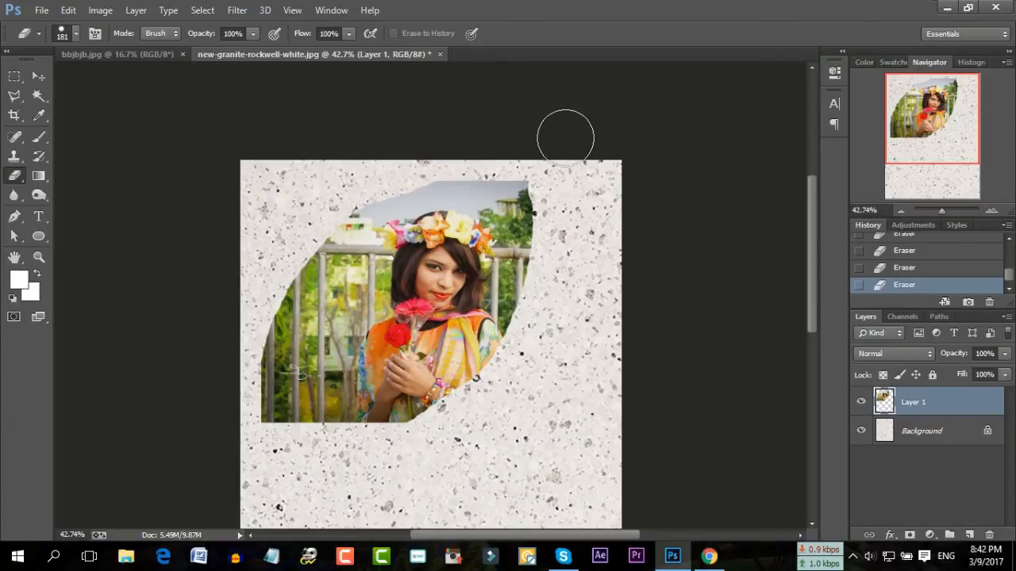
left_click(13, 95)
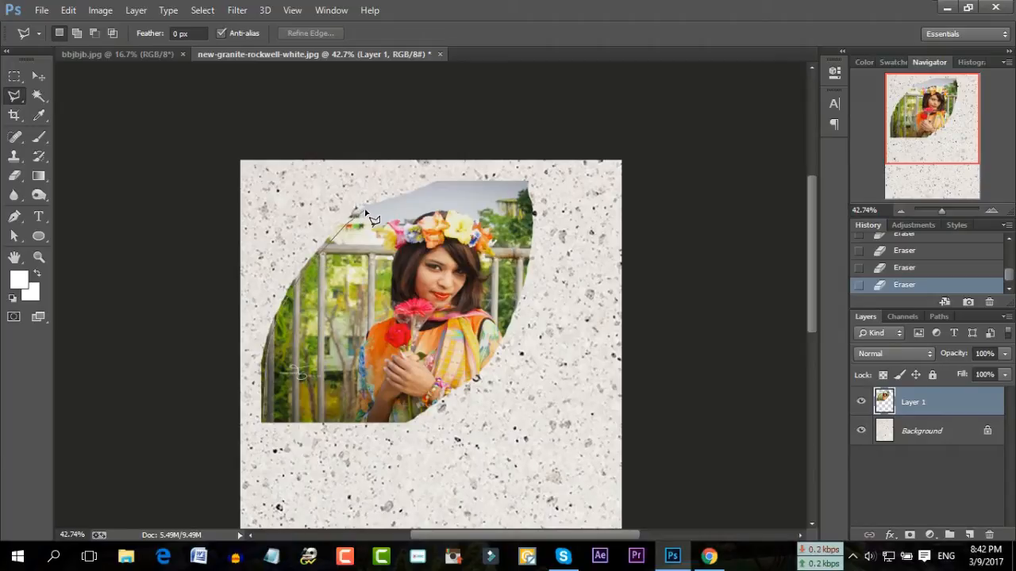
Place polygonal lasso points along the leaf's top and right edge, removing the last misplaced point
left_click(442, 186)
left_click(524, 185)
left_click(478, 373)
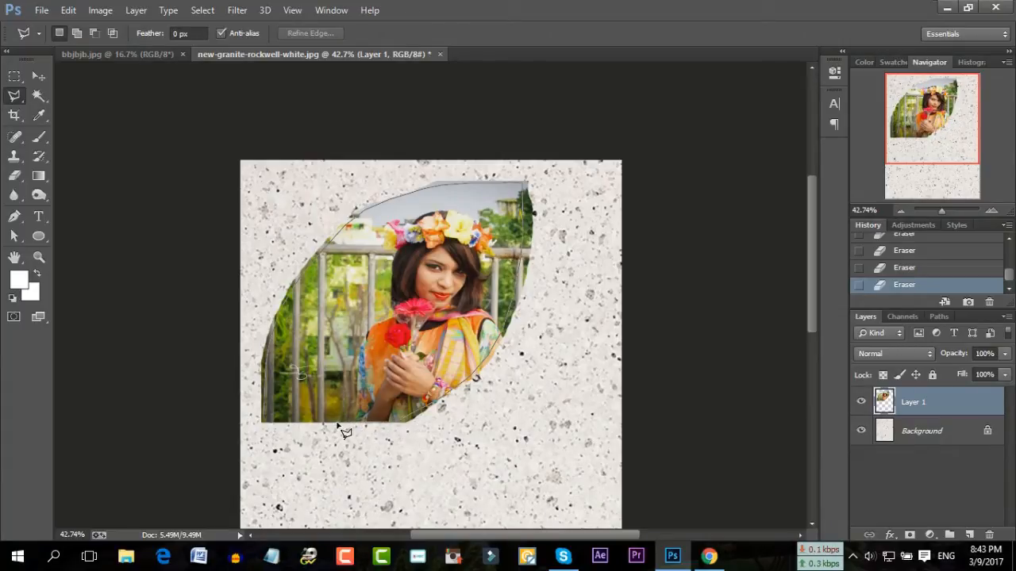
key("BackSpace")
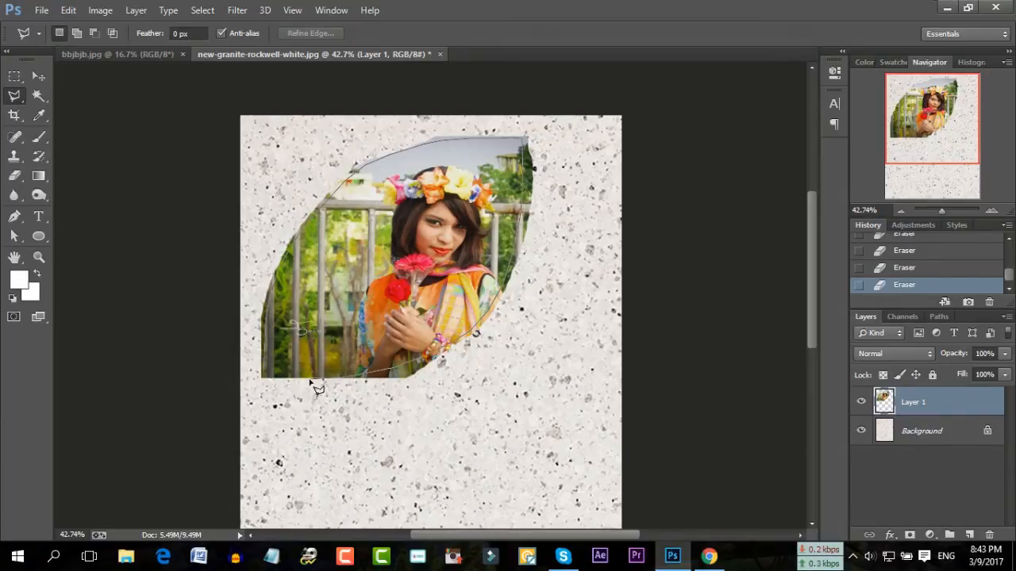
Close the lasso, invert the selection, erase photo remnants outside the leaf, then deselect
left_click(269, 380)
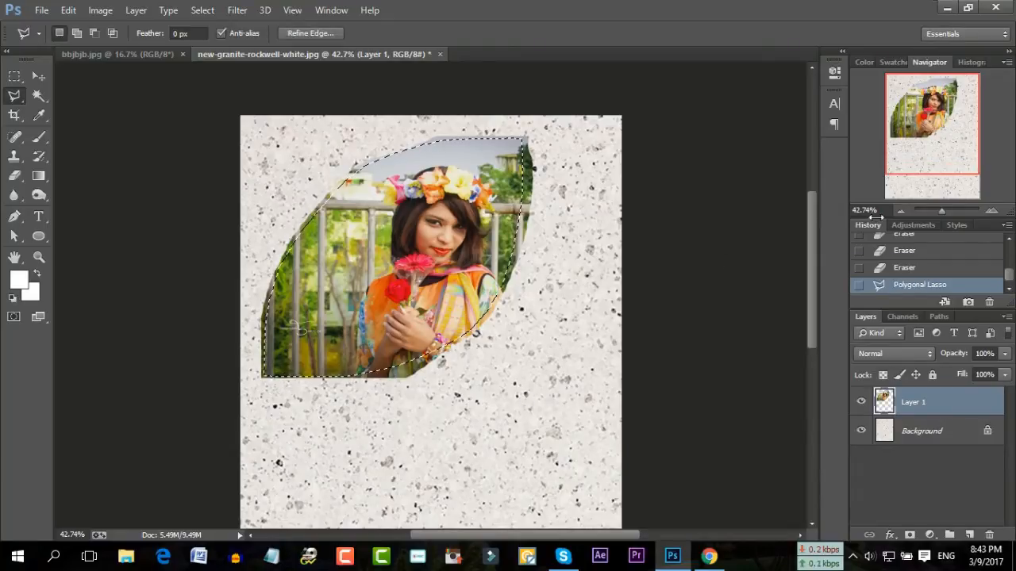
left_click(202, 12)
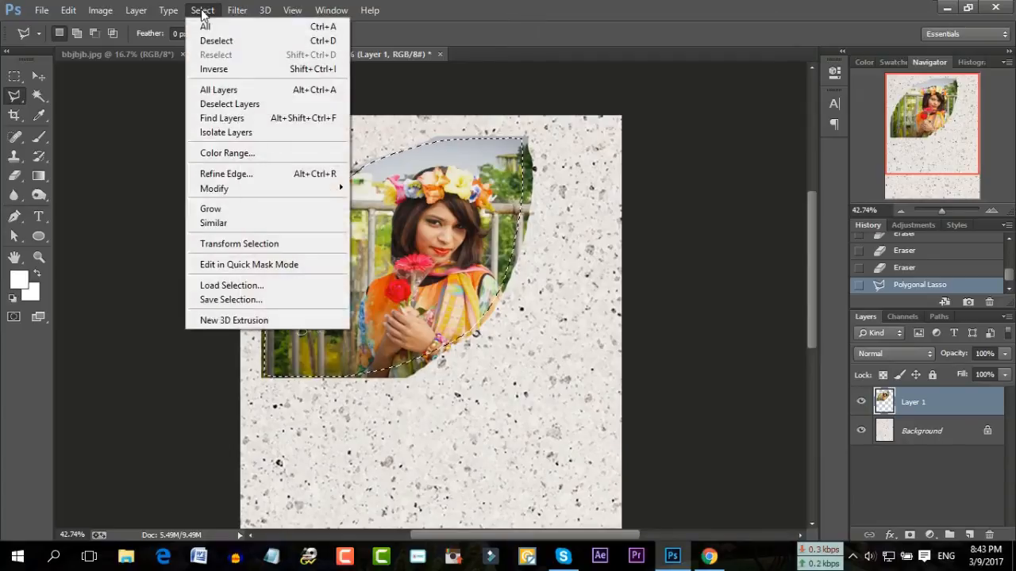
left_click(222, 72)
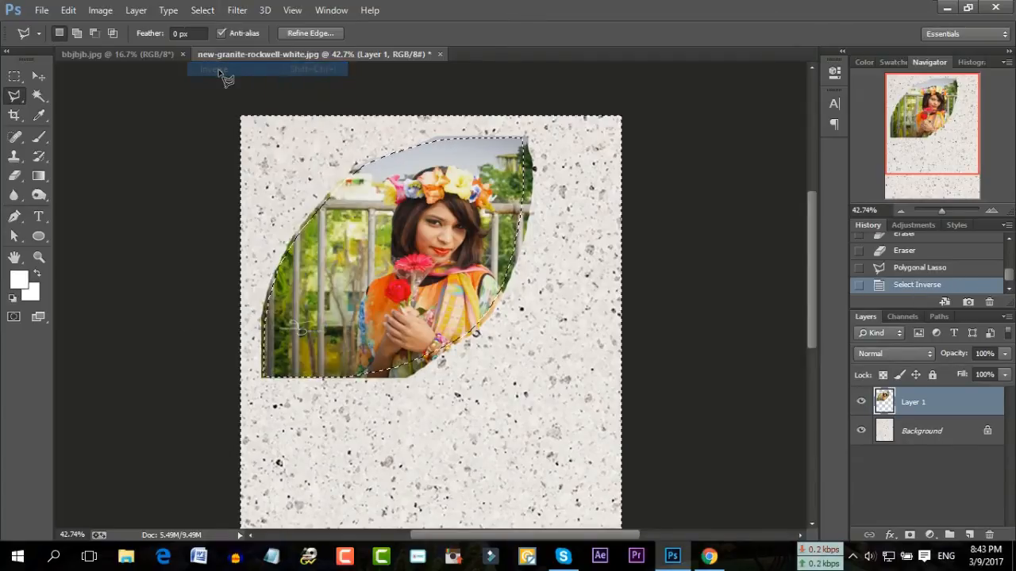
left_click(13, 175)
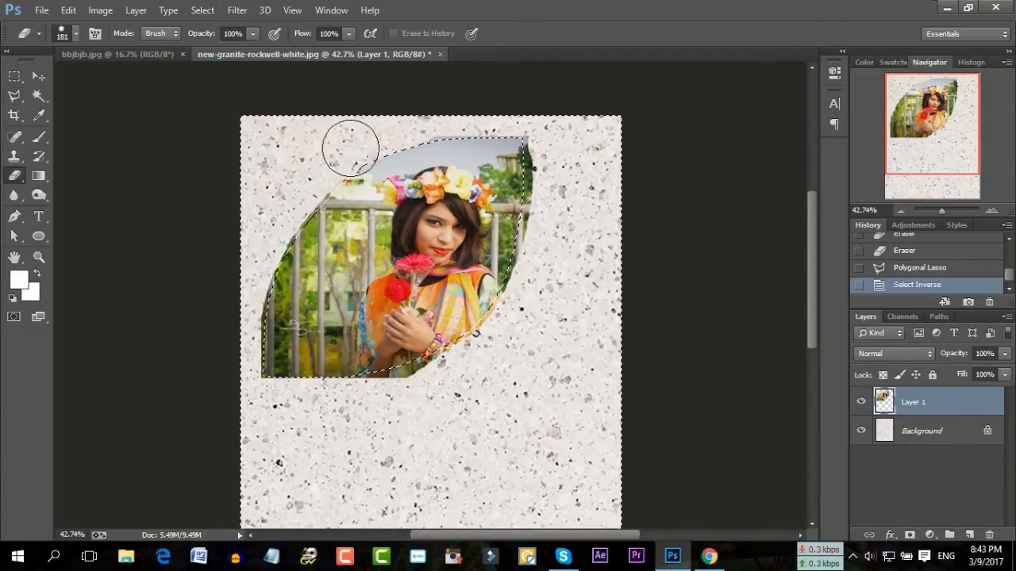
mouse_move(523, 149)
left_mouse_down()
mouse_move(508, 258)
mouse_move(460, 347)
mouse_move(370, 378)
mouse_move(268, 363)
mouse_move(284, 267)
mouse_move(341, 186)
mouse_move(401, 153)
mouse_move(517, 130)
mouse_move(457, 322)
mouse_move(259, 366)
mouse_move(398, 162)
mouse_move(471, 114)
left_mouse_up()
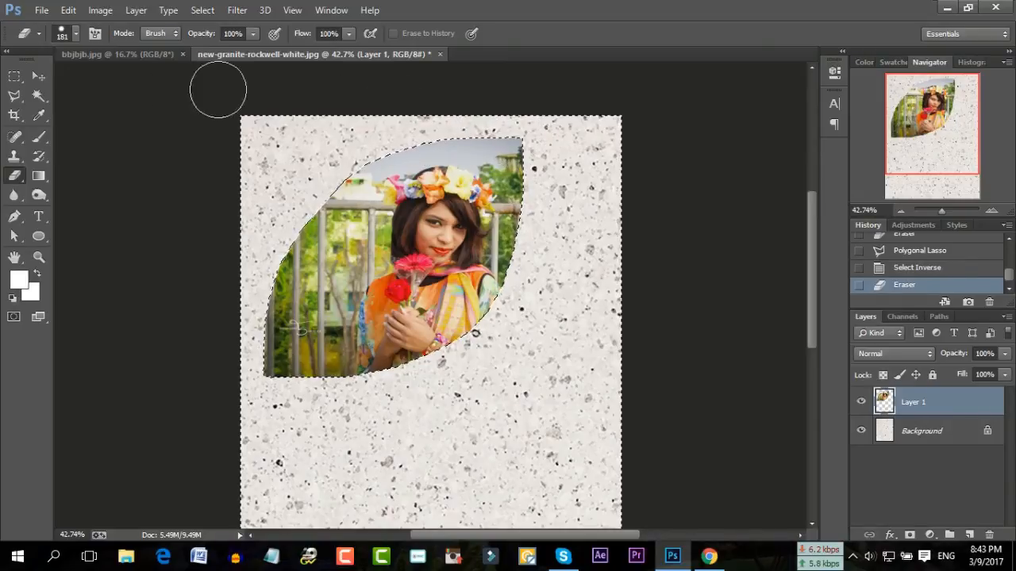
left_click(39, 95)
key("ctrl+d")
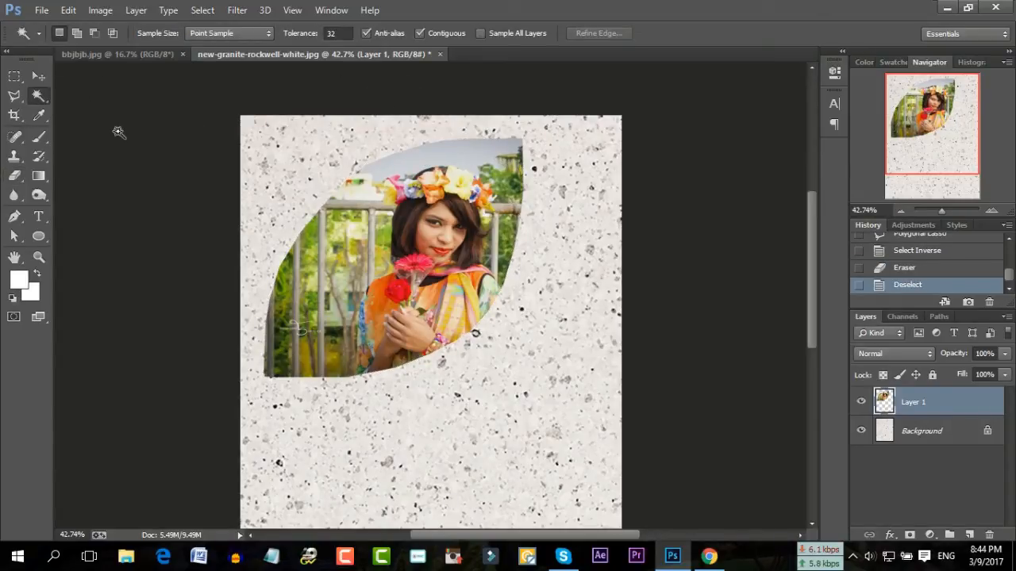
Scale the leaf portrait up to about 126% width and 128% height, shifting it slightly down
key("ctrl+t")
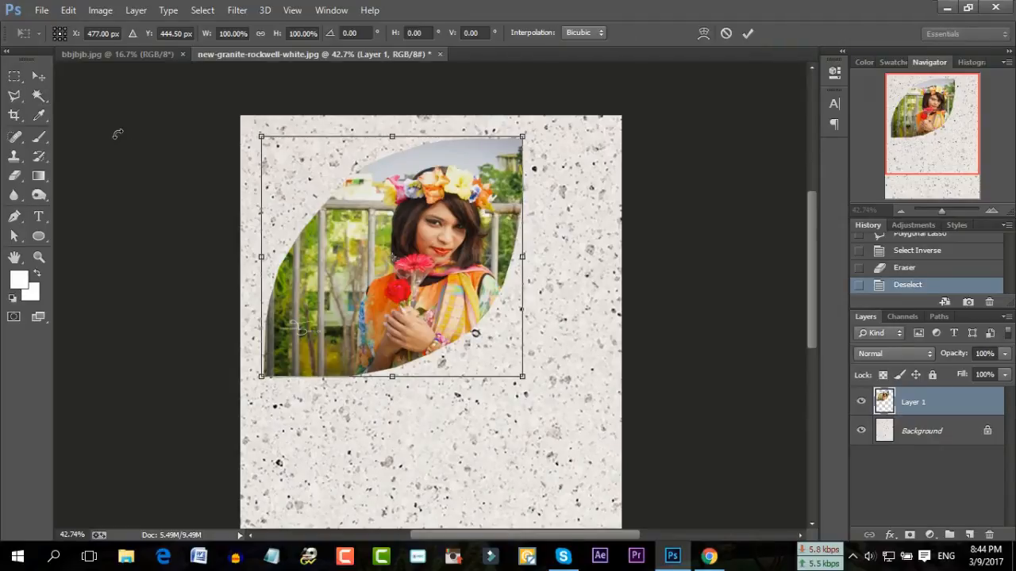
left_click_drag(523, 137, 589, 116)
left_click_drag(425, 375, 425, 405)
left_click_drag(477, 294, 478, 303)
left_click_drag(425, 411, 424, 439)
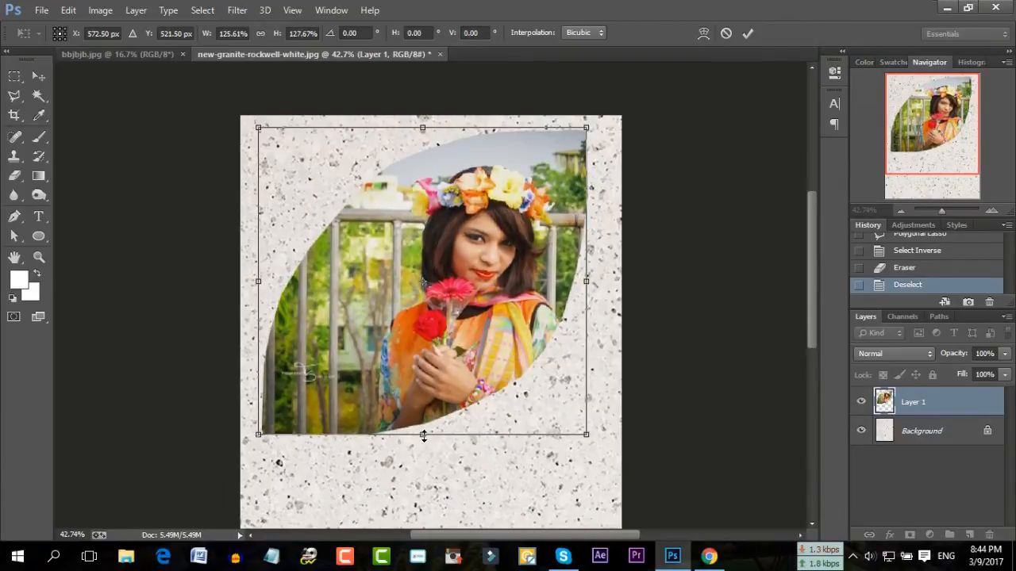
left_click(748, 33)
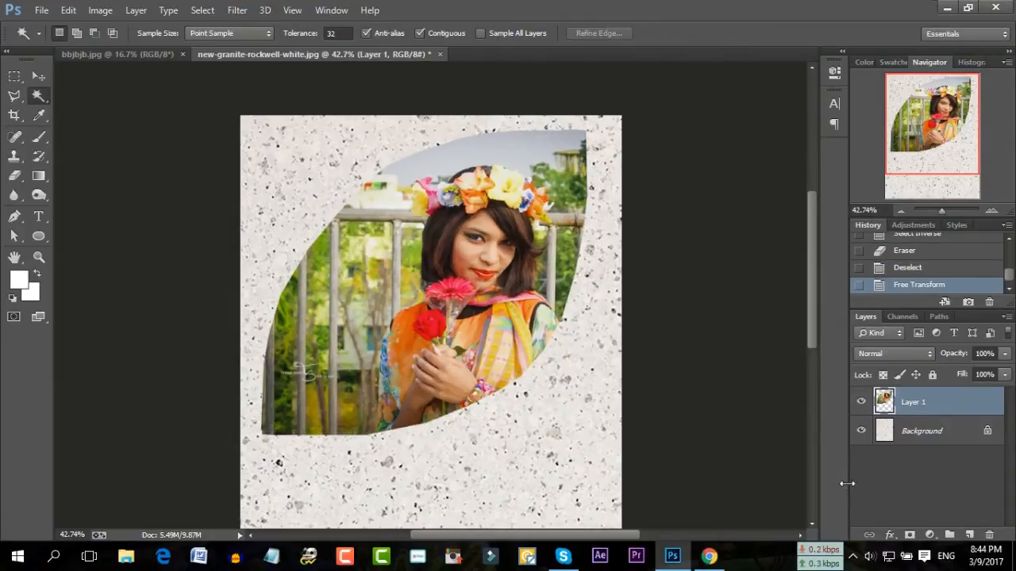
Add a drop shadow to the leaf photo with 57% opacity and 76 px size
left_click(889, 534)
left_click(887, 531)
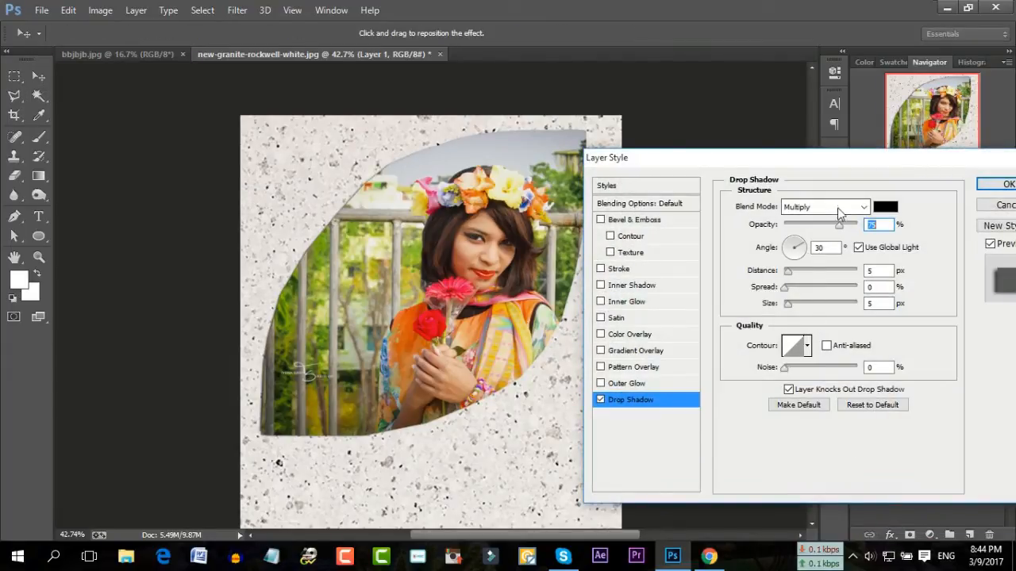
left_click_drag(838, 223, 840, 223)
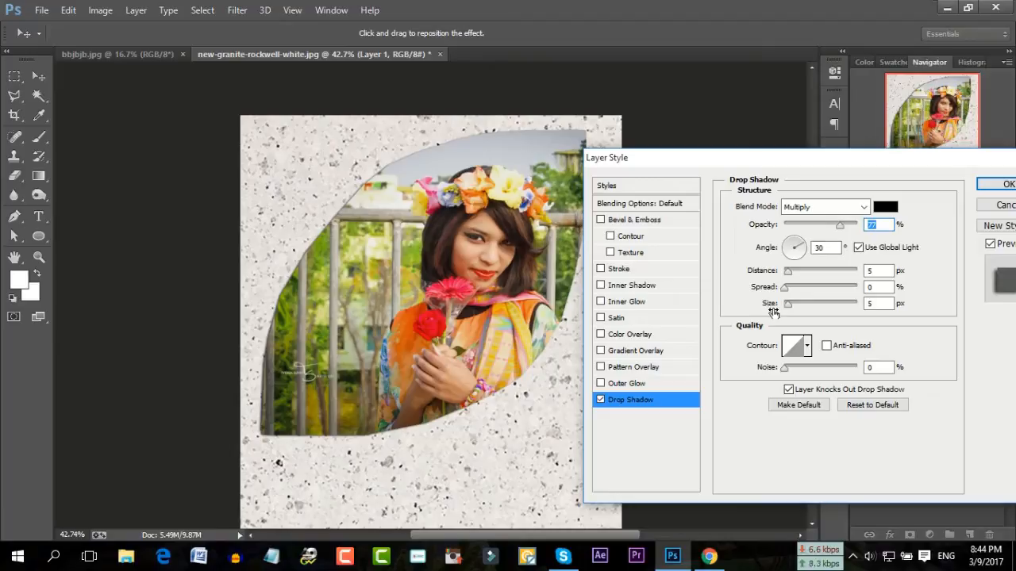
left_click_drag(788, 304, 804, 310)
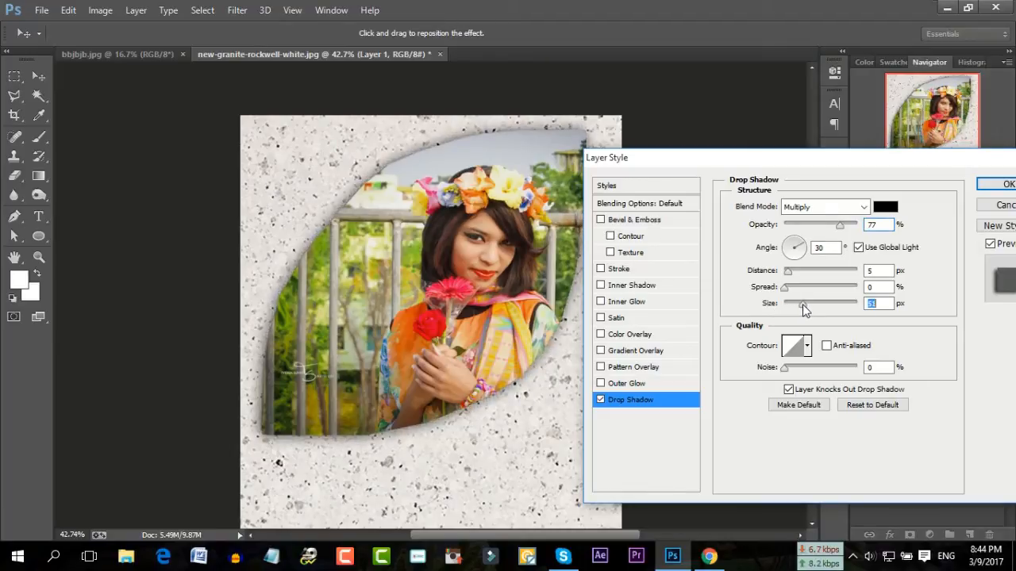
left_click_drag(840, 224, 833, 230)
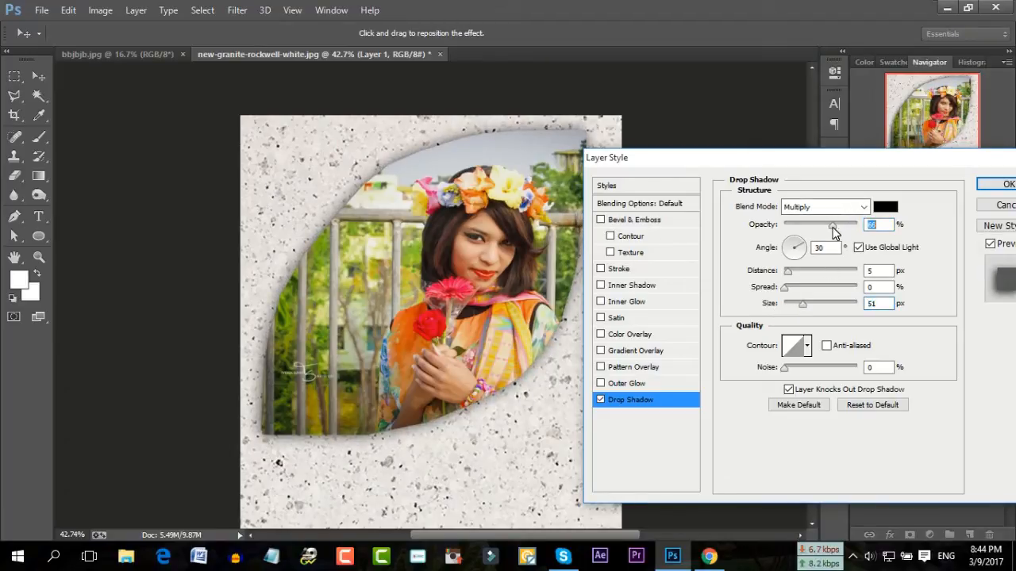
left_click_drag(807, 307, 809, 307)
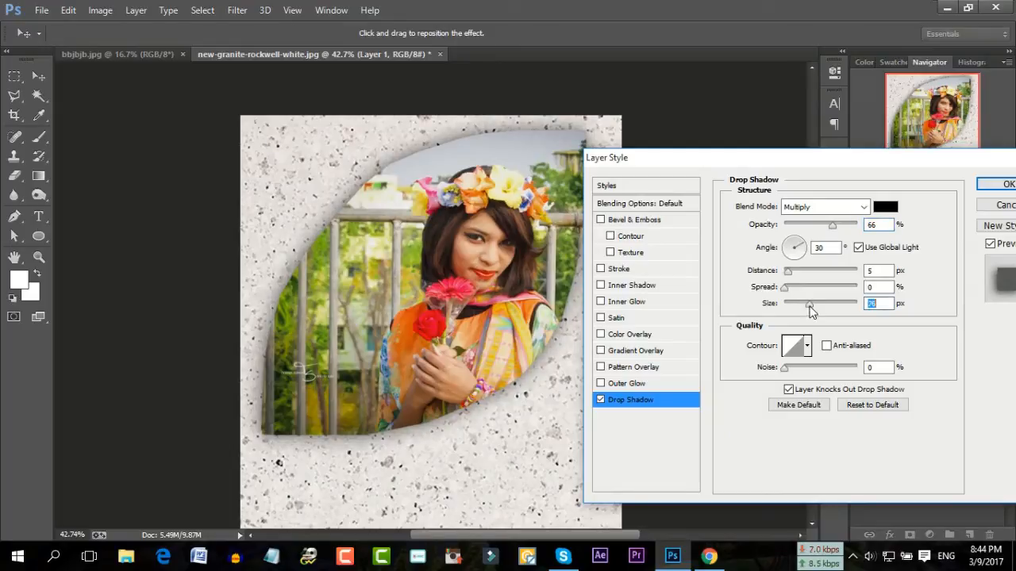
left_click_drag(835, 231, 829, 233)
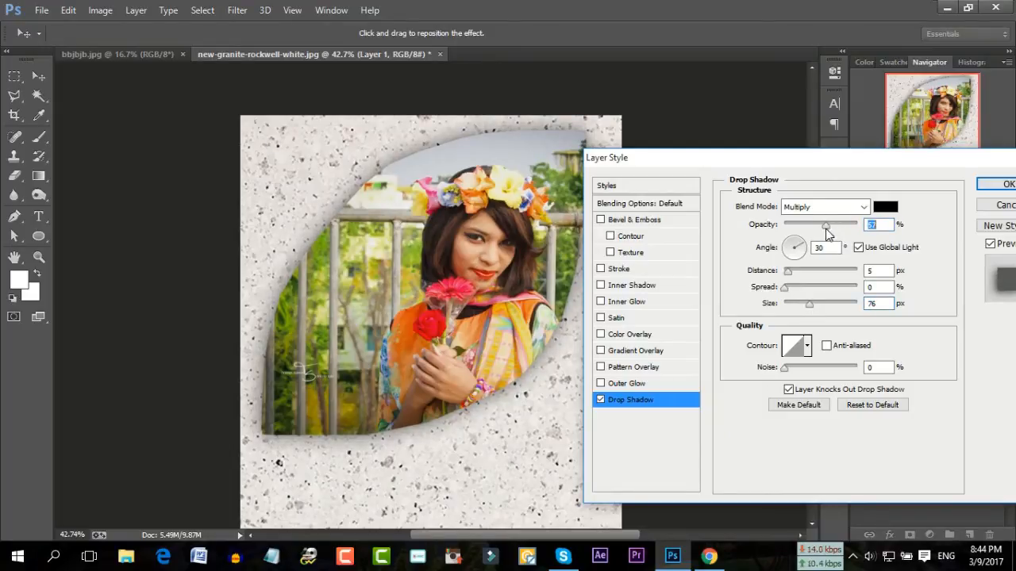
Set the shadow angle to 145°, distance 24 px and spread 7%, then apply it
left_click(804, 249)
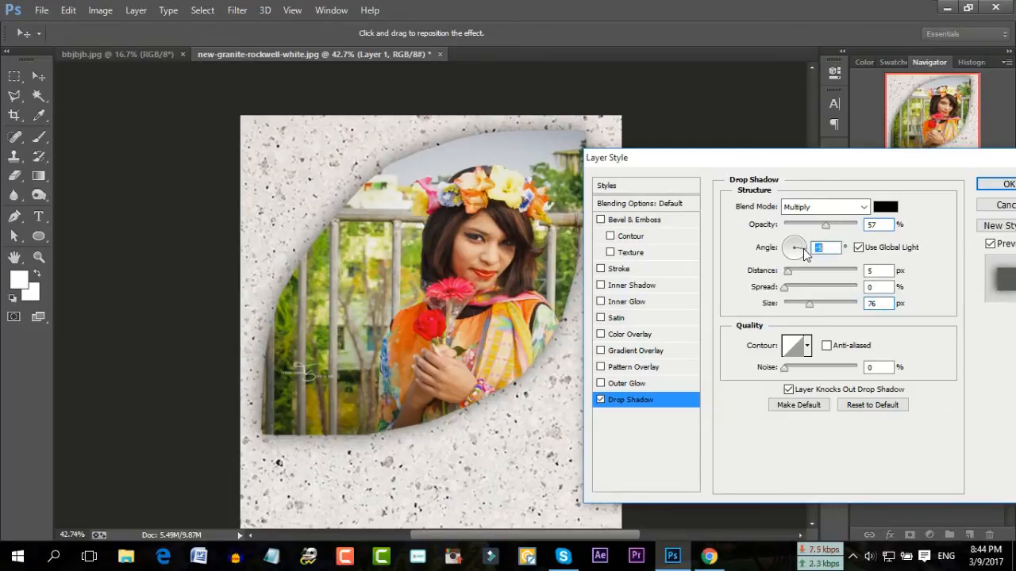
mouse_move(804, 249)
left_mouse_down()
mouse_move(804, 259)
mouse_move(798, 241)
mouse_move(786, 243)
left_mouse_up()
left_click(789, 245)
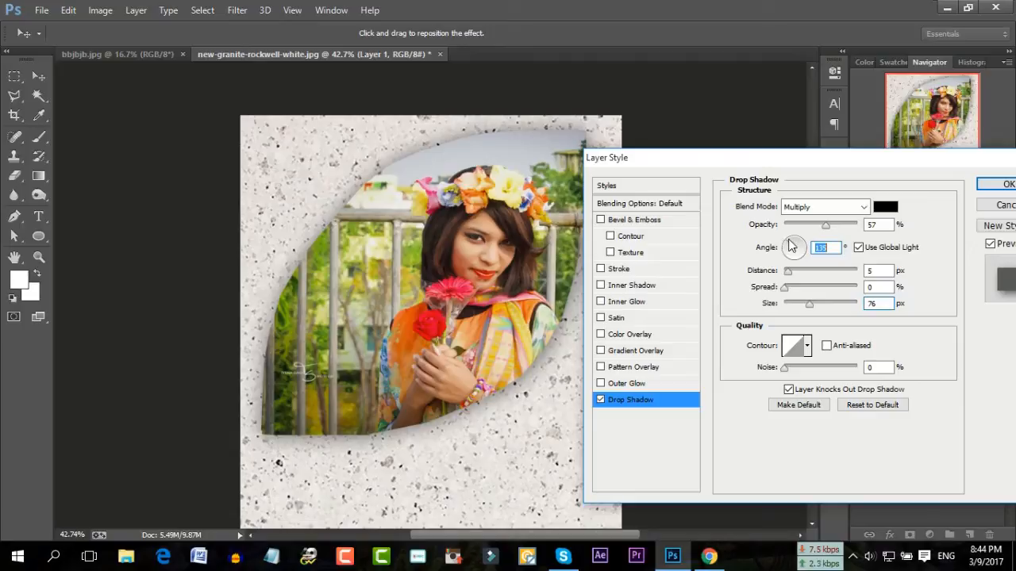
left_click_drag(790, 272, 802, 277)
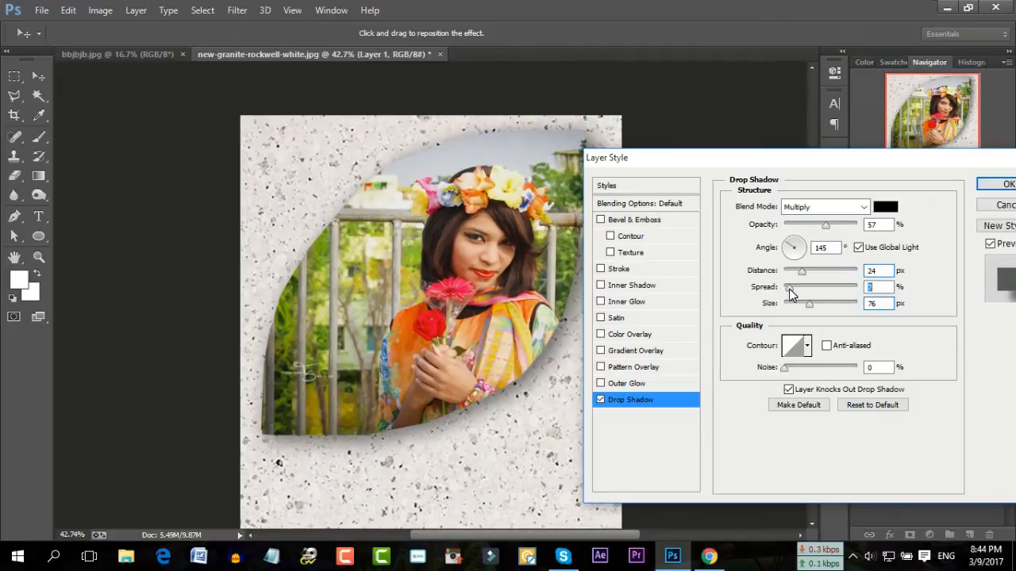
left_click(996, 186)
left_click_drag(937, 209, 944, 208)
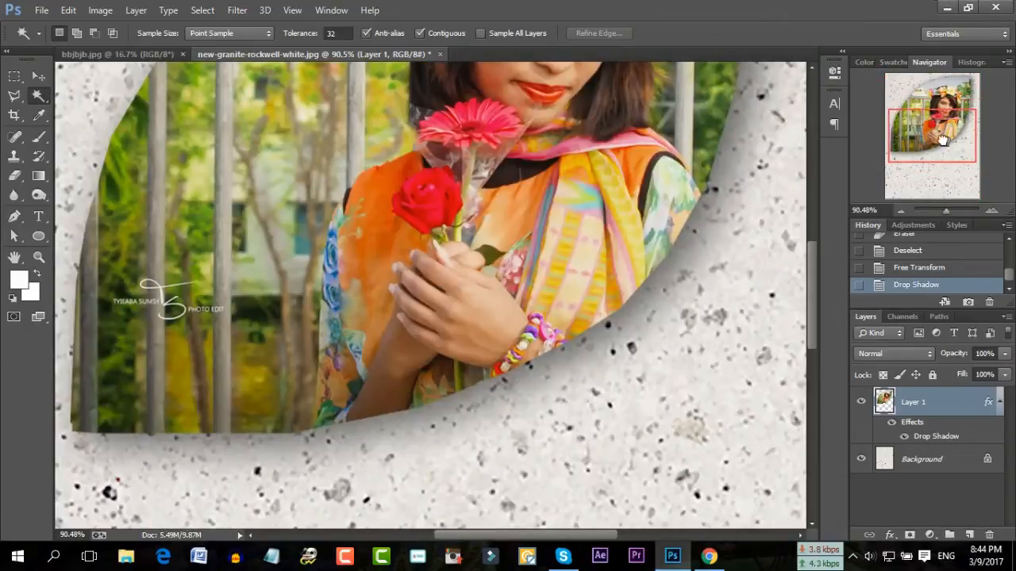
Trace a polygonal lasso outline from the leaf's bottom-left up the left edge and along the top
left_click_drag(951, 143, 948, 141)
left_click(19, 98)
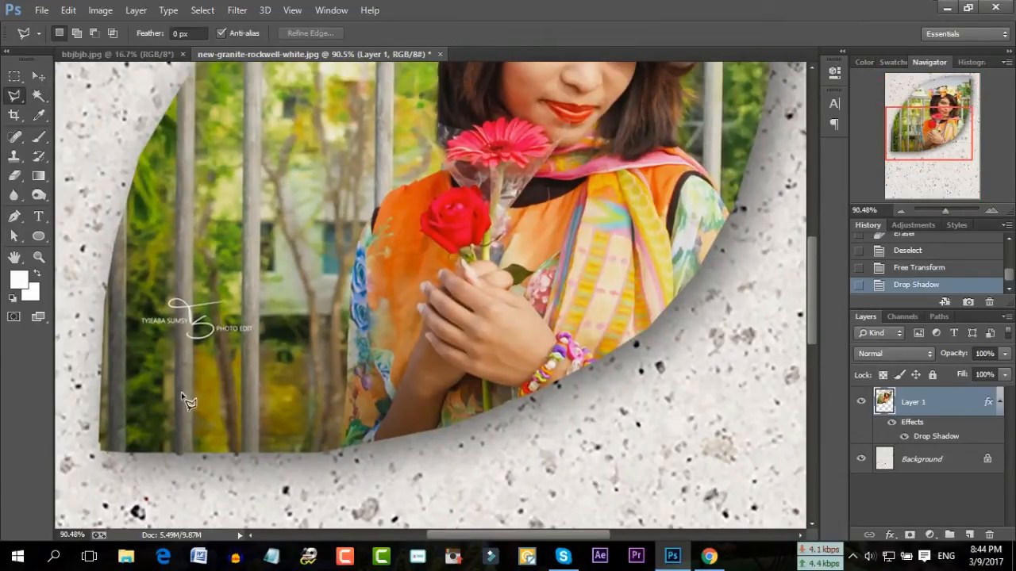
scroll(105, 431, "down", 1)
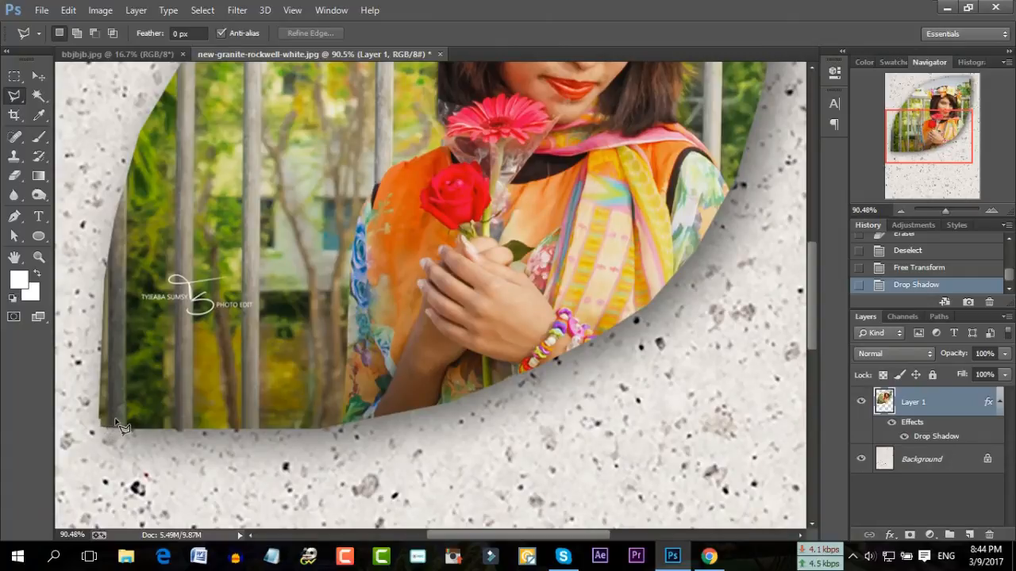
left_click(115, 421)
left_click(138, 169)
left_click(161, 100)
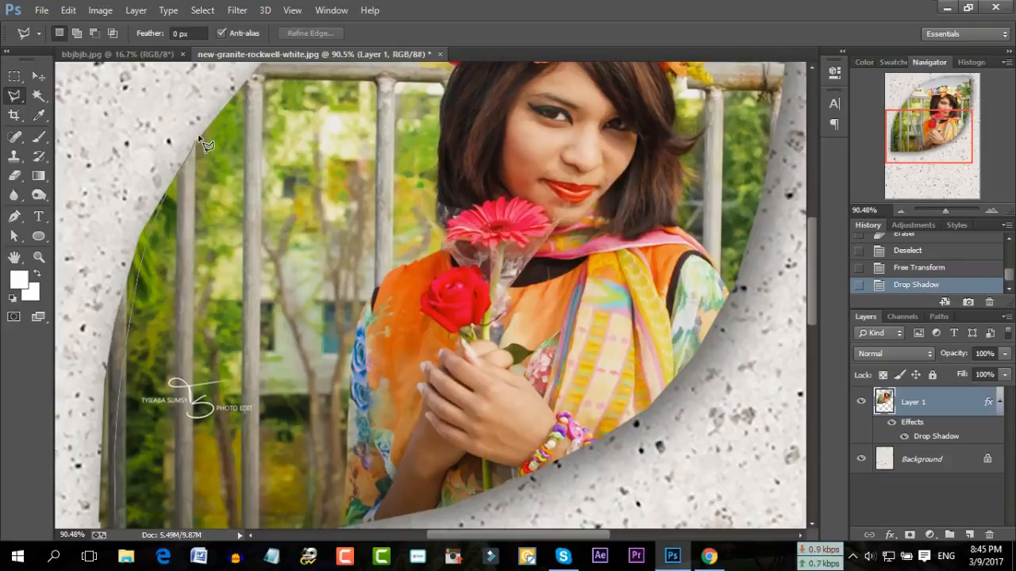
left_click(203, 132)
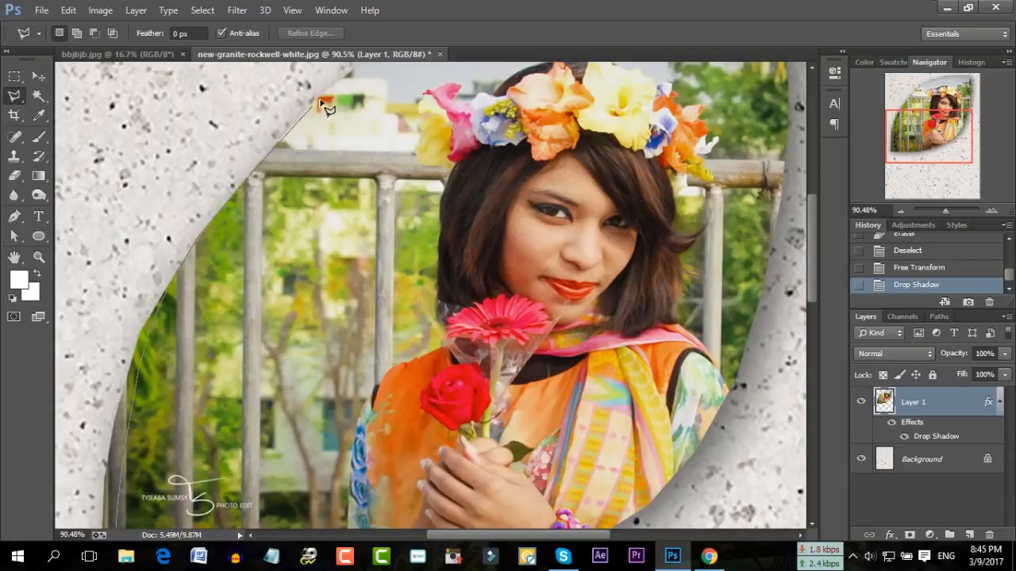
left_click(324, 101)
left_click(350, 78)
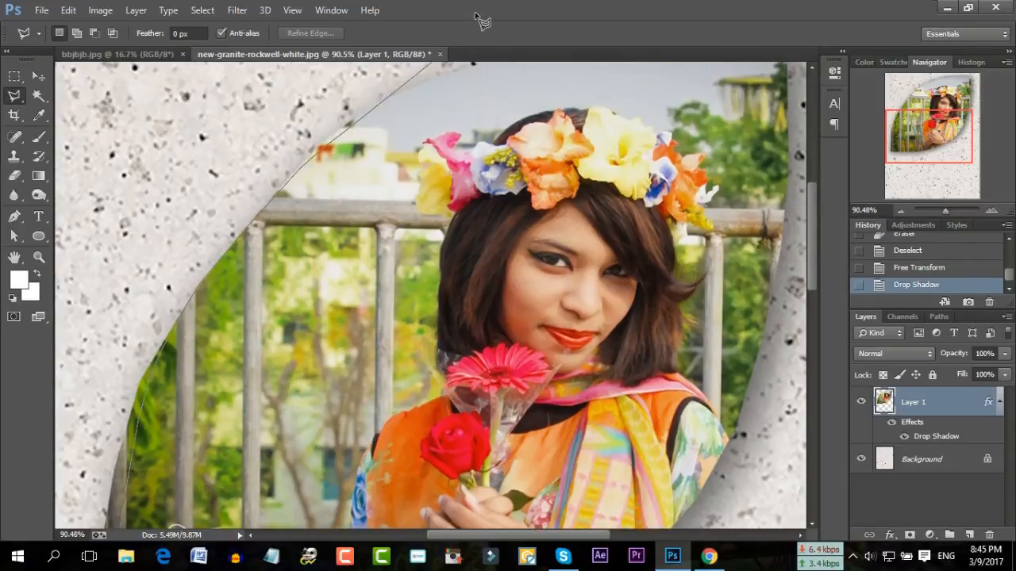
left_click(402, 157)
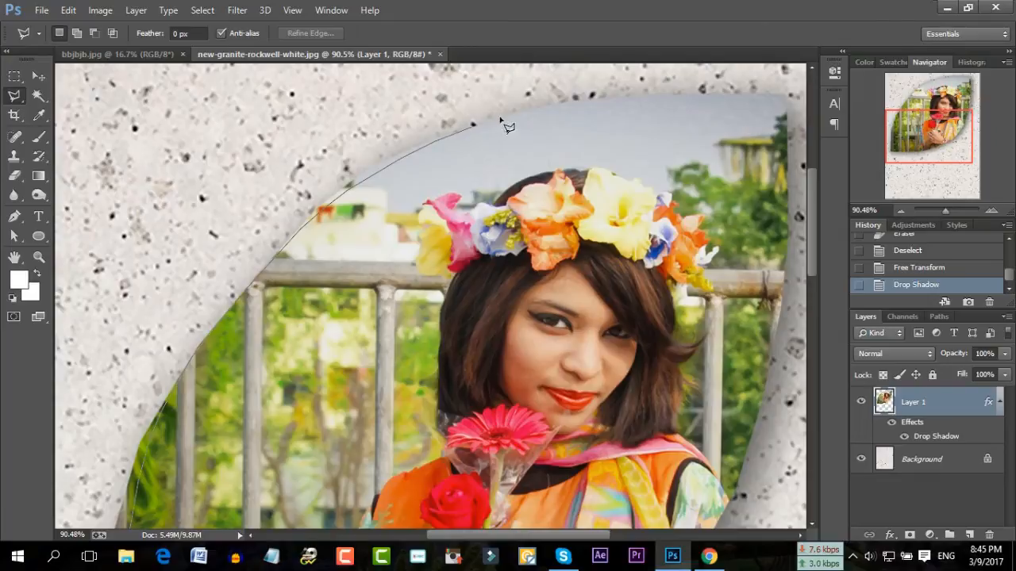
left_click(563, 103)
left_click(598, 98)
left_click(784, 94)
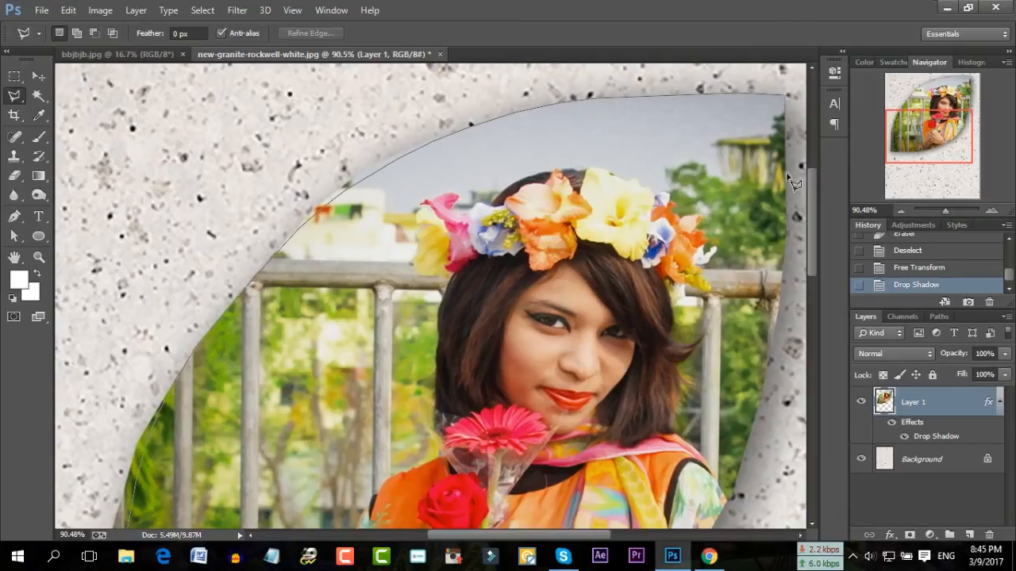
Continue the outline down the right edge, fix a misplaced point, and close the leaf selection
left_click(781, 262)
left_click(773, 319)
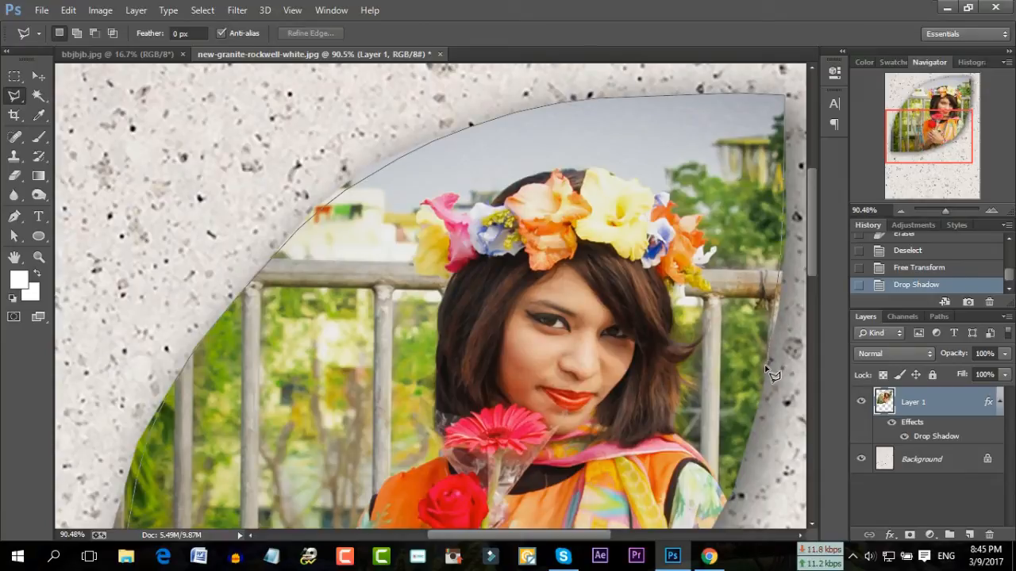
left_click(753, 416)
left_click(726, 504)
scroll(718, 514, "down", 1)
scroll(699, 429, "down", 4)
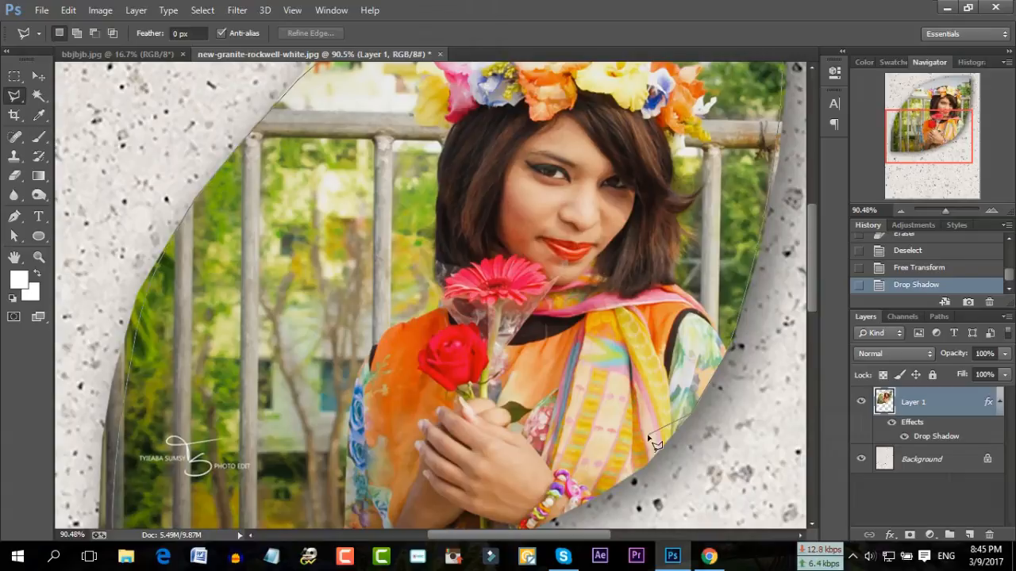
key("BackSpace")
key("BackSpace")
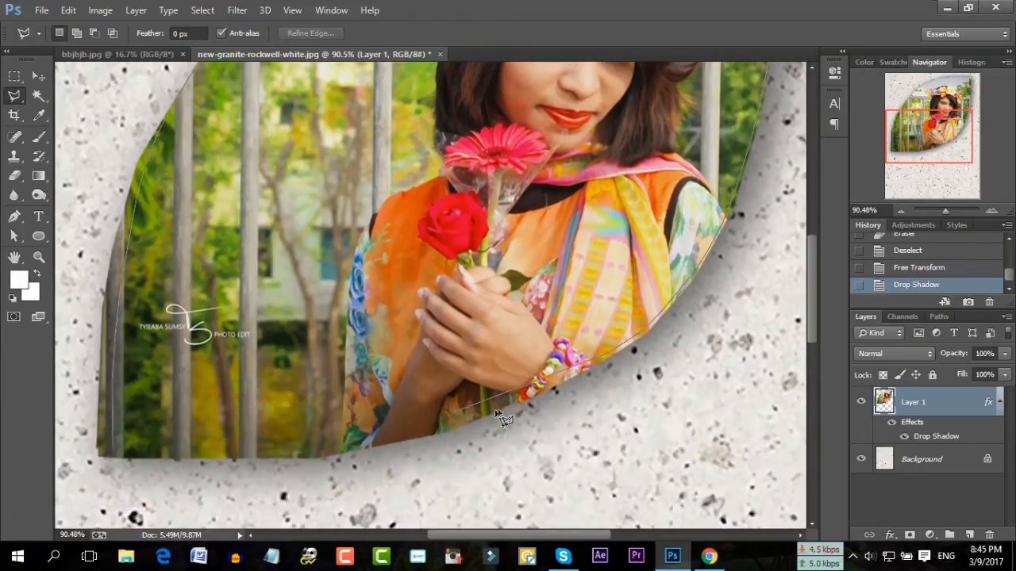
left_click(537, 396)
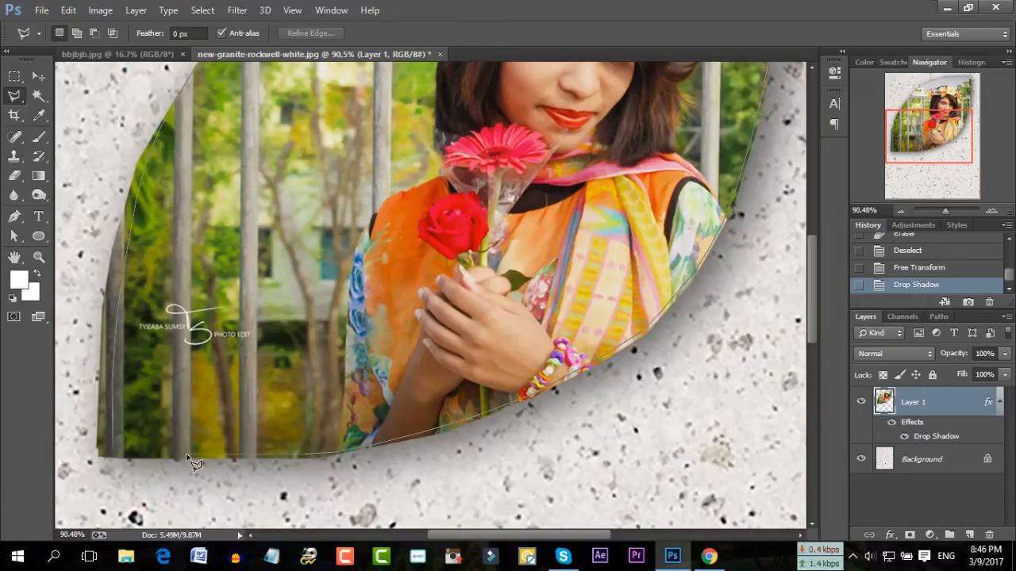
left_click(116, 454)
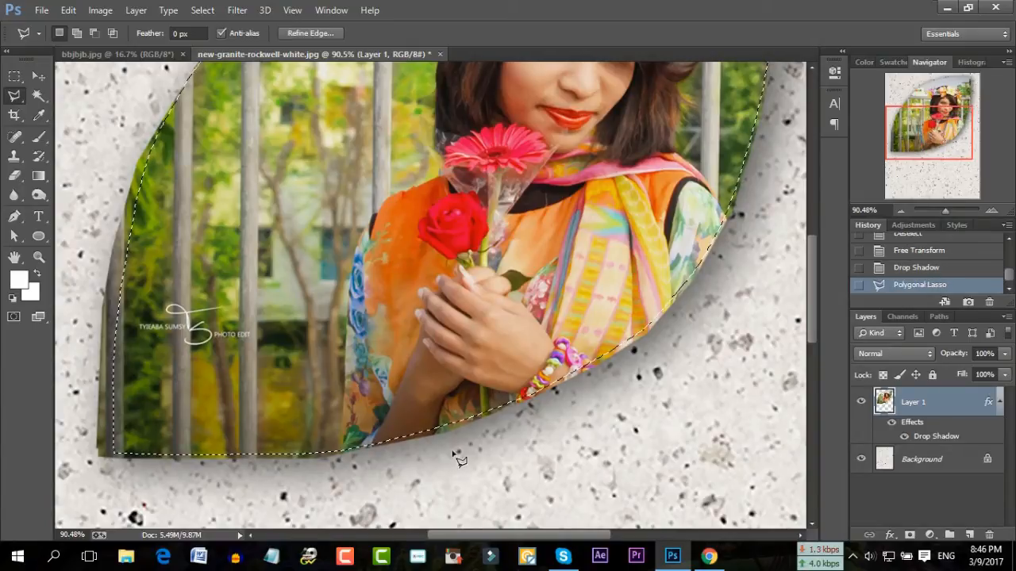
Invert the selection, erase the stray shadow band and edge pixels outside the leaf, then re-invert
left_click(203, 9)
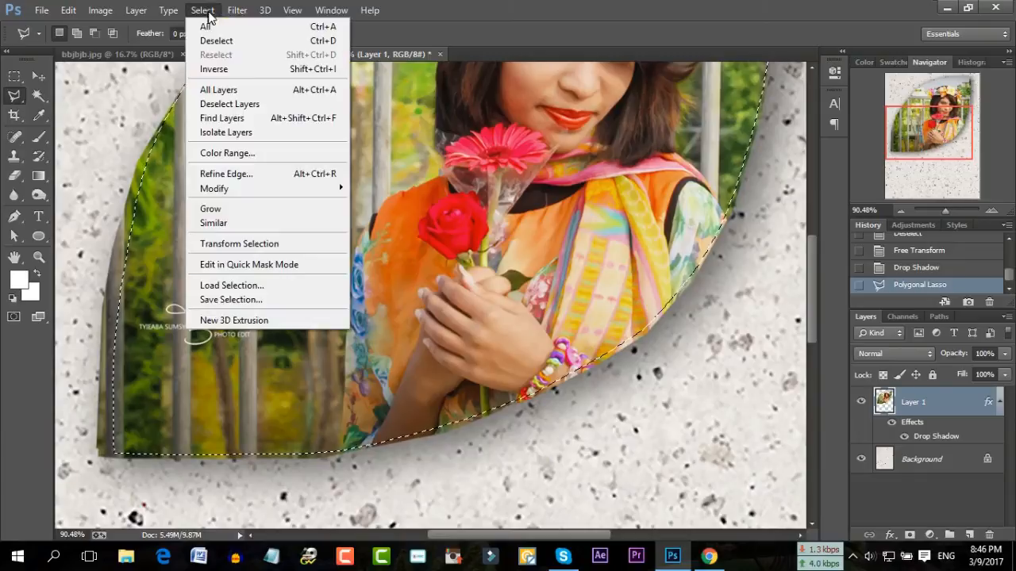
left_click(215, 69)
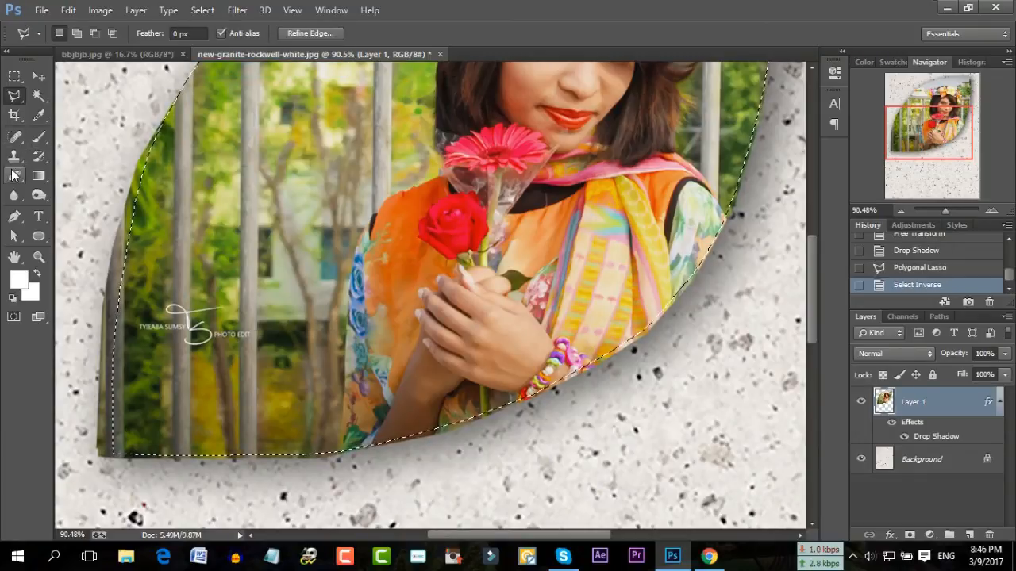
left_click(14, 176)
mouse_move(125, 358)
left_mouse_down()
mouse_move(90, 352)
mouse_move(124, 430)
mouse_move(357, 412)
mouse_move(647, 307)
mouse_move(755, 220)
left_mouse_up()
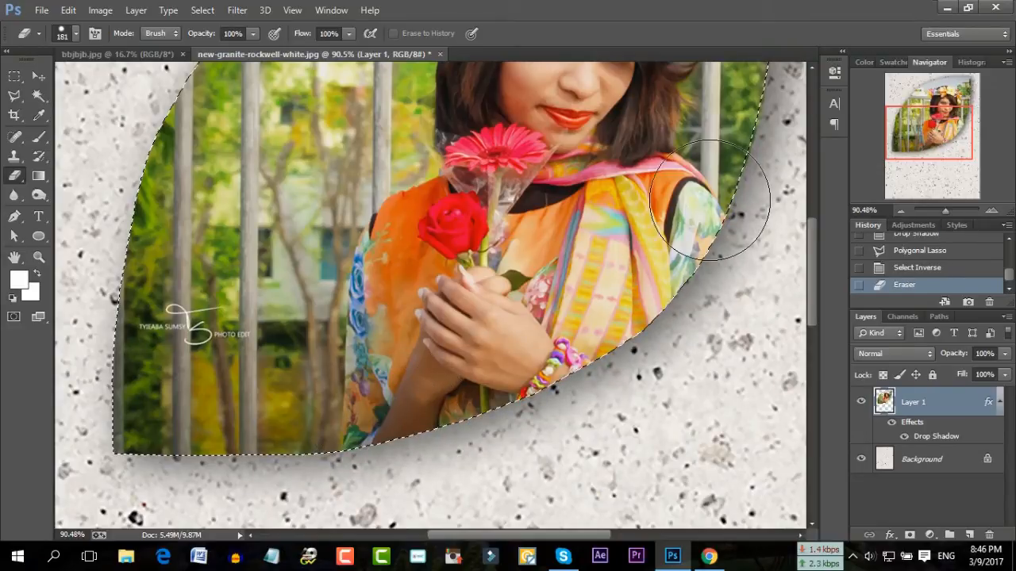
scroll(117, 330, "up", 5)
mouse_move(117, 329)
left_mouse_down()
mouse_move(185, 301)
mouse_move(228, 199)
mouse_move(328, 204)
left_mouse_up()
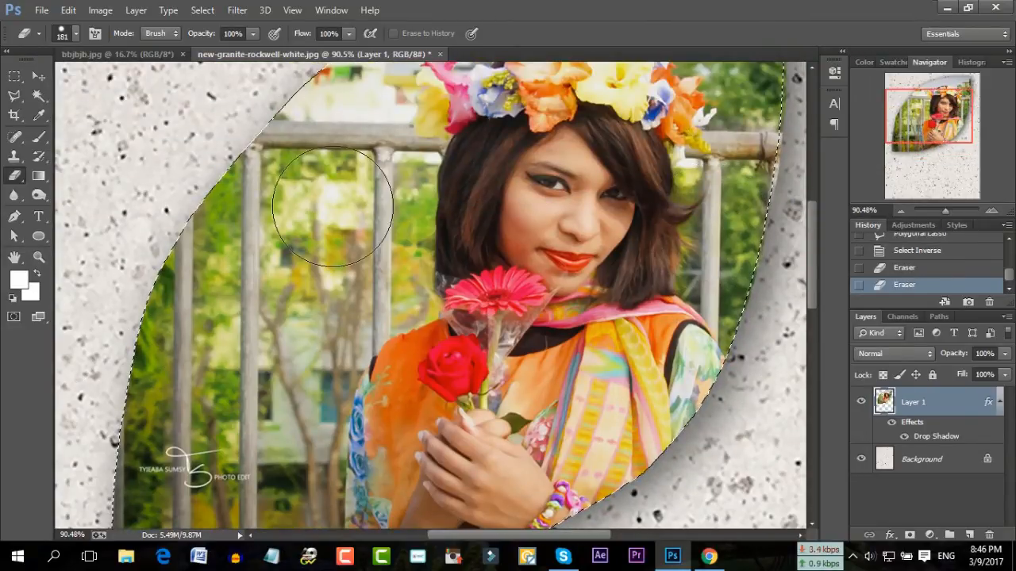
scroll(328, 204, "up", 5)
mouse_move(298, 256)
left_mouse_down()
mouse_move(624, 124)
mouse_move(744, 129)
mouse_move(742, 301)
mouse_move(692, 486)
mouse_move(702, 494)
left_mouse_up()
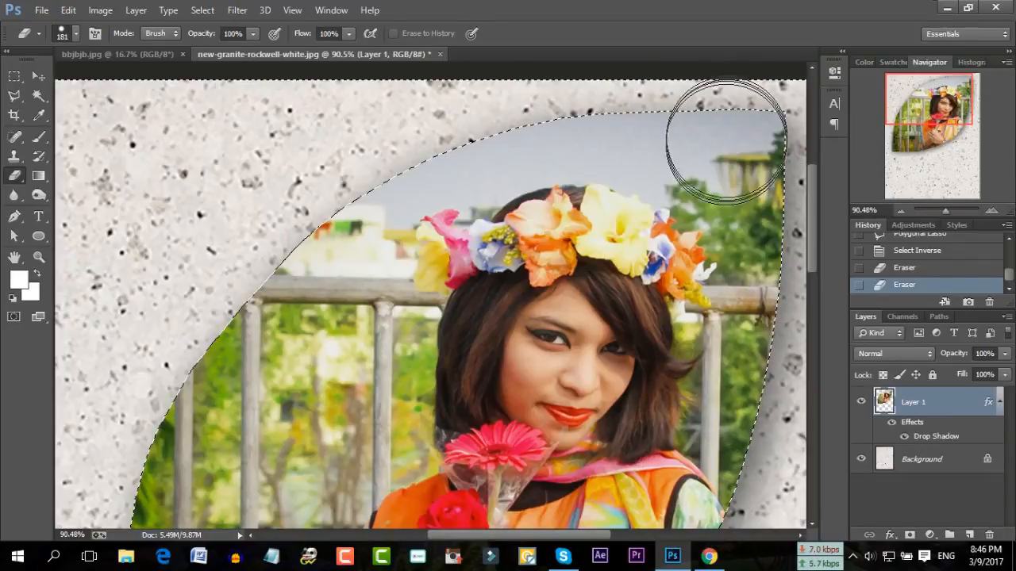
scroll(204, 333, "down", 6)
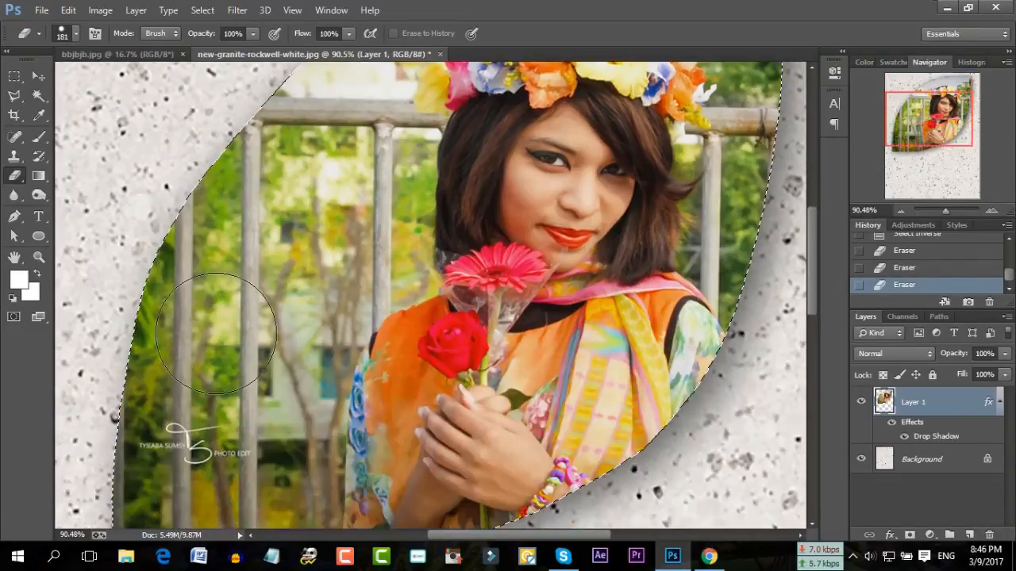
left_click(719, 341)
left_click_drag(944, 211, 941, 211)
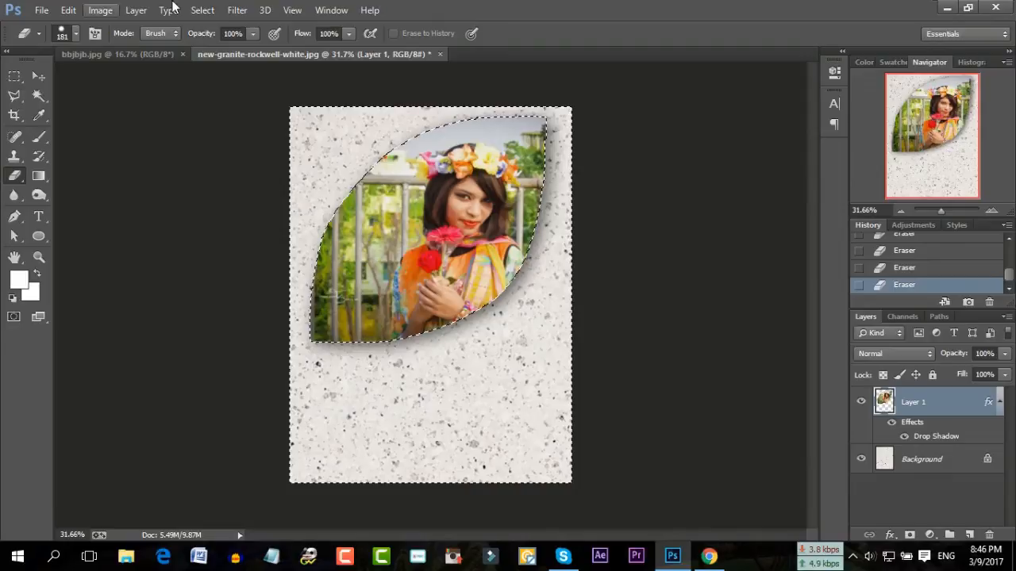
left_click(203, 10)
left_click(211, 70)
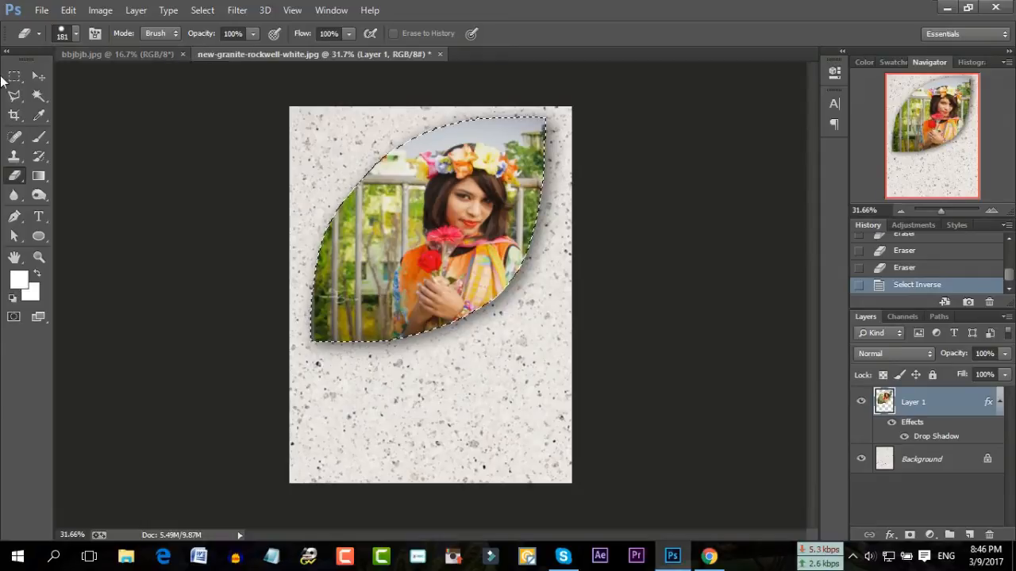
Paste the portrait as Layer 2, shrink it to about 26%, and place it beside the leaf's lower right
left_click(38, 95)
key("ctrl+d")
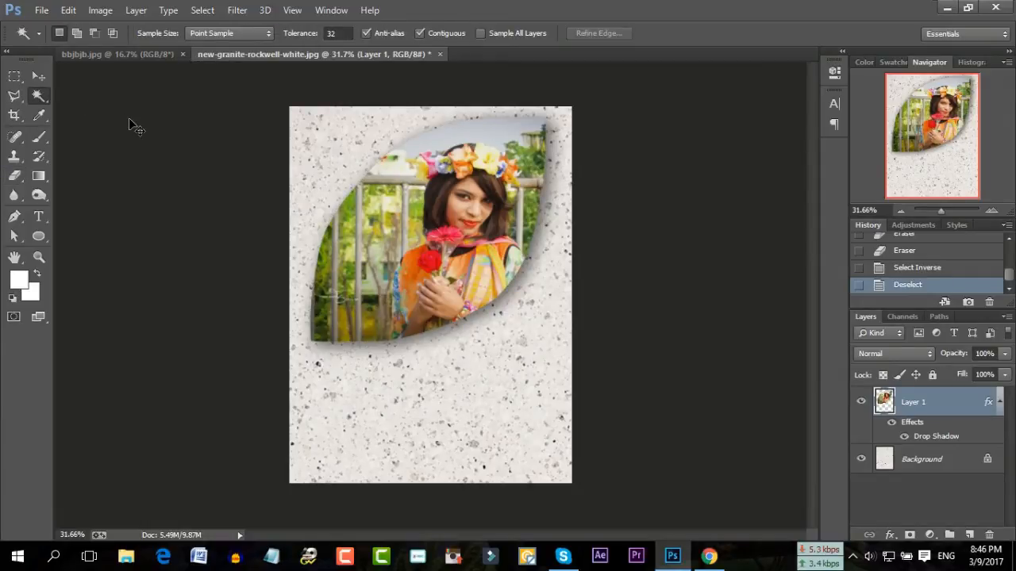
key("ctrl+v")
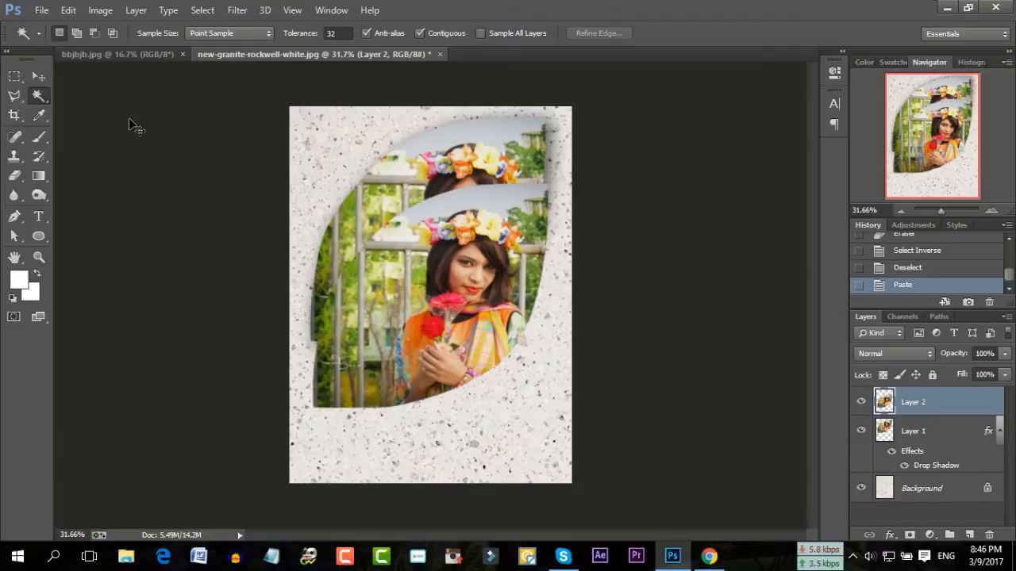
key("ctrl+t")
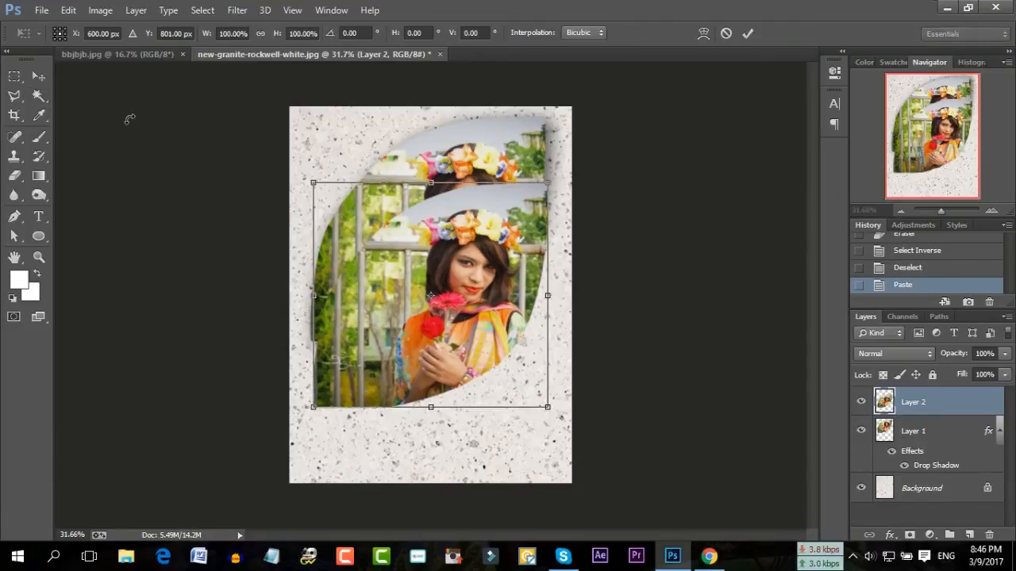
left_click_drag(546, 181, 530, 310)
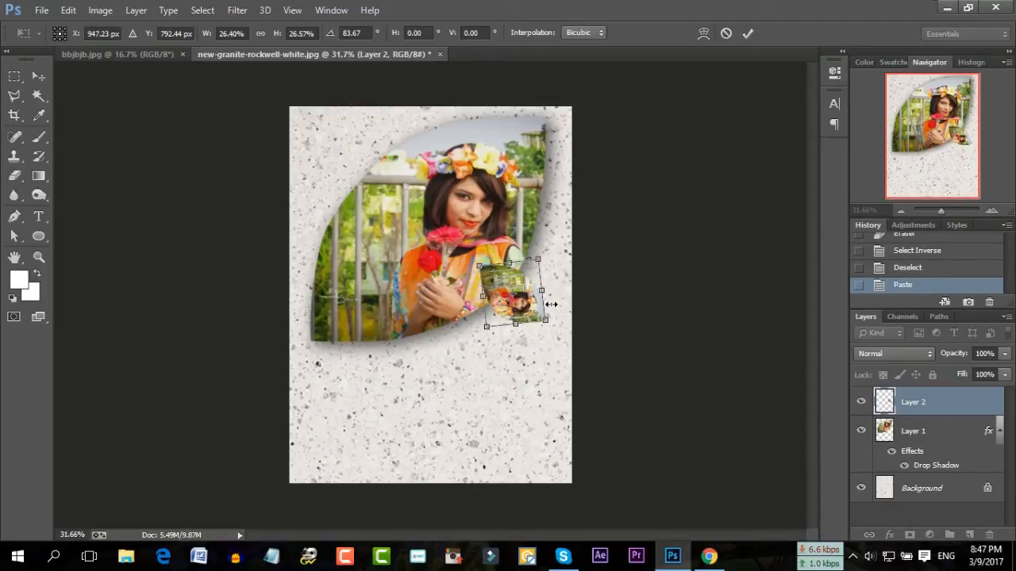
left_click_drag(566, 249, 441, 213)
left_click_drag(538, 287, 542, 294)
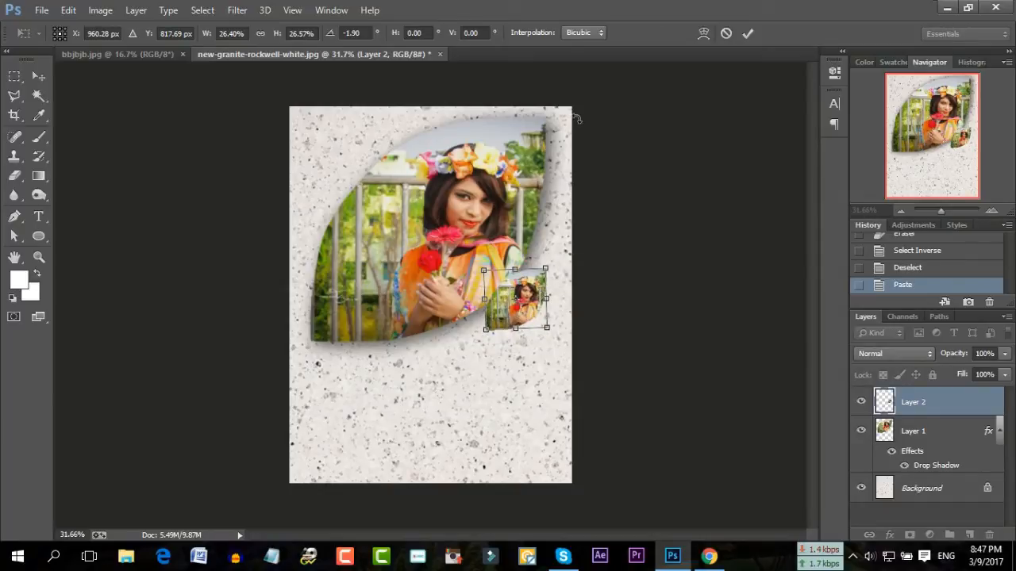
left_click(747, 33)
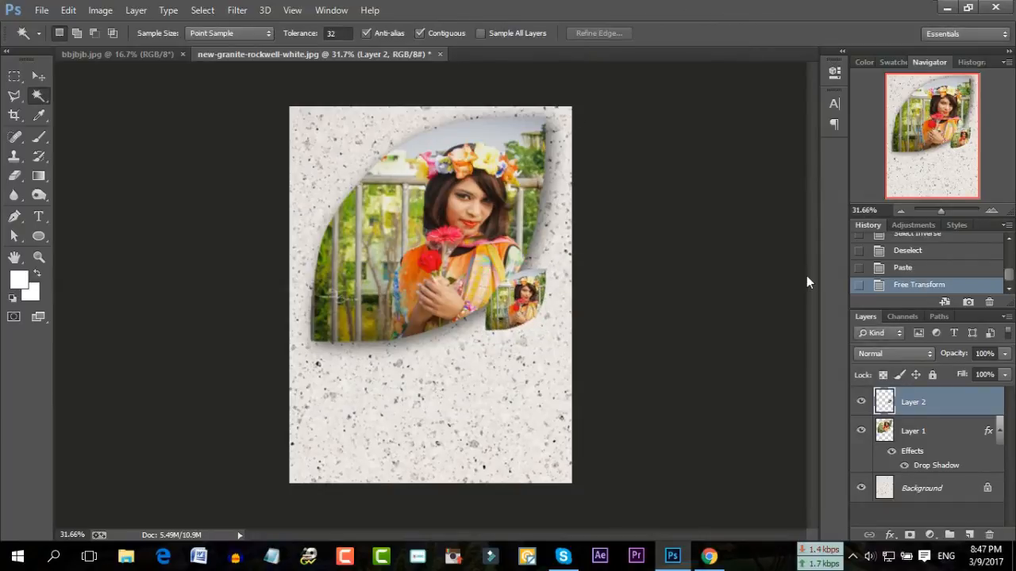
Select the small leaf photo, paste it as Layer 3, and move it to the canvas's top-left corner
left_click(528, 295)
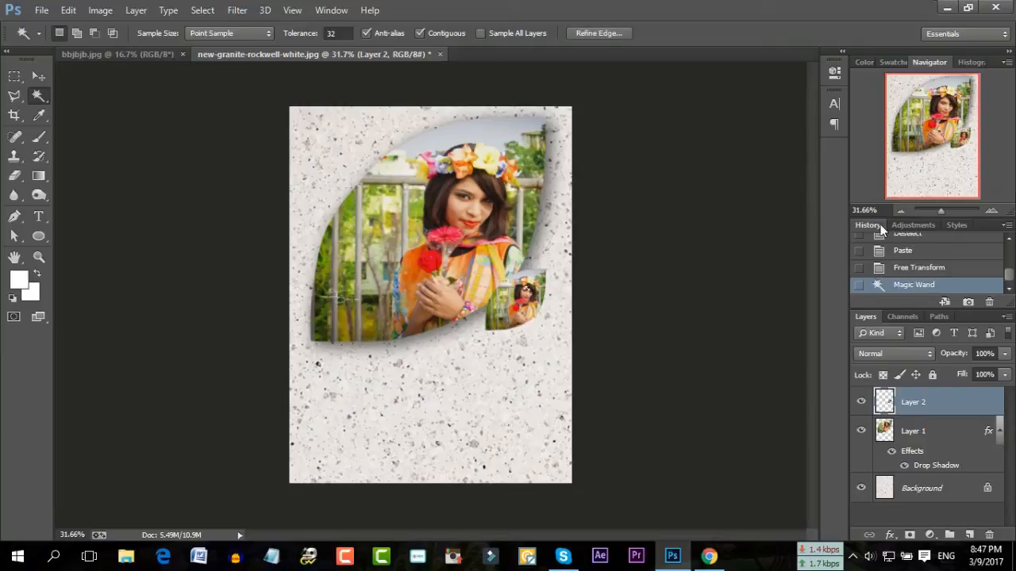
left_click(562, 308)
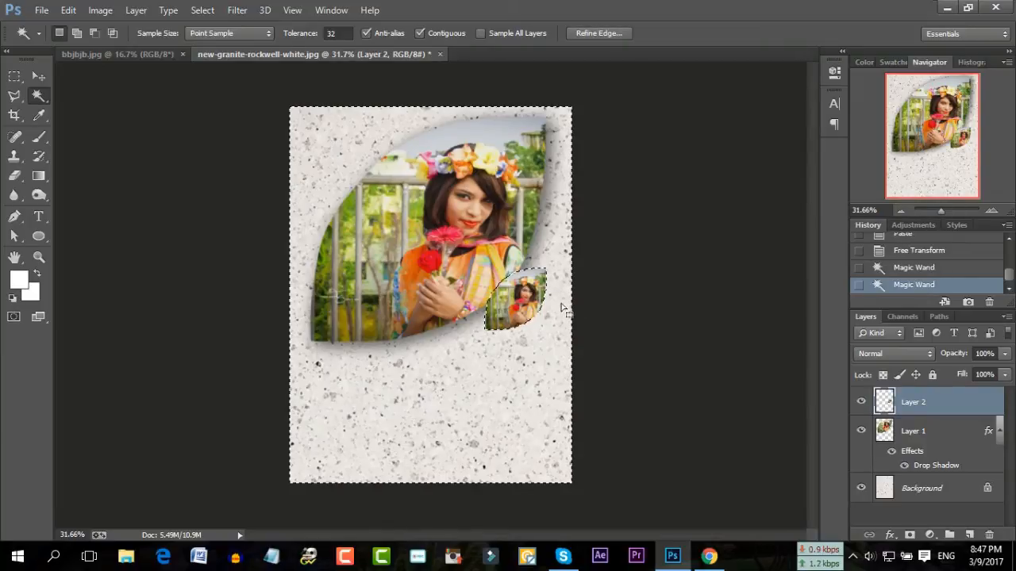
left_click(202, 10)
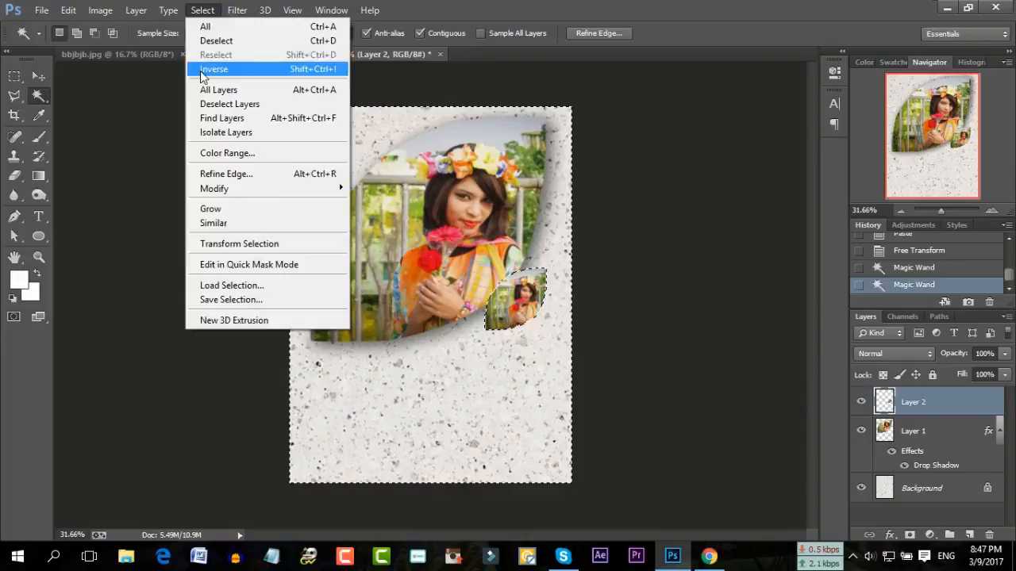
left_click(208, 68)
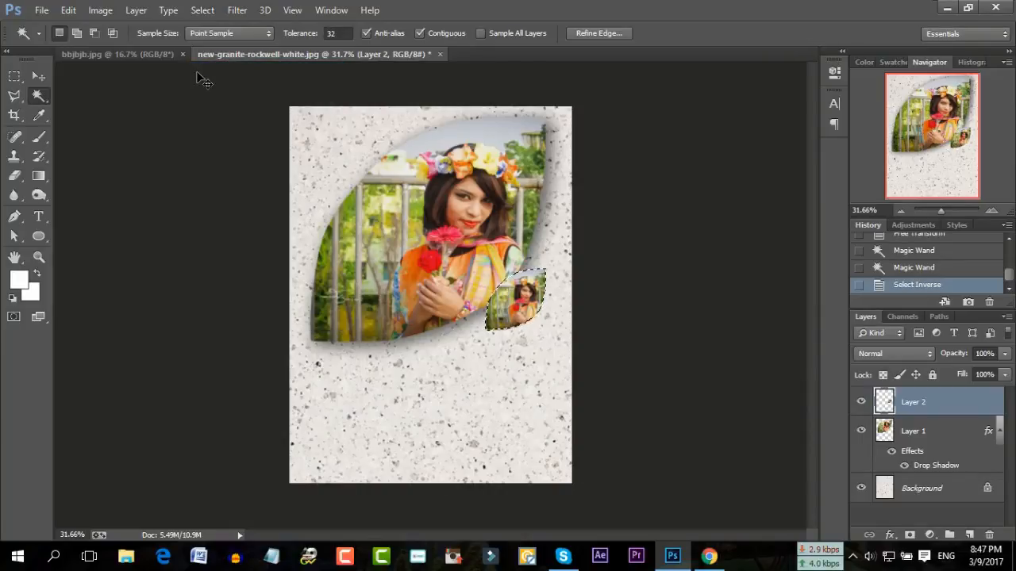
key("ctrl+v")
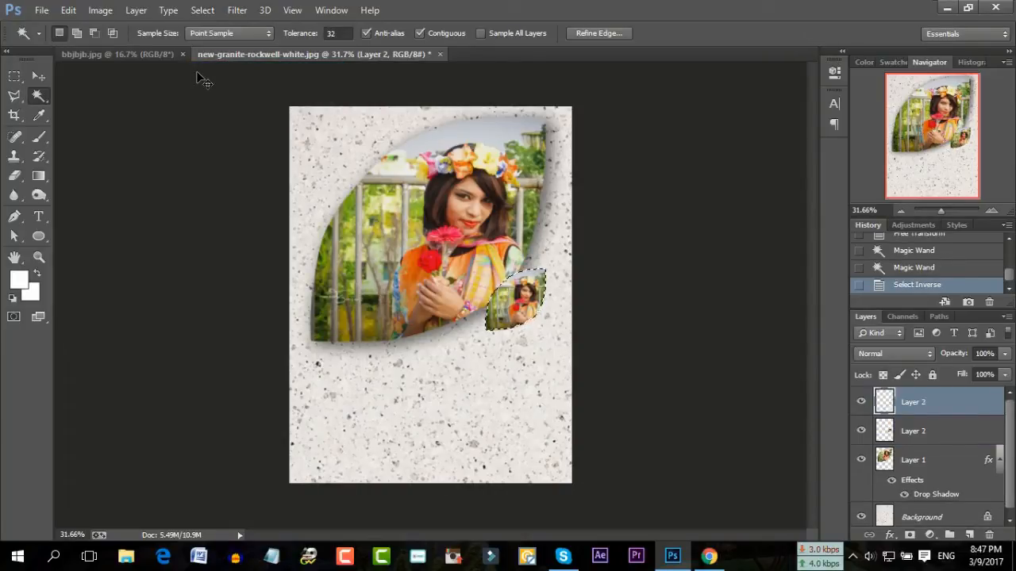
key("ctrl+t")
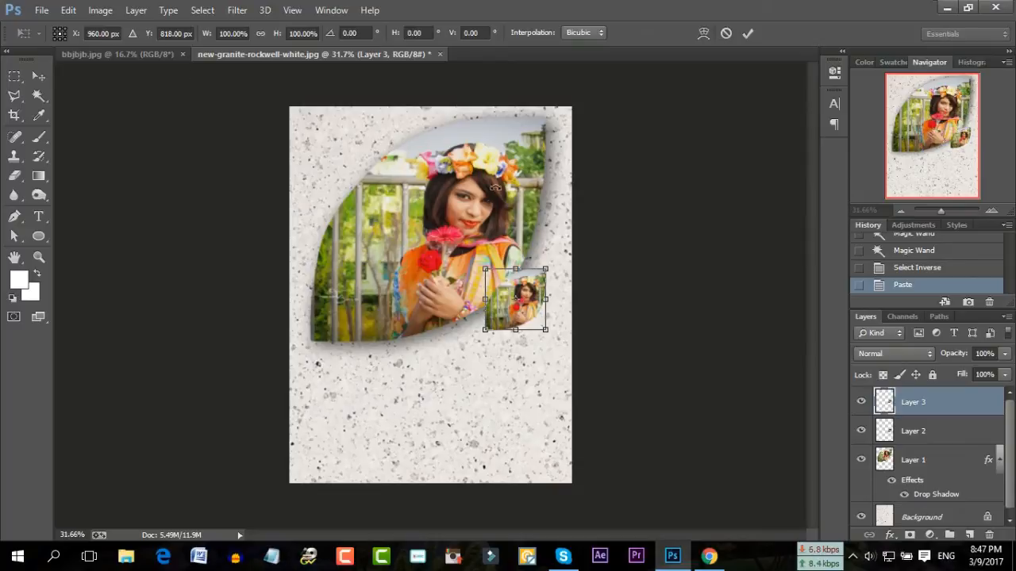
left_click_drag(536, 300, 354, 151)
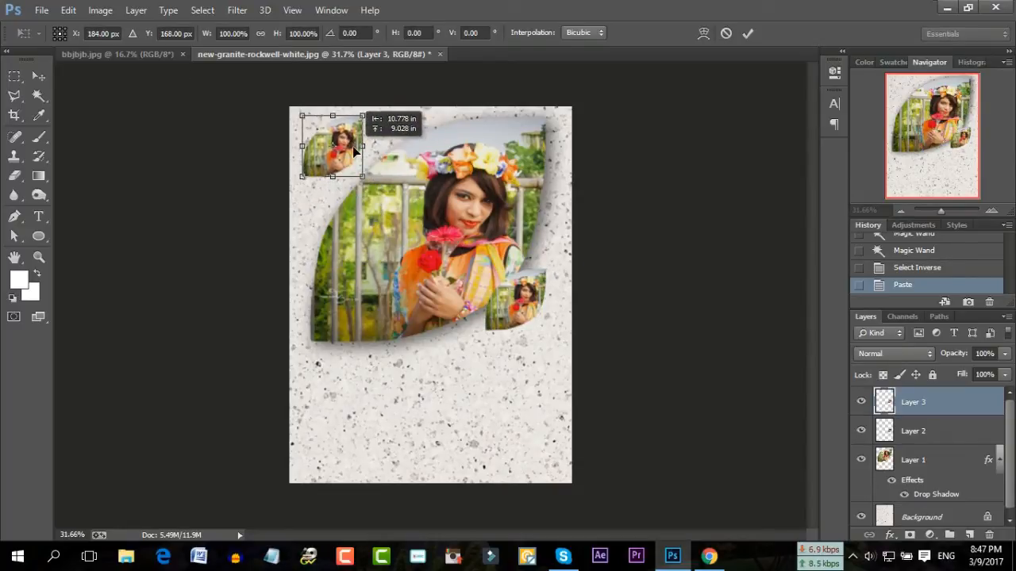
left_click(747, 33)
left_click_drag(943, 210, 945, 210)
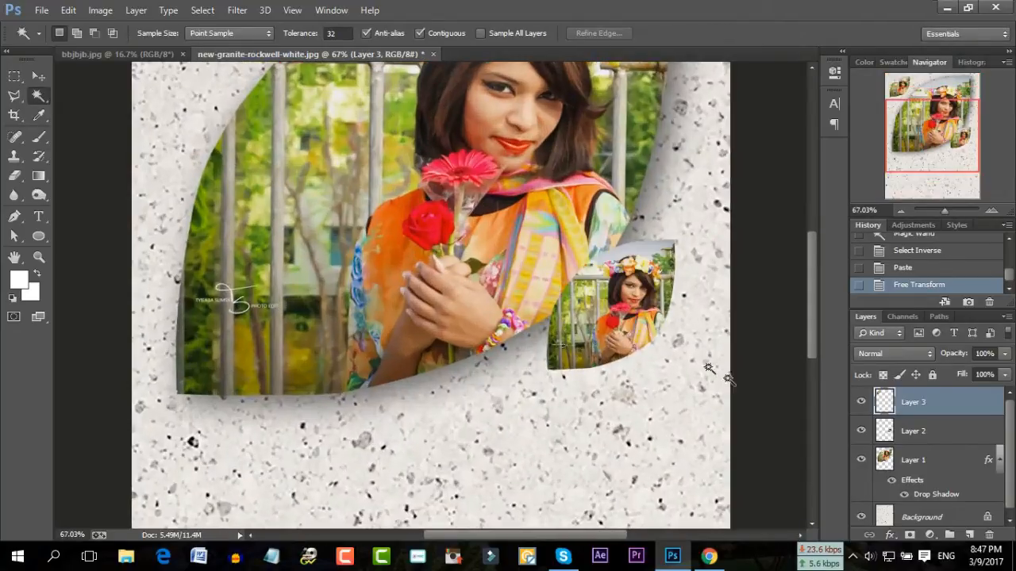
left_click(904, 433)
left_click(43, 10)
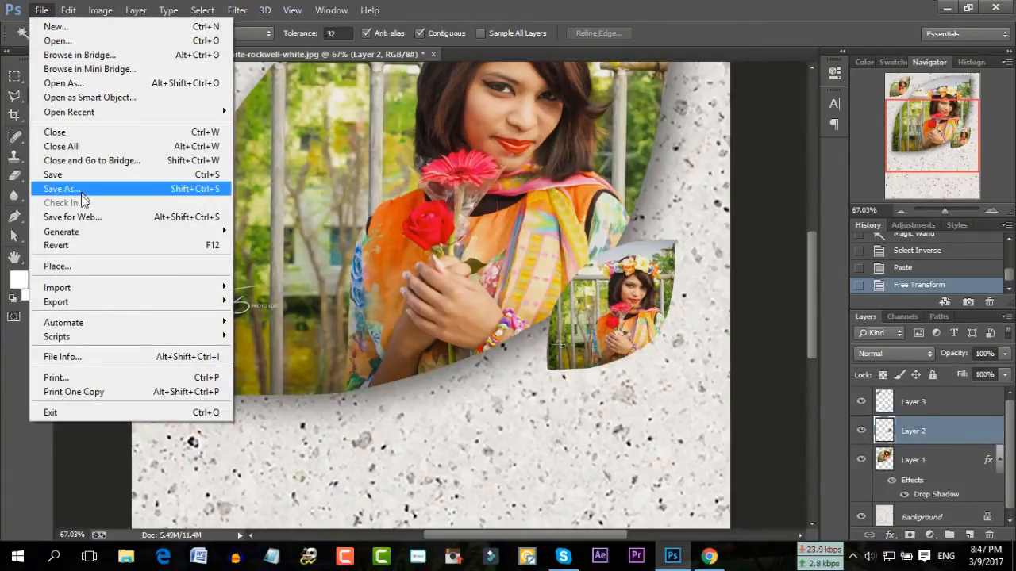
mouse_move(69, 9)
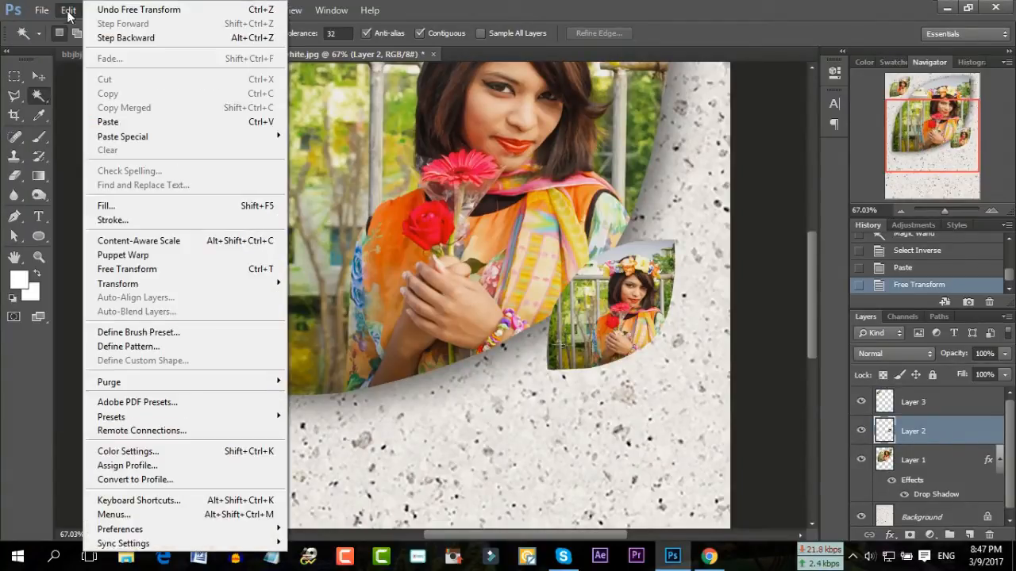
left_click(154, 204)
left_click(799, 98)
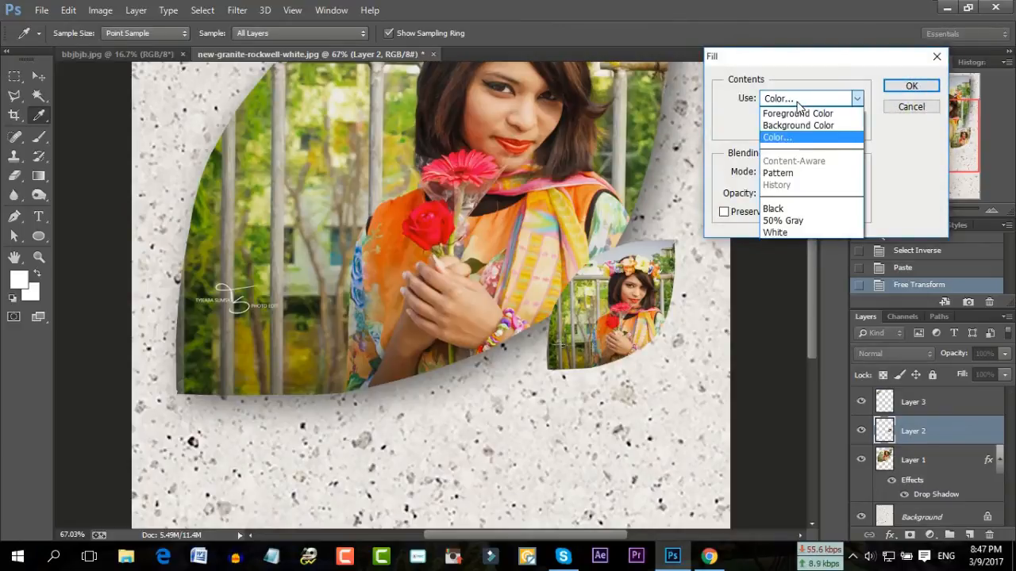
left_click(782, 137)
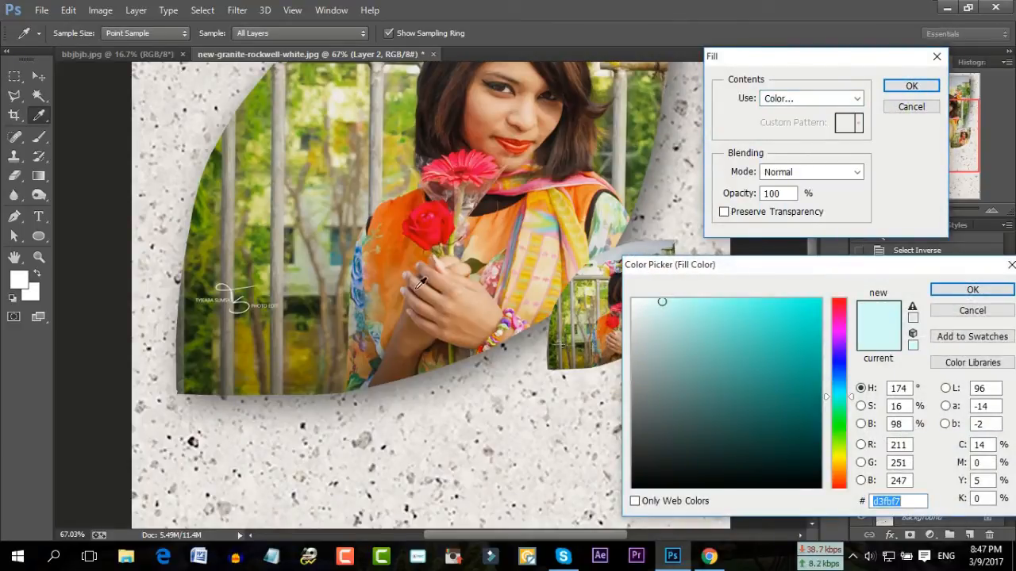
left_click(436, 227)
left_click(772, 319)
left_click(755, 302)
left_click(970, 290)
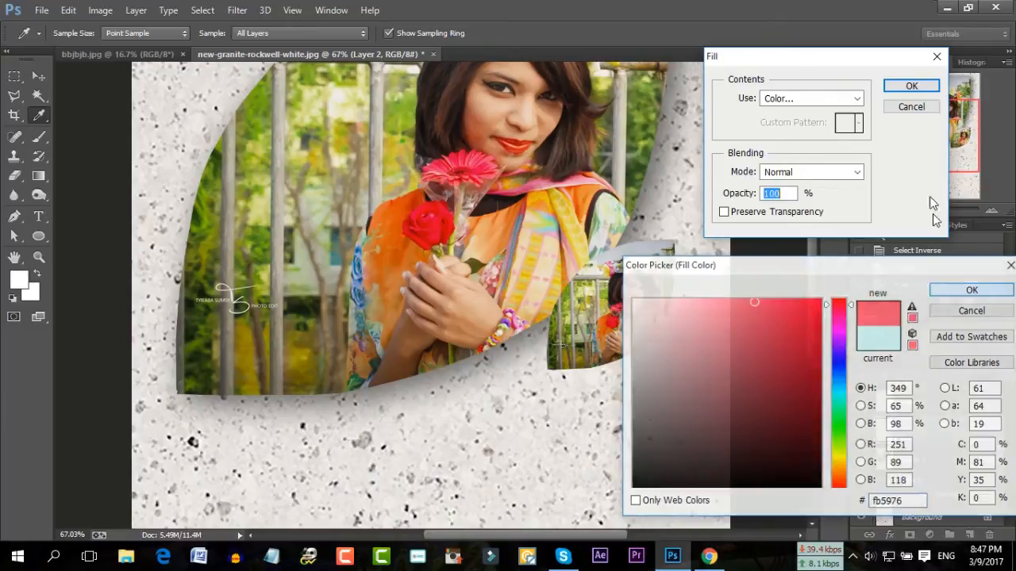
left_click(912, 86)
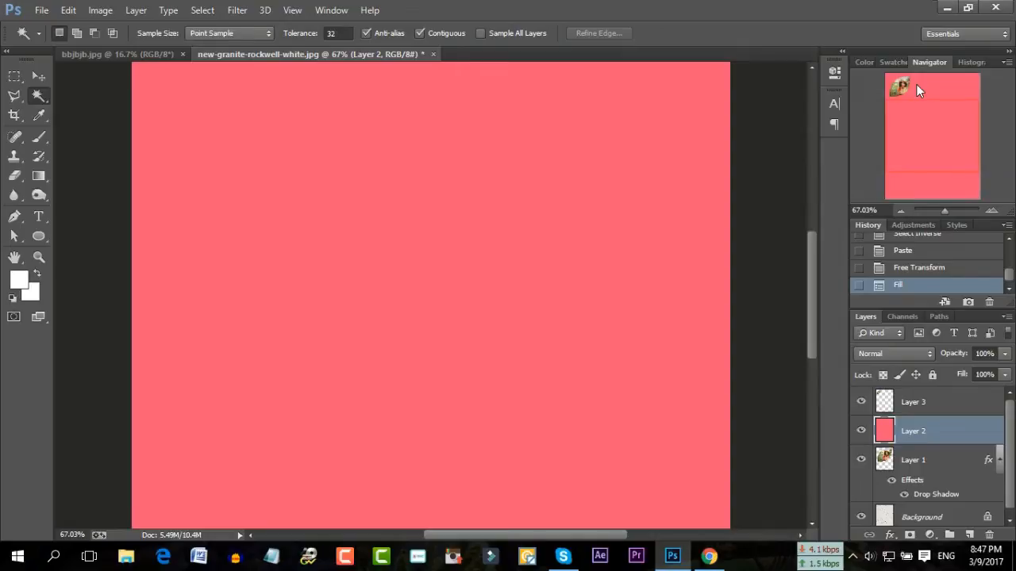
left_click(901, 268)
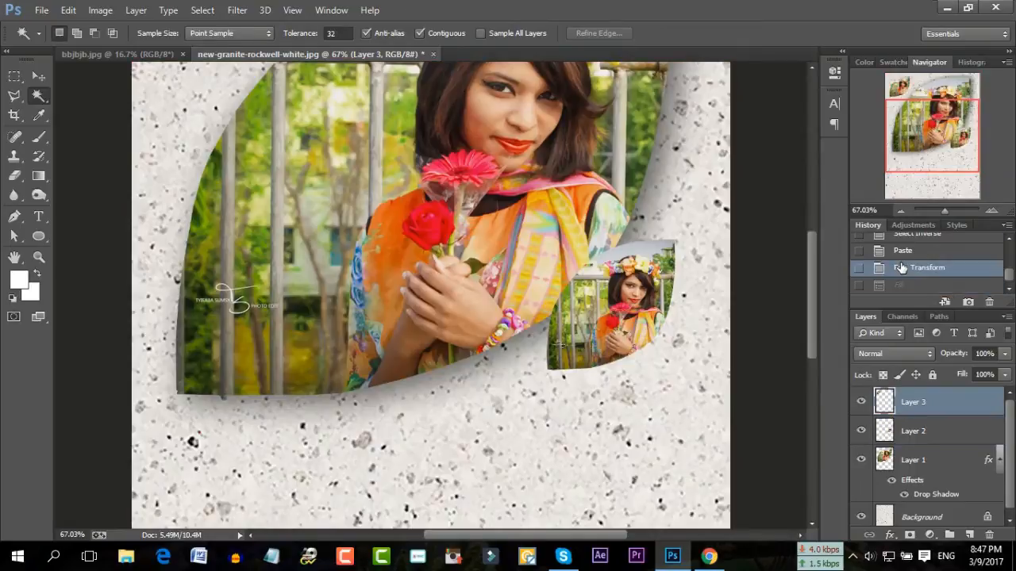
Select the top-left leaf, pick a light salmon pink foreground colour, and paint it
left_click(705, 275)
scroll(181, 174, "up", 5)
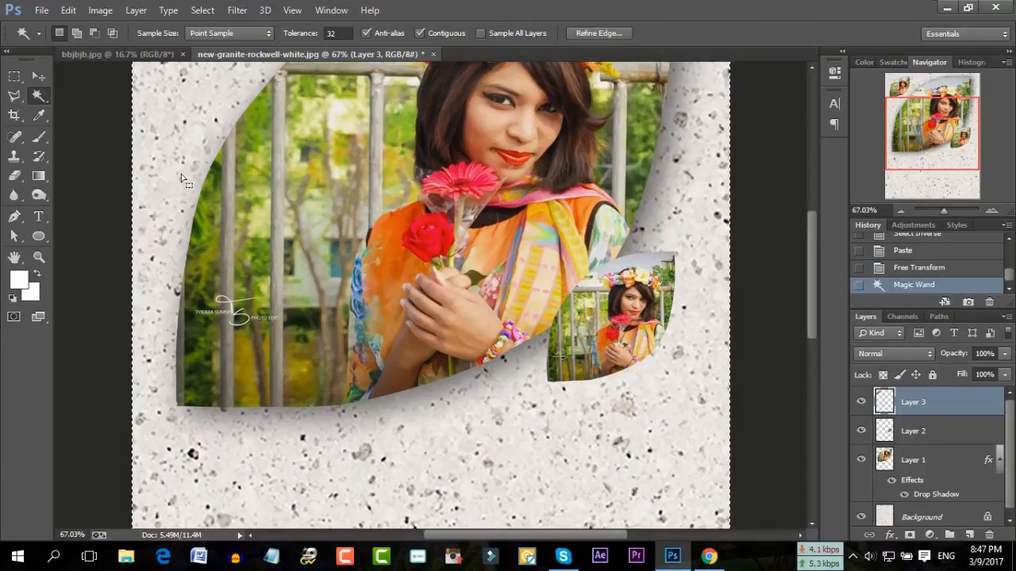
left_click(202, 10)
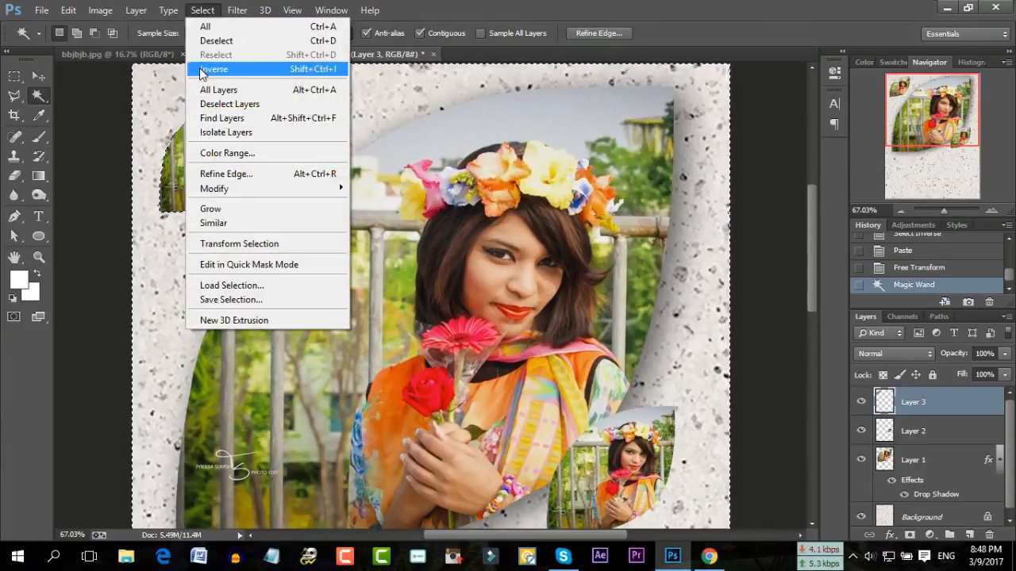
left_click(221, 70)
left_click(20, 280)
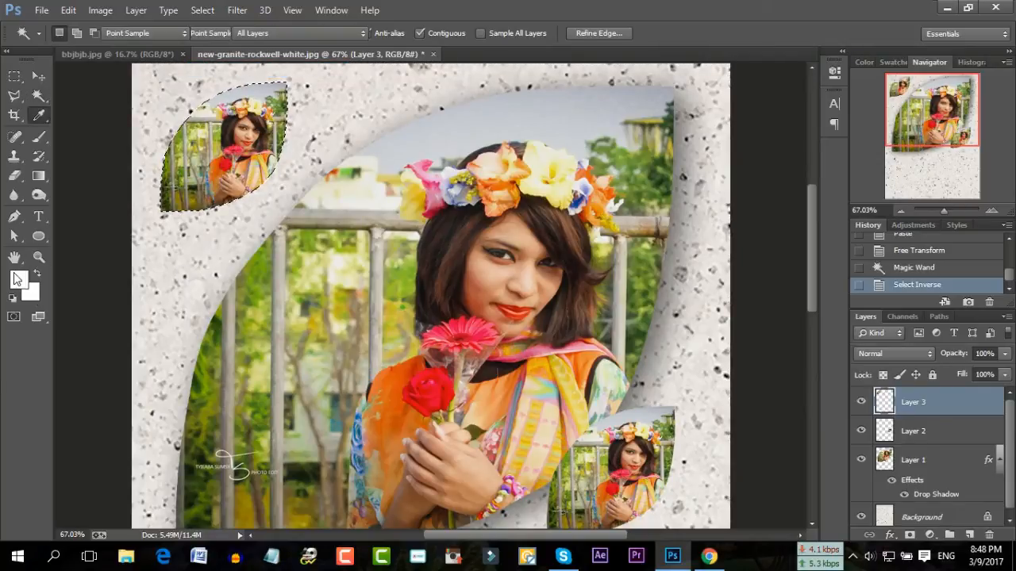
left_click_drag(735, 329, 716, 280)
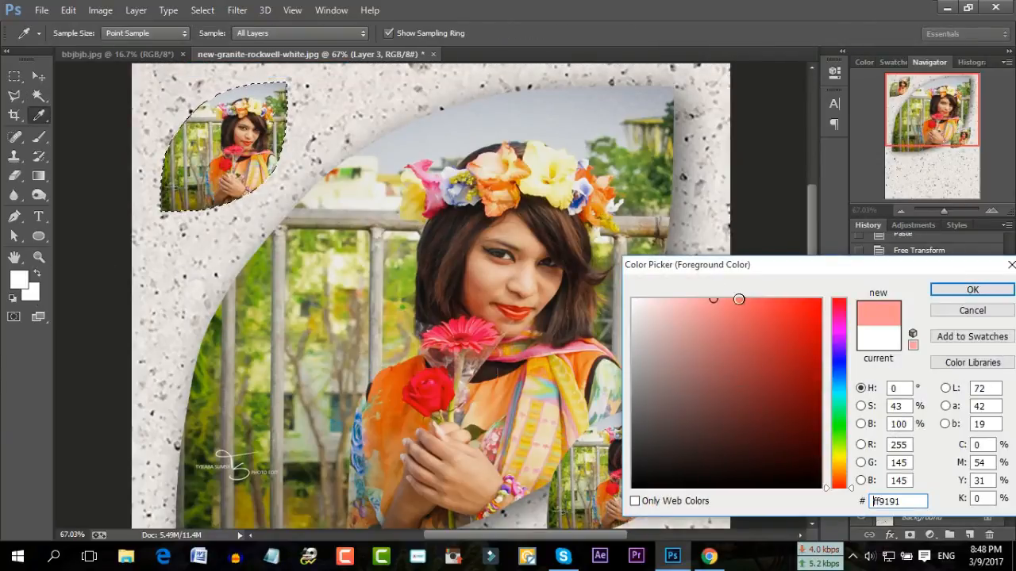
left_click(739, 299)
left_click(973, 289)
left_click(39, 137)
mouse_move(278, 132)
left_mouse_down()
mouse_move(238, 182)
mouse_move(283, 170)
mouse_move(284, 127)
left_mouse_up()
scroll(674, 321, "down", 1)
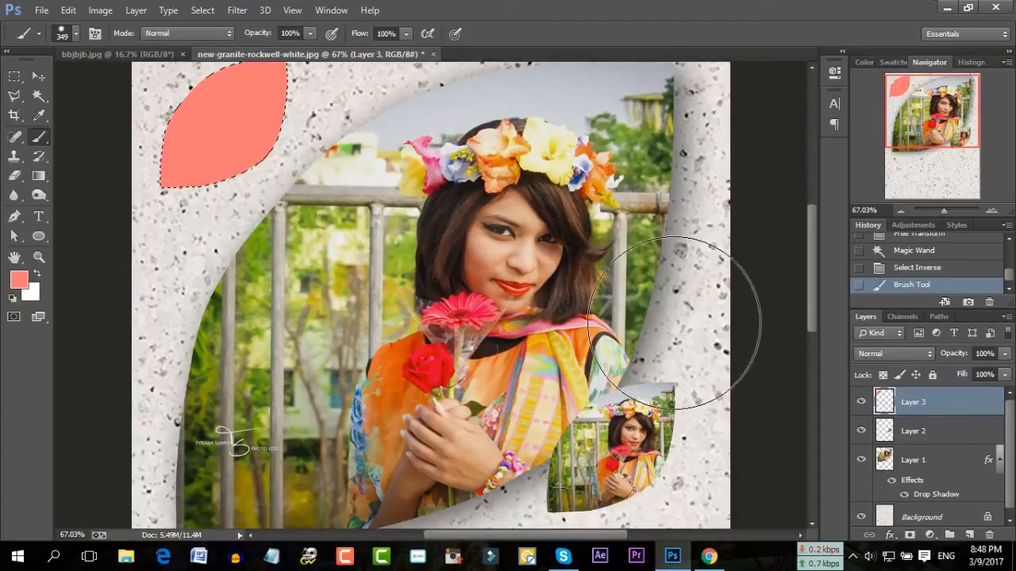
scroll(675, 322, "down", 2)
Select the lower-right leaf on Layer 2 and paint it solid pink, then target Layer 1
left_click(921, 431)
left_click(38, 95)
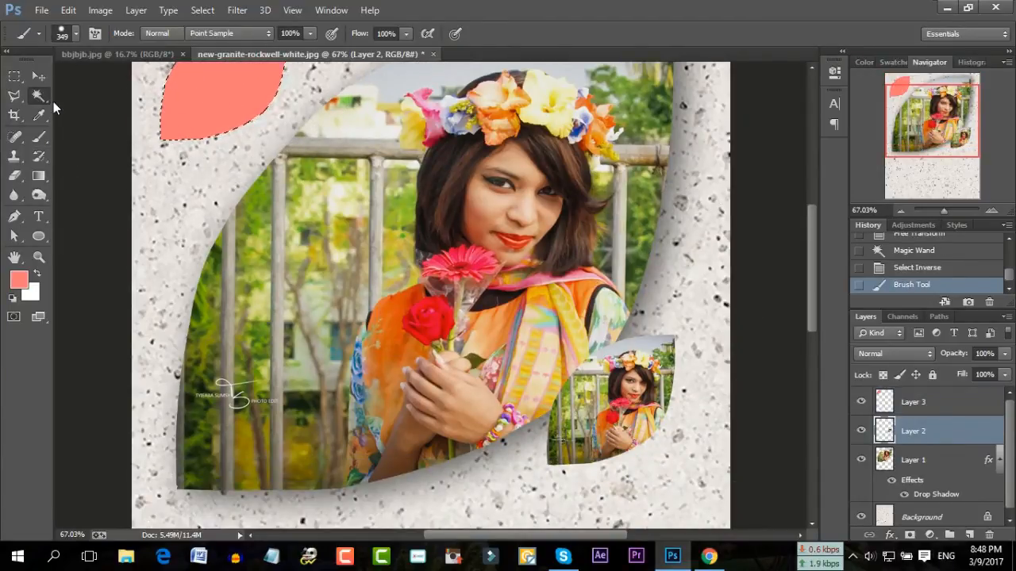
left_click(615, 267)
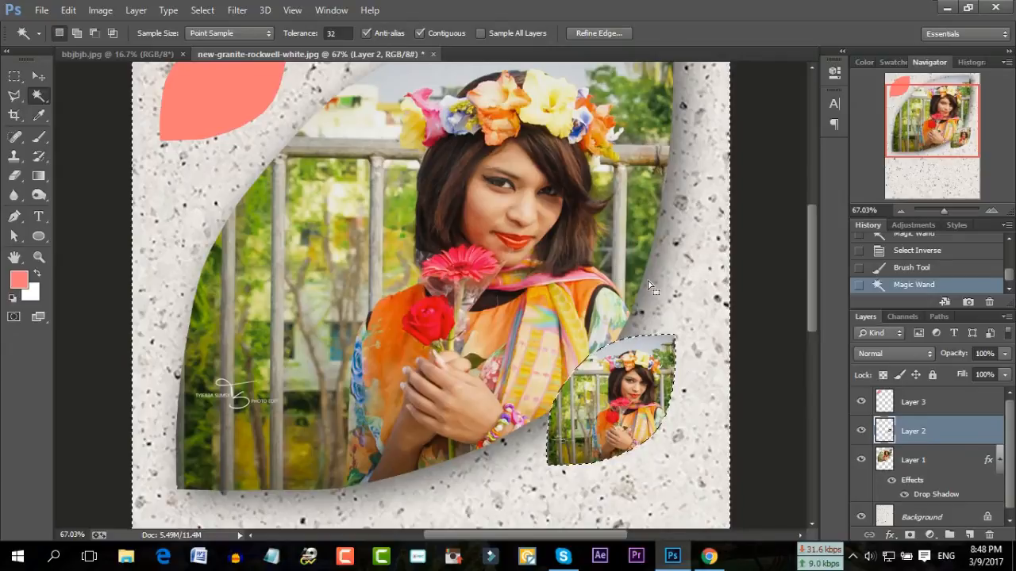
left_click(203, 9)
left_click(216, 69)
left_click(38, 137)
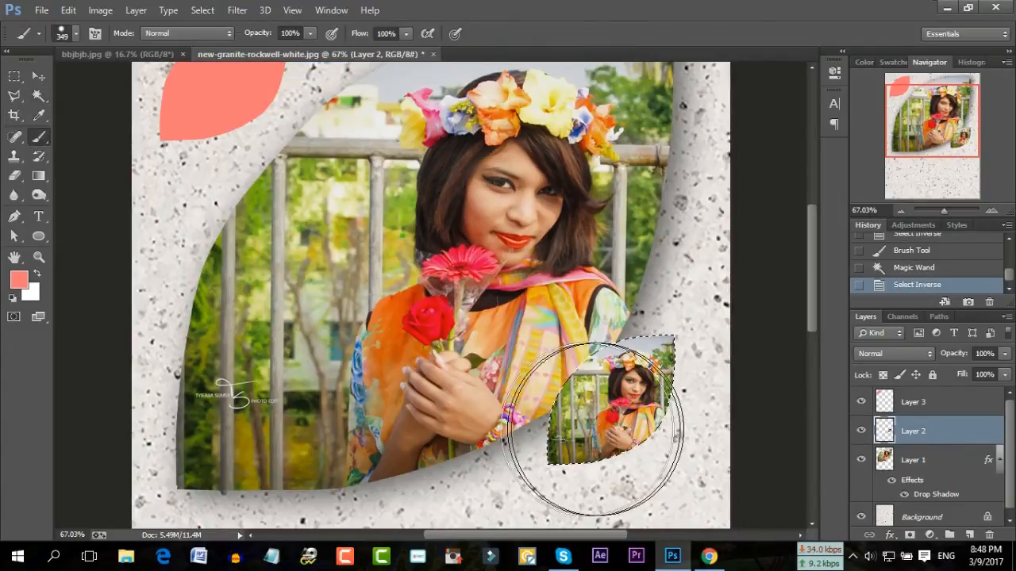
mouse_move(651, 465)
left_mouse_down()
mouse_move(657, 363)
mouse_move(566, 419)
mouse_move(560, 450)
left_mouse_up()
mouse_move(680, 349)
left_mouse_down()
mouse_move(529, 445)
mouse_move(538, 422)
left_mouse_up()
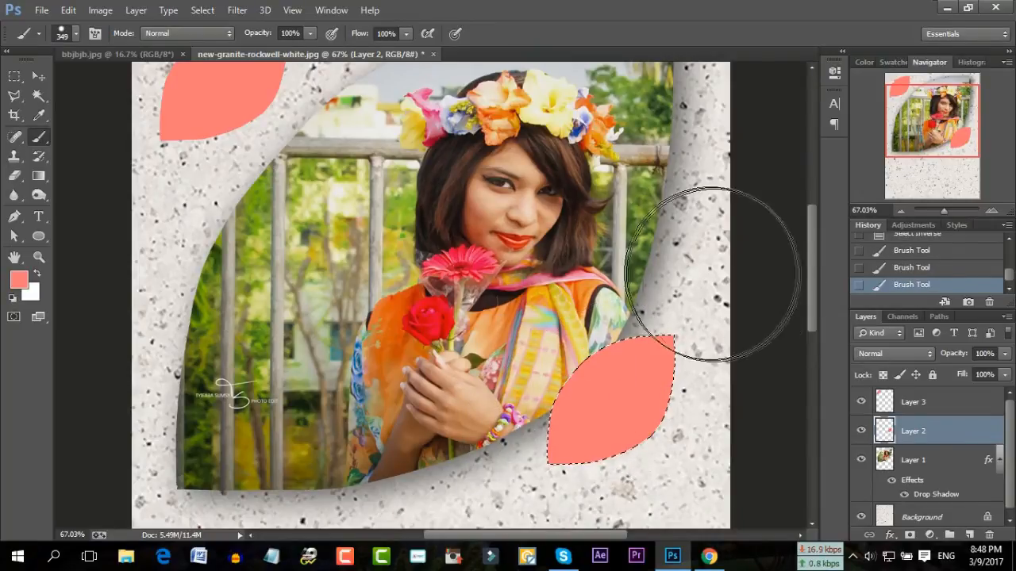
left_click(936, 469)
Add an empty layer above Layer 1 and begin a polygonal lasso outline at the frame's upper-right edge
left_click(968, 535)
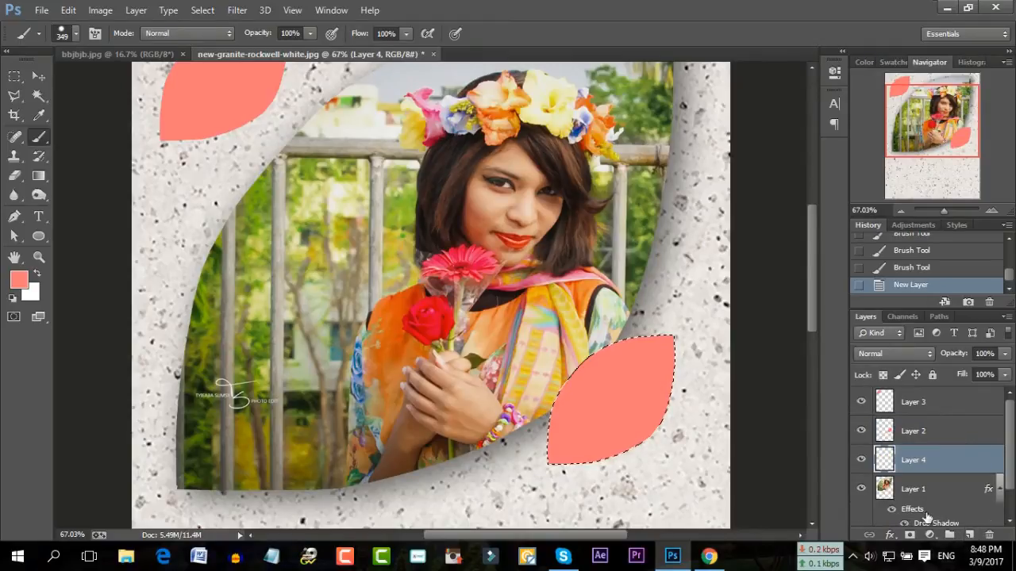
left_click(16, 96)
left_click(74, 179)
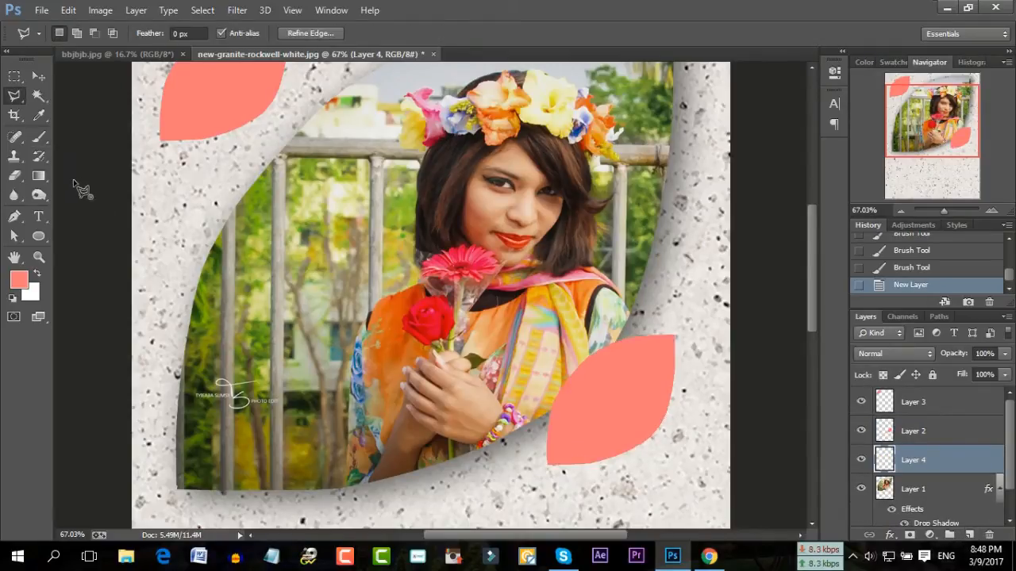
key("Escape")
scroll(405, 151, "up", 3)
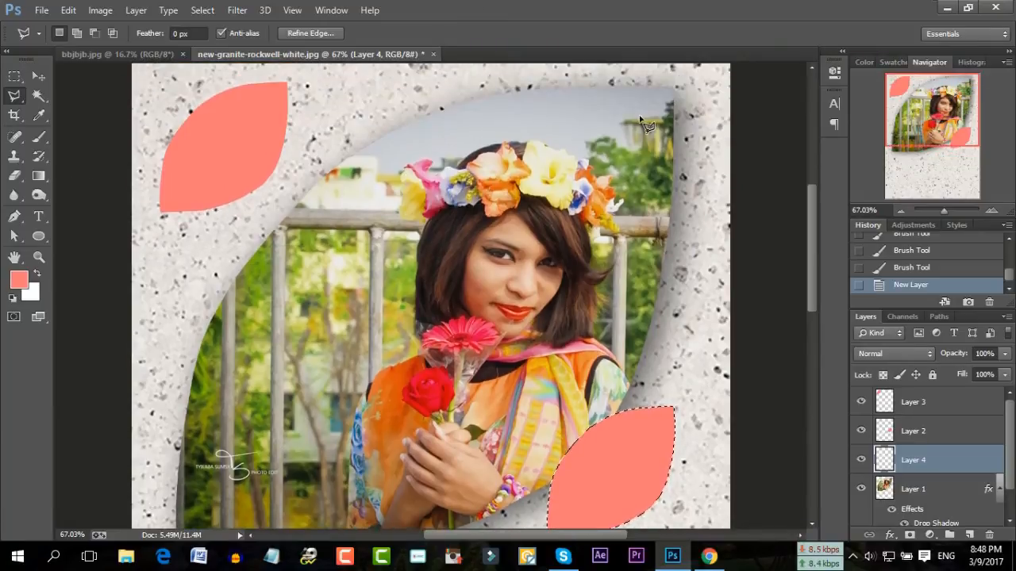
left_click(673, 89)
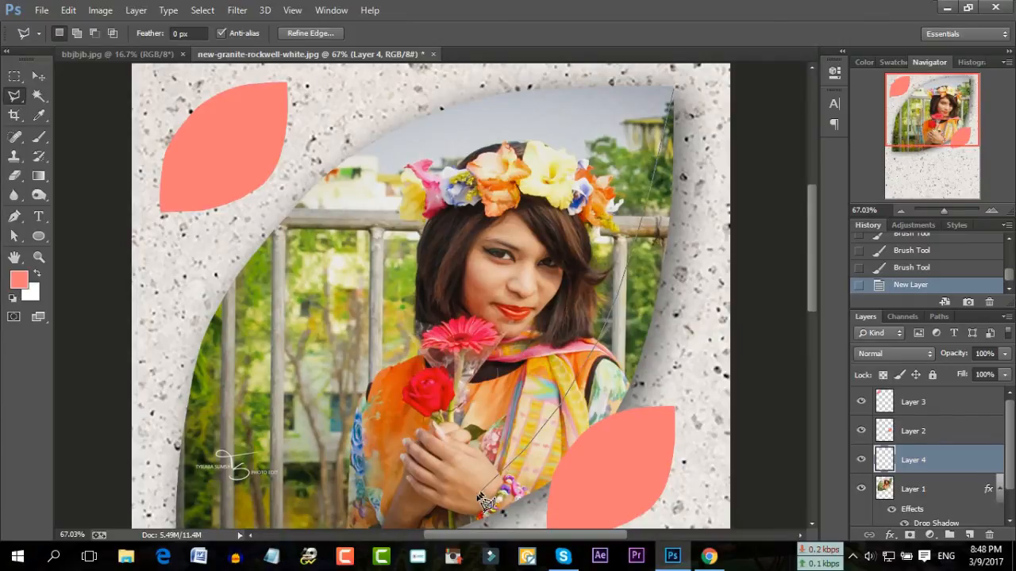
scroll(485, 501, "down", 3)
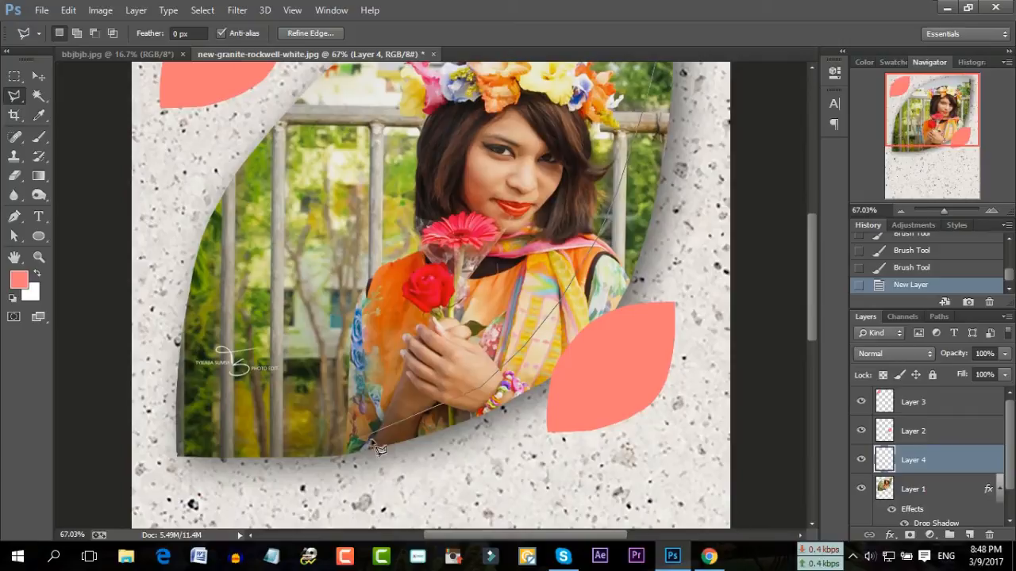
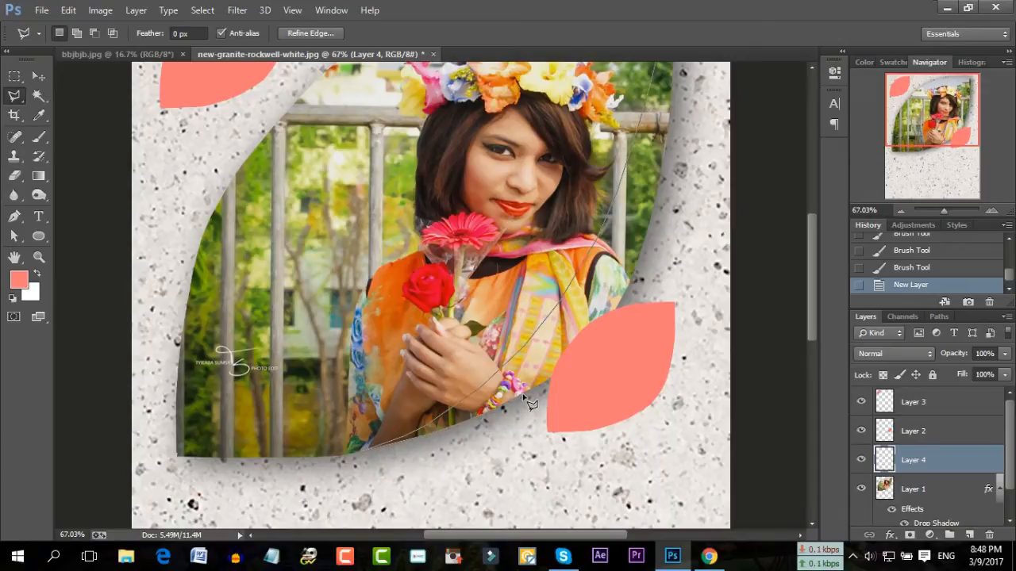
Close a crescent selection along the frame's right edge on Layer 4, brush it pink, and deselect
left_click(566, 366)
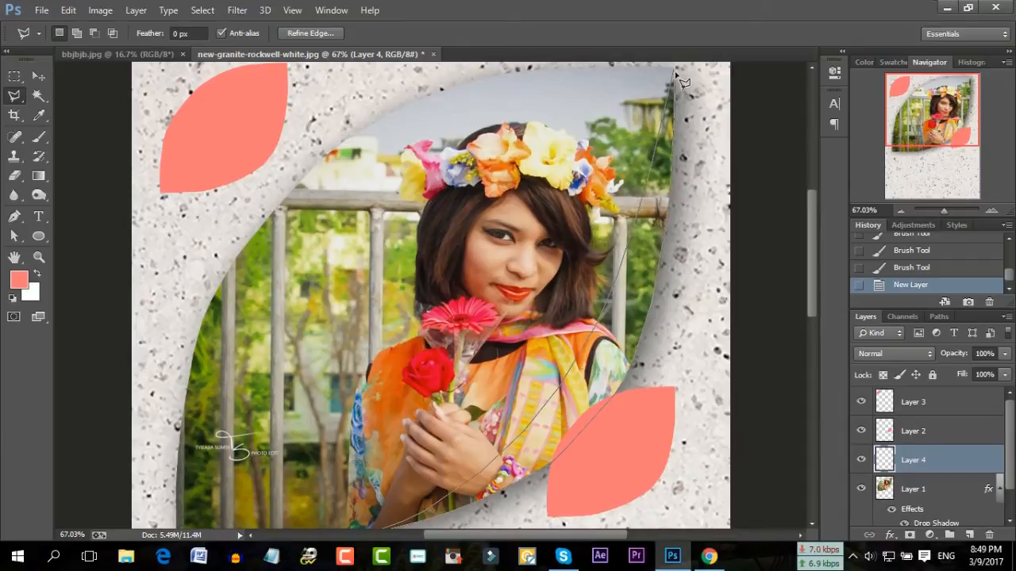
left_click(676, 70)
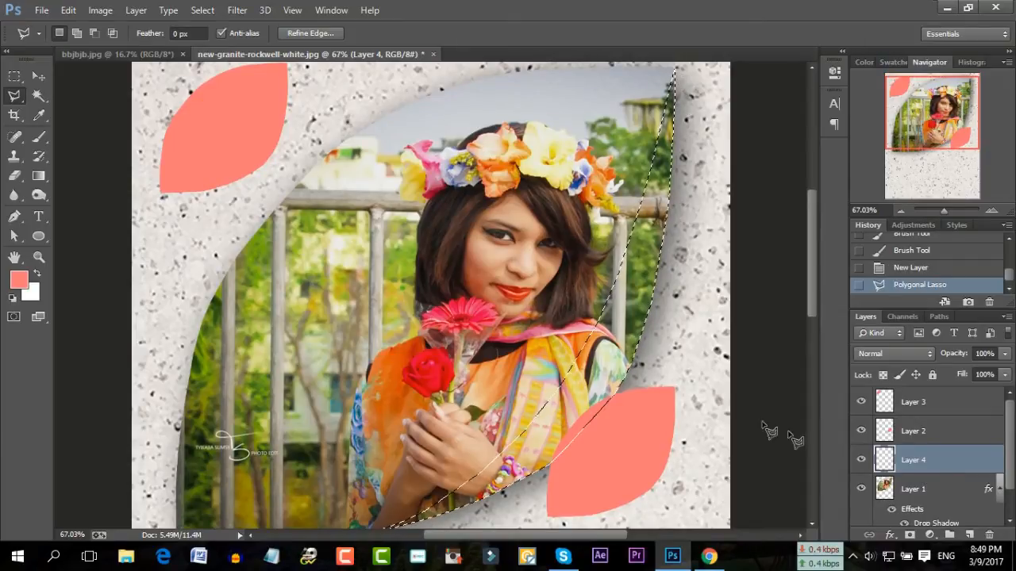
left_click(39, 116)
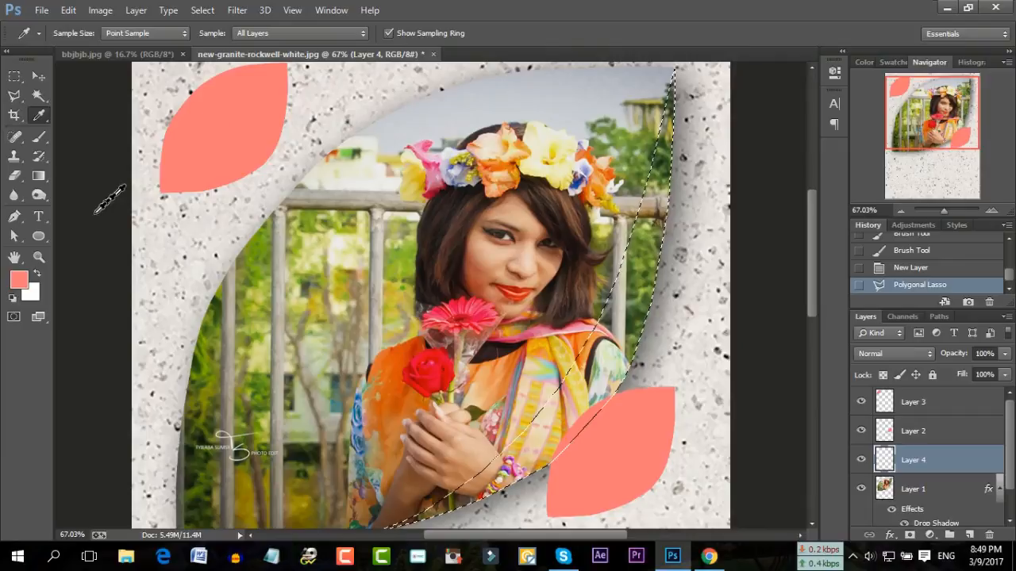
left_click(47, 137)
mouse_move(671, 79)
left_mouse_down()
mouse_move(667, 127)
mouse_move(516, 444)
mouse_move(435, 442)
left_mouse_up()
scroll(434, 444, "down", 2)
mouse_move(567, 322)
left_mouse_down()
mouse_move(262, 419)
mouse_move(430, 438)
left_mouse_up()
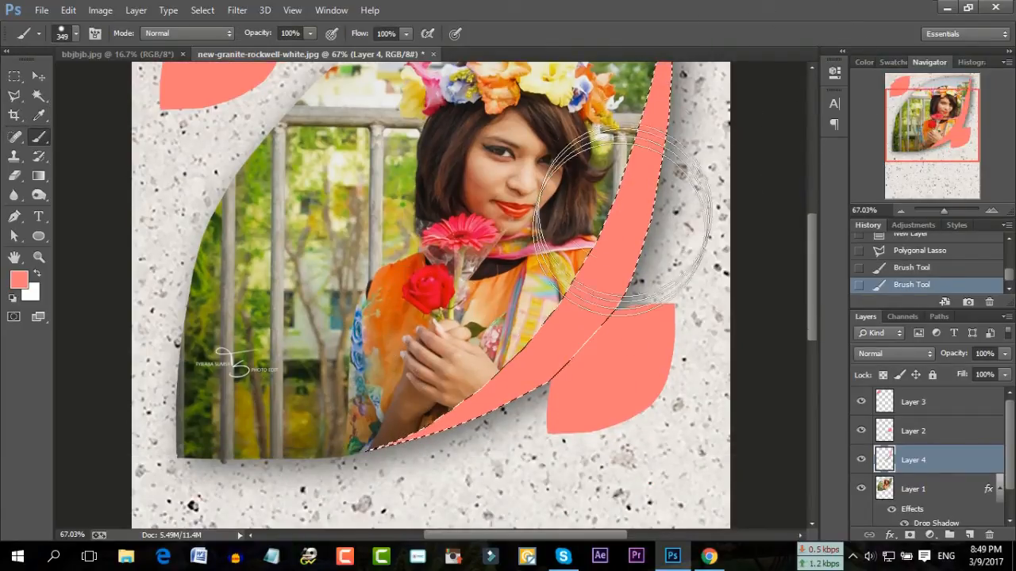
scroll(645, 211, "up", 2)
mouse_move(648, 108)
left_mouse_down()
mouse_move(644, 207)
mouse_move(660, 159)
mouse_move(665, 86)
left_mouse_up()
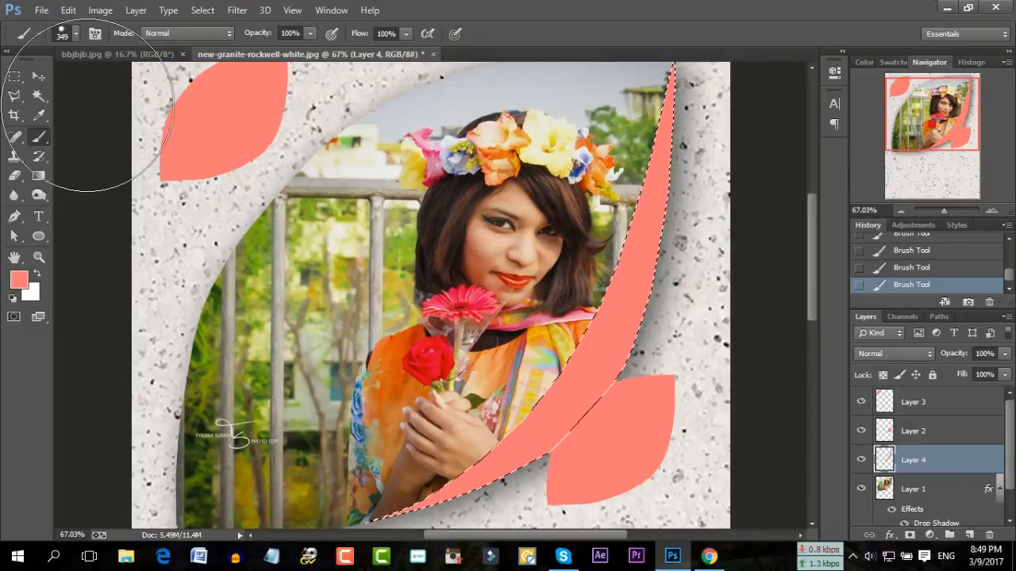
left_click(37, 98)
key("ctrl+d")
Lower Layer 4's opacity and fill so the pink strip turns translucent
left_click(984, 355)
type("80")
key("Return")
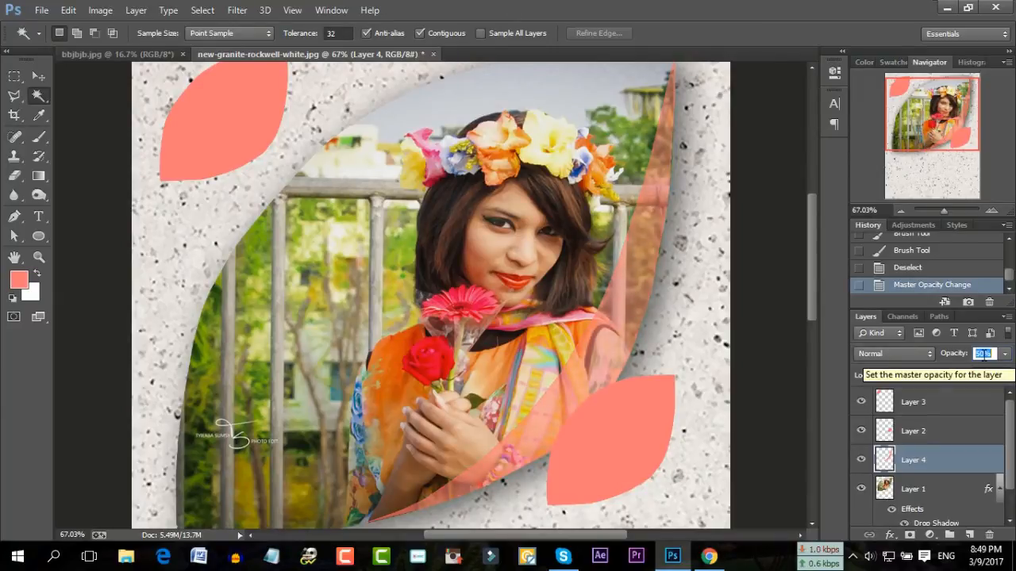
left_click(990, 374)
scroll(991, 375, "down", 6)
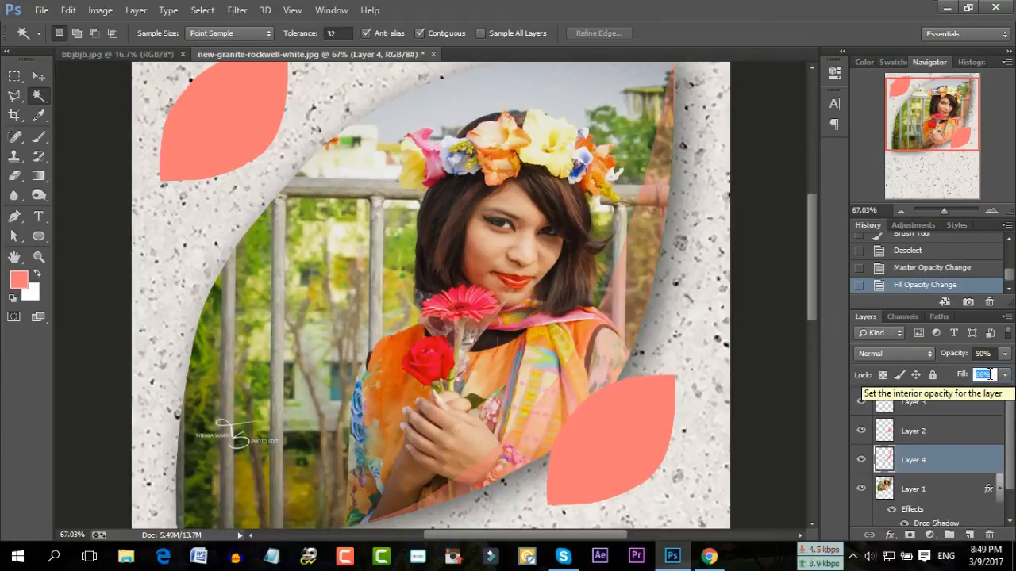
left_click(936, 436)
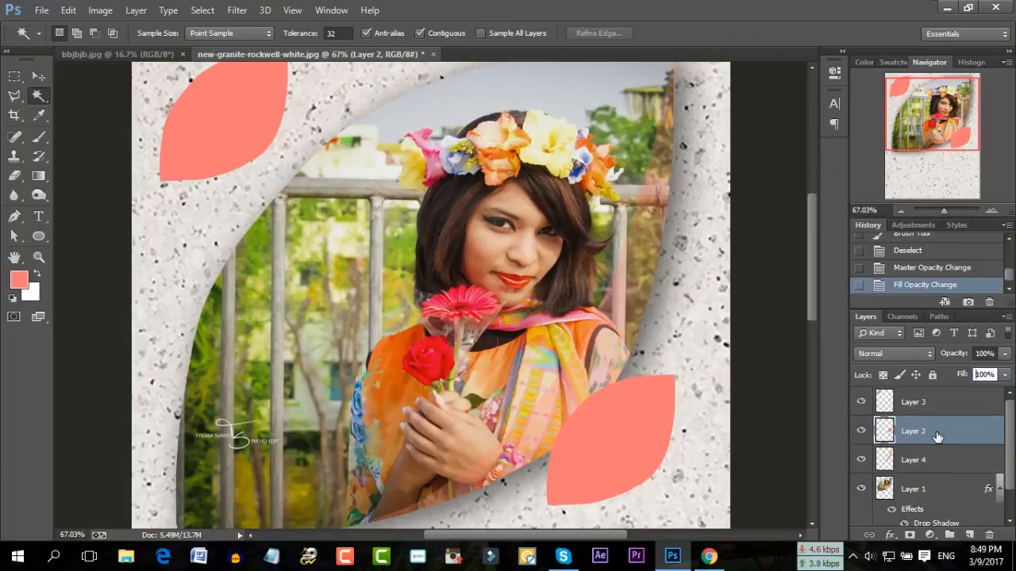
Add a new layer and Polygonal Lasso the lower half of the bottom-right leaf
left_click(969, 535)
left_click_drag(945, 213, 948, 214)
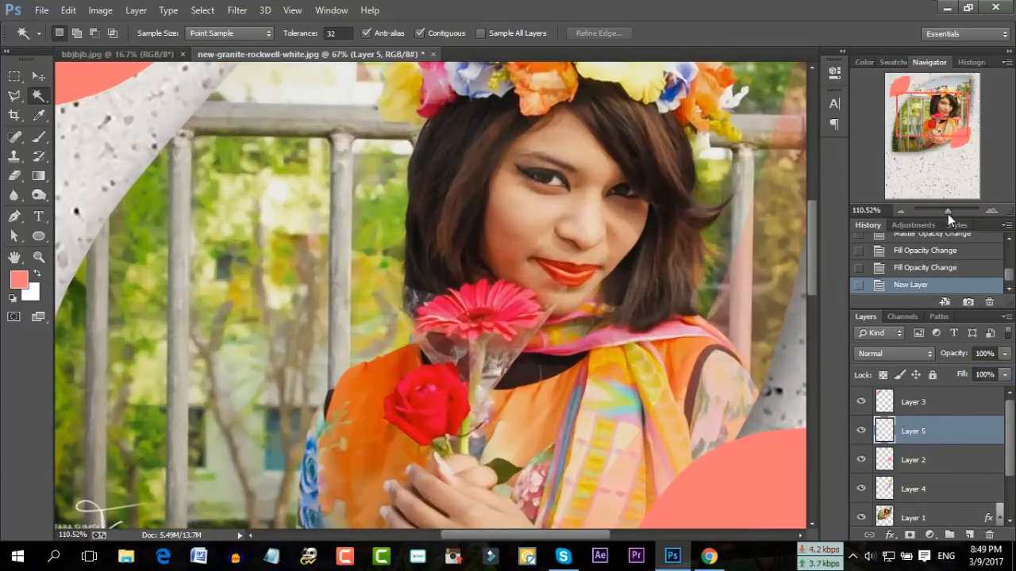
mouse_move(911, 110)
left_mouse_down()
mouse_move(929, 119)
mouse_move(928, 136)
left_mouse_up()
key("shift+l")
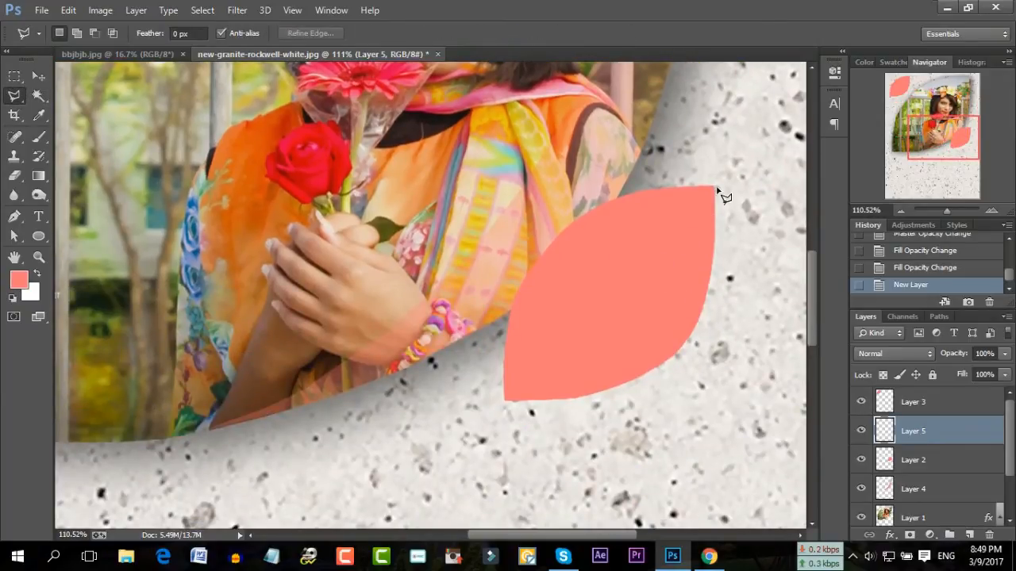
left_click(712, 189)
left_click(649, 302)
left_click(593, 355)
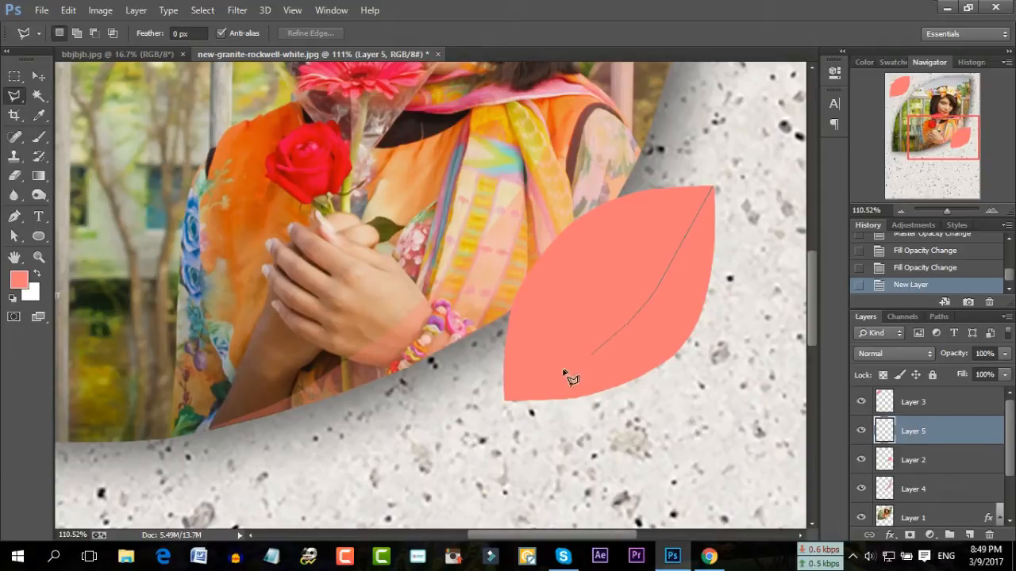
left_click(505, 401)
left_click(713, 189)
Set the foreground colour to ff0000 and brush red into the selected leaf half
left_click(18, 279)
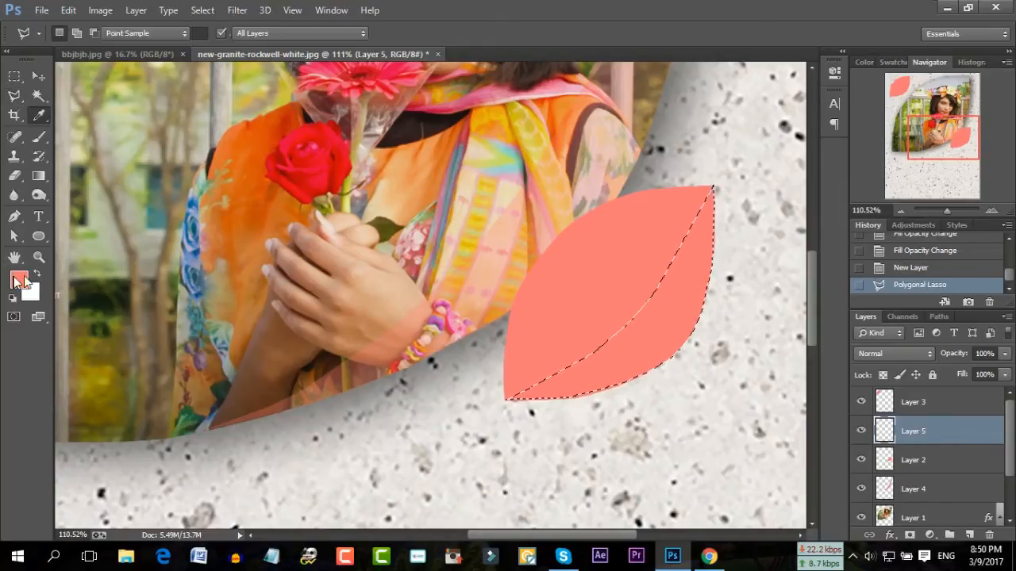
type("ff0000")
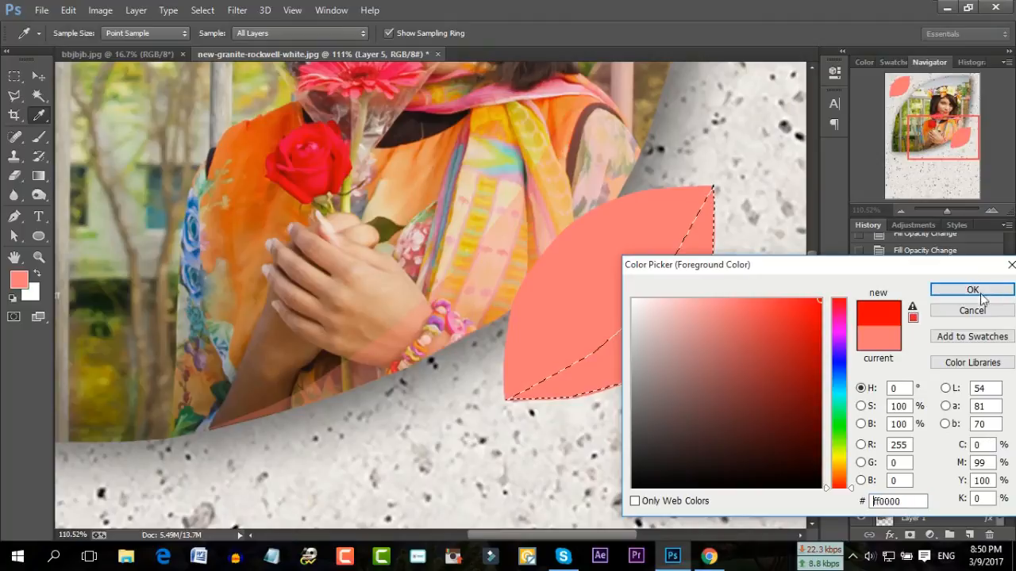
left_click(973, 289)
left_click(38, 136)
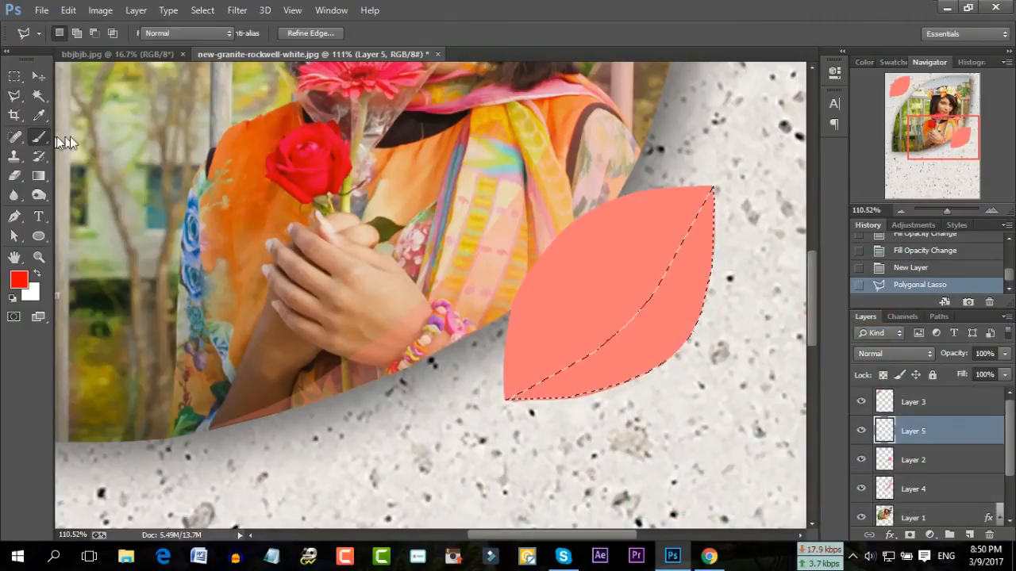
mouse_move(659, 247)
left_mouse_down()
mouse_move(658, 227)
mouse_move(608, 246)
left_mouse_up()
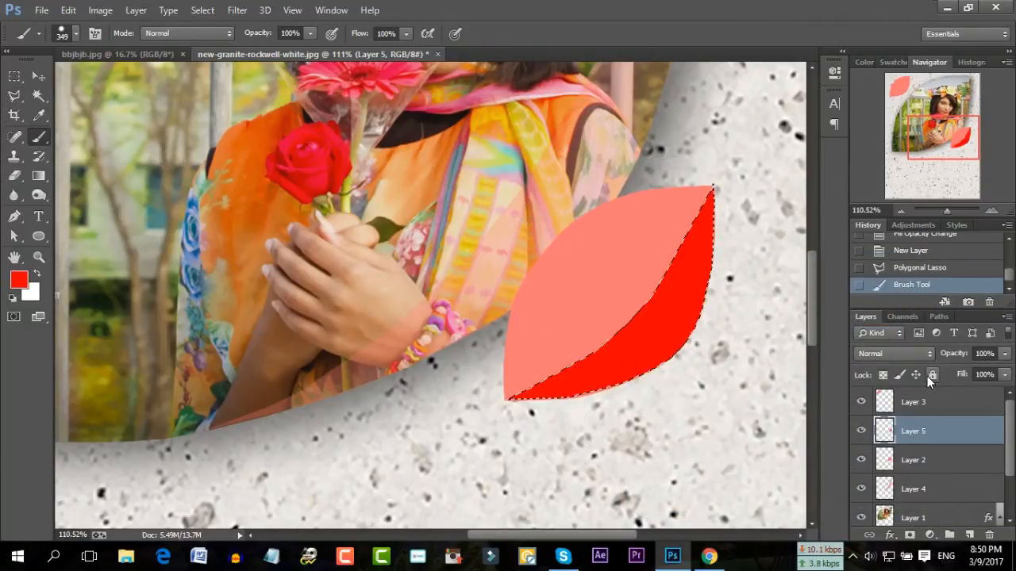
Set the red layer to 26% opacity and 94% fill, then deselect
left_click(984, 354)
scroll(984, 354, "down", 7)
scroll(984, 354, "down", 10)
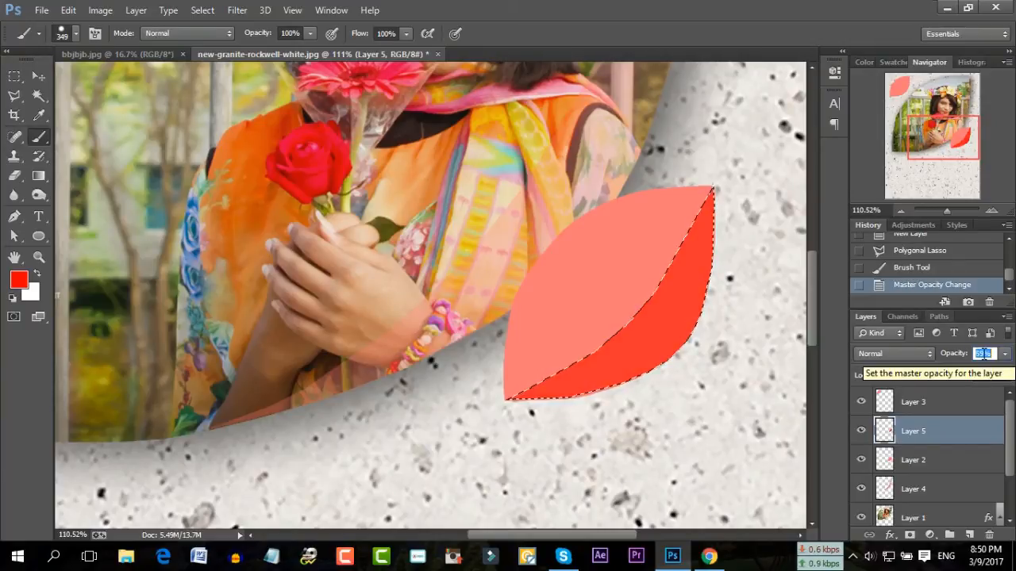
scroll(984, 354, "down", 20)
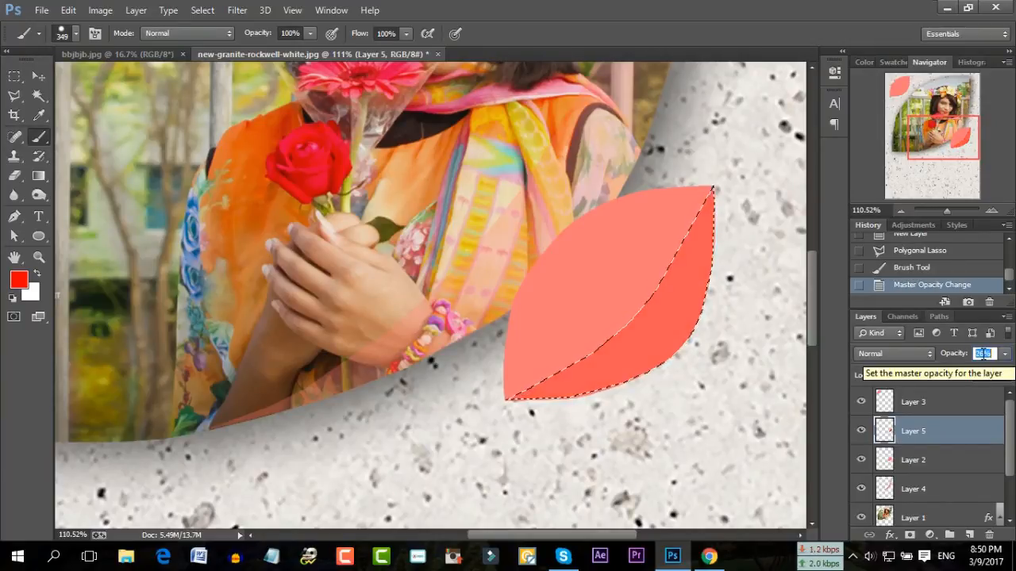
left_click(984, 375)
scroll(984, 374, "down", 6)
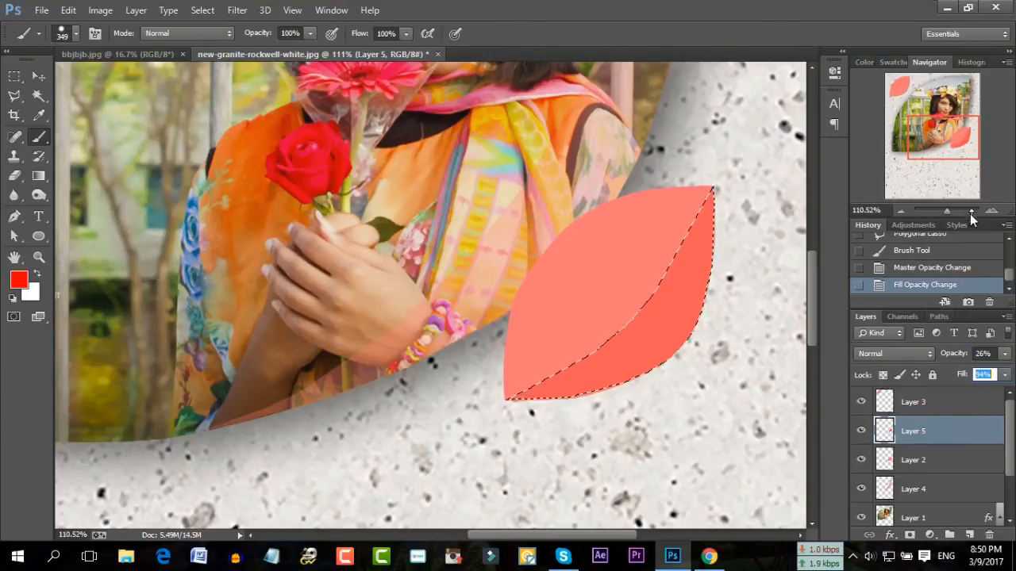
left_click_drag(950, 207, 942, 209)
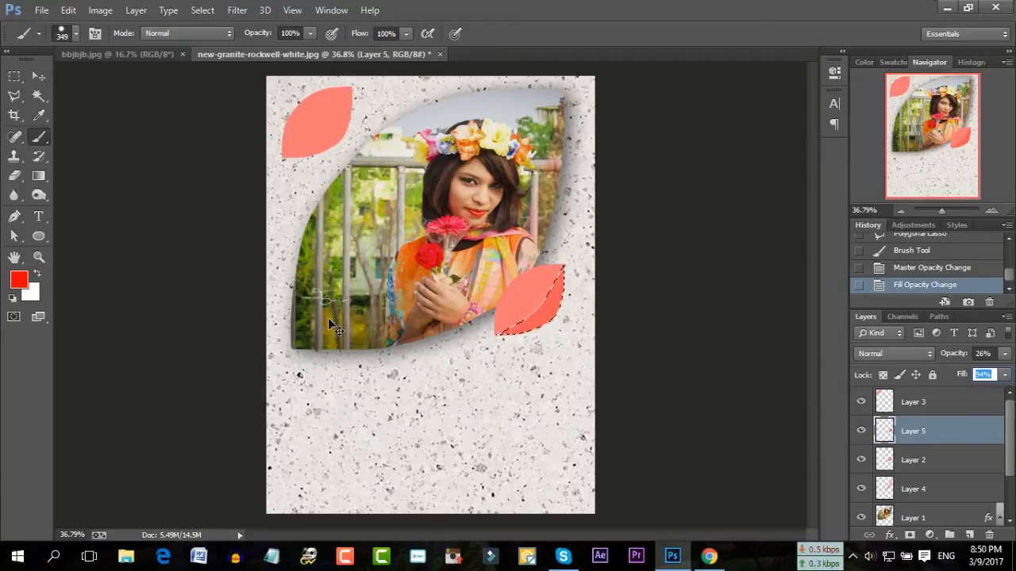
key("Return")
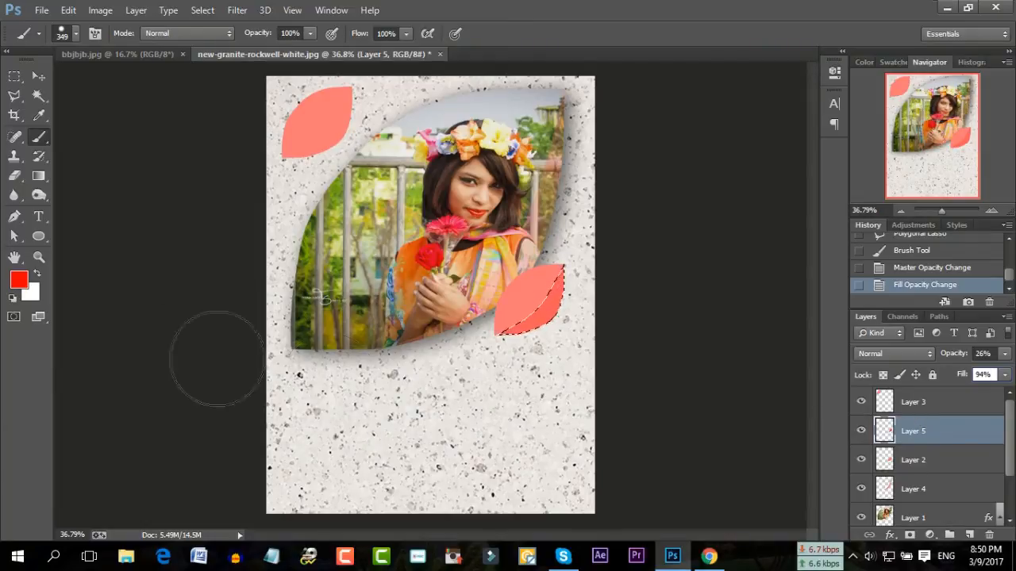
left_click(38, 95)
key("ctrl+d")
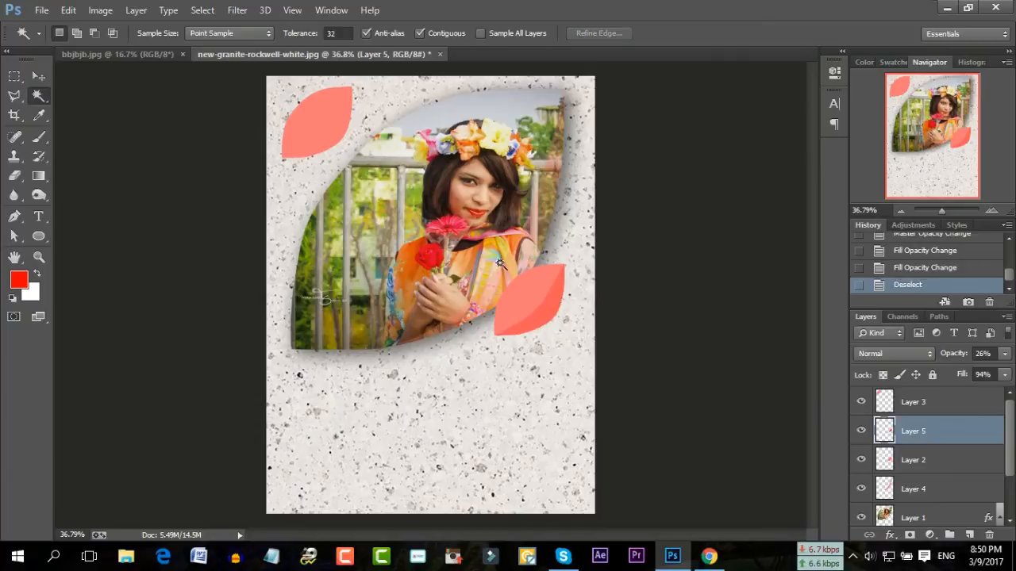
Paste the red shading as Layer 6 and Free Transform it into a new position
left_click(550, 316)
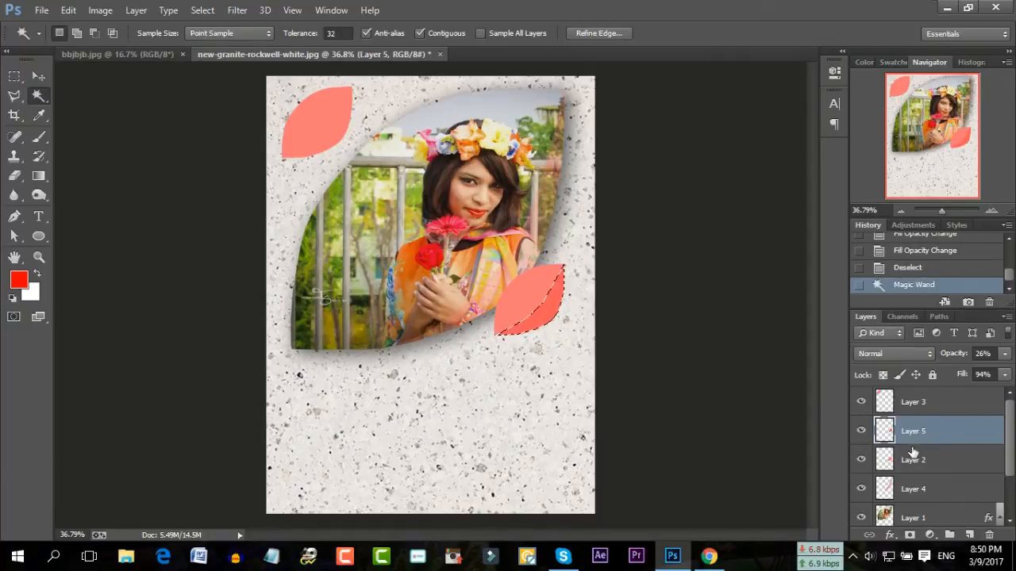
left_click(927, 403)
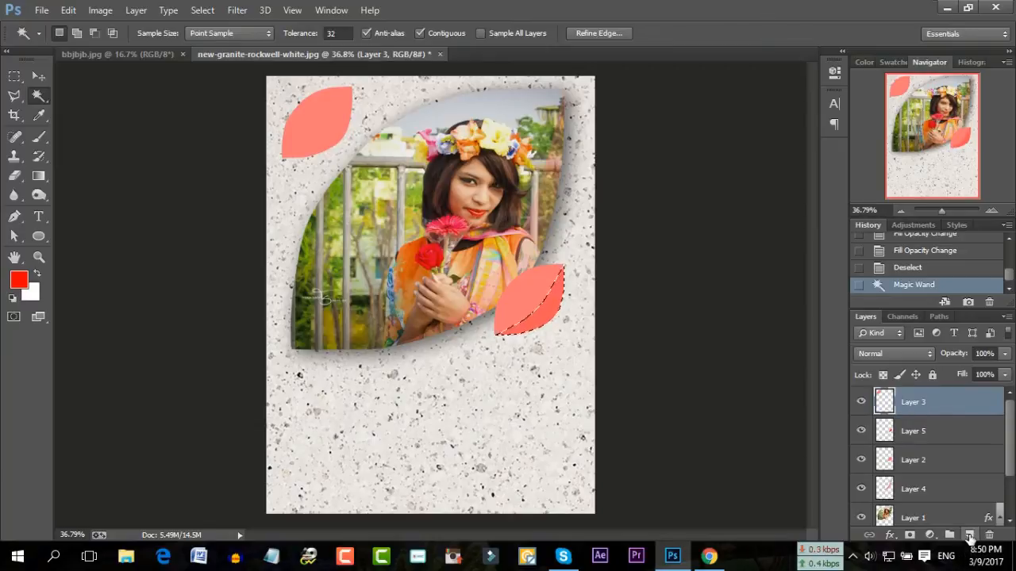
key("ctrl+v")
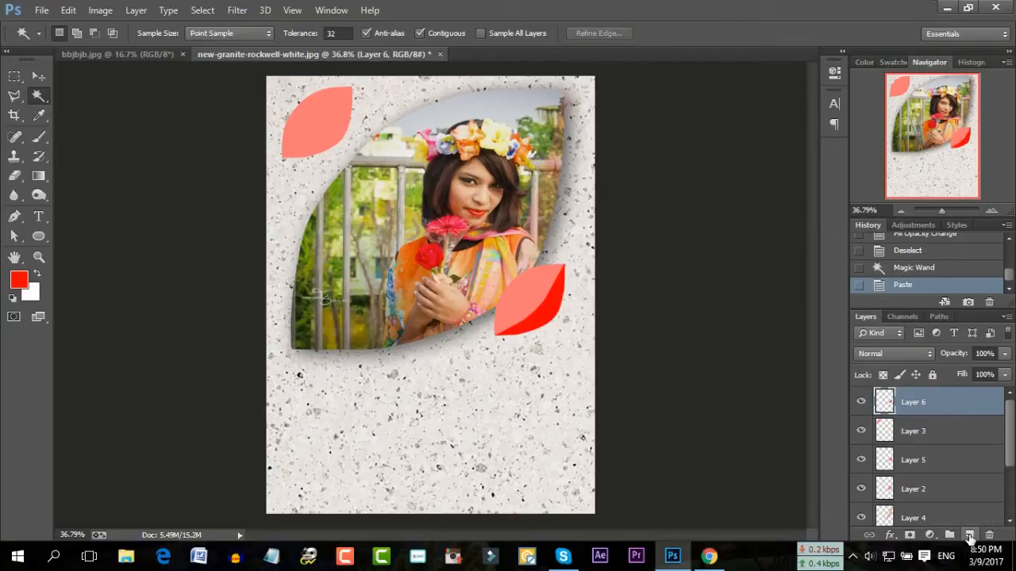
key("ctrl+t")
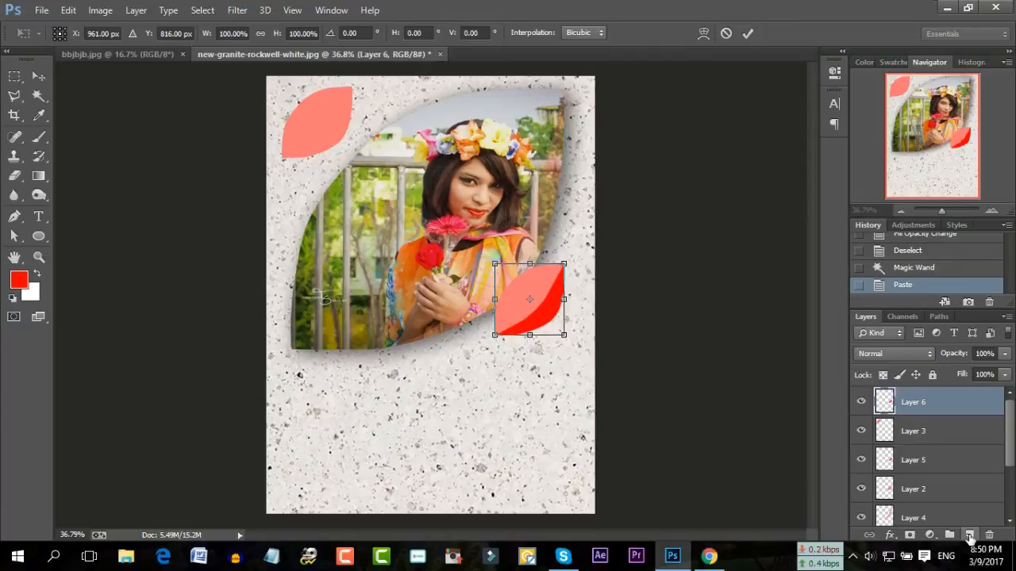
left_click_drag(511, 294, 329, 132)
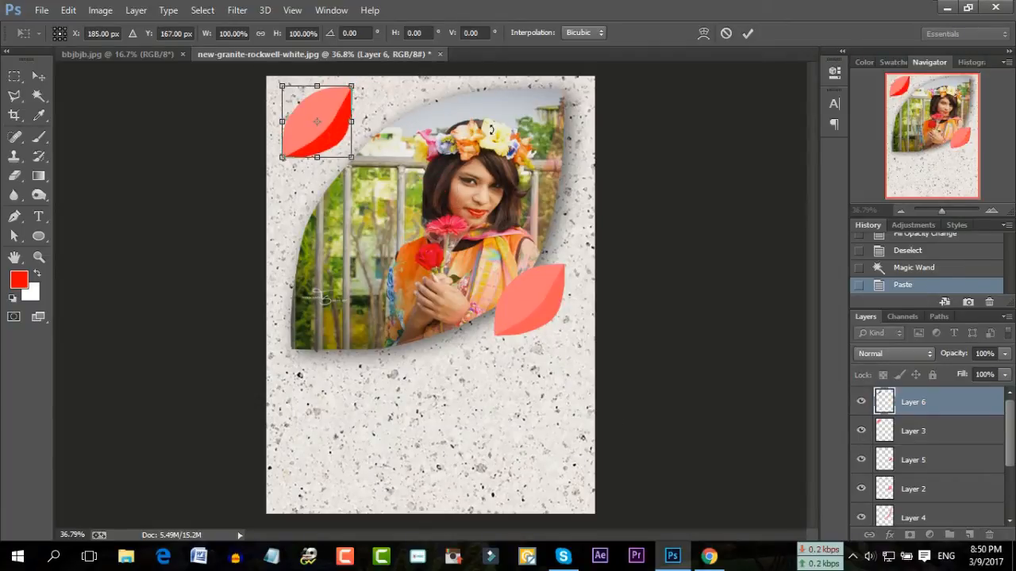
left_click(748, 34)
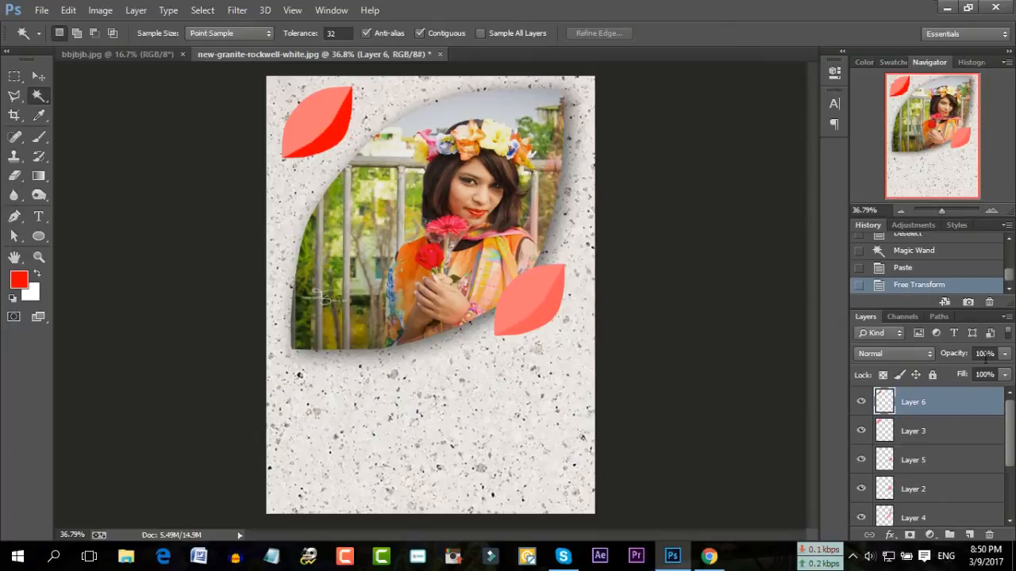
Set Layer 6 to 26% opacity and 94% fill
left_click(933, 461)
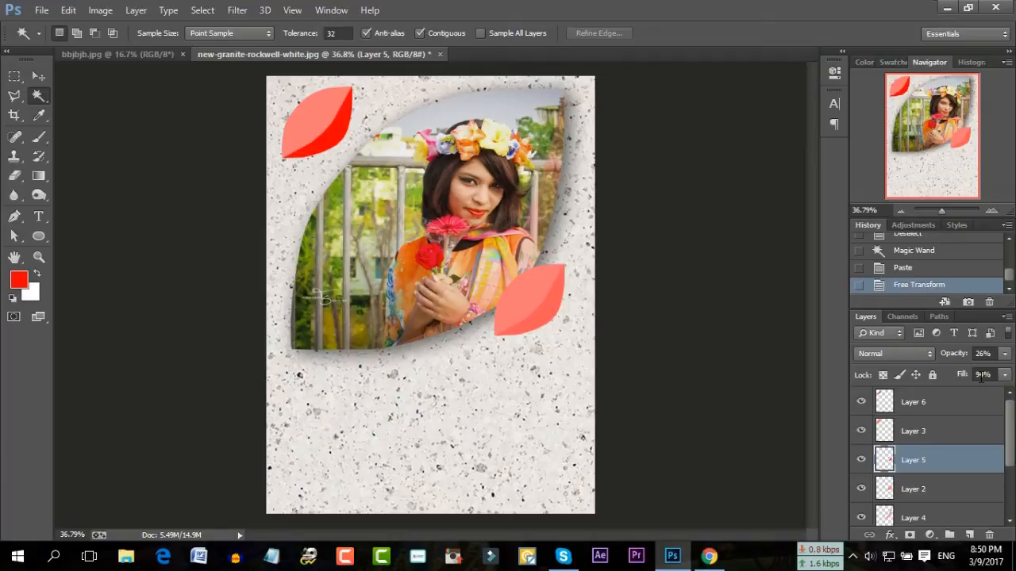
left_click(919, 409)
left_click(981, 354)
type("26")
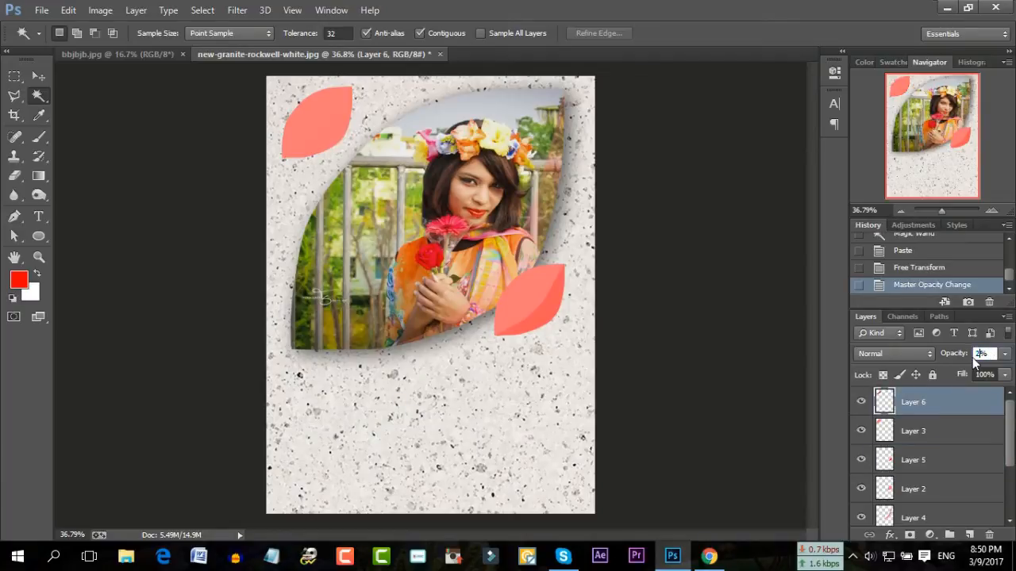
left_click(986, 373)
scroll(987, 373, "down", 5)
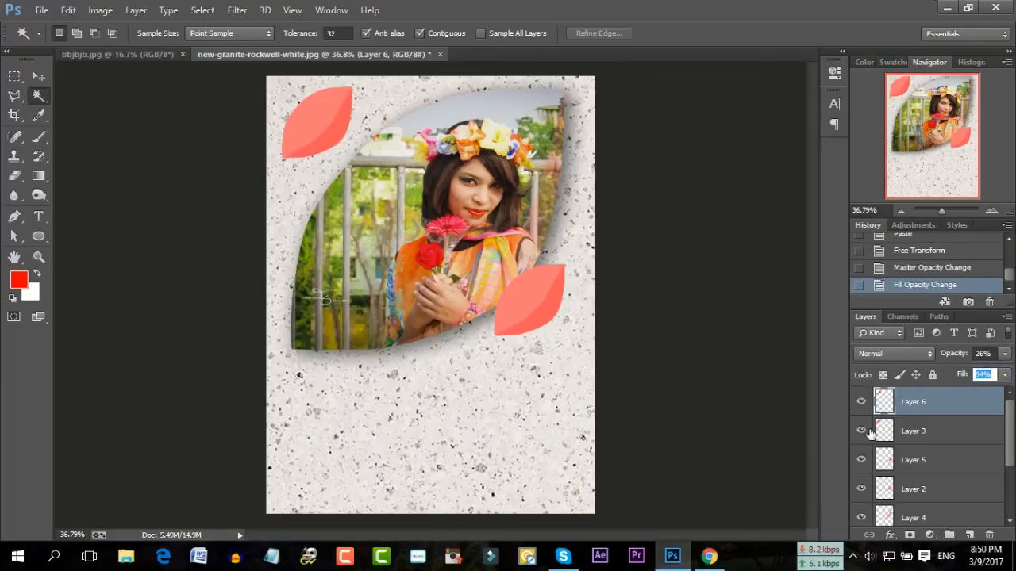
left_click(115, 161)
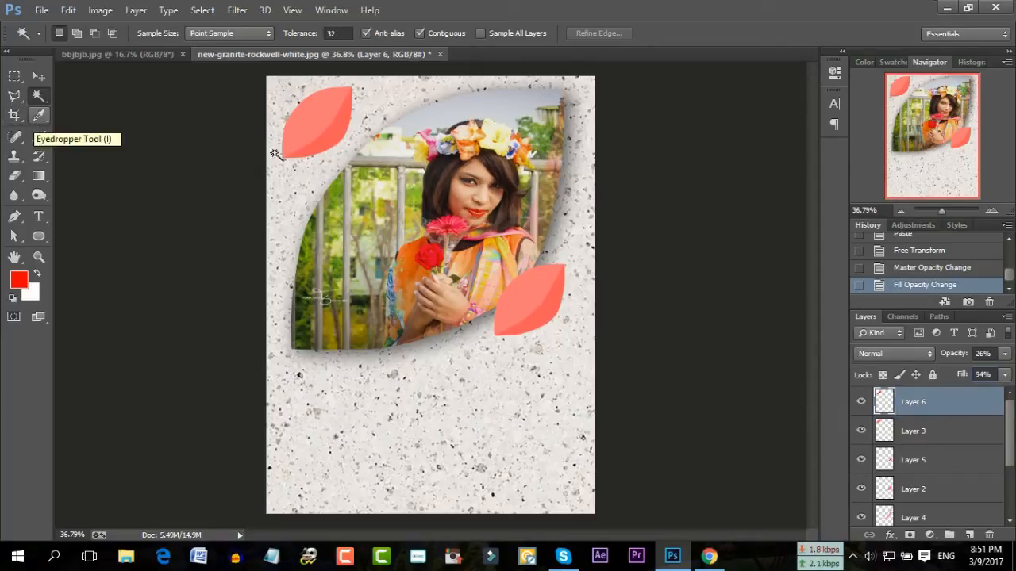
Type a white letter T in the Stalemate font over the top-left leaf
left_click_drag(942, 211, 945, 210)
left_click_drag(933, 144, 911, 116)
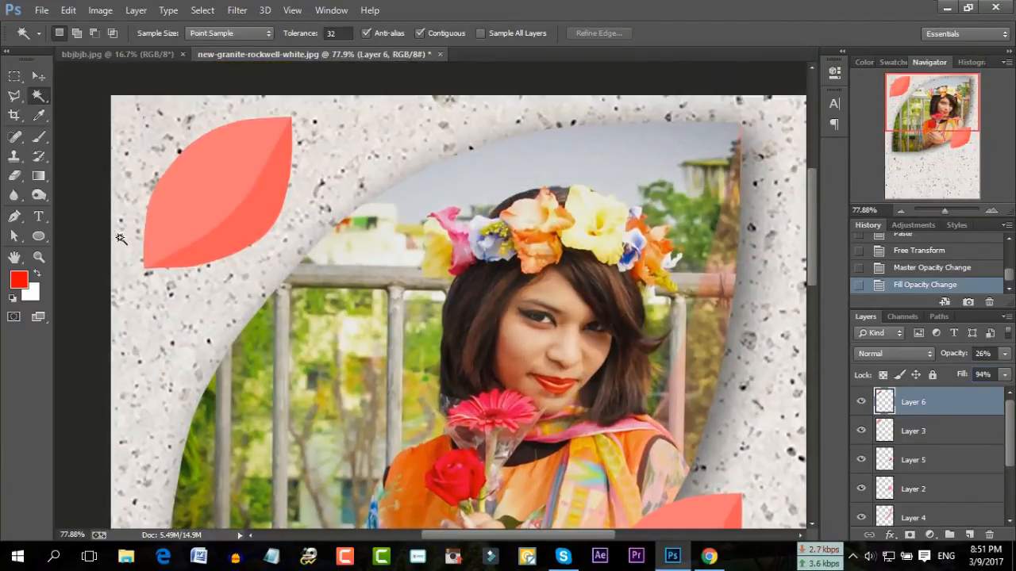
left_click(36, 217)
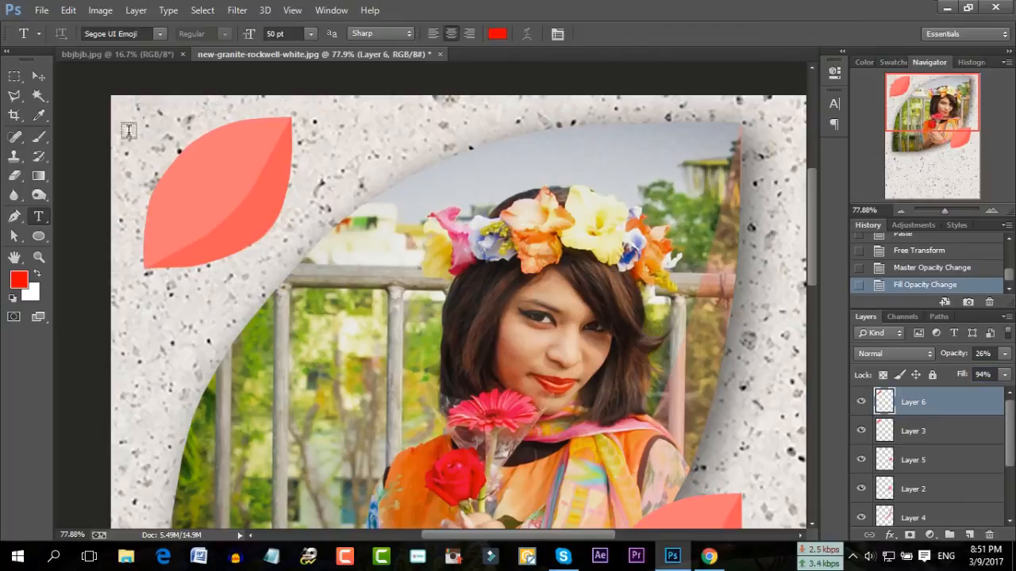
left_click_drag(407, 394, 160, 132)
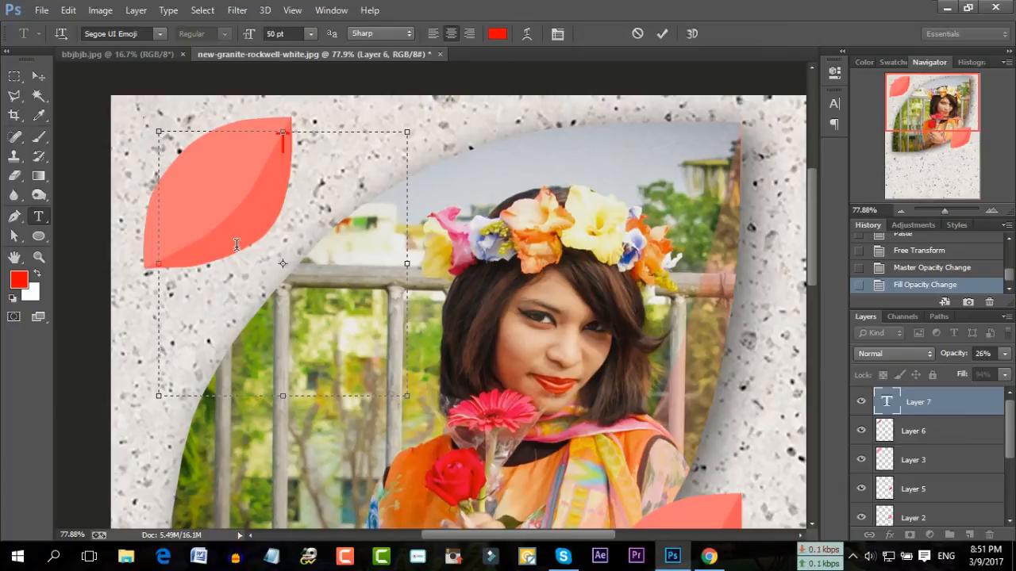
type("T")
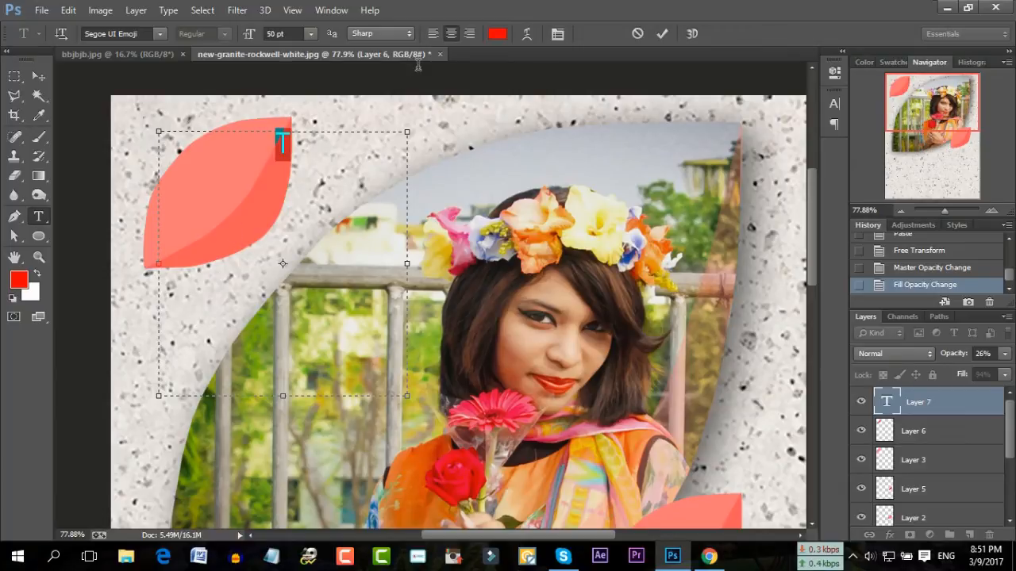
left_click(497, 33)
left_click_drag(669, 389, 632, 300)
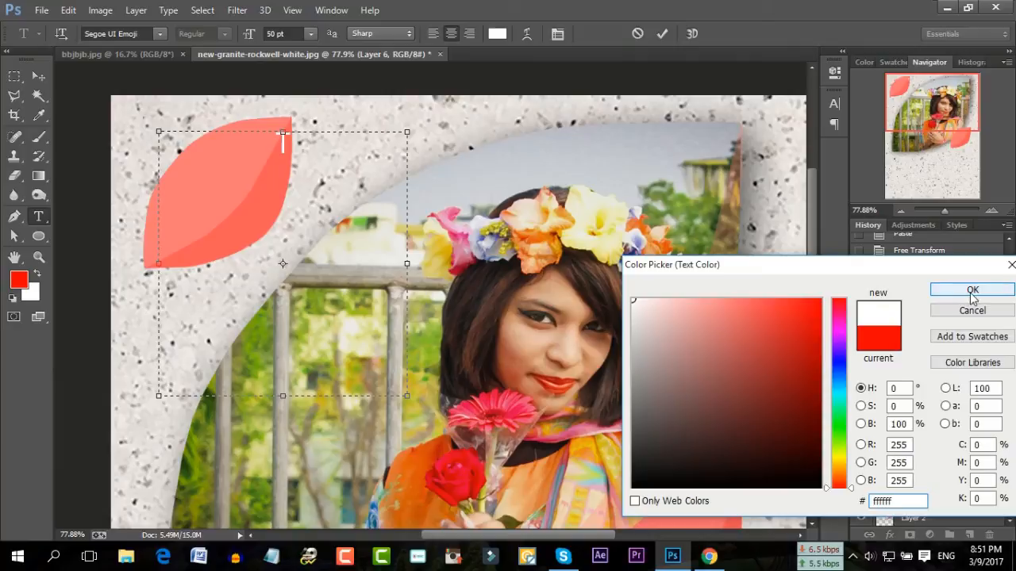
left_click(972, 291)
left_click(159, 34)
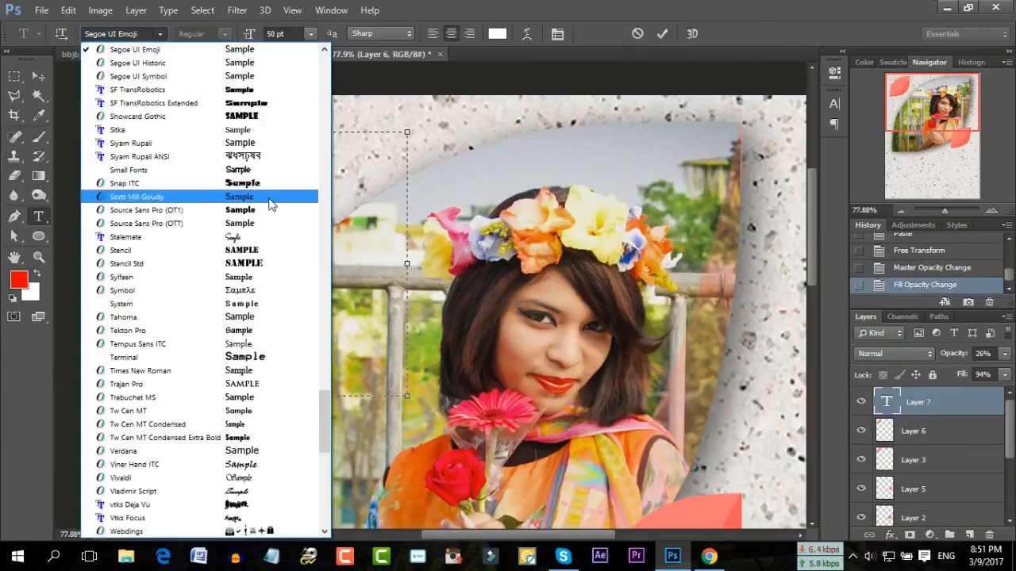
left_click(257, 236)
Enlarge the T to 153 pt and position it on the leaf
left_click(295, 32)
scroll(292, 34, "up", 20)
scroll(292, 34, "up", 20)
scroll(325, 158, "up", 20)
left_click(324, 155)
left_click_drag(286, 94, 227, 110)
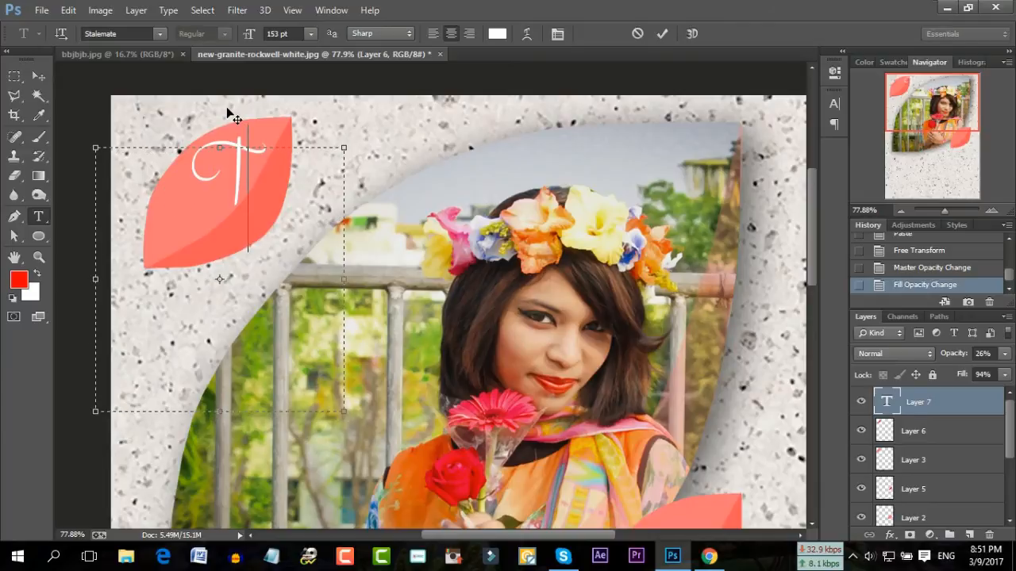
left_click(662, 35)
Add a matching S overlapping the T to form the monogram
left_click_drag(174, 123, 525, 382)
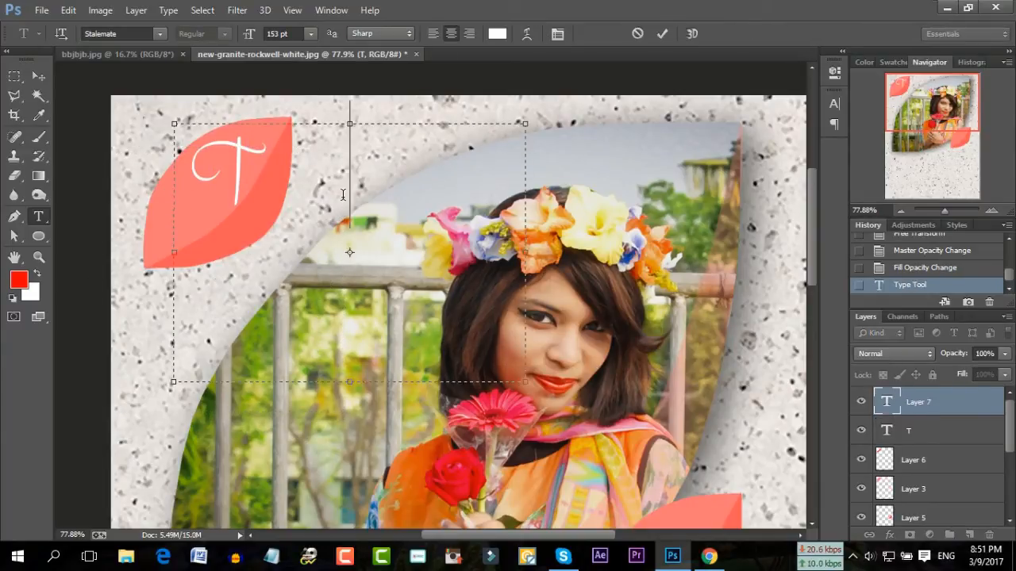
type("D")
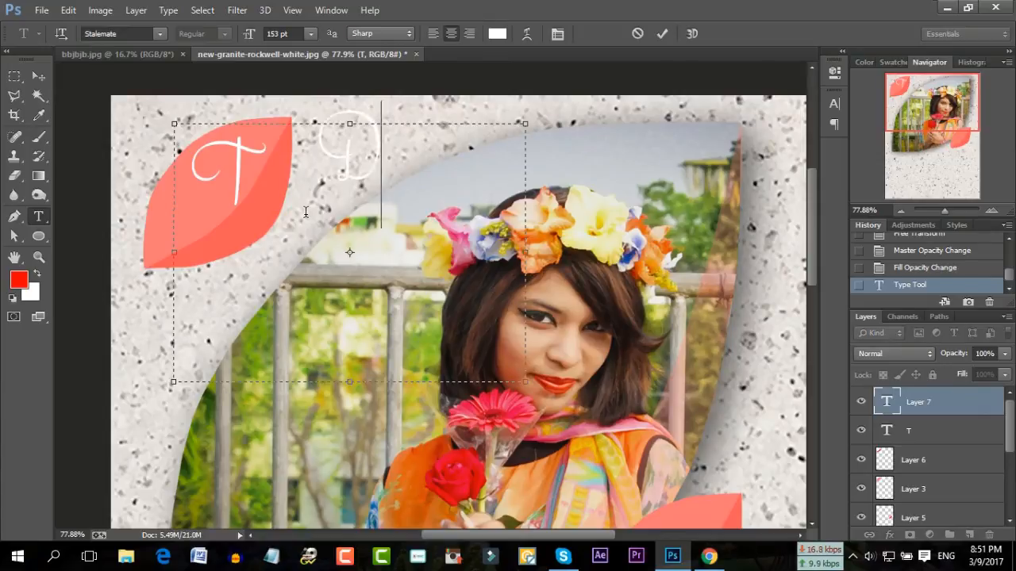
key("BackSpace")
type("S")
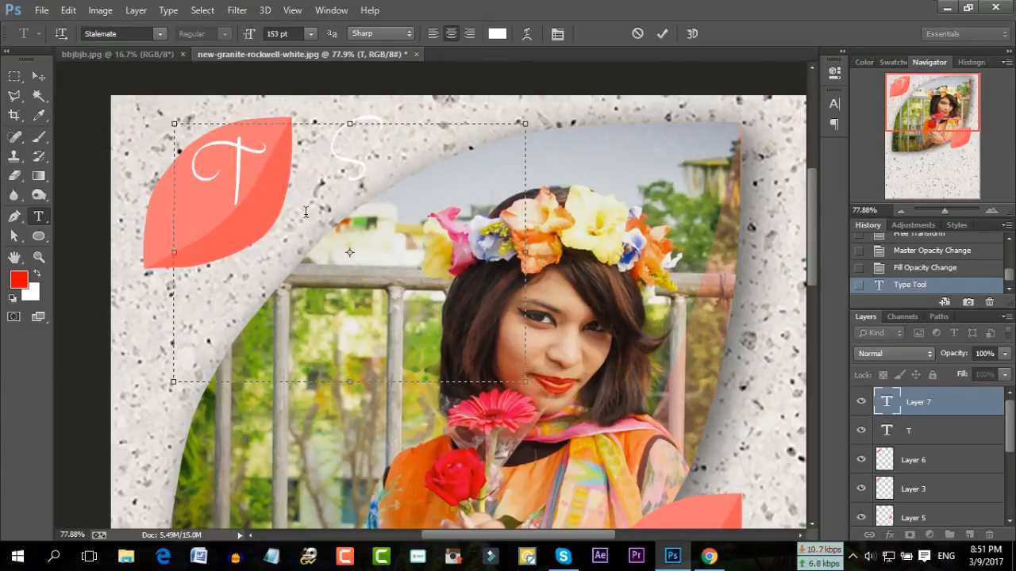
left_click_drag(398, 92, 282, 134)
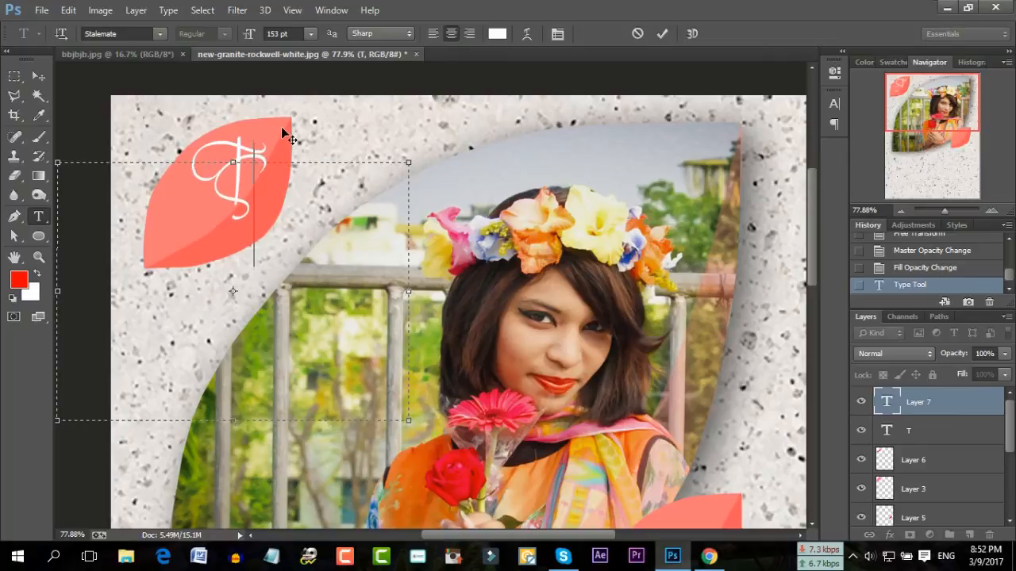
left_click(662, 34)
left_click_drag(136, 148, 343, 269)
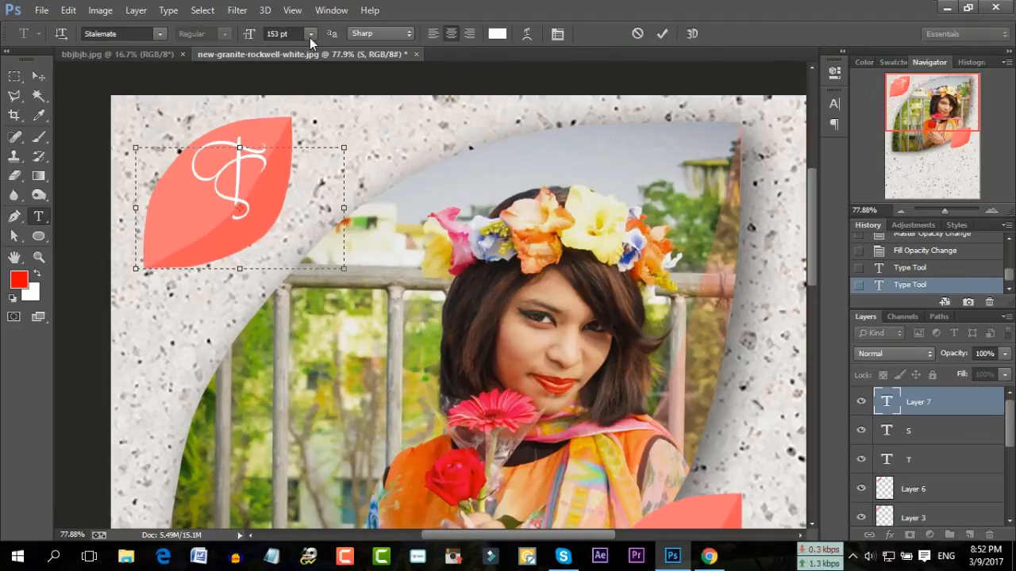
Add the studio name in 24 pt Trebuchet MS under the monogram
left_click(310, 37)
left_click(299, 199)
type("a")
key("ctrl+a")
left_click(164, 37)
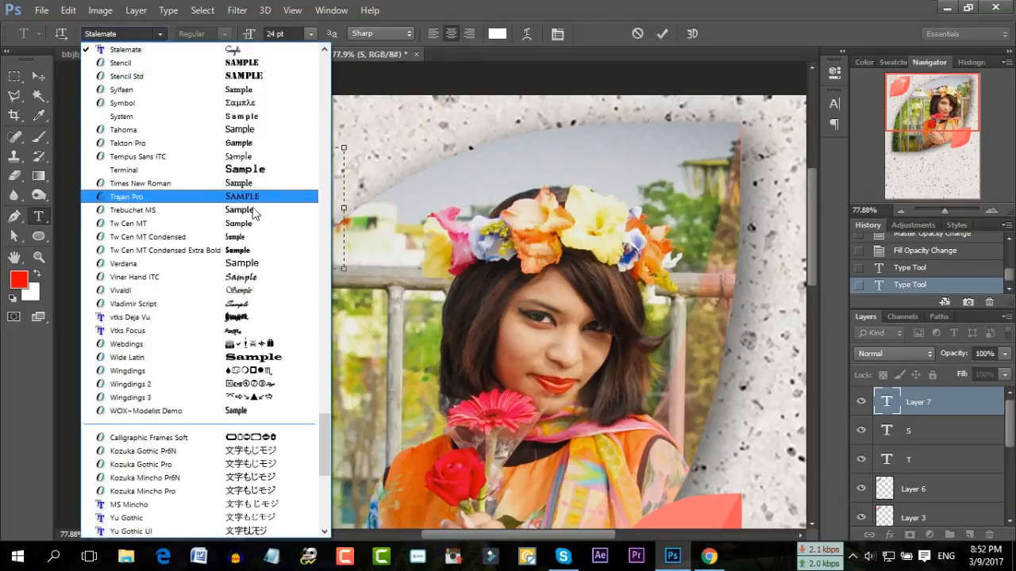
left_click(133, 210)
left_click_drag(265, 112, 240, 178)
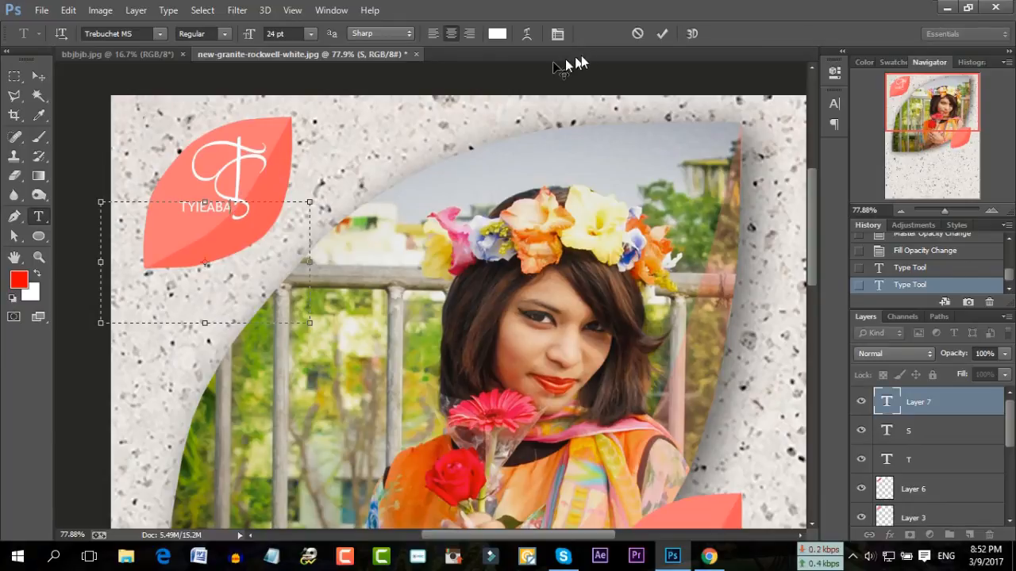
left_click(661, 34)
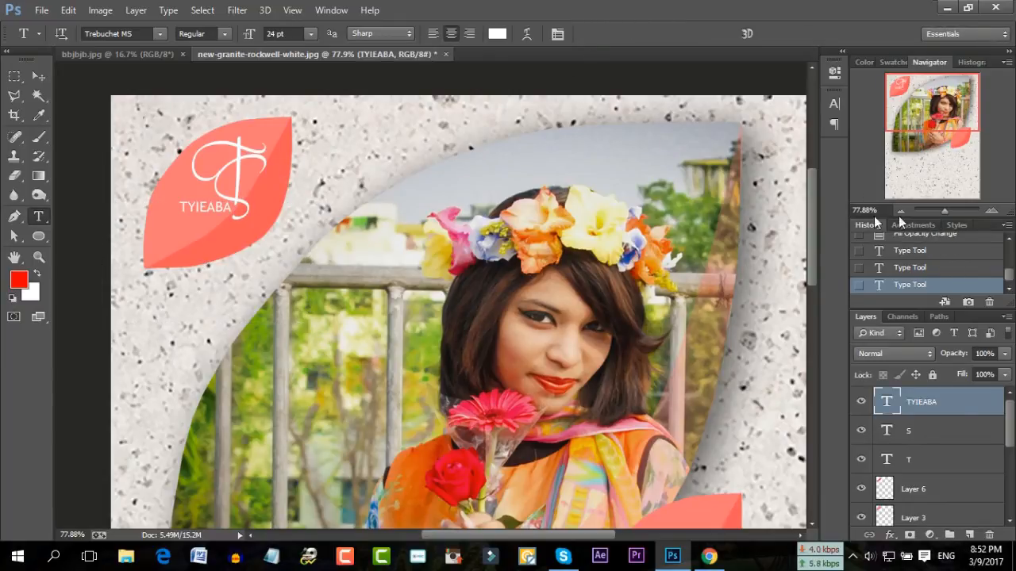
Add GRAPHIC DESIGN in its own text box just below the studio name
left_click_drag(111, 182, 425, 316)
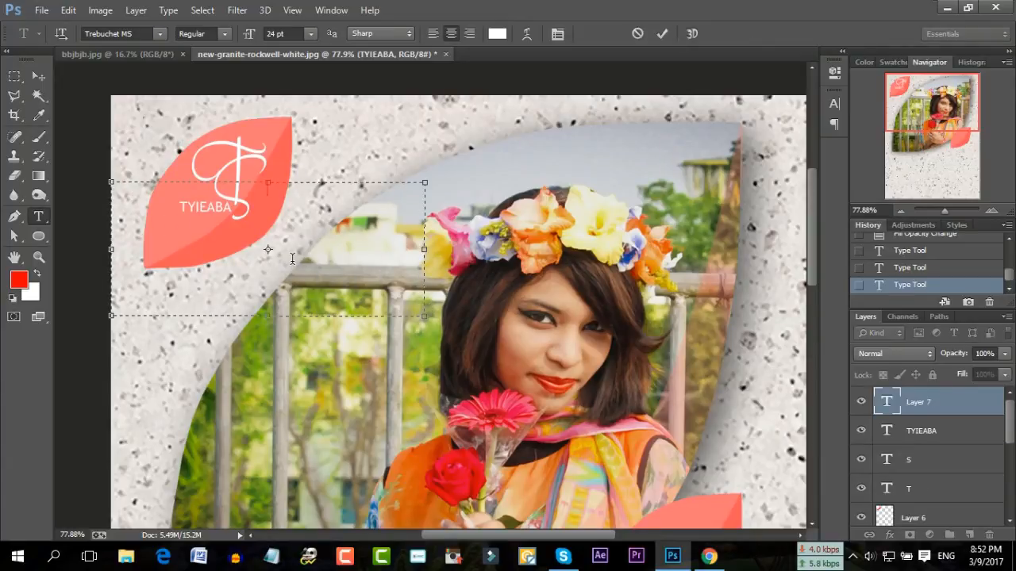
type("DESIGN")
type("GRAPHI")
type("C")
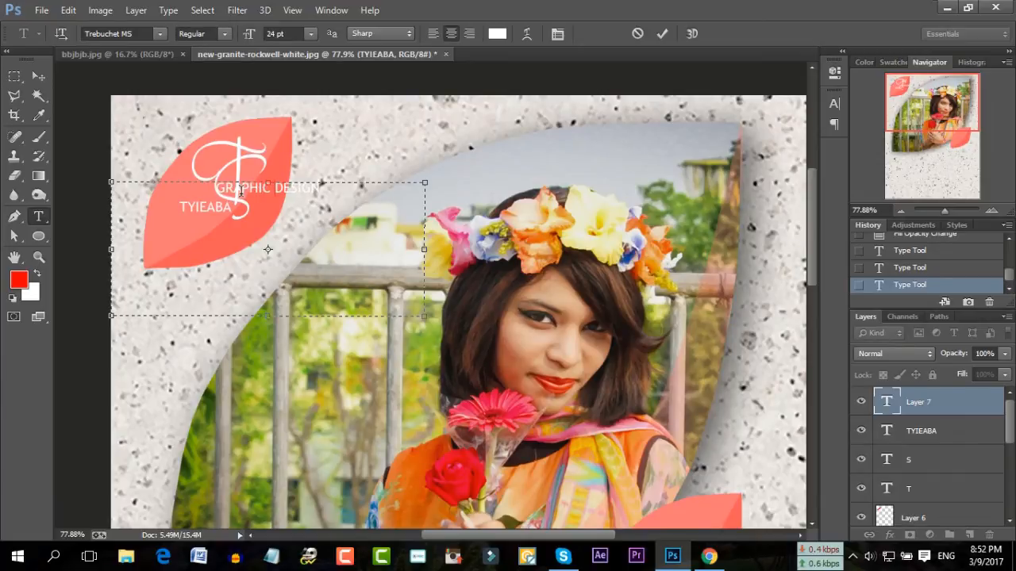
left_click_drag(278, 186, 217, 239)
left_click_drag(261, 178, 262, 171)
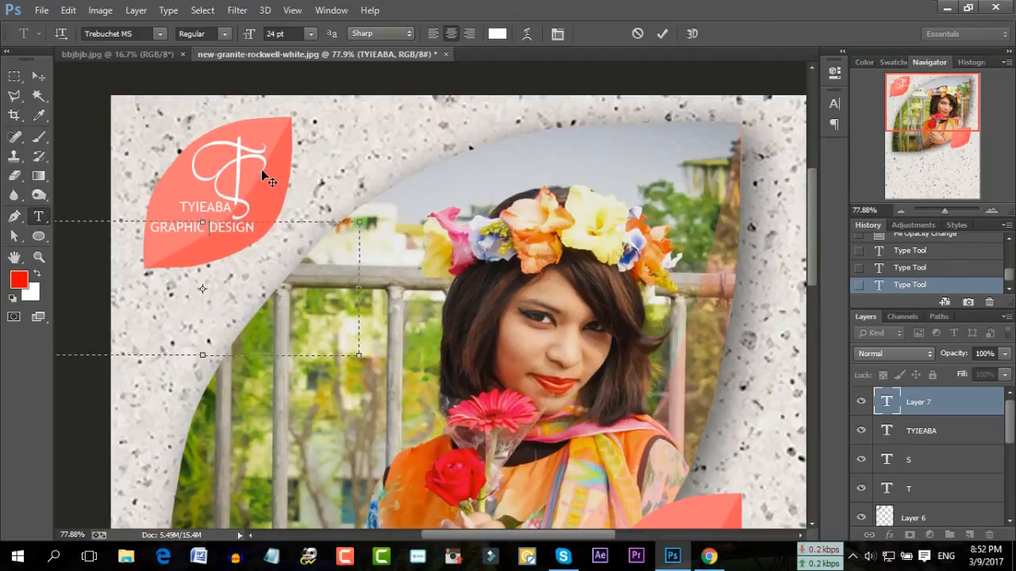
left_click(663, 34)
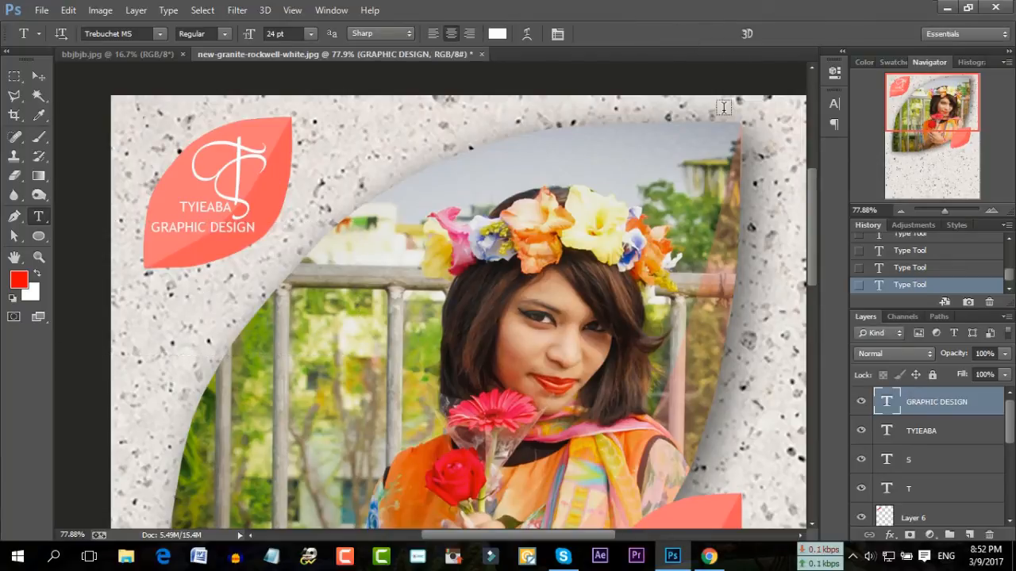
Type $5.00 in a new text box on the lower-right leaf
left_click_drag(948, 210, 943, 209)
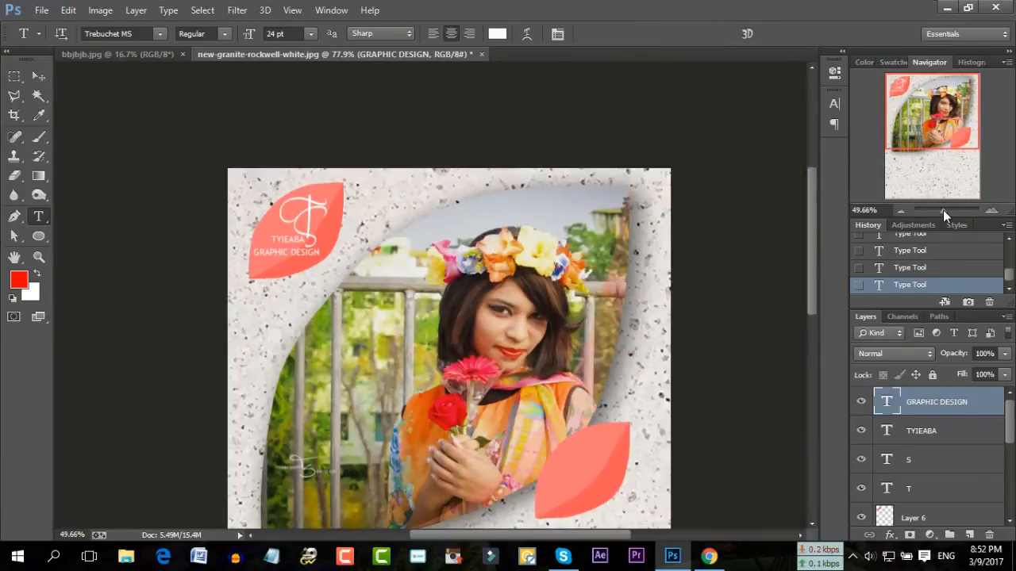
scroll(711, 318, "down", 3)
scroll(711, 318, "down", 2)
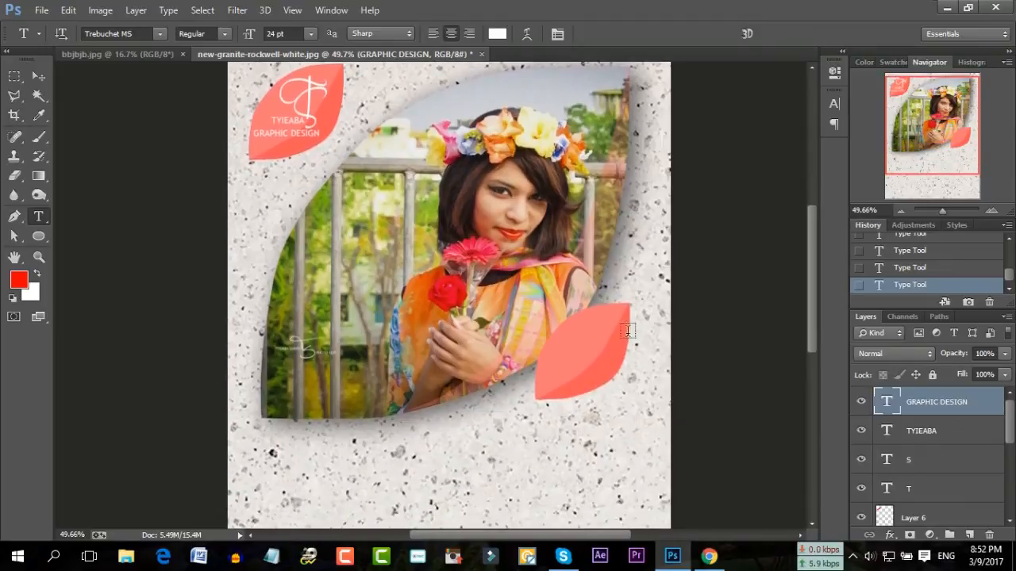
left_click_drag(656, 392, 524, 319)
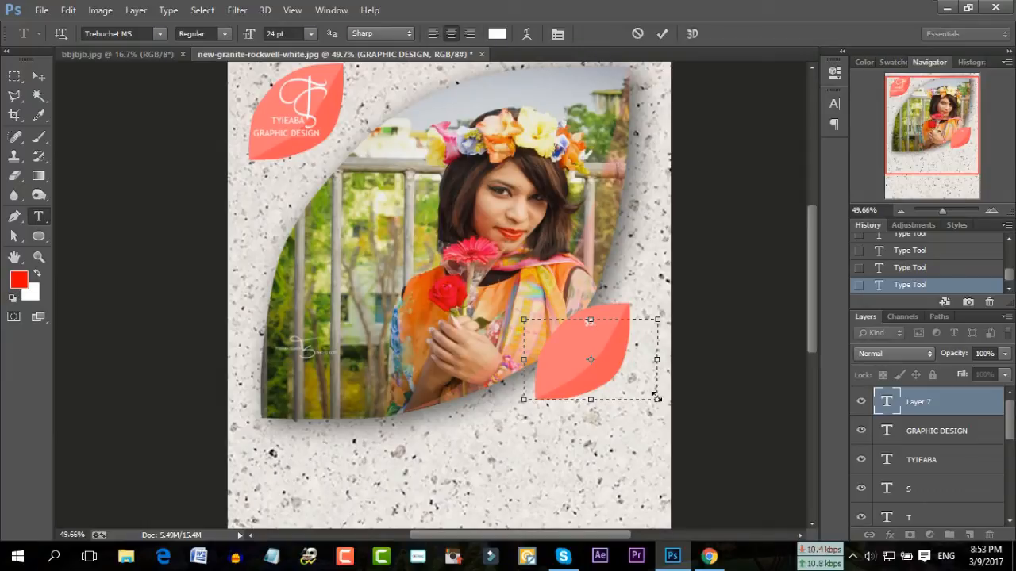
type("$5.00")
key("ctrl+a")
Style the $5.00 price in Stalemate at 112 pt and place it on the leaf
left_click(279, 35)
scroll(279, 34, "up", 9)
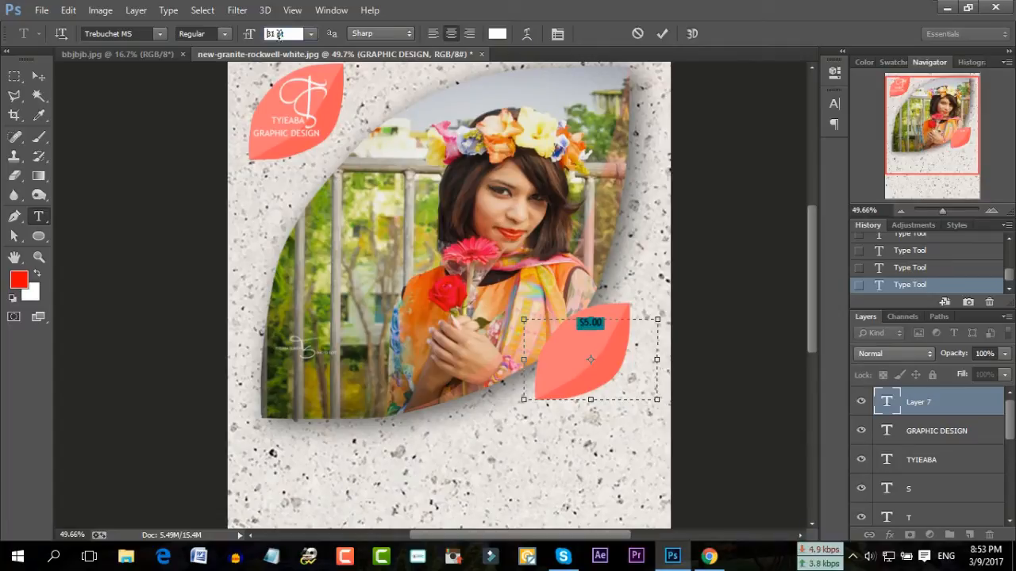
left_click(161, 34)
scroll(198, 139, "up", 5)
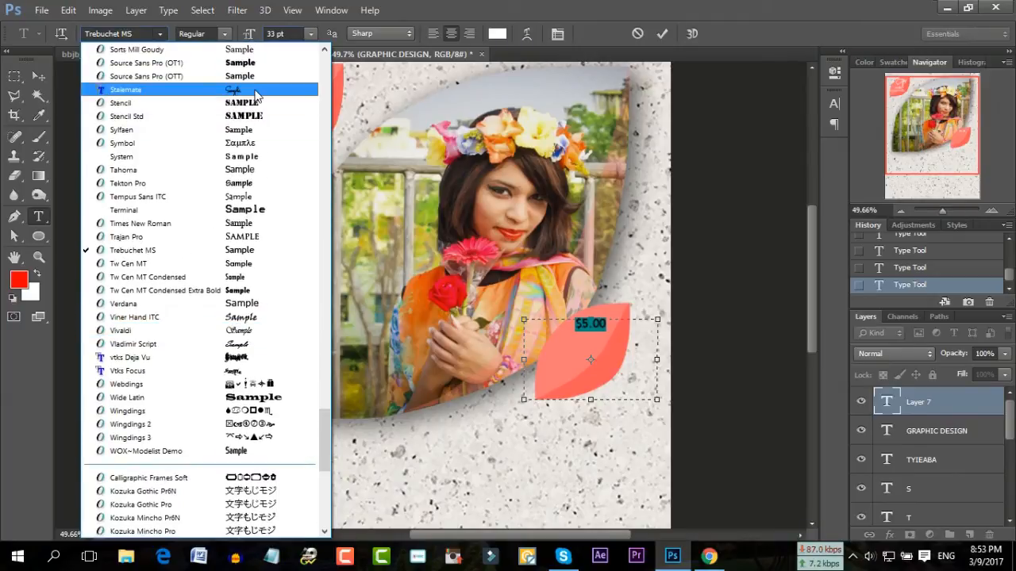
left_click(255, 92)
left_click(294, 32)
scroll(292, 34, "up", 20)
scroll(292, 34, "up", 20)
key("Up")
key("Up")
key("Up")
key("Up")
key("Up")
key("Up")
key("Up")
key("Up")
key("Up")
key("Up")
left_click(589, 348)
left_click_drag(601, 252, 604, 276)
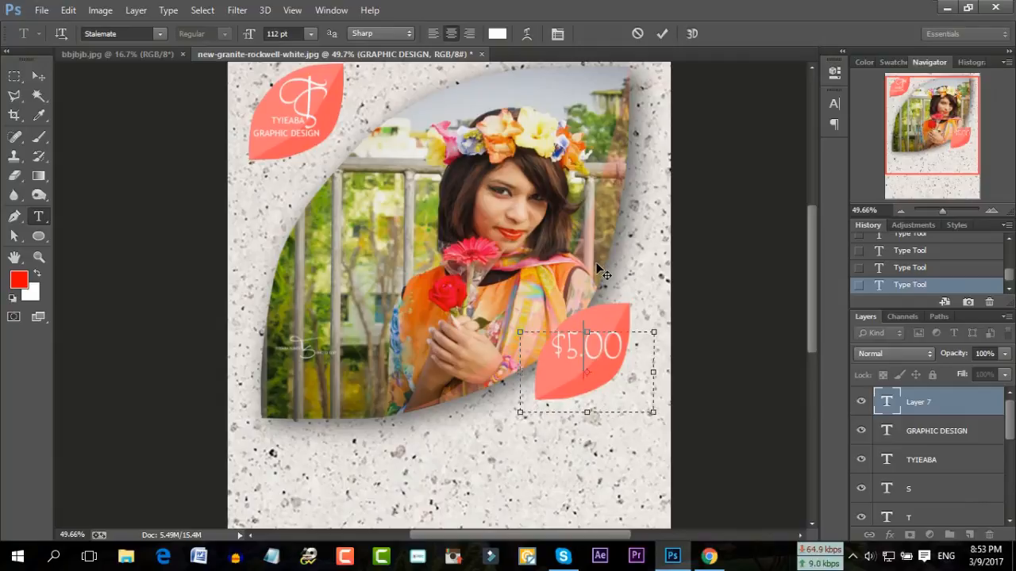
left_click(659, 33)
Set the type font to Trebuchet MS, discard an empty text box, and recommit GRAPHIC DESIGN
left_click_drag(438, 264, 671, 382)
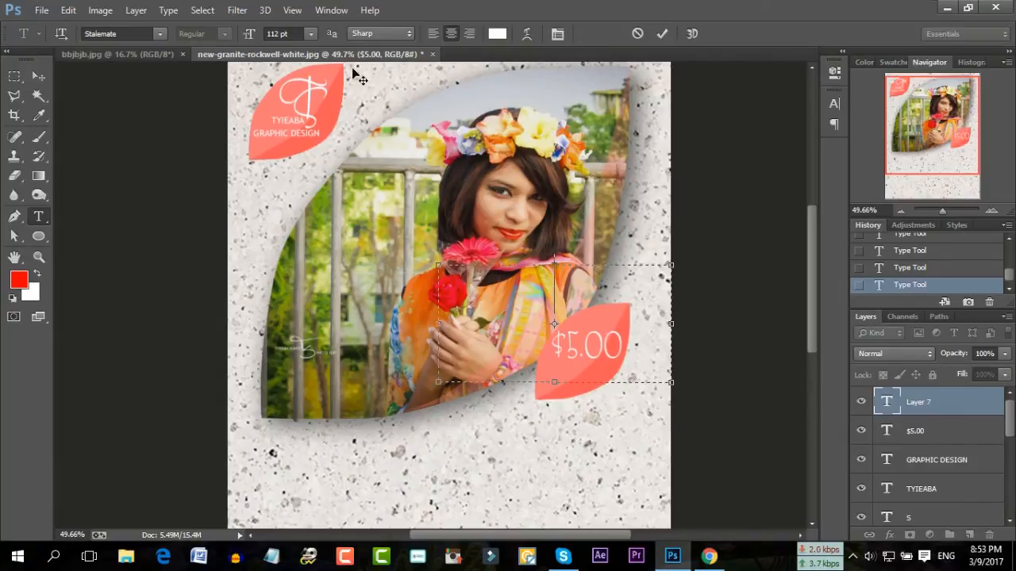
left_click(161, 35)
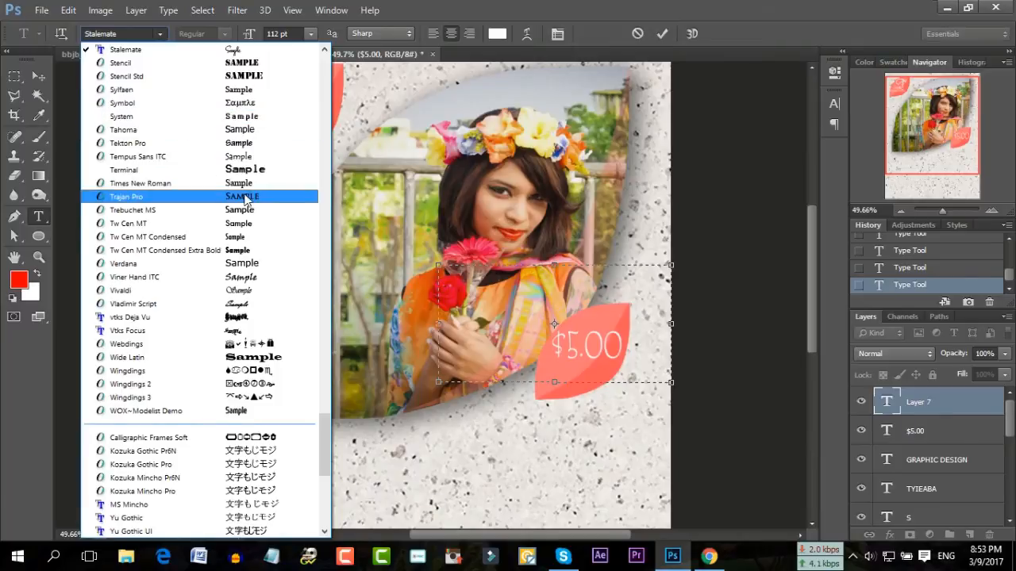
left_click(266, 211)
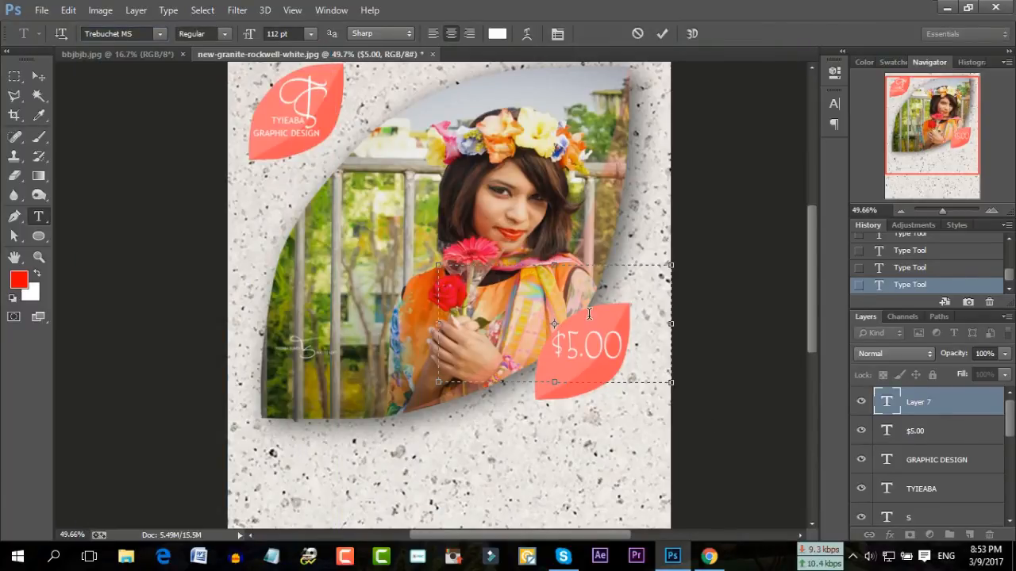
left_click(637, 34)
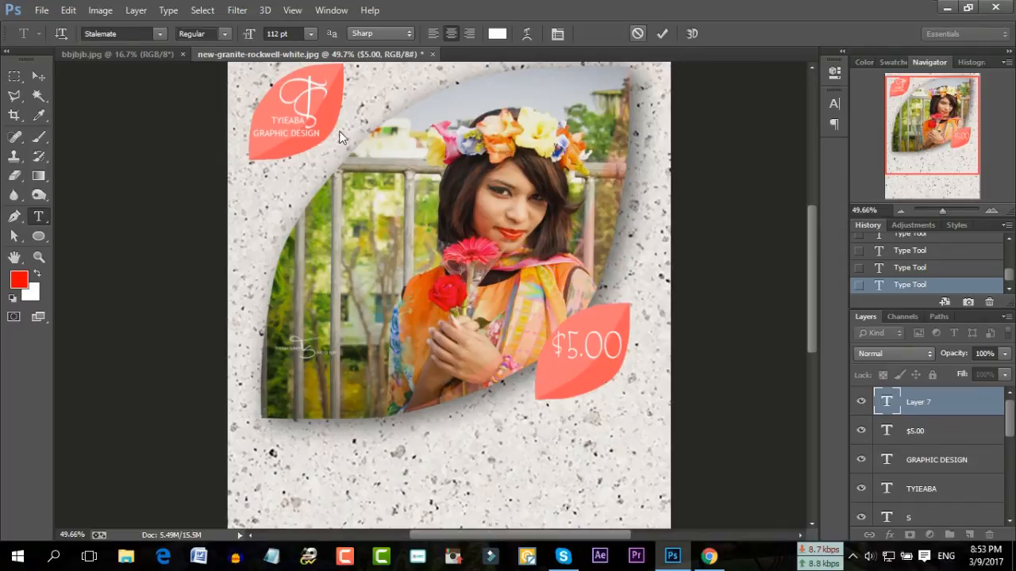
left_click(281, 131)
left_click(662, 34)
Add FIVERR LOGO beneath the $5.00 price on the pink leaf
left_click_drag(344, 240, 608, 473)
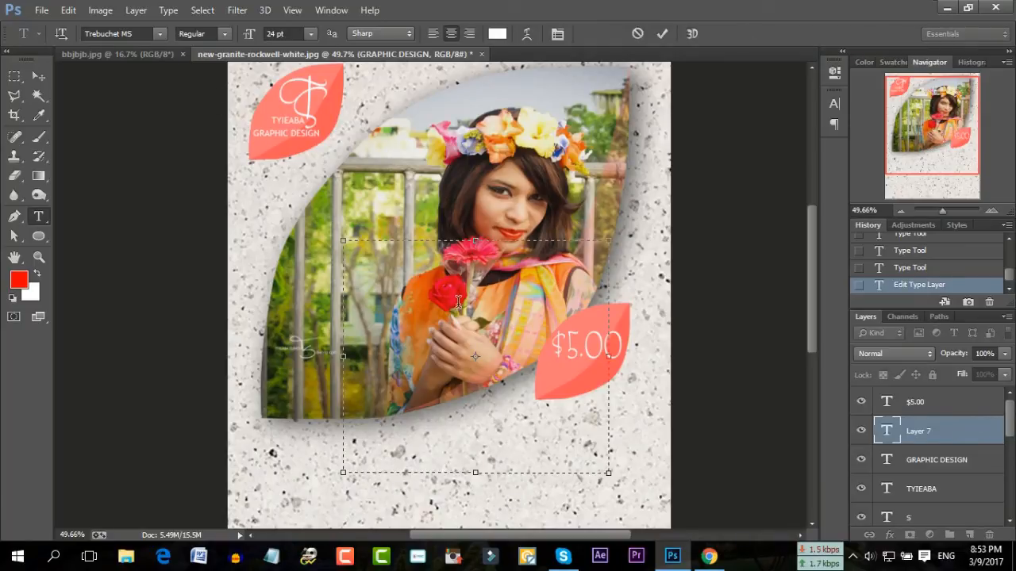
type("FIVERR LOGO")
left_click_drag(449, 169, 556, 299)
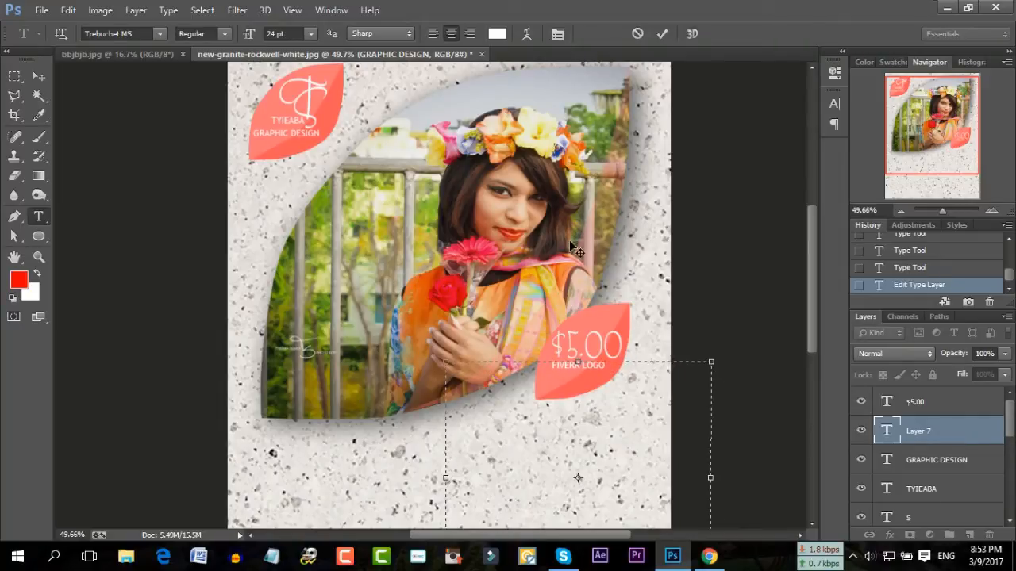
left_click(661, 35)
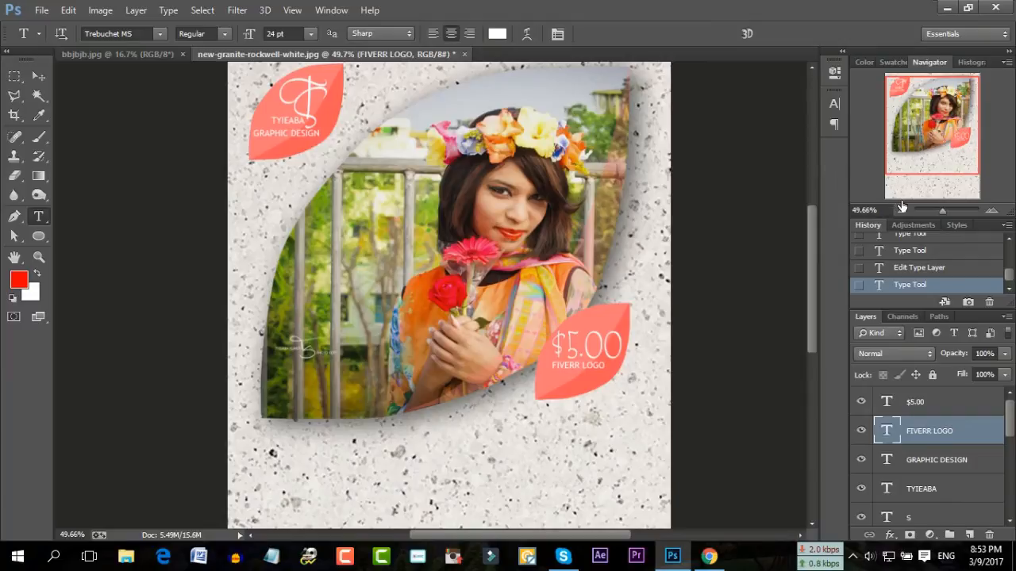
left_click_drag(944, 213, 939, 213)
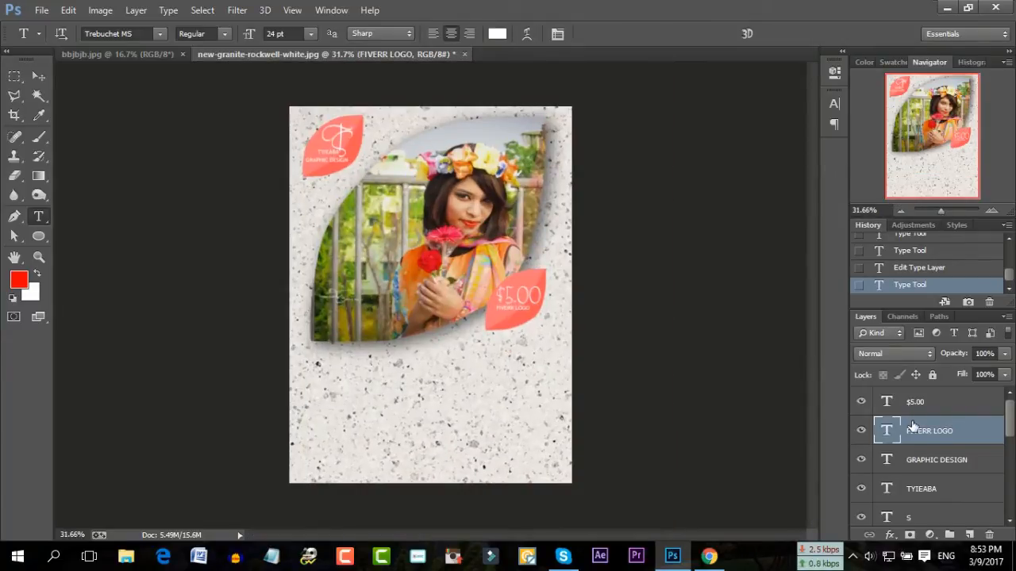
Toggle the visibility of Layer 6 and Layer 3 to identify the top-left logo leaf
scroll(918, 471, "down", 3)
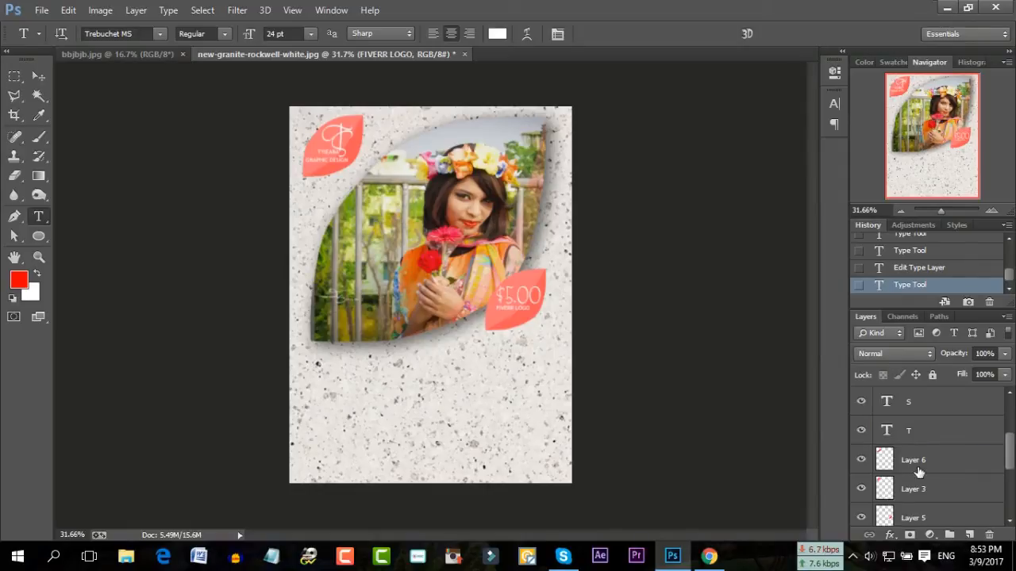
left_click(918, 472)
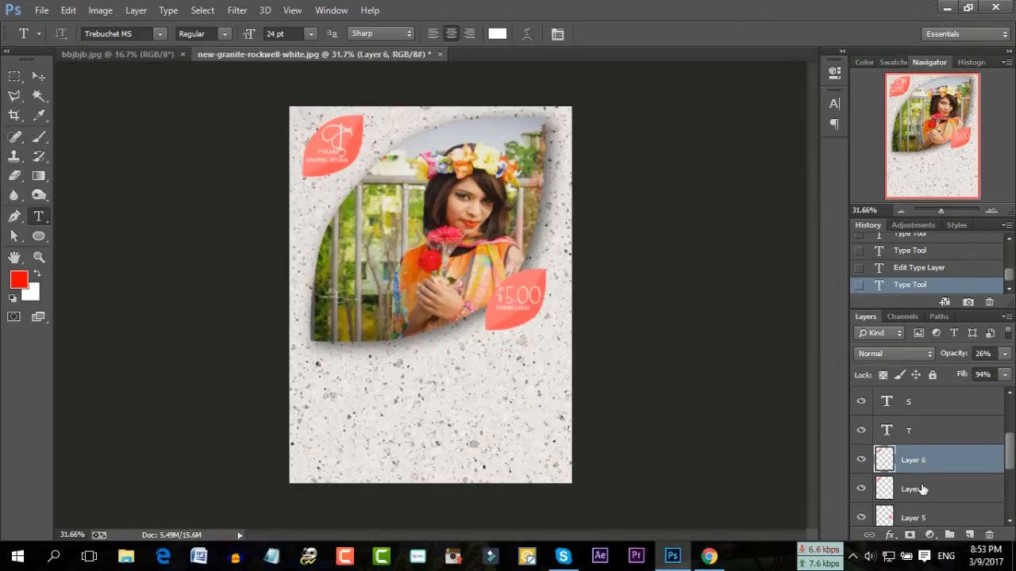
left_click(920, 489)
left_click(919, 466)
left_click(919, 488)
left_click(861, 460)
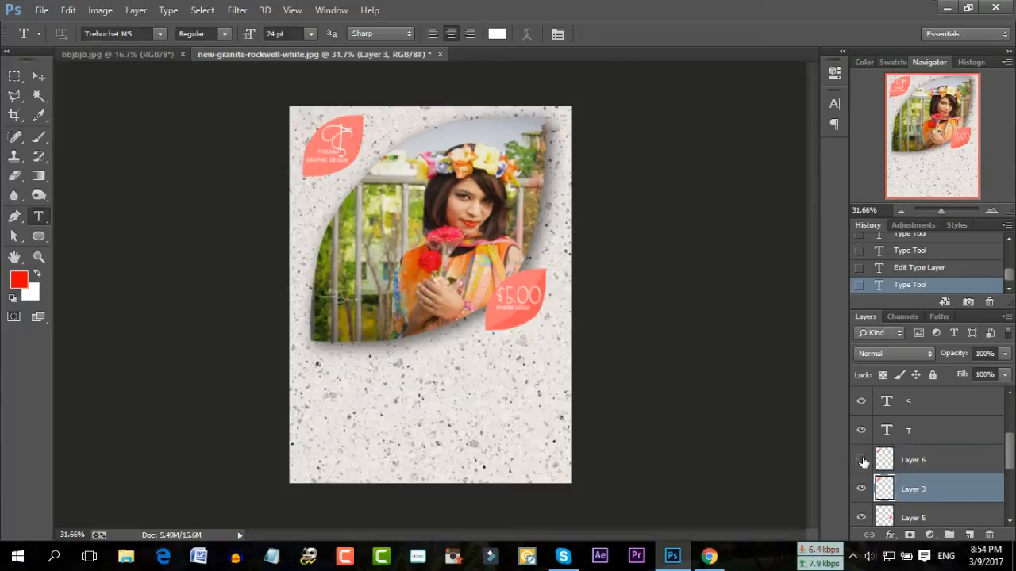
left_click(862, 461)
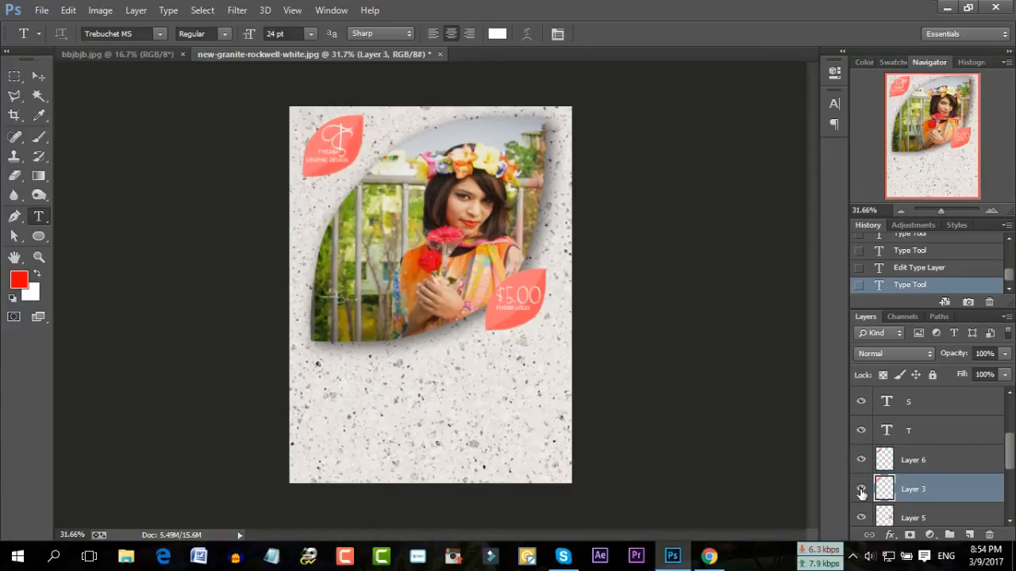
left_click(862, 490)
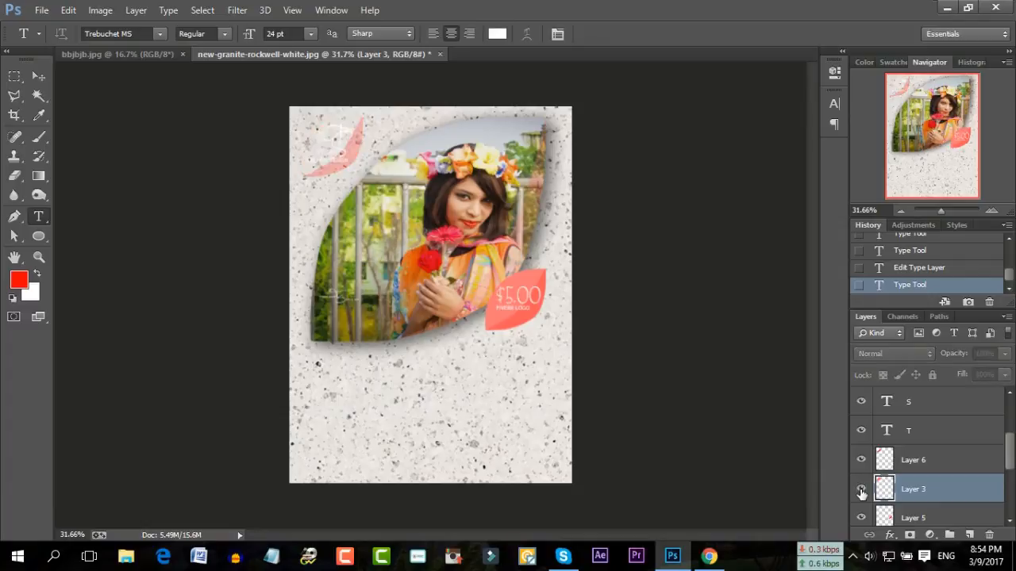
left_click(861, 490)
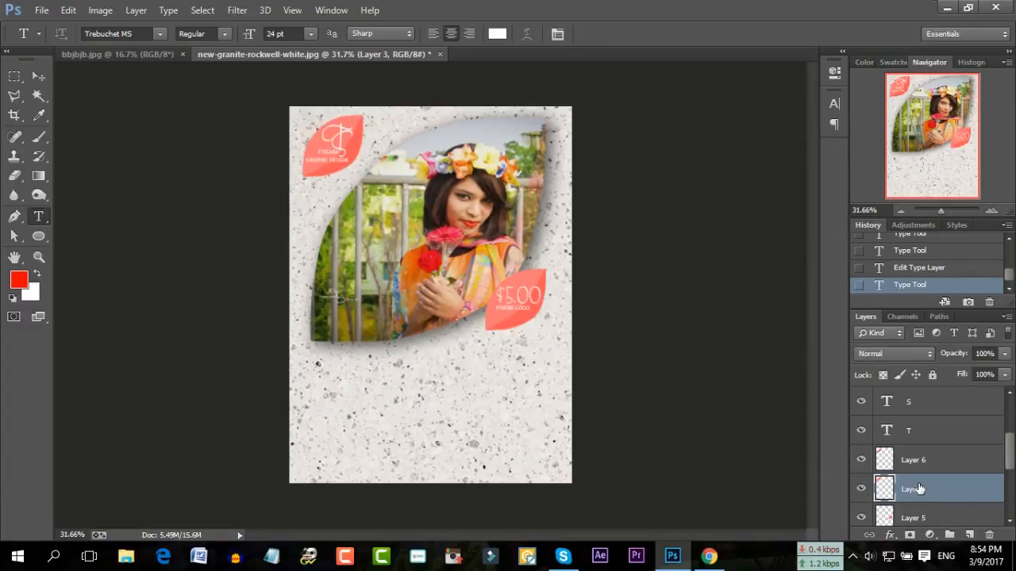
left_click(861, 489)
left_click(861, 489)
Set Layer 3's opacity to 50% and merge it with Layer 6
left_click(985, 353)
left_click_drag(985, 353, 972, 359)
type("50")
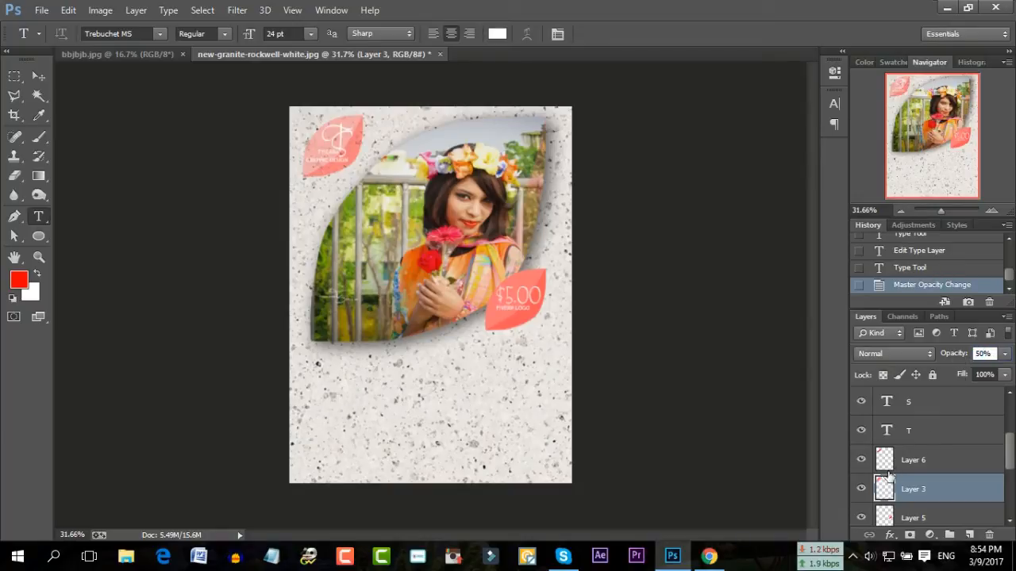
left_click(935, 460)
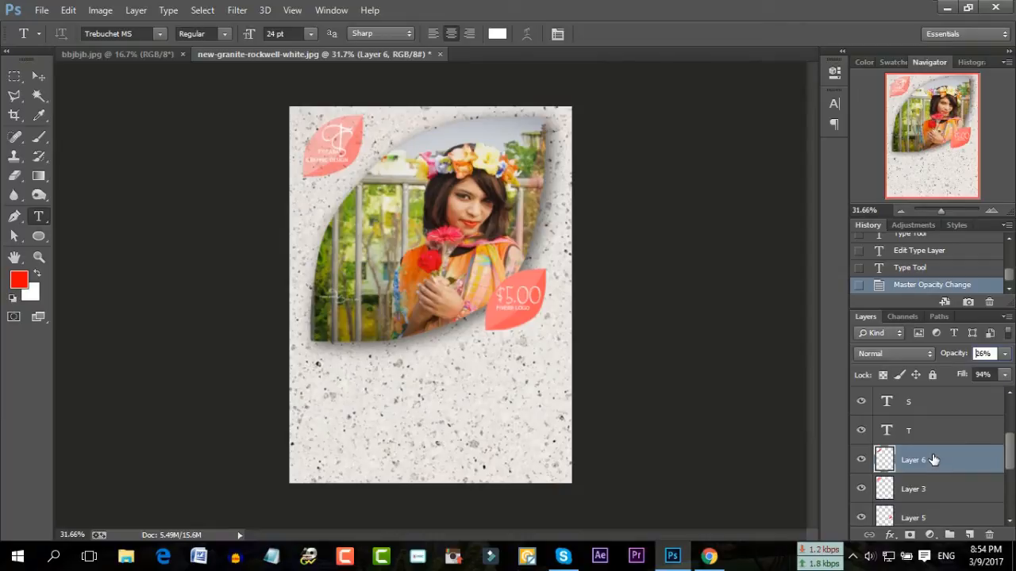
left_click(927, 488, "ctrl")
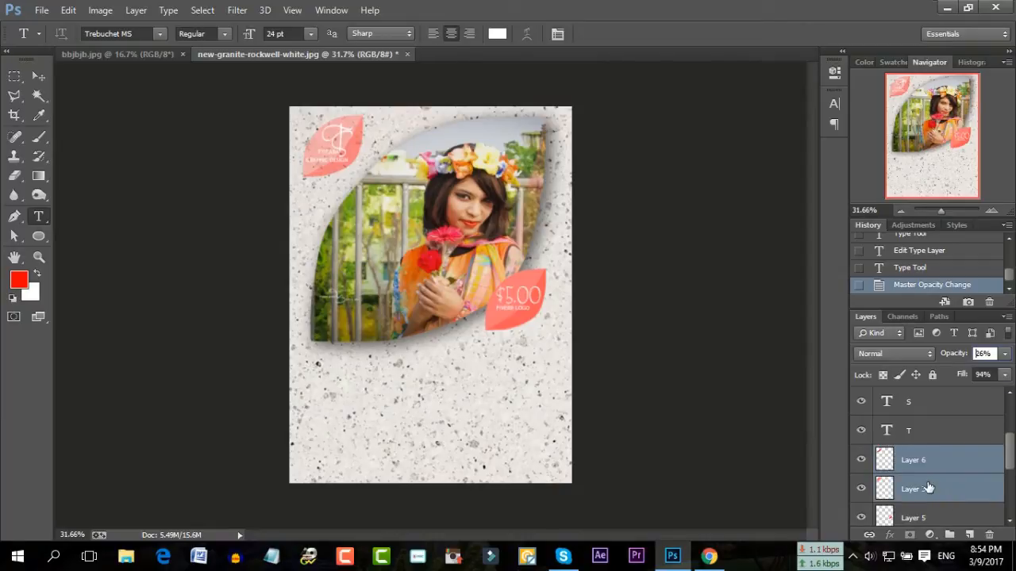
right_click(924, 462)
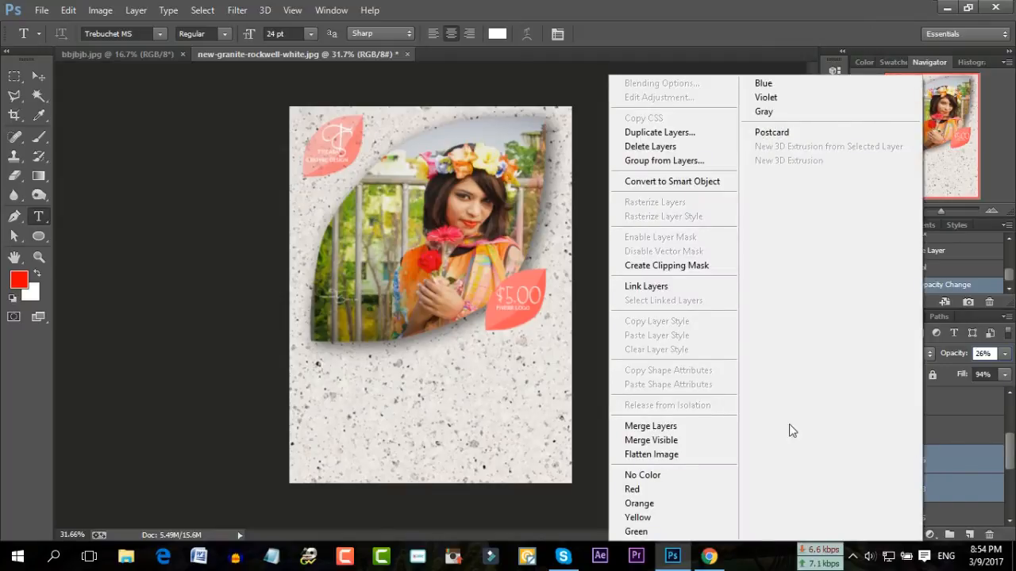
left_click(652, 426)
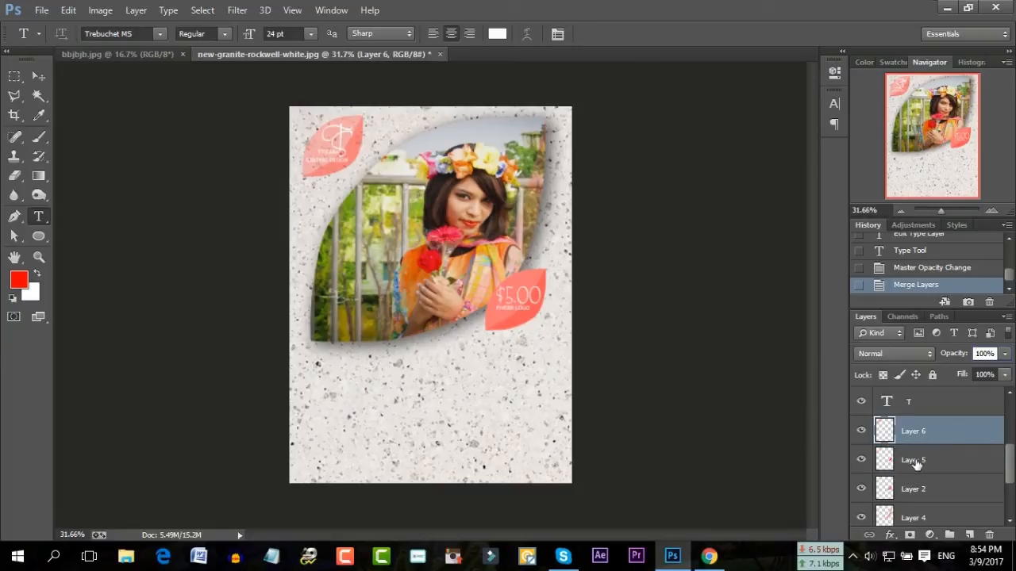
Lower the price leaf on Layer 2 to 50% opacity and merge it into Layer 5
left_click(861, 489)
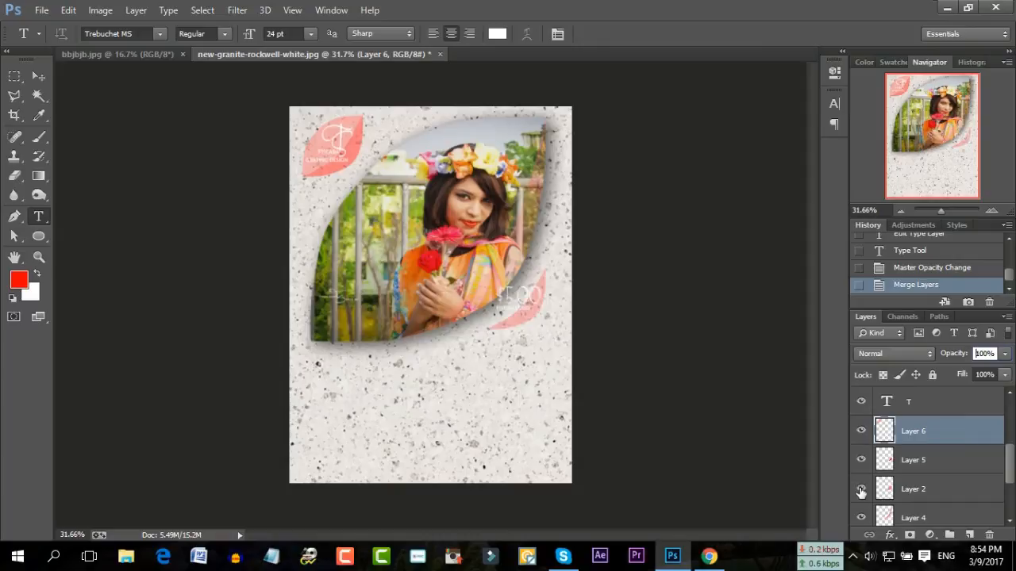
left_click(860, 490)
left_click(904, 489)
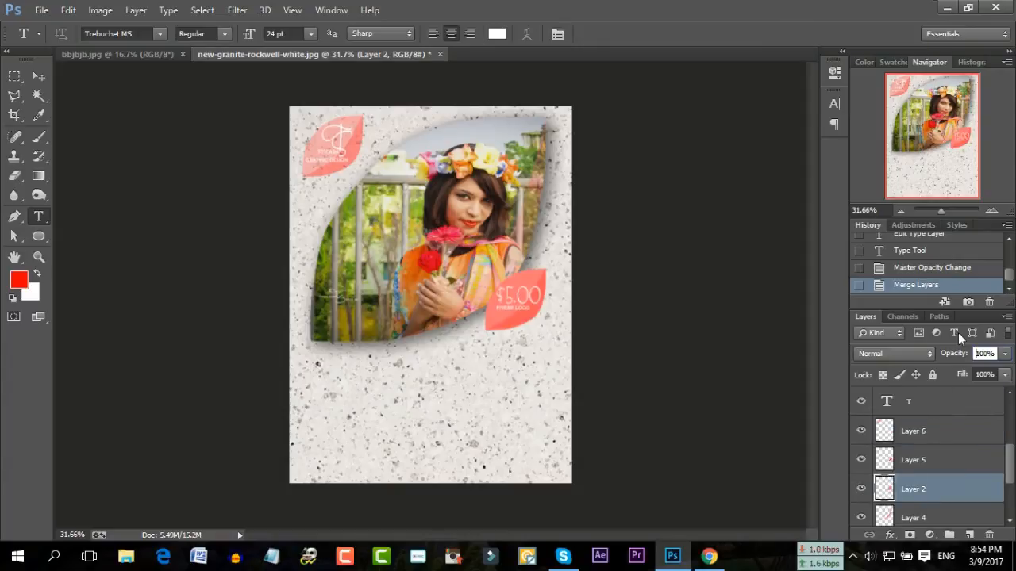
left_click(984, 353)
type("5")
key("Return")
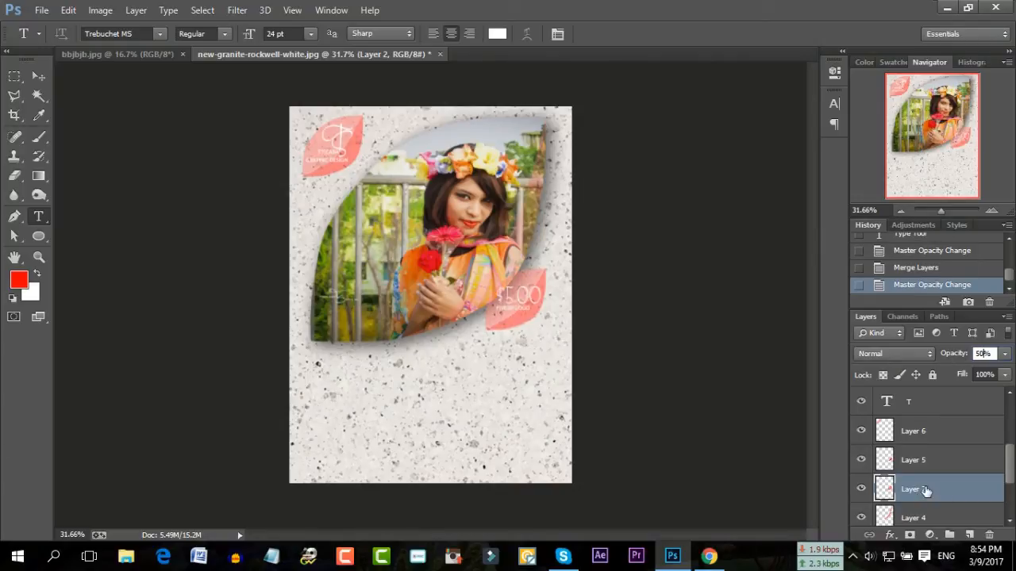
left_click(926, 464, "shift")
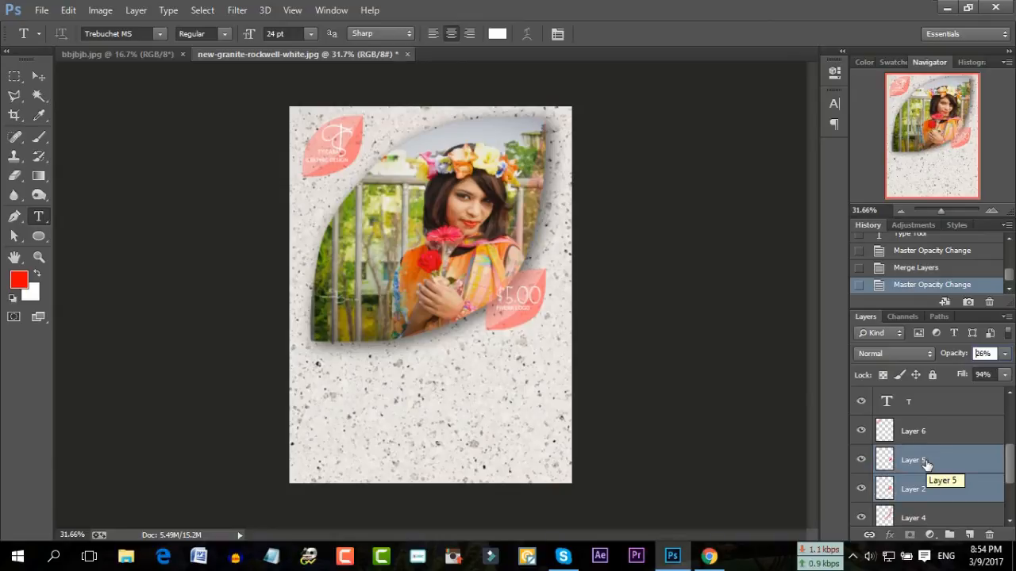
right_click(926, 464)
left_click(696, 422)
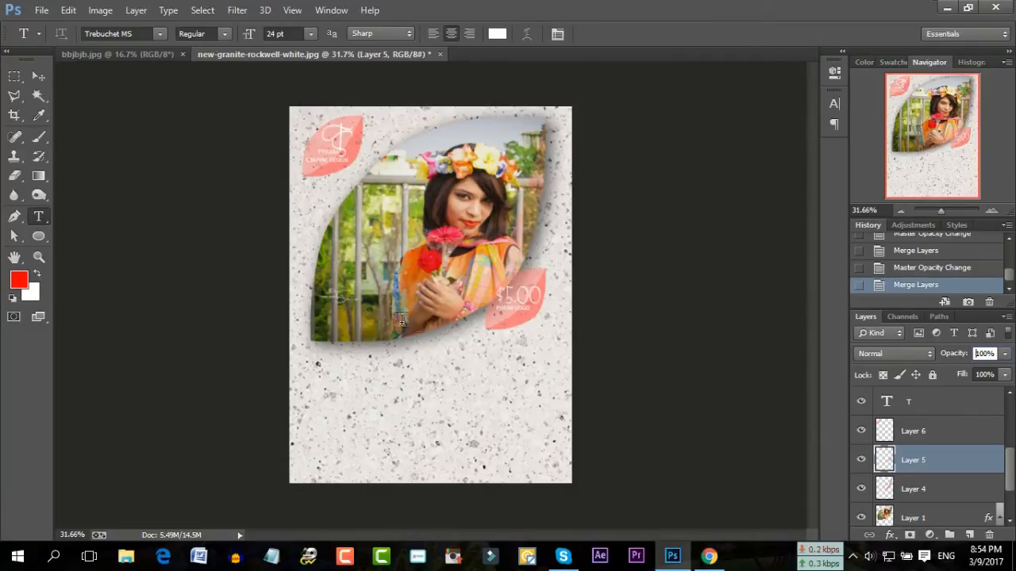
Create a heading text box below the portrait and make its text black
left_click_drag(302, 353, 559, 427)
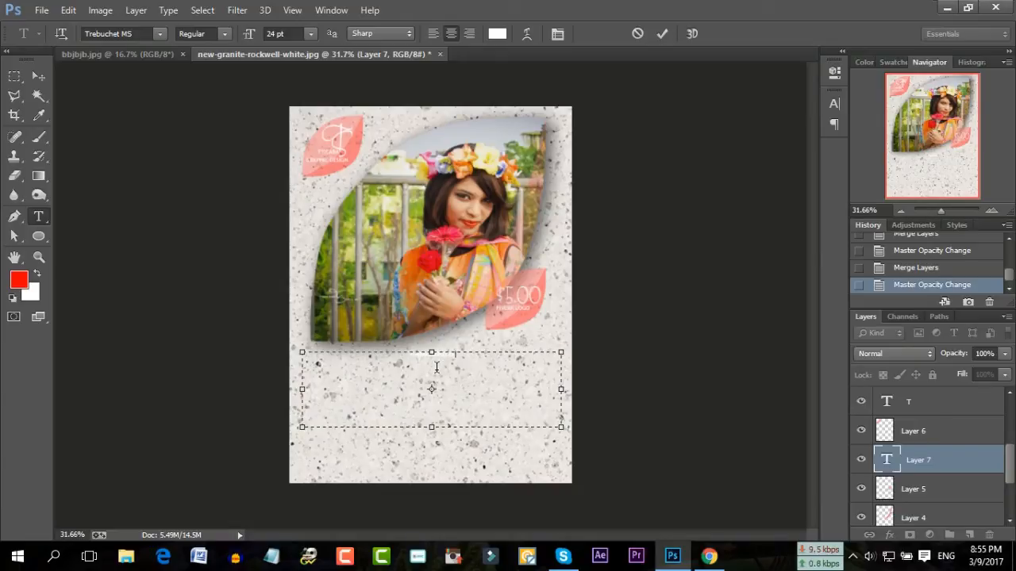
key("ctrl+a")
left_click(500, 37)
left_click_drag(712, 446, 602, 551)
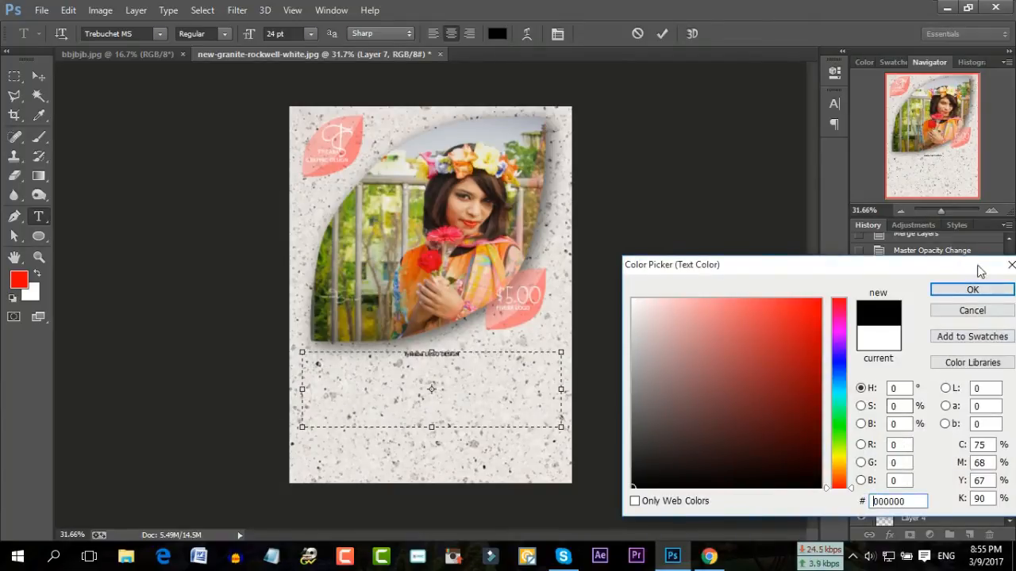
left_click(972, 290)
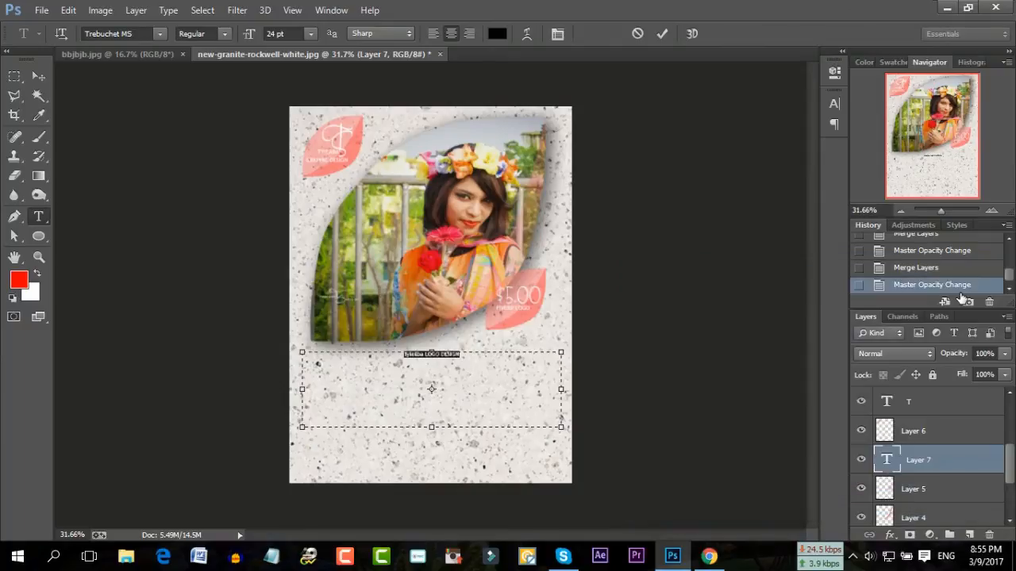
Set the heading to 72 pt and correct the first word to 'TYIEABA'
left_click(310, 33)
left_click(293, 285)
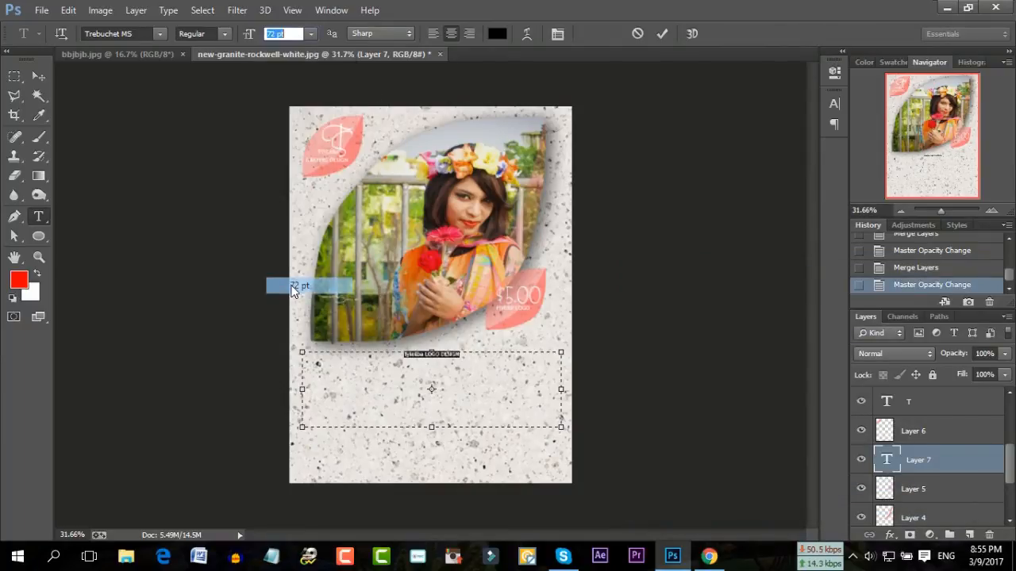
left_click_drag(406, 361, 353, 361)
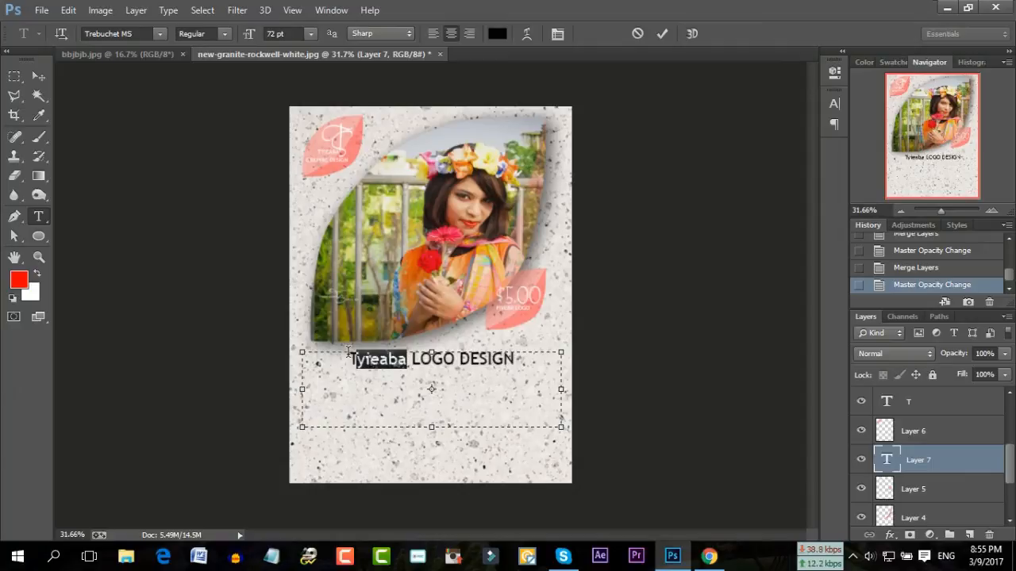
type("T")
key("BackSpace")
type("YIEA")
type("BA")
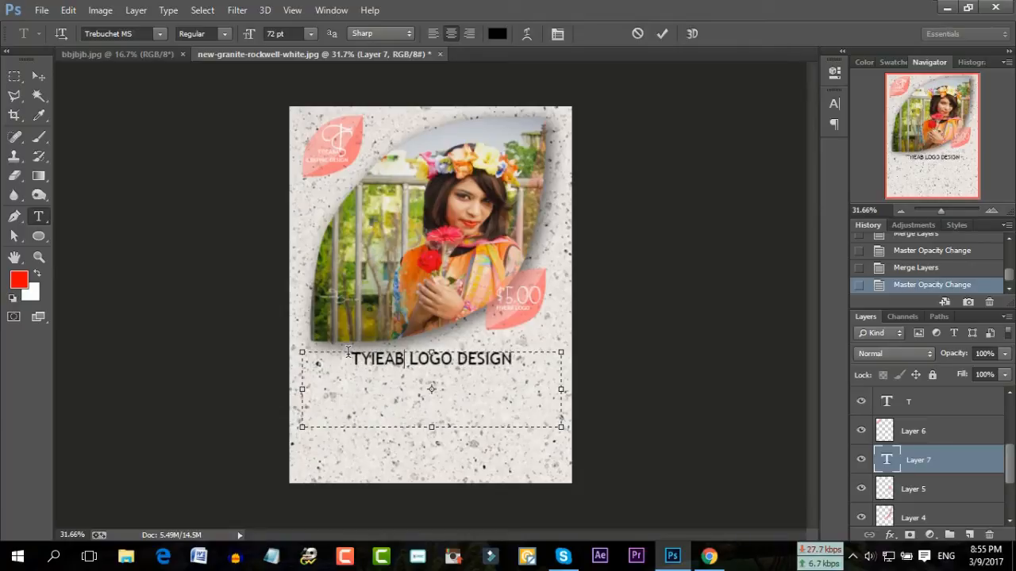
Change the heading font, trying Stalemate before settling on Verdana
key("ctrl+a")
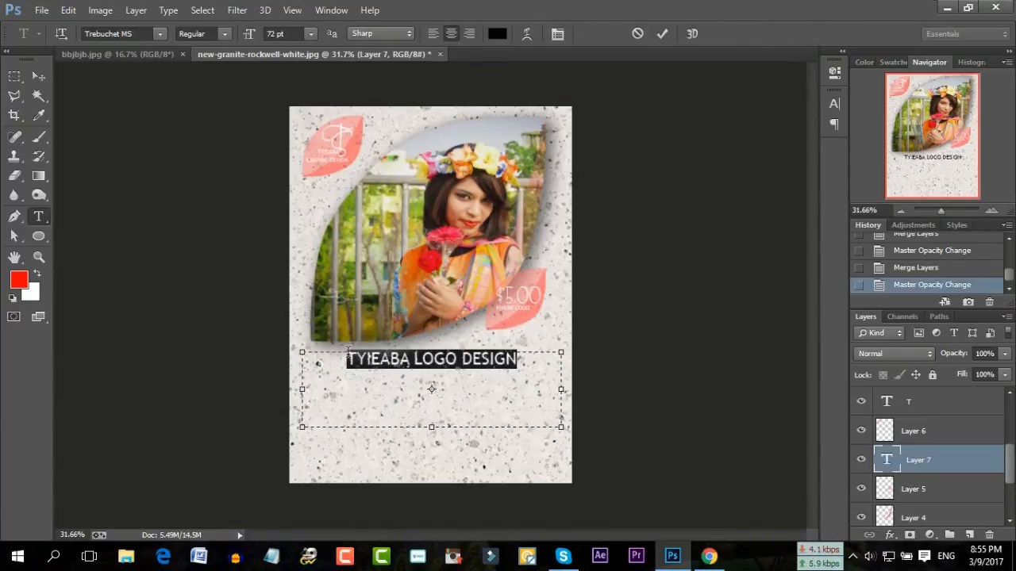
left_click(160, 33)
scroll(187, 131, "up", 4)
scroll(187, 135, "up", 3)
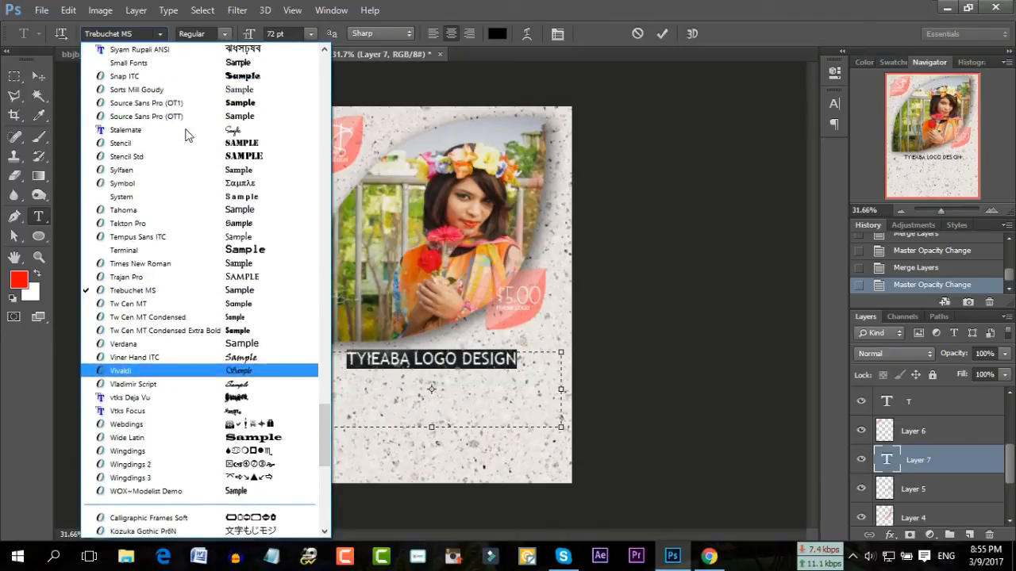
left_click(252, 133)
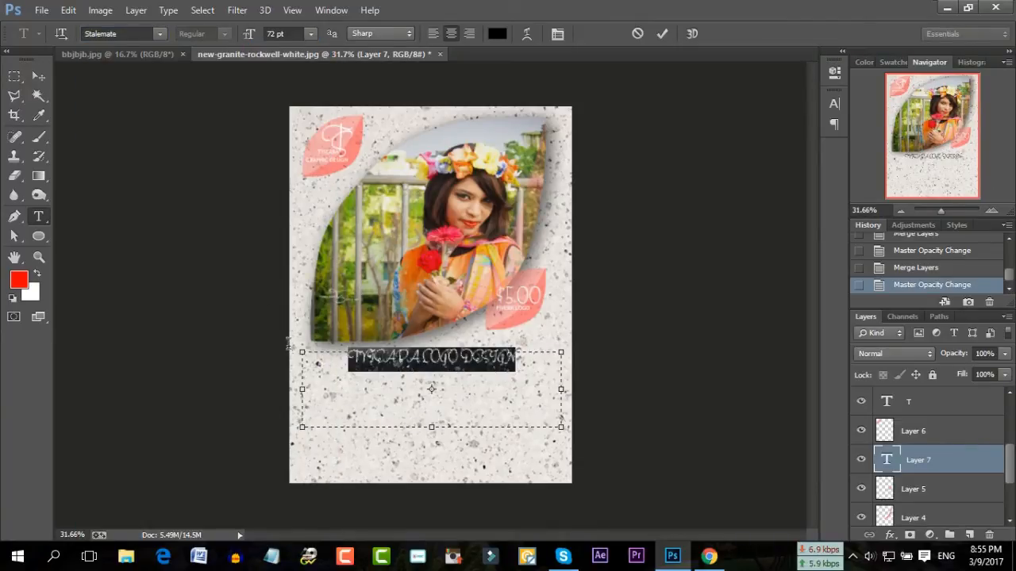
left_click(160, 33)
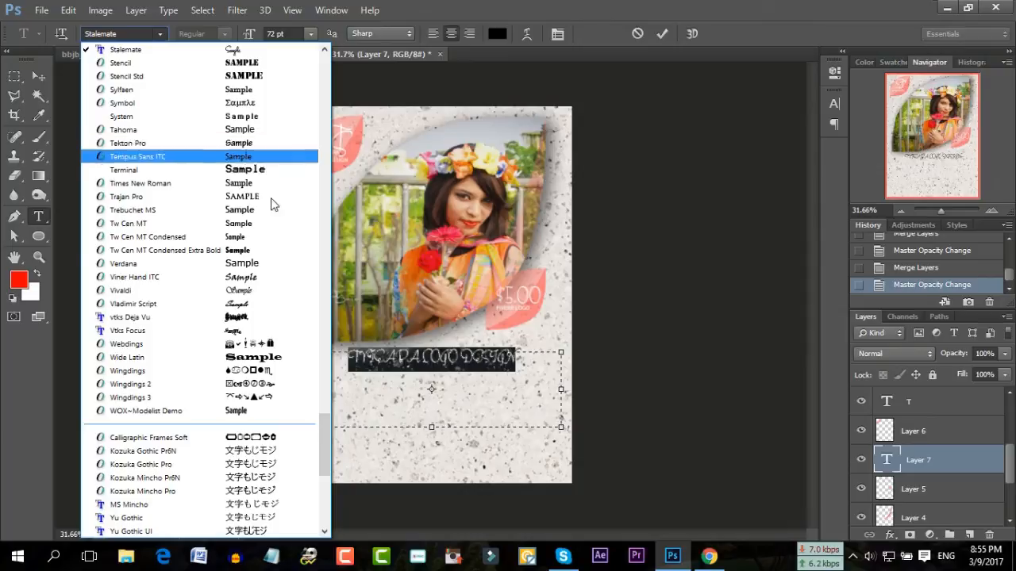
left_click(263, 264)
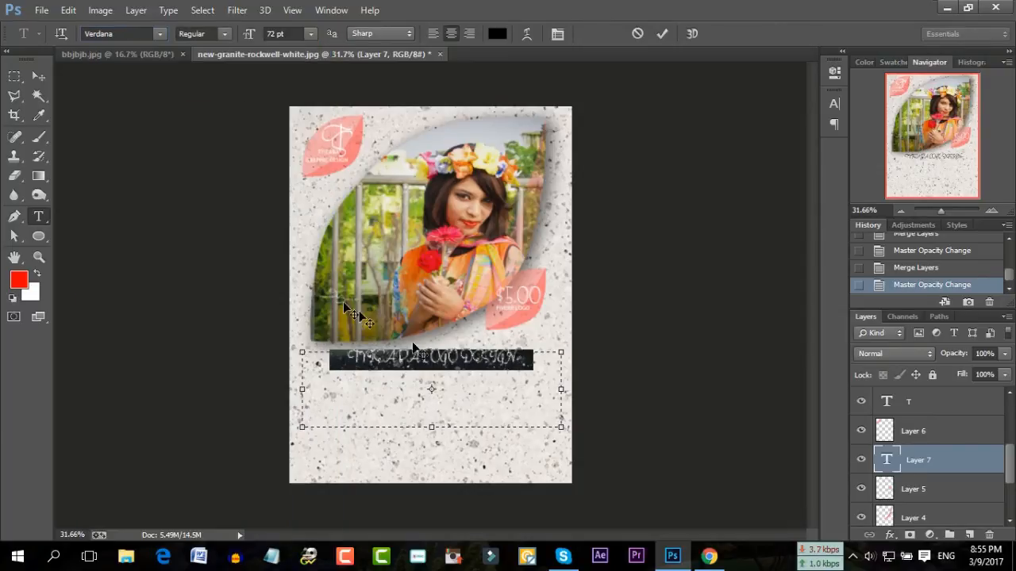
Enlarge the heading to 86 pt, nudge it into place, and draw a new text box beneath
key("ctrl+a")
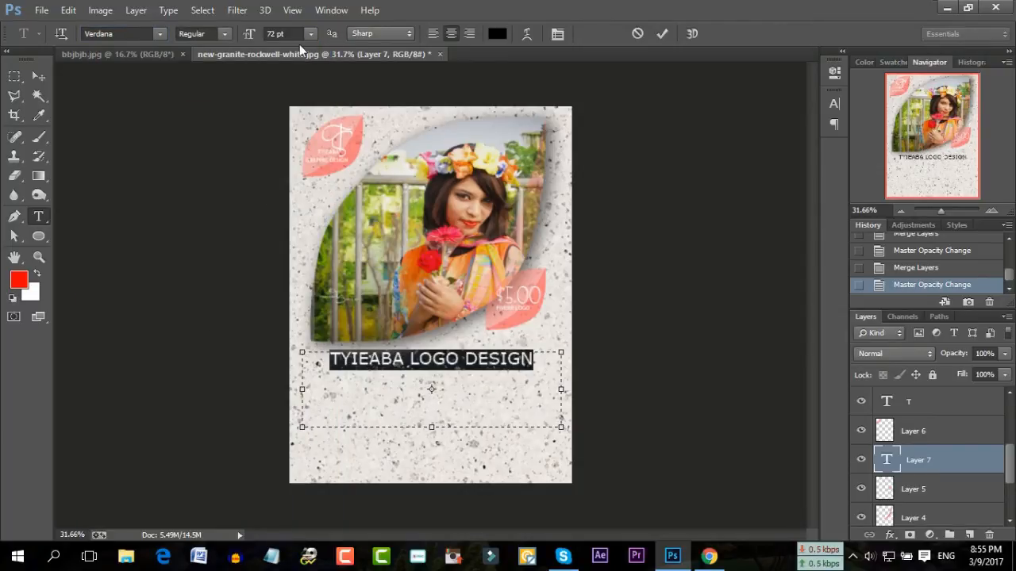
left_click(278, 33)
scroll(278, 32, "up", 10)
scroll(278, 32, "up", 3)
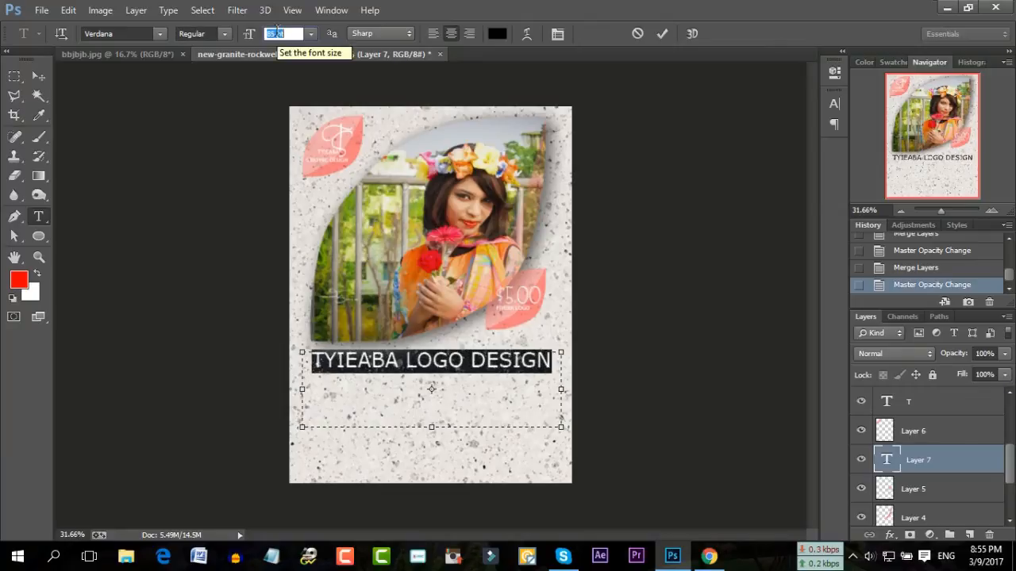
left_click(415, 363)
left_click_drag(438, 300, 446, 303)
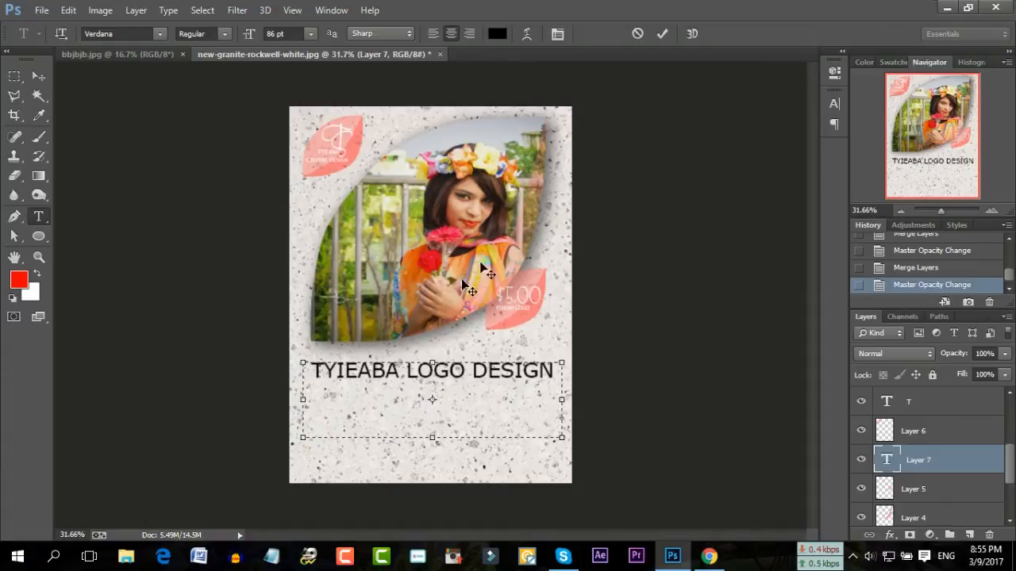
left_click_drag(295, 399, 615, 503)
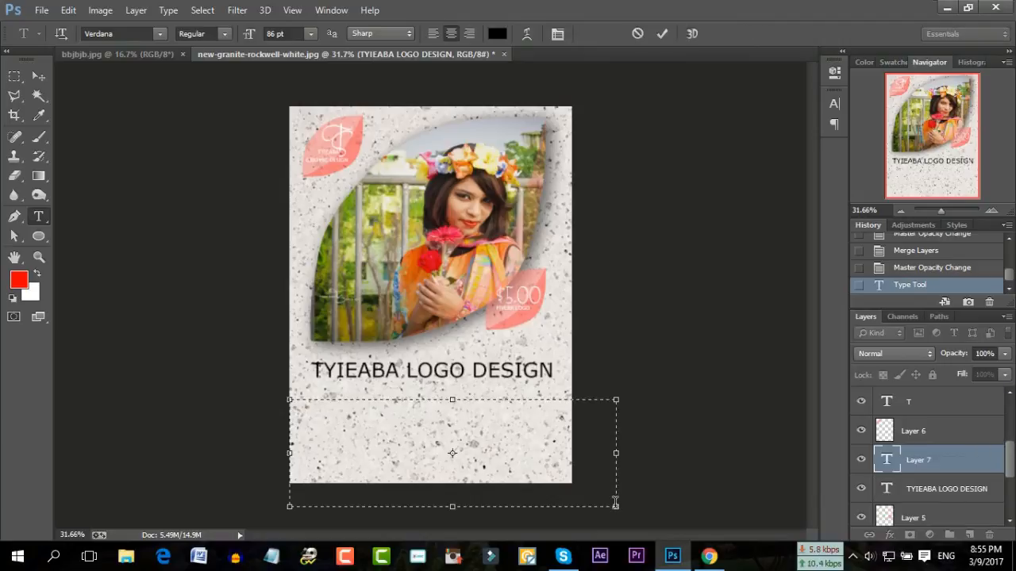
Open the Fiverr profile page from the account menu in the browser
left_click(709, 556)
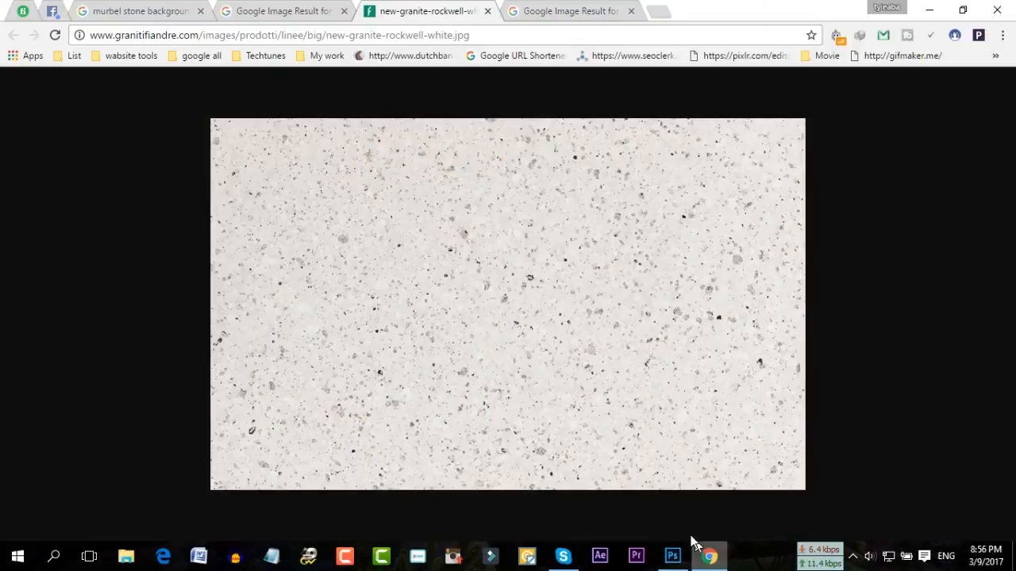
left_click(21, 12)
left_click(879, 90)
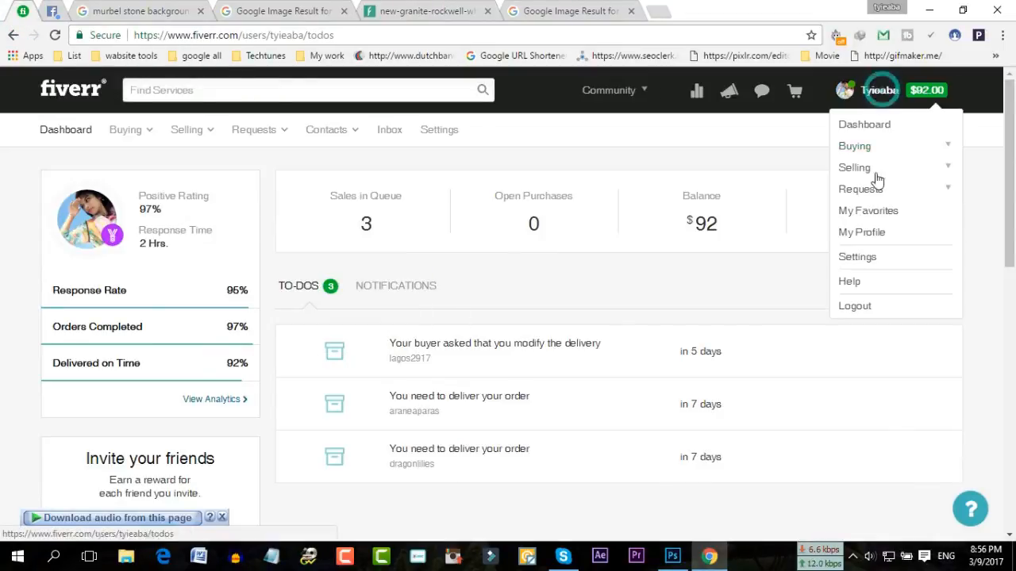
left_click(861, 233)
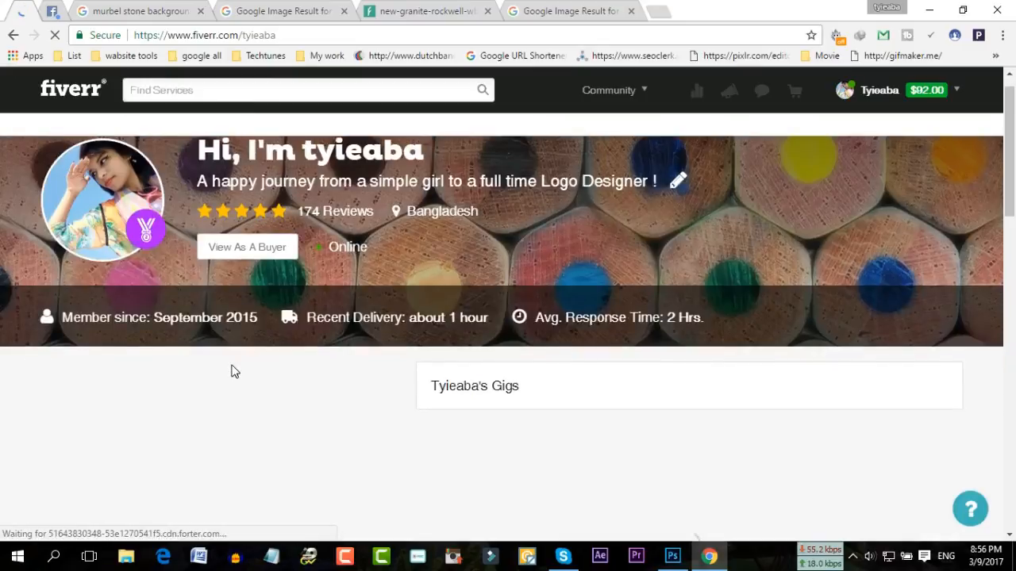
Copy the profile description paragraph and return to the Photoshop text box
scroll(174, 382, "down", 1)
left_click(138, 402)
scroll(139, 403, "up", 2)
left_click_drag(68, 367, 52, 366)
left_click_drag(129, 488, 44, 441)
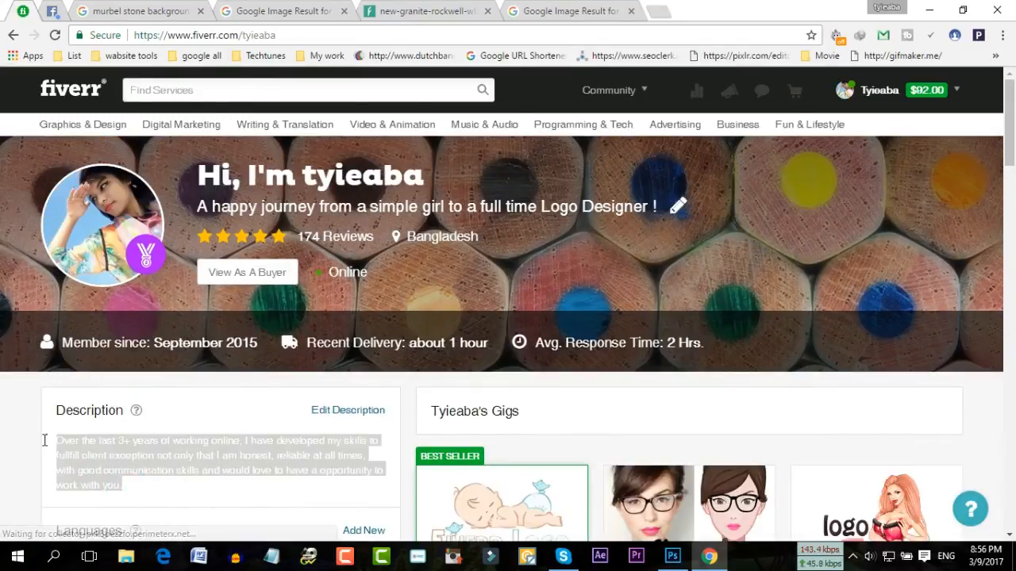
right_click(106, 457)
left_click(167, 345)
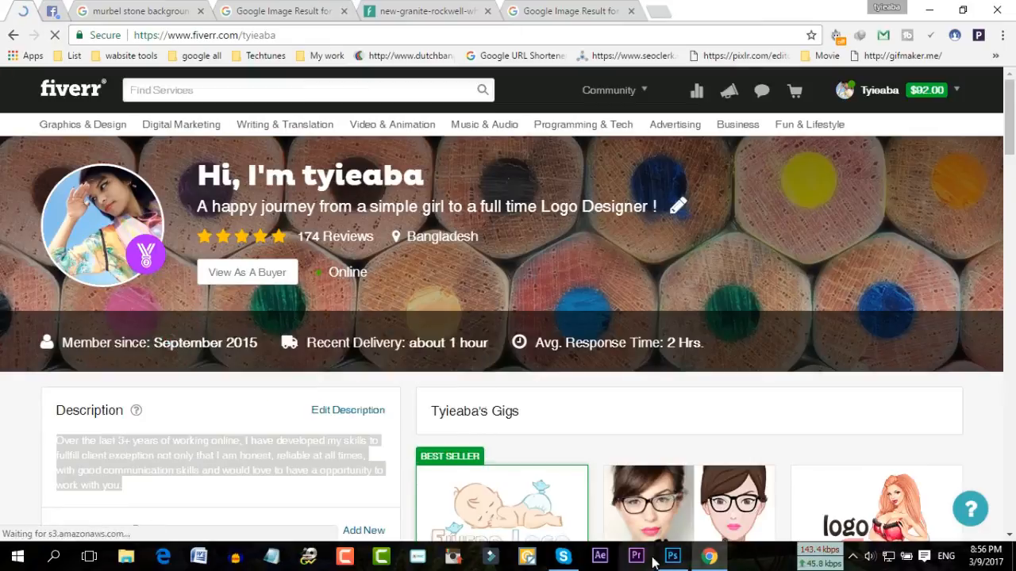
left_click(672, 556)
right_click(442, 115)
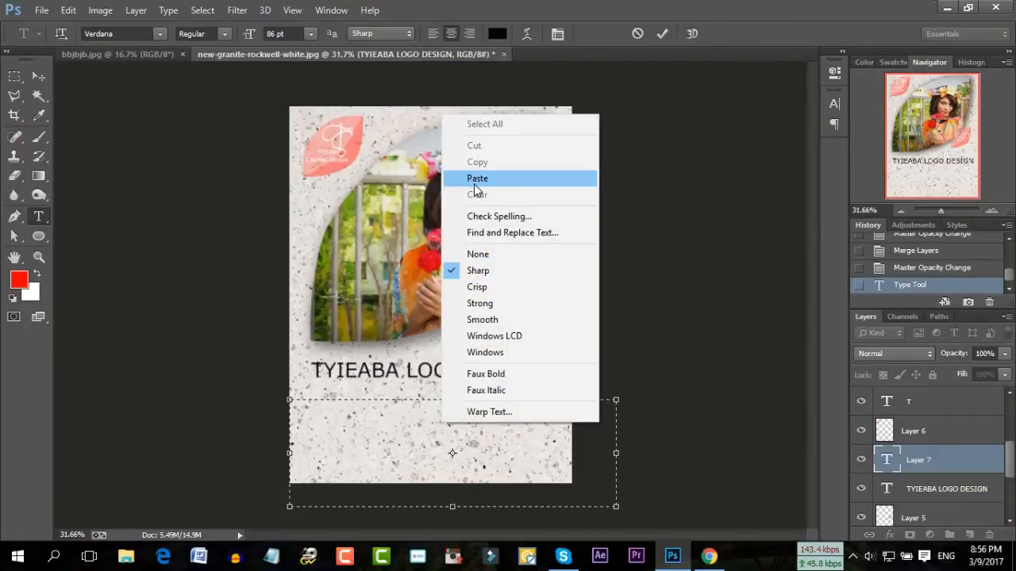
Paste the description into the text box and size it to 38 pt
left_click(476, 179)
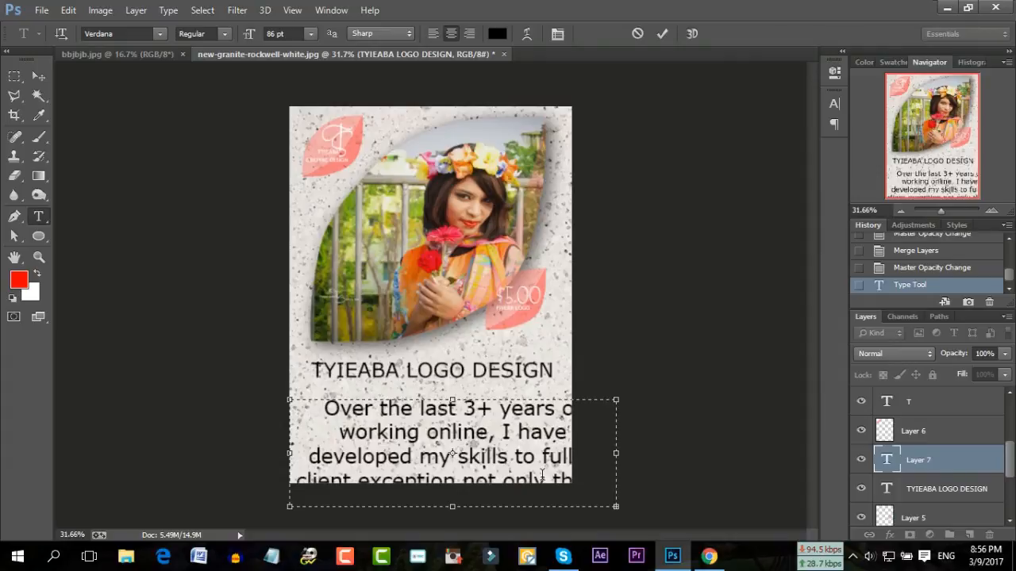
key("ctrl+a")
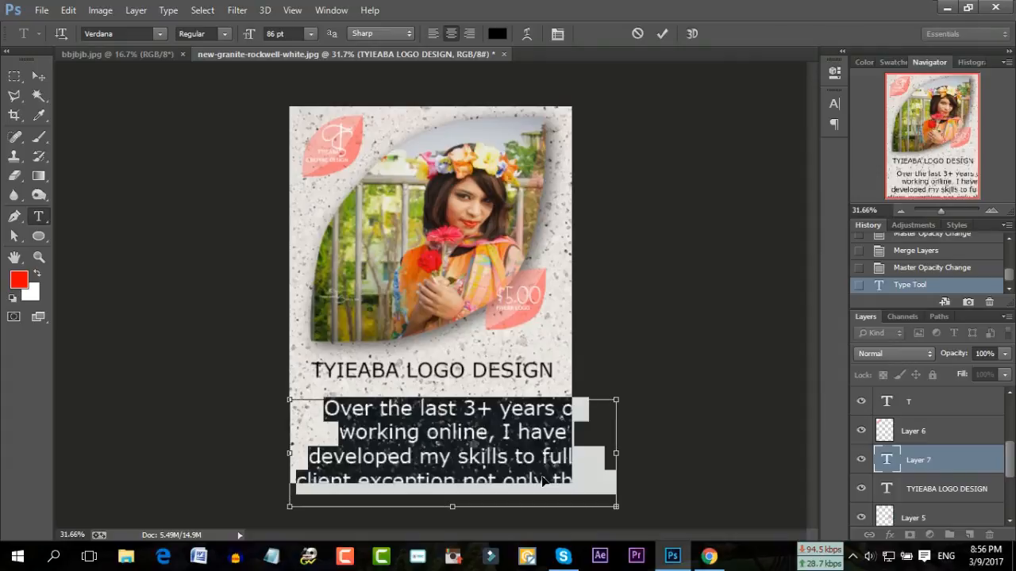
left_click(310, 34)
left_click(307, 252)
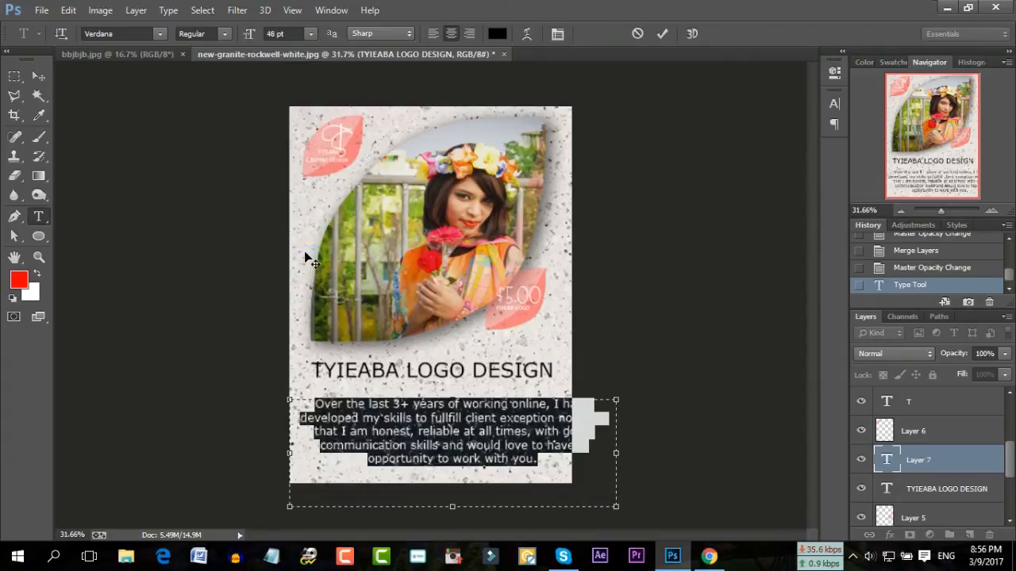
left_click(285, 31)
scroll(285, 30, "down", 12)
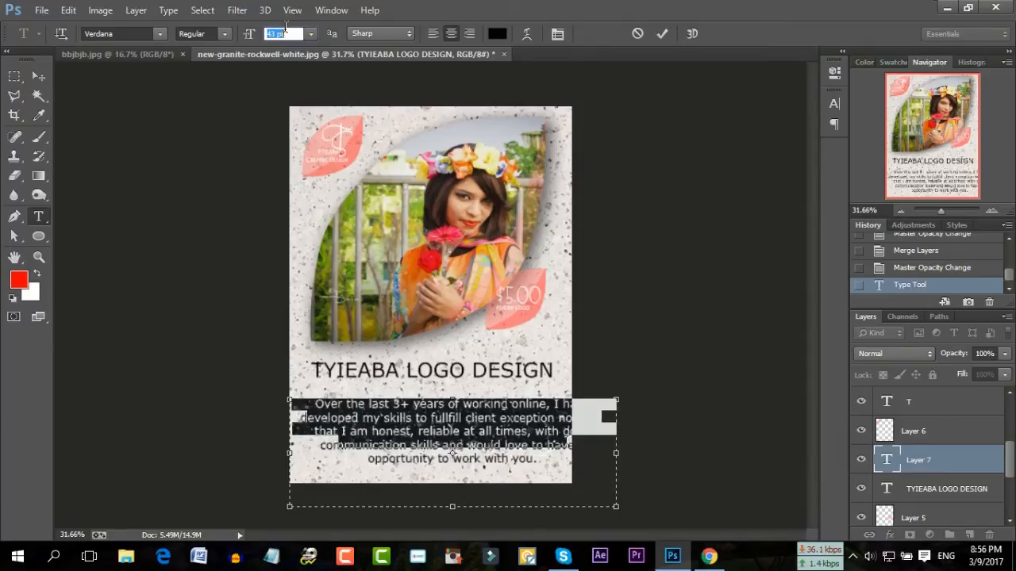
scroll(284, 31, "up", 2)
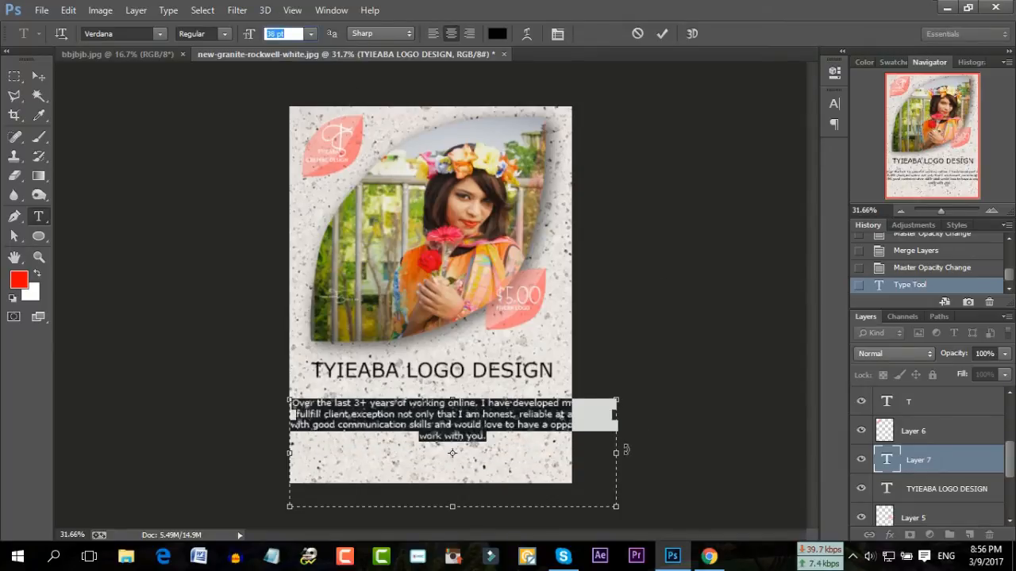
Narrow the paragraph box from both sides and commit the text
left_click(615, 451)
left_click_drag(619, 456, 573, 447)
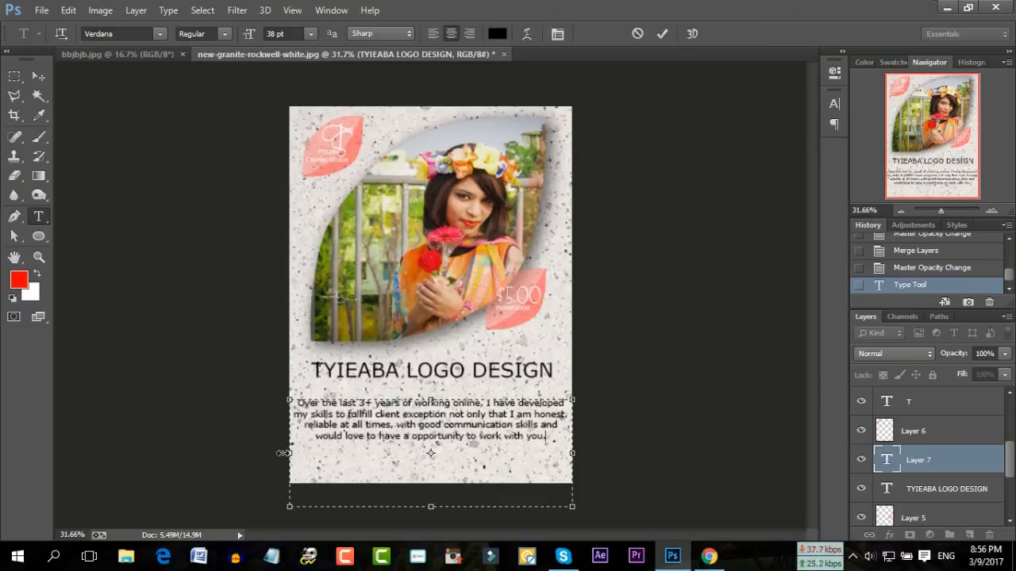
left_click_drag(284, 453, 296, 451)
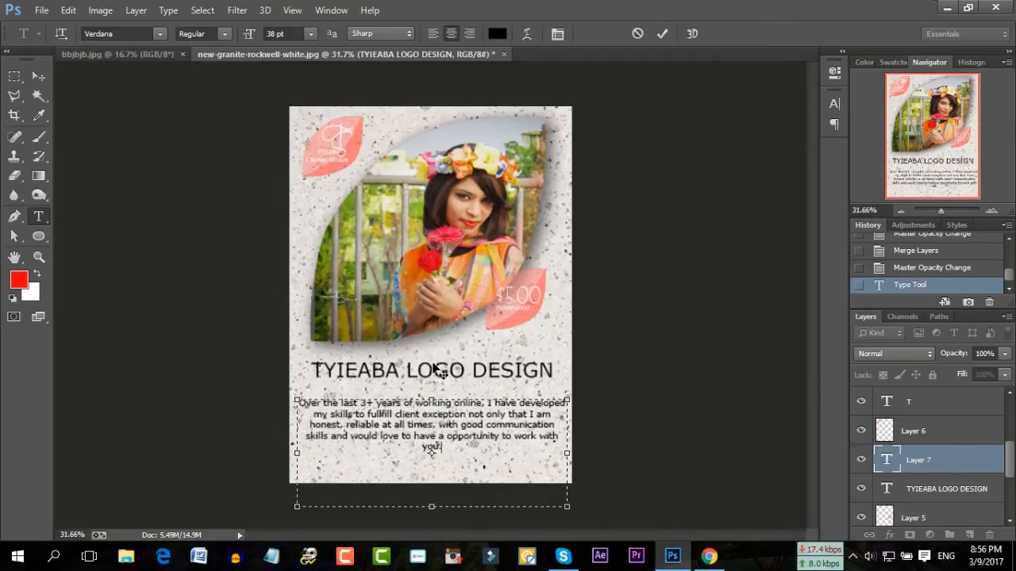
left_click(662, 34)
left_click(407, 372)
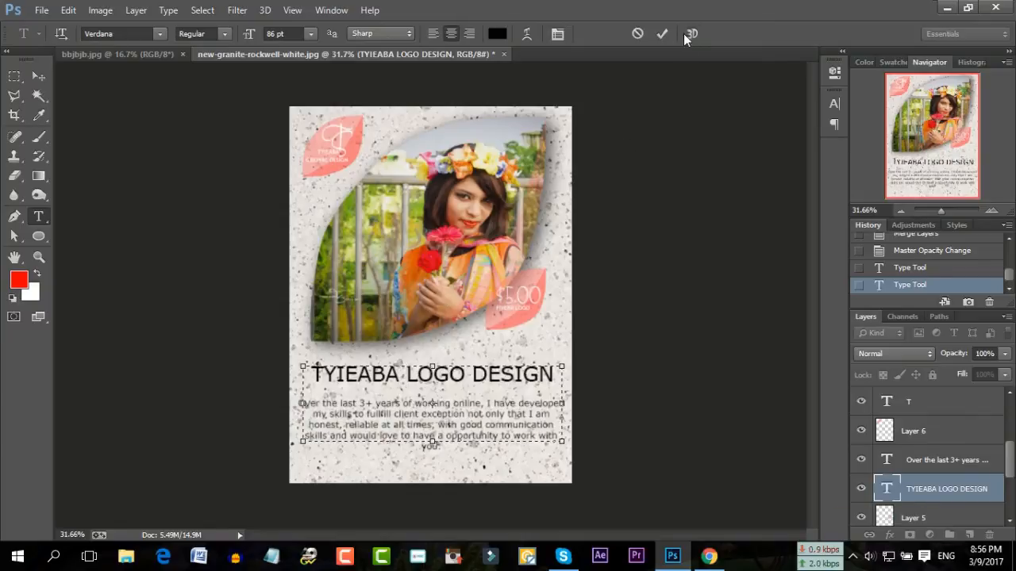
Commit the heading edit and zoom in on the portrait's upper area
left_click(662, 33)
left_click_drag(940, 212, 943, 212)
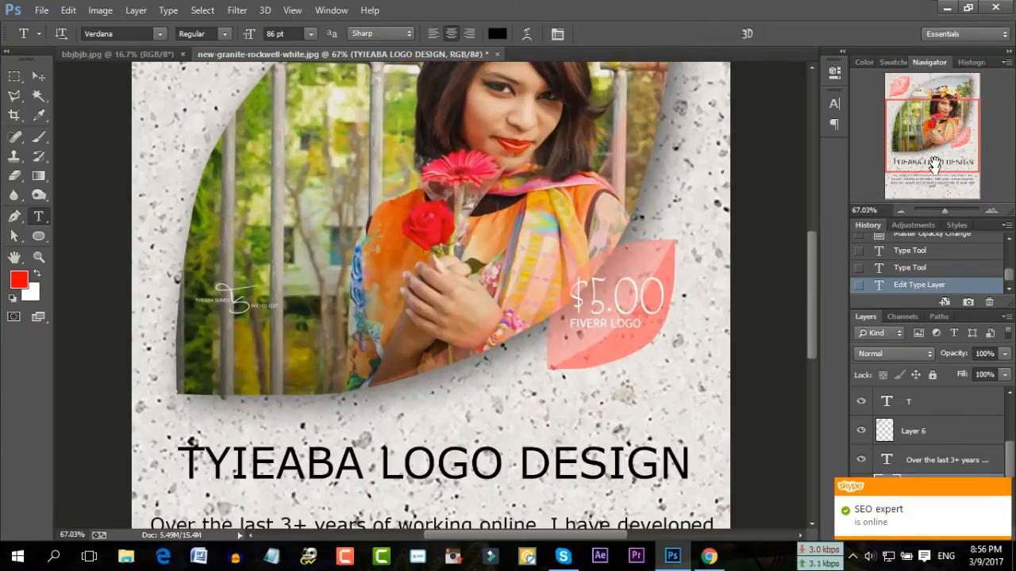
left_click_drag(929, 144, 922, 113)
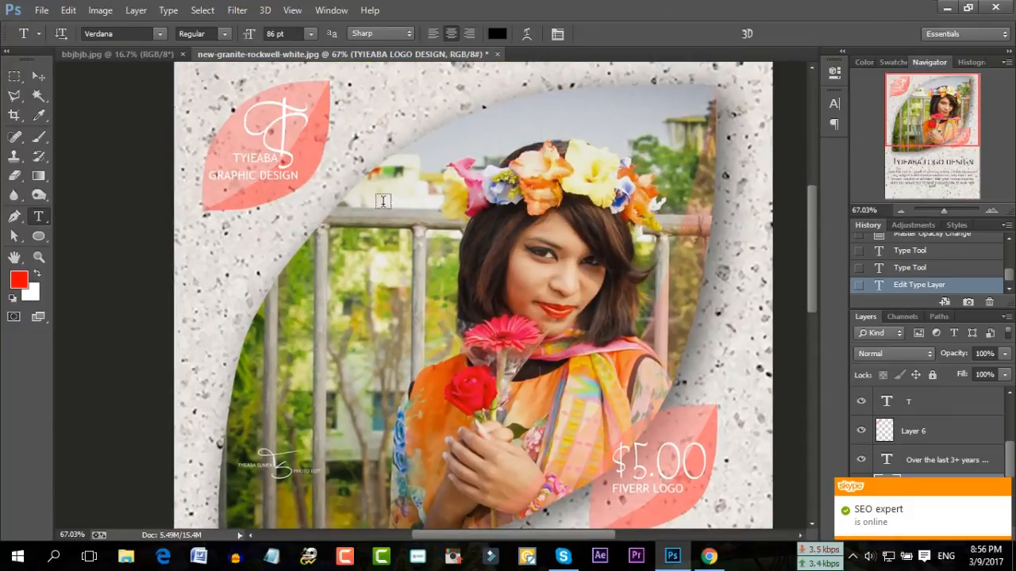
Toggle Layer 5's visibility to confirm it holds the pink $5.00 leaf
left_click(933, 431)
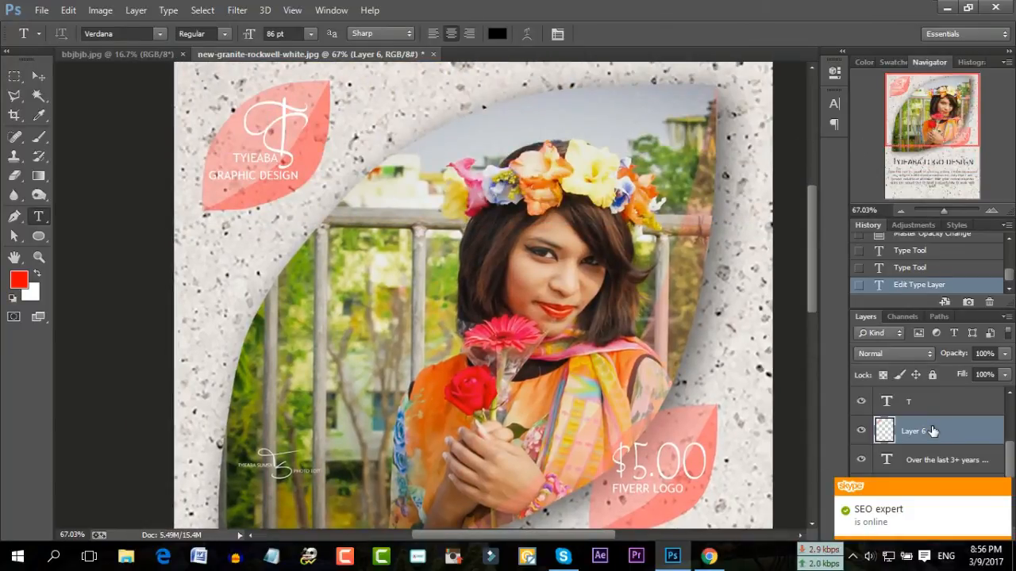
scroll(932, 431, "up", 4)
scroll(933, 431, "down", 5)
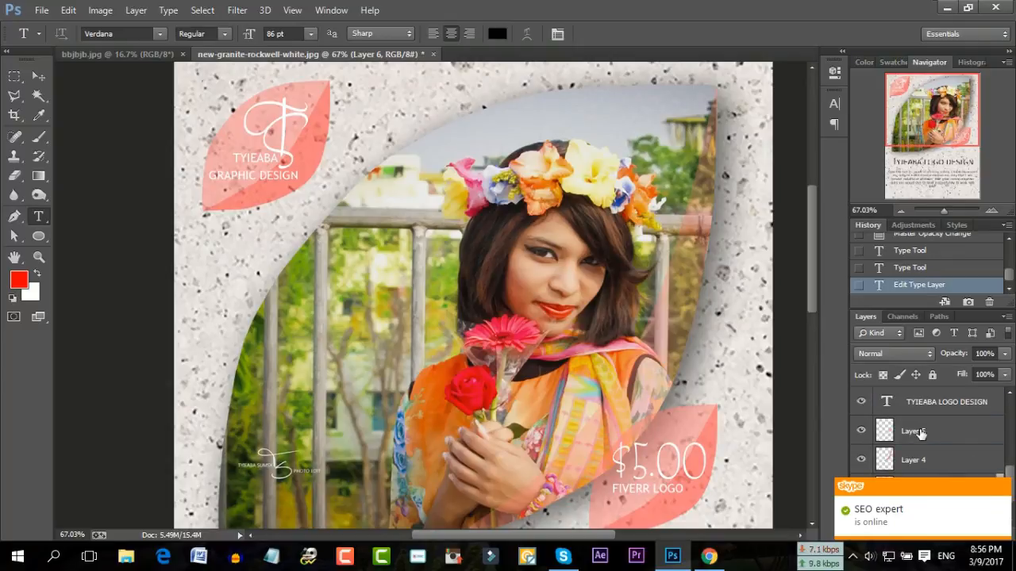
left_click(920, 431)
left_click(860, 431)
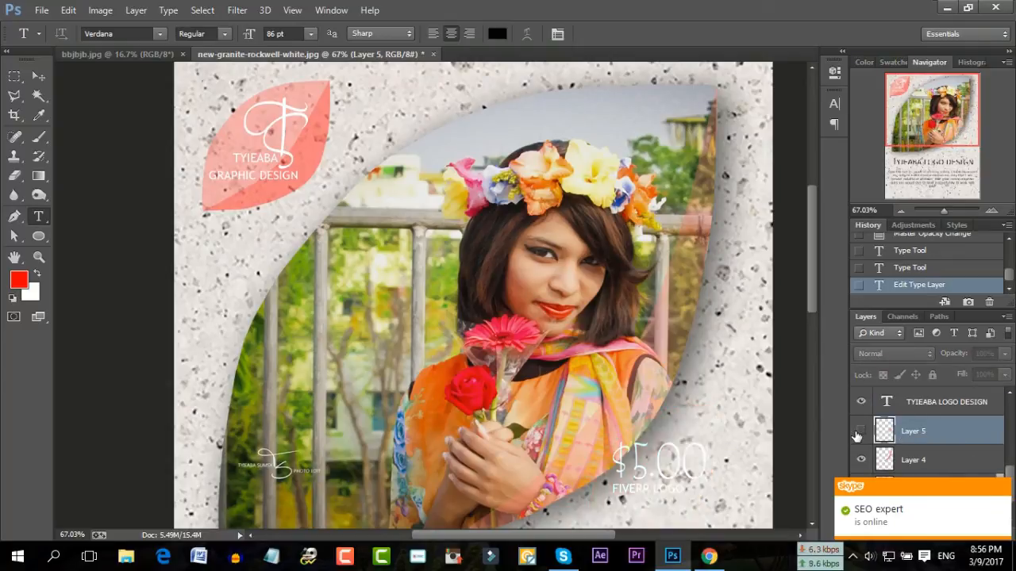
left_click(860, 431)
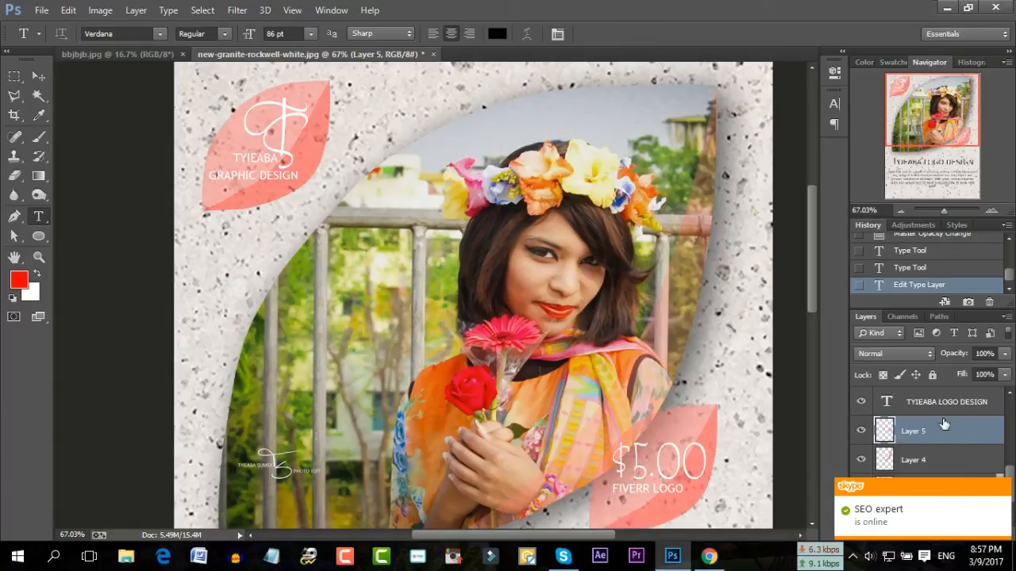
left_click(1004, 490)
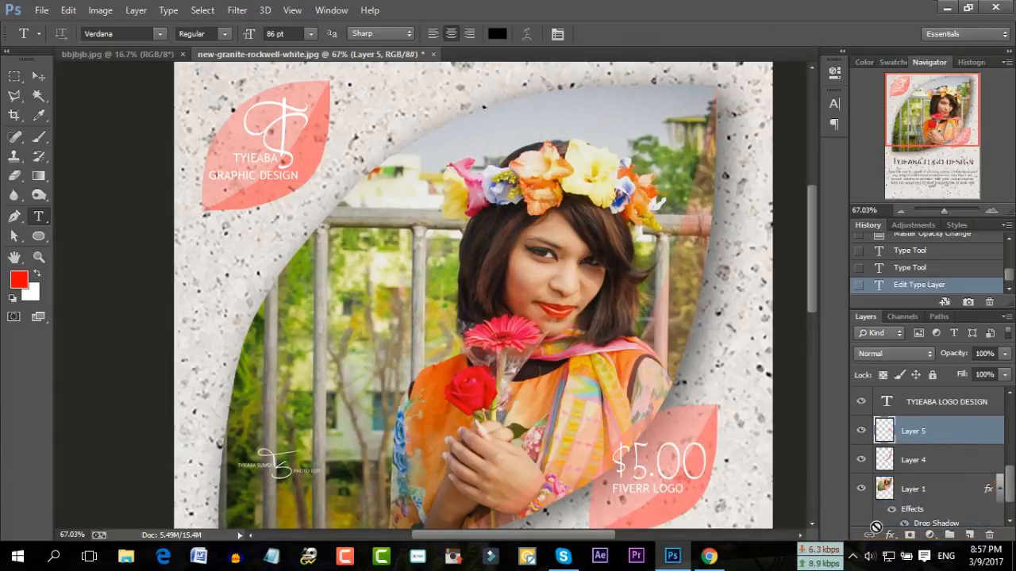
left_click(888, 536)
Add a larger, softer, lower-opacity drop shadow to Layer 5
left_click(894, 521)
left_click_drag(796, 167, 359, 98)
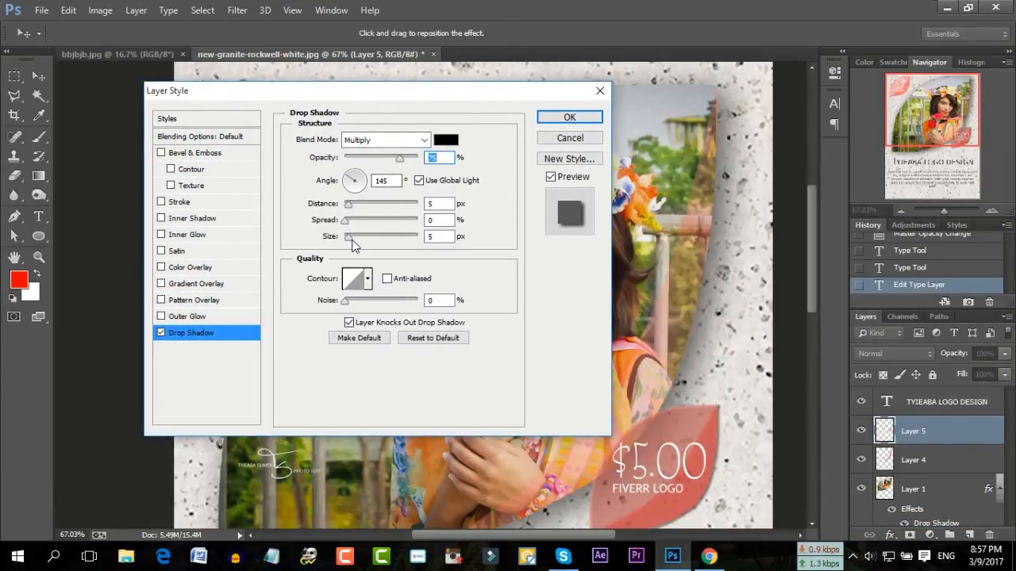
left_click_drag(356, 238, 364, 238)
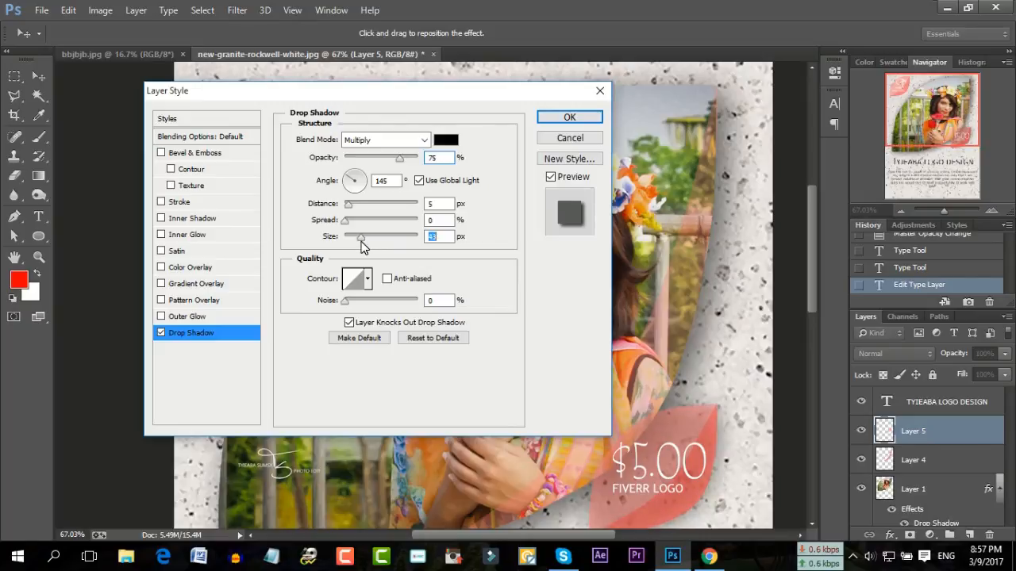
left_click_drag(400, 159, 370, 171)
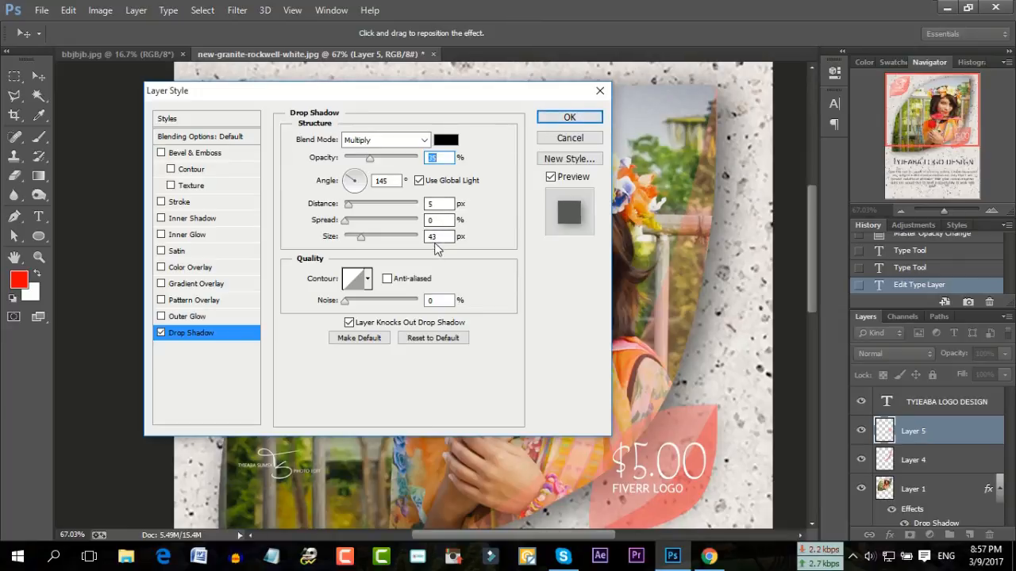
left_click(569, 116)
Give Layer 6 a drop shadow with 43 px size and 35% opacity
scroll(940, 442, "up", 1)
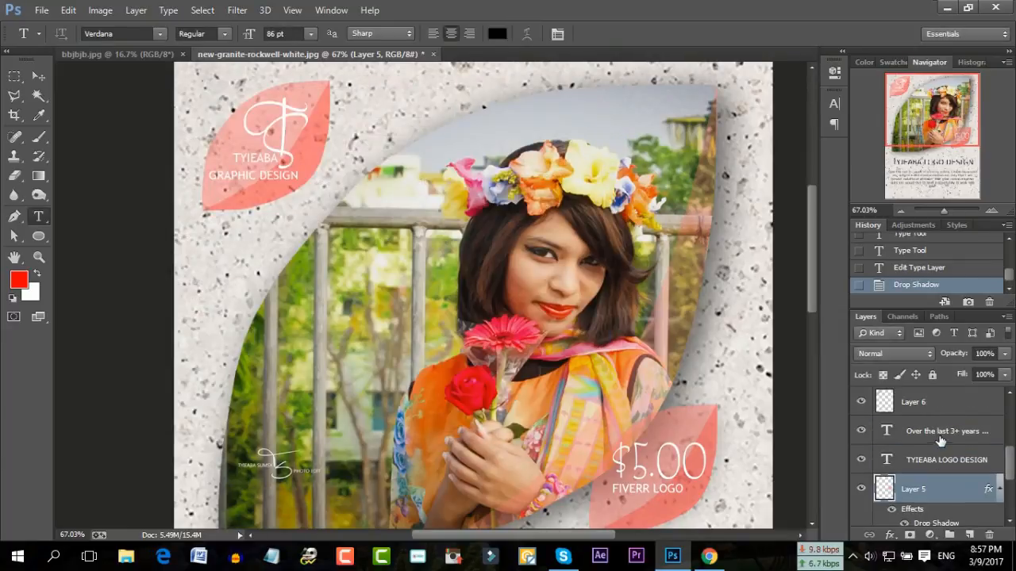
left_click(938, 403)
left_click(890, 536)
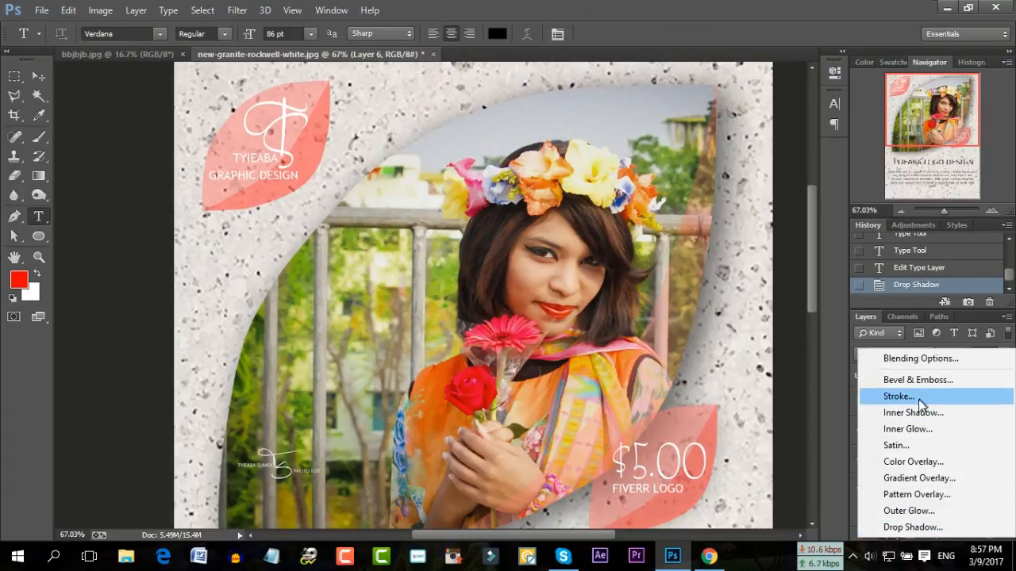
left_click(904, 527)
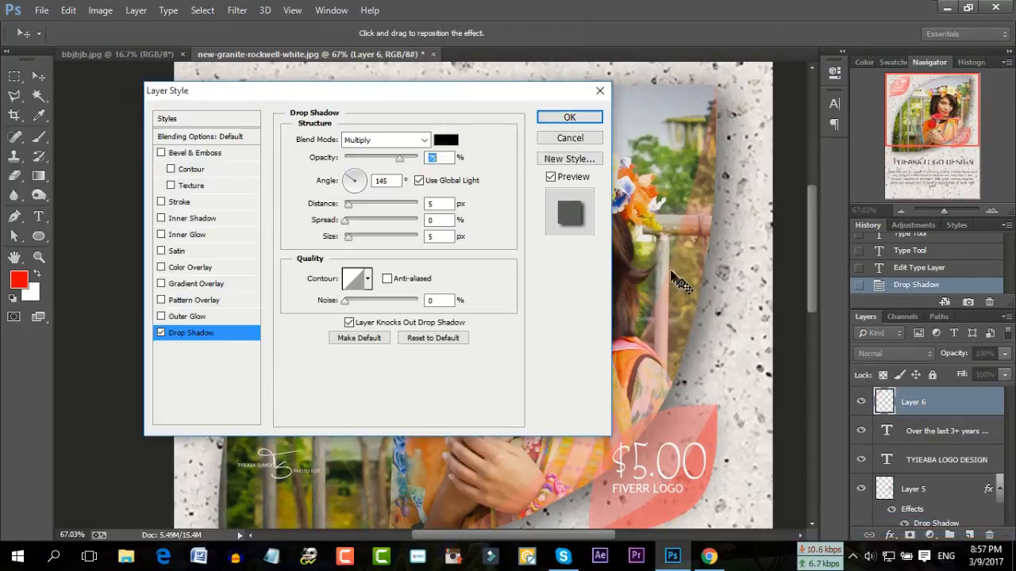
double_click(429, 235)
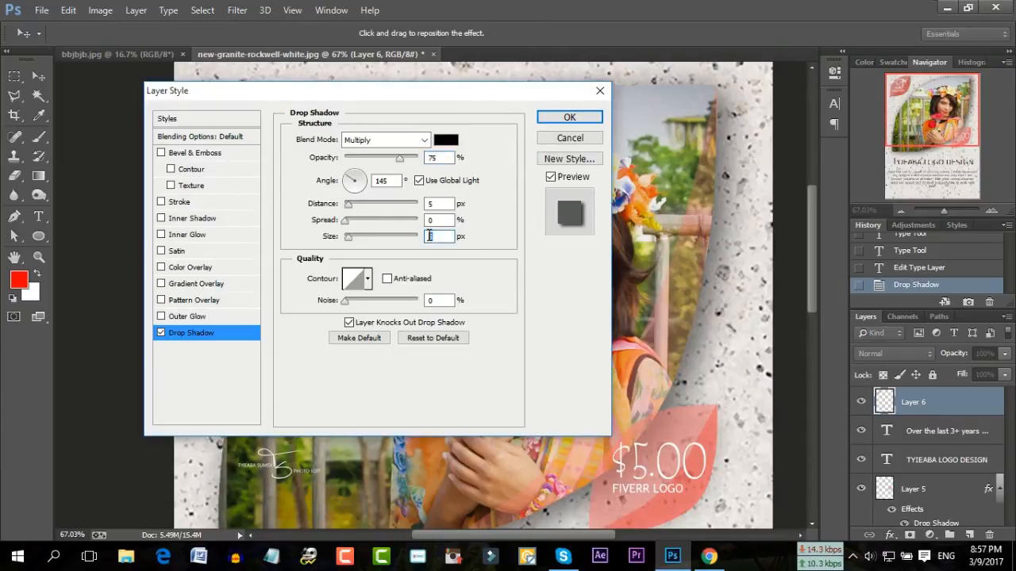
type("43")
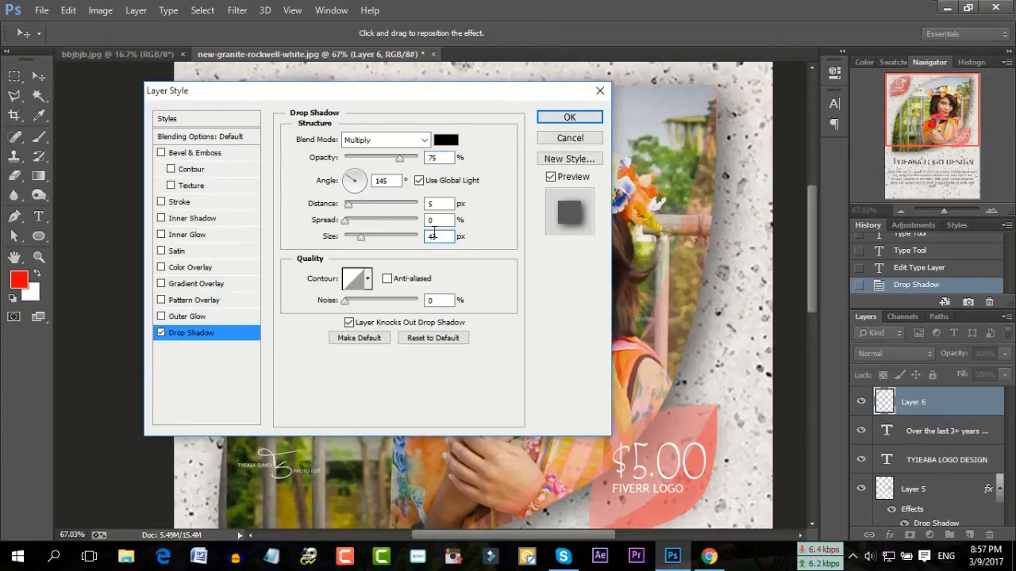
double_click(430, 158)
type("35")
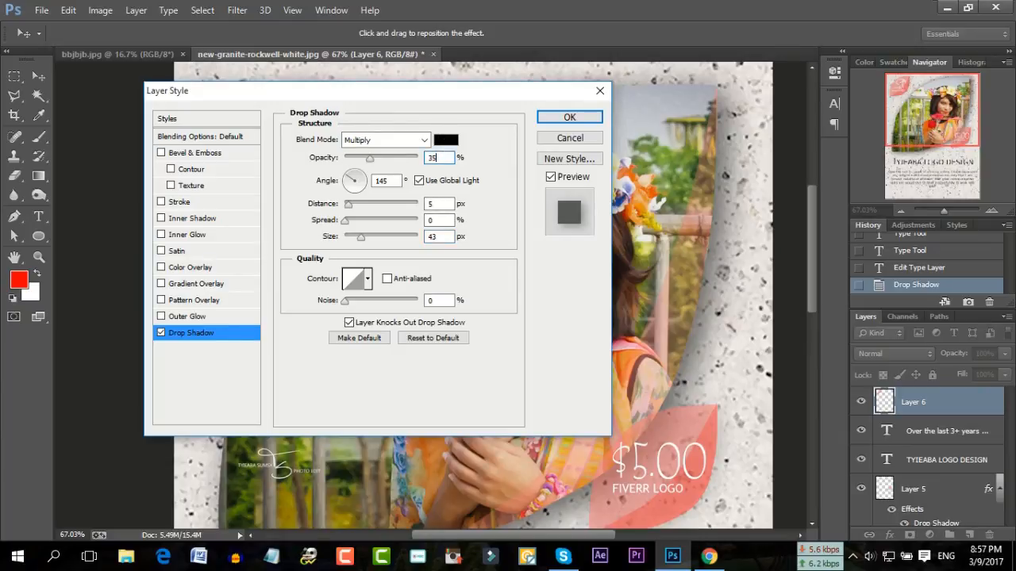
left_click(569, 117)
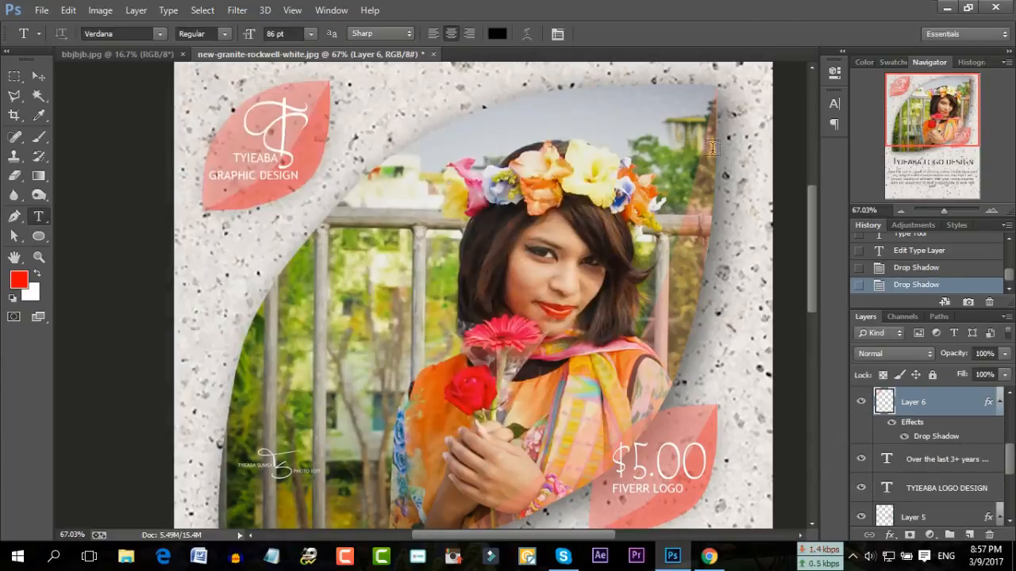
Zoom out to fit the whole poster and select the Background layer
left_click_drag(948, 212, 941, 213)
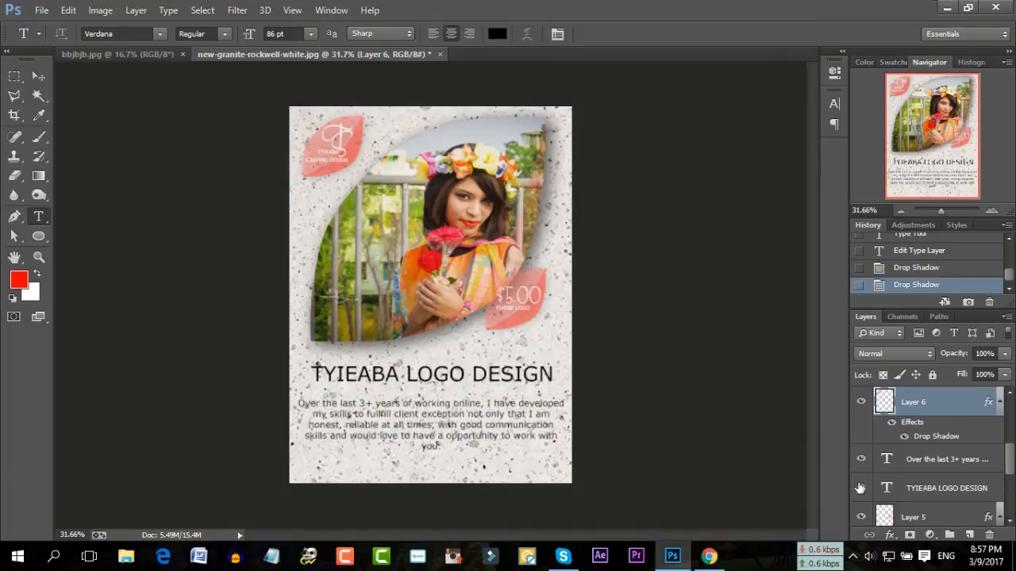
scroll(925, 508, "down", 1)
scroll(925, 508, "down", 3)
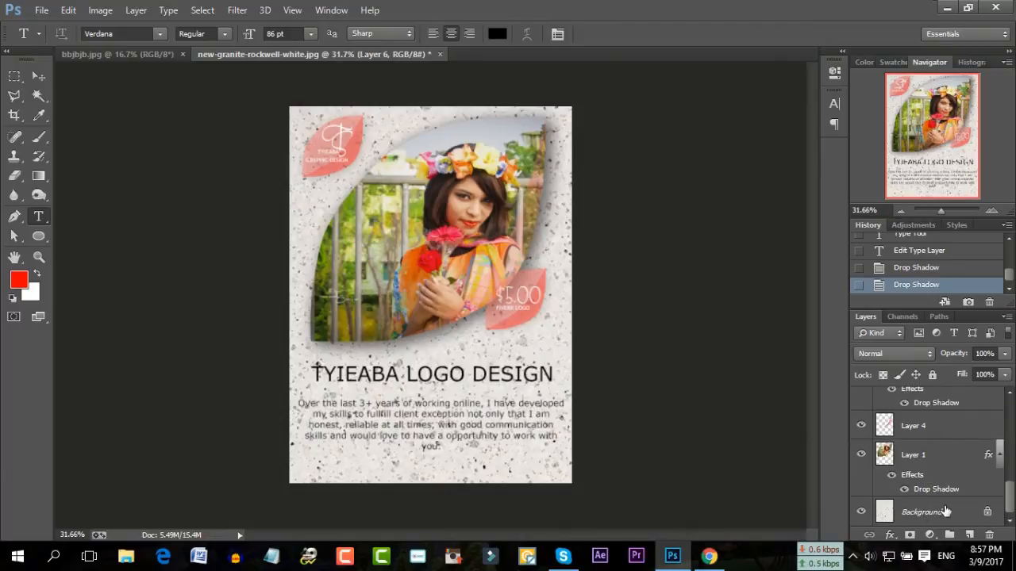
left_click(942, 512)
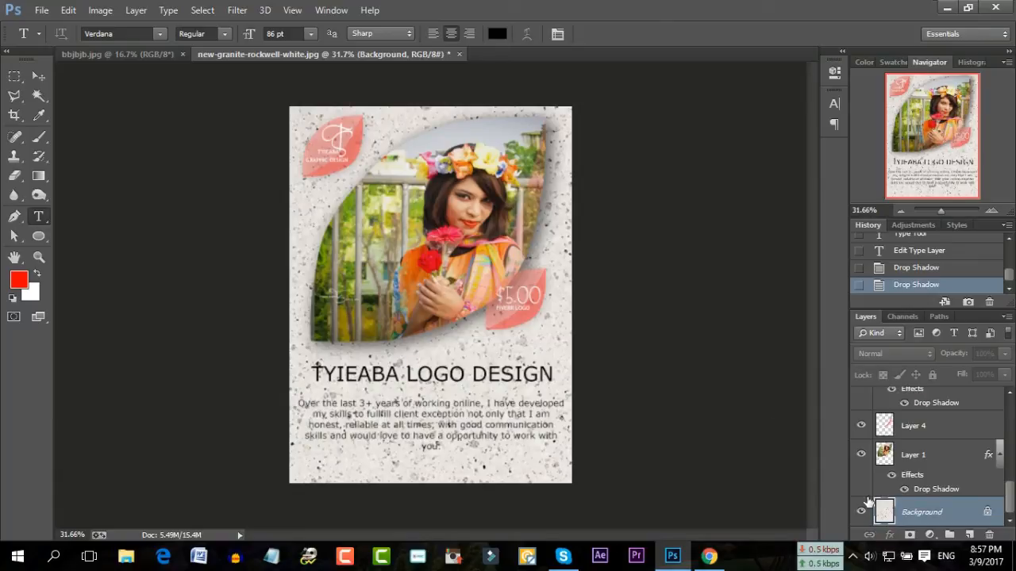
Shift the Layer 1 portrait photo down three nudges with Free Transform
left_click(921, 455)
key("ctrl+t")
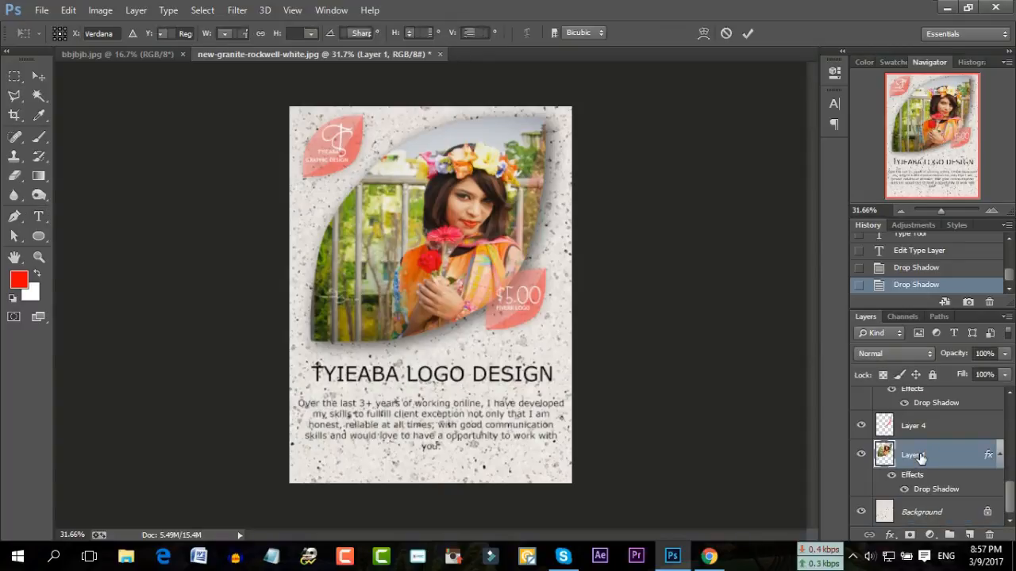
key("Down")
key("Down")
key("Down")
key("Down")
key("Down")
key("Down")
key("Down")
key("Down")
key("Down")
key("Down")
key("Down")
key("Down")
key("Down")
key("Down")
key("Down")
key("Down")
key("Down")
key("Down")
key("Down")
key("Down")
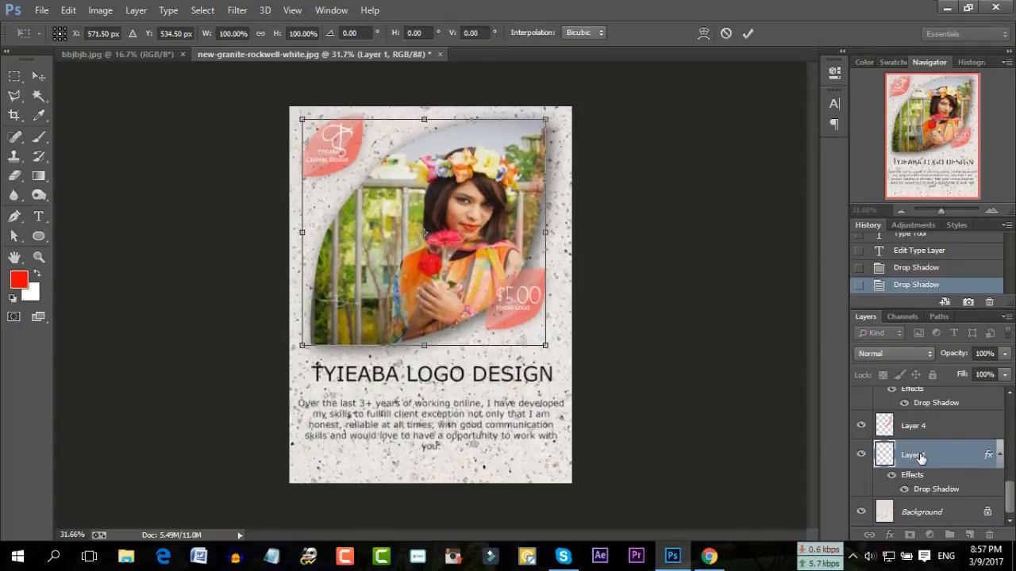
key("Down")
key("Down")
key("Down")
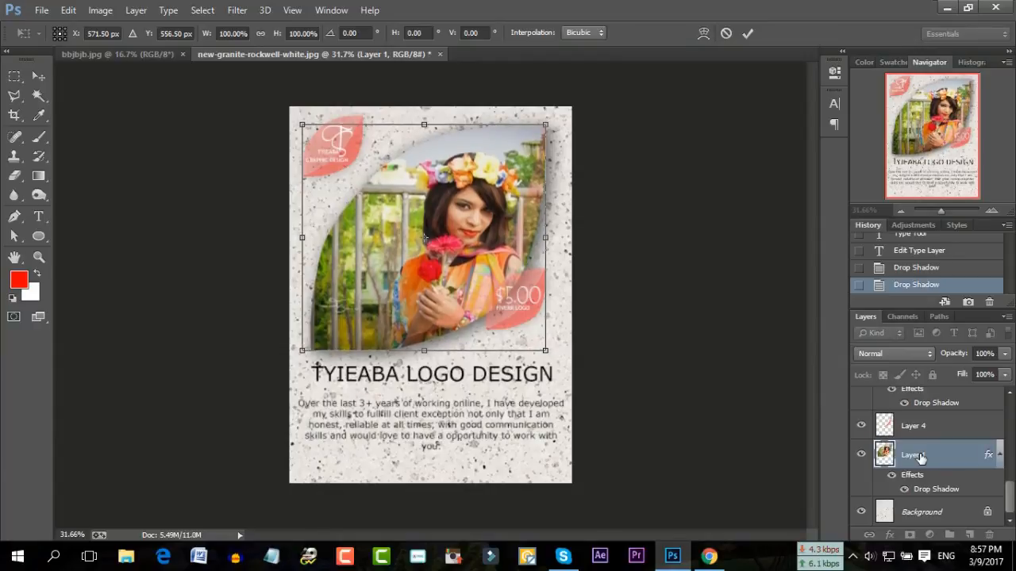
key("Down")
key("Down")
key("Down")
key("Down")
key("Down")
key("Down")
key("Down")
key("Down")
key("Down")
key("Down")
key("Down")
key("Down")
key("Down")
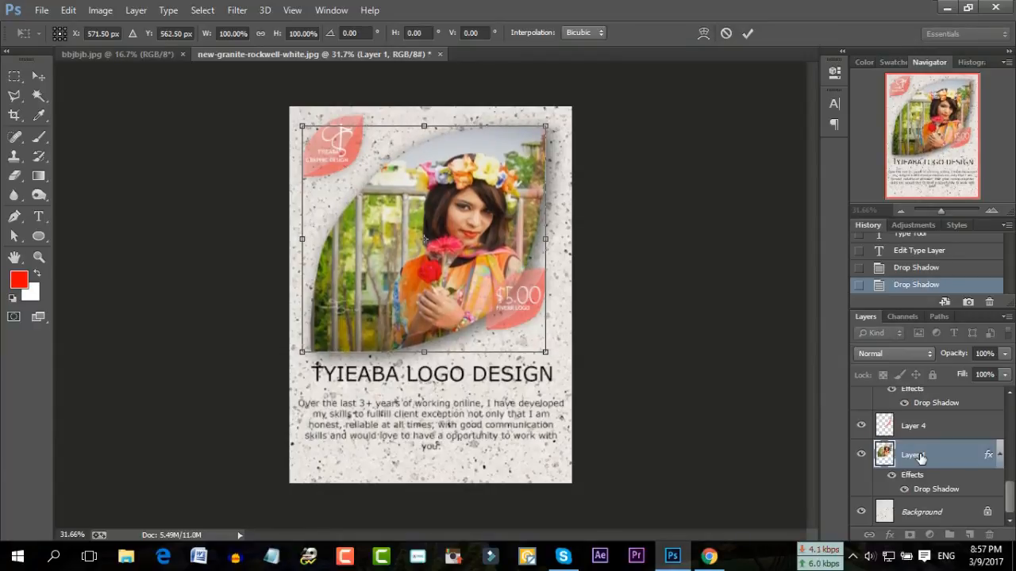
key("Return")
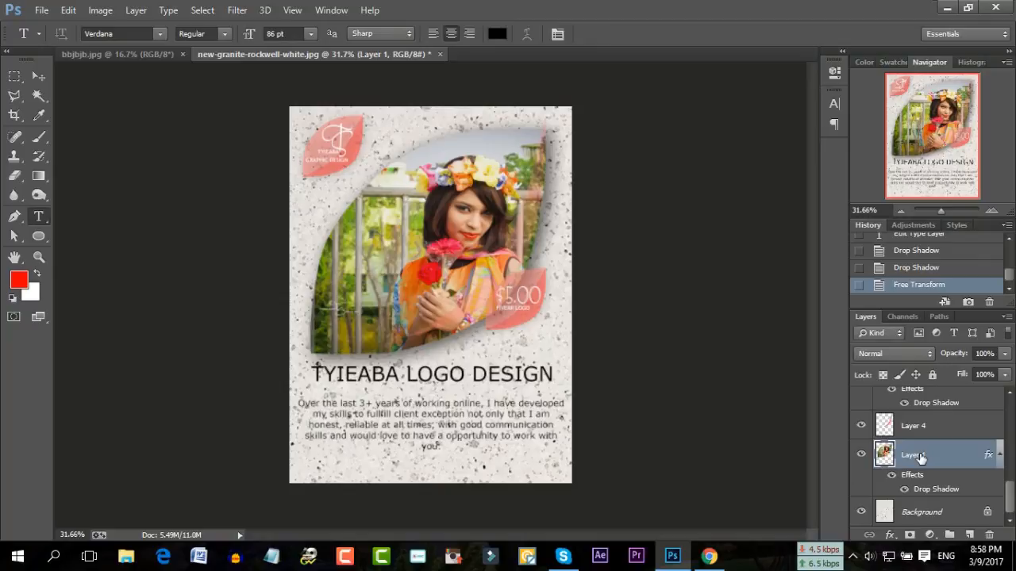
Nudge the Layer 5 $5.00 leaf down one step
scroll(920, 453, "up", 1)
scroll(920, 455, "up", 2)
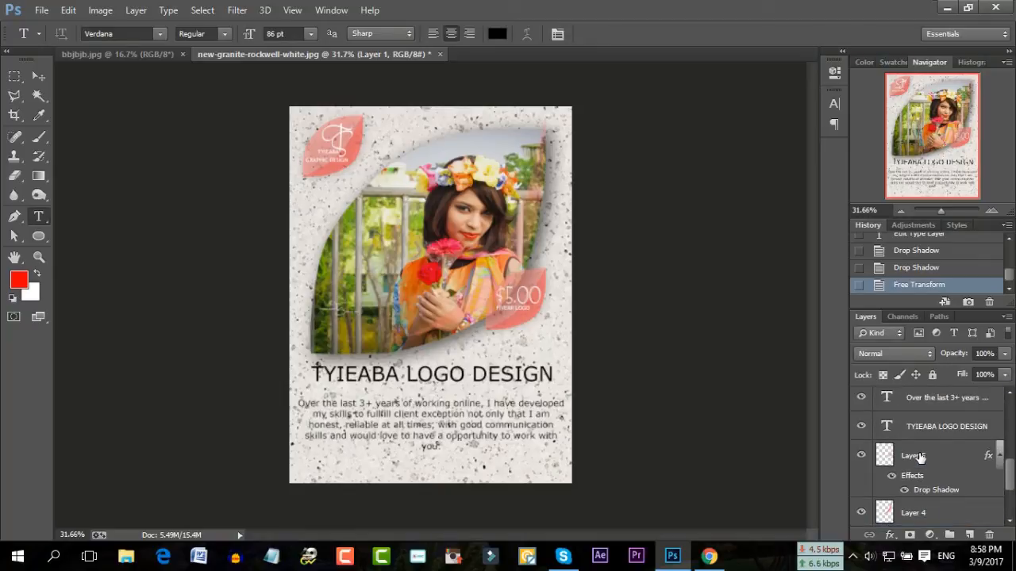
left_click(920, 456)
key("ctrl+t")
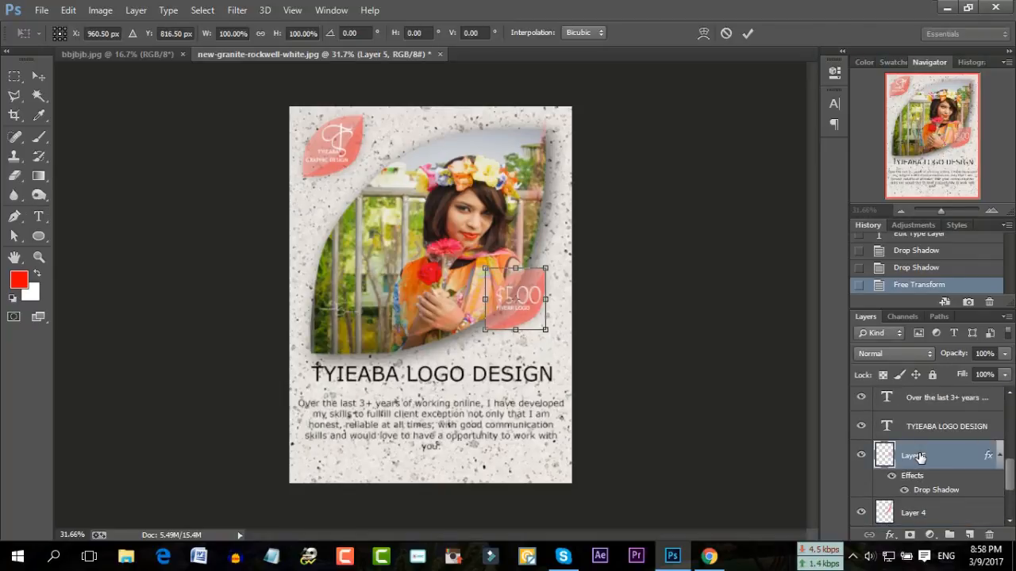
key("Down")
key("Down")
key("Down")
key("Down")
key("Down")
key("Down")
key("Down")
key("Down")
key("Down")
key("Down")
key("Down")
key("Down")
key("Down")
key("Down")
key("Down")
key("Down")
key("Down")
key("Down")
key("Down")
key("Down")
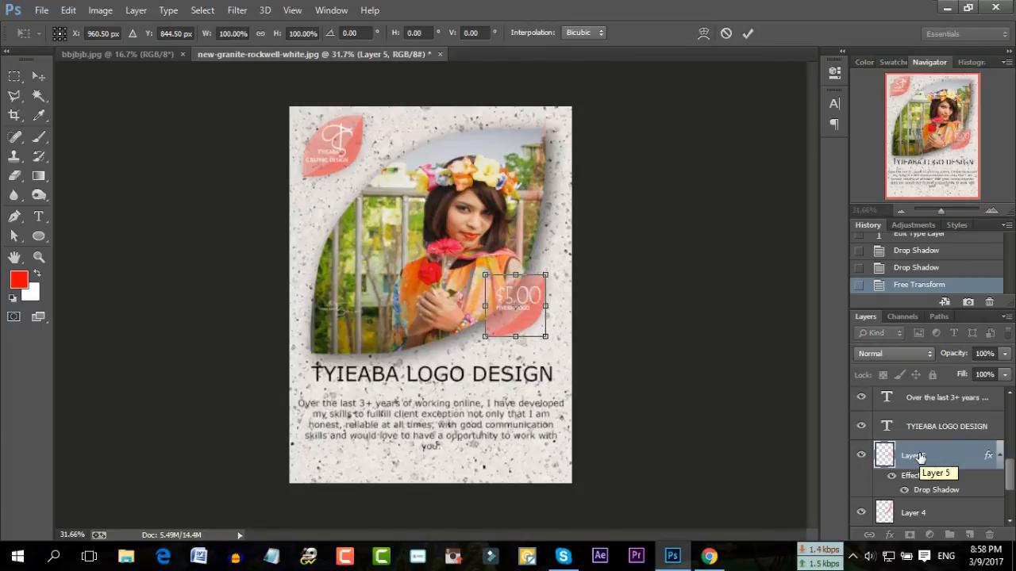
key("Return")
key("t")
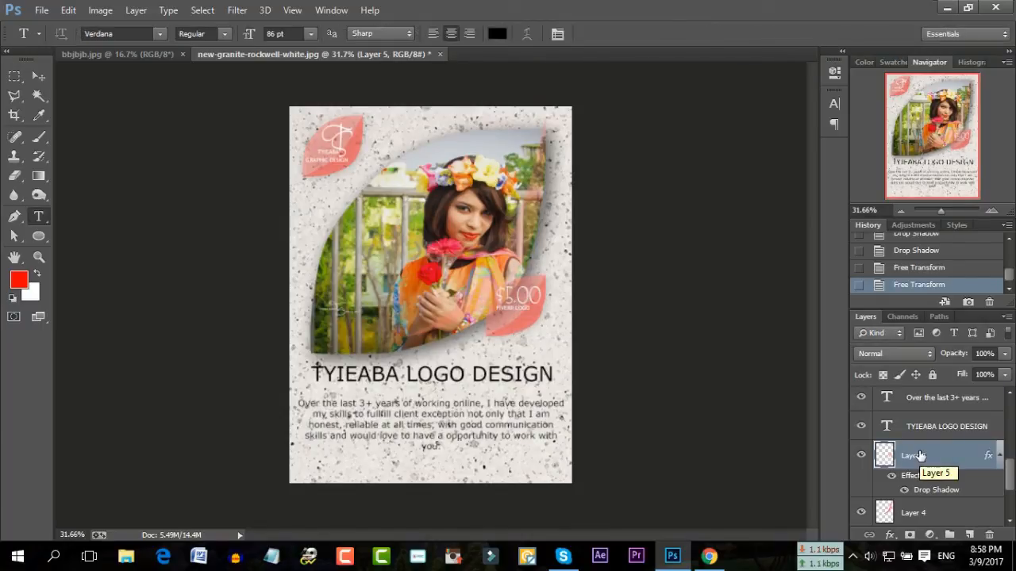
scroll(919, 456, "up", 1)
Nudge the TYIEABA LOGO DESIGN heading down one step
left_click(919, 455)
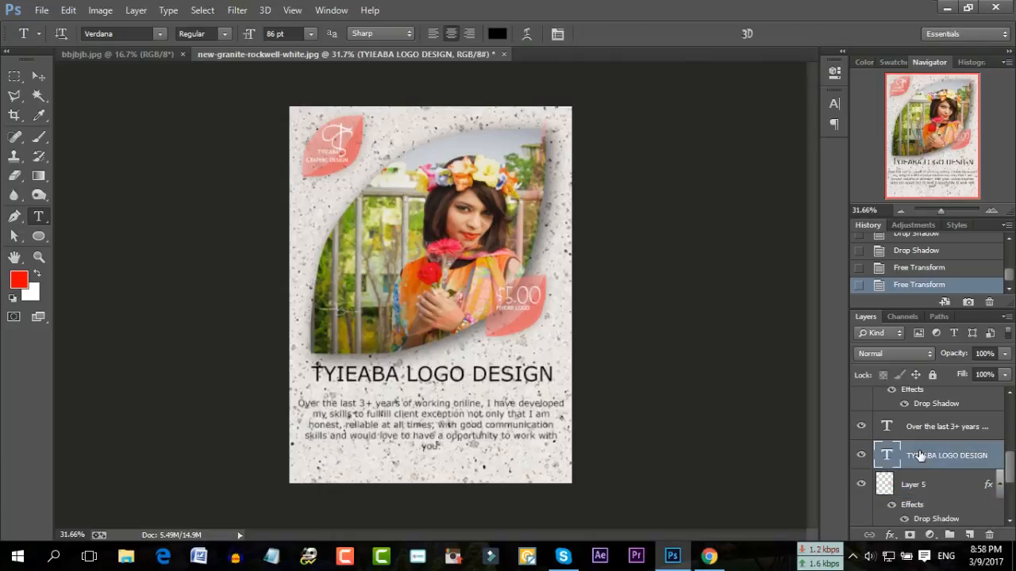
key("ctrl+t")
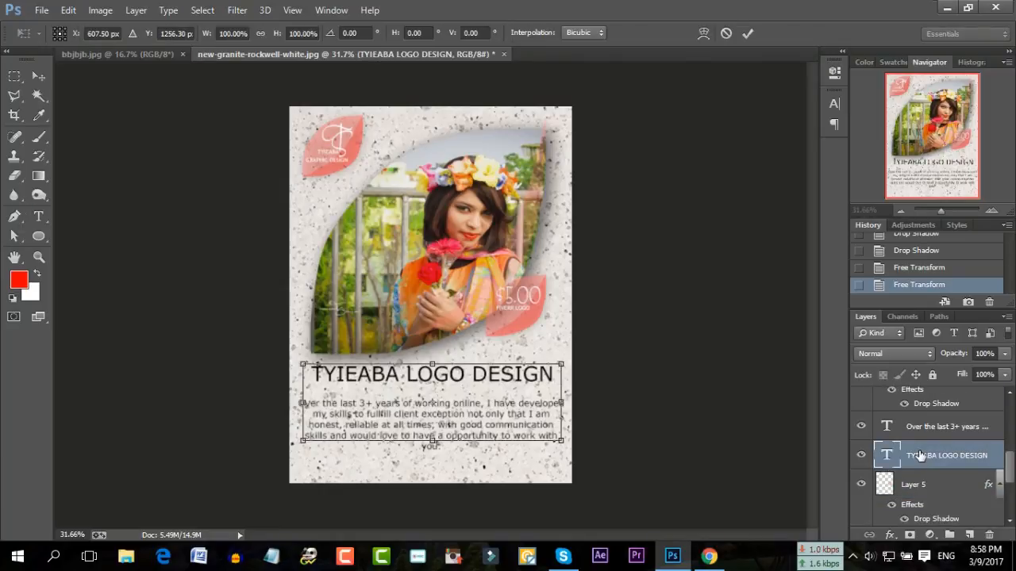
key("Down")
key("Down")
key("Down")
key("Down")
key("Down")
key("Down")
key("Return")
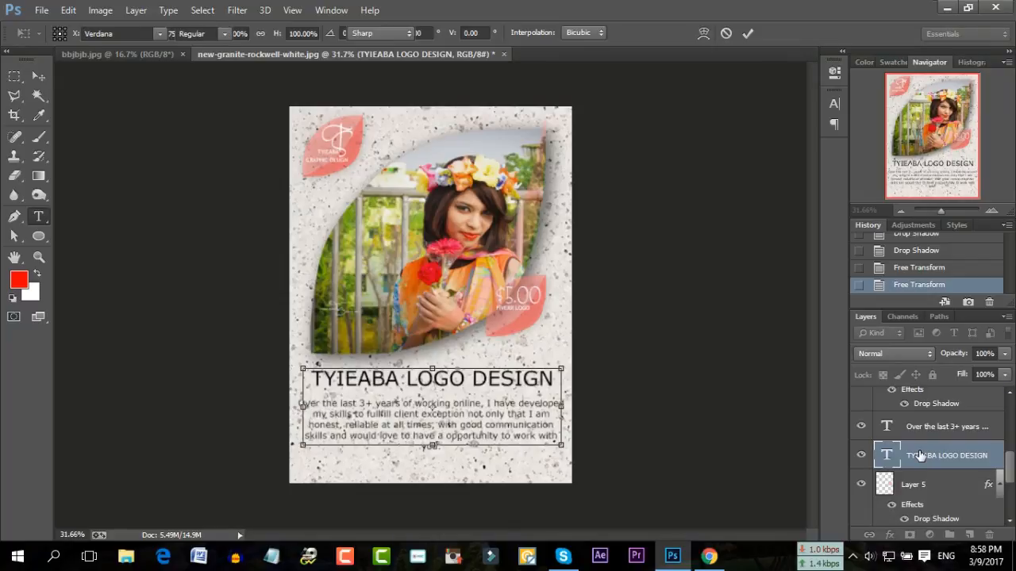
Move the $5.00 price text down two nudges
scroll(919, 451, "up", 1)
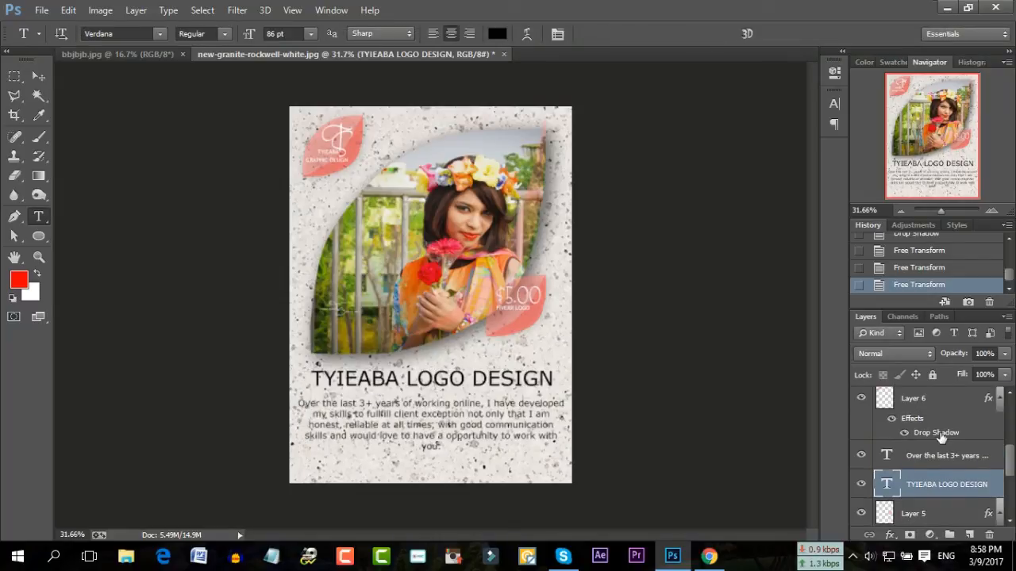
scroll(940, 438, "up", 3)
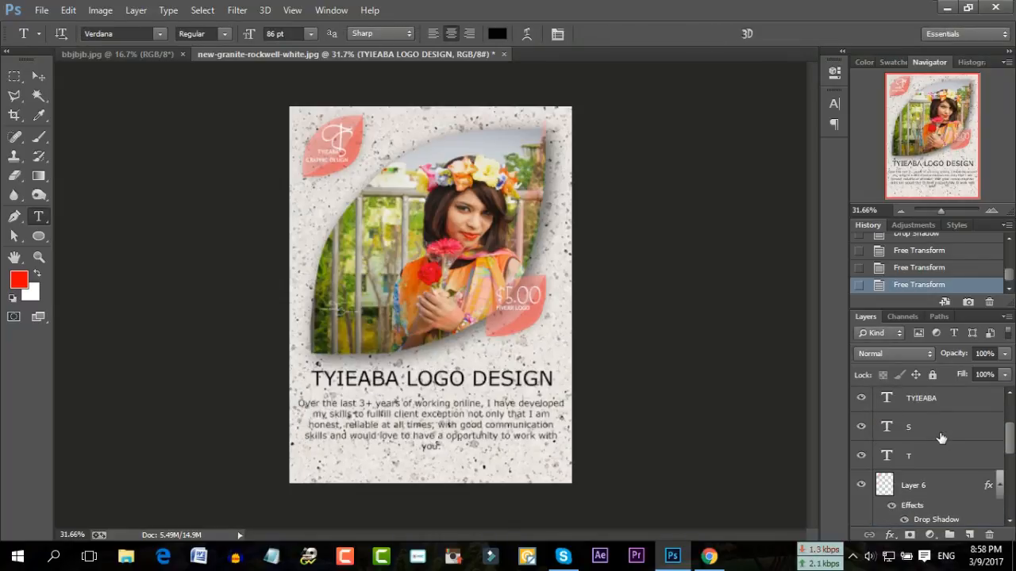
scroll(940, 439, "up", 3)
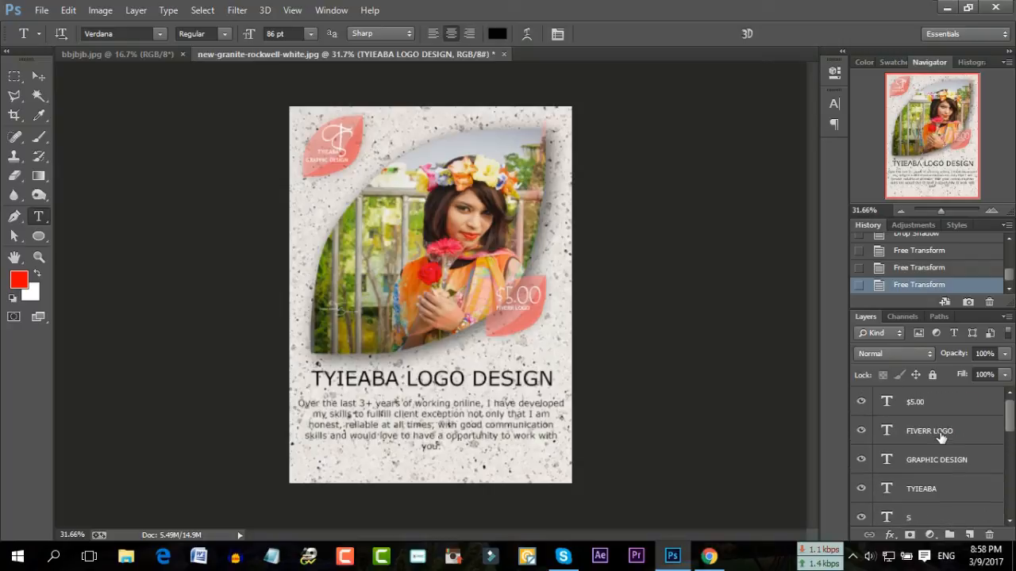
left_click(942, 406)
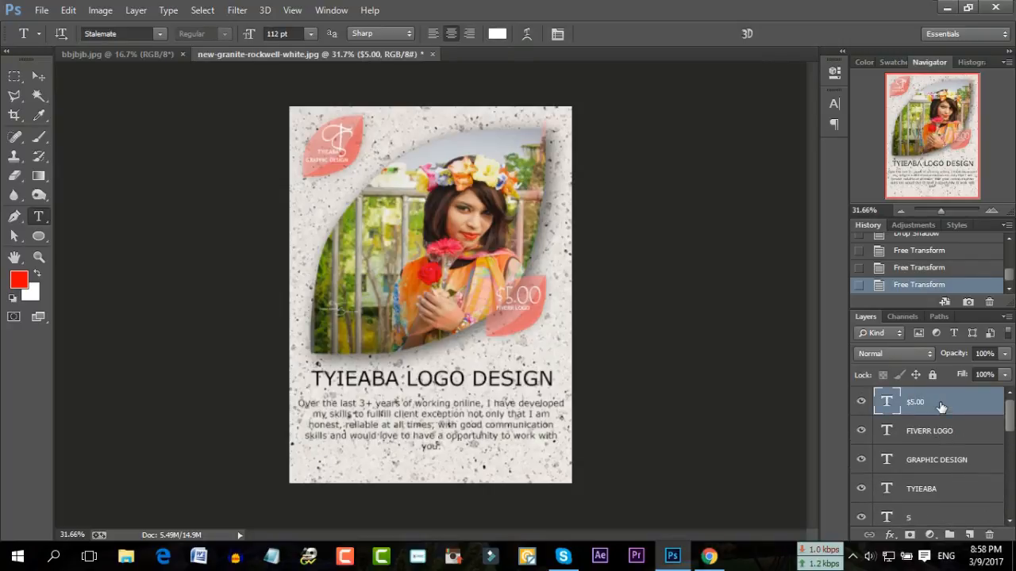
key("ctrl+t")
key("Down")
key("Down")
key("Down")
key("Down")
key("Down")
key("Down")
key("Down")
key("Down")
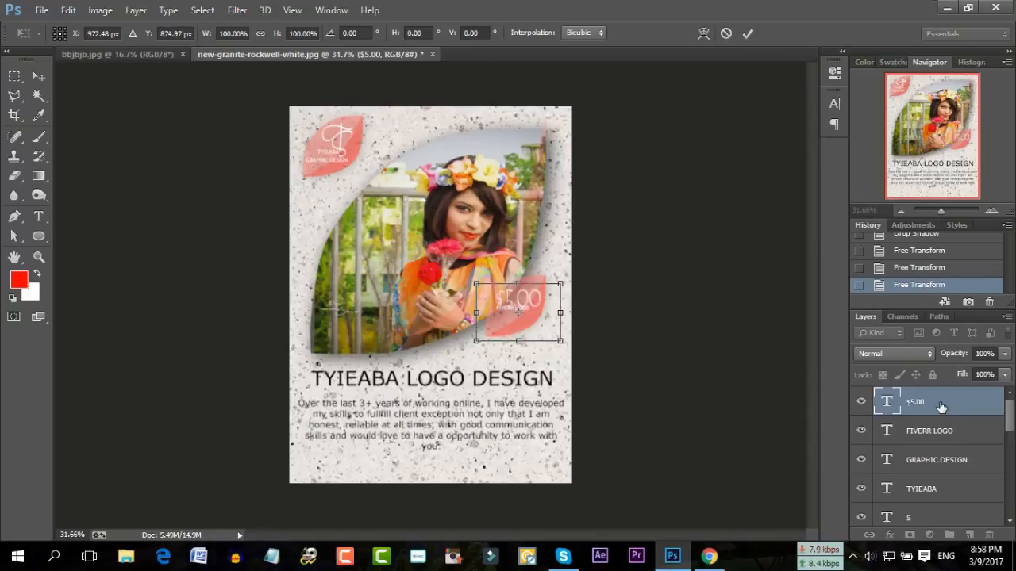
key("Down")
key("Down")
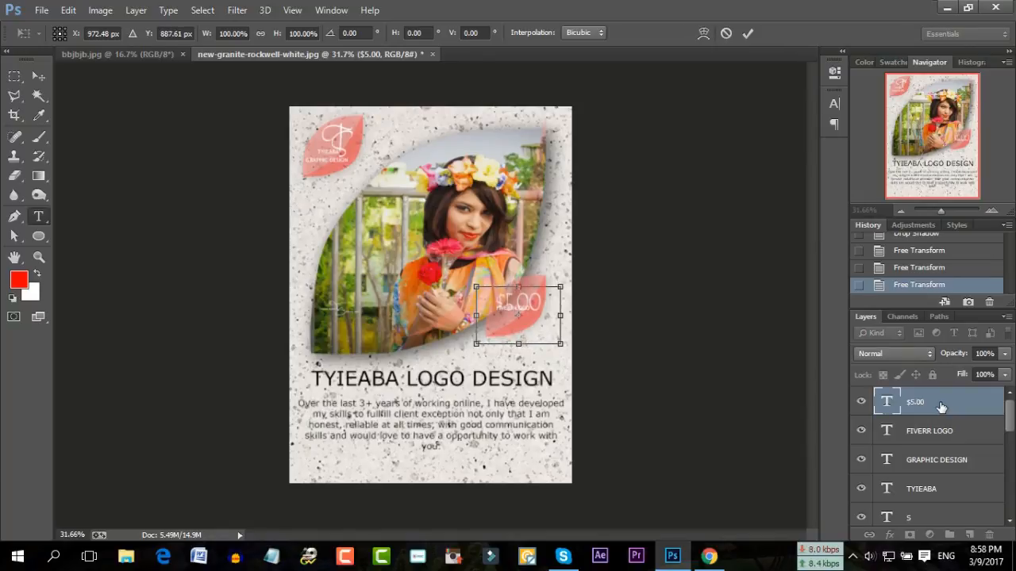
key("Return")
Move the FIVERR LOGO text down two nudges onto the repositioned leaf
left_click(933, 433)
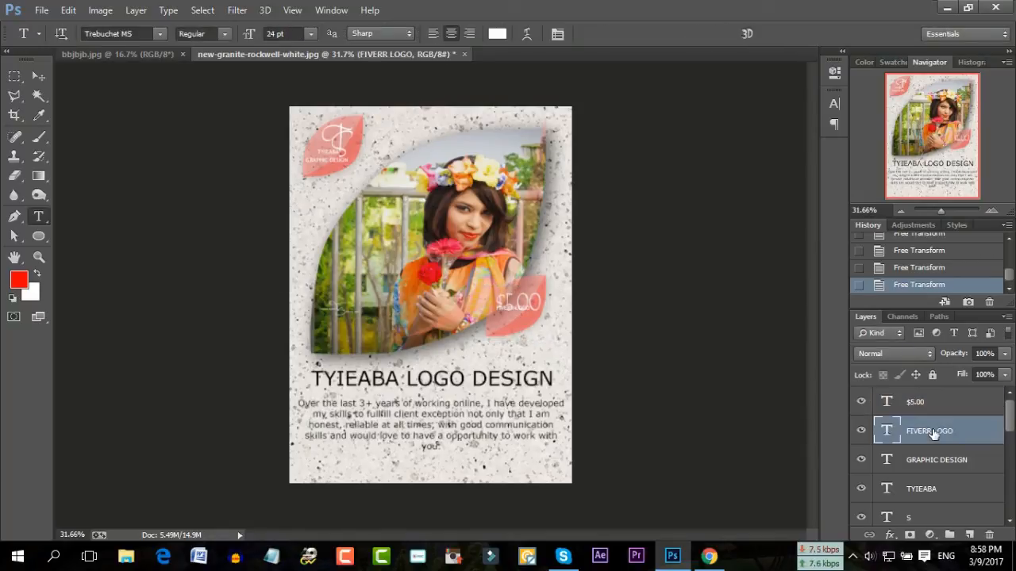
key("ctrl+t")
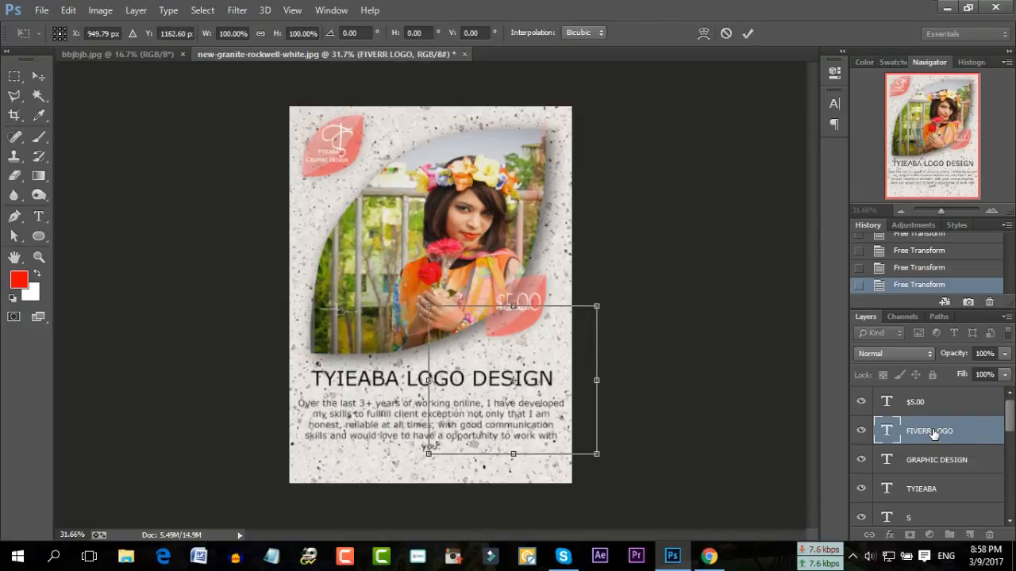
key("Down")
key("Down")
key("Down")
key("Down")
key("Down")
key("Down")
key("Down")
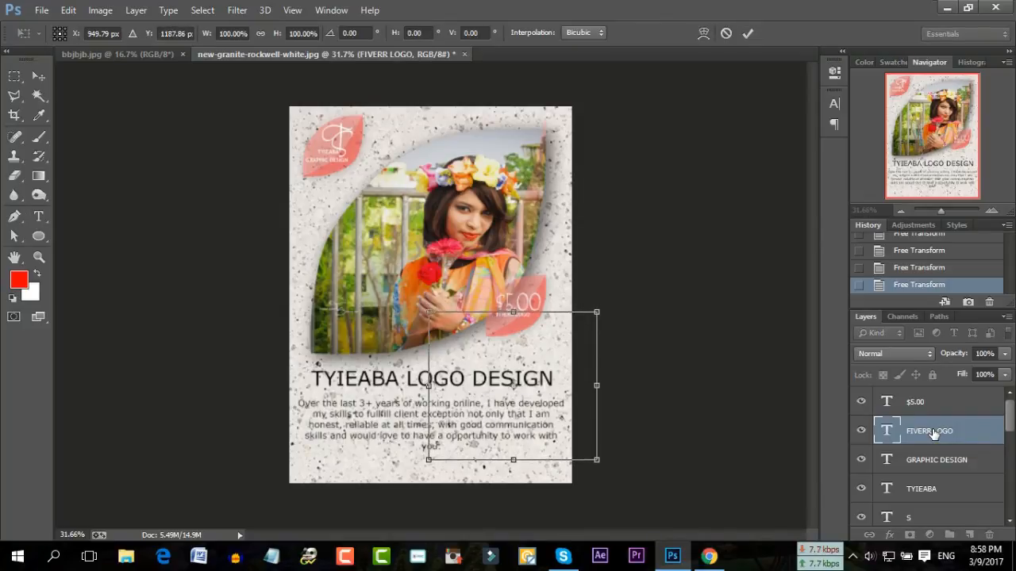
key("Down")
key("Down")
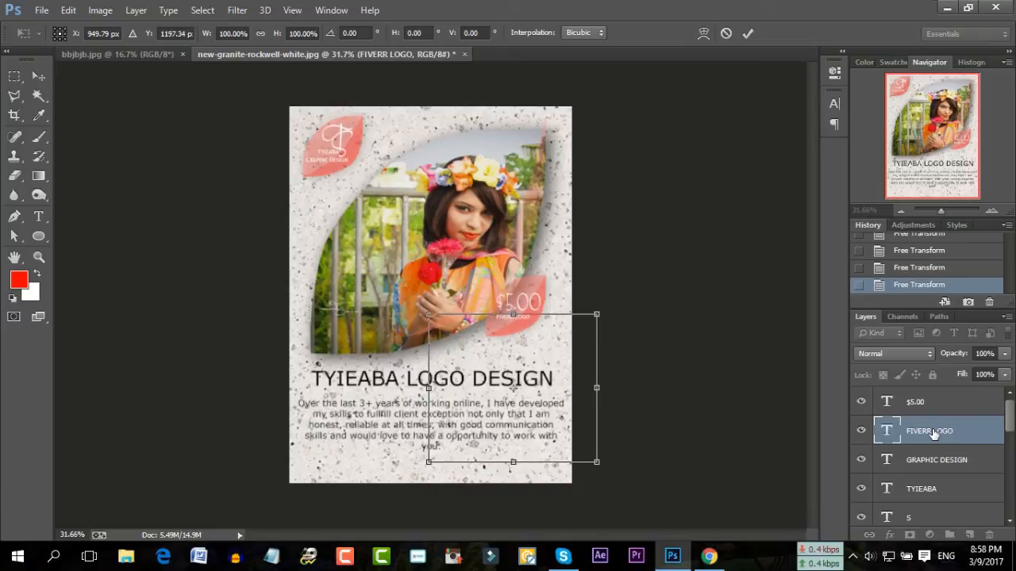
key("Return")
key("t")
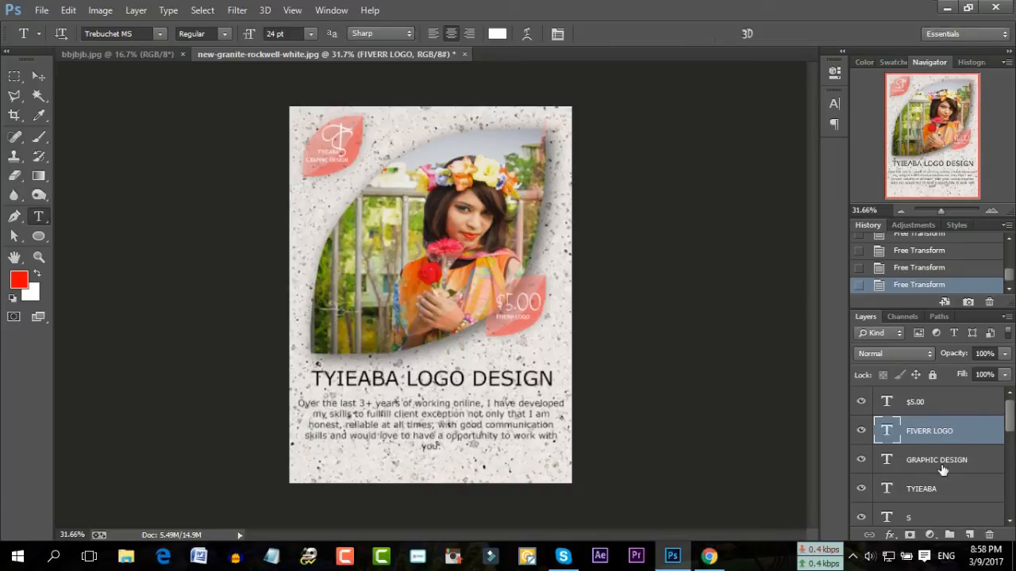
scroll(943, 471, "down", 4)
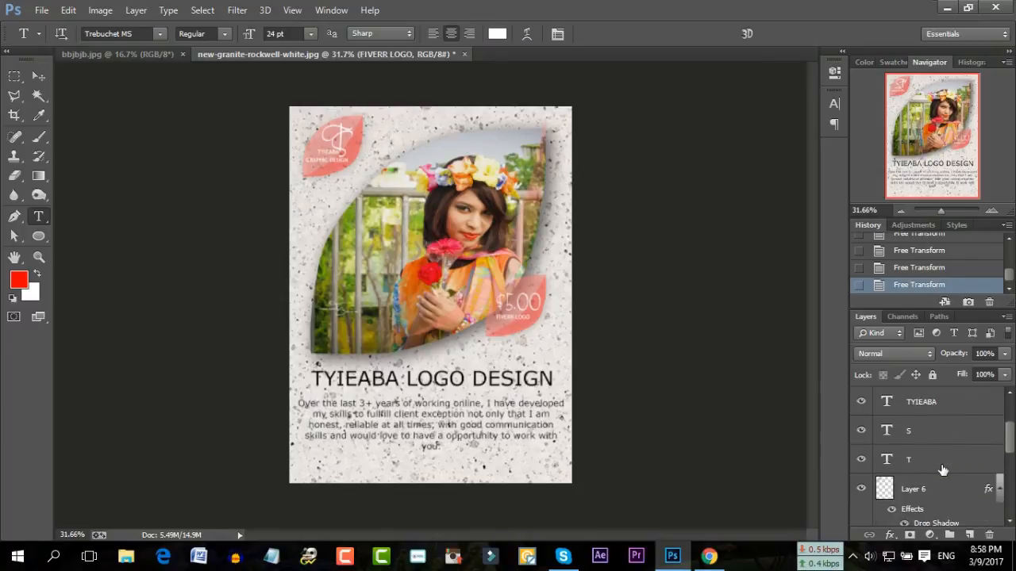
Nudge the Layer 6 top-left pink leaf slightly down
left_click(934, 467)
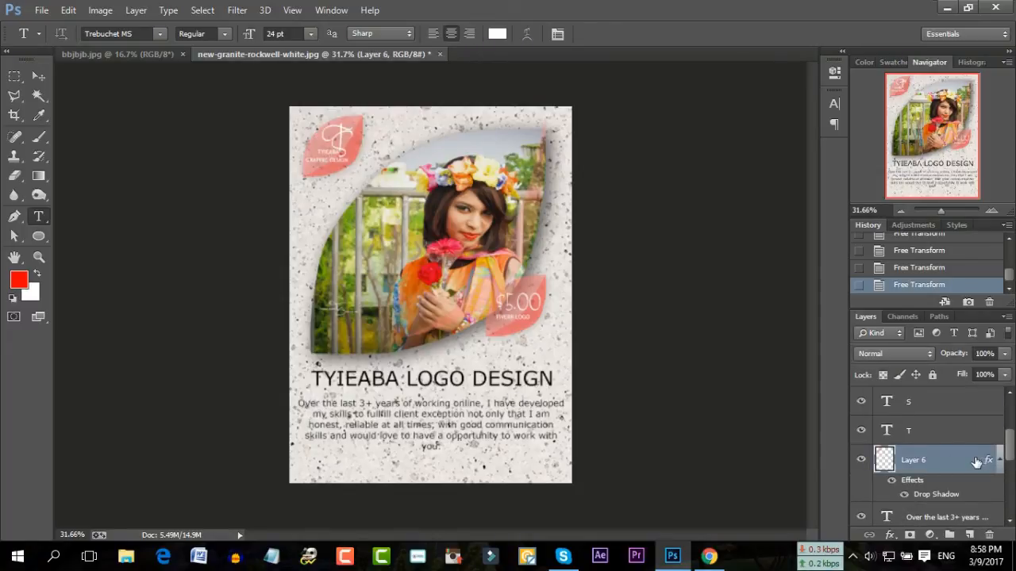
key("ctrl+t")
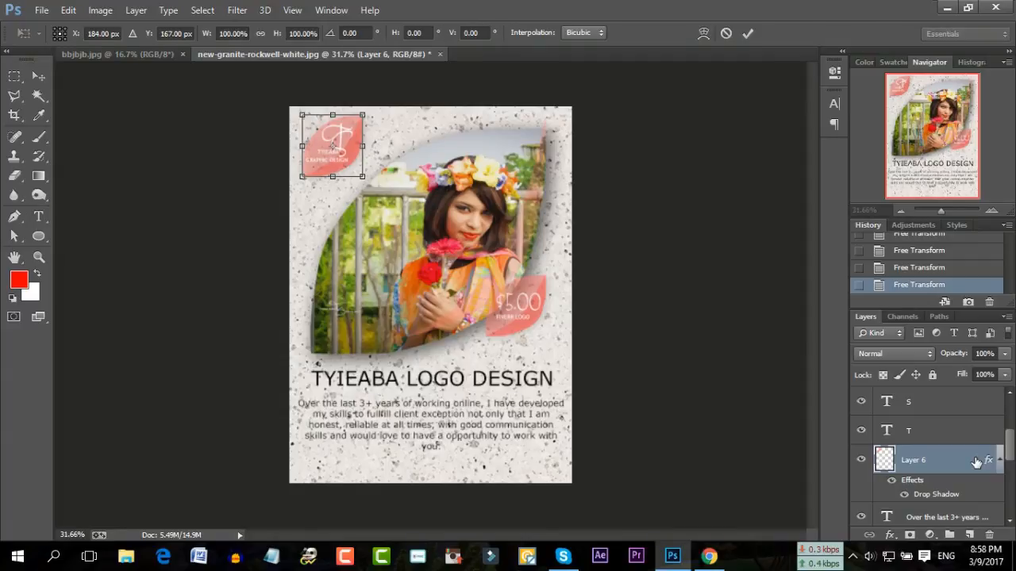
key("Down")
key("Down")
key("Down")
key("Down")
key("Down")
key("Down")
key("Down")
key("Down")
key("Down")
key("Down")
key("Down")
key("Down")
key("Down")
key("Down")
key("Down")
key("Down")
key("Down")
key("Down")
key("Down")
key("Down")
key("Down")
key("Down")
key("Down")
key("Down")
key("Down")
key("Down")
key("Down")
key("Down")
key("Down")
key("Down")
key("Down")
key("Down")
key("Down")
key("Down")
key("Down")
key("Down")
key("Down")
key("Down")
key("Down")
key("Down")
key("Return")
Select the T monogram letter and move it two nudges lower onto the leaf
key("t")
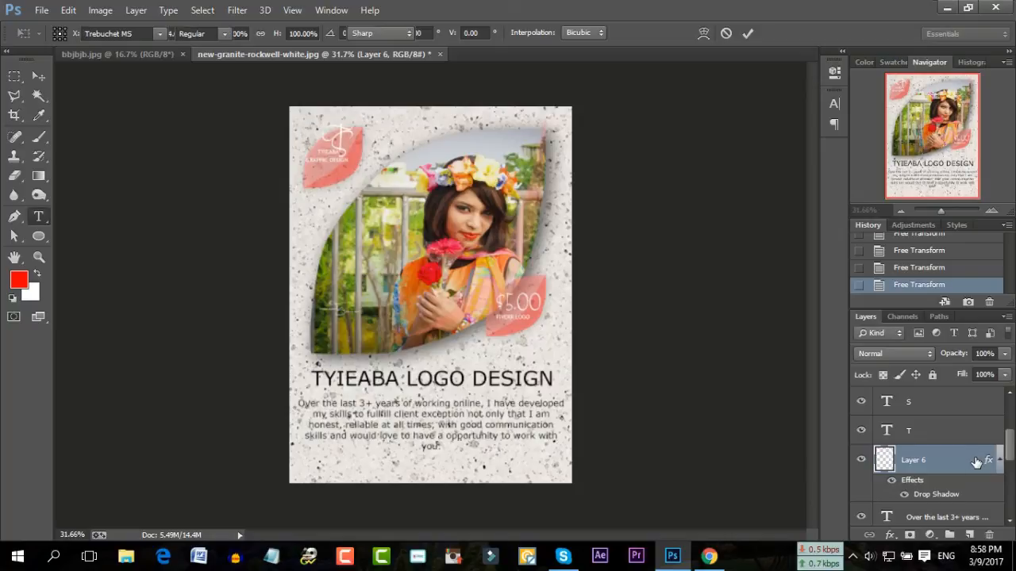
left_click(949, 438)
key("ctrl+t")
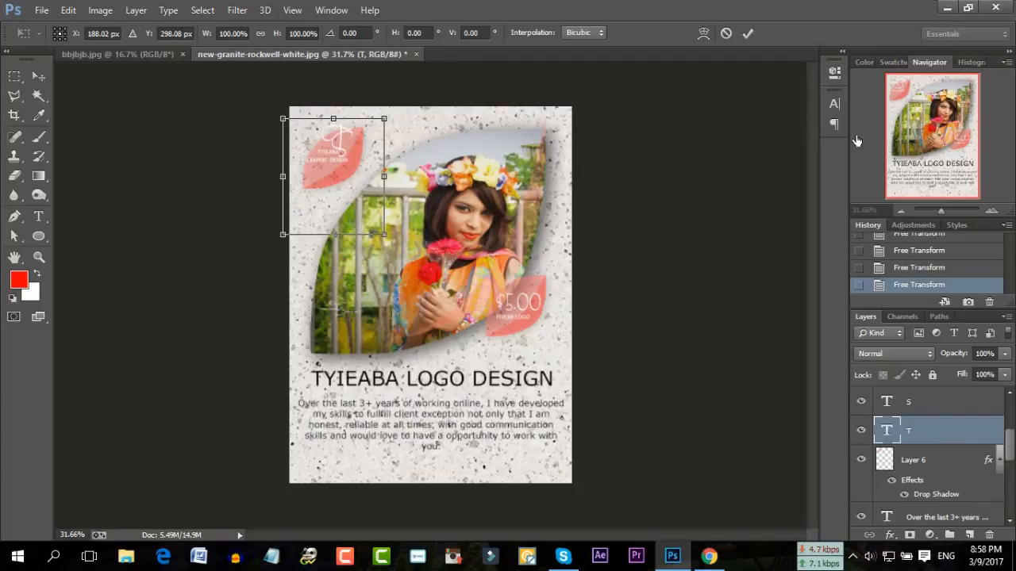
left_click(727, 34)
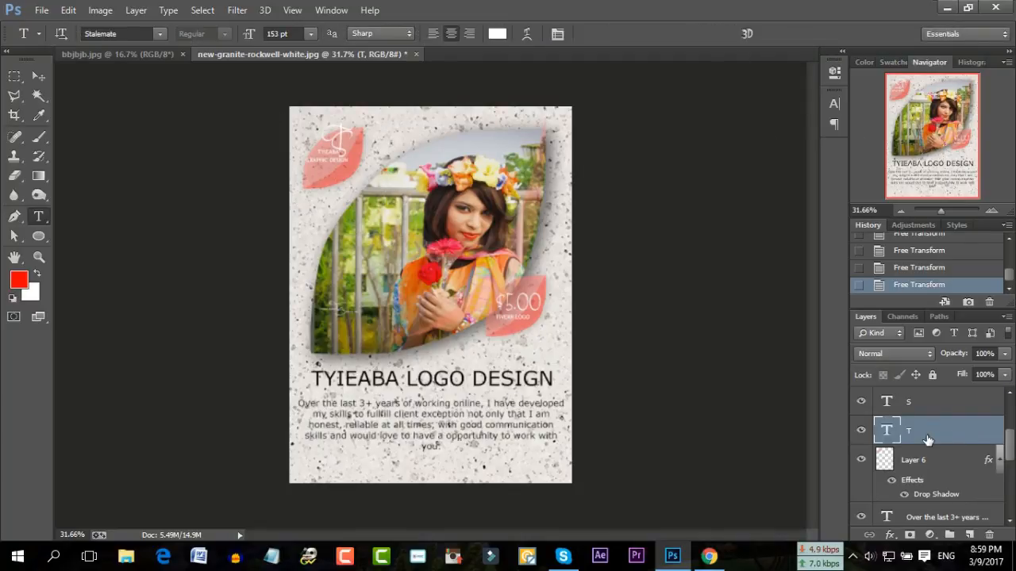
scroll(927, 438, "up", 2)
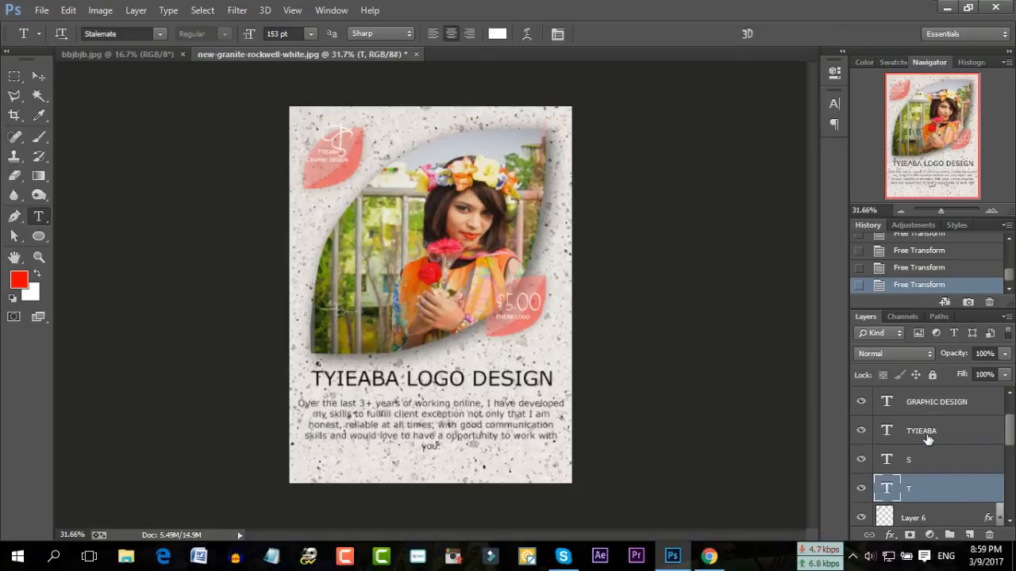
left_click(936, 460, "shift")
left_click(943, 430, "shift")
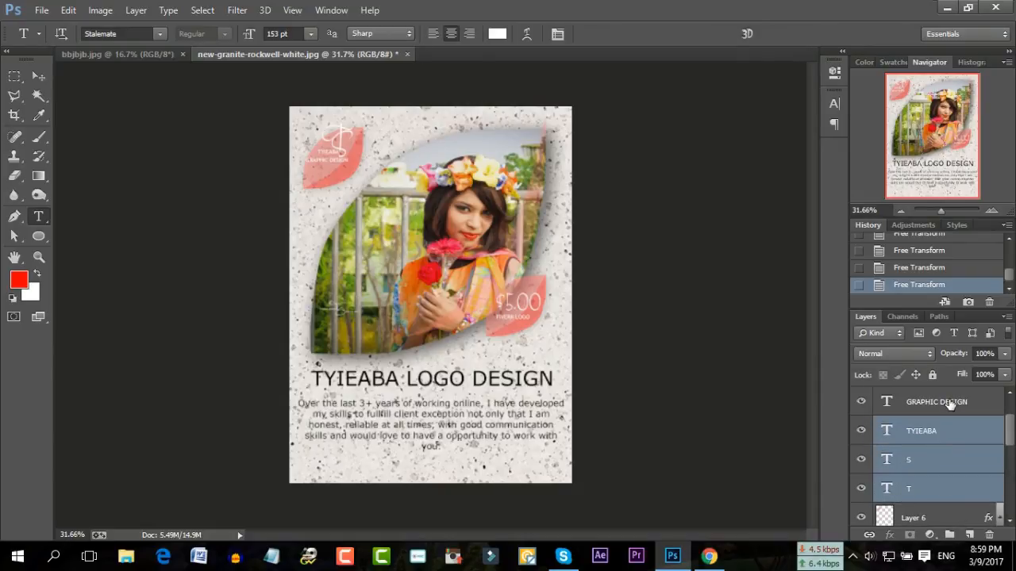
left_click(949, 403, "shift")
right_click(950, 402)
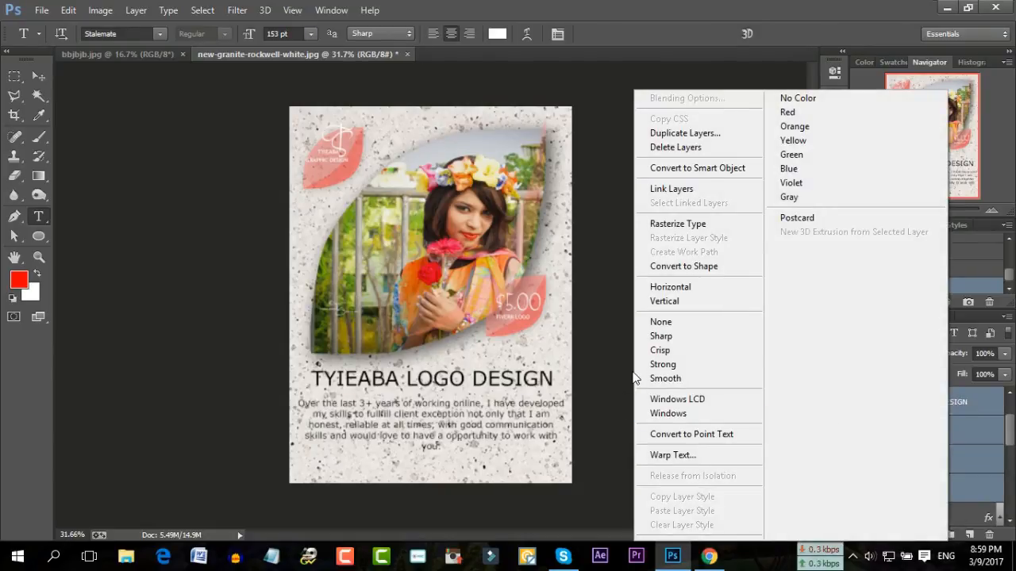
left_click(960, 484)
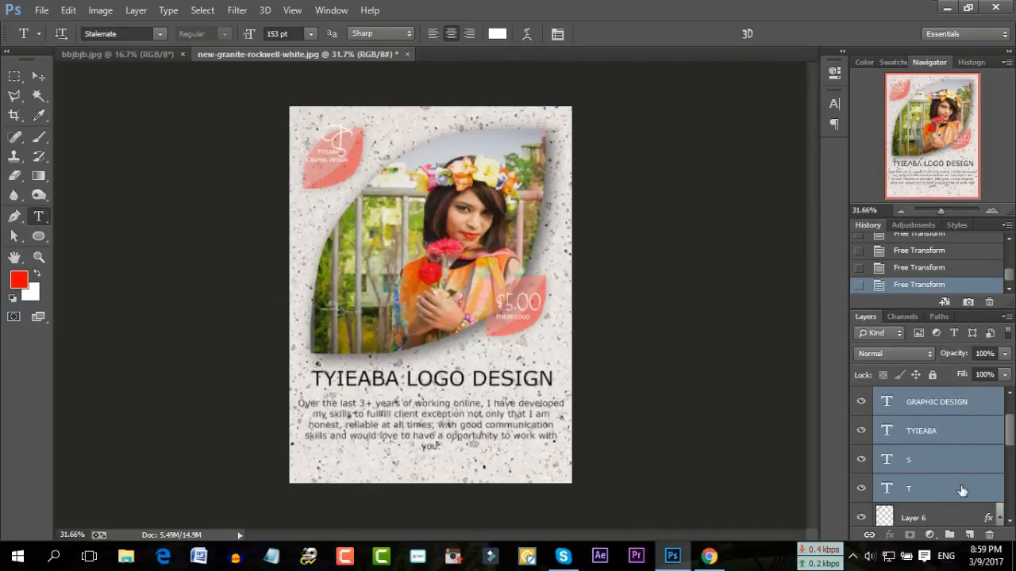
left_click(955, 488)
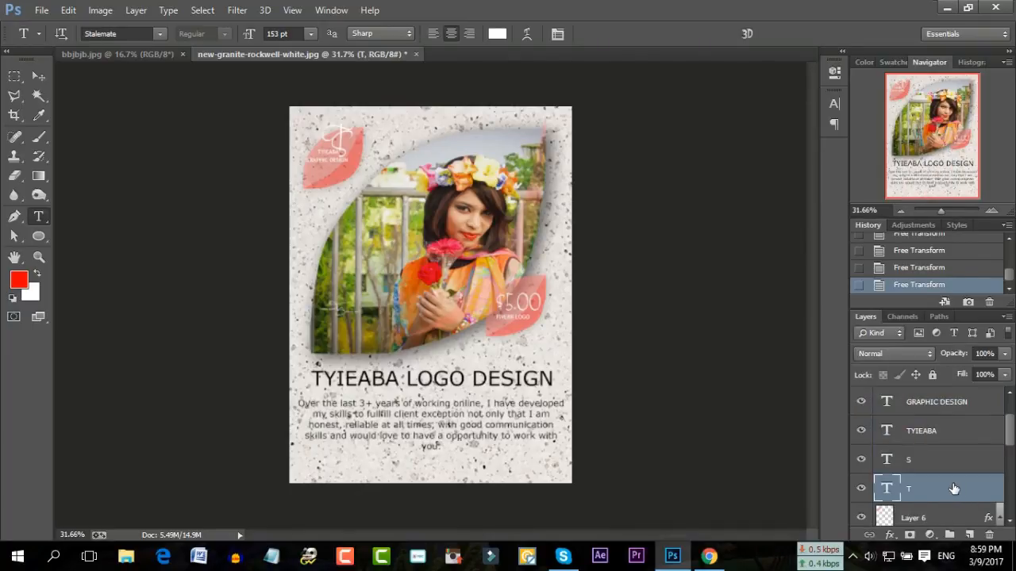
key("ctrl+t")
key("Down")
key("Down")
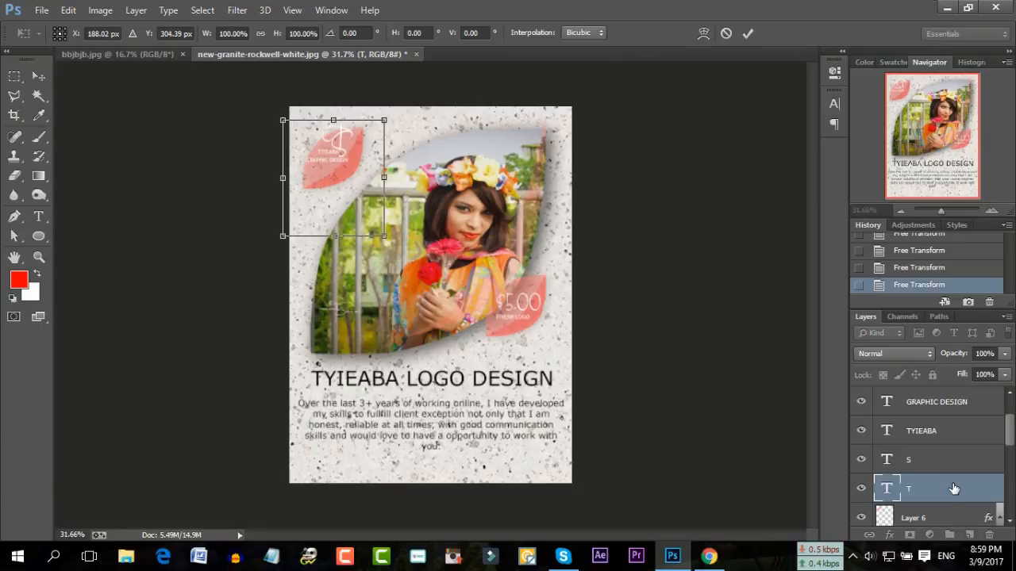
key("Down")
key("Down")
key("Down")
key("Down")
key("Down")
key("Down")
key("Down")
key("Down")
key("Down")
key("Down")
key("Down")
key("Down")
key("Down")
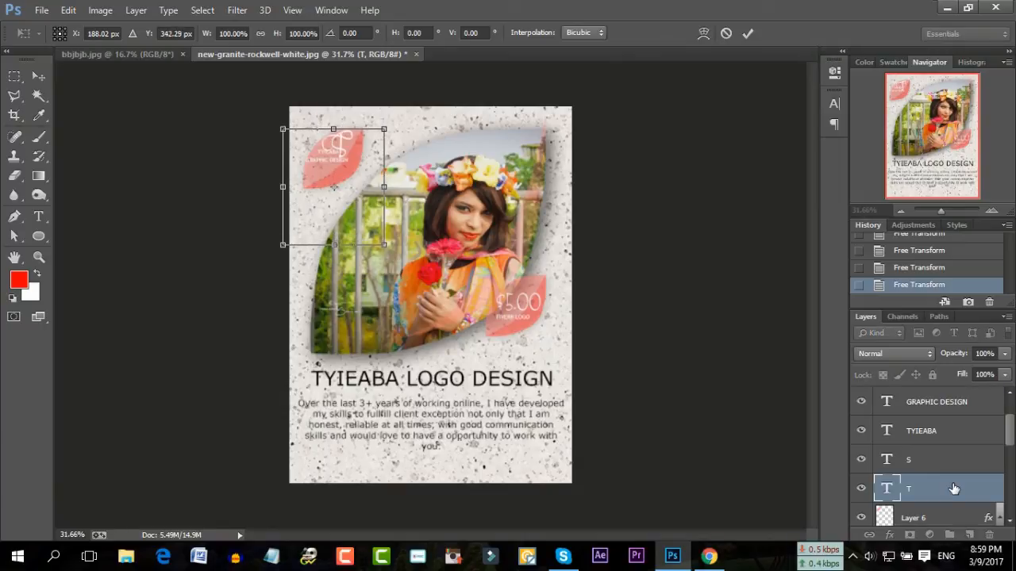
key("t")
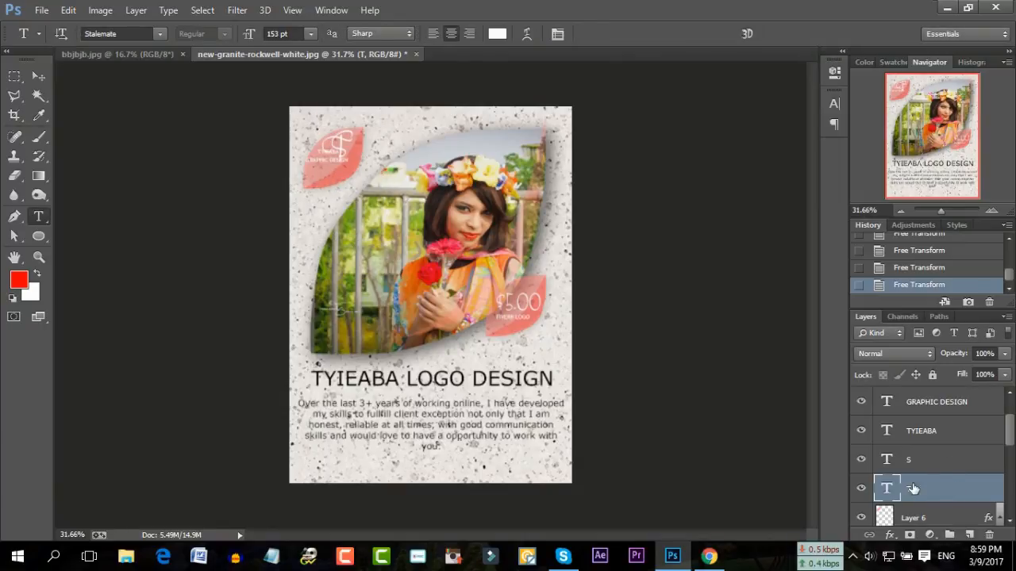
Move the S monogram letter down with a large and a small nudge
left_click(933, 465)
key("ctrl+t")
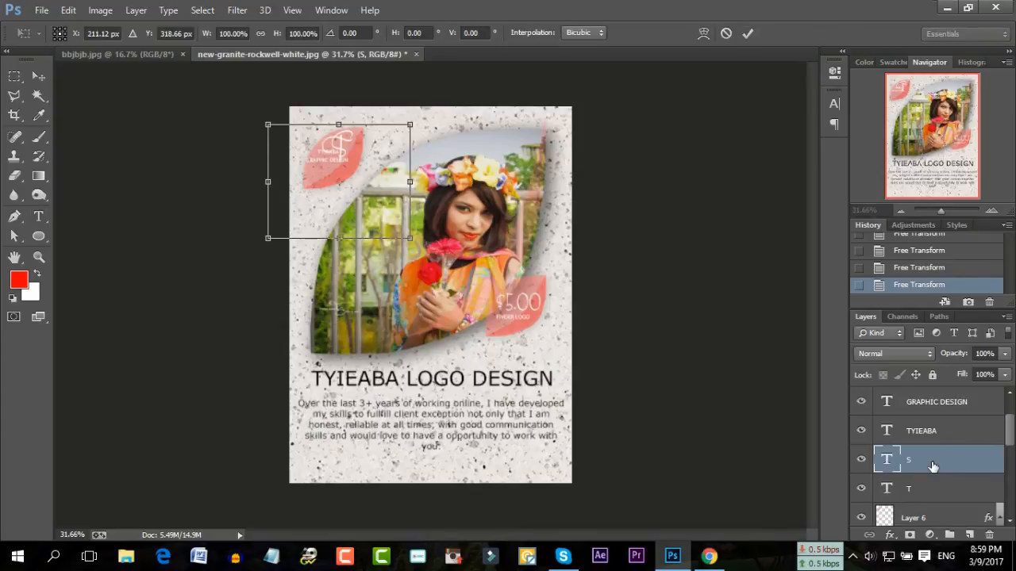
key("shift+Down")
key("shift+Down")
key("shift+Down")
key("shift+Down")
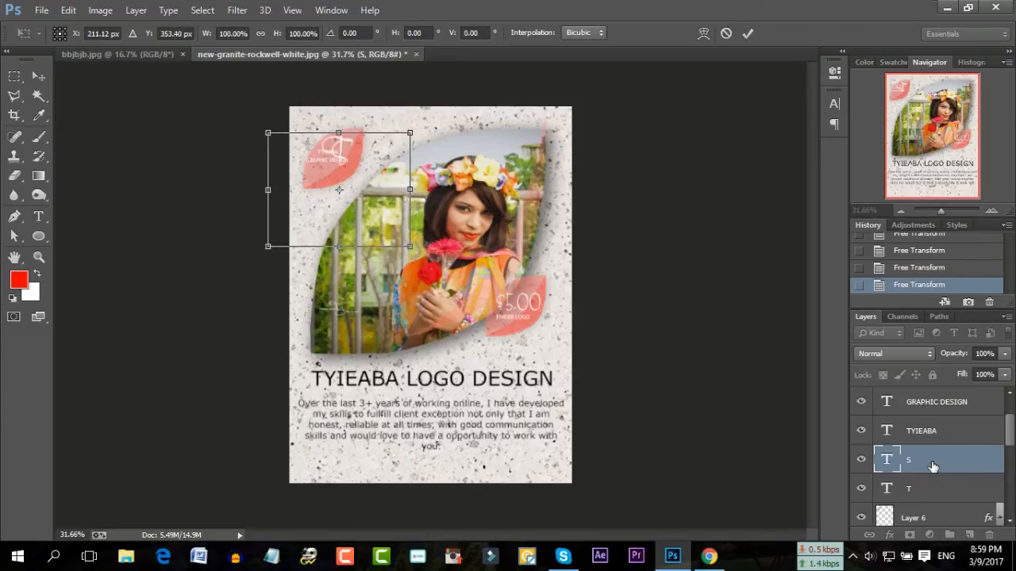
key("Down")
key("Down")
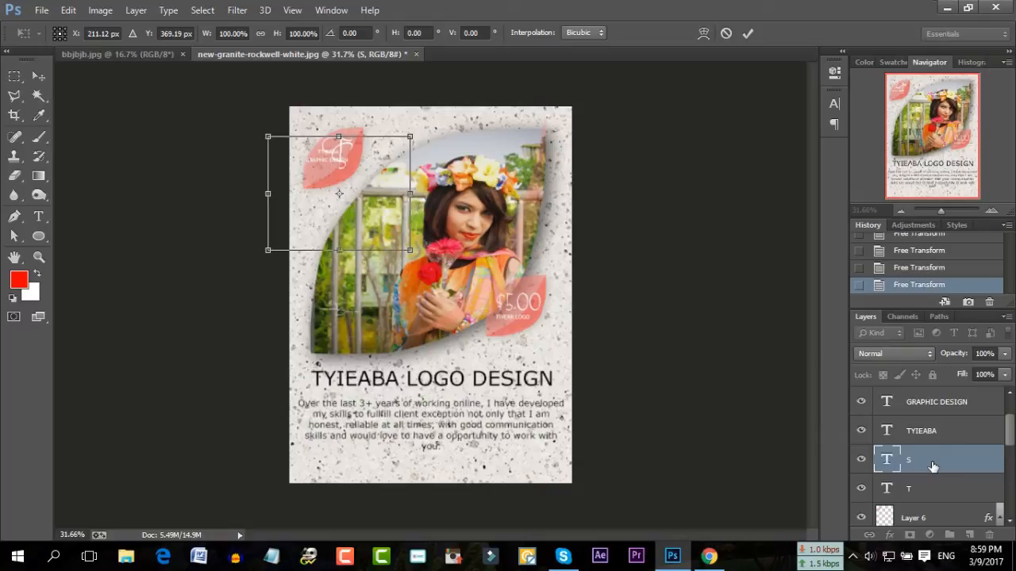
key("Return")
Shift the TYIEABA caption lower, fine-tuning its position before committing
left_click(937, 431)
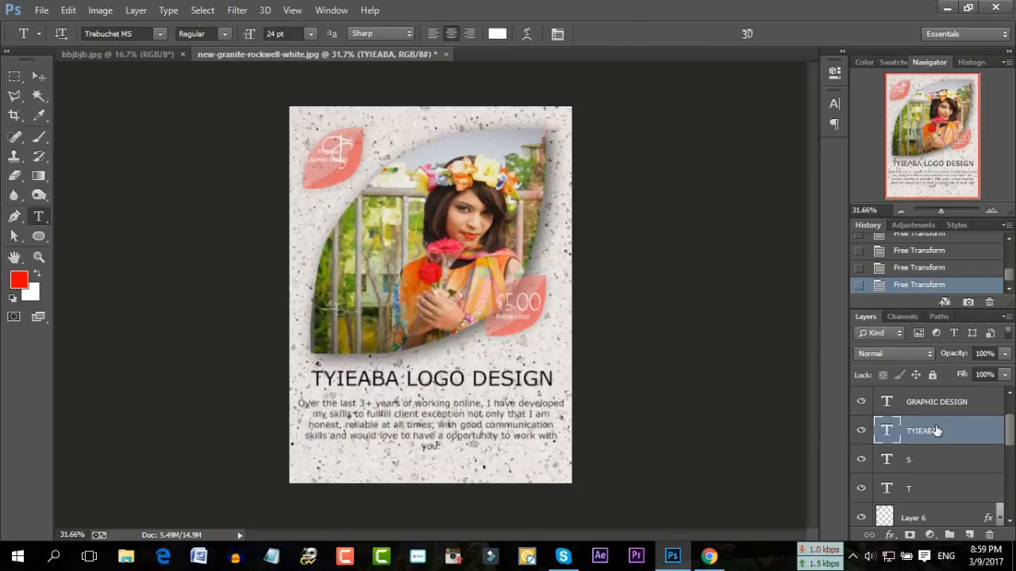
key("ctrl+t")
key("Down")
key("Down")
key("Down")
key("Down")
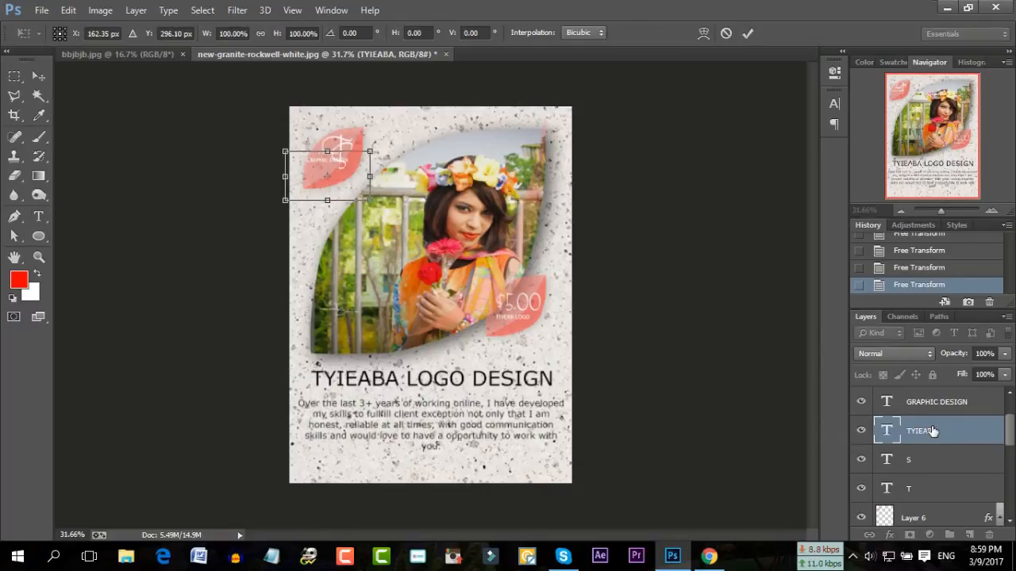
key("Down")
key("Down")
key("Down")
key("Down")
key("Down")
key("Down")
key("Down")
key("Down")
key("Down")
key("Down")
key("Down")
key("Down")
key("Down")
key("Down")
key("Down")
key("Down")
key("Down")
key("Down")
key("Down")
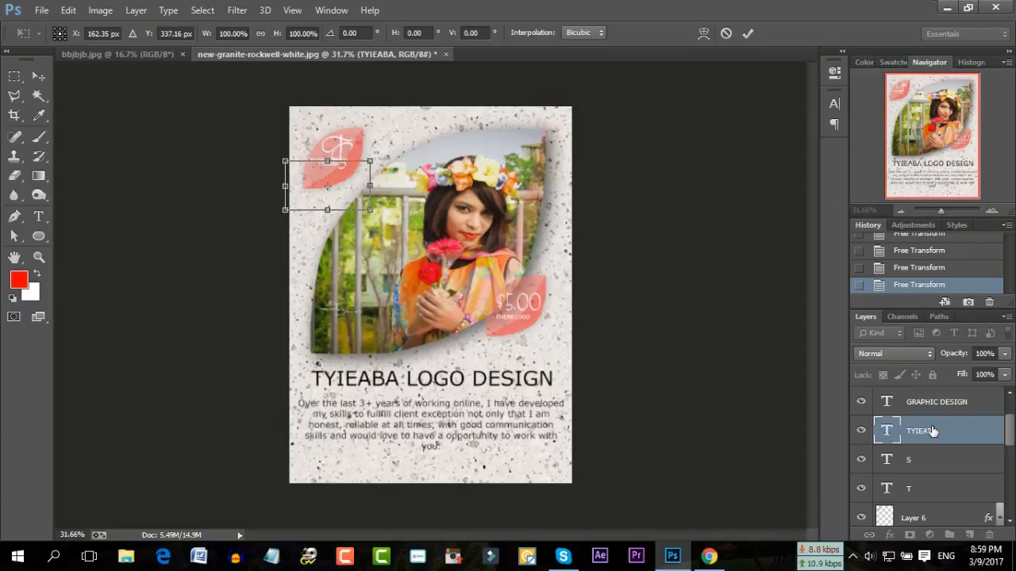
key("Down")
key("Down")
key("Down")
key("Down")
key("Down")
key("Down")
key("Down")
key("Down")
key("Down")
key("Down")
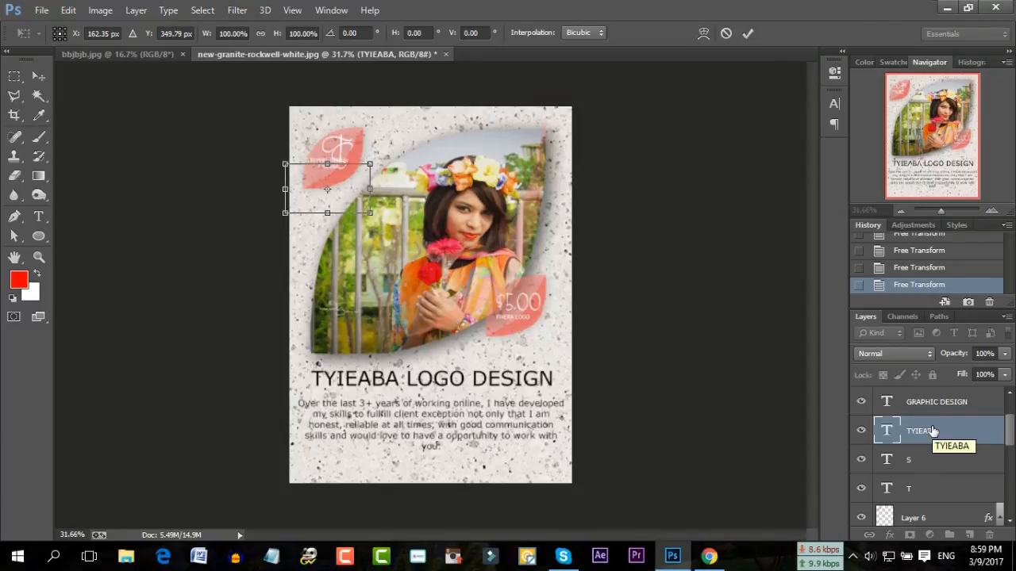
key("Up")
key("Up")
key("Up")
key("Up")
key("Up")
key("Up")
key("Up")
key("Up")
key("Up")
key("Up")
key("Up")
key("Up")
key("Up")
key("Up")
key("Up")
key("Up")
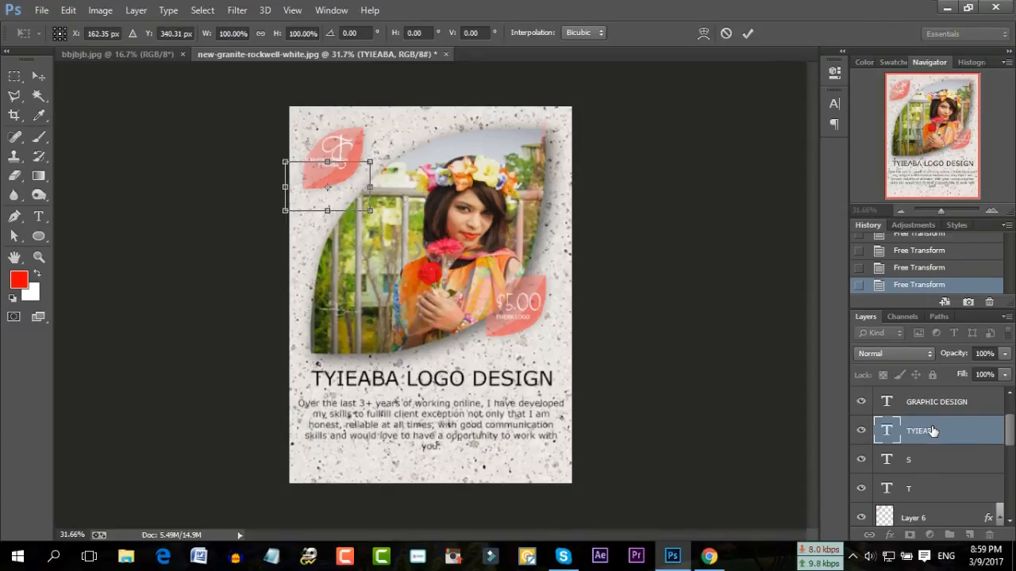
key("Down")
key("Down")
key("Down")
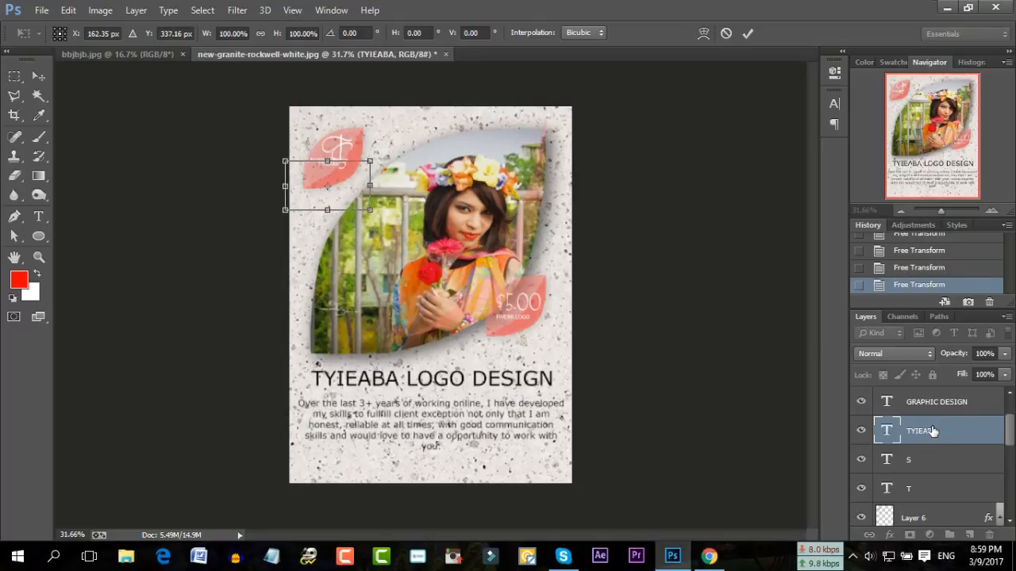
key("Return")
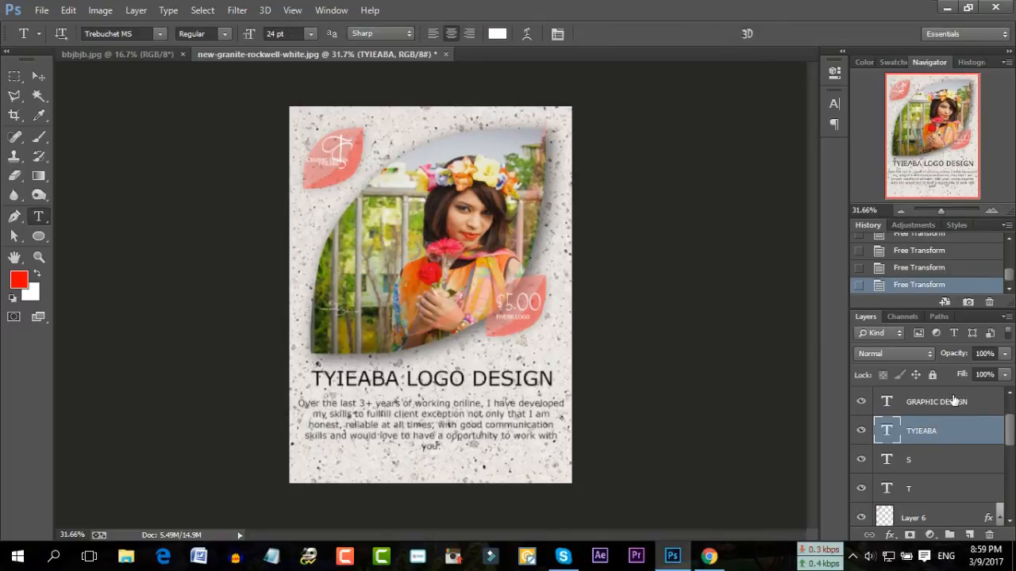
Shift the GRAPHIC DESIGN caption lower to realign it on the leaf
left_click(954, 402)
key("ctrl+t")
key("shift+Down")
key("shift+Down")
key("shift+Down")
key("shift+Down")
key("shift+Down")
key("shift+Down")
key("Down")
key("Down")
key("Down")
key("Down")
key("Down")
key("Down")
key("Down")
key("Down")
key("Down")
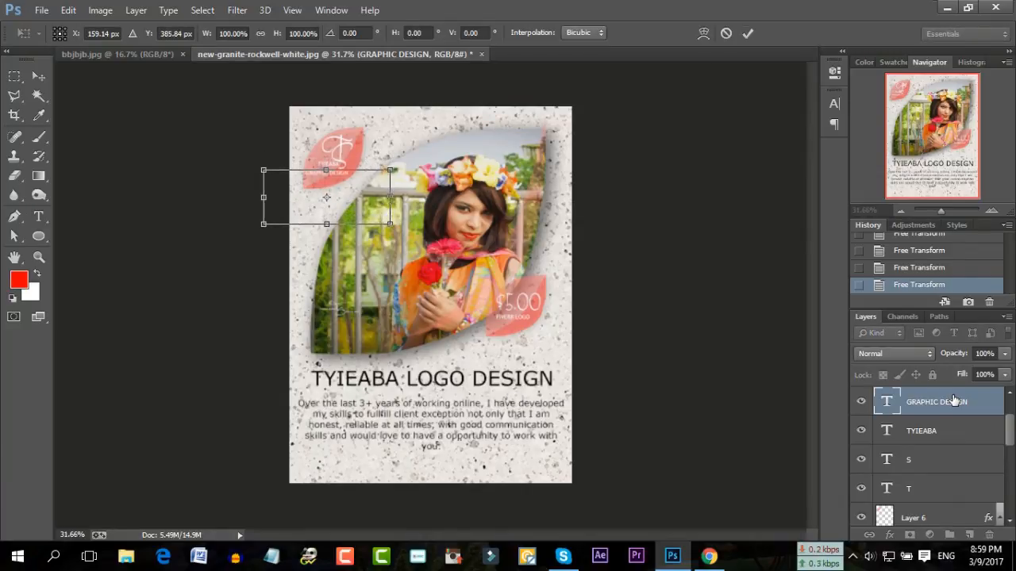
key("Return")
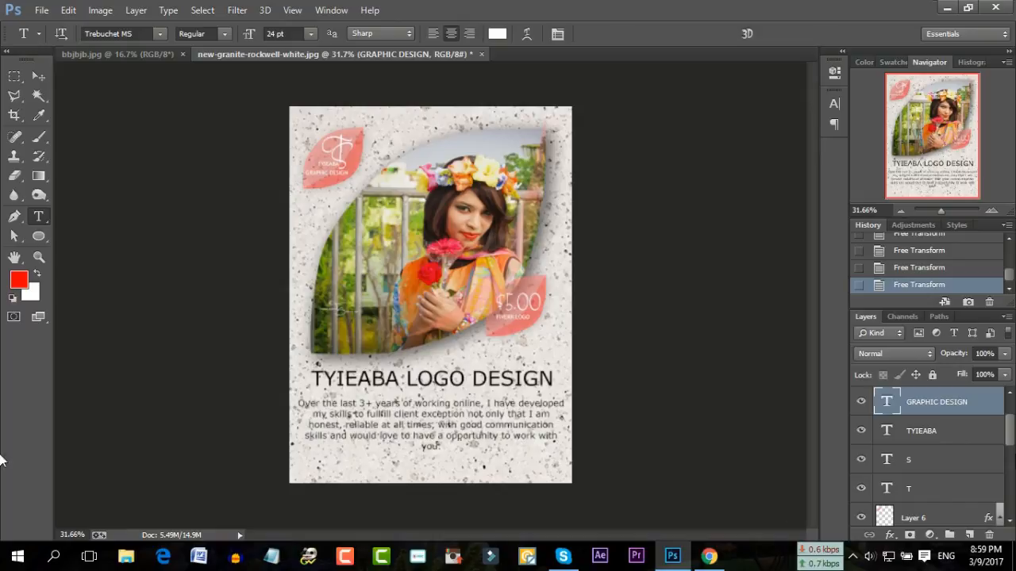
Unlock the granite Background layer by converting it to Layer 0
scroll(942, 450, "down", 5)
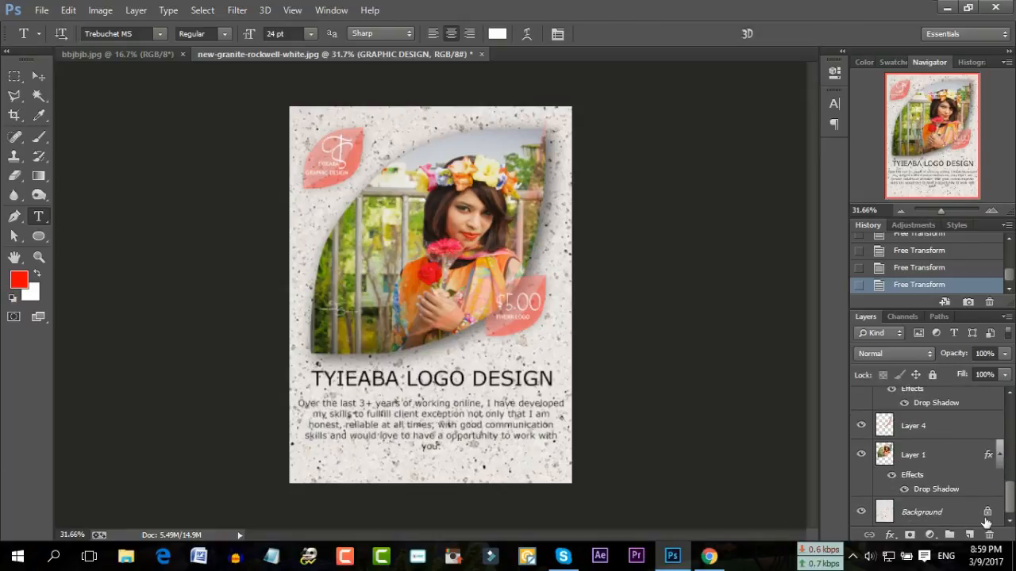
double_click(988, 514)
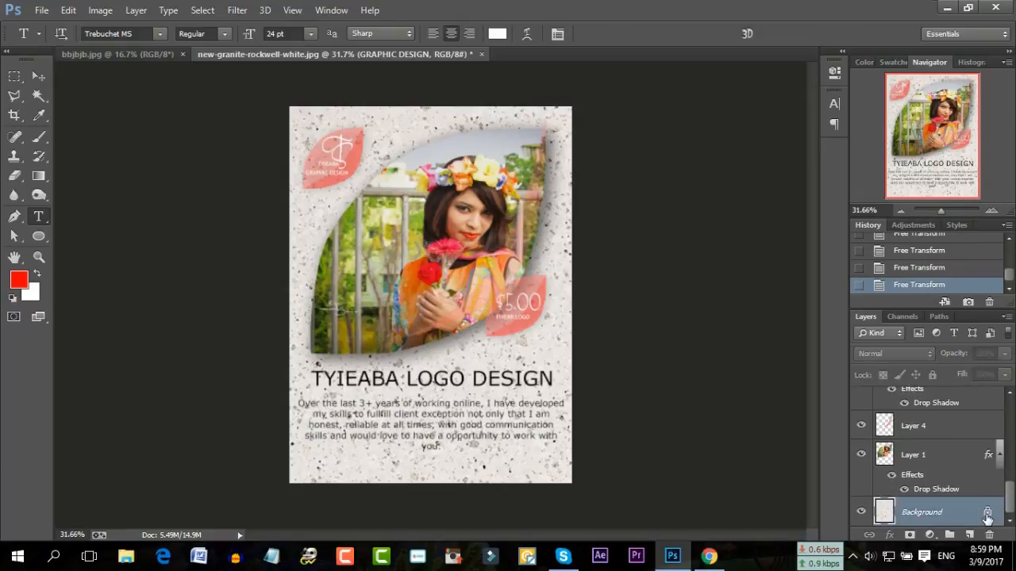
left_click(645, 175)
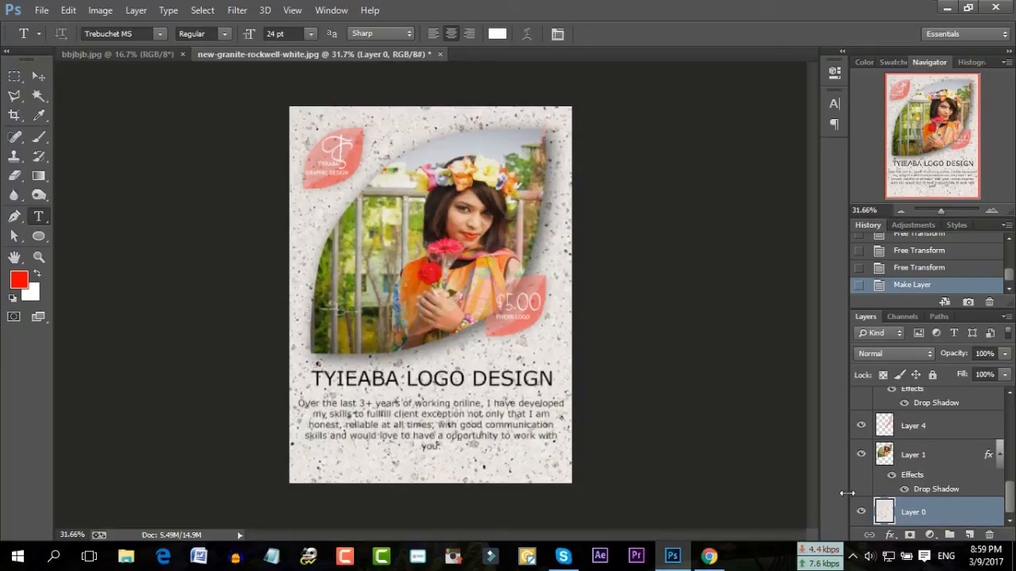
Give the granite a warm peach tint with Hue/Saturation, Saturation +65, near-zero hue
key("ctrl+u")
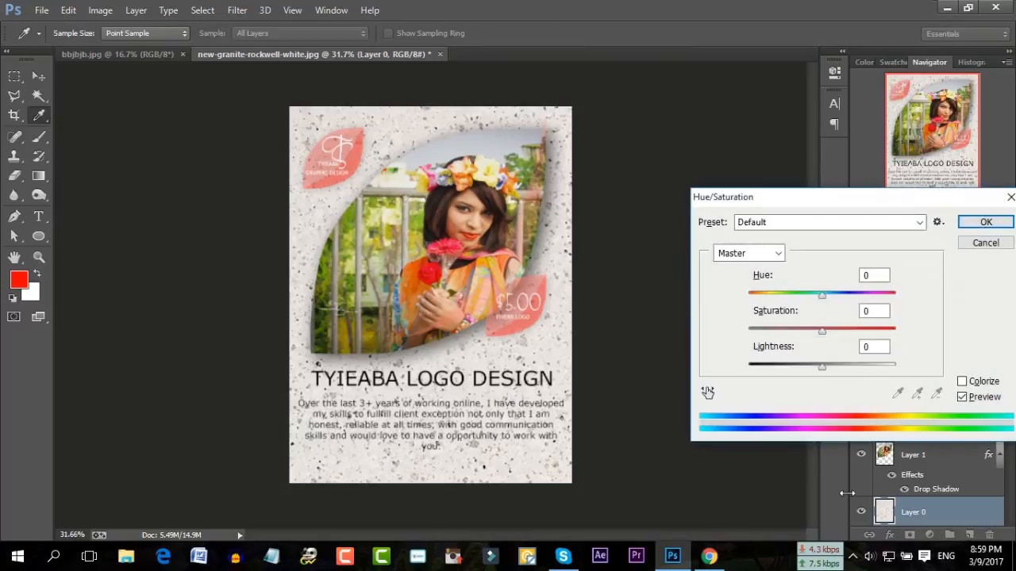
left_click_drag(823, 296, 839, 337)
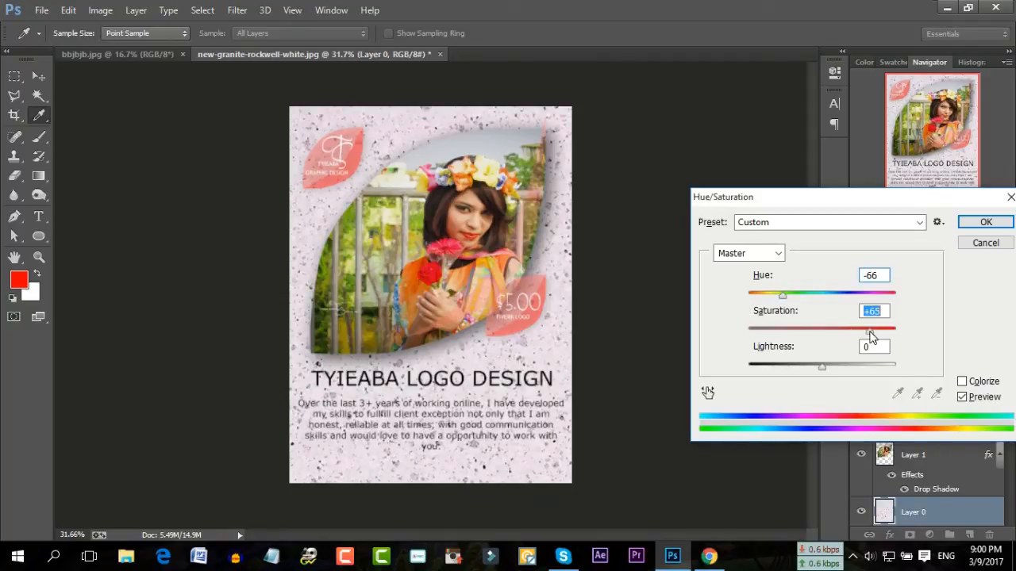
left_click_drag(782, 295, 820, 303)
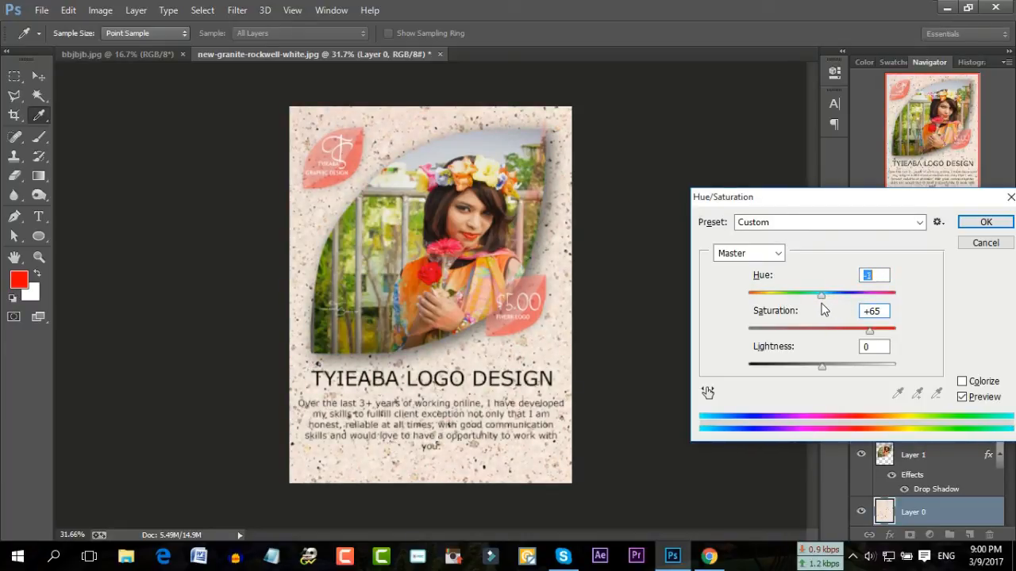
Apply the peach tint, then move the translucent Layer 4 strip three nudges lower
left_click(984, 222)
key("t")
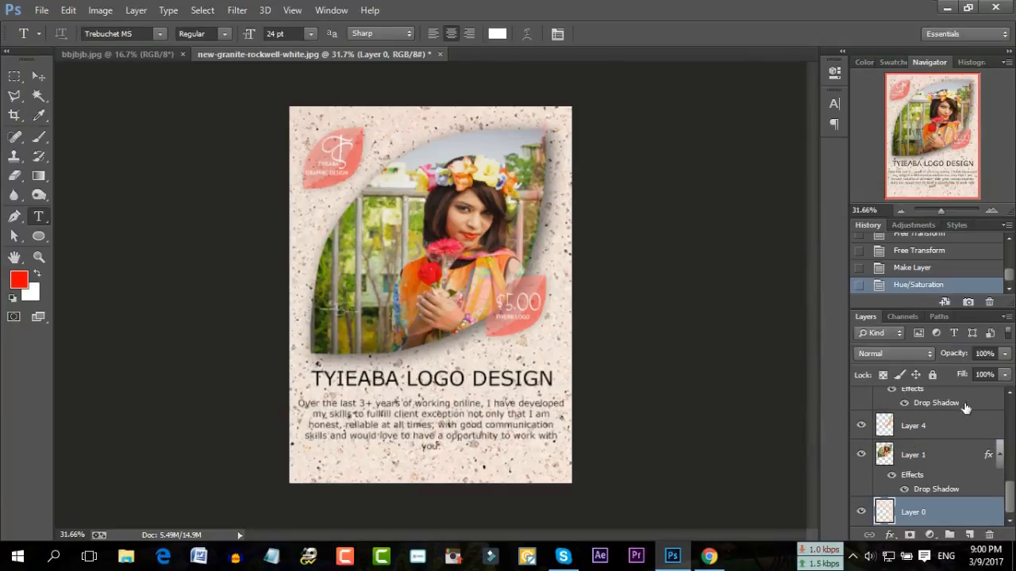
left_click(931, 432)
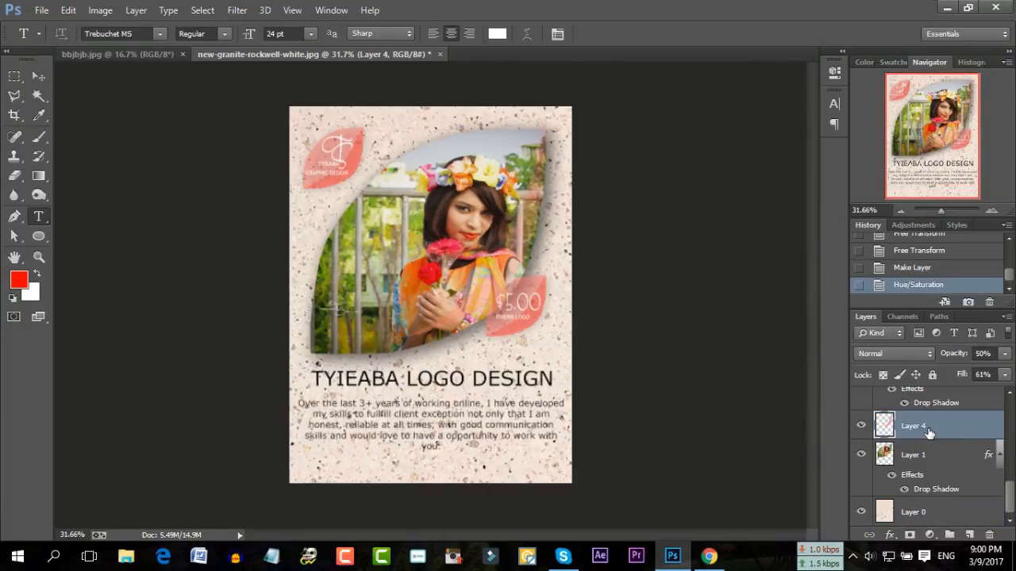
key("ctrl+t")
key("Down")
key("Down")
key("Down")
key("Down")
key("Down")
key("Down")
key("Down")
key("Down")
key("Down")
key("Down")
key("Down")
key("Down")
key("Down")
key("Down")
key("Down")
key("Down")
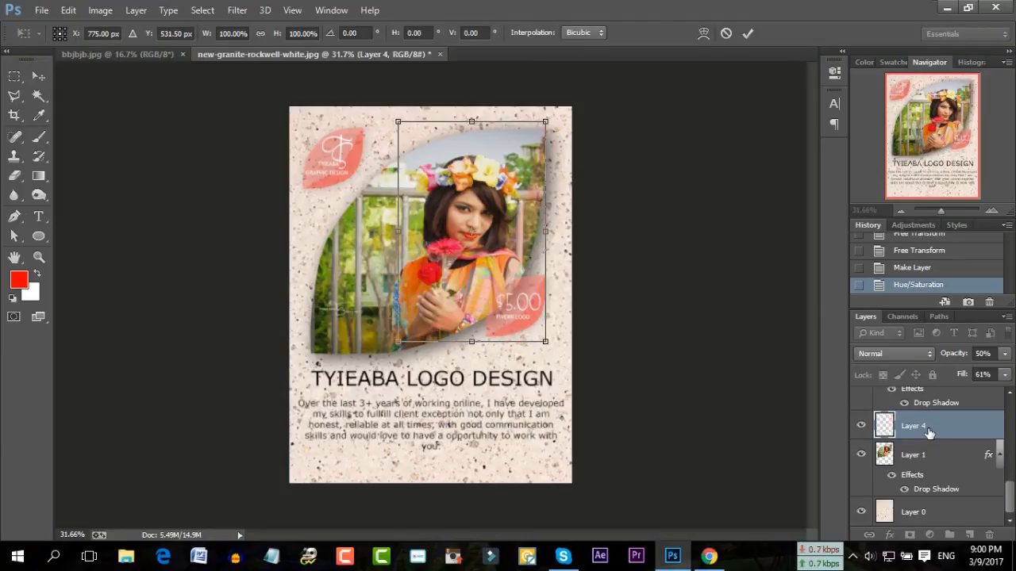
key("Down")
key("Down")
key("Down")
key("Down")
key("Down")
key("Down")
key("Down")
key("Down")
key("Down")
key("Down")
key("Down")
key("Down")
key("Down")
key("Down")
key("Down")
key("Down")
key("Down")
key("Down")
key("Down")
key("Down")
key("Down")
key("Down")
key("Down")
key("Down")
key("Down")
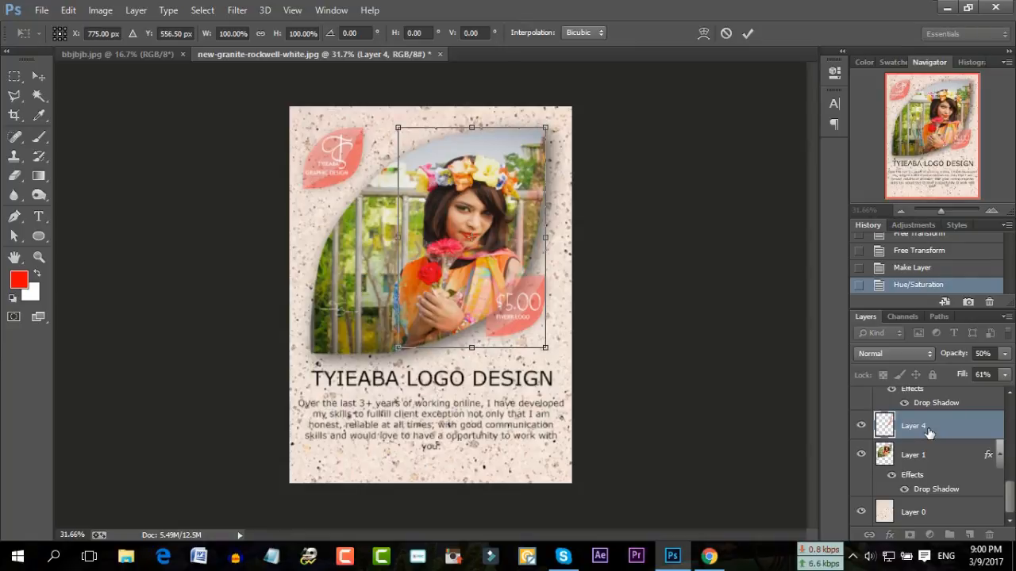
key("Down")
key("Down")
key("Down")
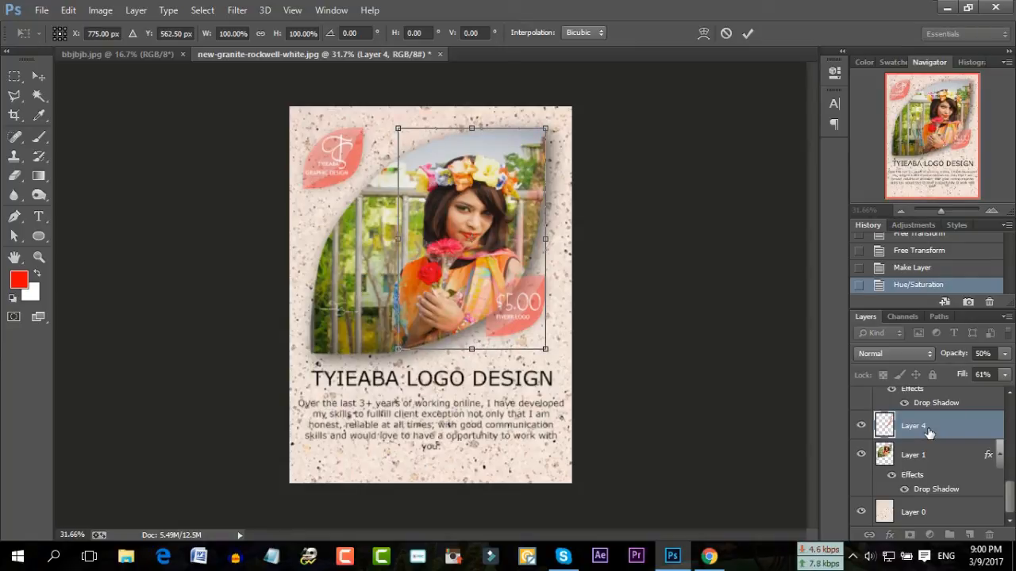
key("Return")
key("t")
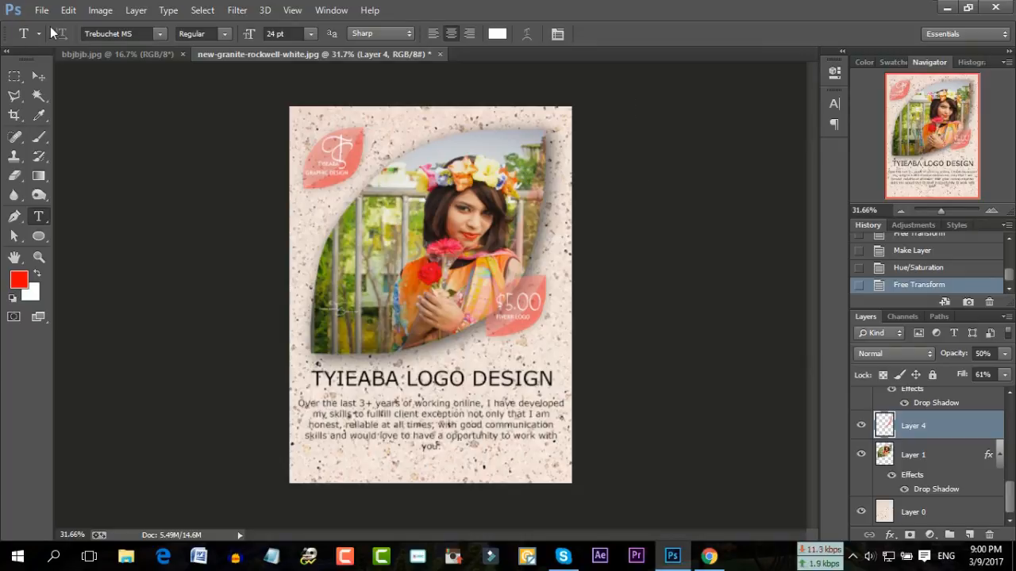
Close bbjbjb.jpg and save the poster as JPEG new-granite-rockwell-white.jpg, replacing the existing file
left_click(83, 52)
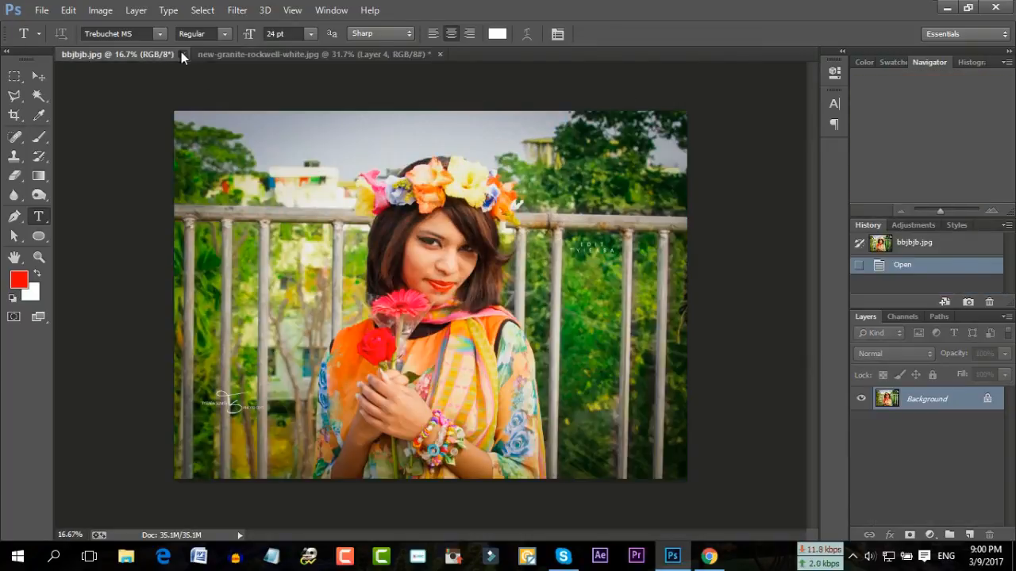
left_click(181, 53)
left_click(42, 10)
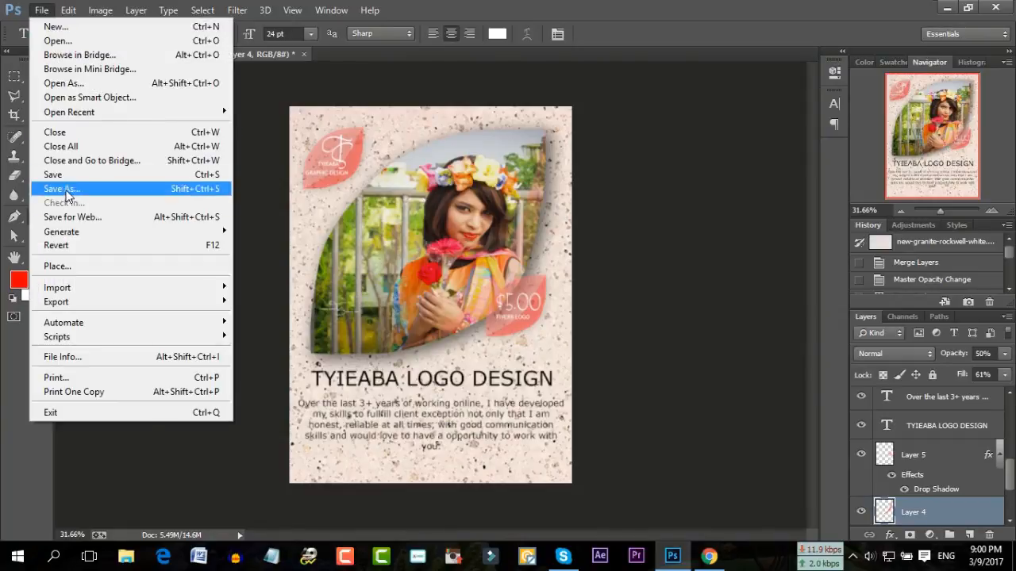
left_click(65, 191)
left_click(261, 321)
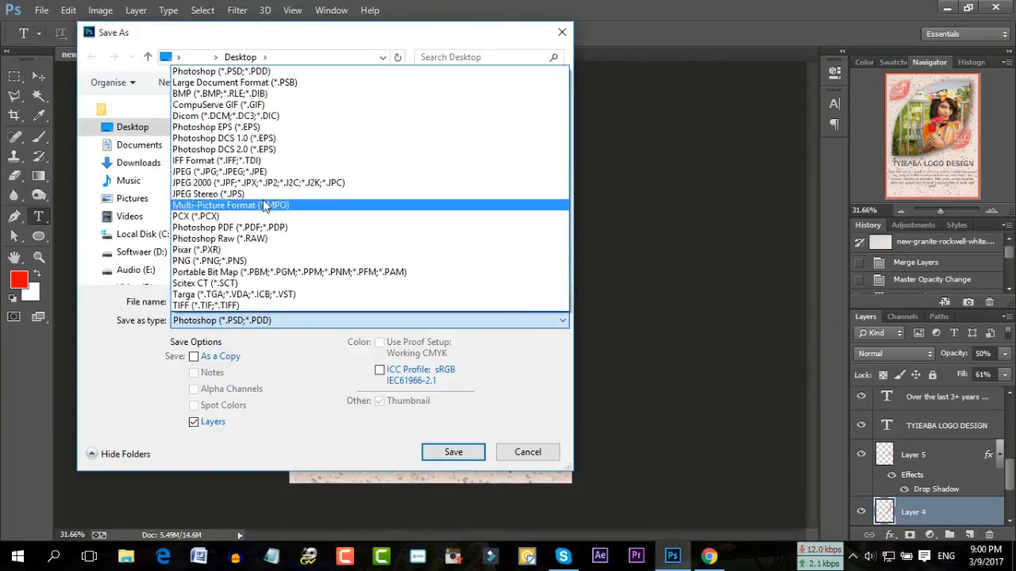
left_click(238, 169)
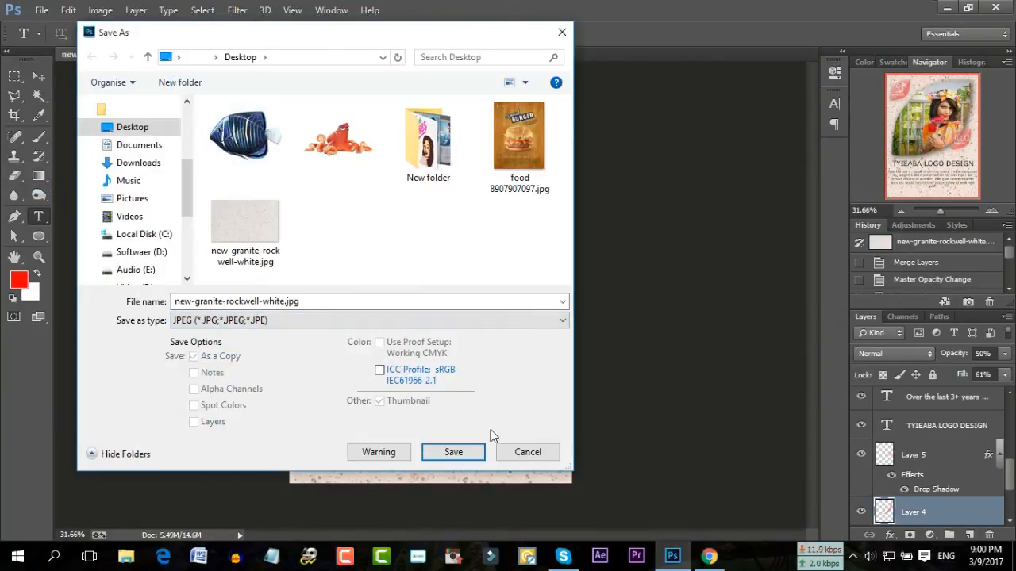
left_click(457, 452)
left_click(551, 283)
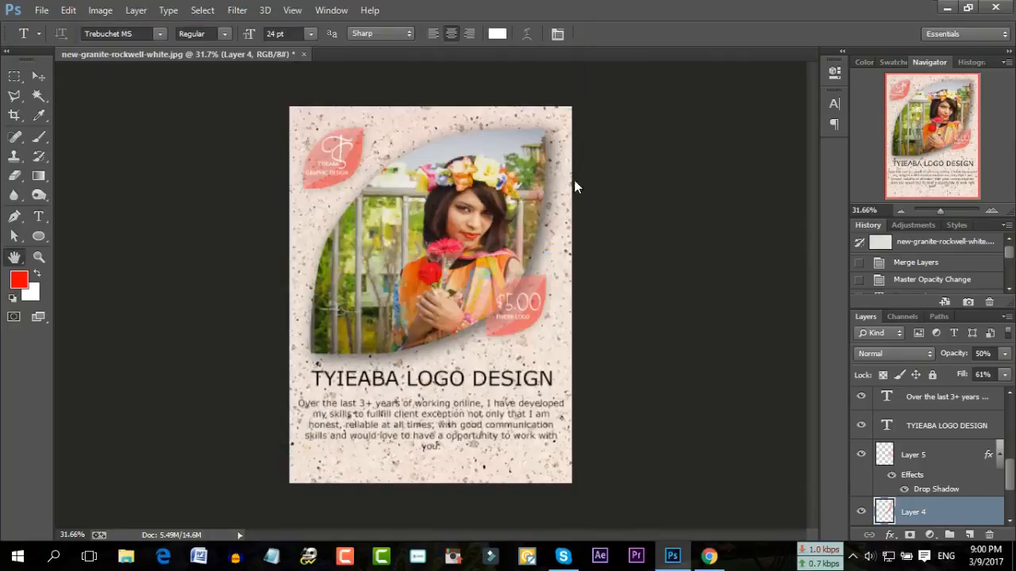
left_click(592, 135)
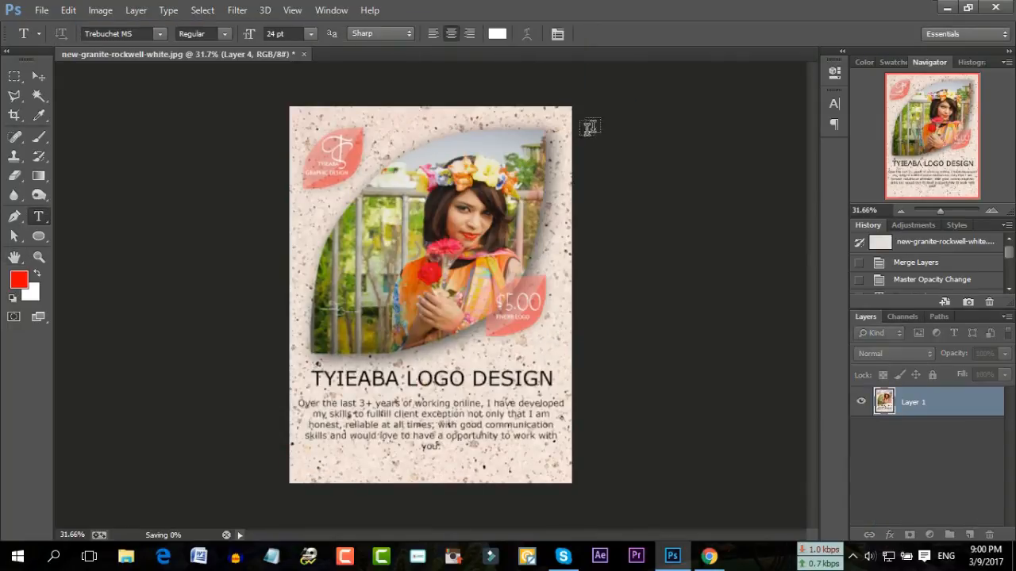
left_click(946, 11)
Refresh the desktop and open the saved granite poster JPEG in Picasa
left_click(925, 9)
right_click(350, 271)
left_click(396, 328)
right_click(350, 302)
left_click(401, 360)
double_click(277, 423)
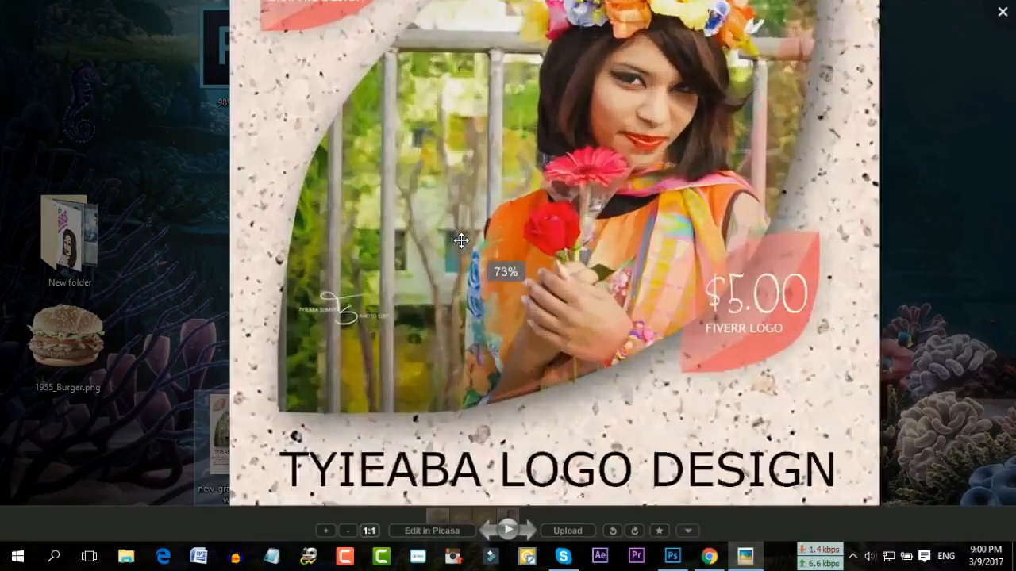
Zoom in and inspect the portrait, logo leaf, heading and description paragraph
scroll(461, 240, "up", 3)
left_click_drag(579, 232, 517, 350)
left_click_drag(293, 219, 372, 266)
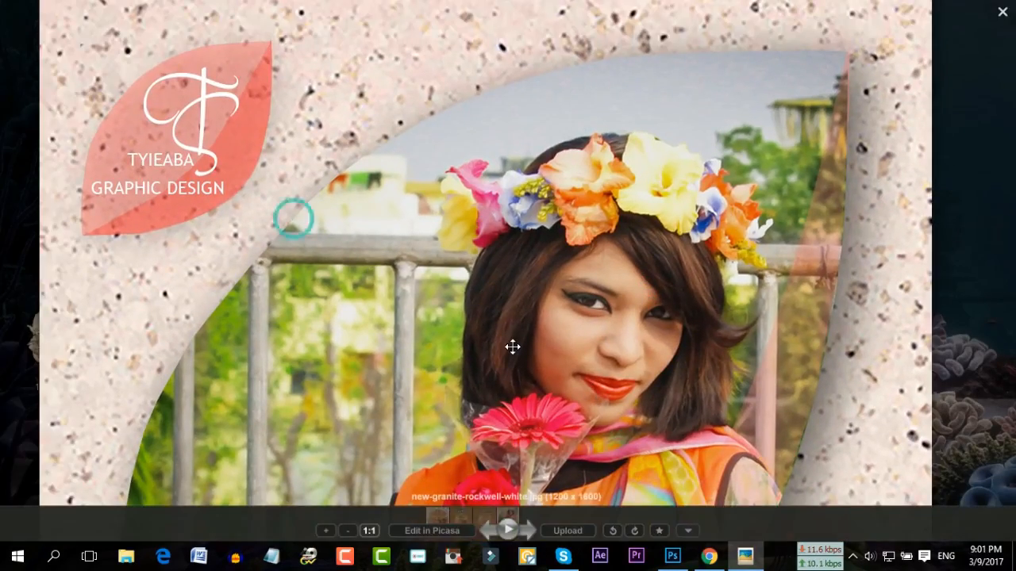
left_click_drag(515, 351, 383, 209)
left_click_drag(504, 417, 565, 155)
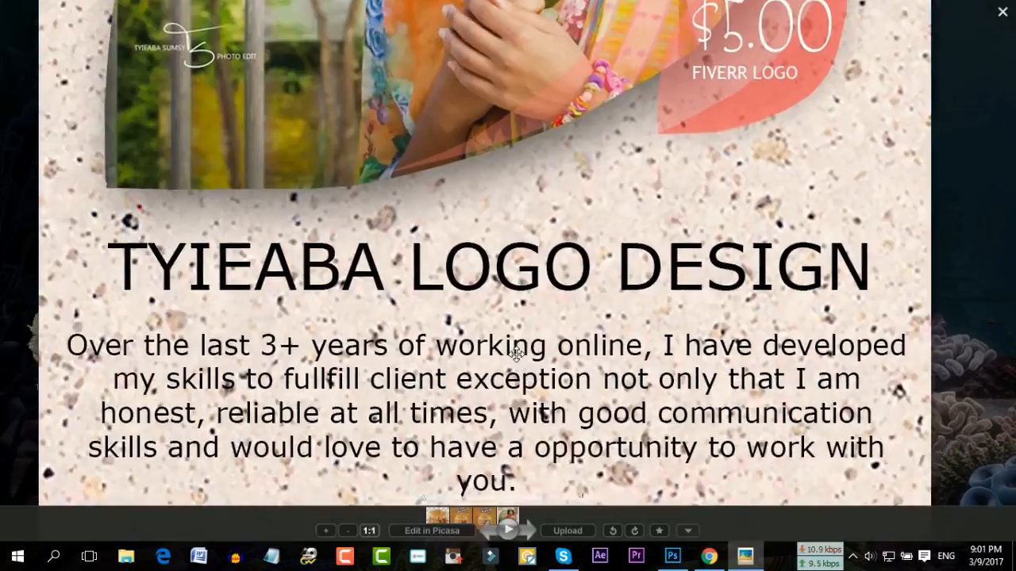
scroll(516, 353, "down", 5)
Close the viewer and place the food JPEG icon beside the granite poster
left_click(728, 206)
right_click(727, 214)
left_click(583, 268)
left_click_drag(281, 205, 319, 434)
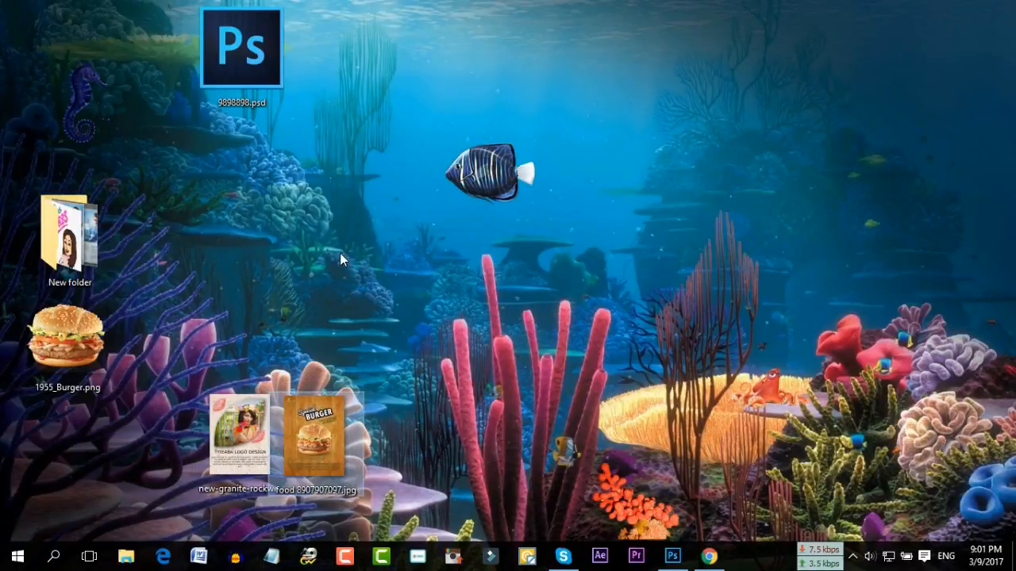
right_click(340, 254)
left_click(374, 298)
right_click(291, 216)
left_click(318, 258)
right_click(247, 184)
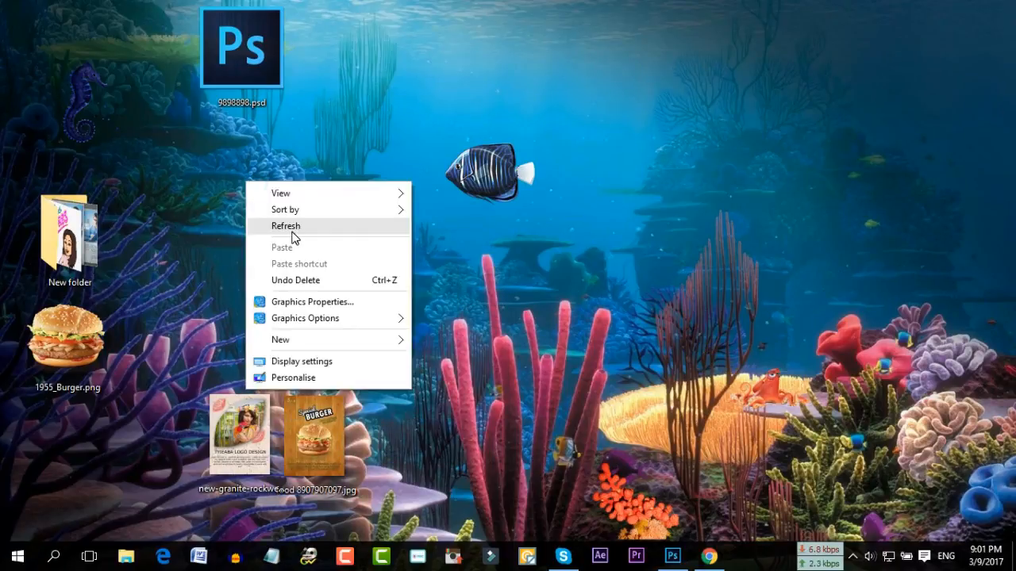
left_click(292, 231)
right_click(213, 150)
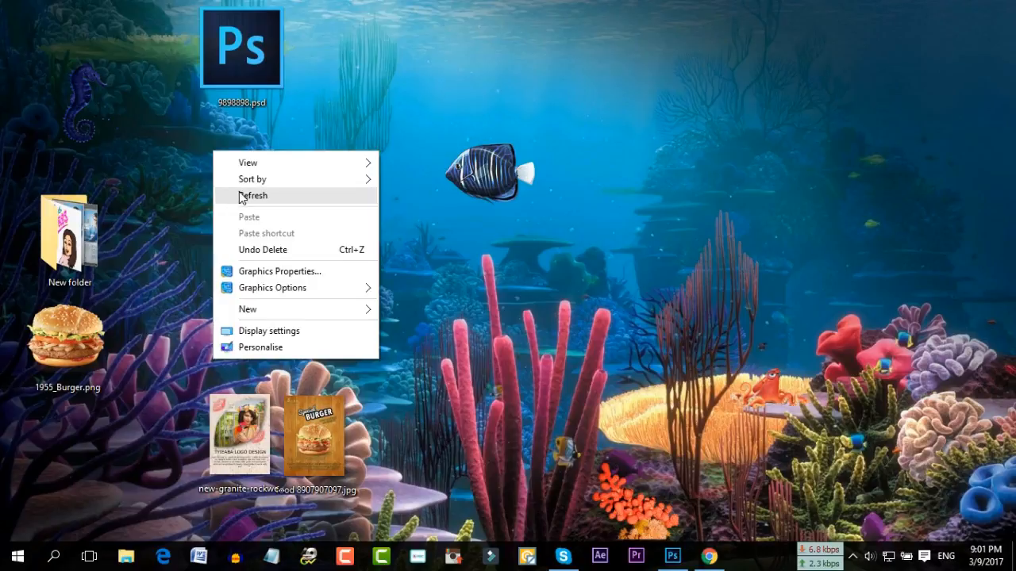
left_click(243, 197)
right_click(208, 169)
left_click(253, 220)
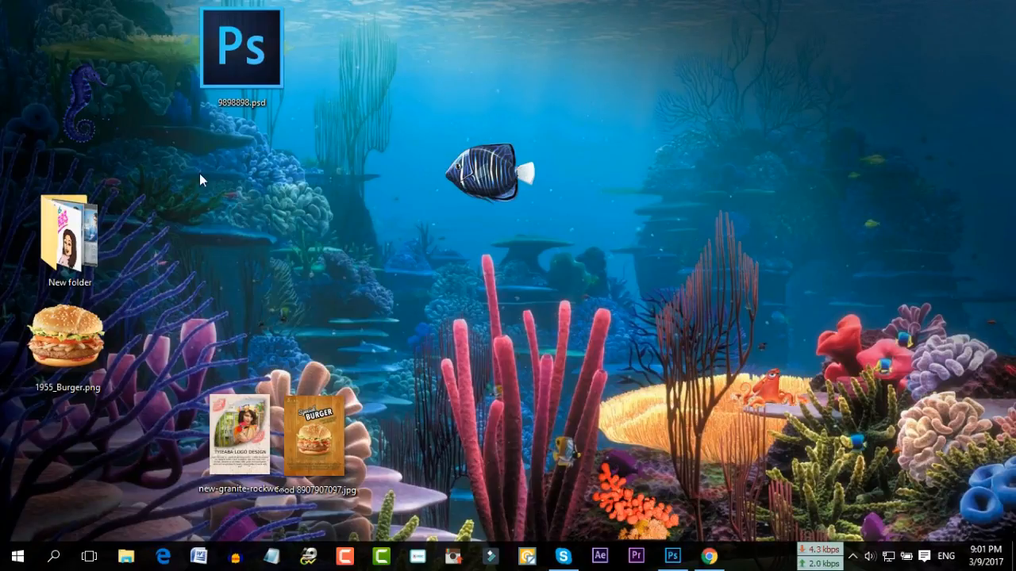
right_click(200, 173)
left_click(234, 219)
right_click(184, 170)
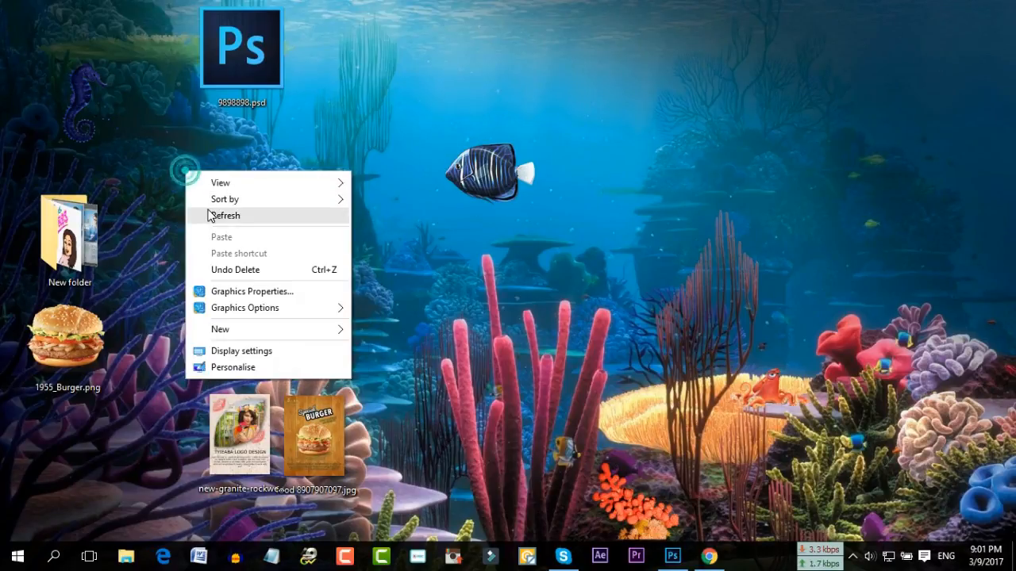
left_click(209, 216)
right_click(175, 176)
left_click(198, 220)
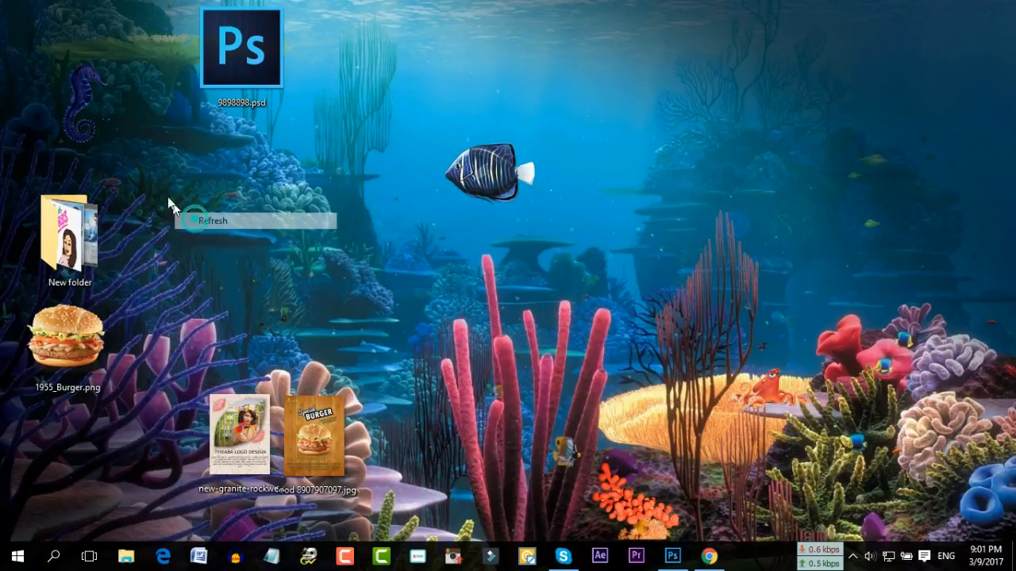
right_click(151, 176)
left_click(189, 220)
right_click(157, 170)
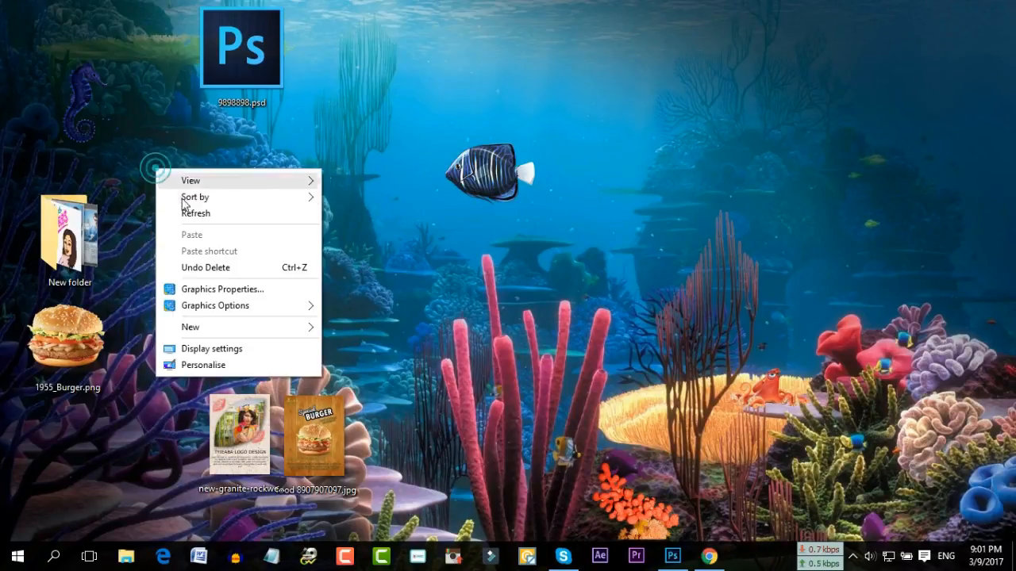
left_click(185, 213)
right_click(141, 173)
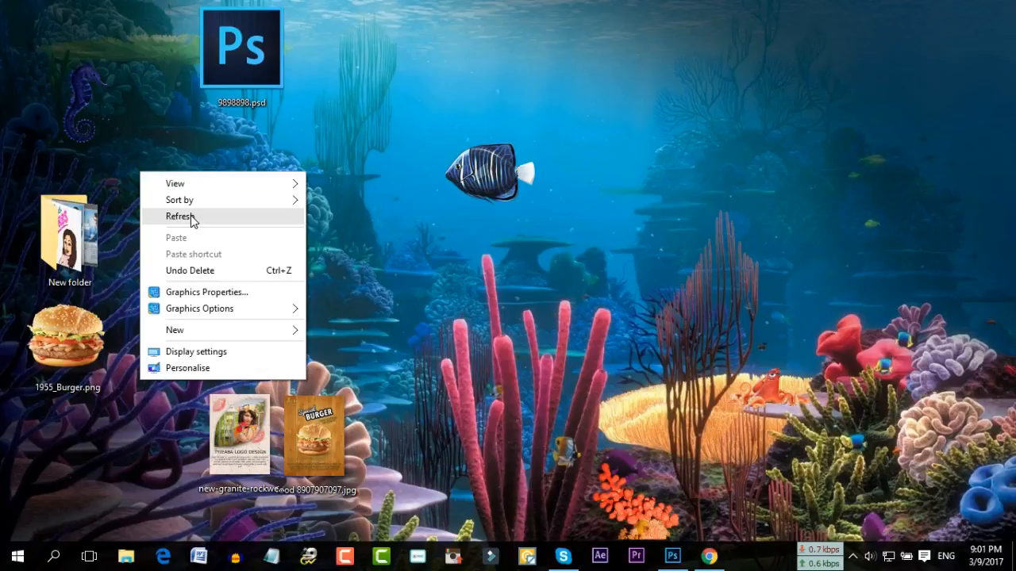
left_click(191, 217)
right_click(162, 177)
left_click(223, 220)
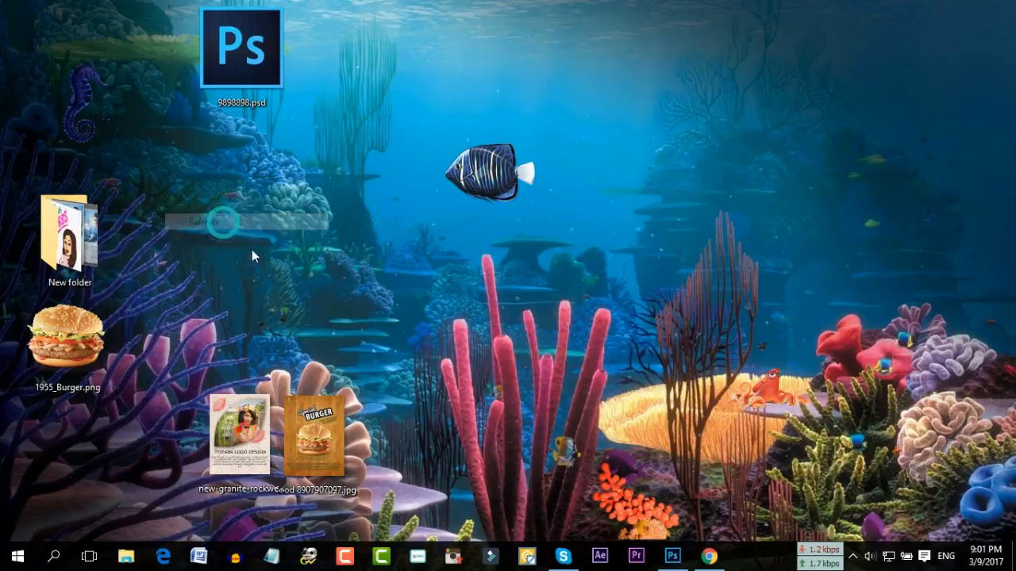
double_click(301, 426)
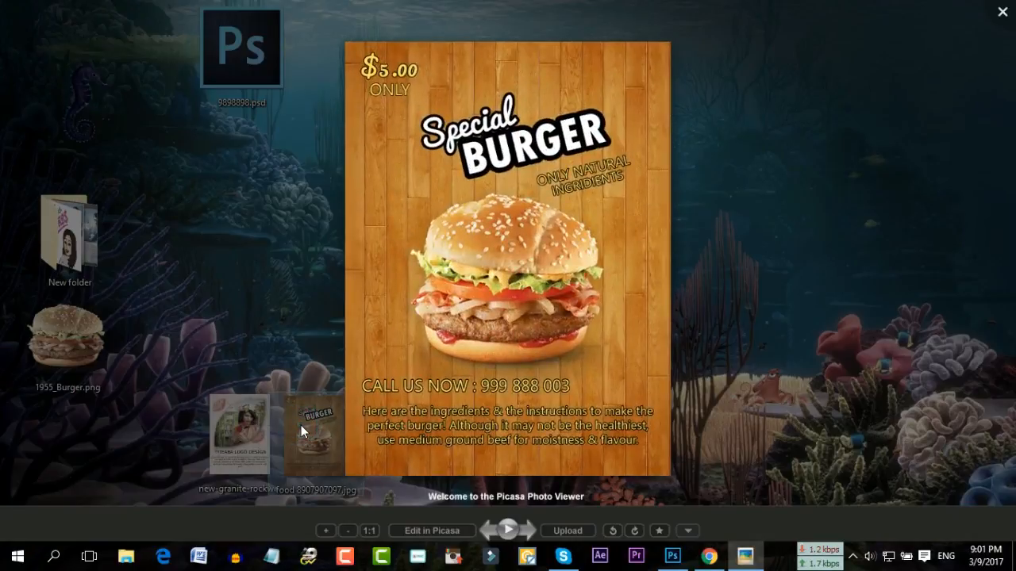